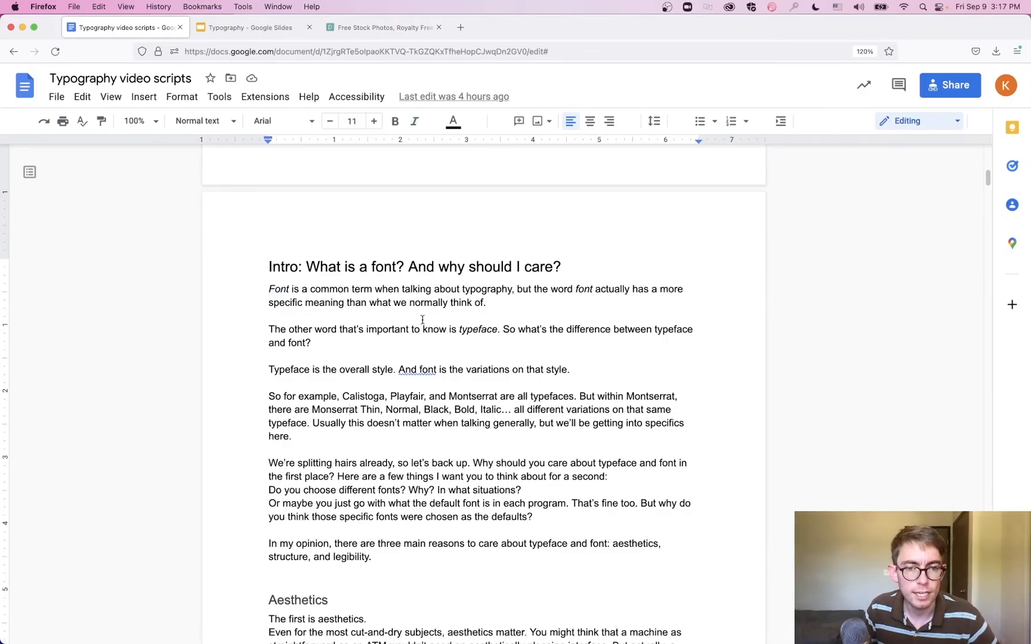
# Look through the opening slides of the Typography presentation, from the question about why to care to Legibility, alongside the video script.
pyautogui.click(253, 29)
pyautogui.click(76, 281)
pyautogui.click(87, 324)
pyautogui.click(89, 388)
pyautogui.click(111, 451)
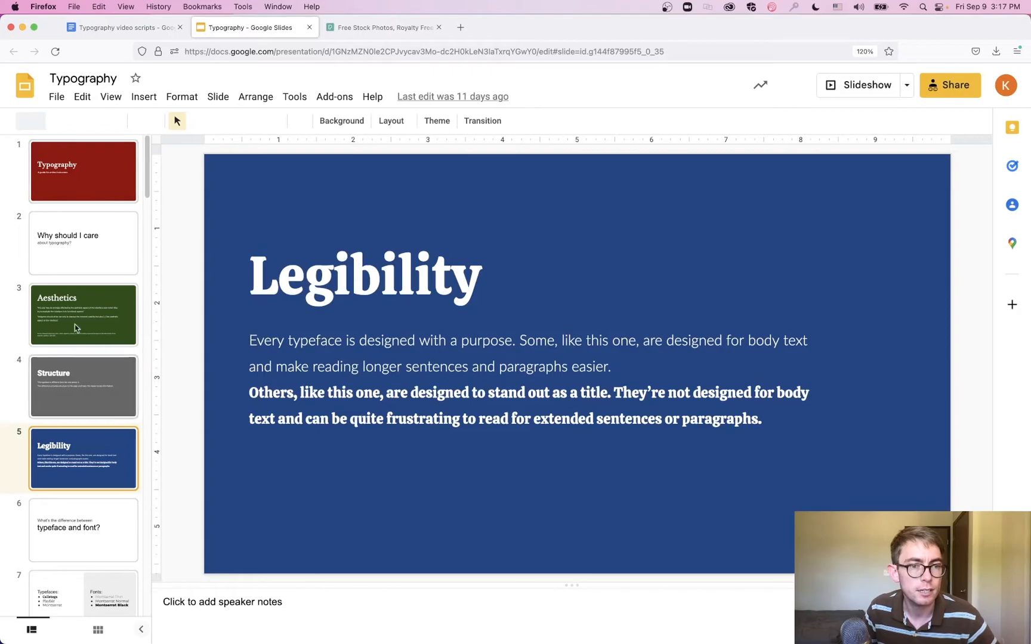
pyautogui.click(119, 28)
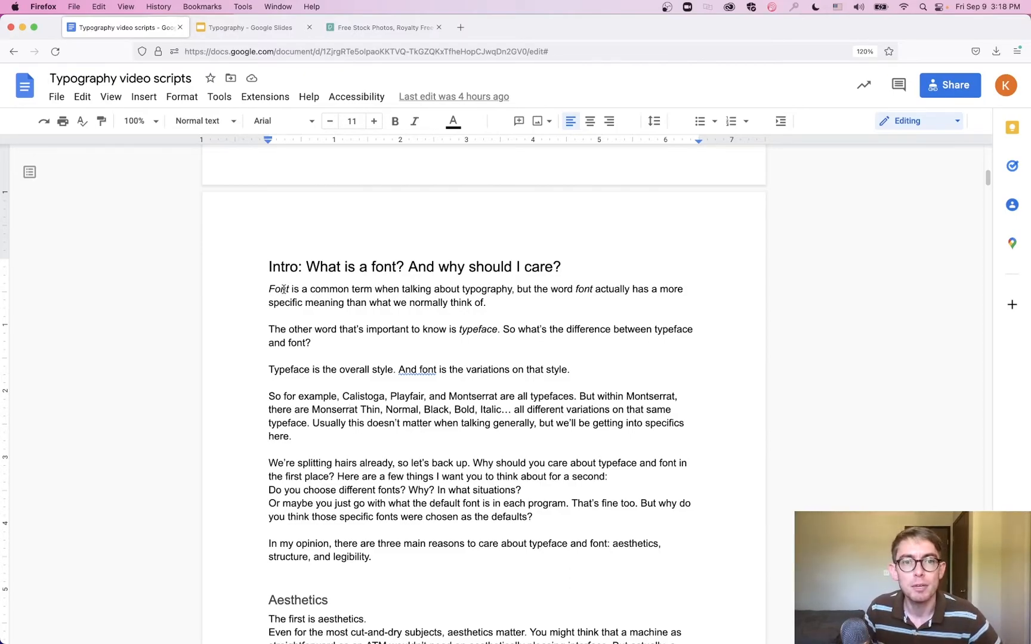
pyautogui.click(245, 28)
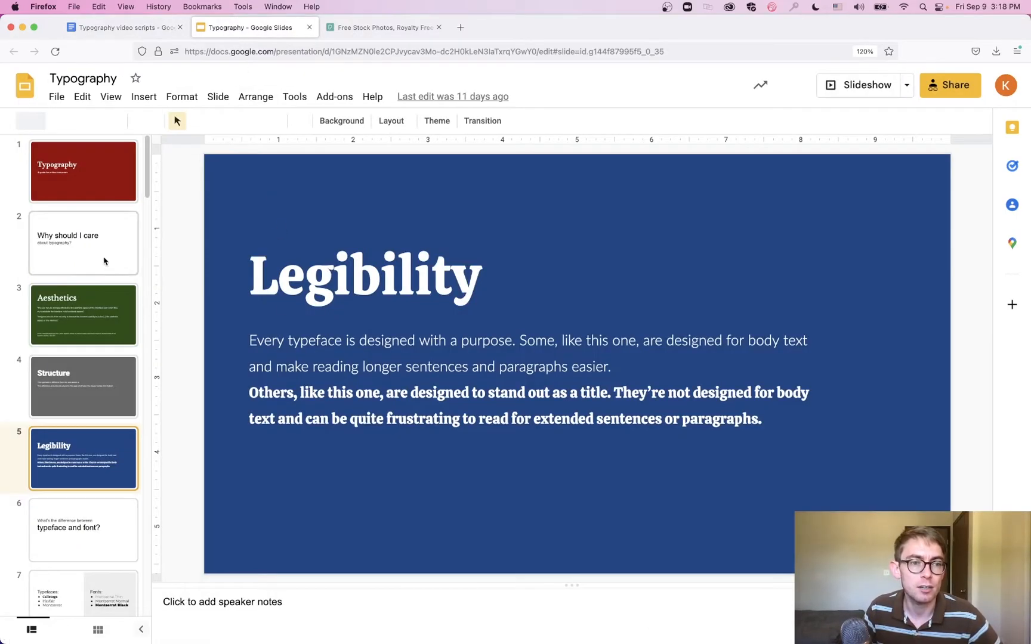
pyautogui.click(98, 255)
pyautogui.press('Down')
pyautogui.press('Down')
pyautogui.press('Down')
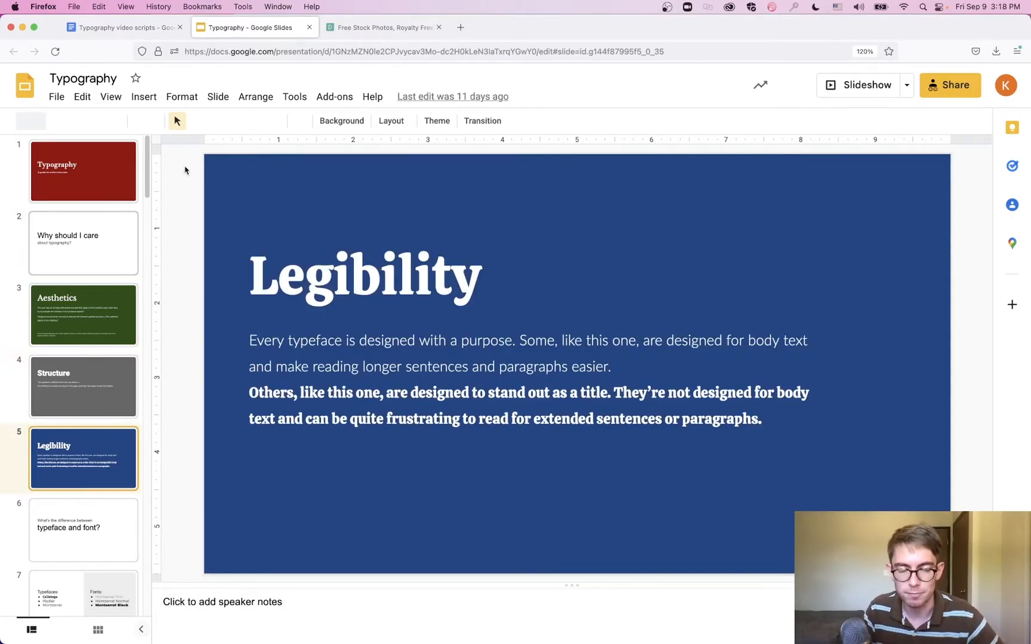
# In the Typography video scripts document, bold the italic words "Font" opening the intro and "typeface" in the second paragraph.
pyautogui.click(152, 29)
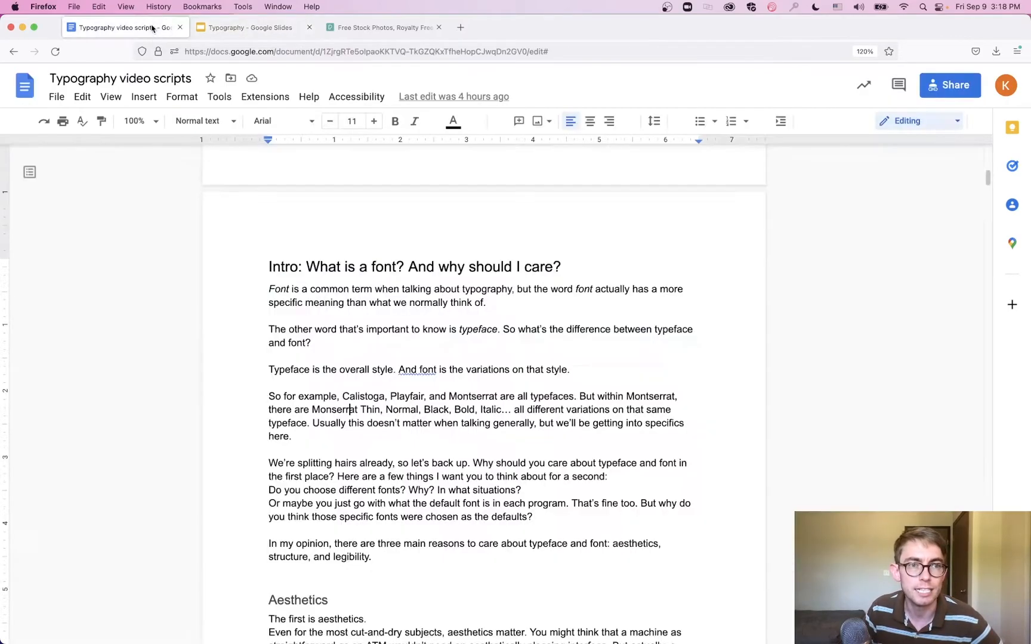
pyautogui.doubleClick(276, 289)
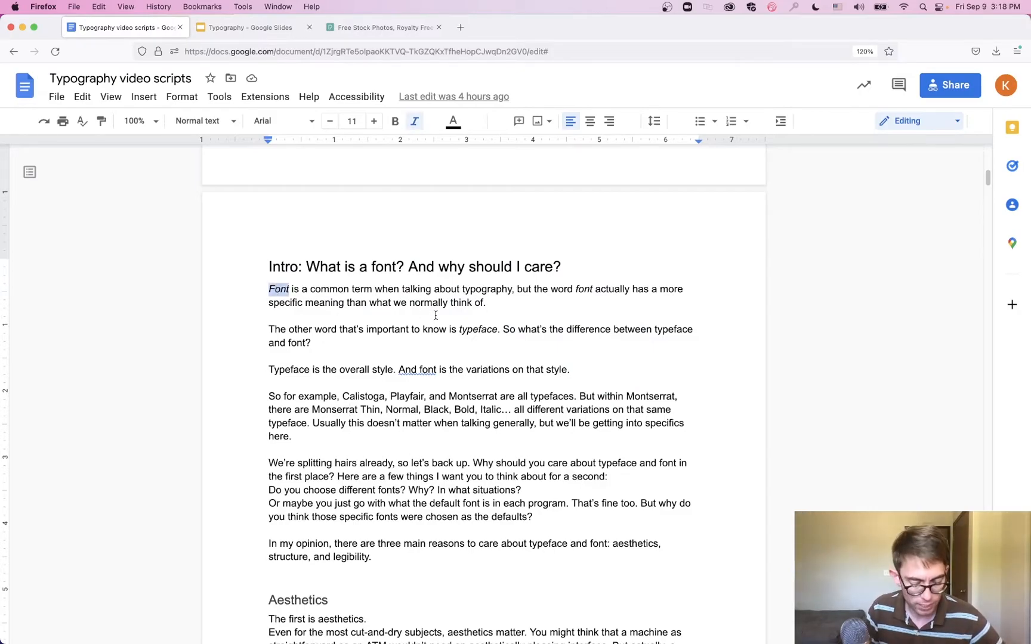
pyautogui.press('super+b')
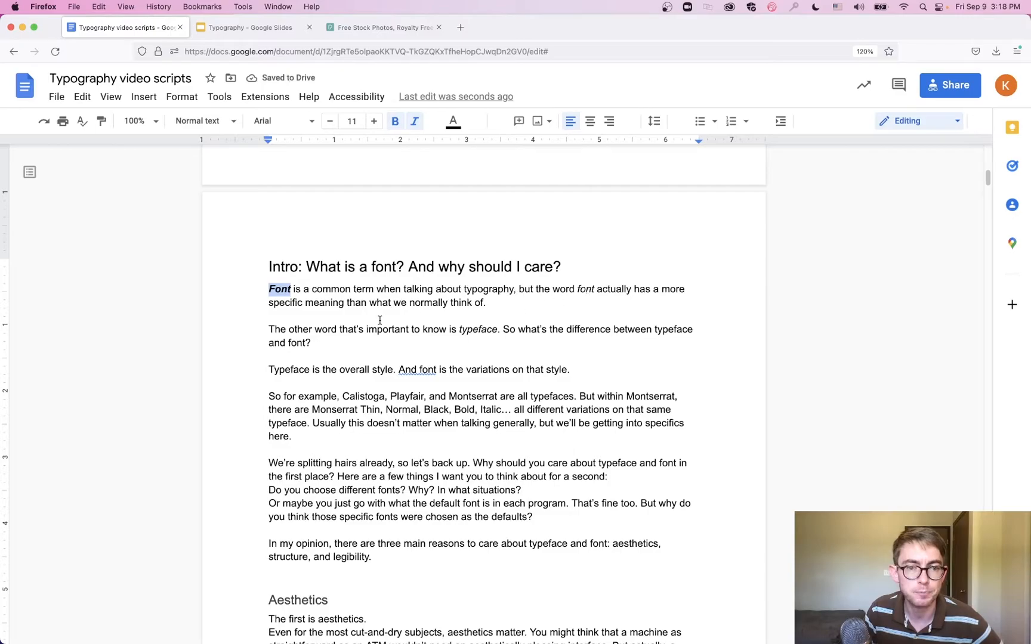
pyautogui.doubleClick(486, 330)
pyautogui.press('super+b')
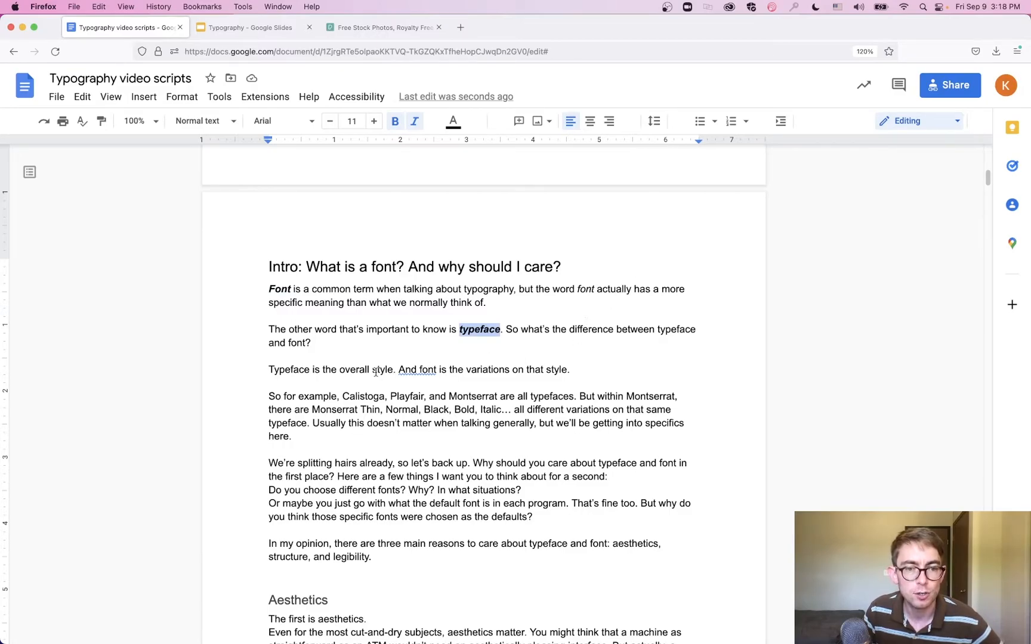
# Bold "overall style" and "variations" in the sentences defining typeface and font.
pyautogui.moveTo(339, 369); pyautogui.dragTo(398, 370)
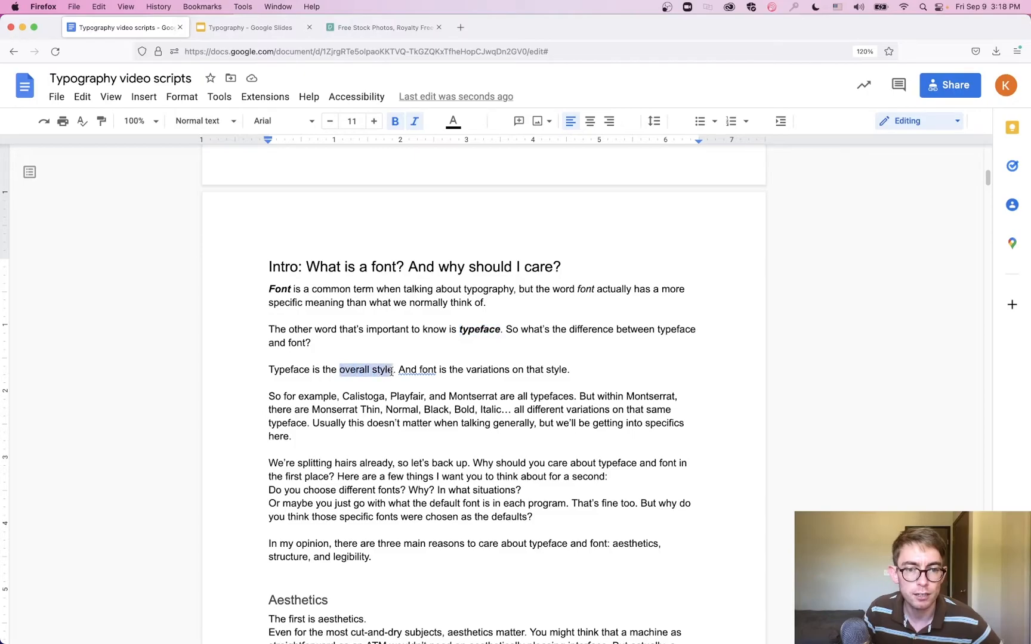
pyautogui.press('super+b')
pyautogui.doubleClick(494, 370)
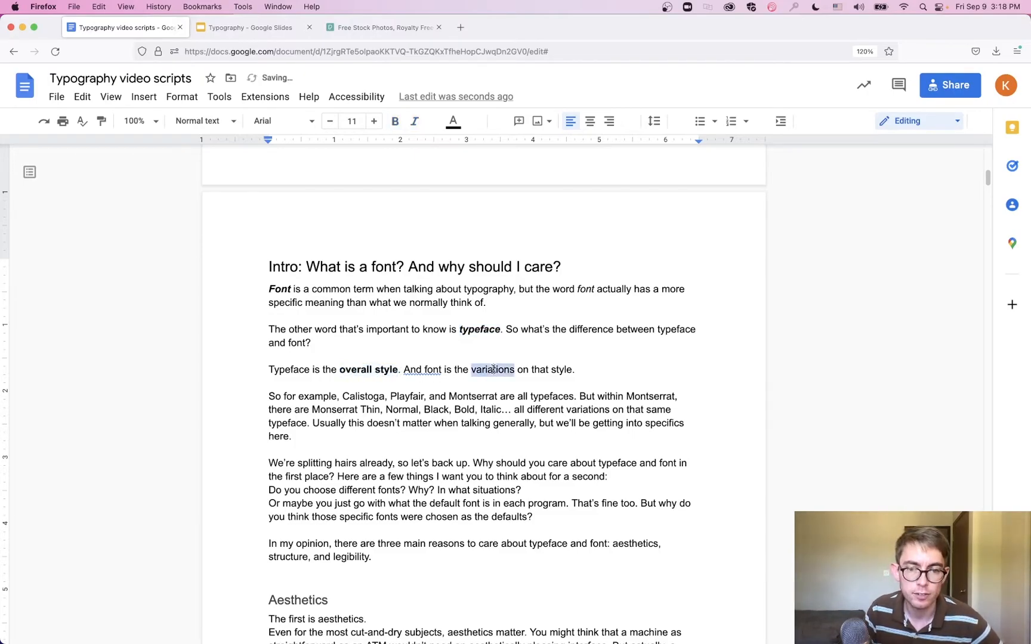
pyautogui.press('super+b')
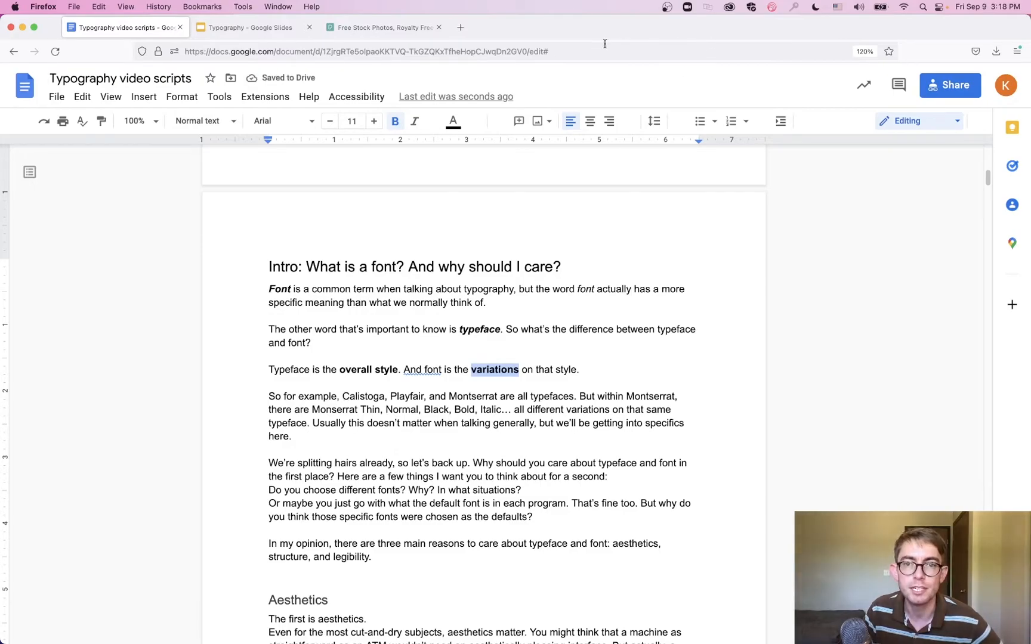
# Switch to Figma and add a 16:9 presentation slide frame of 1920 × 1080 to the "What is Typography" page.
pyautogui.hotkey('ctrl', 'Left')
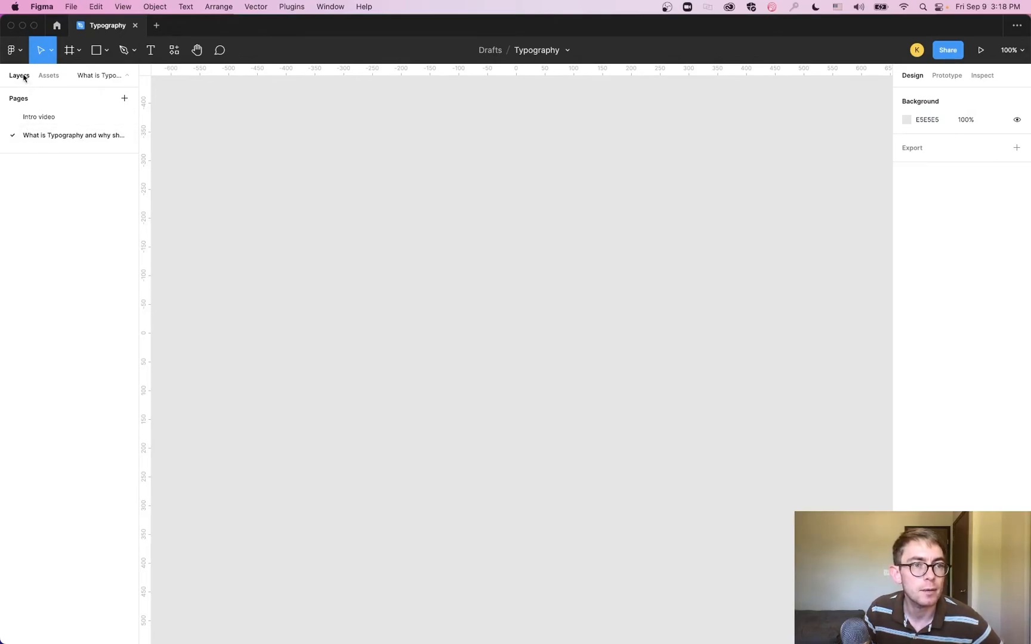
pyautogui.click(99, 81)
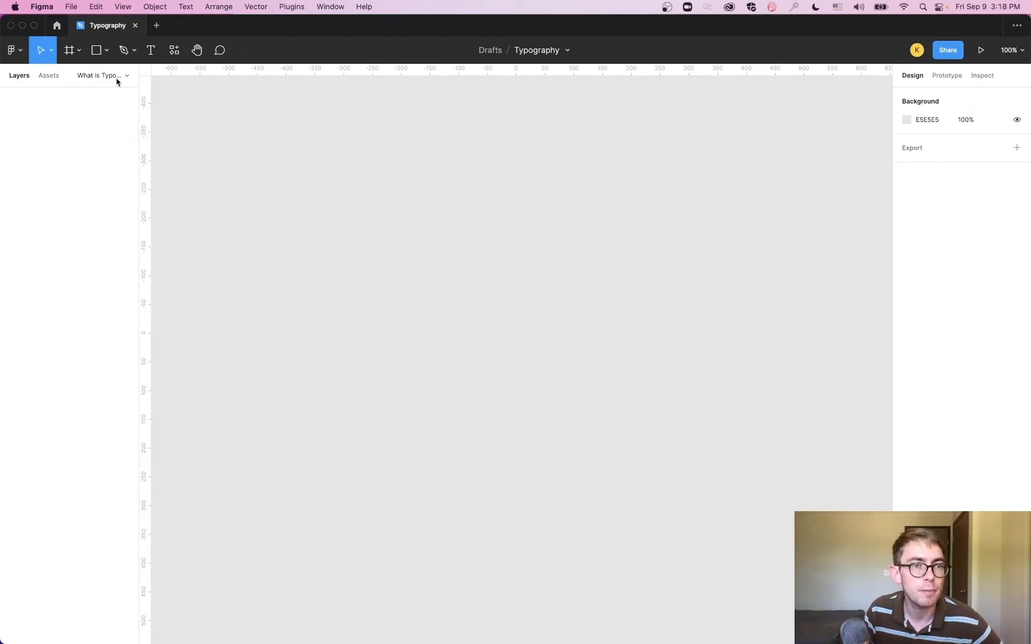
pyautogui.click(56, 75)
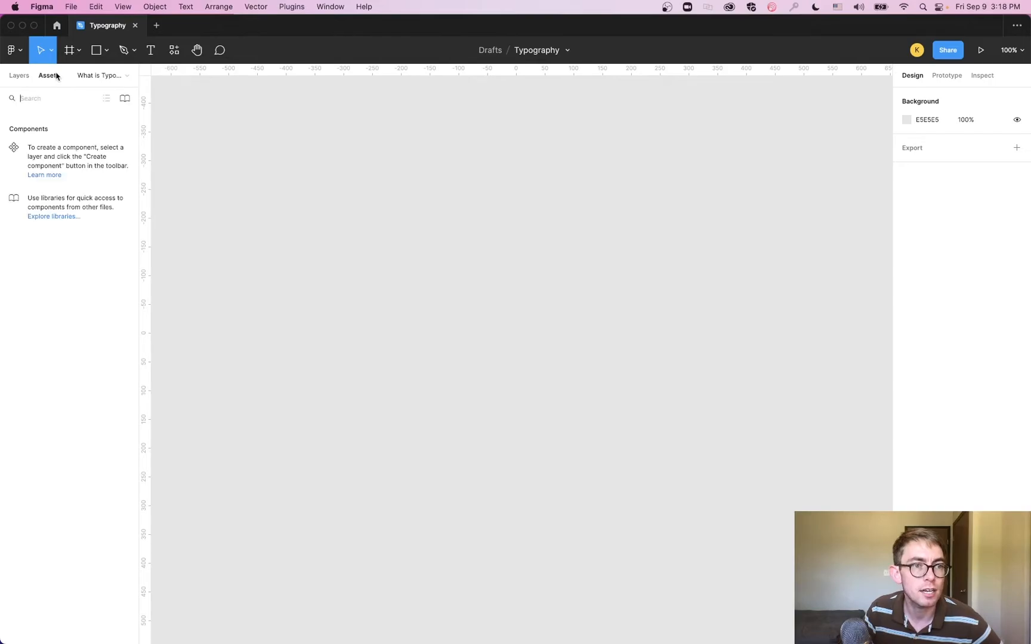
pyautogui.click(21, 78)
pyautogui.click(116, 76)
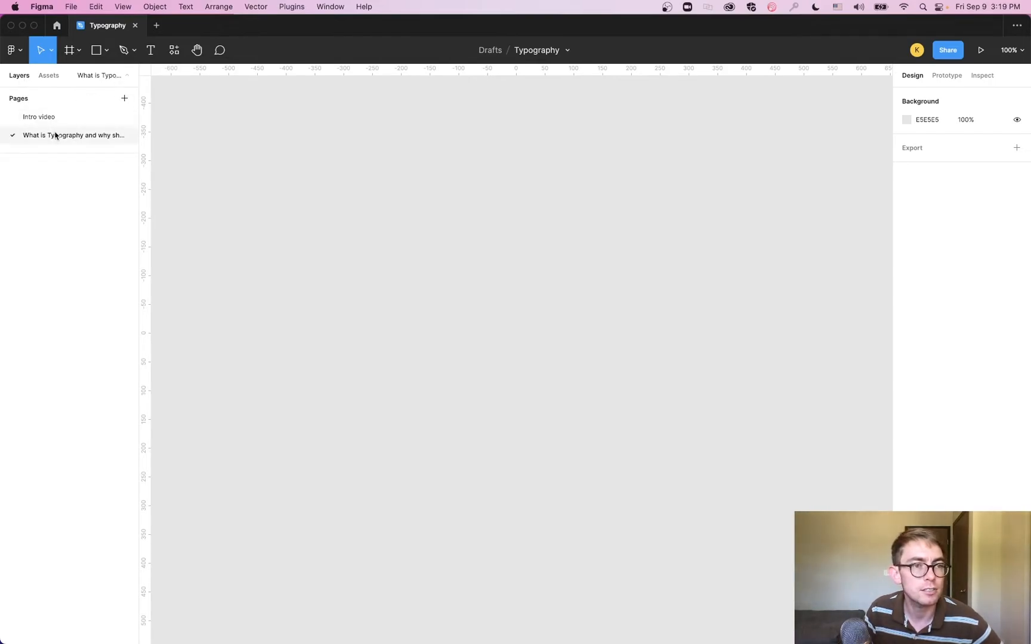
pyautogui.click(71, 52)
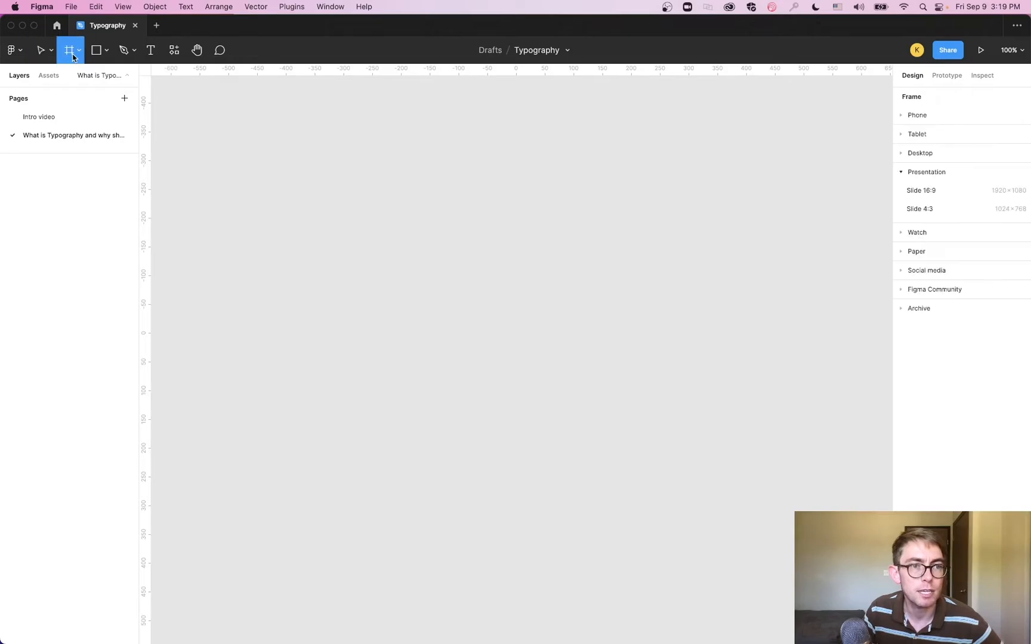
pyautogui.click(961, 194)
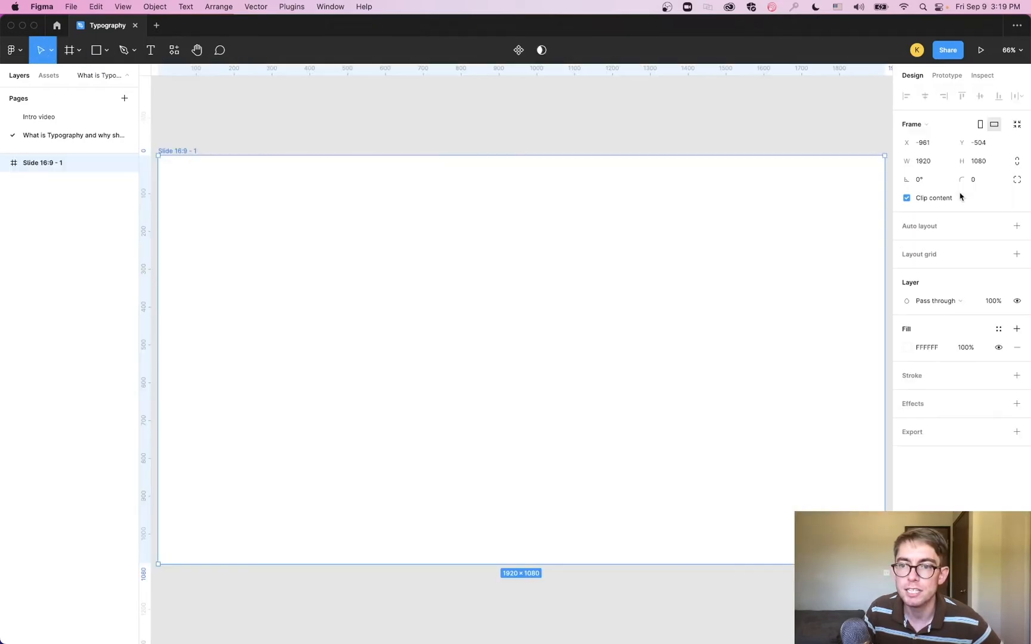
# Rename the slide frame as "Font and Typeface".
pyautogui.doubleClick(177, 152)
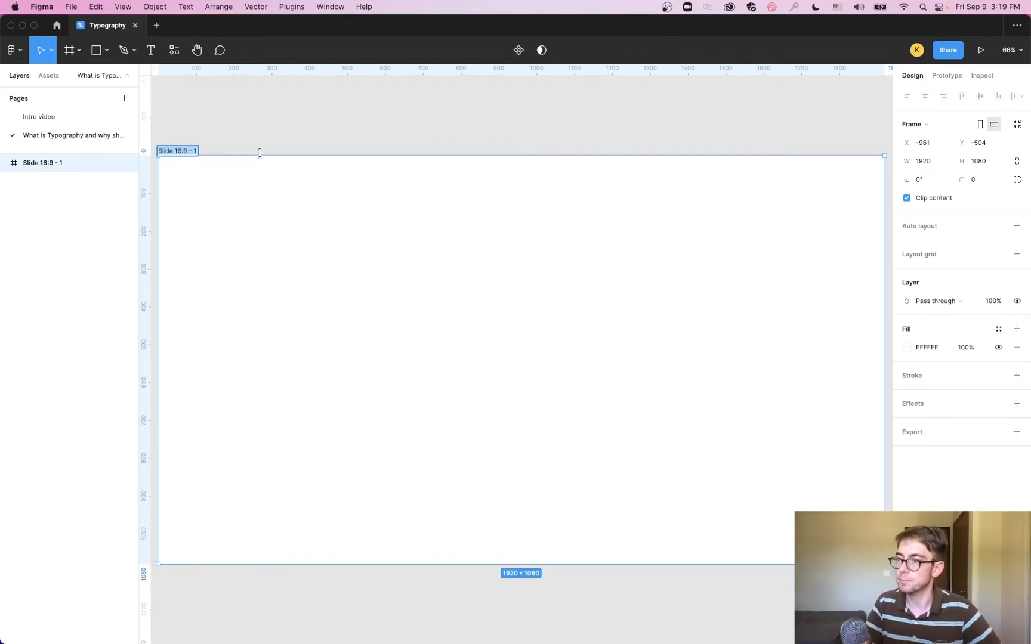
pyautogui.write('Font and Ty')
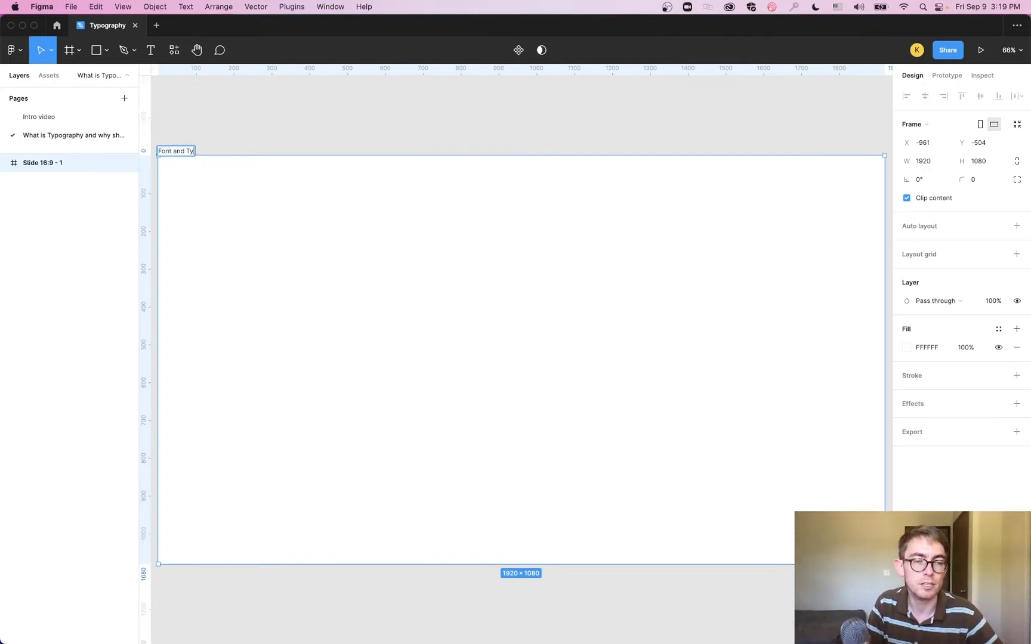
pyautogui.write('peface')
pyautogui.press('Return')
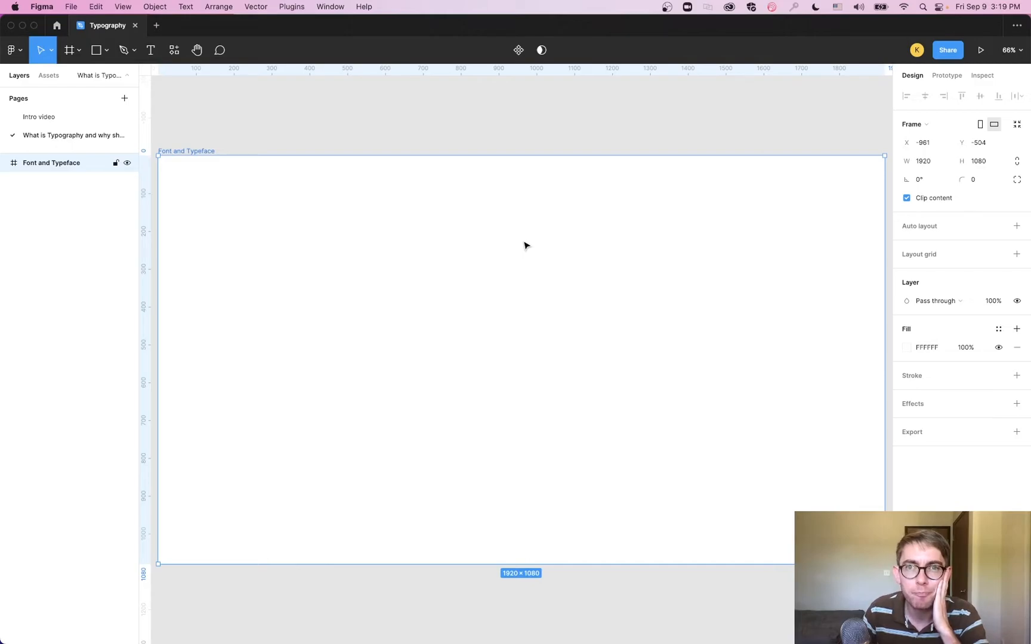
# Tint the frame's solid fill a very pale blue, F6FDFF, consulting the Typography slides for colour reference.
pyautogui.click(907, 349)
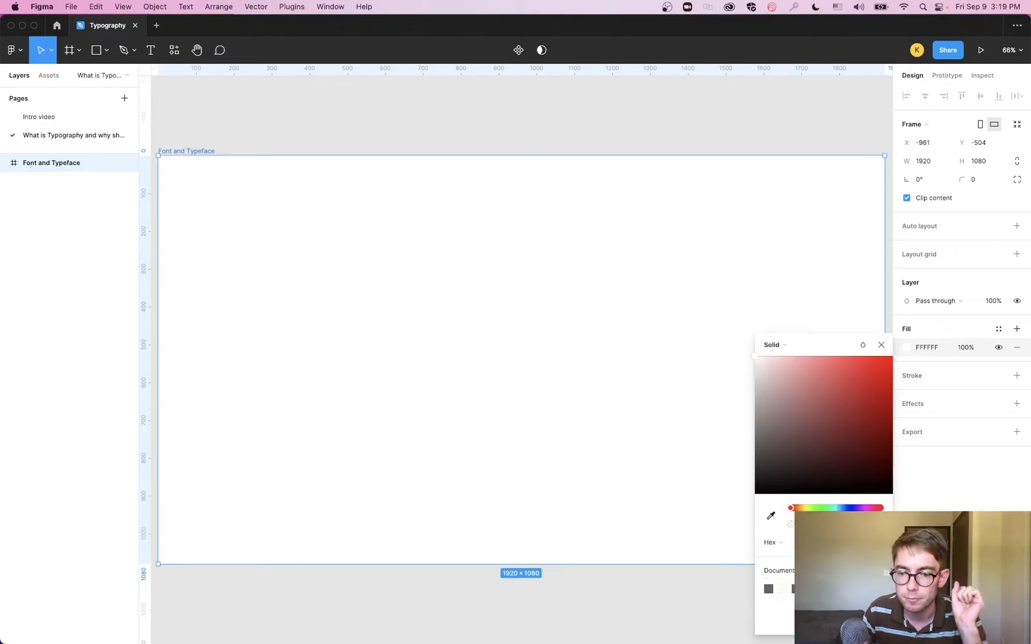
pyautogui.click(835, 509)
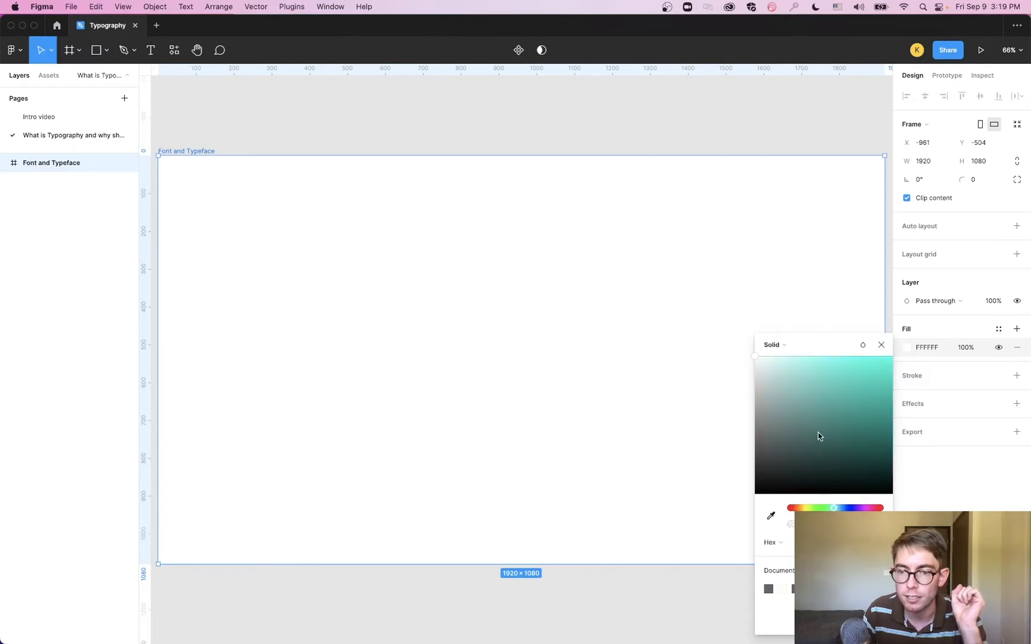
pyautogui.click(759, 358)
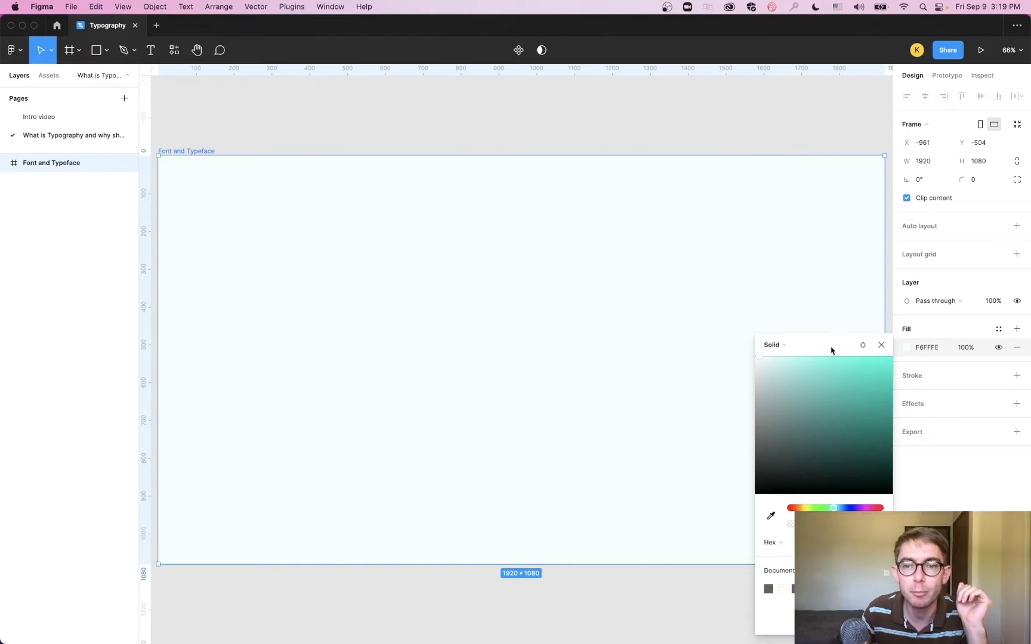
pyautogui.moveTo(817, 509); pyautogui.dragTo(868, 504)
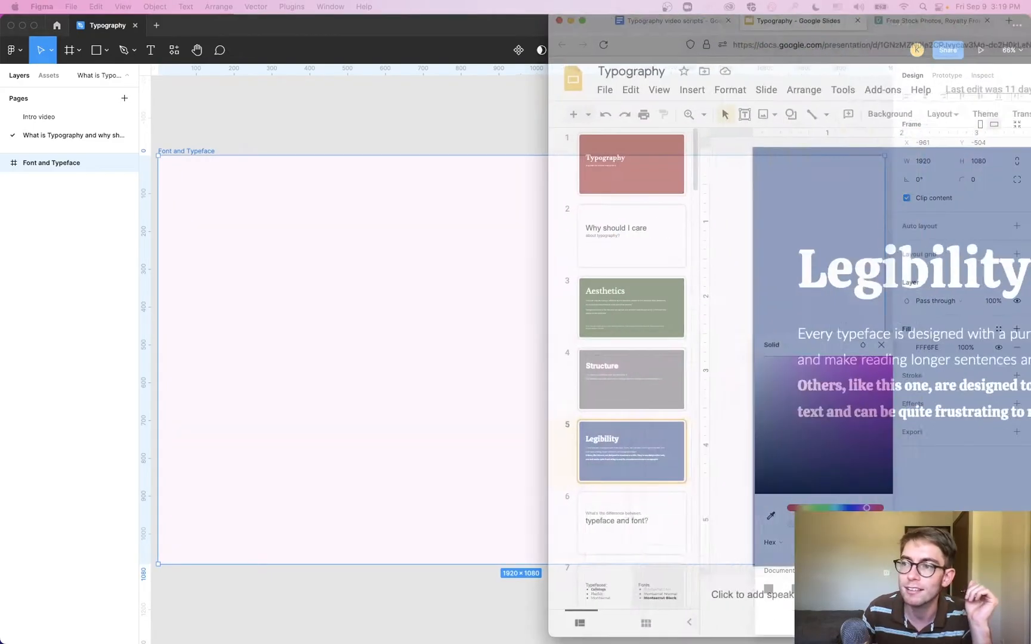
pyautogui.moveTo(1030, 9); pyautogui.dragTo(757, 8)
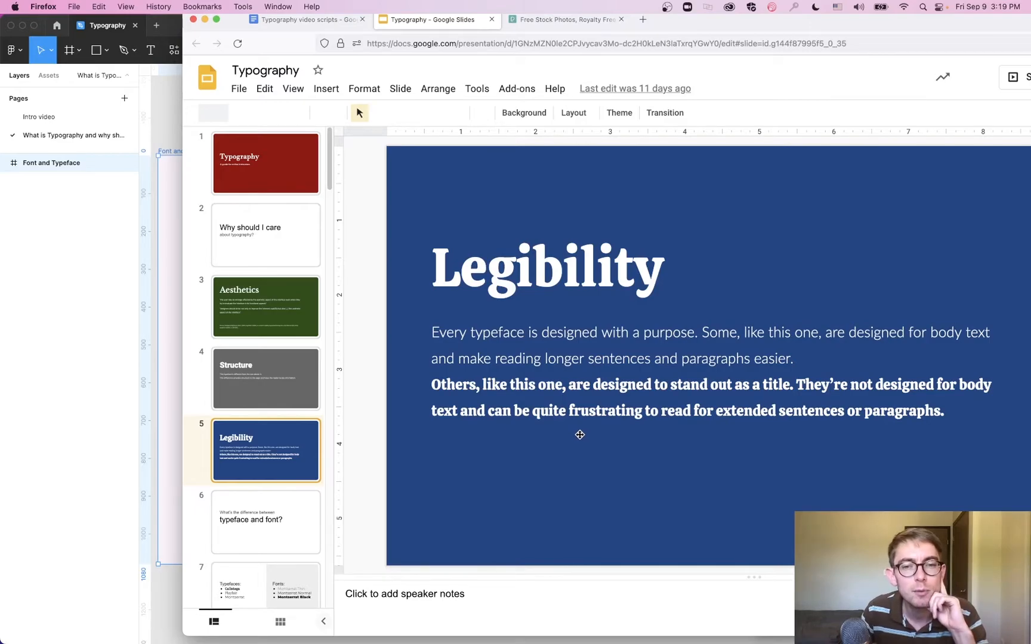
pyautogui.moveTo(756, 25); pyautogui.dragTo(1030, 23)
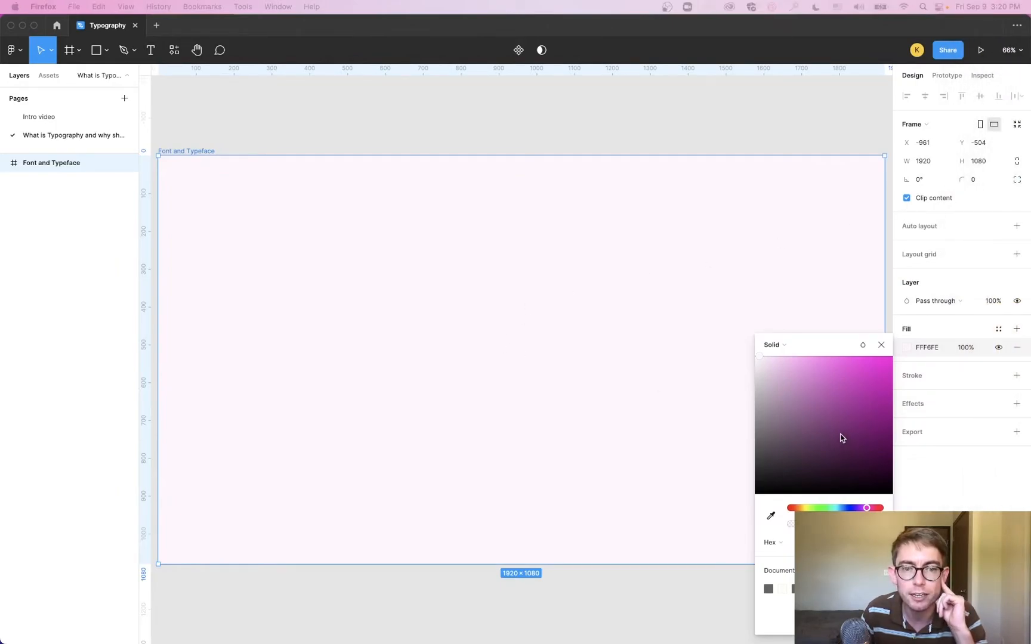
pyautogui.click(817, 509)
pyautogui.moveTo(807, 507); pyautogui.dragTo(838, 504)
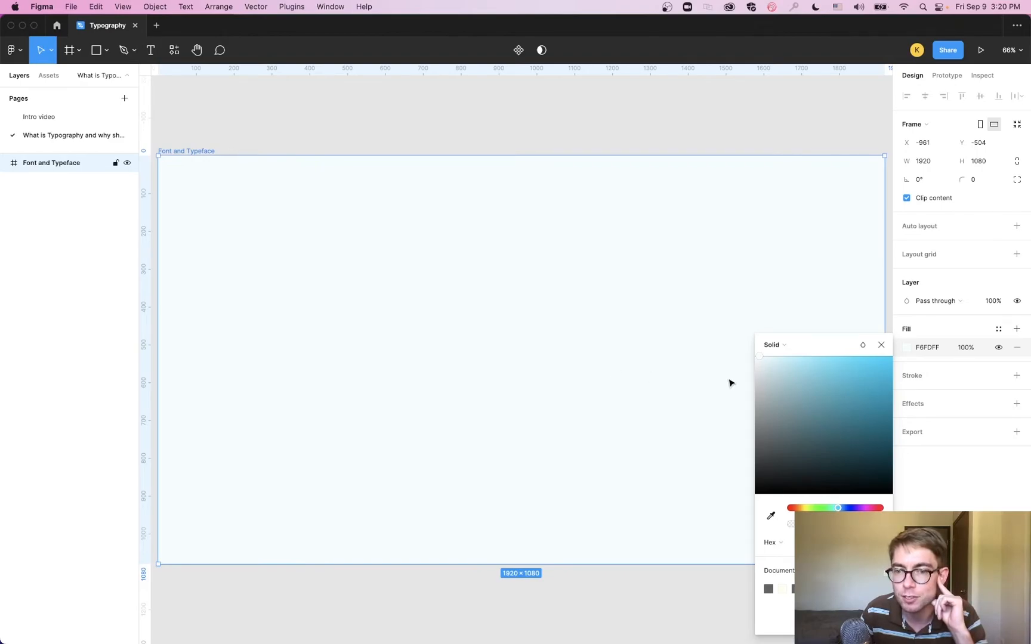
# Change the frame's fill to a linear gradient running from the pale blue to a fully opaque white end stop.
pyautogui.click(779, 343)
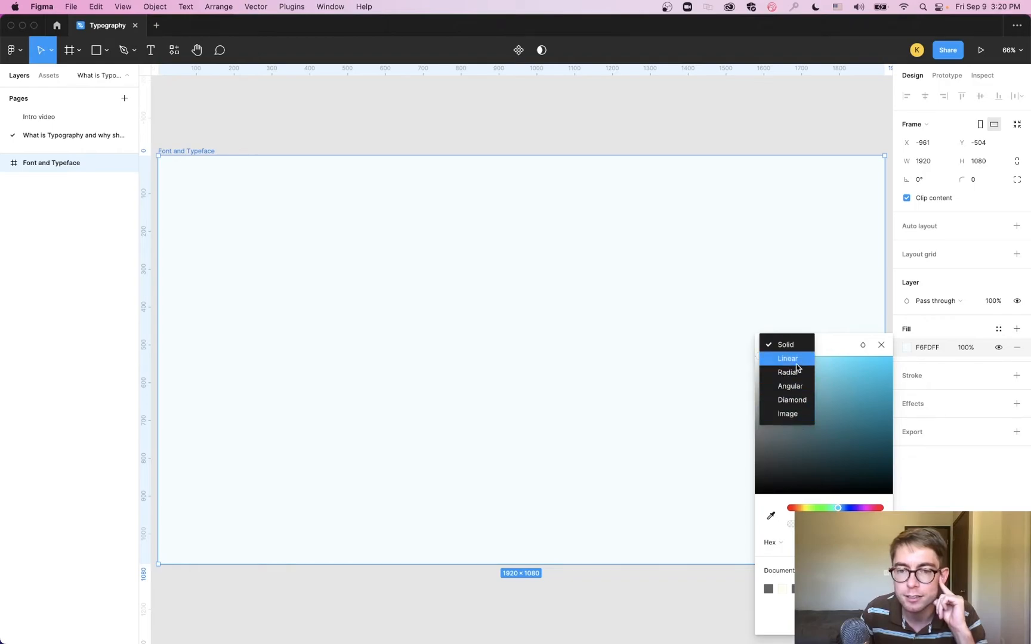
pyautogui.click(797, 360)
pyautogui.click(876, 331)
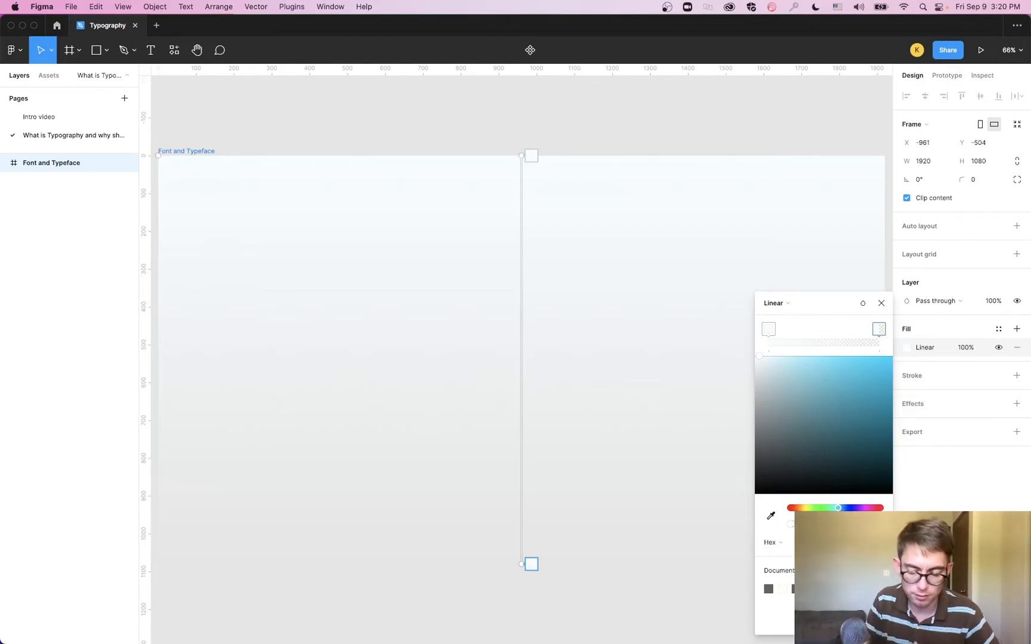
pyautogui.press('Return')
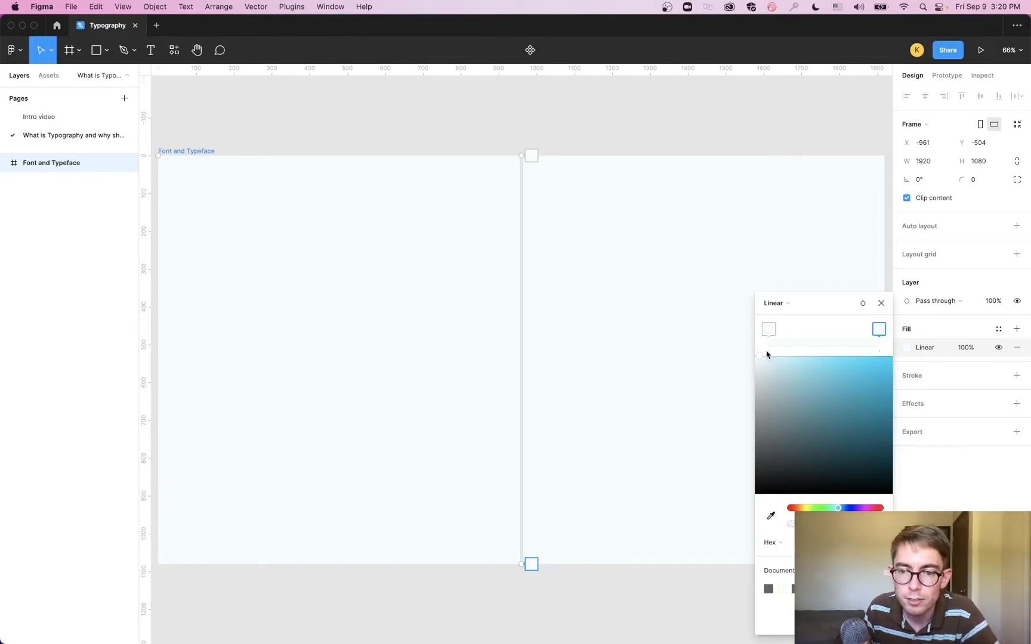
pyautogui.moveTo(763, 358); pyautogui.dragTo(720, 352)
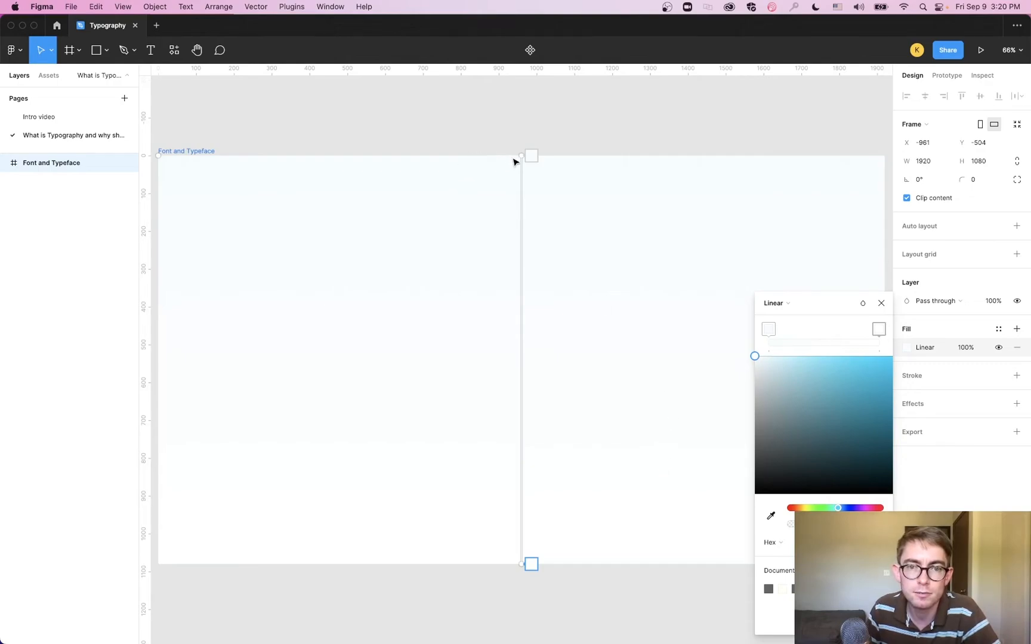
# Run the gradient diagonally from the frame's upper-left corner to its lower-right corner.
pyautogui.moveTo(524, 155); pyautogui.dragTo(159, 154)
pyautogui.click(775, 303)
pyautogui.press('Escape')
pyautogui.click(881, 303)
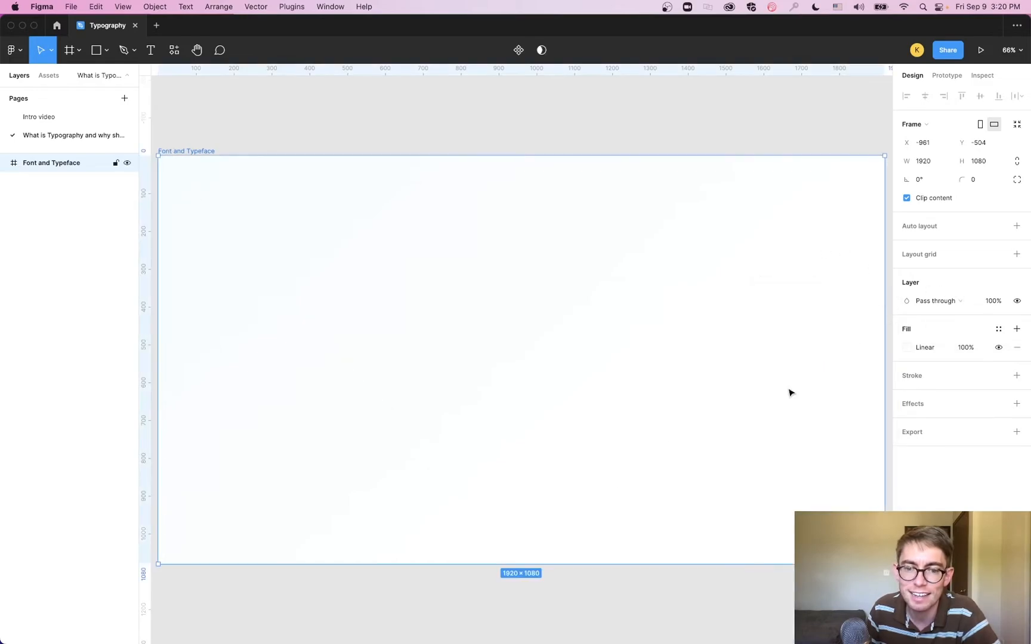
pyautogui.click(907, 349)
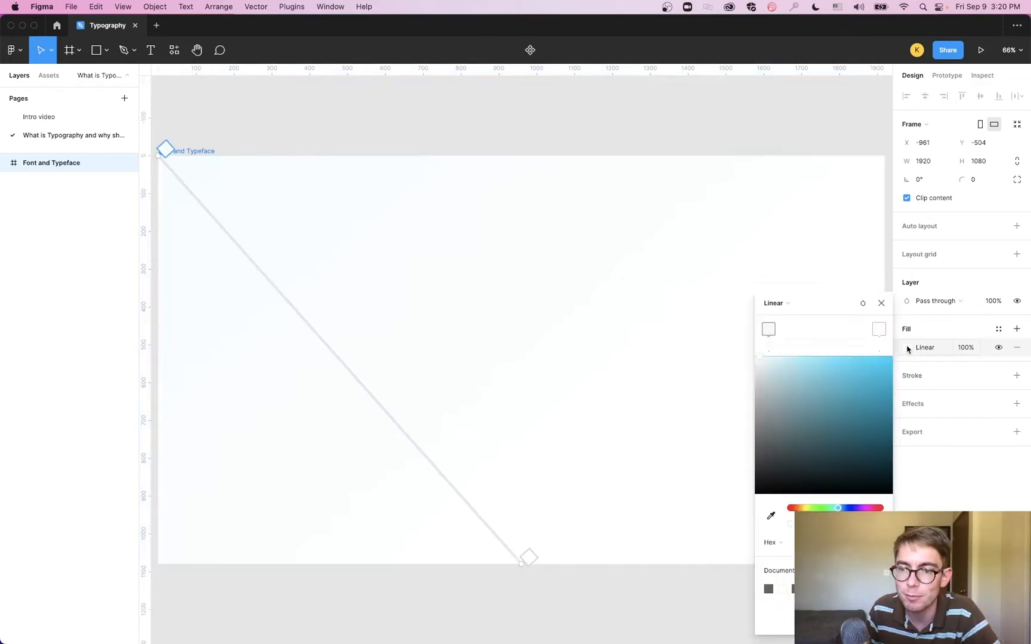
pyautogui.moveTo(519, 562); pyautogui.dragTo(753, 489)
pyautogui.moveTo(828, 302); pyautogui.dragTo(997, 293)
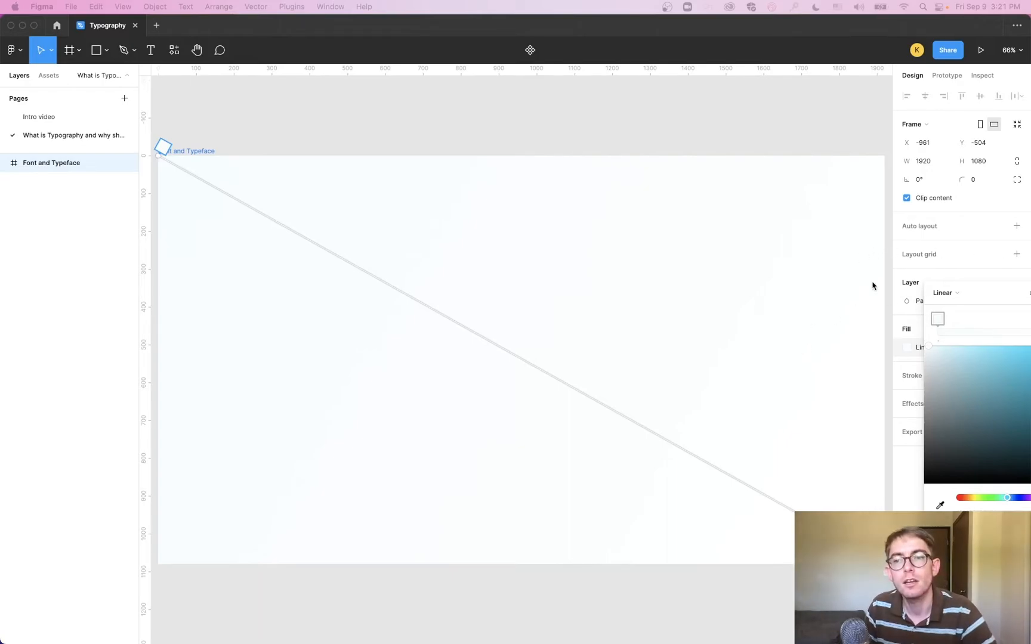
# Replace the Font and Typeface frame's gradient with a solid light grey fill, F6F6F6.
pyautogui.click(955, 293)
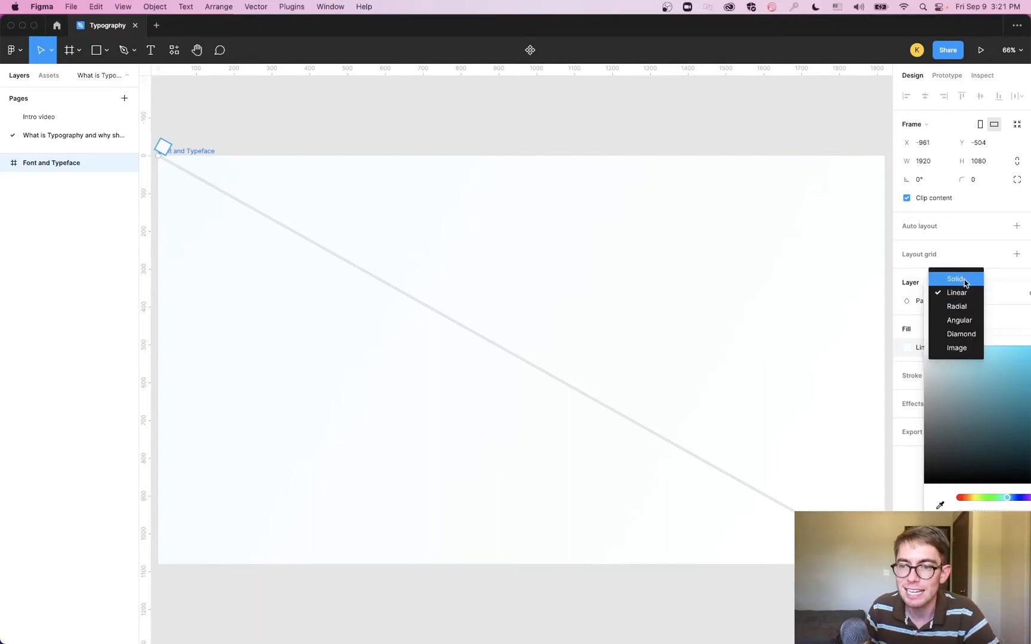
pyautogui.click(955, 279)
pyautogui.moveTo(901, 304); pyautogui.dragTo(878, 312)
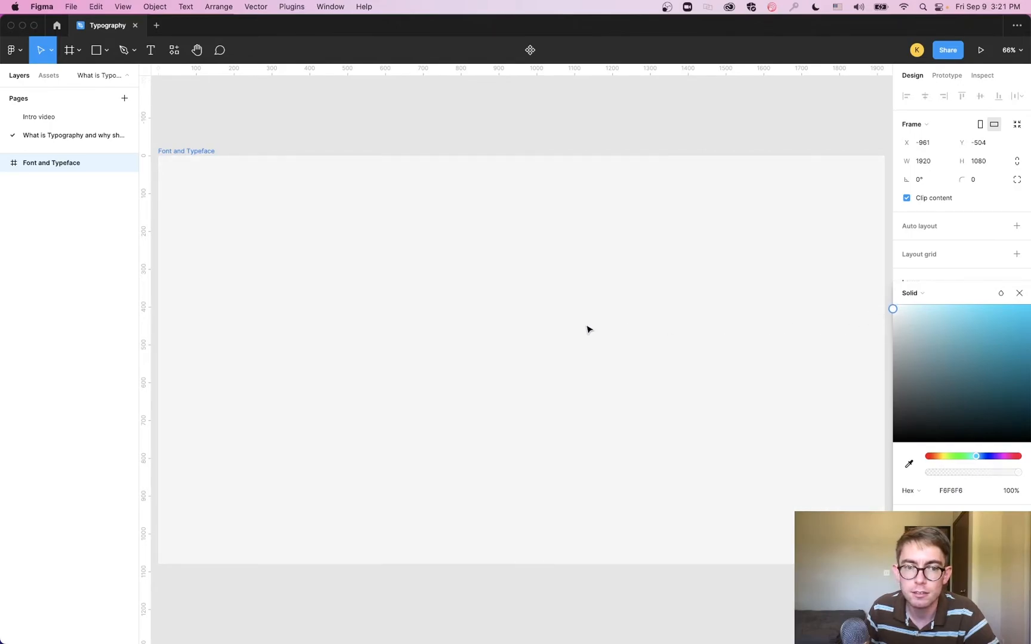
pyautogui.click(1018, 292)
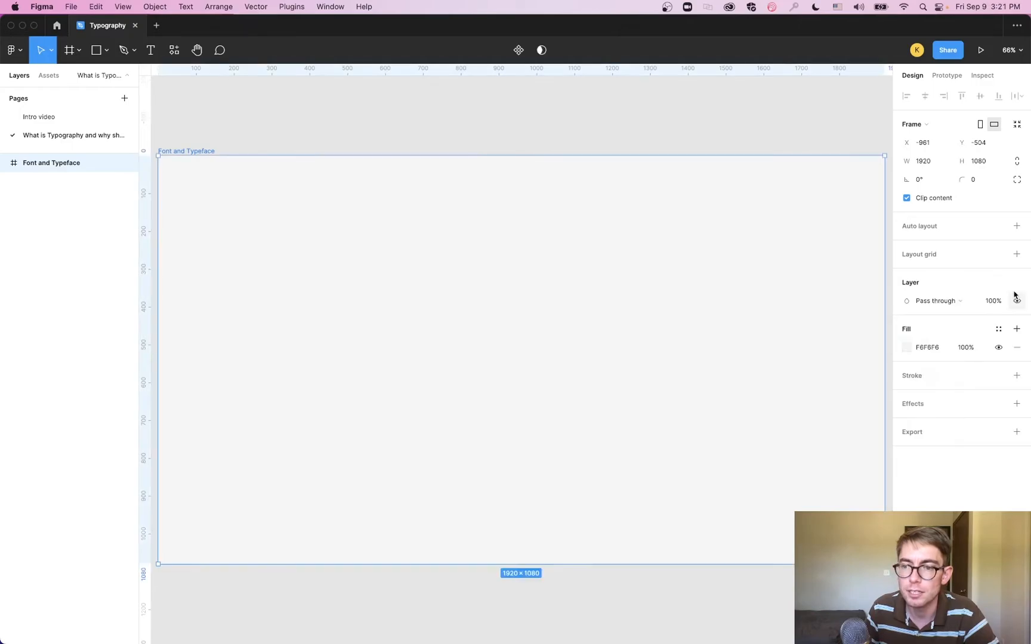
pyautogui.click(631, 605)
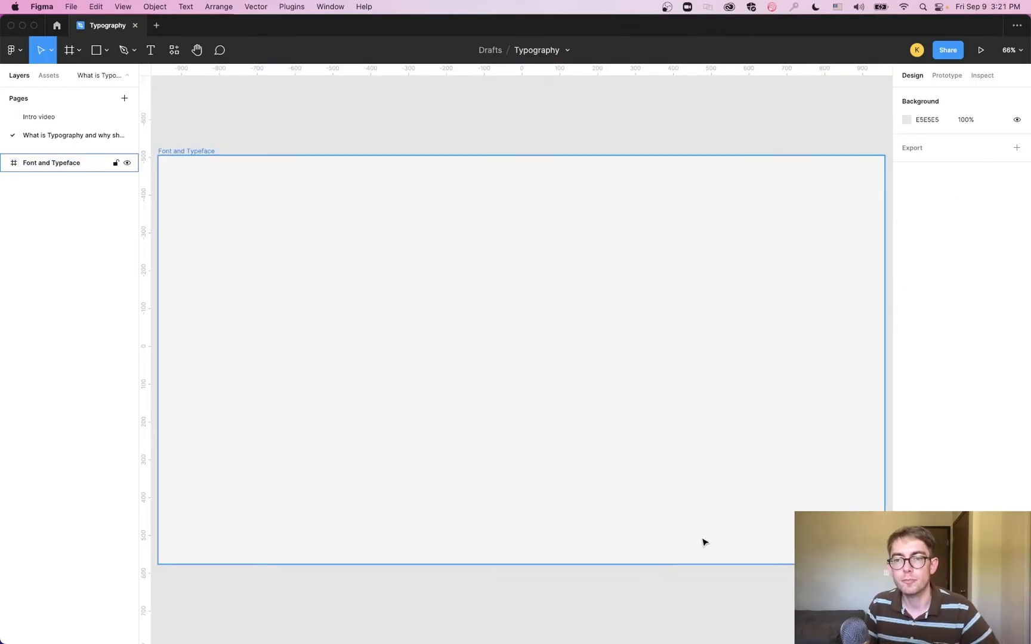
pyautogui.click(150, 55)
pyautogui.click(427, 310)
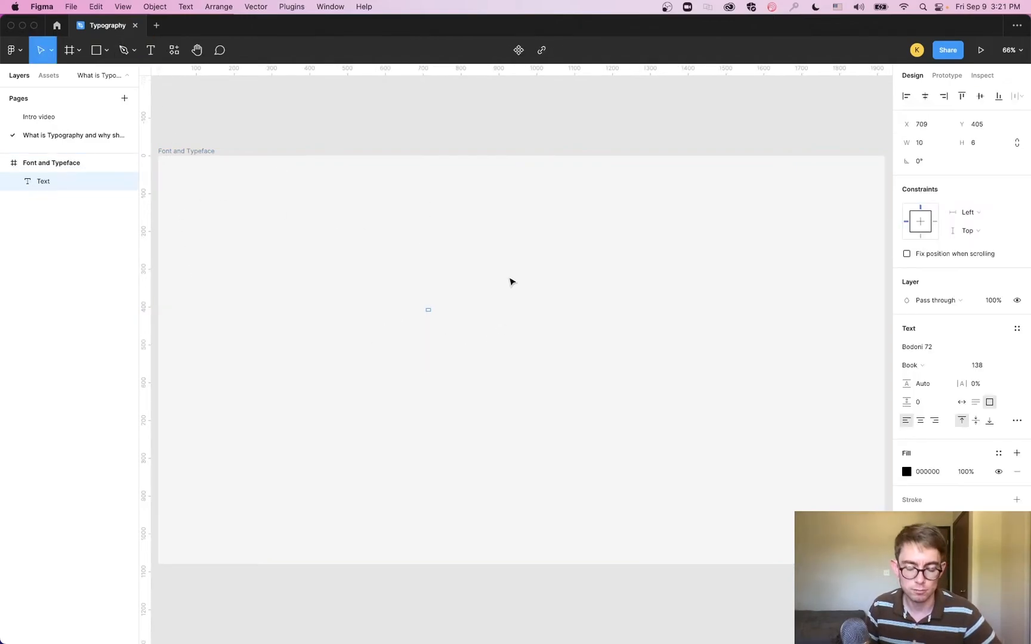
pyautogui.write('F')
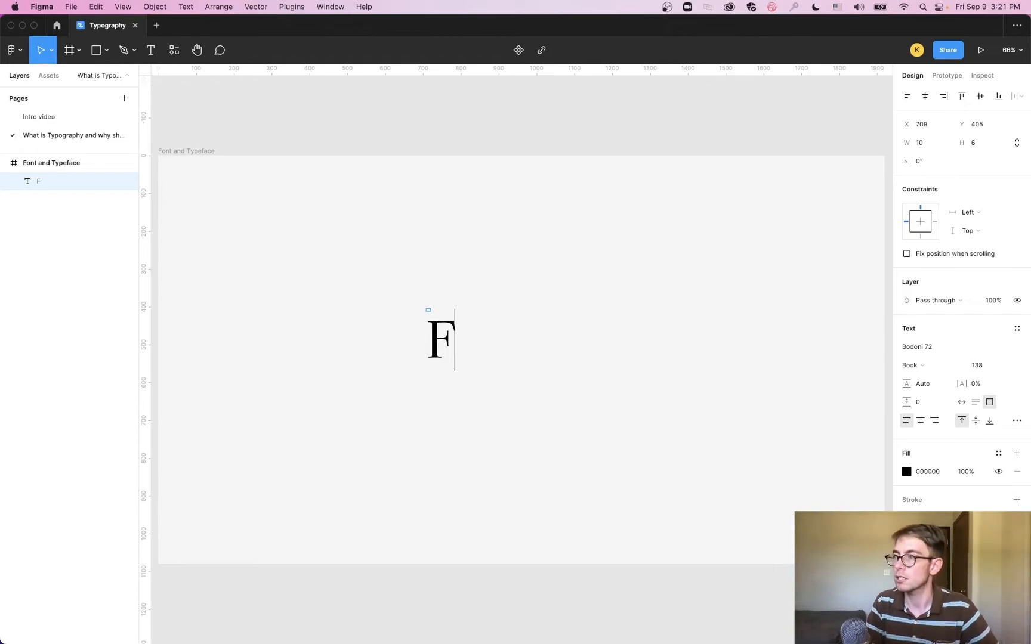
pyautogui.write('ont')
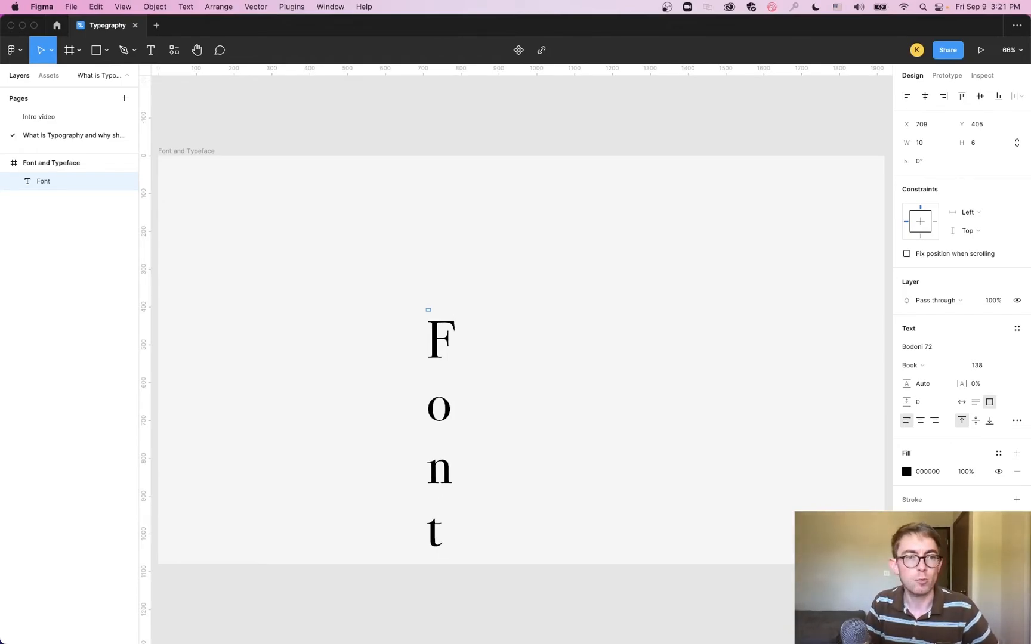
pyautogui.press('BackSpace')
pyautogui.press('BackSpace')
pyautogui.press('BackSpace')
pyautogui.press('BackSpace')
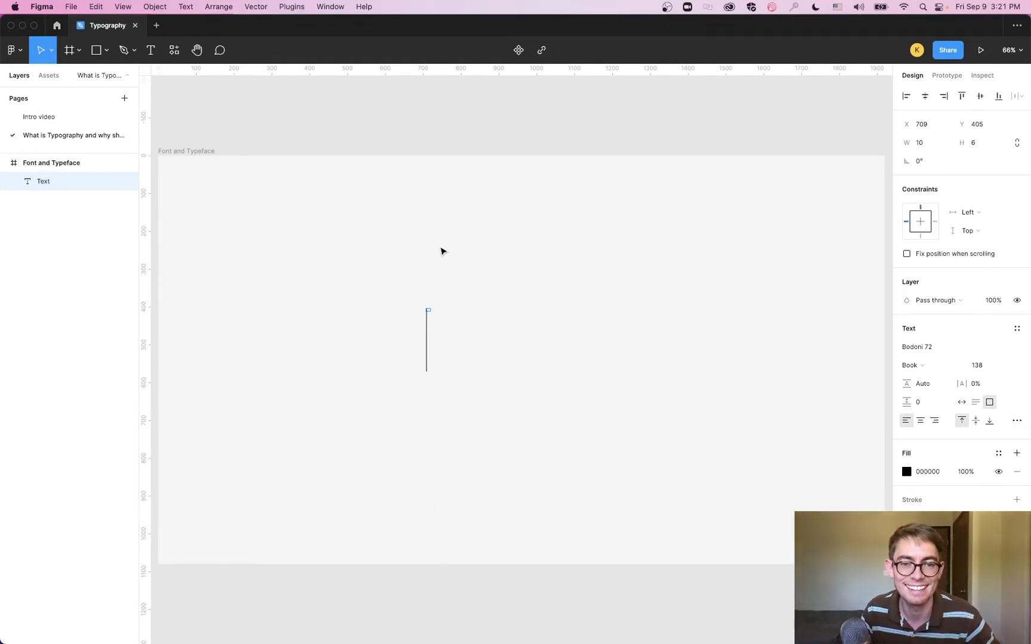
pyautogui.press('Escape')
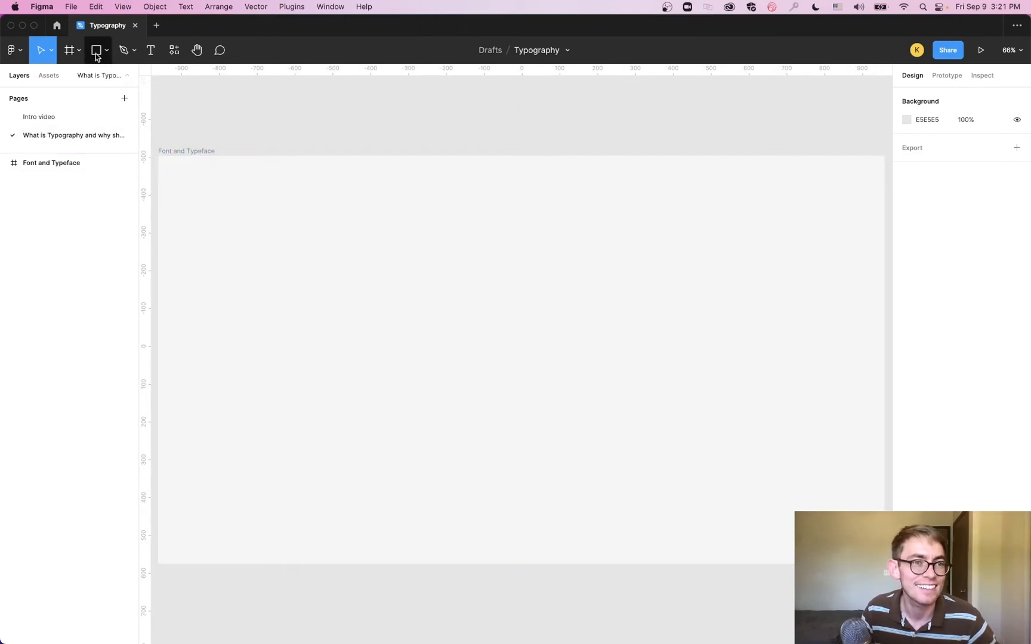
# Add a text box about 695 × 200 in the upper middle of the frame, reading "Font".
pyautogui.click(150, 50)
pyautogui.moveTo(365, 268); pyautogui.dragTo(628, 345)
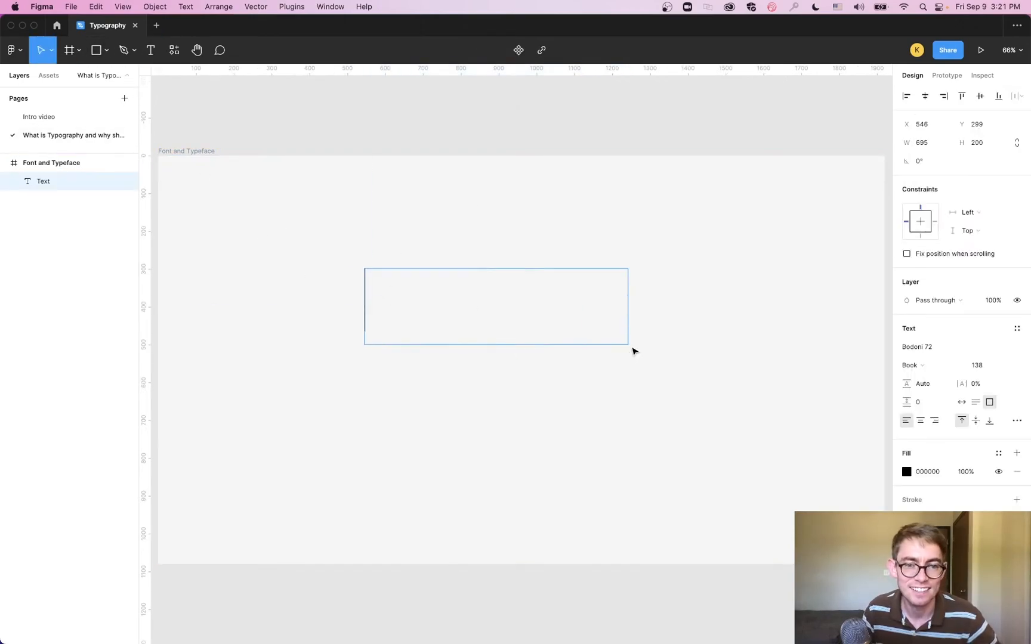
pyautogui.write('Font')
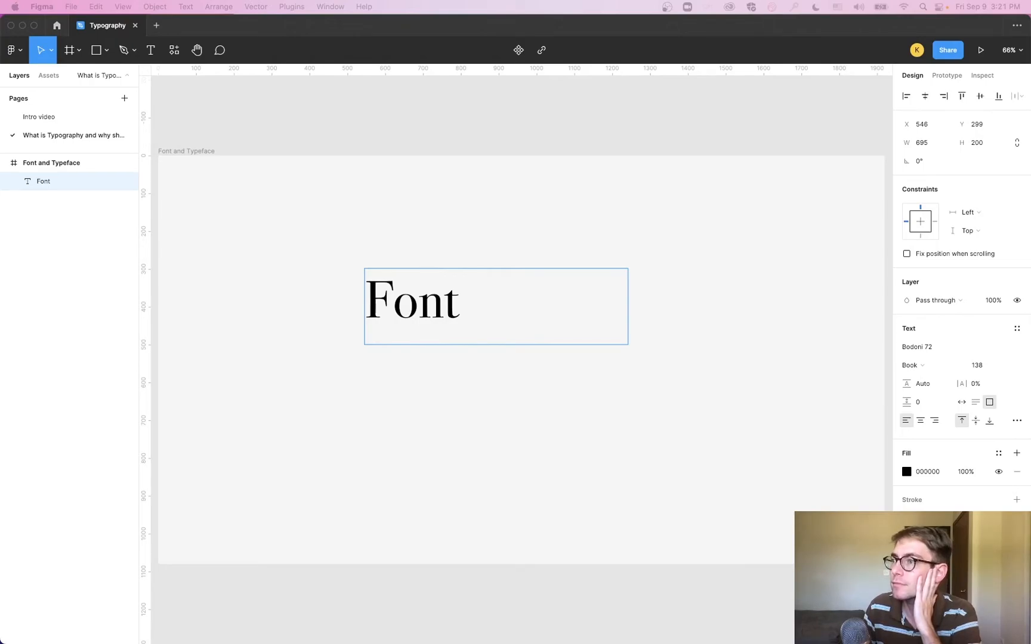
# Try Baskerville as the typeface for the word "Font".
pyautogui.doubleClick(442, 301)
pyautogui.click(935, 347)
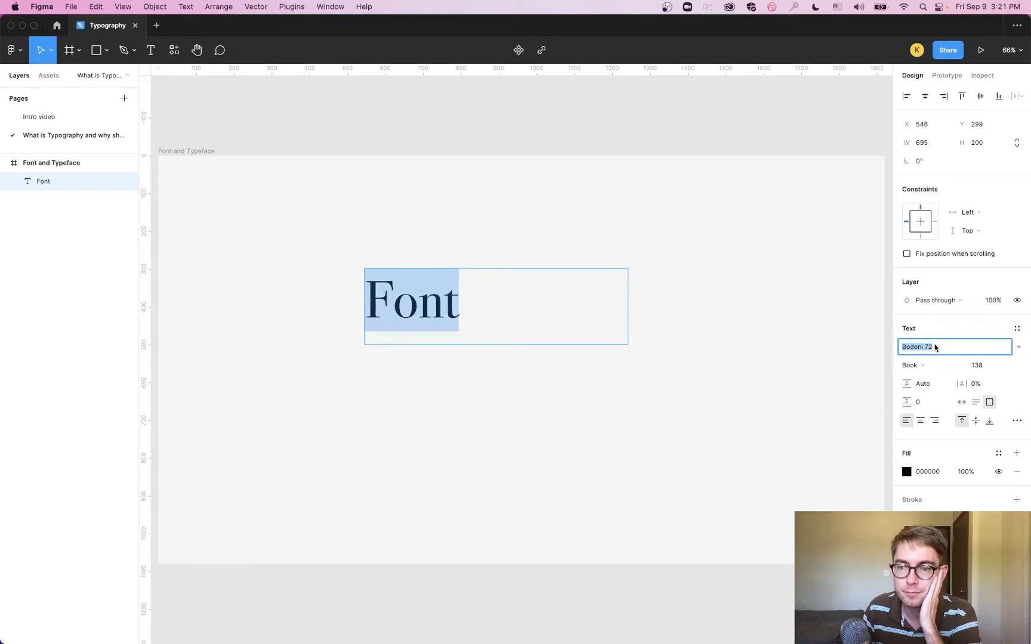
pyautogui.write('Baskerville')
pyautogui.press('Return')
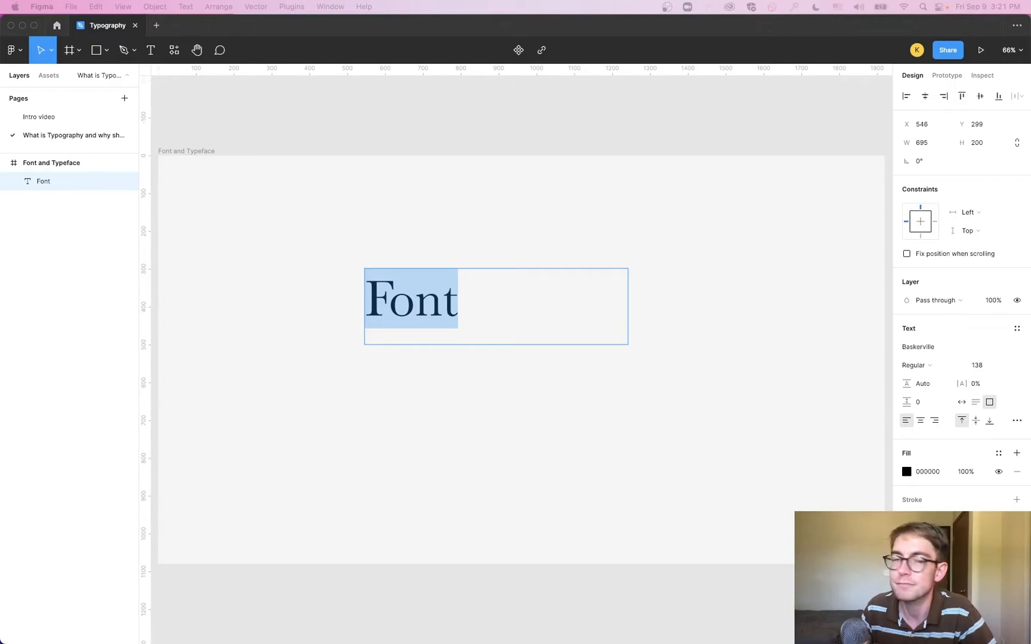
pyautogui.click(962, 300)
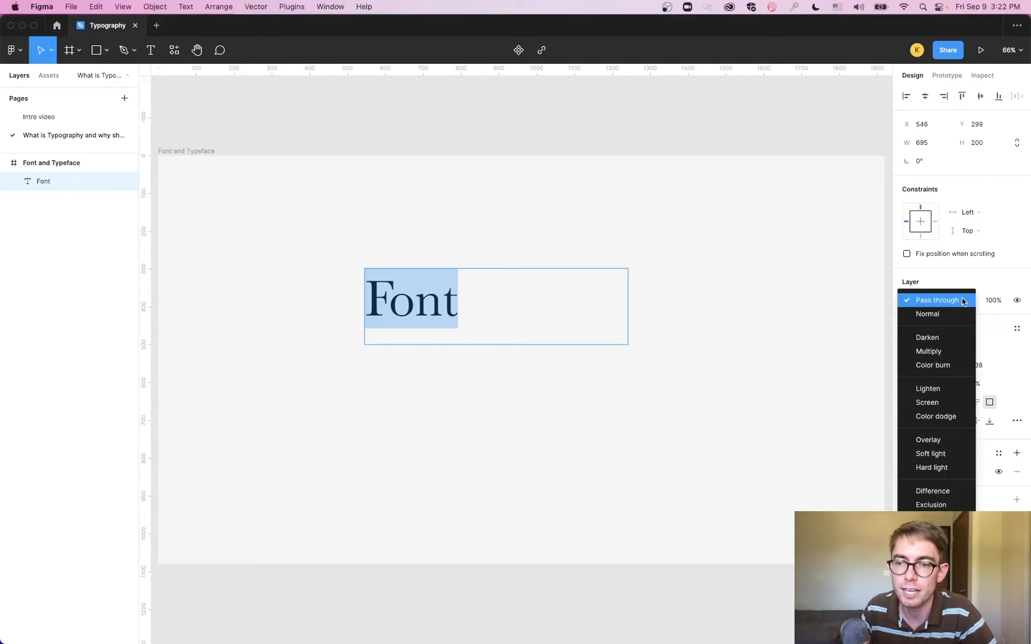
pyautogui.click(963, 284)
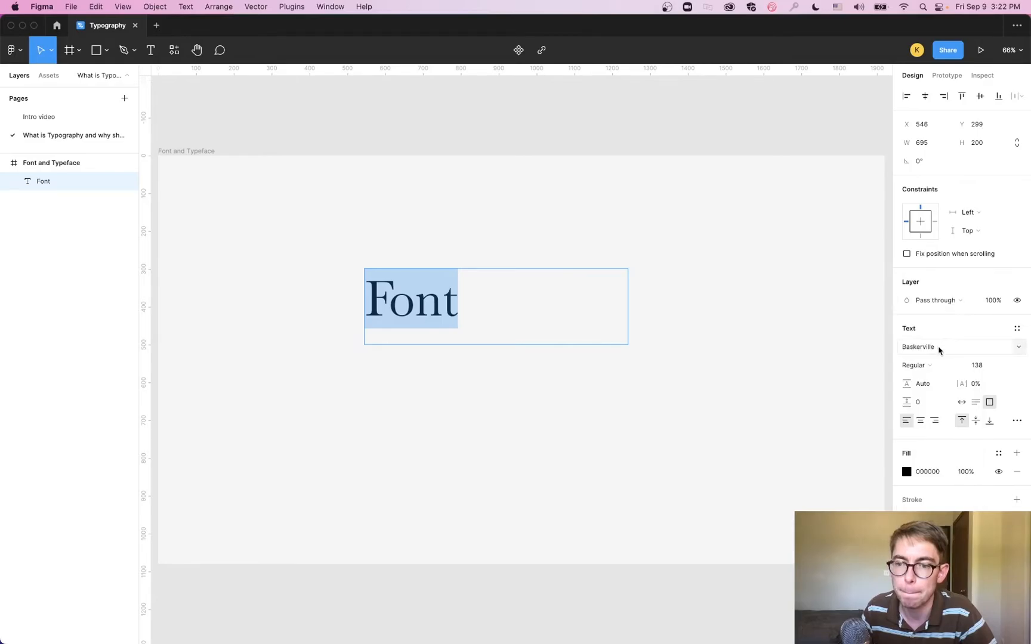
# Try Lato as the typeface for the word "Font".
pyautogui.click(1018, 348)
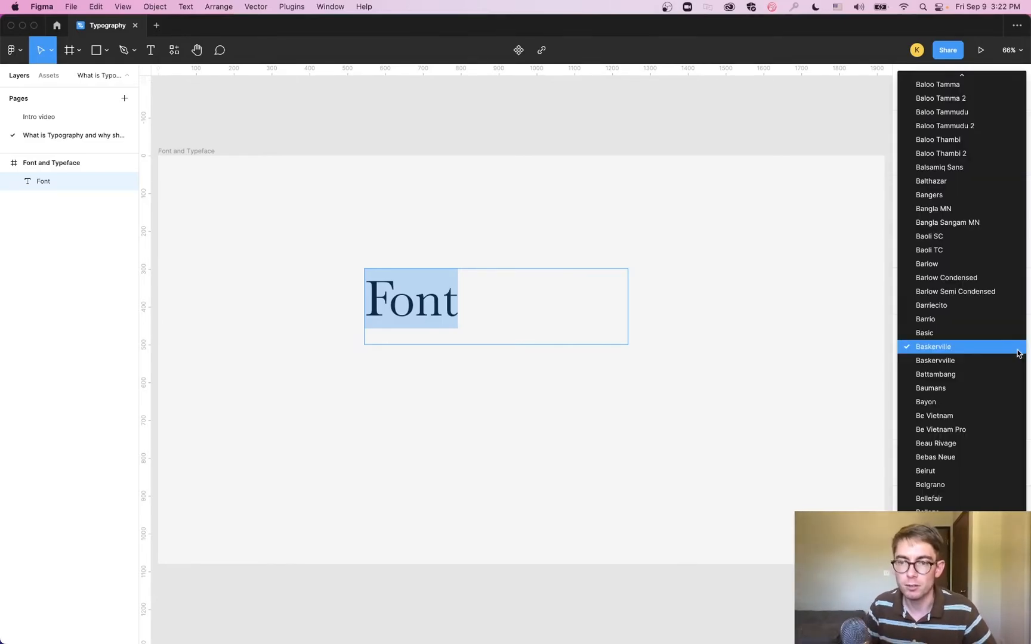
pyautogui.scroll(-20, 1018, 353)
pyautogui.click(1019, 353)
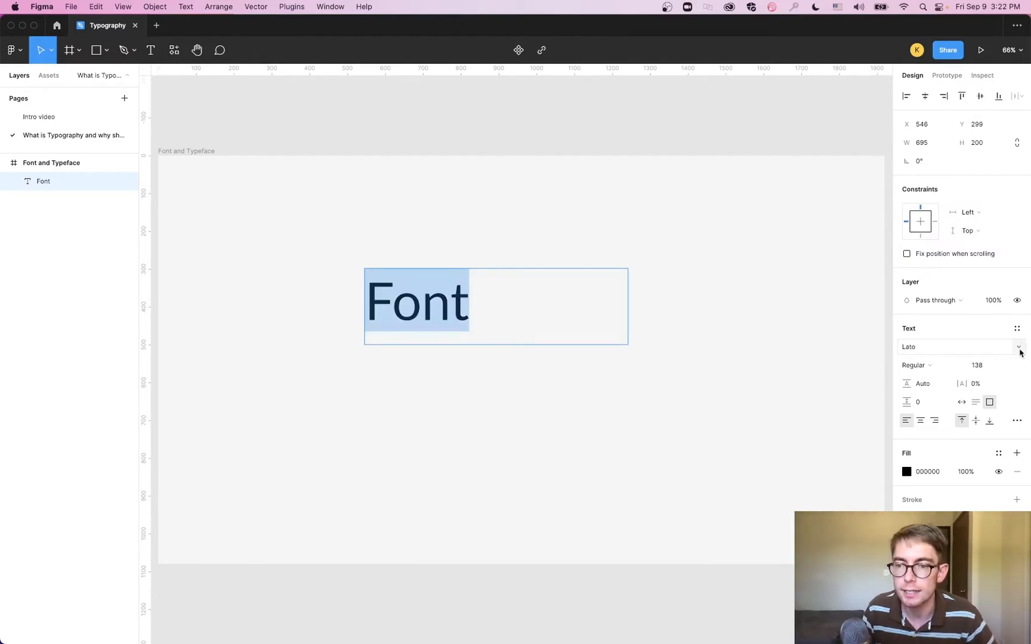
# Set the typeface of the word "Font" to Raleway.
pyautogui.click(1020, 353)
pyautogui.scroll(-20, 1019, 353)
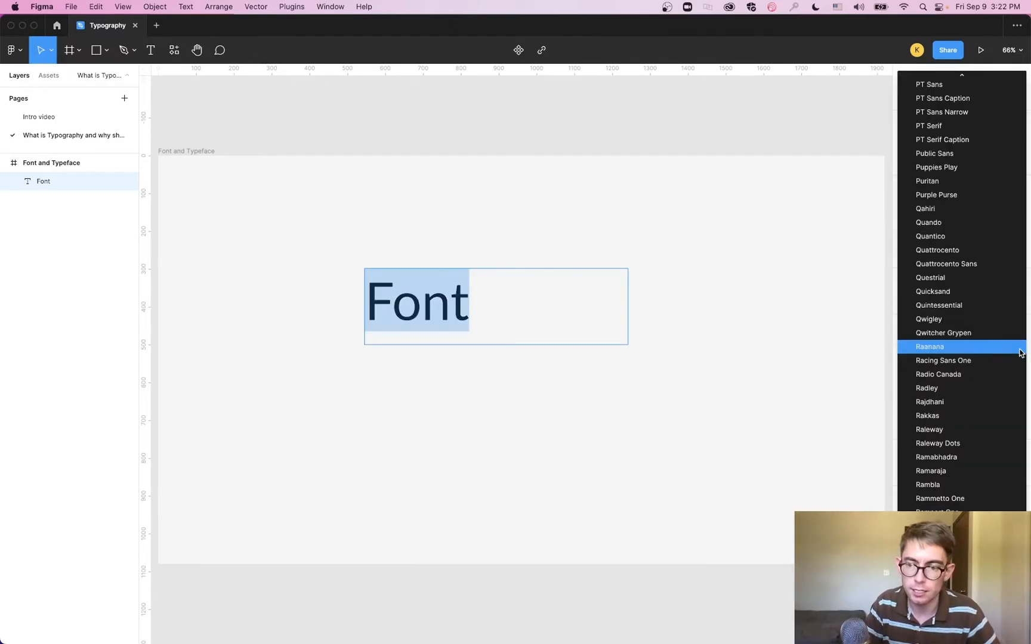
pyautogui.scroll(-2, 1019, 353)
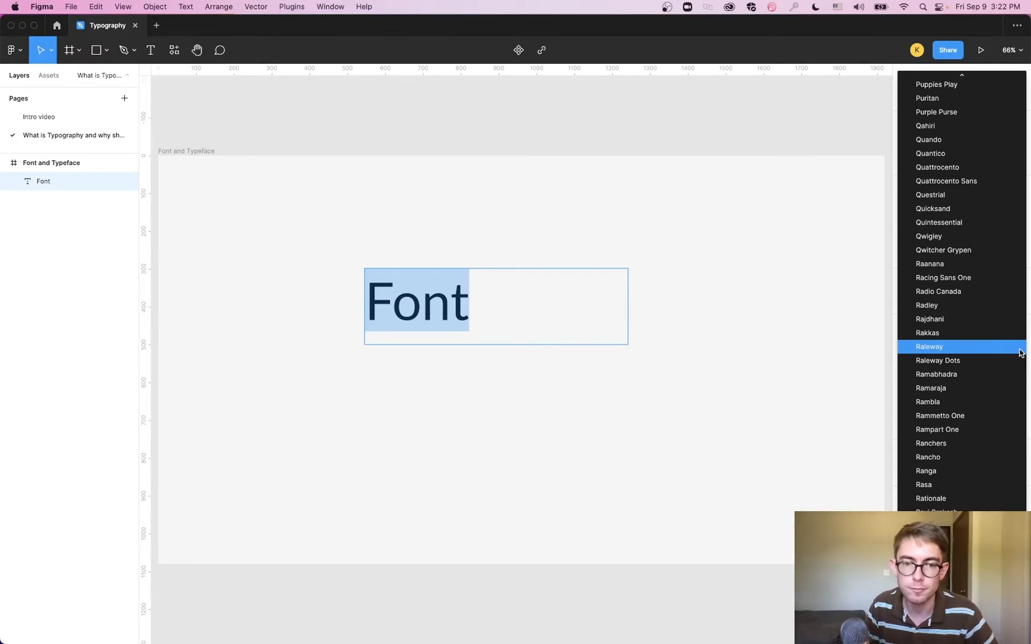
pyautogui.click(1020, 353)
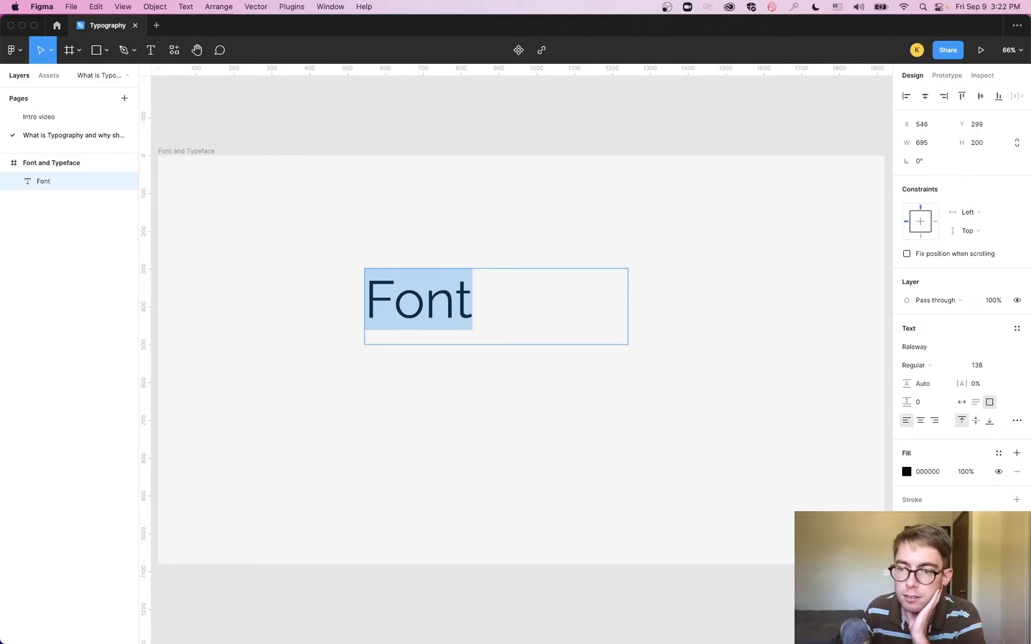
# Try Roboto on the word "Font" for comparison and return it to Raleway.
pyautogui.click(1013, 351)
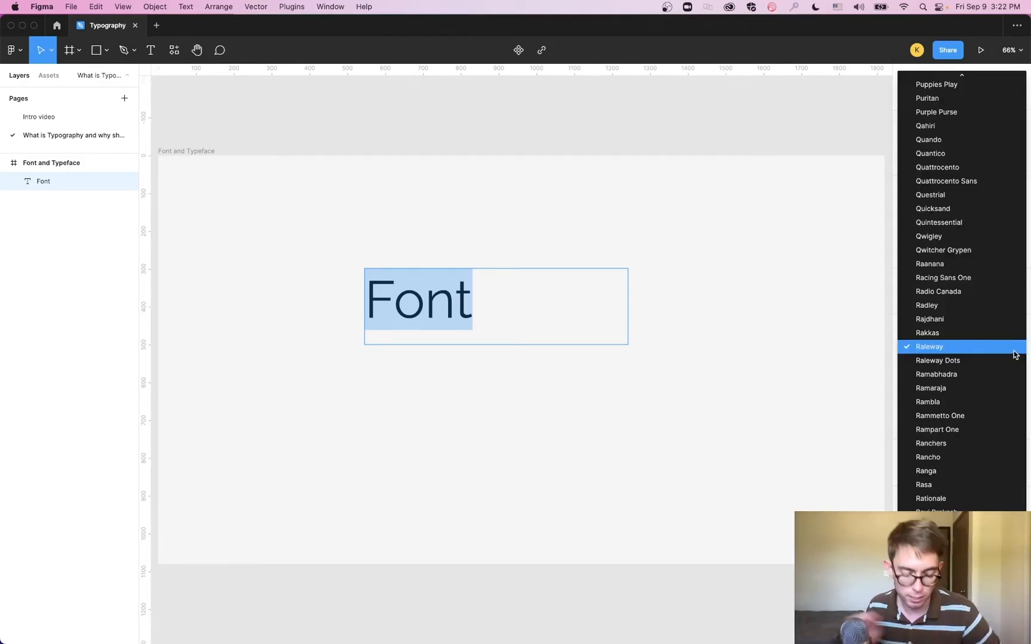
pyautogui.scroll(-1, 1014, 351)
pyautogui.click(1013, 351)
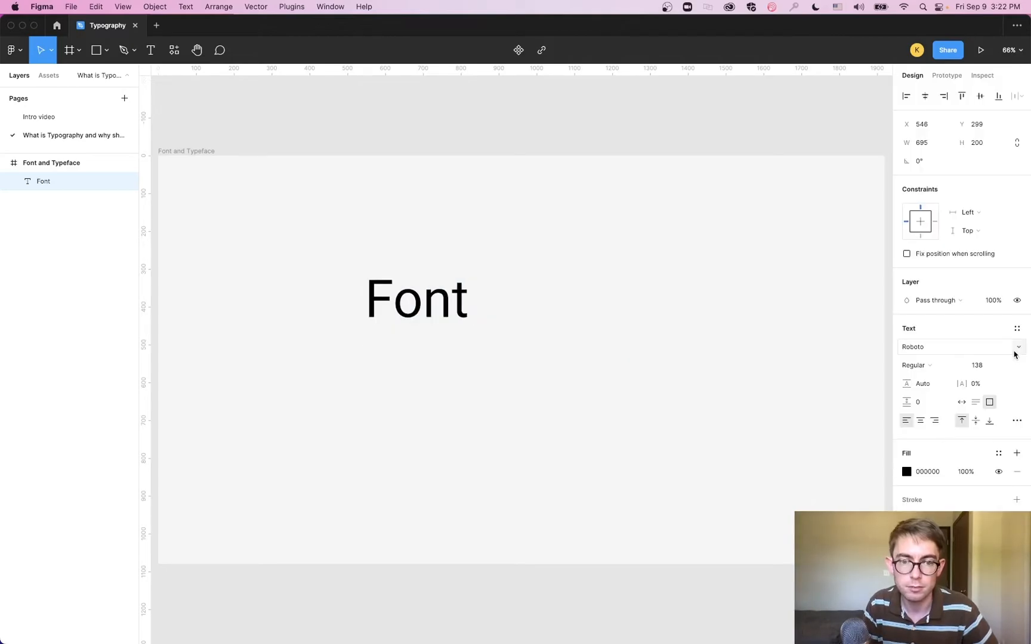
pyautogui.click(1013, 353)
pyautogui.scroll(10, 1013, 354)
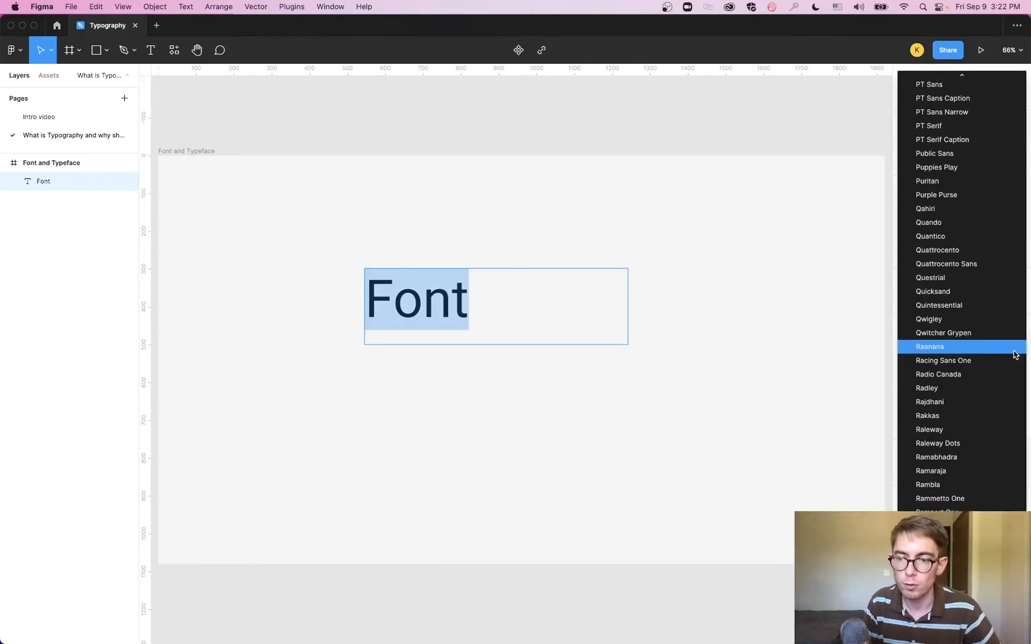
pyautogui.click(958, 430)
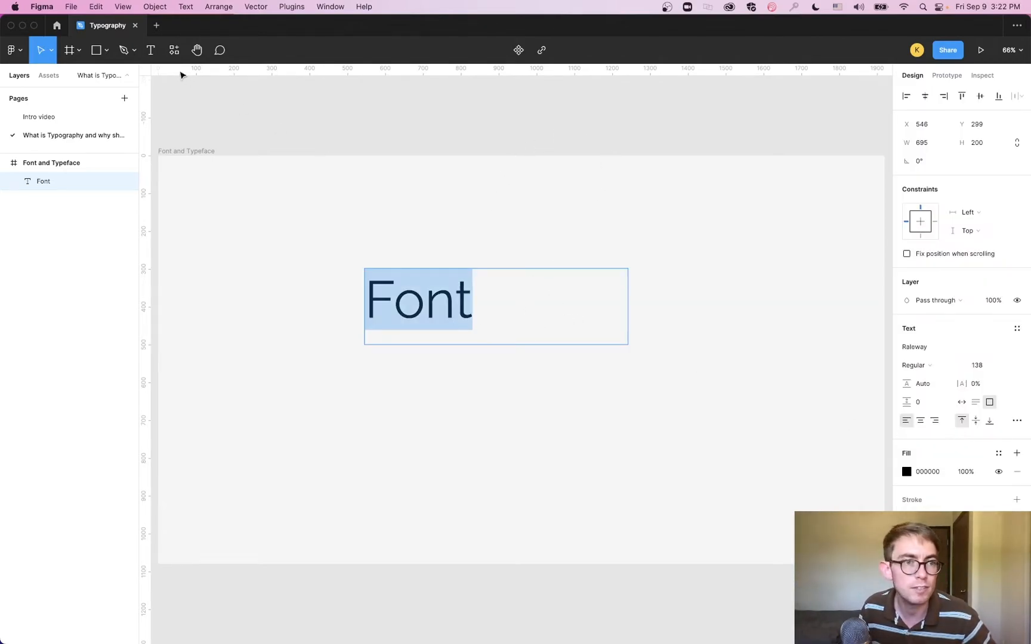
# Centre-align the word "Font" in its text box and colour it dark grey, 474747.
pyautogui.click(920, 420)
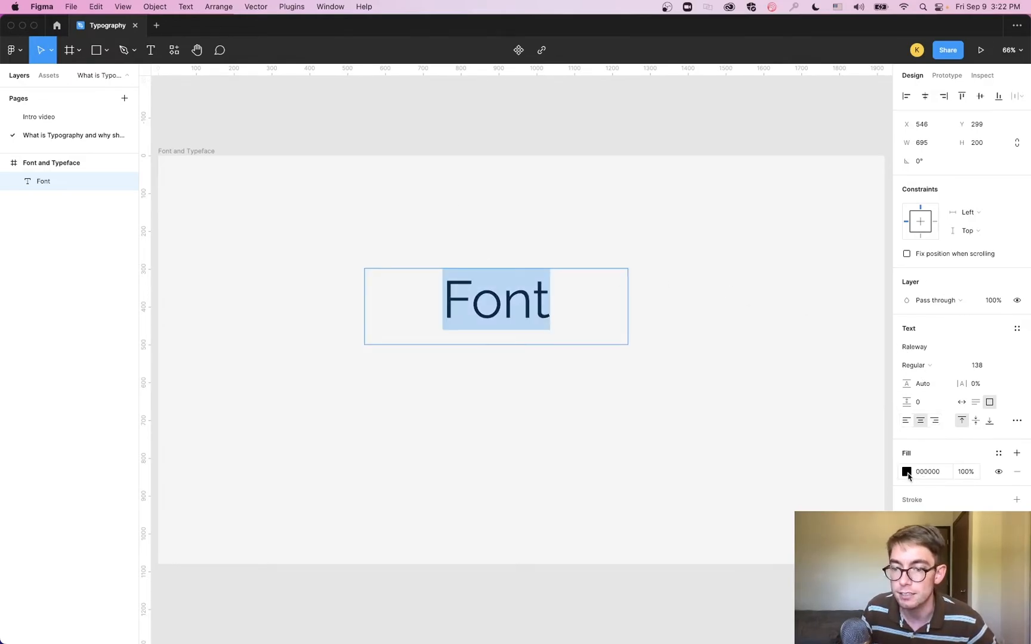
pyautogui.click(907, 473)
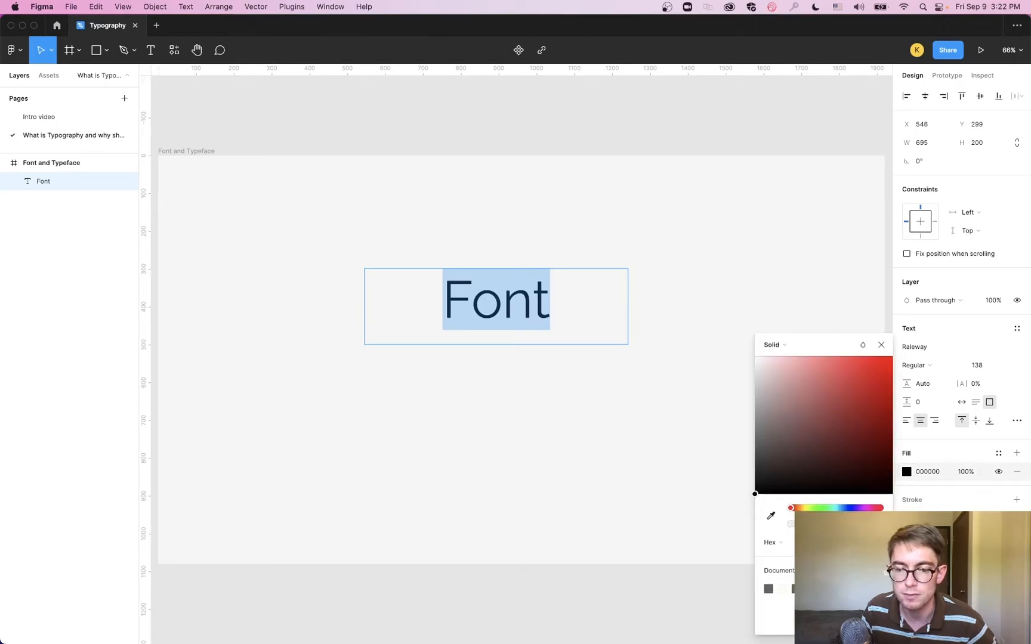
pyautogui.moveTo(786, 457); pyautogui.dragTo(684, 463)
pyautogui.press('Escape')
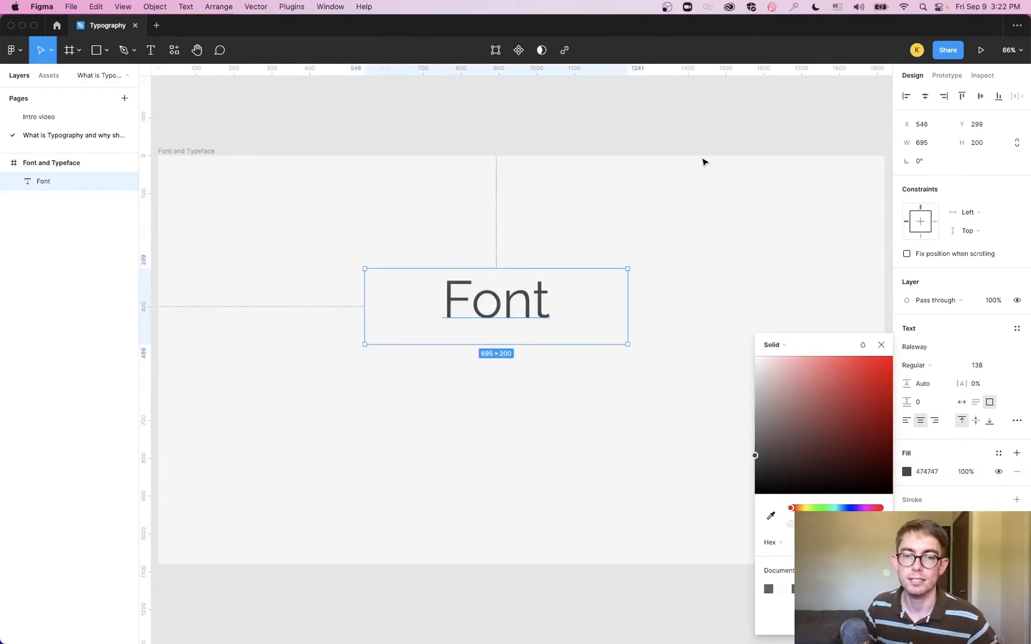
pyautogui.click(702, 166)
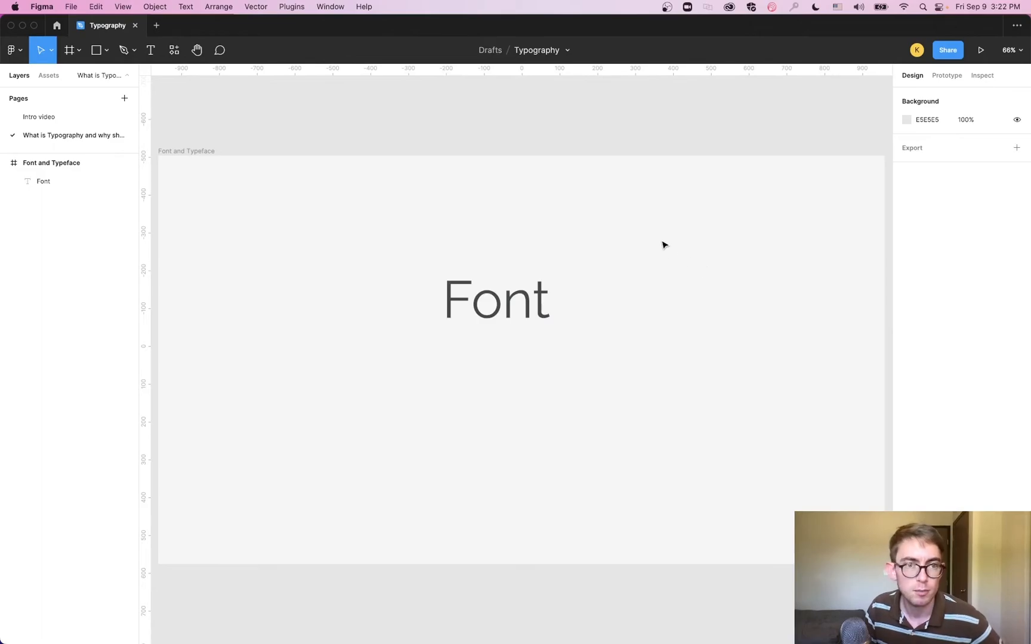
# Move the "Font" text box to about X 569, Y 267, and consult the intro section of the video script in Google Docs.
pyautogui.moveTo(489, 314); pyautogui.dragTo(514, 303)
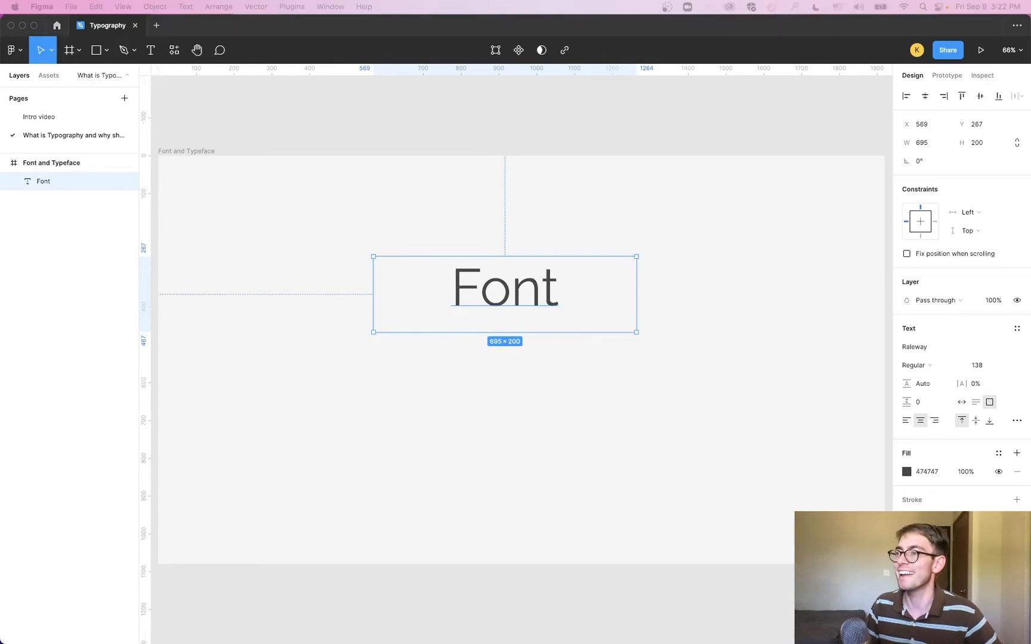
pyautogui.moveTo(1030, 40); pyautogui.dragTo(653, 37)
pyautogui.scroll(1, 617, 368)
pyautogui.scroll(3, 617, 368)
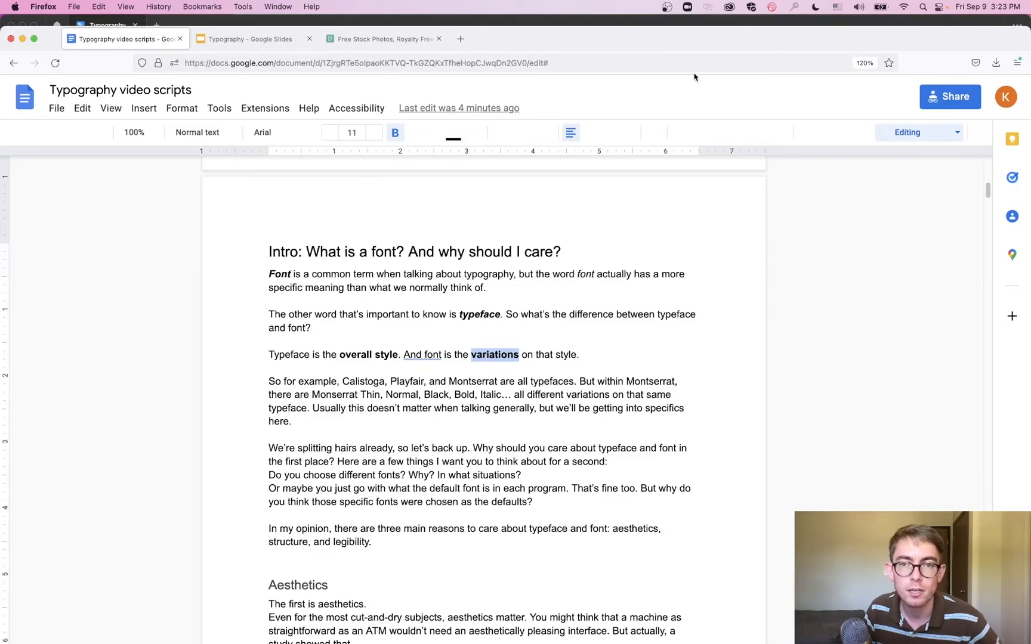
pyautogui.moveTo(591, 47); pyautogui.dragTo(1, 47)
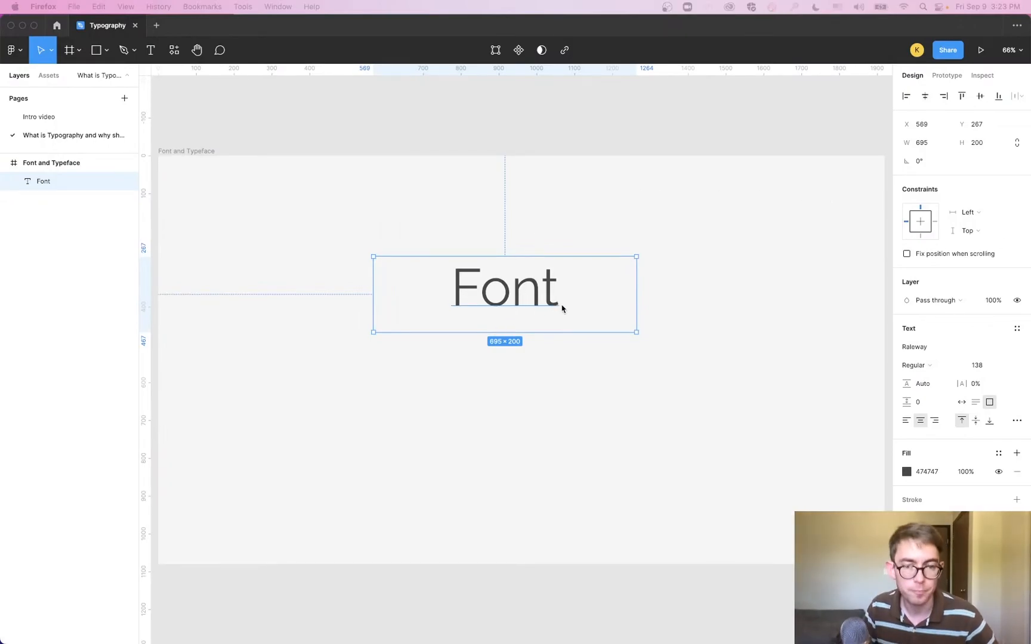
# Add a column layout grid with a count of 12 and a margin of 130 to the "Font and Typeface" frame.
pyautogui.scroll(-1, 537, 327)
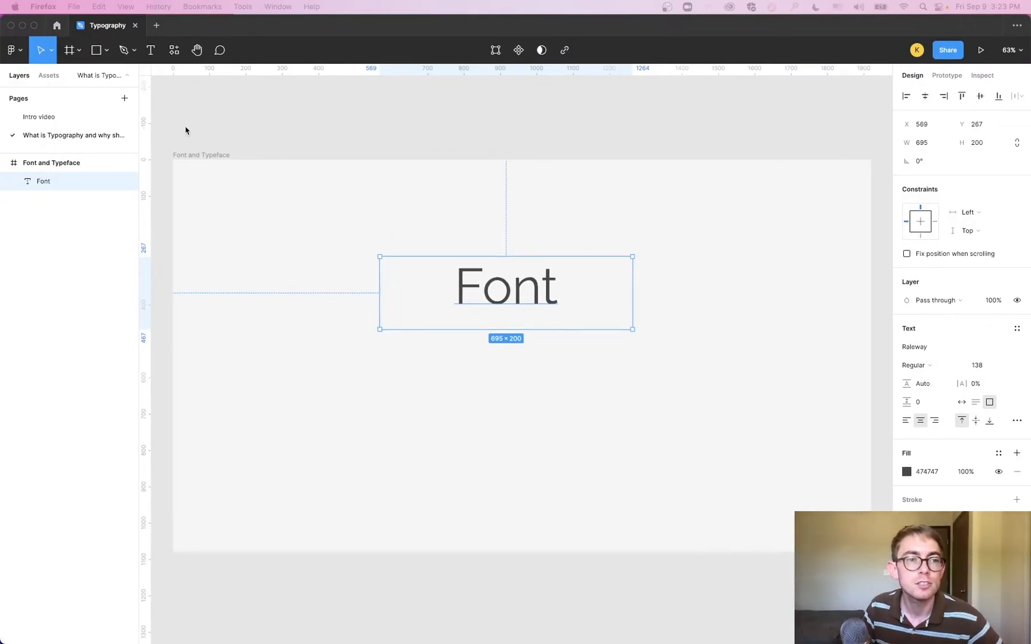
pyautogui.click(210, 155)
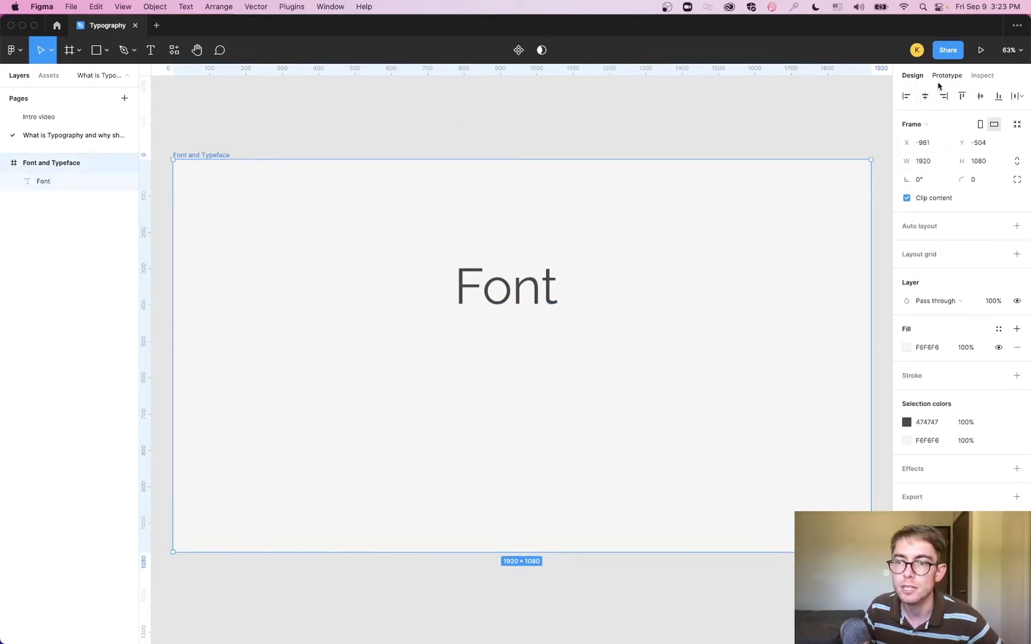
pyautogui.click(913, 256)
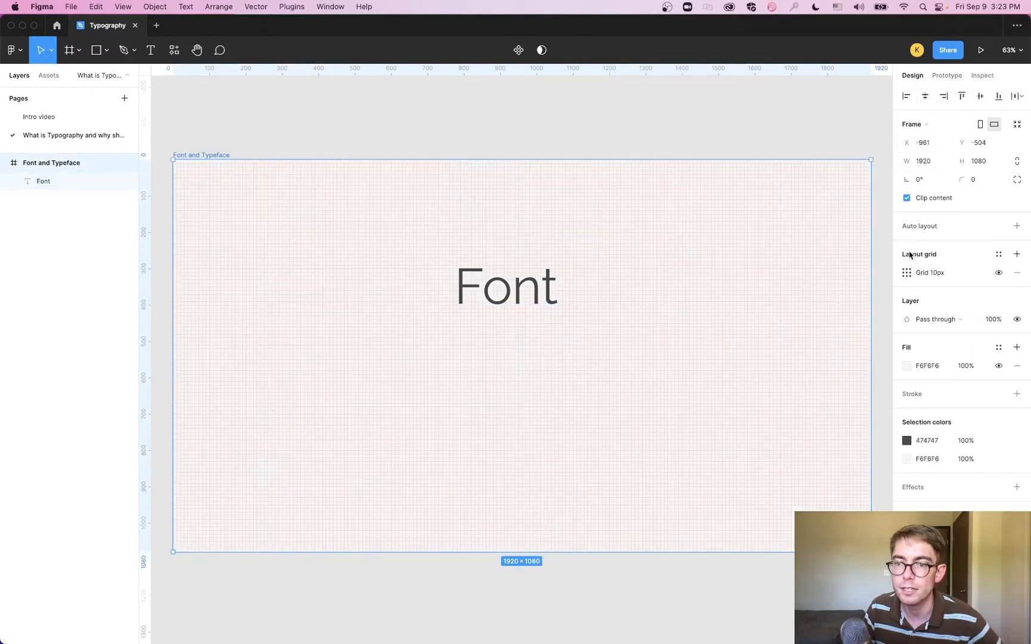
pyautogui.click(906, 272)
pyautogui.click(783, 275)
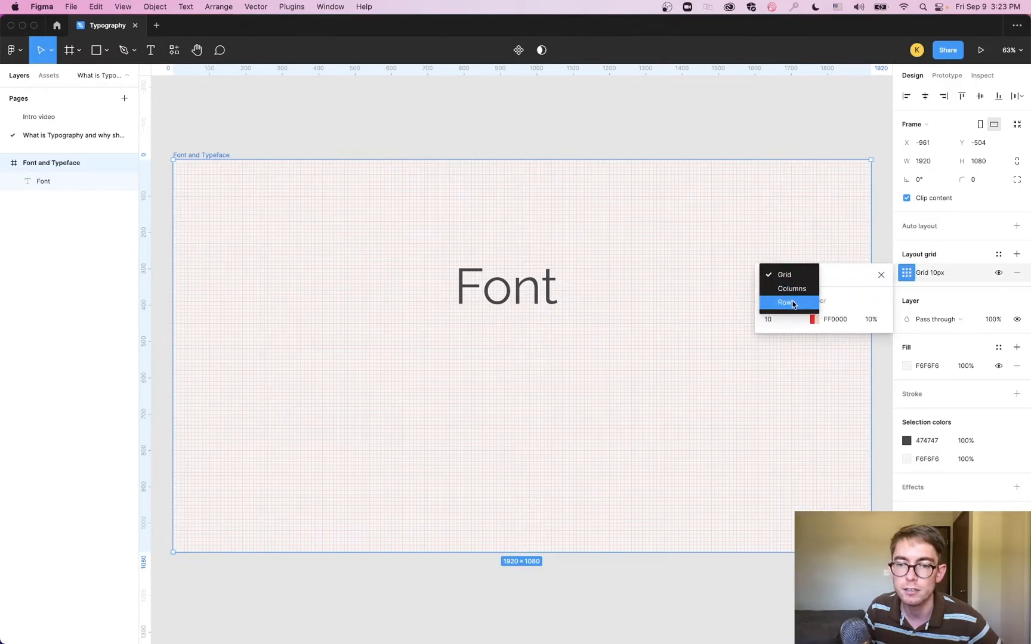
pyautogui.click(793, 287)
pyautogui.write('12')
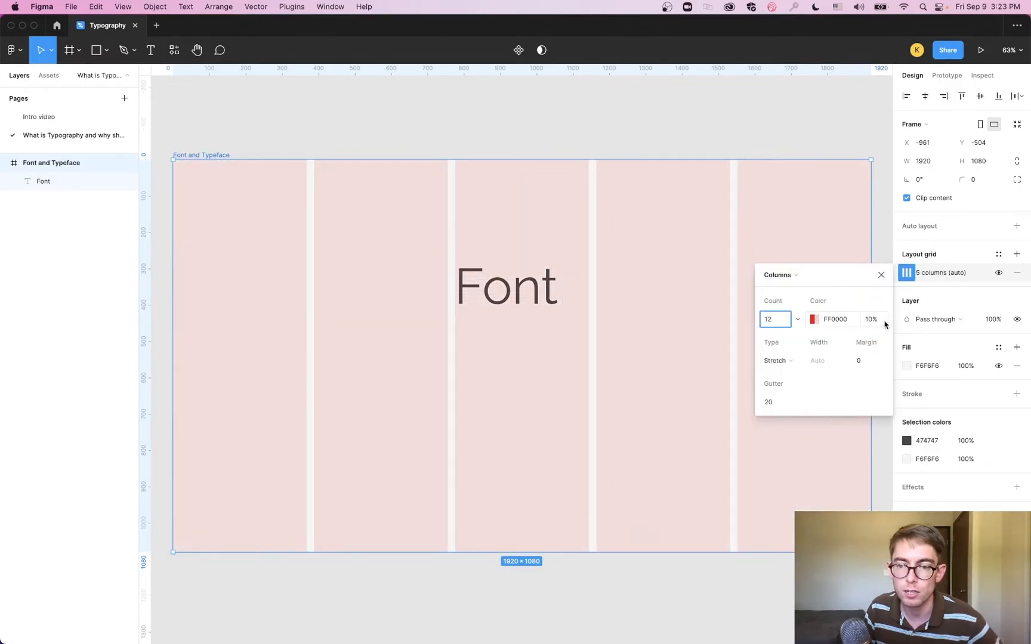
pyautogui.click(882, 361)
pyautogui.write('100')
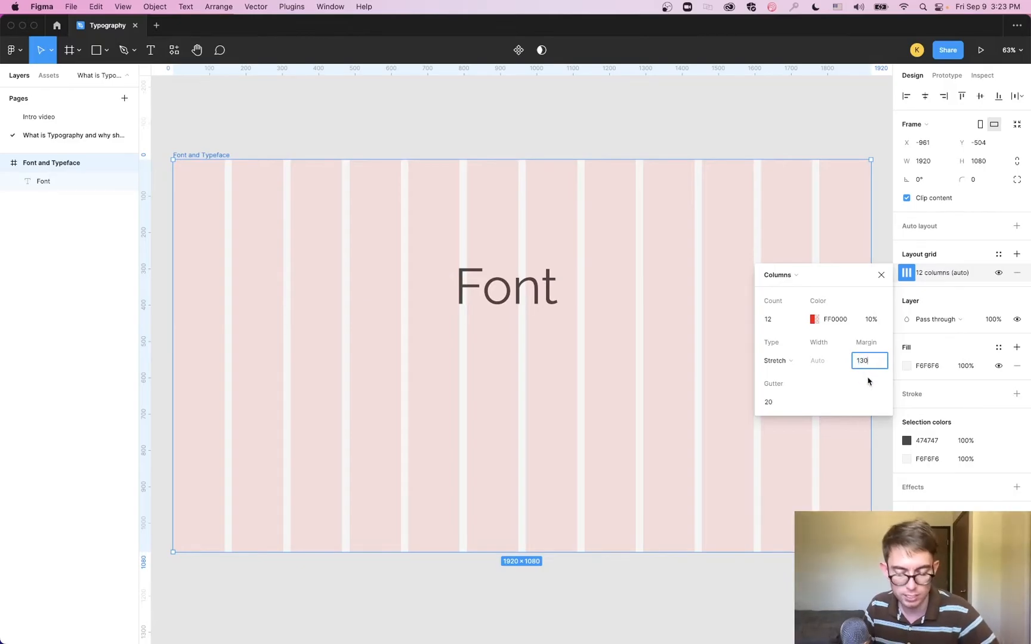
pyautogui.press('Return')
# Move the "Font" text box to about X -85, Y 221, and place a duplicate at about X 1290, Y 240.
pyautogui.click(544, 297)
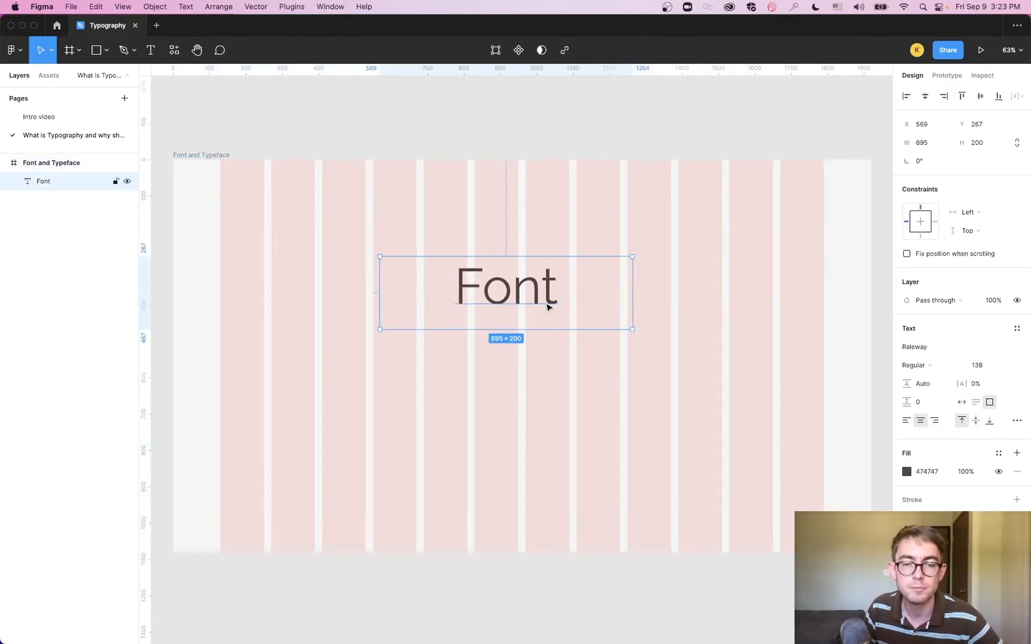
pyautogui.moveTo(497, 294); pyautogui.dragTo(279, 281)
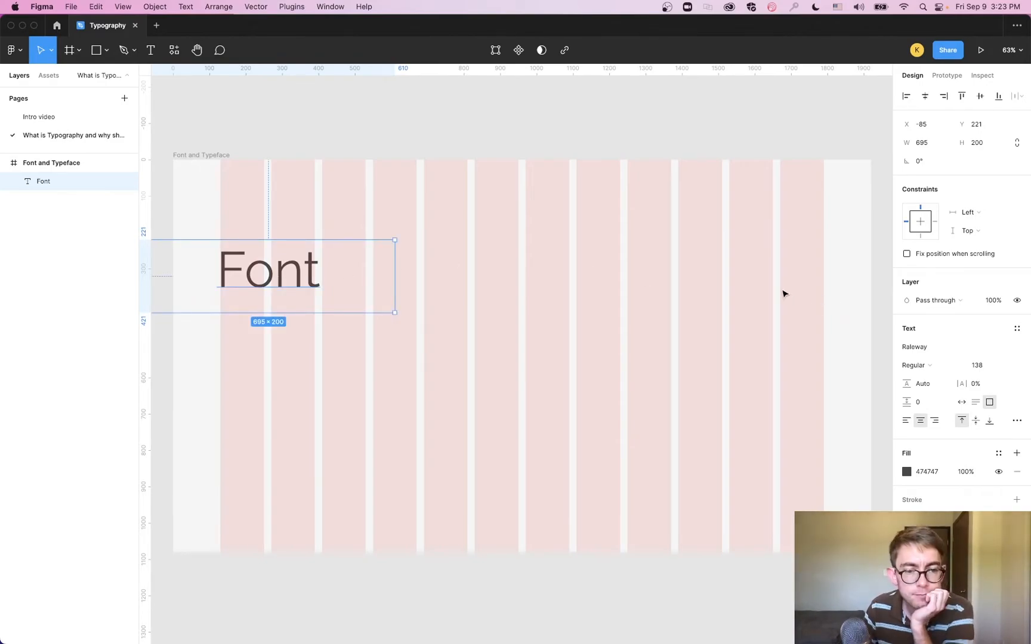
pyautogui.press('super+d')
pyautogui.moveTo(300, 273); pyautogui.dragTo(789, 279)
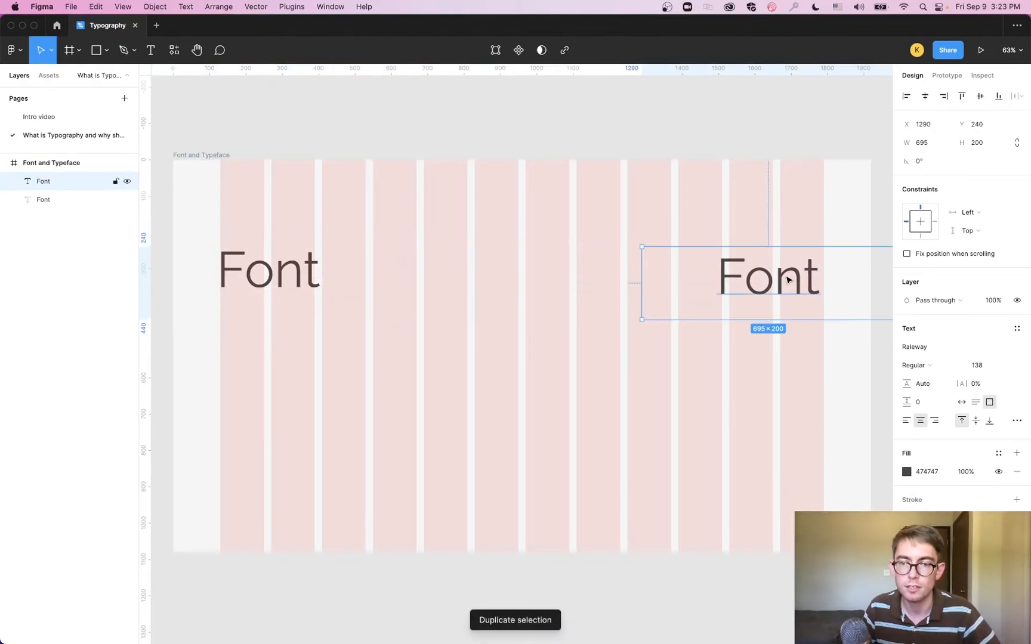
# Change the duplicated text to "Typeface" and move its box to about X 1054, Y 213.
pyautogui.doubleClick(790, 280)
pyautogui.write('Typeface')
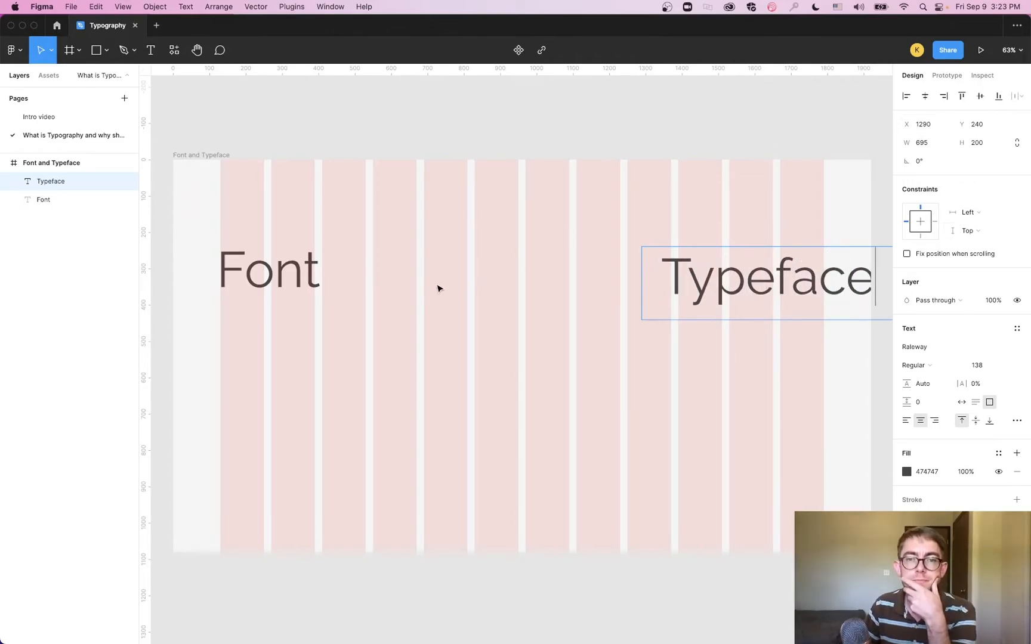
pyautogui.press('Escape')
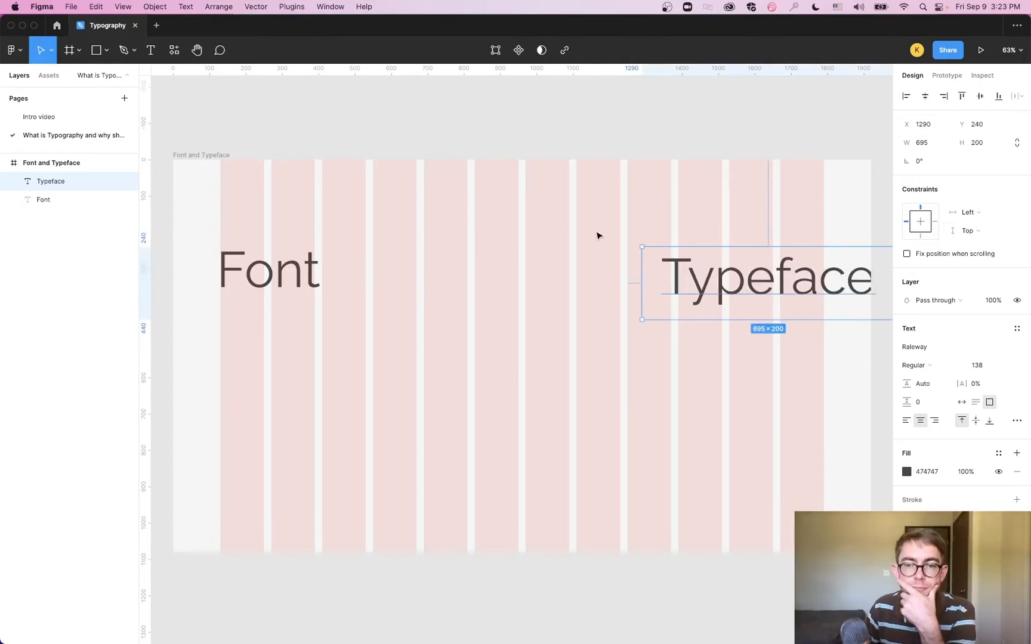
pyautogui.moveTo(766, 277); pyautogui.dragTo(681, 269)
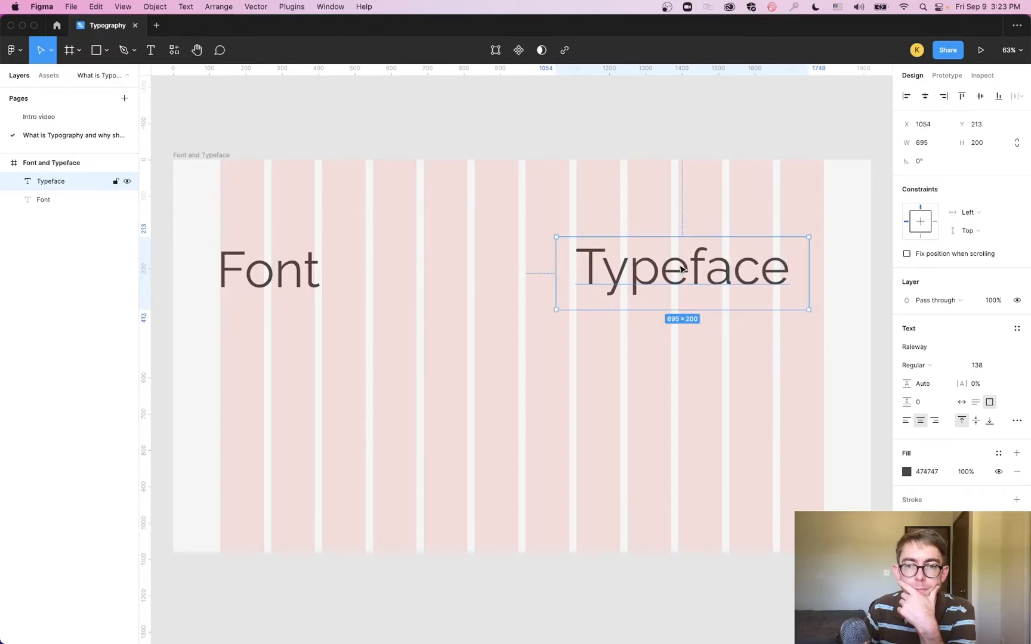
# Hide the 12-column grid of the "Font and Typeface" frame and move the frame to about X -1005, Y -678.
pyautogui.click(756, 316)
pyautogui.click(219, 154)
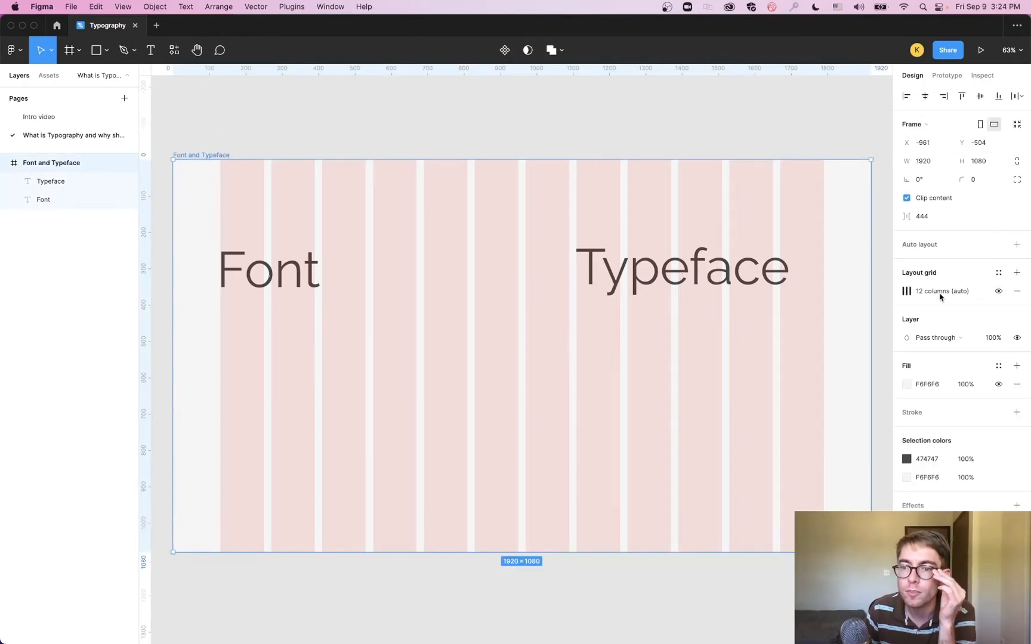
pyautogui.click(999, 292)
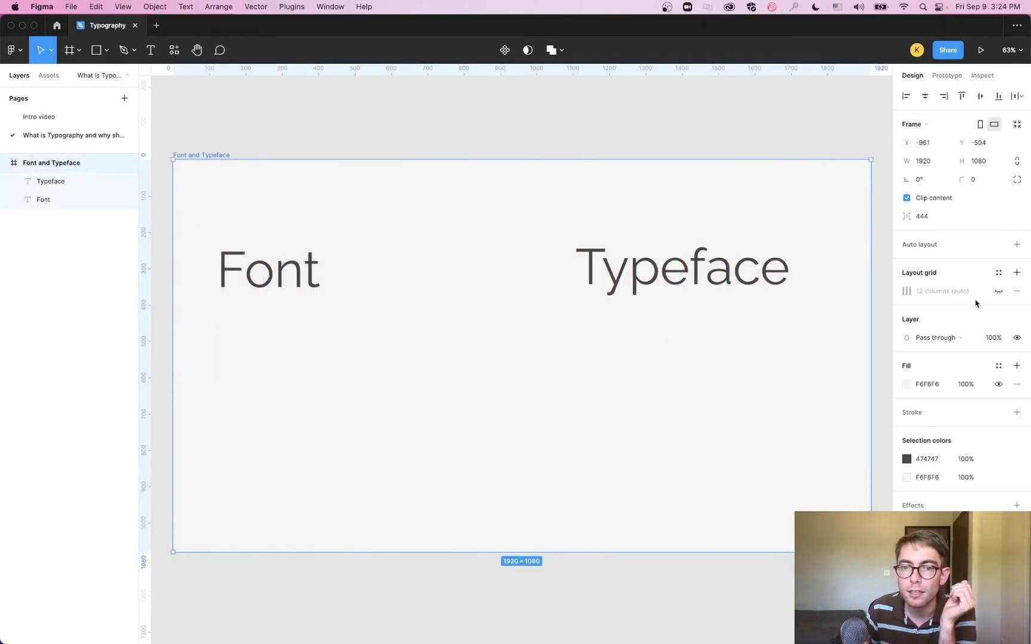
pyautogui.moveTo(271, 209); pyautogui.dragTo(256, 147)
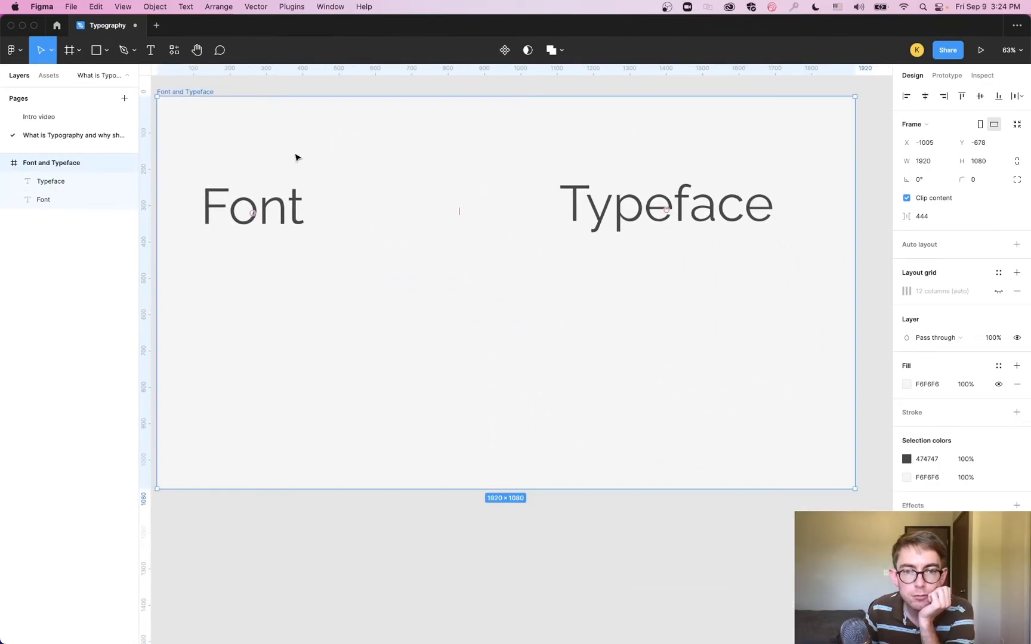
# Align the "Font" and "Typeface" text boxes with each other on their vertical centres.
pyautogui.click(663, 275)
pyautogui.moveTo(711, 271); pyautogui.dragTo(200, 143)
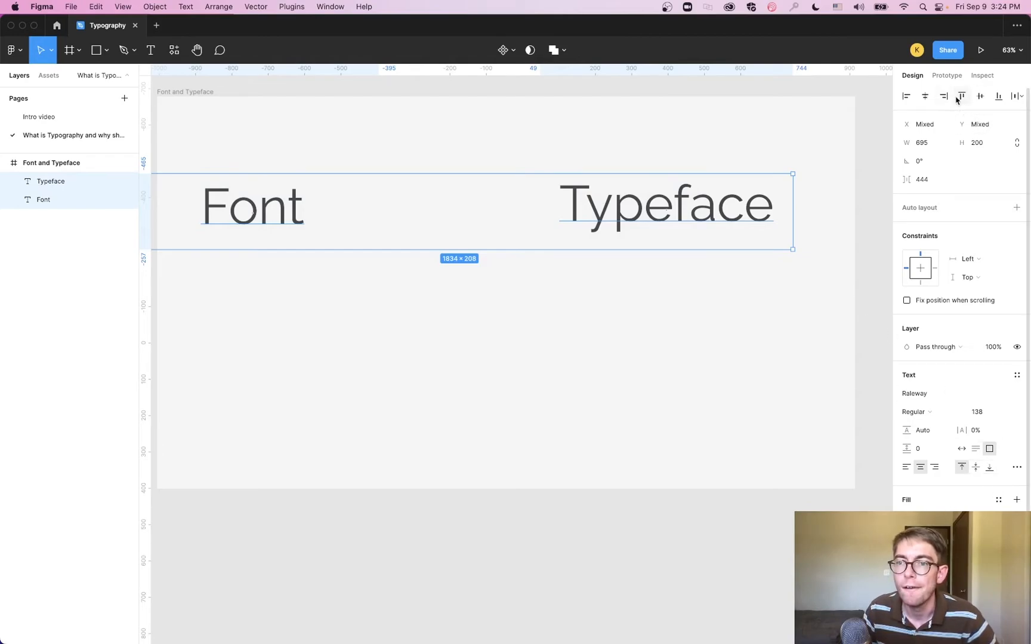
pyautogui.click(980, 96)
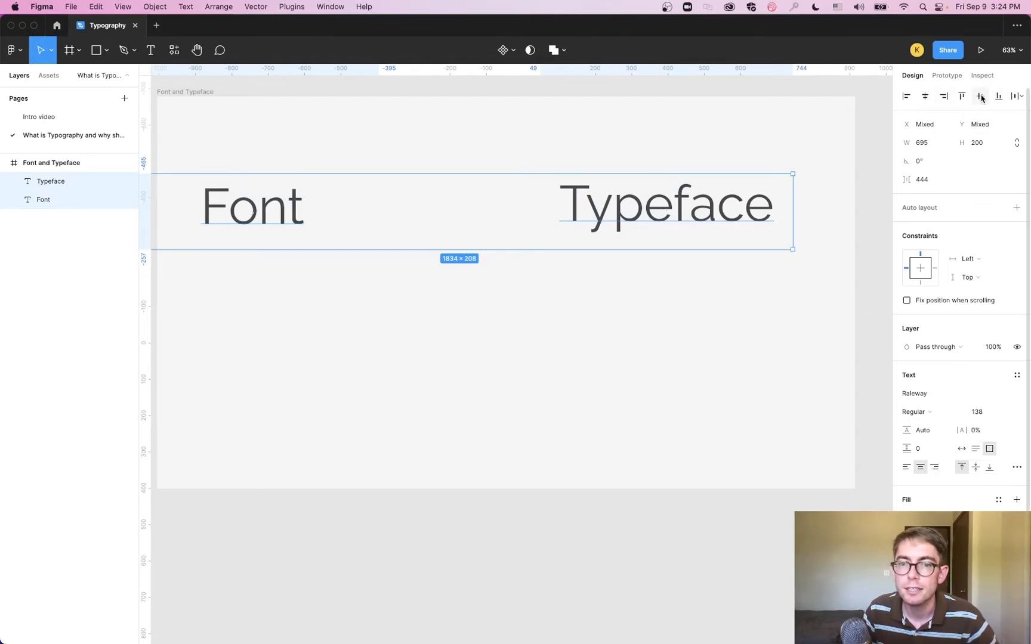
pyautogui.click(603, 120)
pyautogui.scroll(-1, 513, 191)
pyautogui.press('space')
pyautogui.moveTo(465, 207)
pyautogui.mouseDown()
pyautogui.moveTo(523, 246)
pyautogui.moveTo(472, 224)
pyautogui.mouseUp()
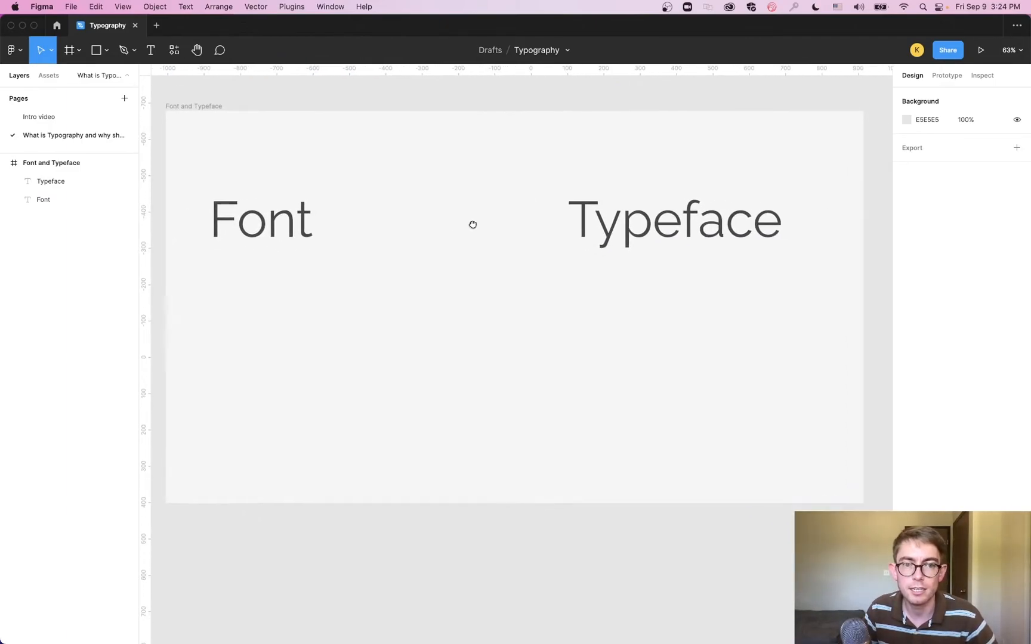
# Show the frame's 12-column grid again and shift the frame to about X -1021, Y -680.
pyautogui.click(283, 223)
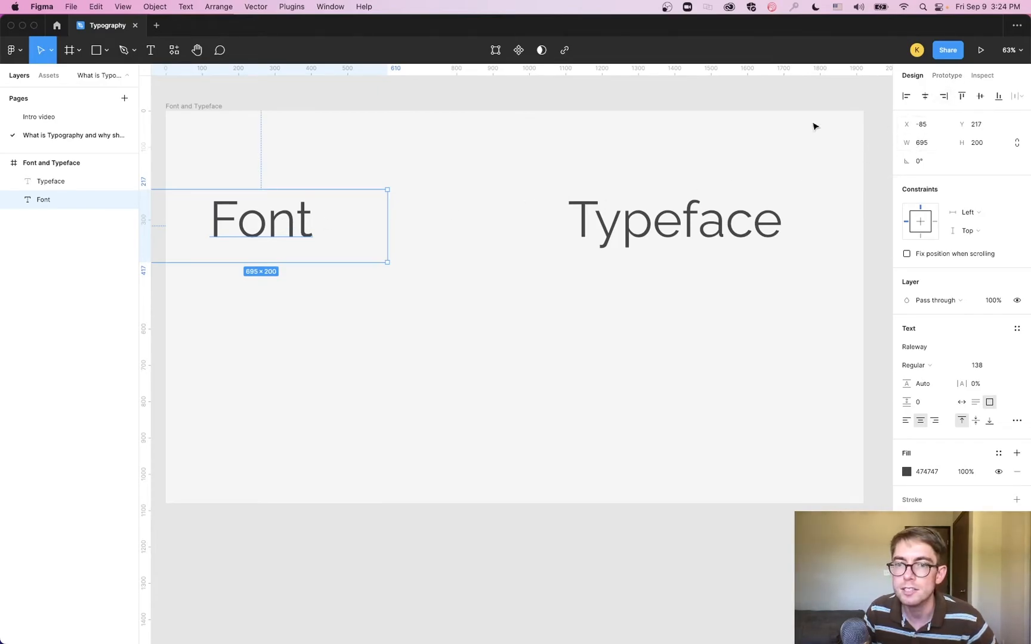
pyautogui.click(210, 106)
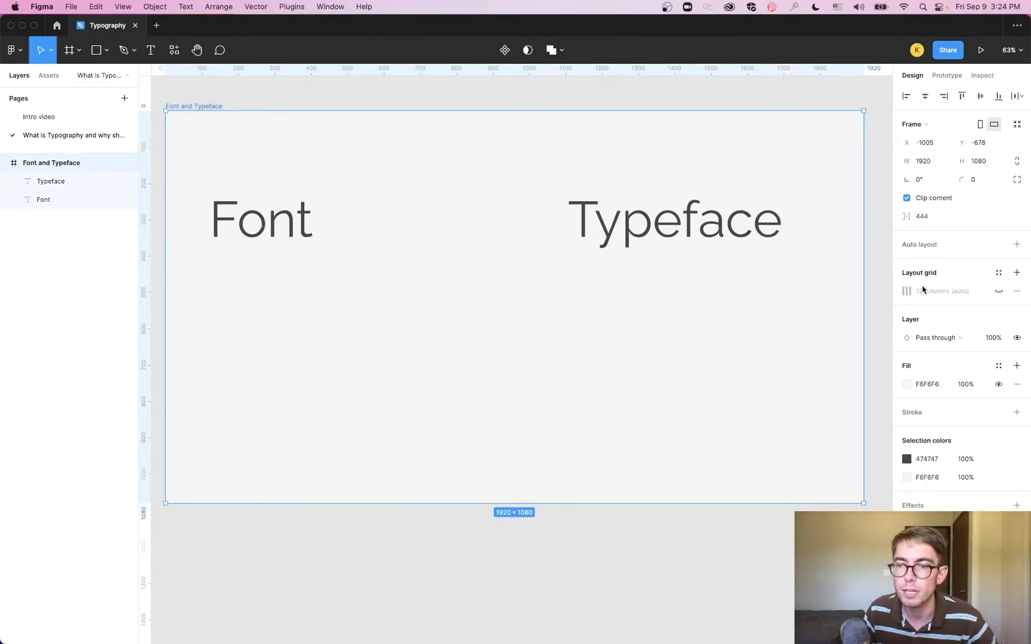
pyautogui.click(996, 292)
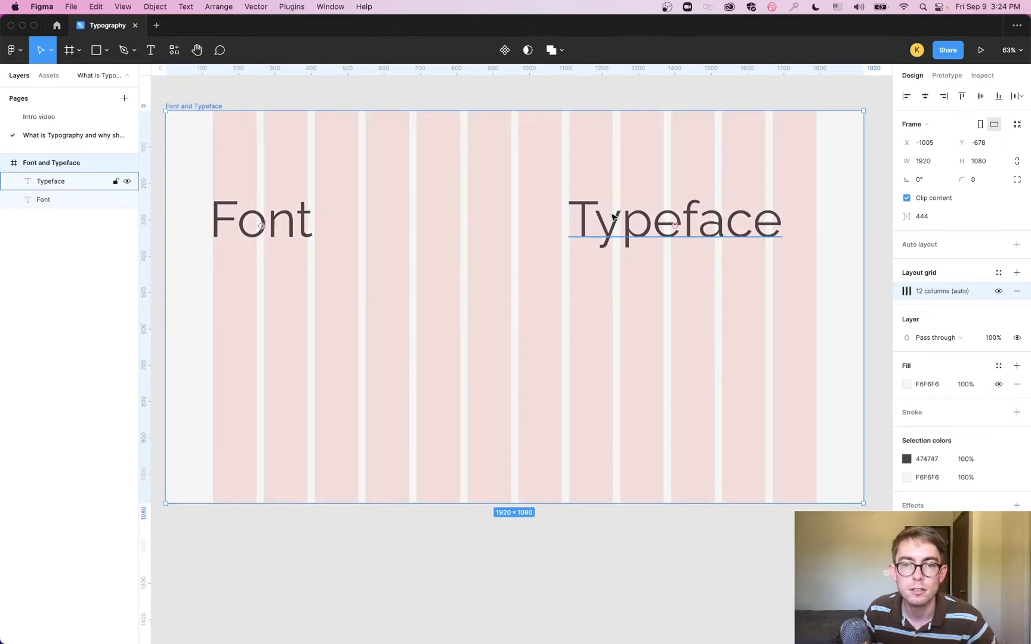
pyautogui.hscroll(1, 596, 221)
pyautogui.click(544, 224)
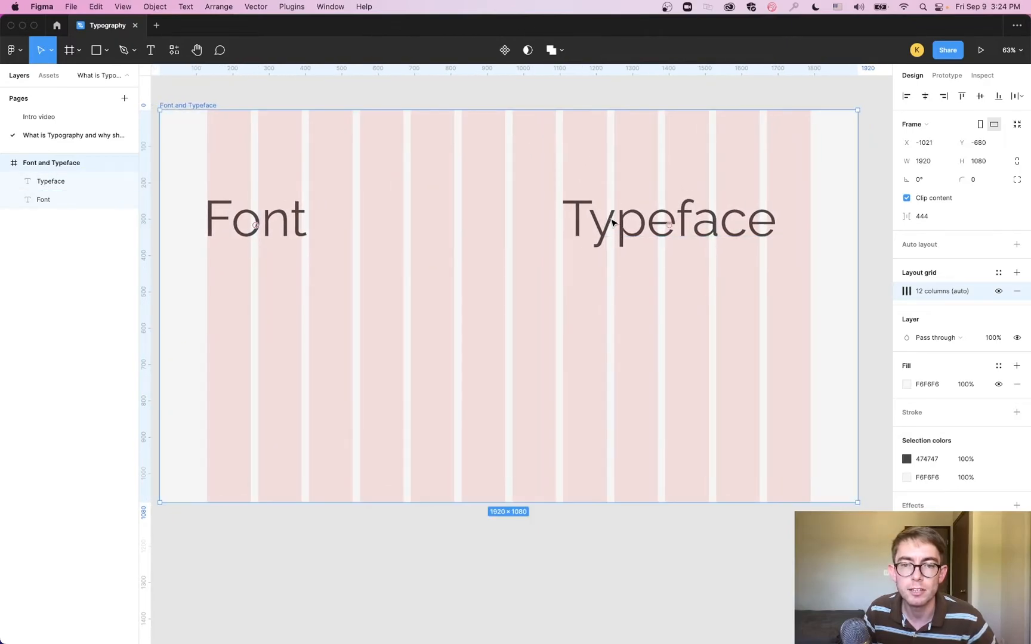
# Move the "Font" text box horizontally closer to "Typeface", to about X 322 at Y 217.
pyautogui.click(257, 226)
pyautogui.moveTo(258, 225); pyautogui.dragTo(410, 225)
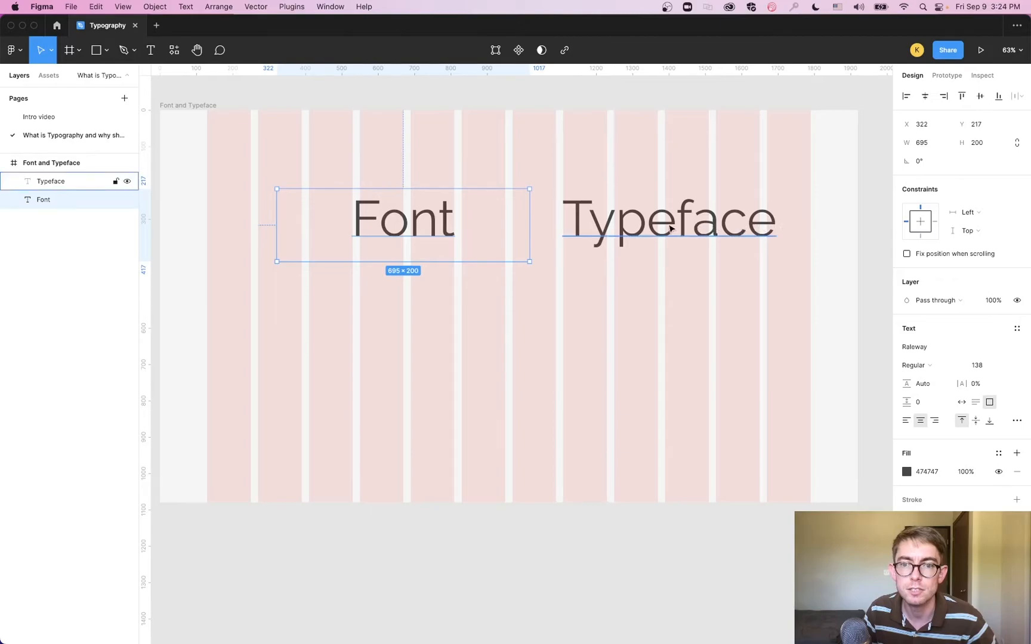
pyautogui.click(586, 226)
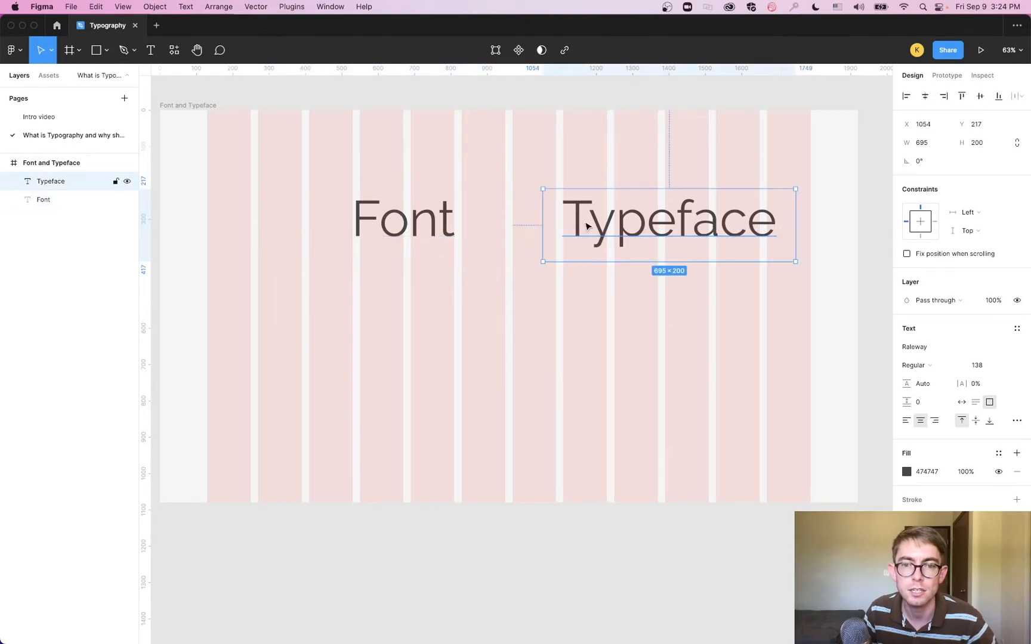
pyautogui.click(492, 103)
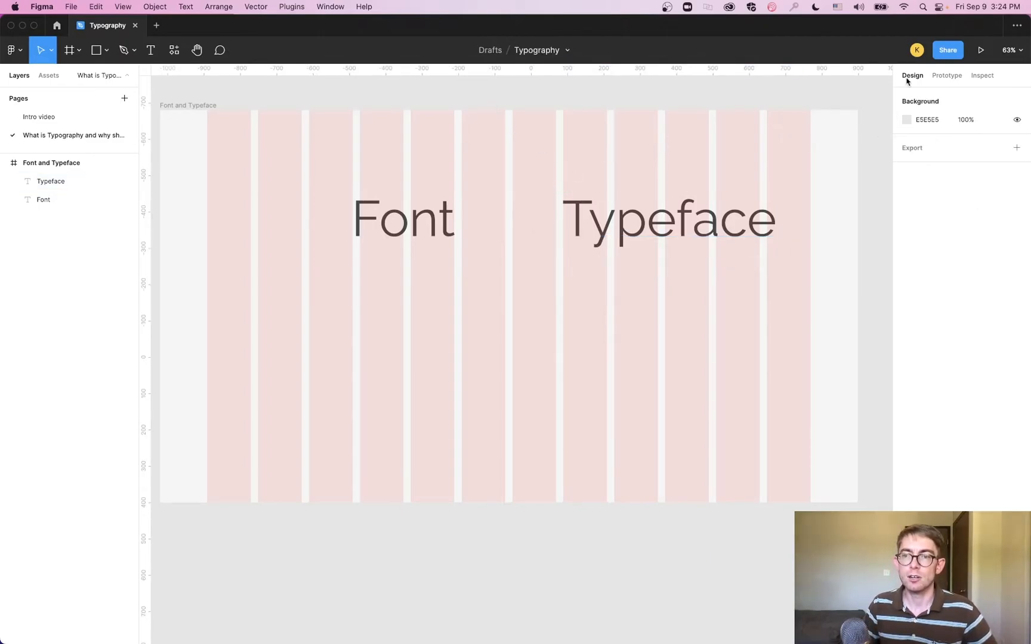
# Set the font weight of both the "Font" and "Typeface" texts to Bold.
pyautogui.click(713, 256)
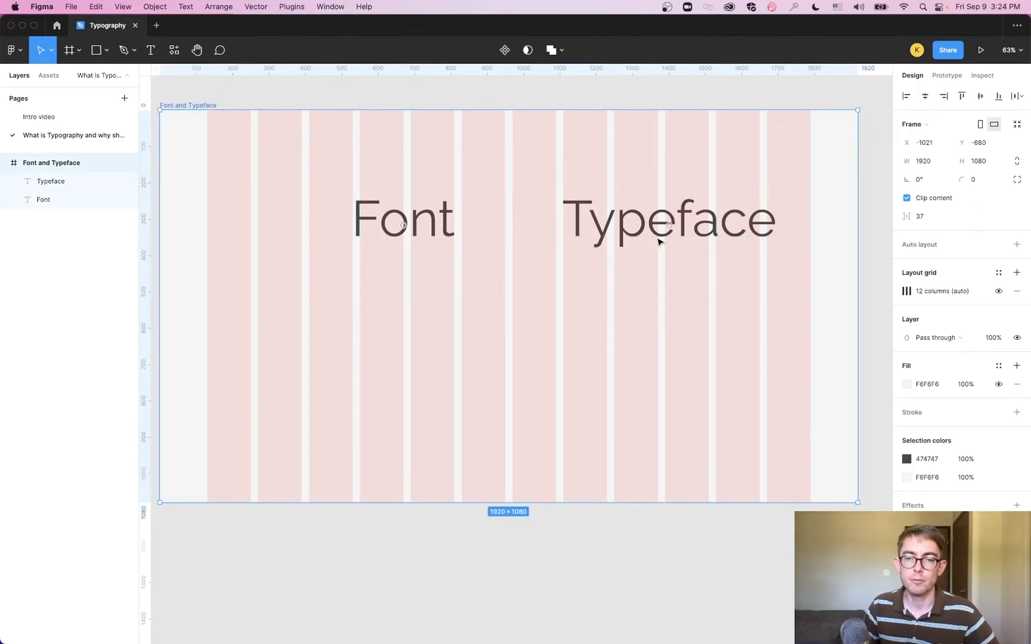
pyautogui.keyDown('shift'); pyautogui.click(402, 225); pyautogui.keyUp('shift')
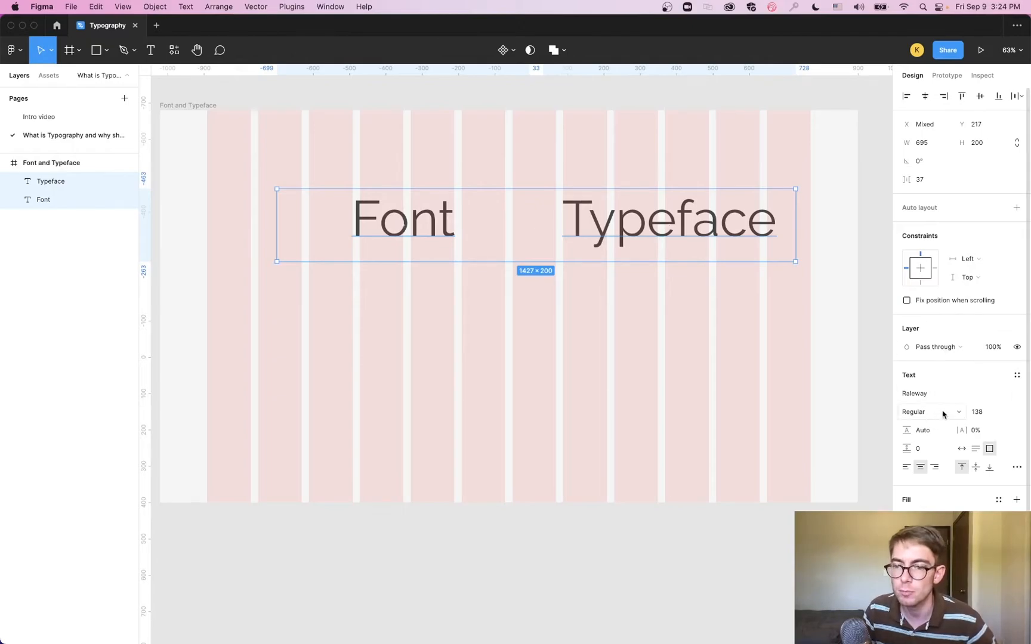
pyautogui.click(943, 415)
pyautogui.click(948, 454)
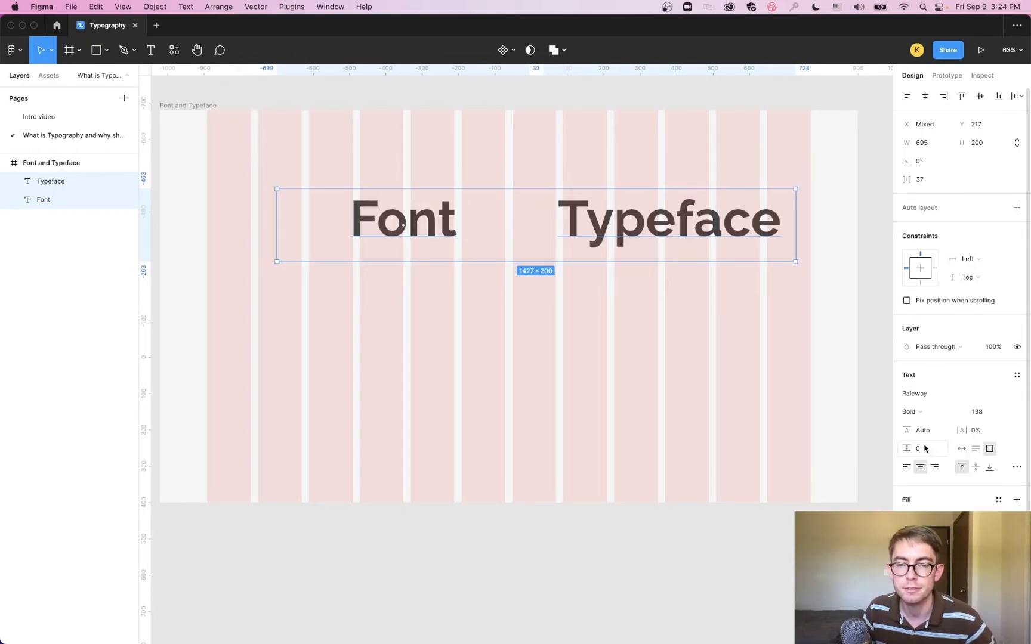
pyautogui.click(682, 357)
# Hide the column layout grid of the "Font and Typeface" frame to view the bold headings without it.
pyautogui.click(168, 106)
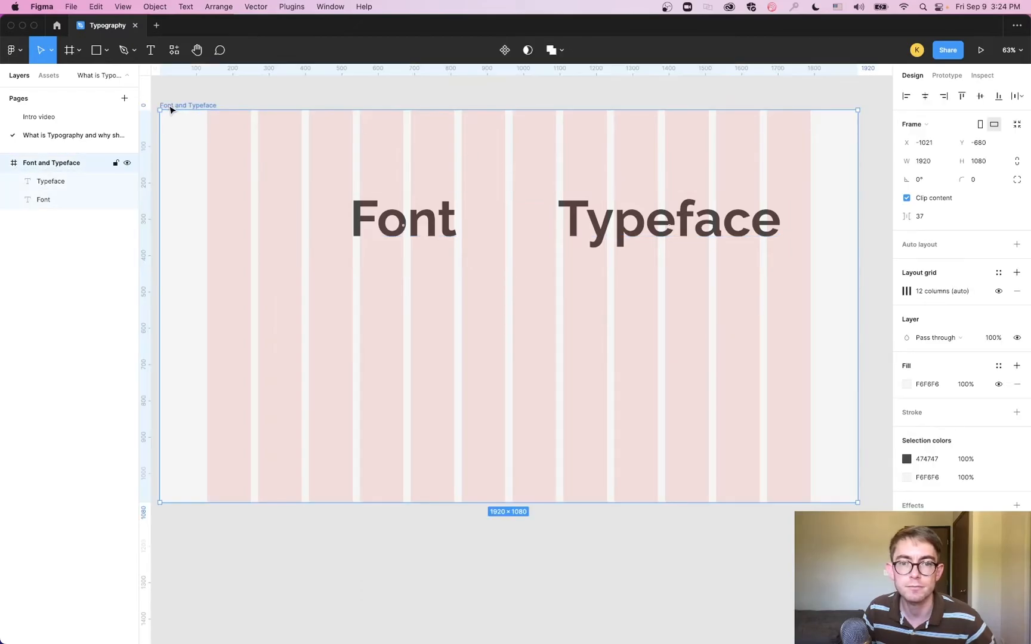
pyautogui.click(1001, 293)
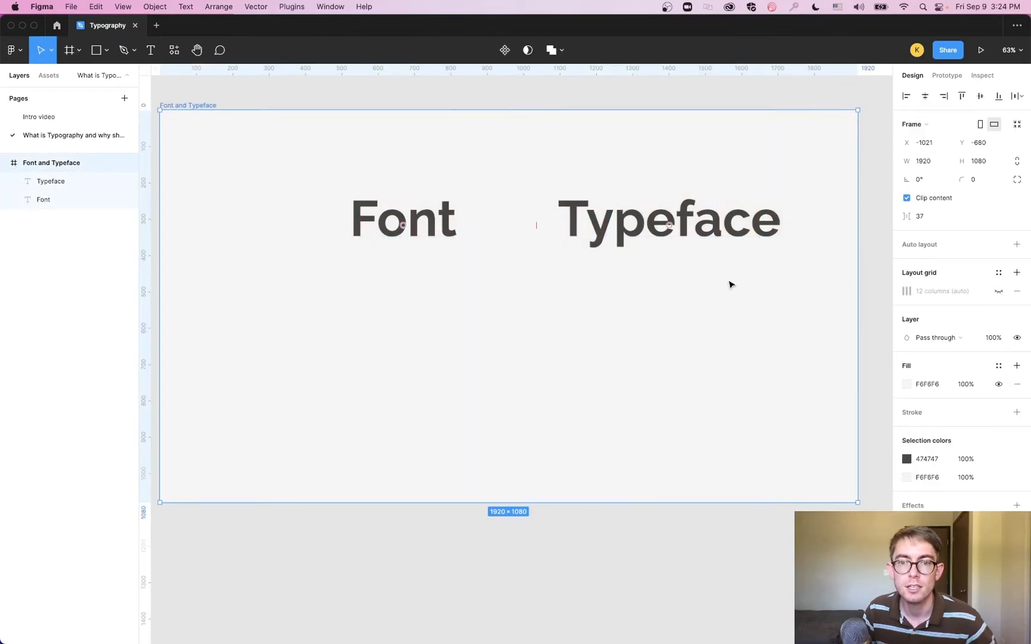
pyautogui.click(639, 306)
# Move the "Font" text box away from "Typeface" to about X 139, keeping it at Y 217.
pyautogui.scroll(-1, 596, 347)
pyautogui.scroll(-1, 596, 347)
pyautogui.moveTo(421, 221); pyautogui.dragTo(359, 221)
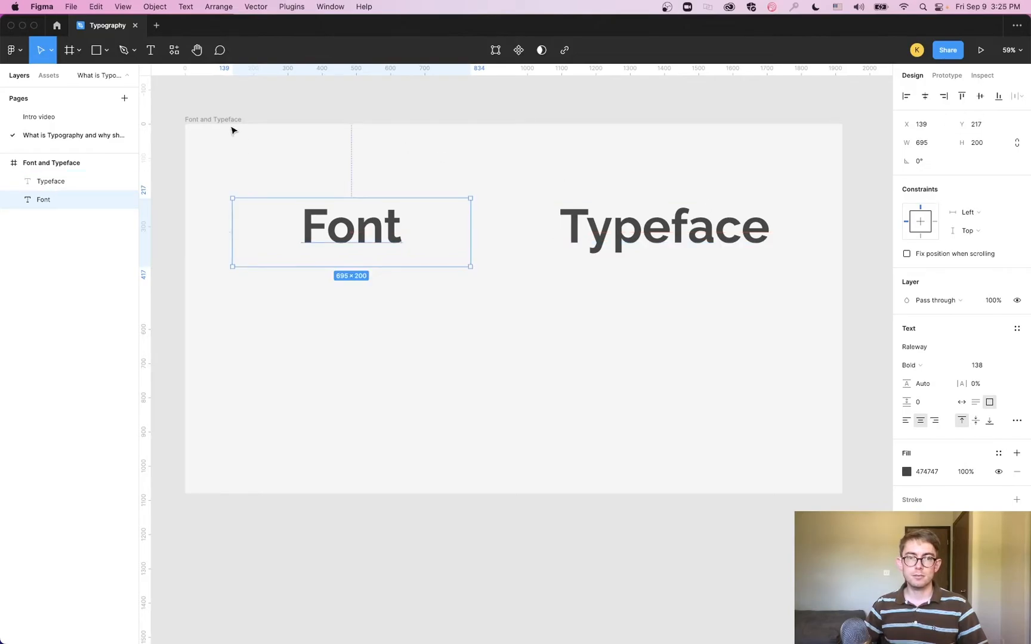
pyautogui.click(410, 111)
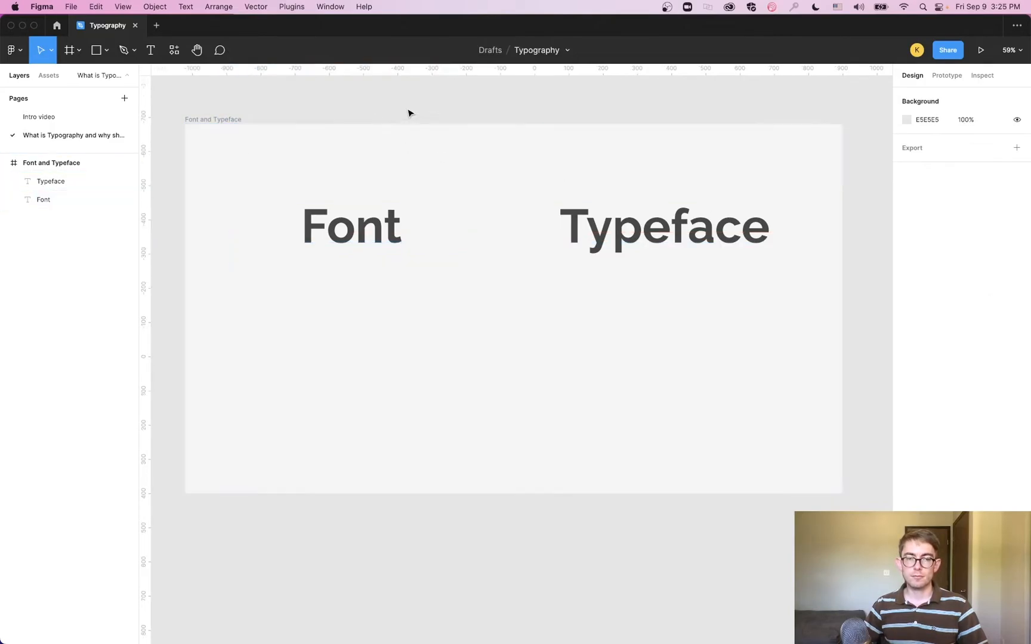
# Hide the "Typeface" layer to preview the slide with only "Font", and show the layer again.
pyautogui.click(687, 240)
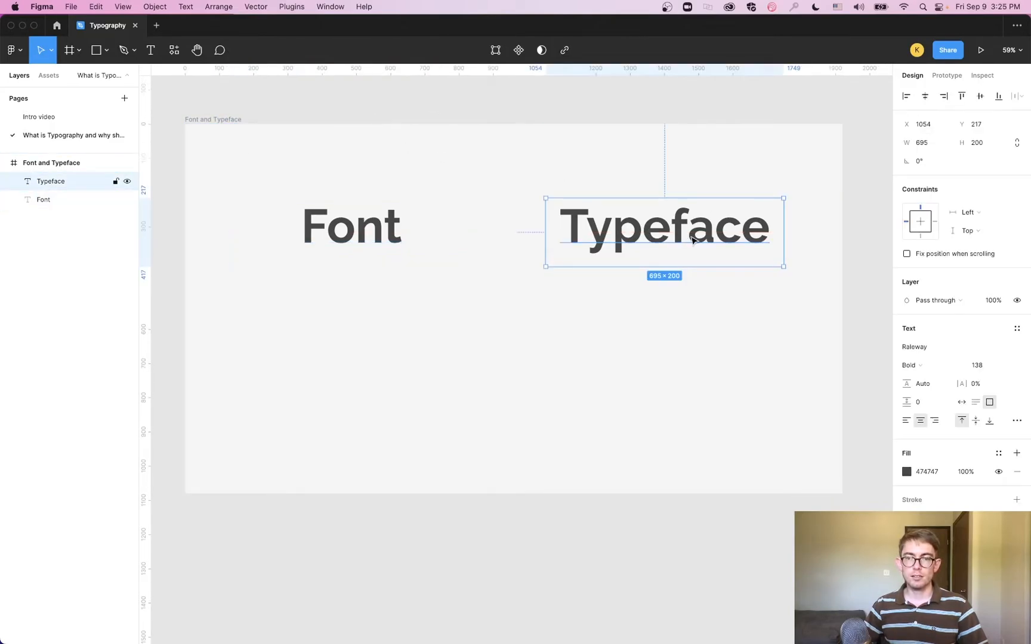
pyautogui.click(127, 182)
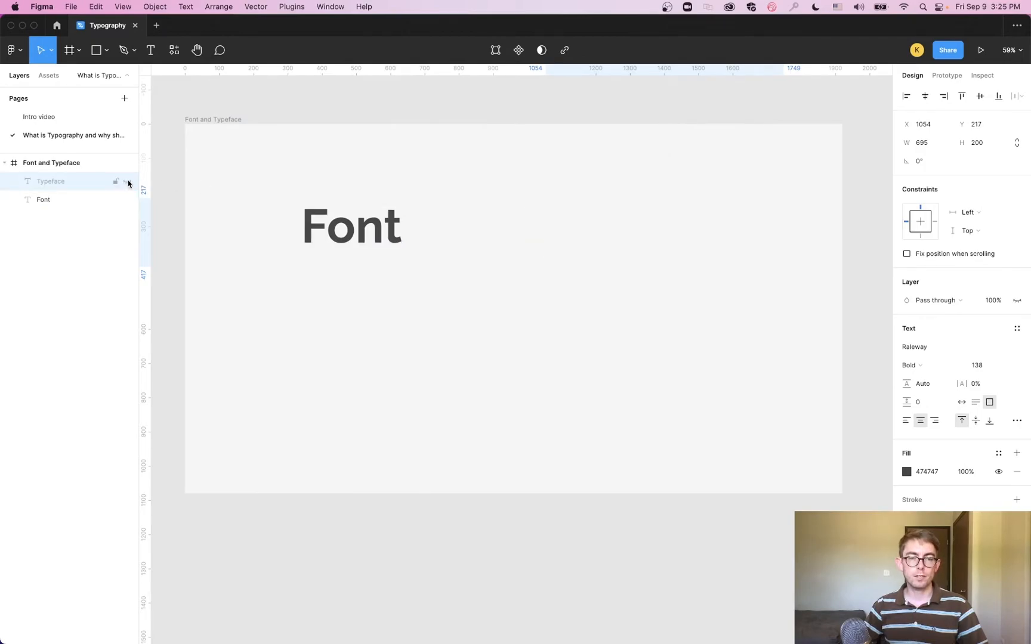
pyautogui.click(128, 182)
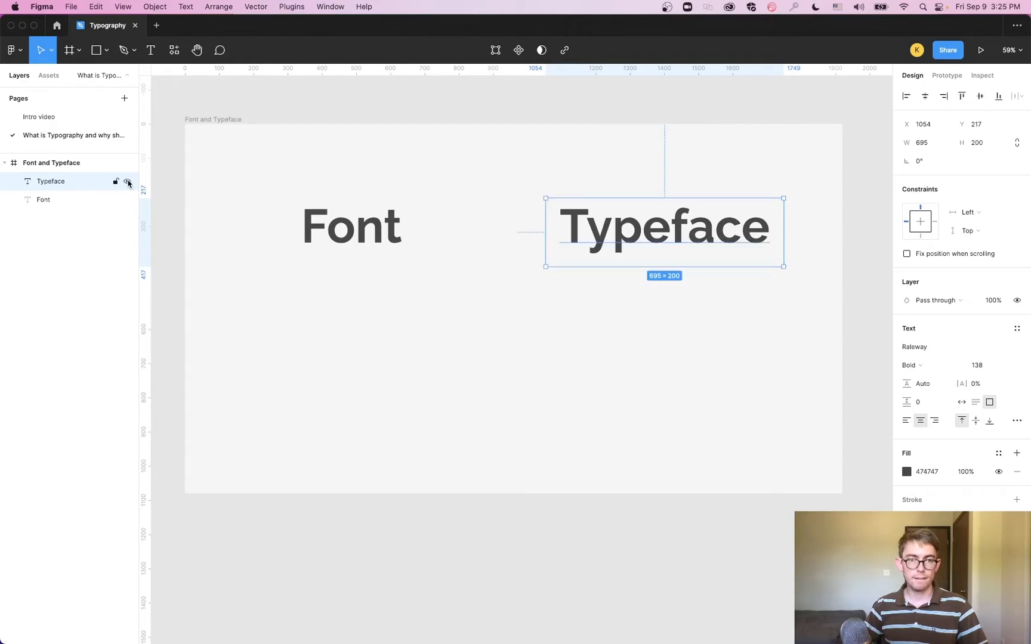
# Move the "Font" and "Typeface" headings into a stack with "Font" above "Typeface", and align their horizontal centres.
pyautogui.click(128, 182)
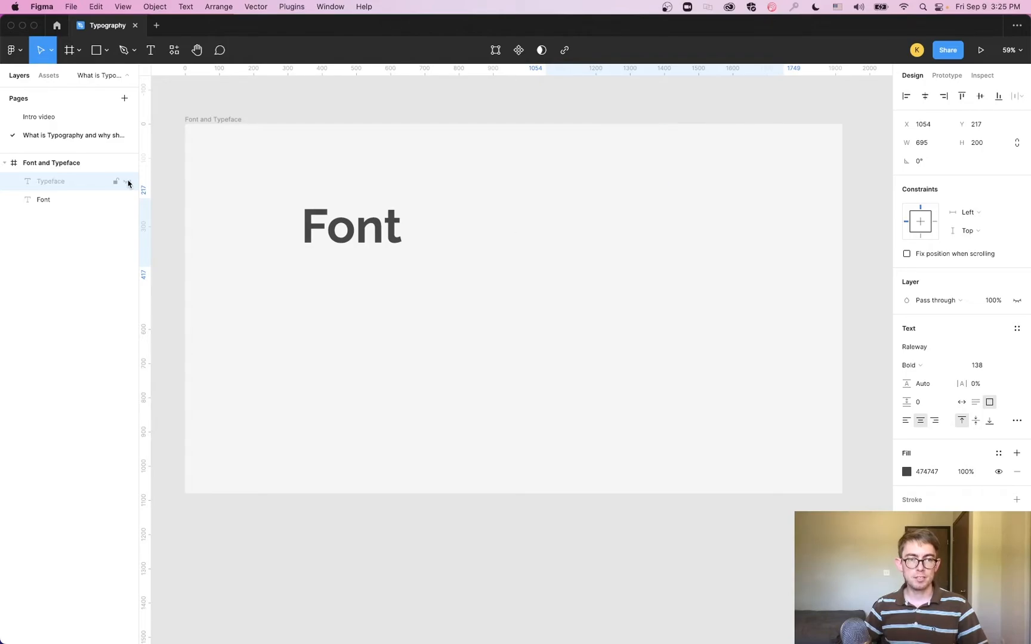
pyautogui.click(128, 182)
pyautogui.moveTo(361, 223); pyautogui.dragTo(500, 200)
pyautogui.moveTo(725, 237); pyautogui.dragTo(570, 340)
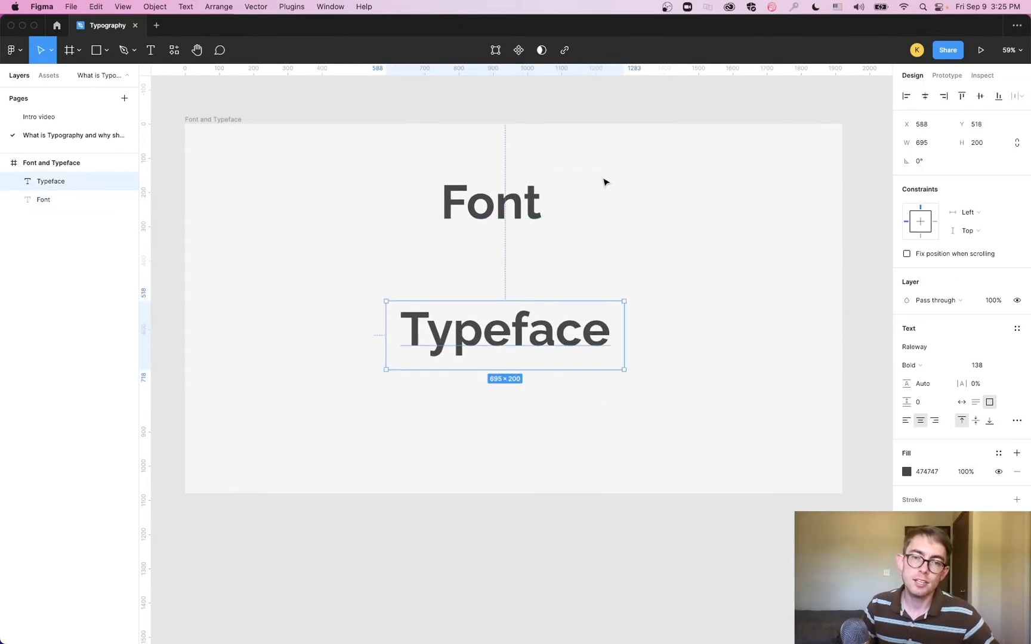
pyautogui.moveTo(744, 191); pyautogui.dragTo(269, 453)
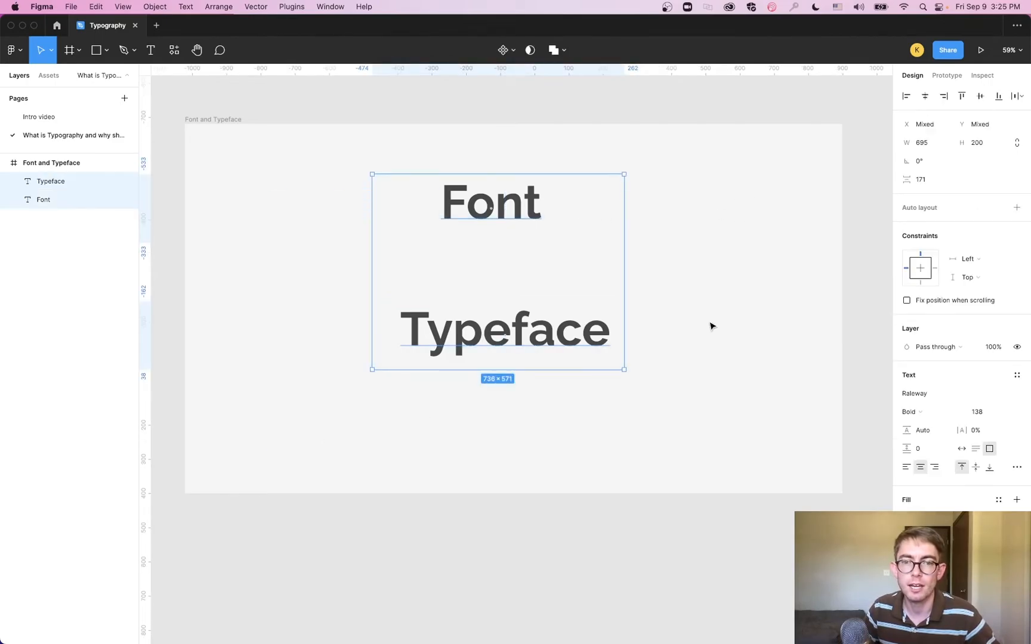
pyautogui.click(925, 96)
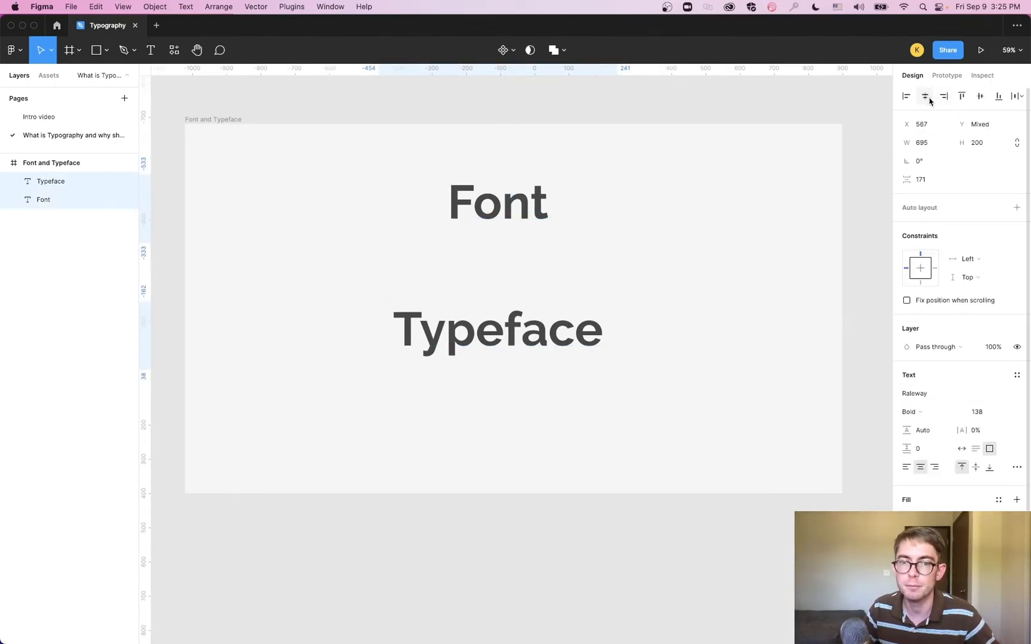
pyautogui.press('Escape')
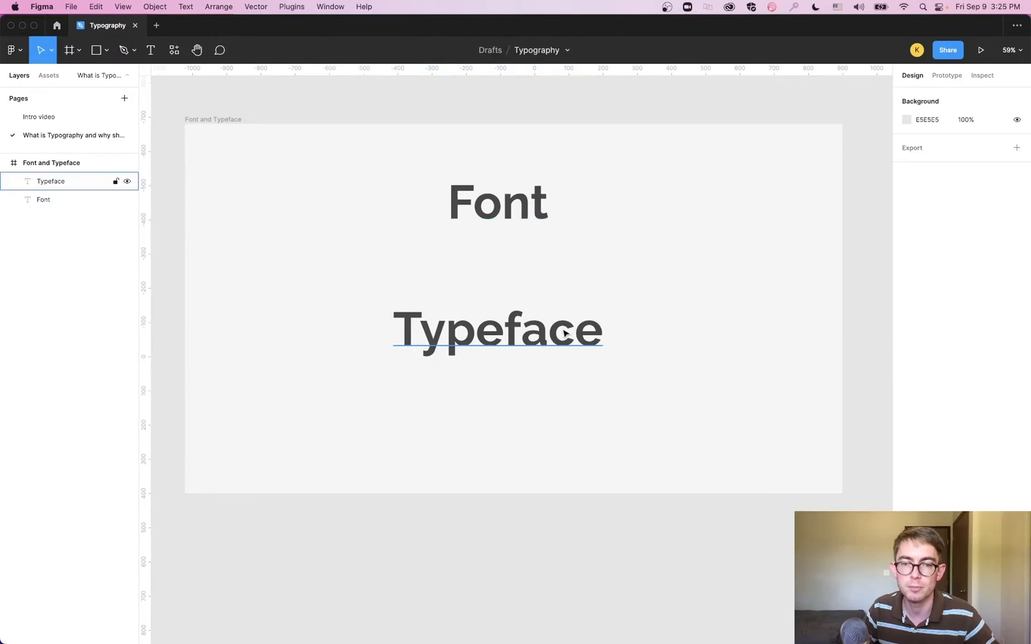
# Shrink the heading text boxes to fit their words: "Font" to about 325 × 155 and "Typeface" to about 614 × 159.
pyautogui.click(565, 333)
pyautogui.click(600, 229)
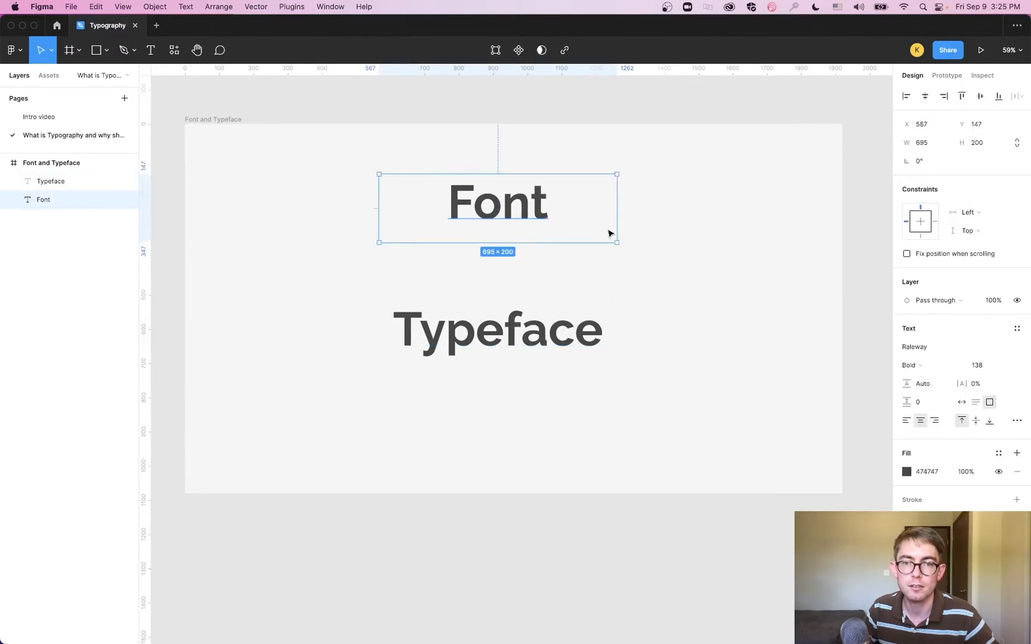
pyautogui.moveTo(618, 241); pyautogui.dragTo(488, 233)
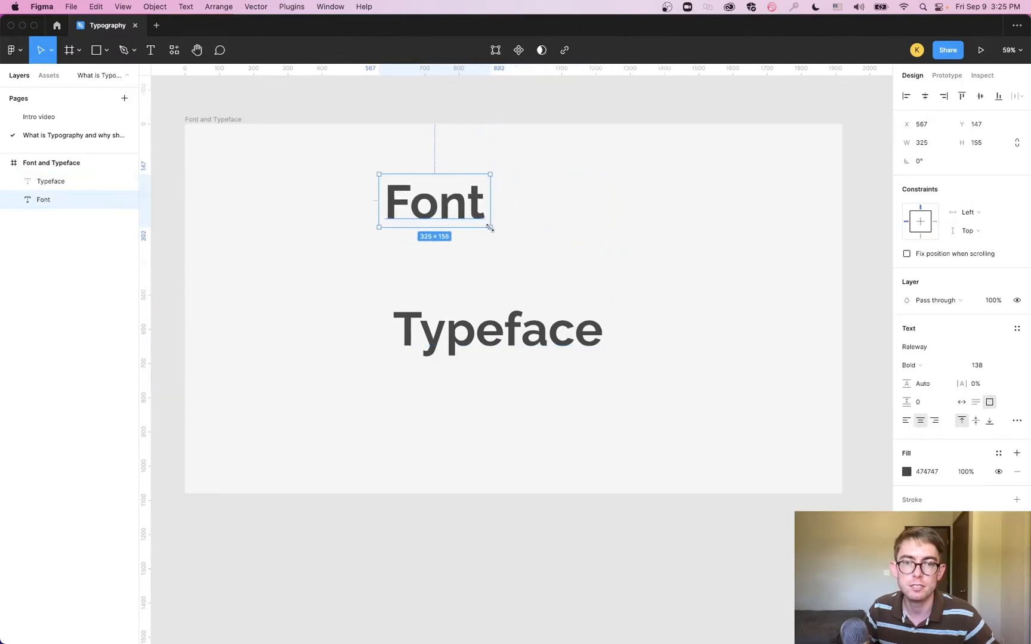
pyautogui.click(541, 340)
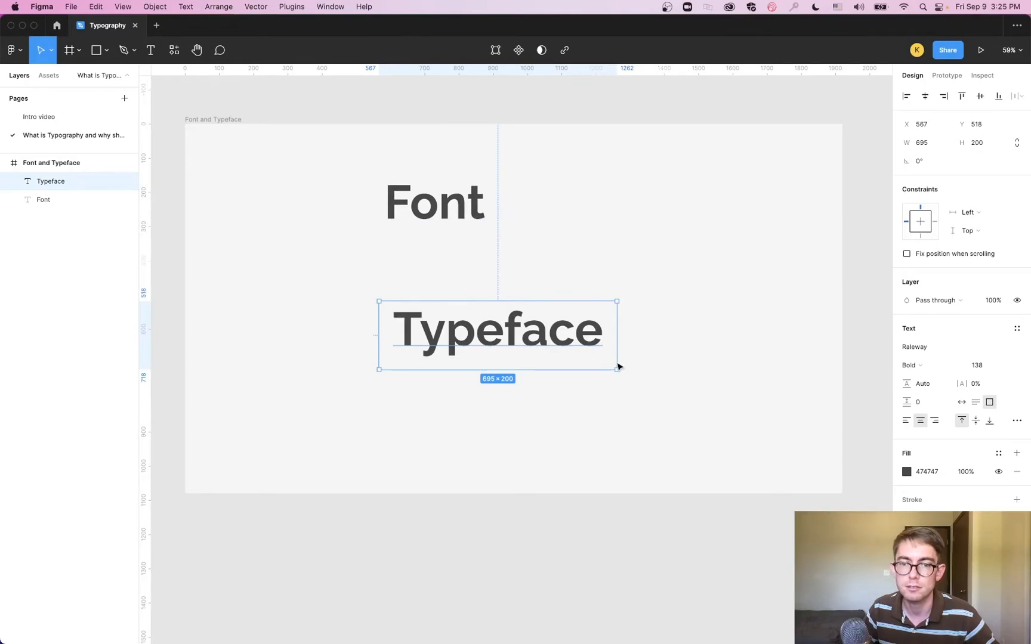
pyautogui.moveTo(615, 369); pyautogui.dragTo(590, 355)
# Align the two resized headings with each other and centre each one horizontally in the "Font and Typeface" frame.
pyautogui.press('super+a')
pyautogui.click(925, 96)
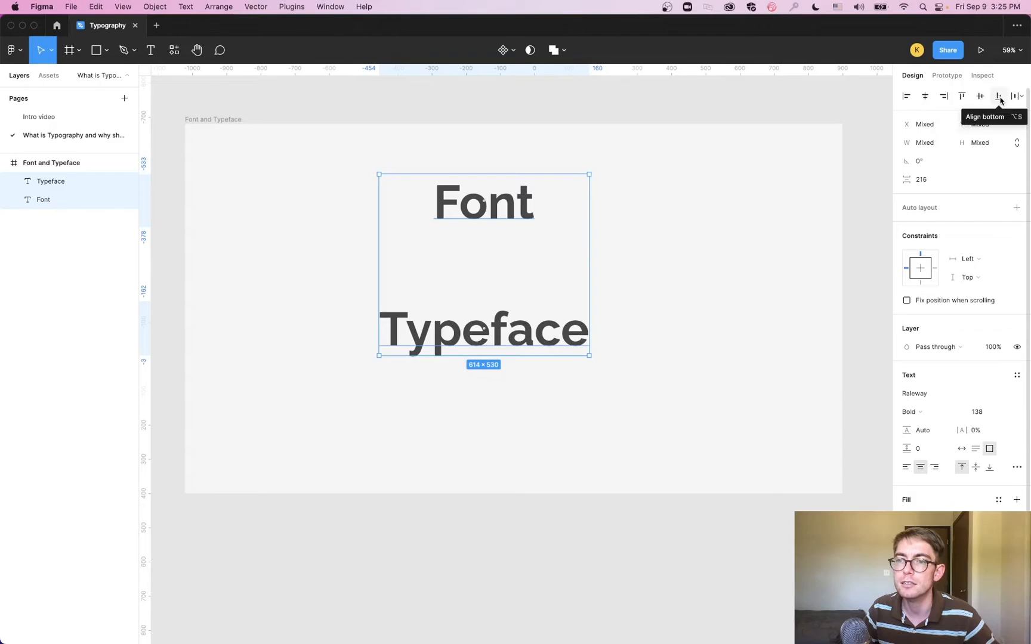
pyautogui.click(626, 276)
pyautogui.click(43, 200)
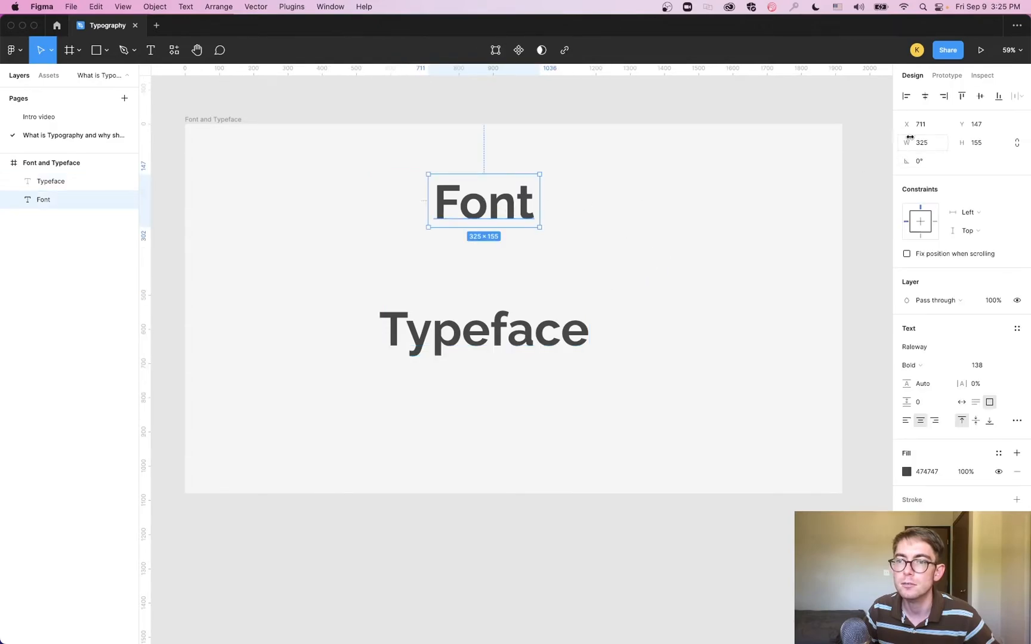
pyautogui.click(926, 96)
pyautogui.click(51, 181)
pyautogui.click(925, 96)
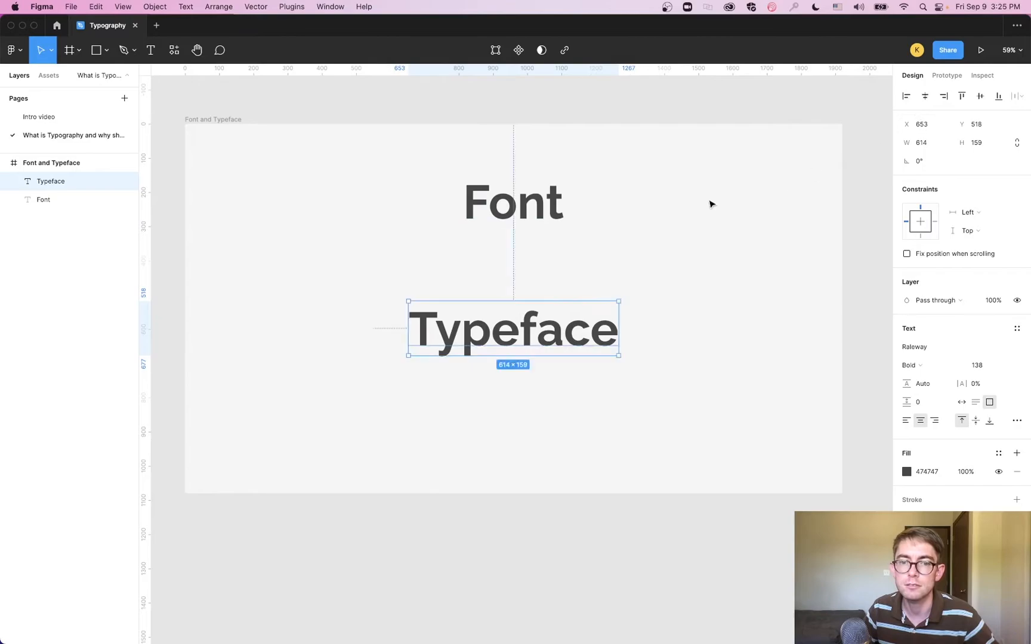
pyautogui.click(695, 245)
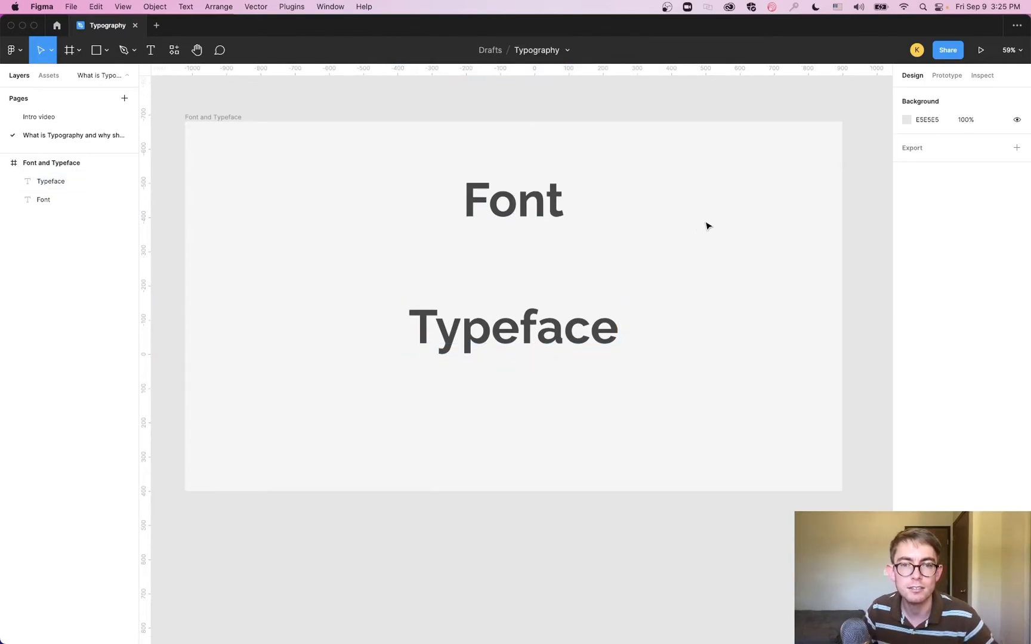
# Move the "Typeface" heading slightly to about X 693, Y 509.
pyautogui.scroll(-1, 675, 238)
pyautogui.scroll(-1, 676, 240)
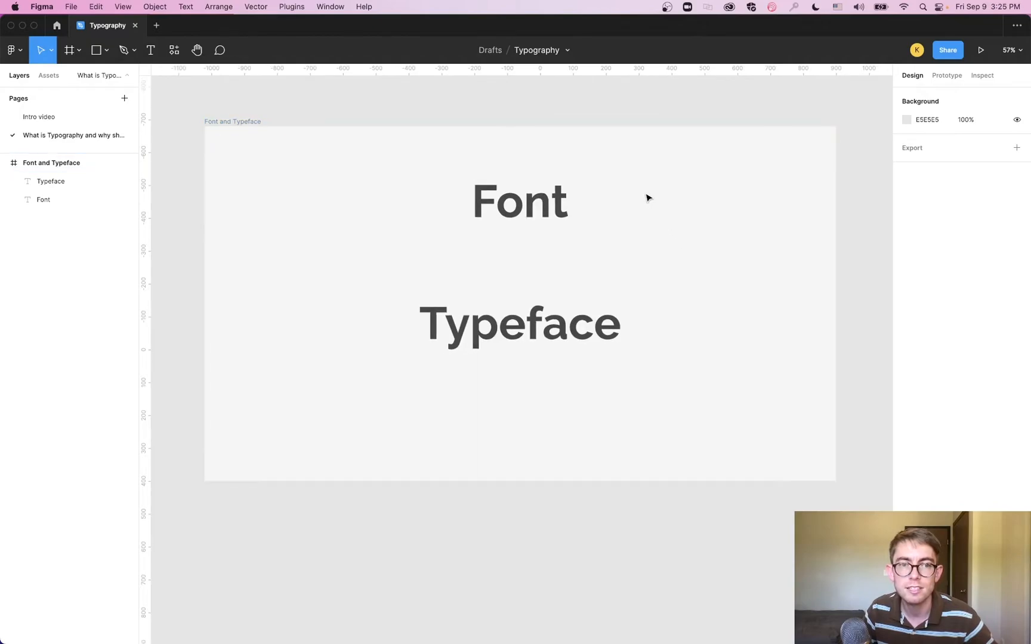
pyautogui.moveTo(144, 220); pyautogui.dragTo(39, 246)
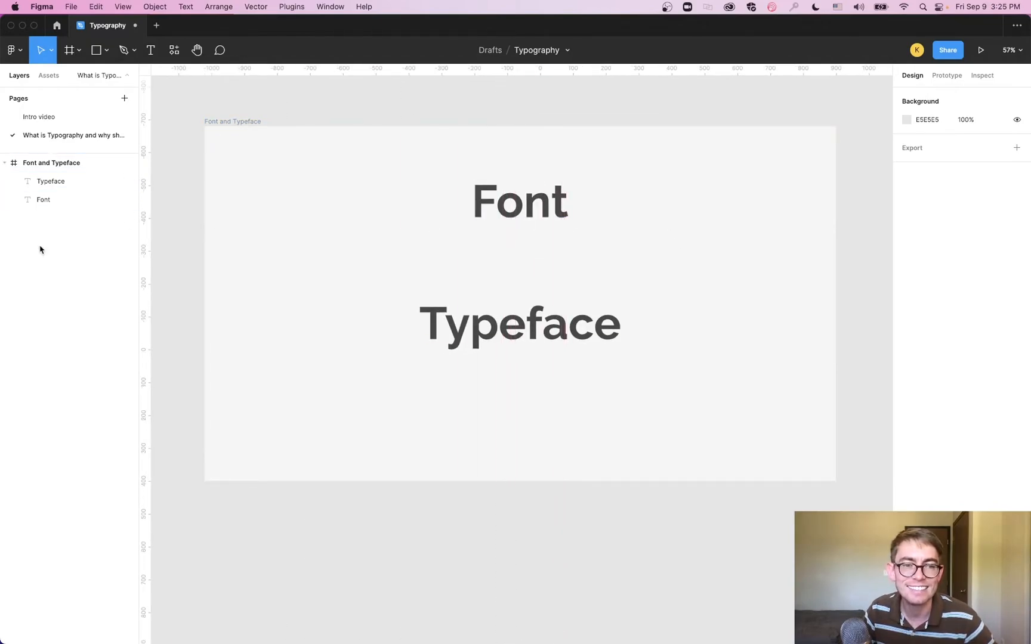
pyautogui.moveTo(531, 325); pyautogui.dragTo(543, 320)
pyautogui.click(528, 195)
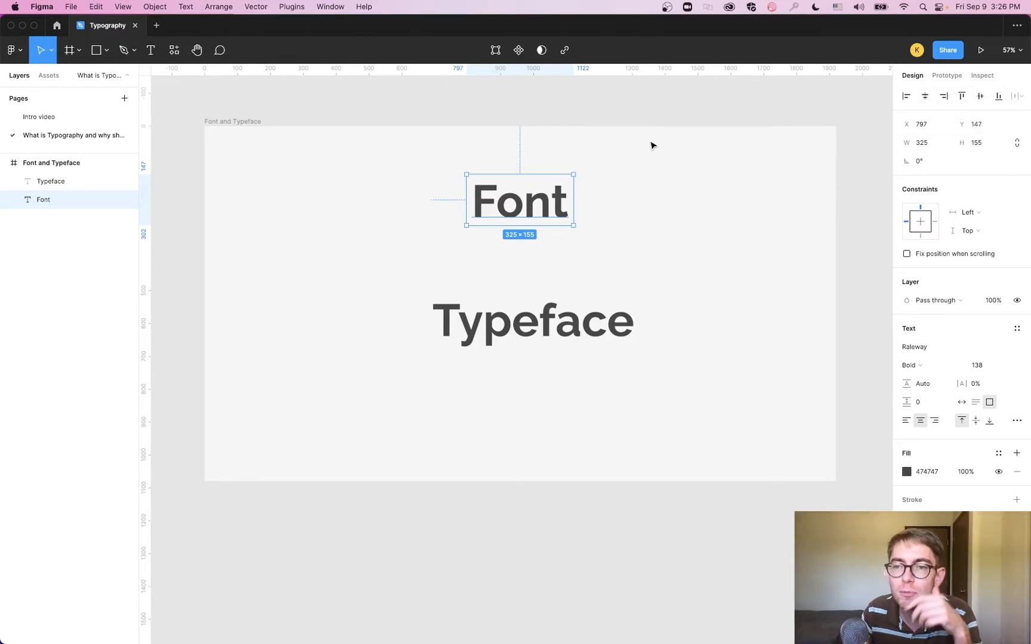
pyautogui.click(576, 112)
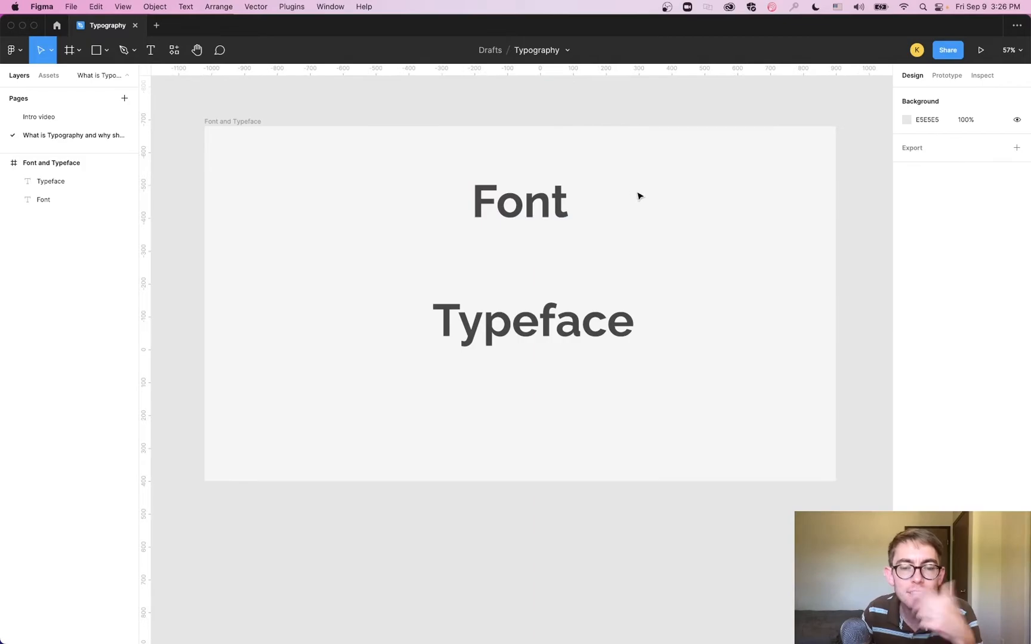
# Add a text box about 971 × 122 between the two headings and set its font size to 78.
pyautogui.click(146, 60)
pyautogui.moveTo(390, 237); pyautogui.dragTo(734, 288)
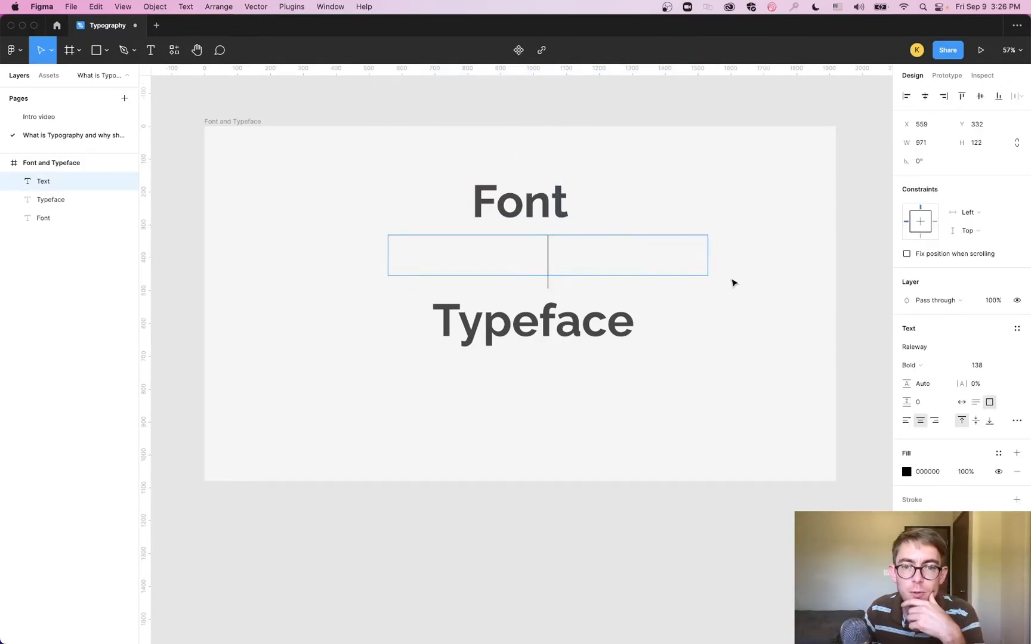
pyautogui.click(993, 370)
pyautogui.write('98')
pyautogui.press('Return')
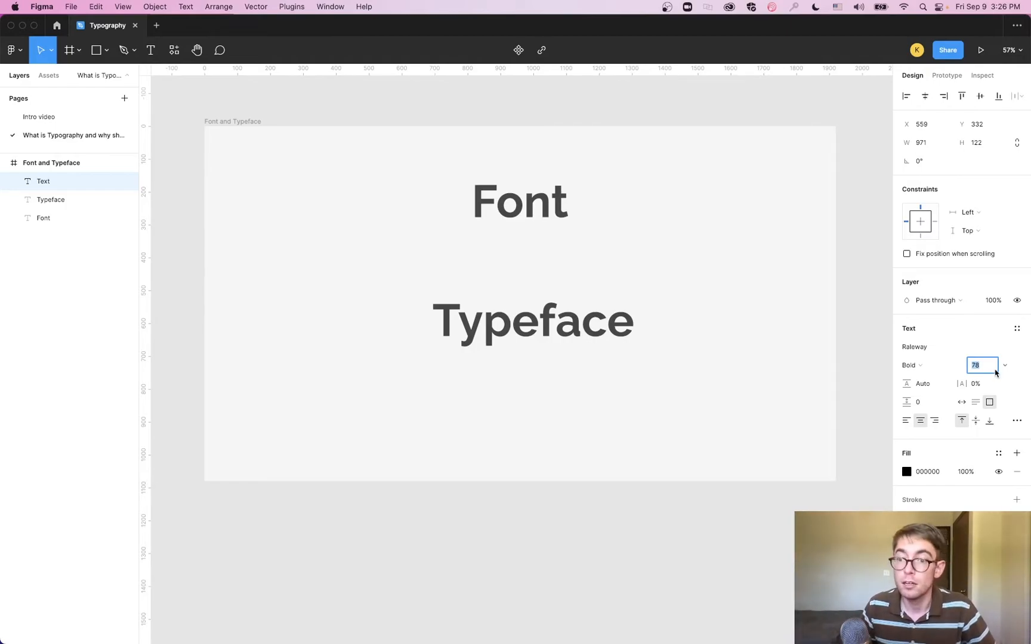
# Enter "variations on typeface" in the new text box beneath the "Font" heading.
pyautogui.click(531, 253)
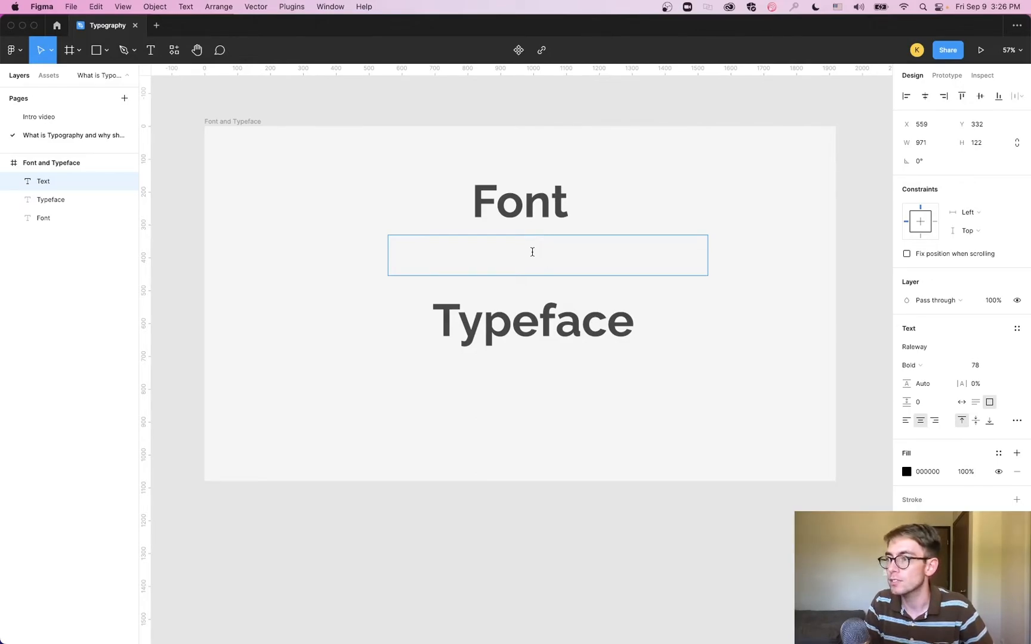
pyautogui.write('v')
pyautogui.press('BackSpace')
pyautogui.write('variations')
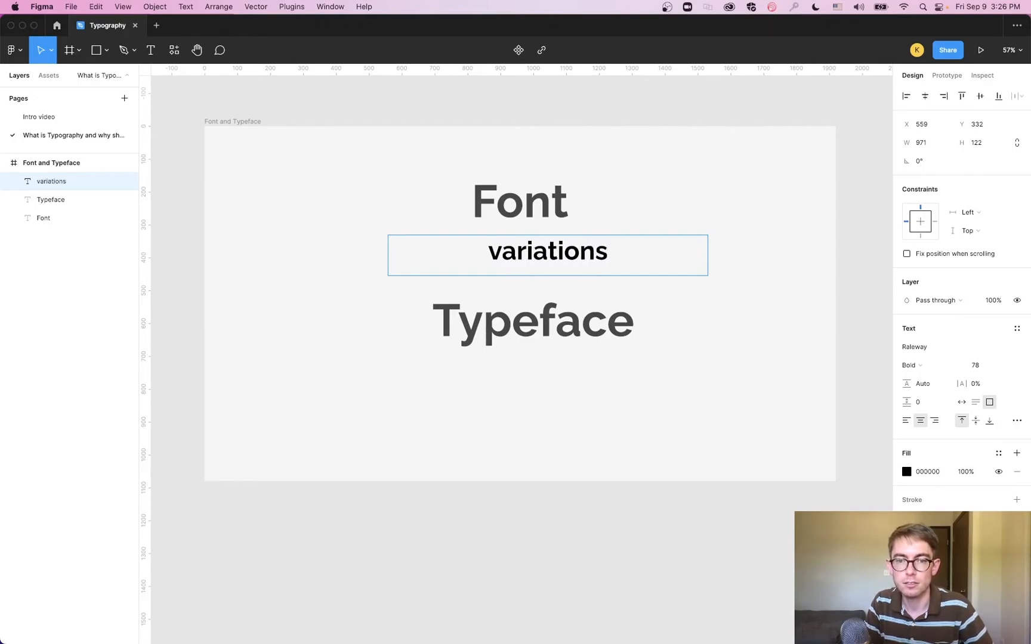
pyautogui.write(' on t')
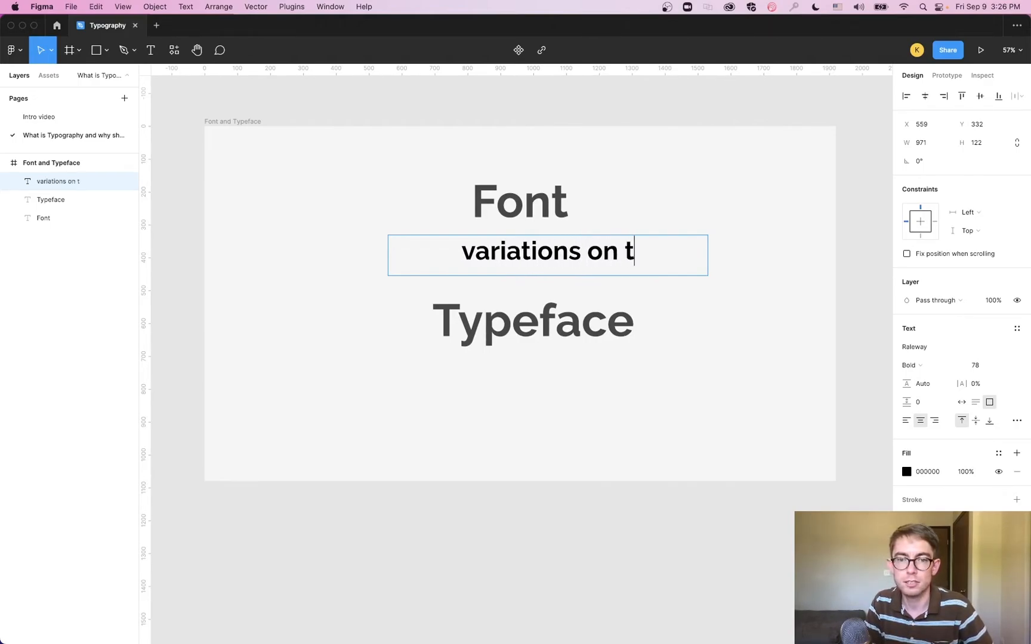
pyautogui.write('ypeface')
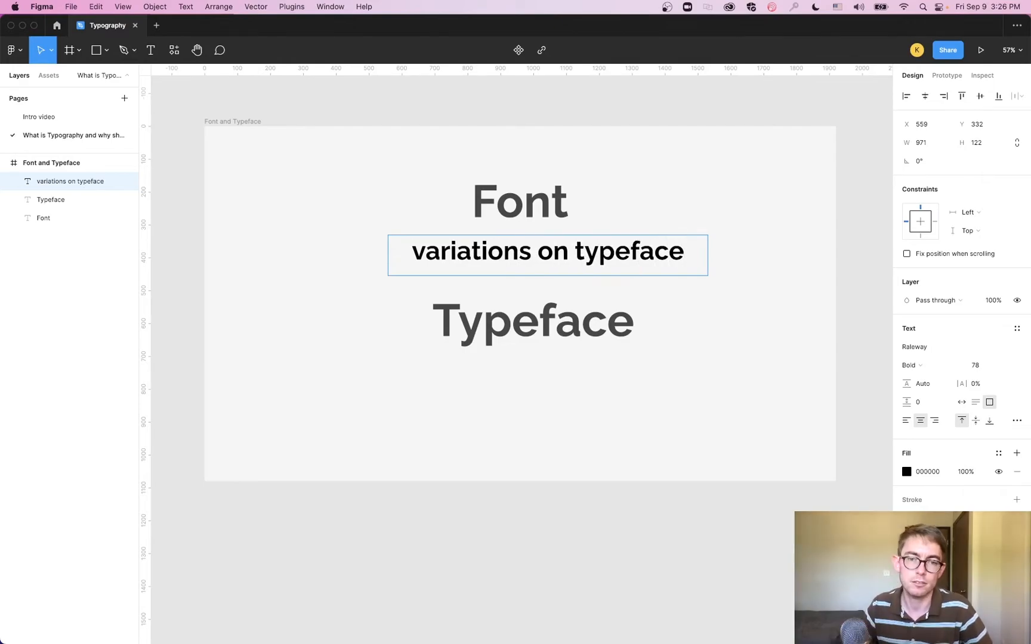
# Set the font weight of the "variations on typeface" text to Light.
pyautogui.press('super+a')
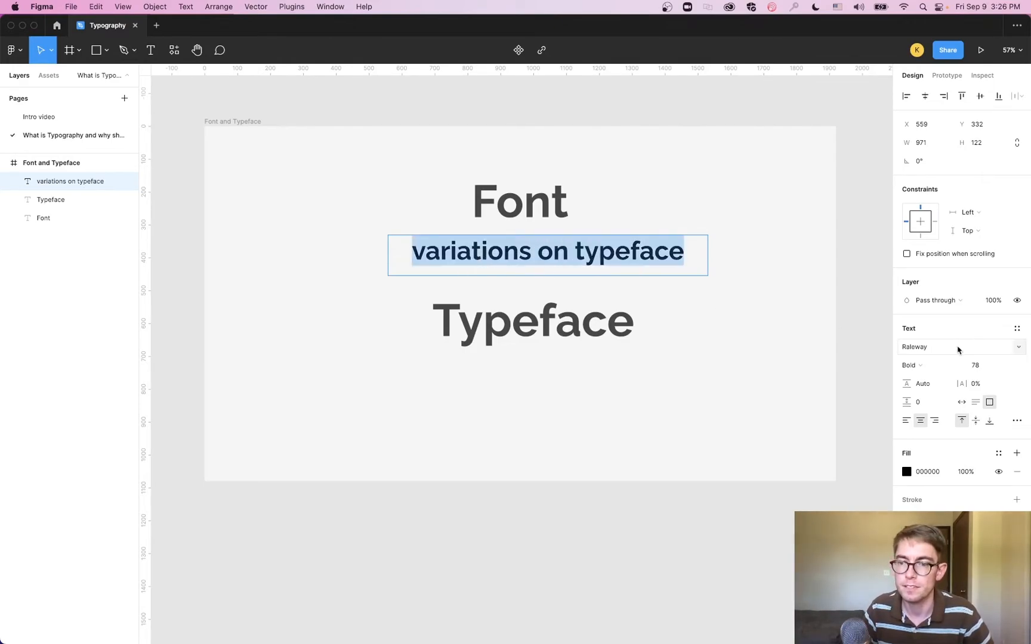
pyautogui.click(939, 367)
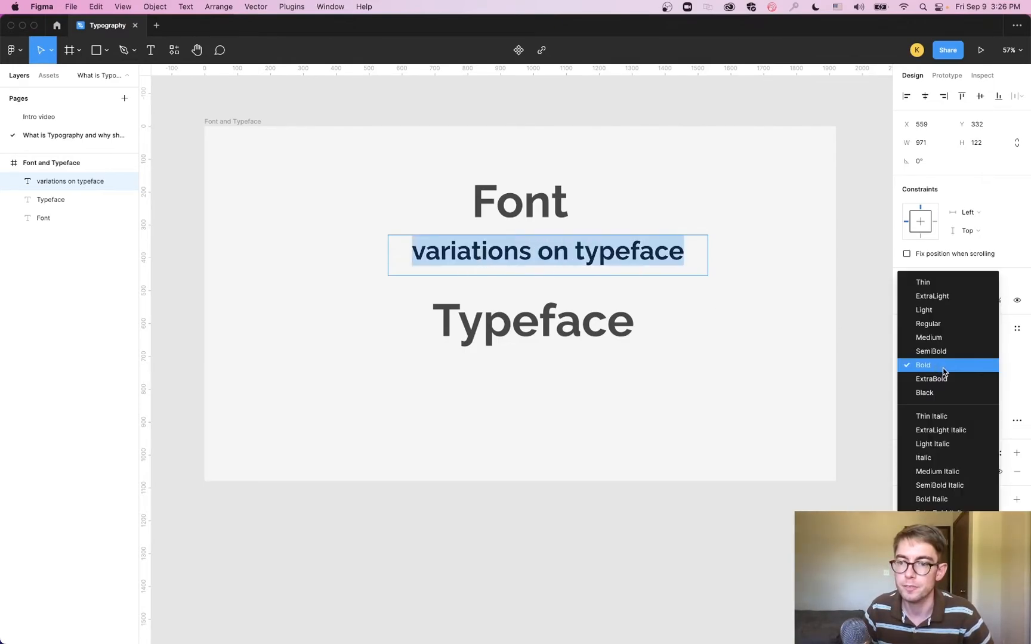
pyautogui.click(940, 312)
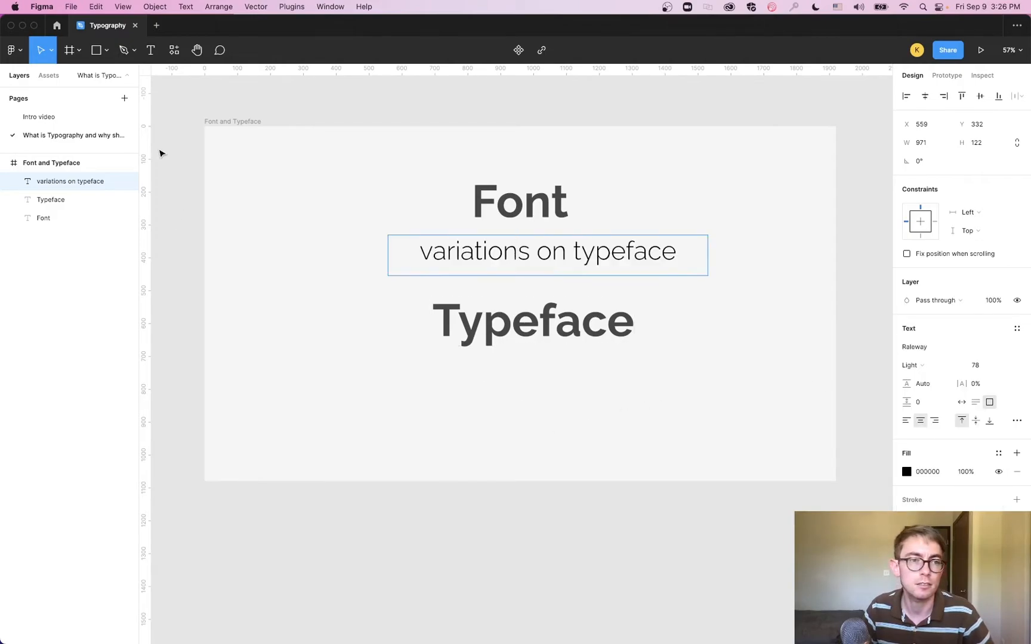
pyautogui.press('Escape')
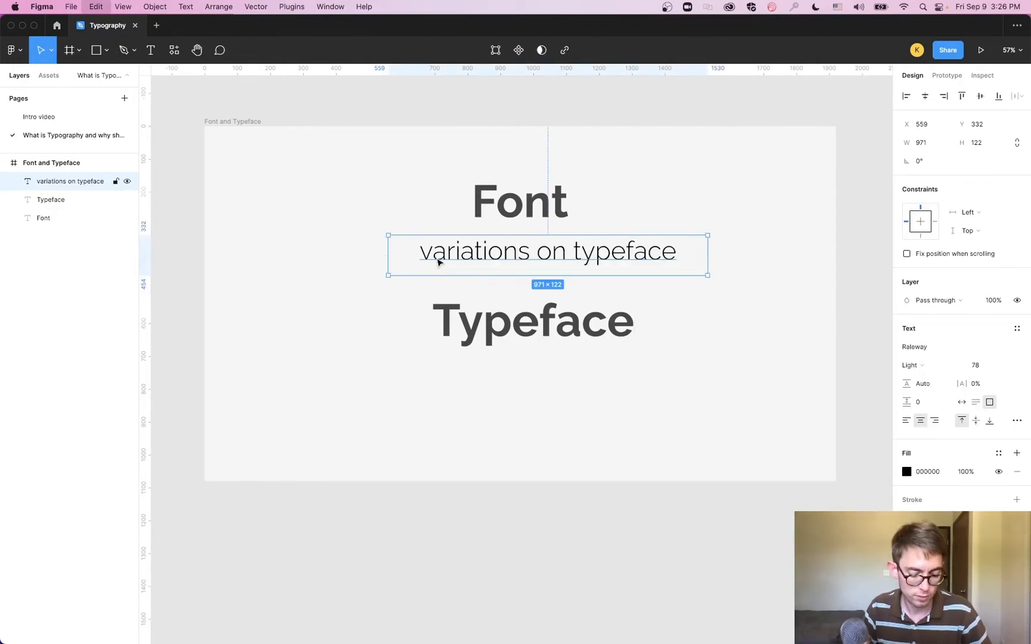
# Duplicate the "variations on typeface" text below the "Typeface" heading at about Y 723 and change its wording to "overall style".
pyautogui.press('super+v')
pyautogui.moveTo(497, 271); pyautogui.dragTo(506, 385)
pyautogui.doubleClick(516, 384)
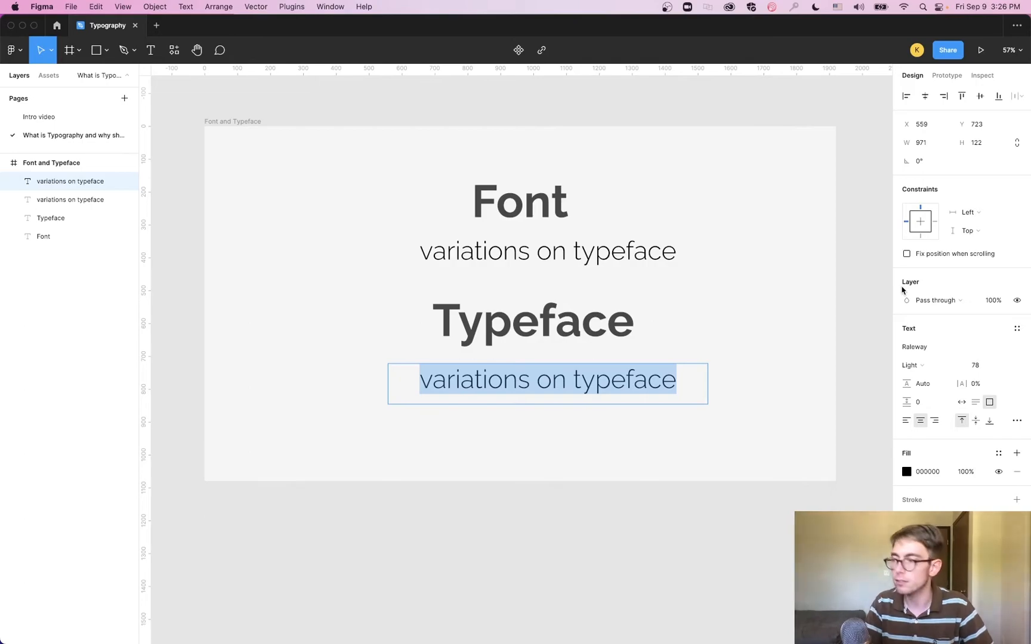
pyautogui.write('overall style')
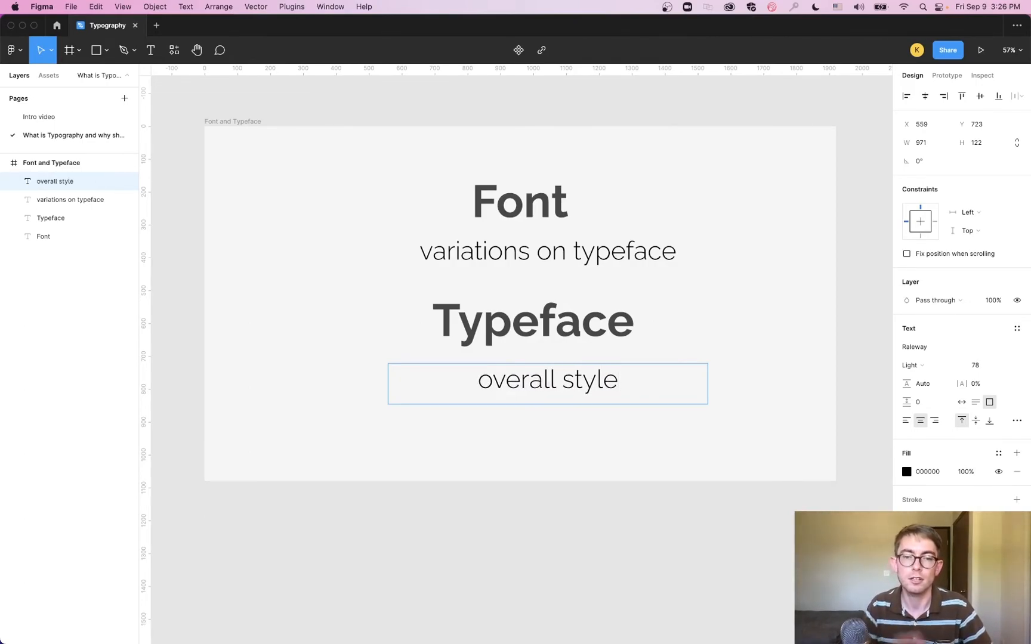
pyautogui.press('Escape')
# Align the horizontal centres of all four texts and move them together to the horizontal middle of the frame.
pyautogui.click(288, 219)
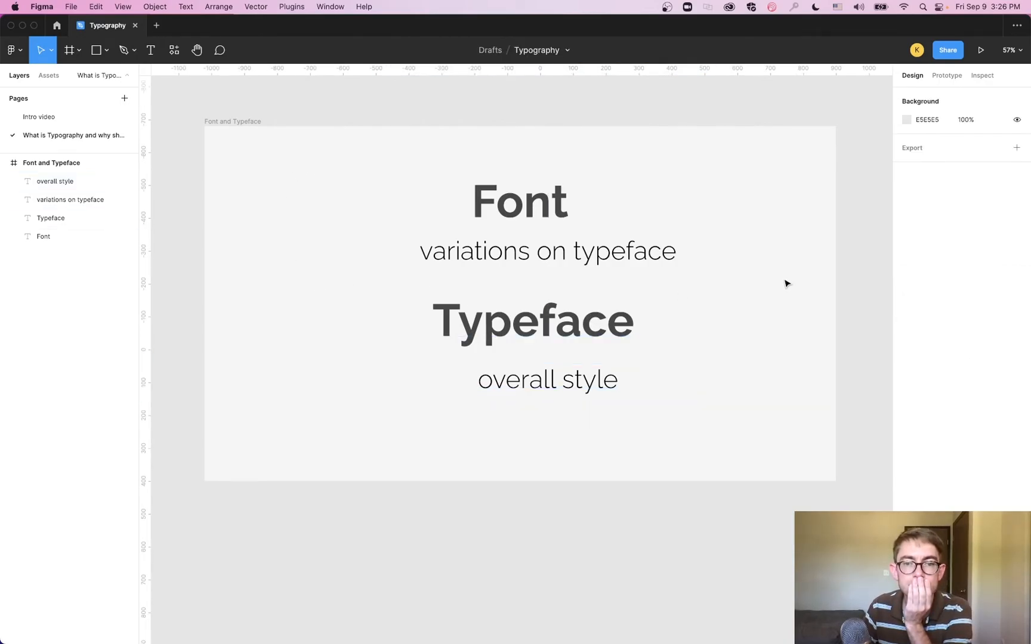
pyautogui.click(626, 331)
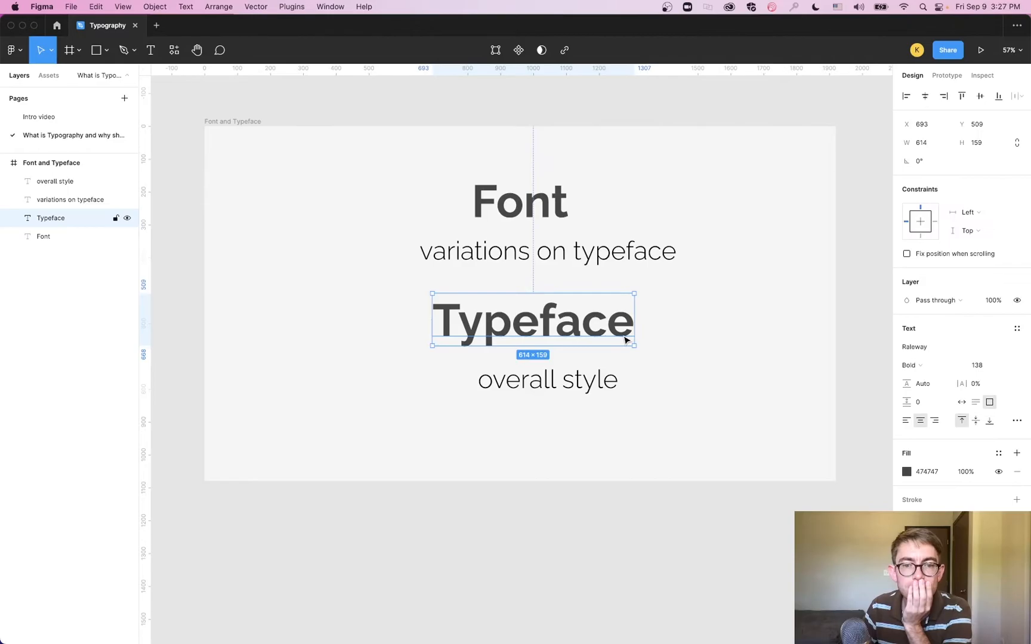
pyautogui.moveTo(784, 171); pyautogui.dragTo(350, 453)
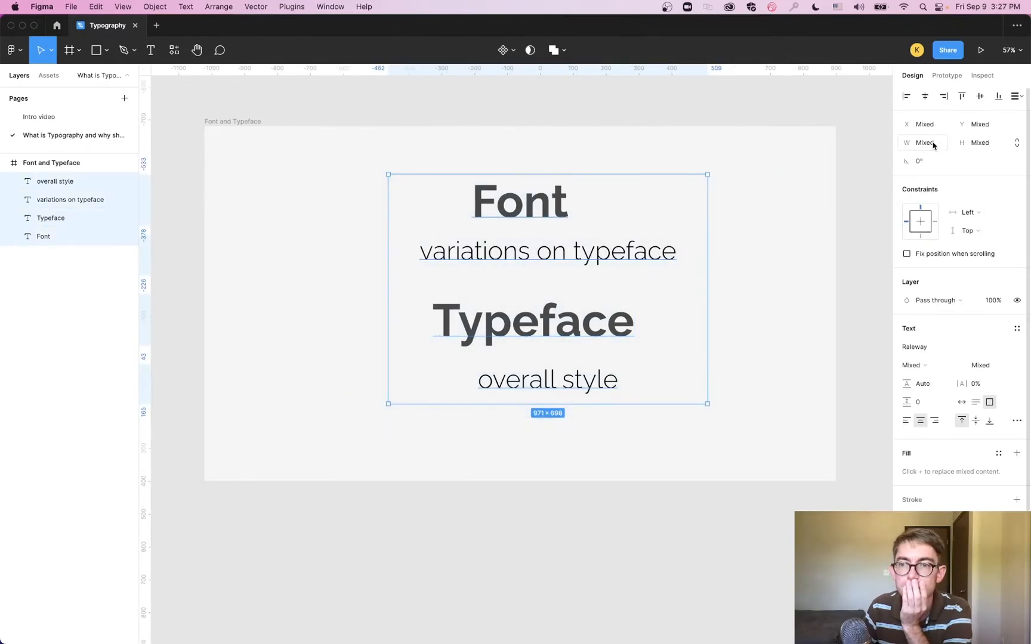
pyautogui.click(925, 96)
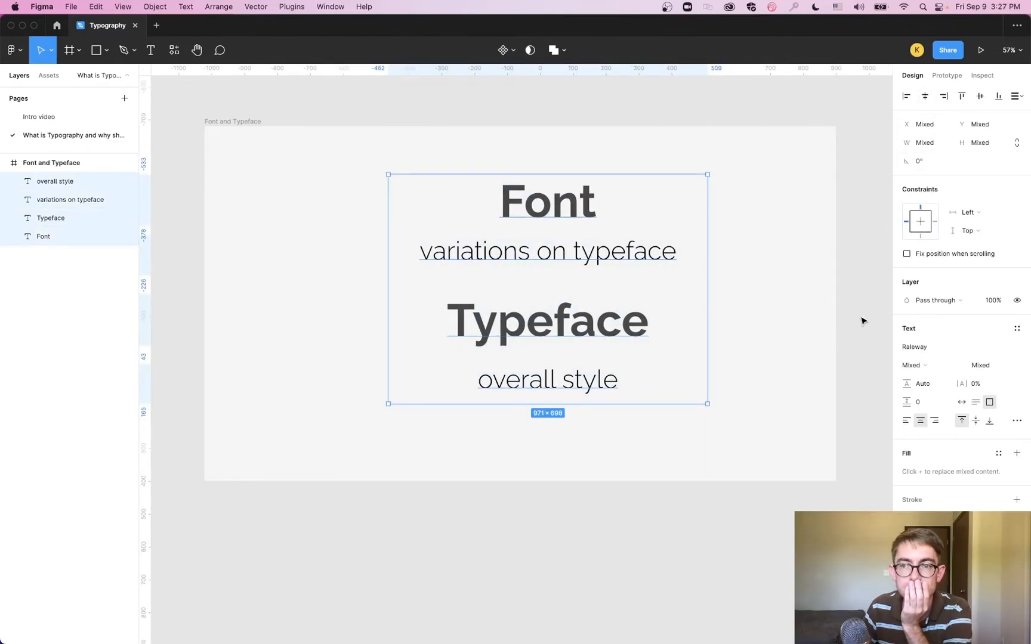
pyautogui.moveTo(560, 332)
pyautogui.mouseDown()
pyautogui.moveTo(519, 331)
pyautogui.moveTo(571, 324)
pyautogui.mouseUp()
pyautogui.click(805, 314)
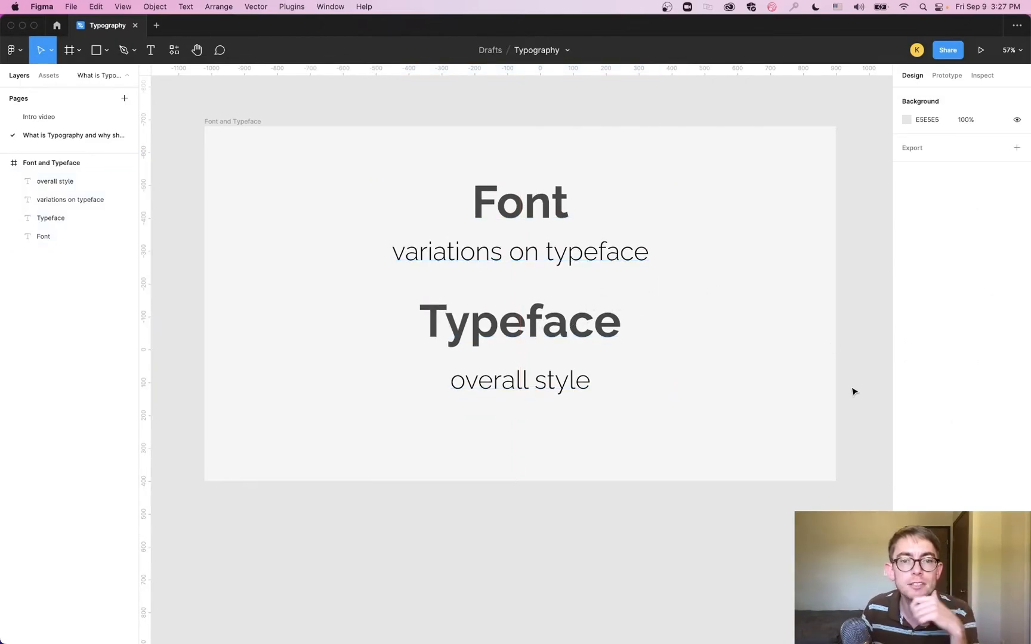
# Move "variations on typeface" up closer to "Font" and "overall style" up closer to "Typeface", at about Y 683.
pyautogui.click(605, 263)
pyautogui.moveTo(598, 254); pyautogui.dragTo(598, 264)
pyautogui.moveTo(566, 380); pyautogui.dragTo(570, 364)
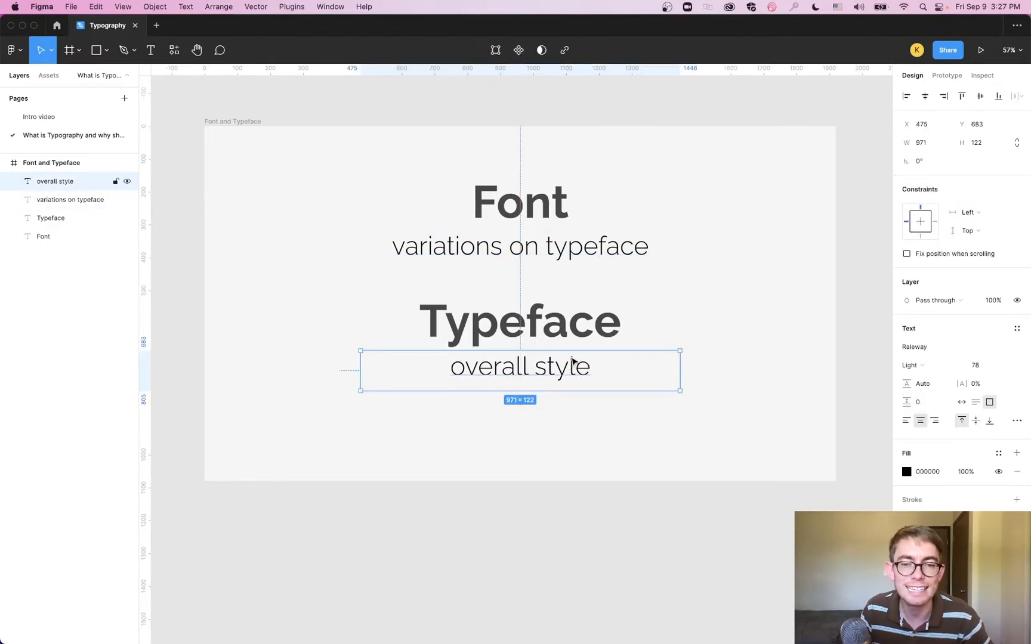
pyautogui.click(767, 286)
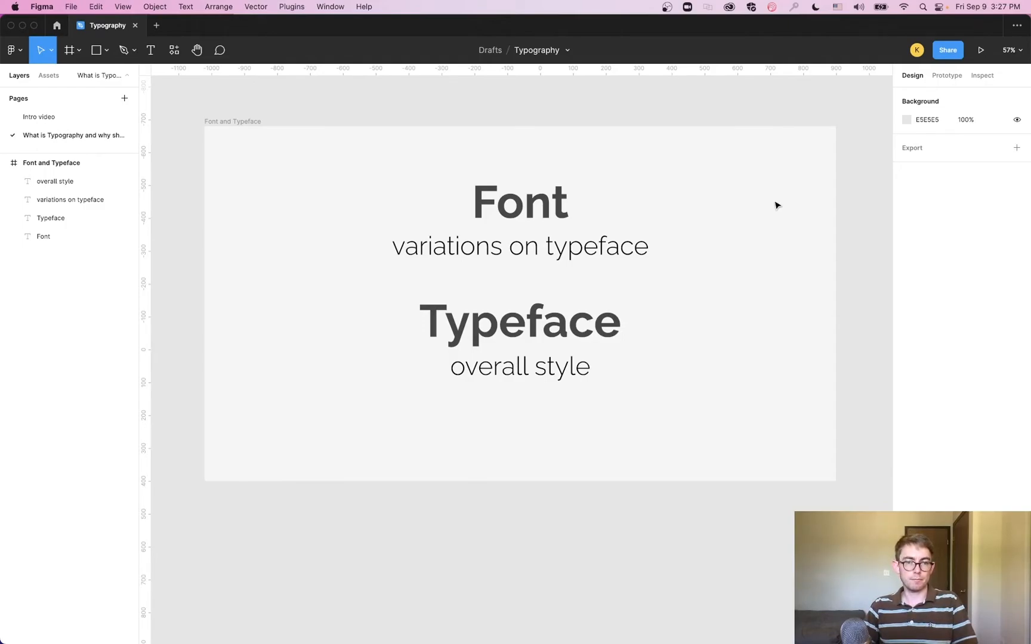
# Left-align all four texts and line up the "Font" and "Typeface" headings with the definitions' left edge at X 475.
pyautogui.moveTo(776, 205); pyautogui.dragTo(387, 464)
pyautogui.click(906, 420)
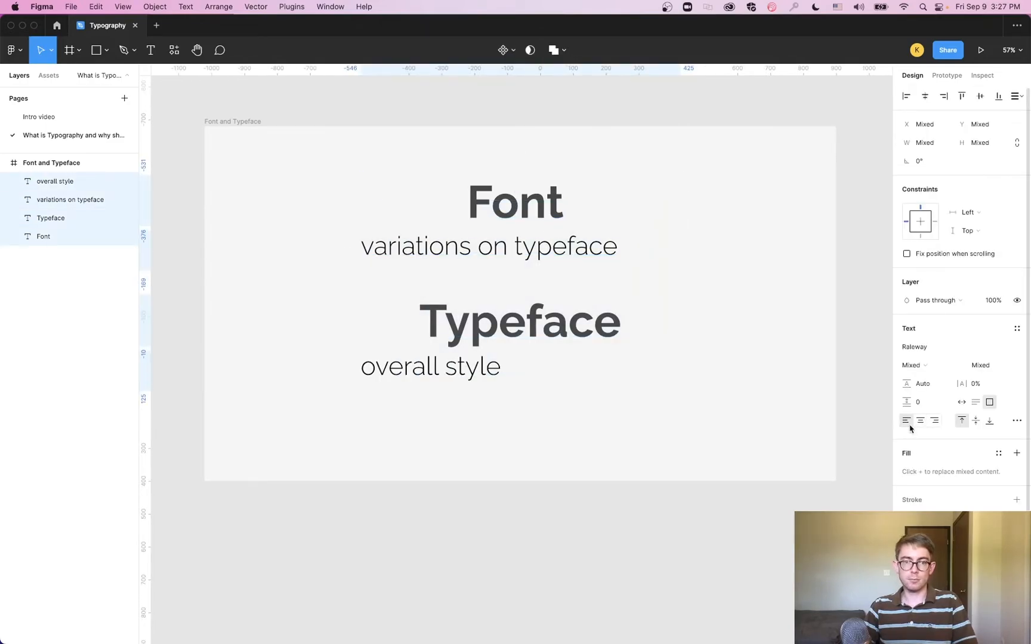
pyautogui.click(519, 319)
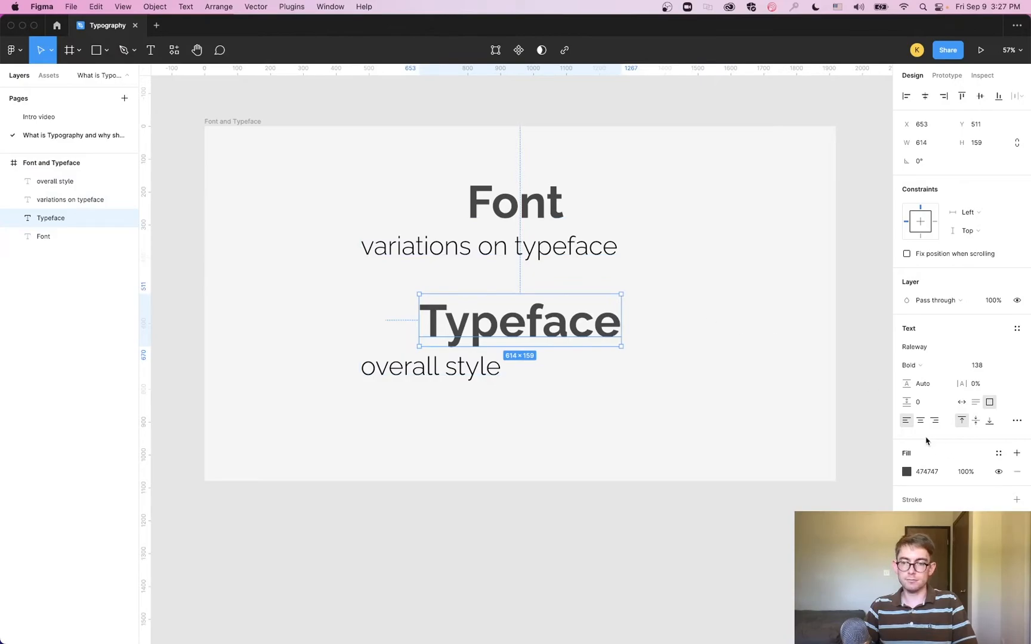
pyautogui.moveTo(468, 328); pyautogui.dragTo(462, 327)
pyautogui.moveTo(498, 205); pyautogui.dragTo(395, 206)
pyautogui.moveTo(640, 176); pyautogui.dragTo(345, 470)
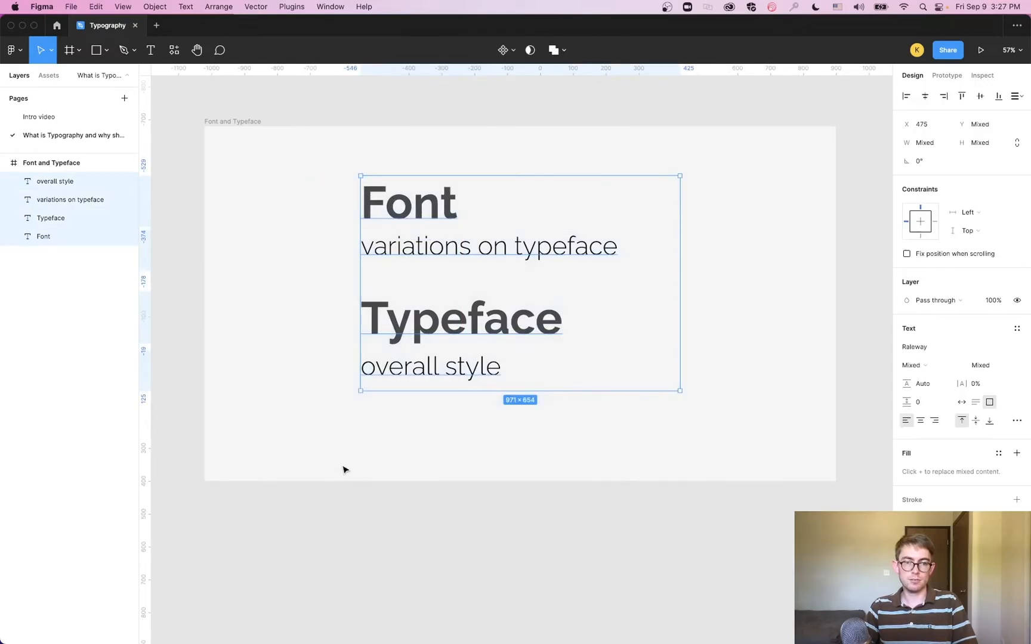
# Show the frame's 12-column layout grid and reposition the frame at about X -1121, Y -689.
pyautogui.click(266, 122)
pyautogui.click(906, 273)
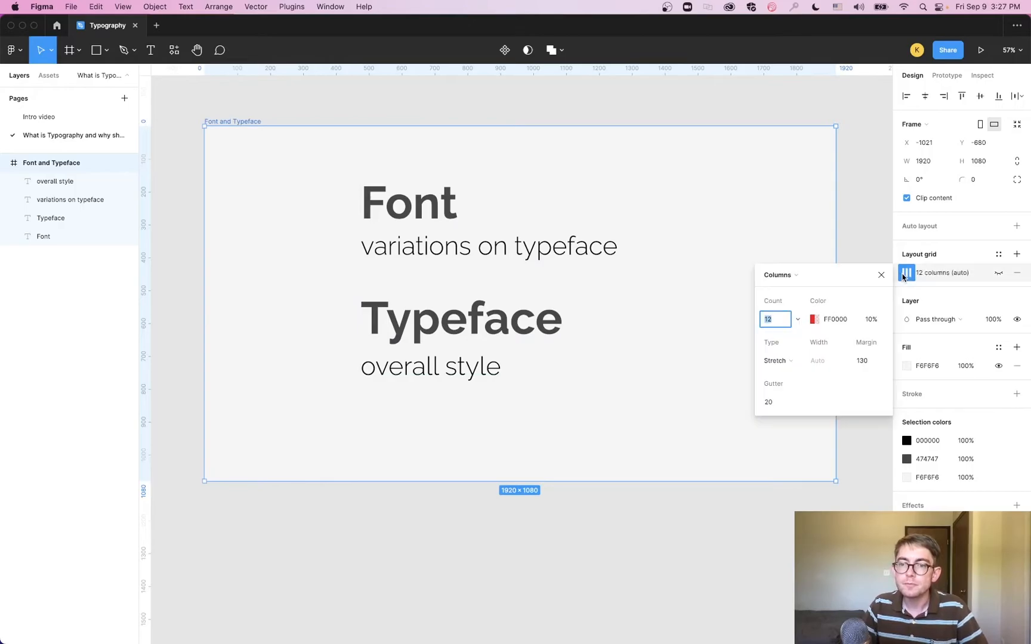
pyautogui.click(999, 274)
pyautogui.hscroll(3, 620, 219)
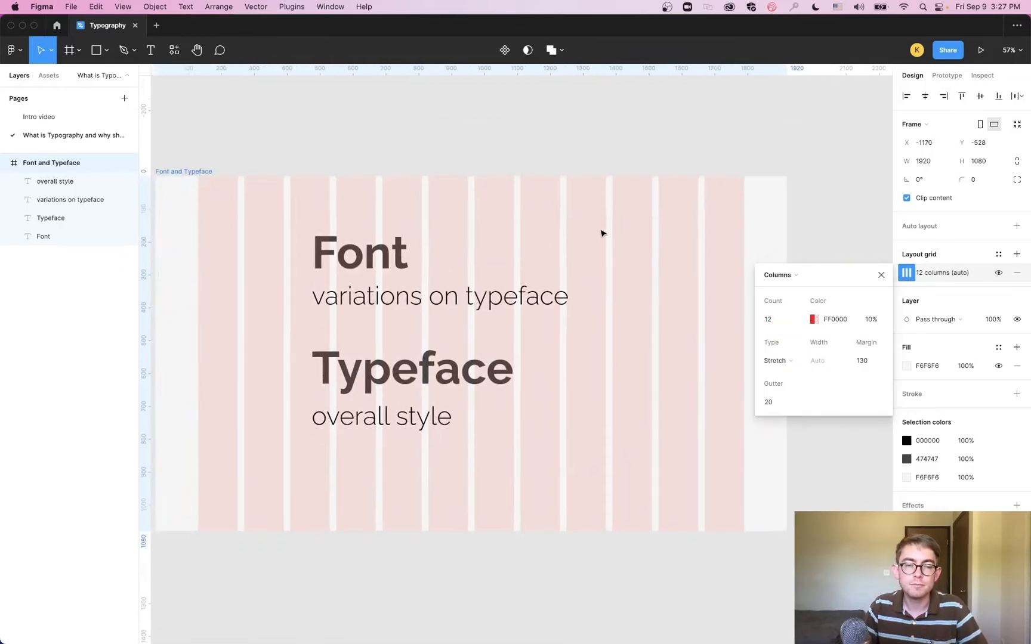
pyautogui.click(619, 226)
pyautogui.moveTo(595, 191); pyautogui.dragTo(496, 242)
# Move all four texts left together to about X 279.
pyautogui.moveTo(371, 344); pyautogui.dragTo(365, 355)
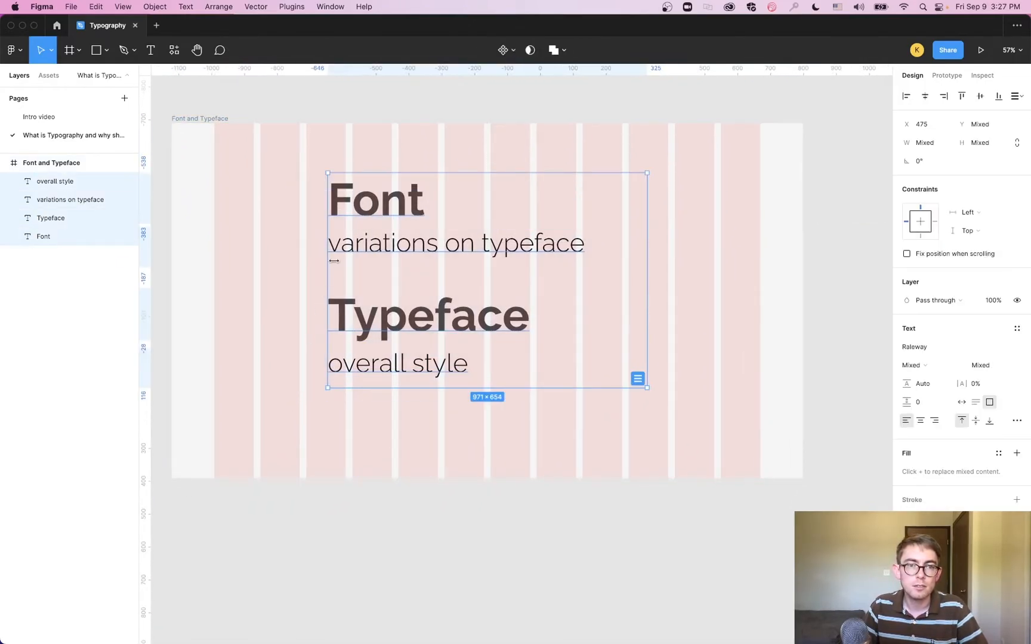
pyautogui.moveTo(354, 205); pyautogui.dragTo(289, 205)
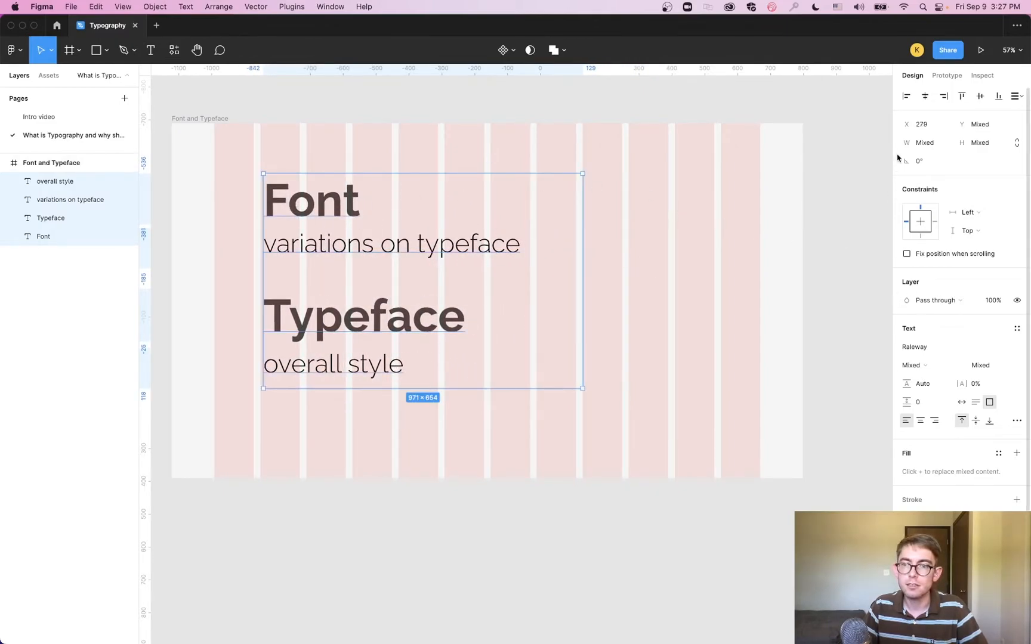
pyautogui.click(766, 258)
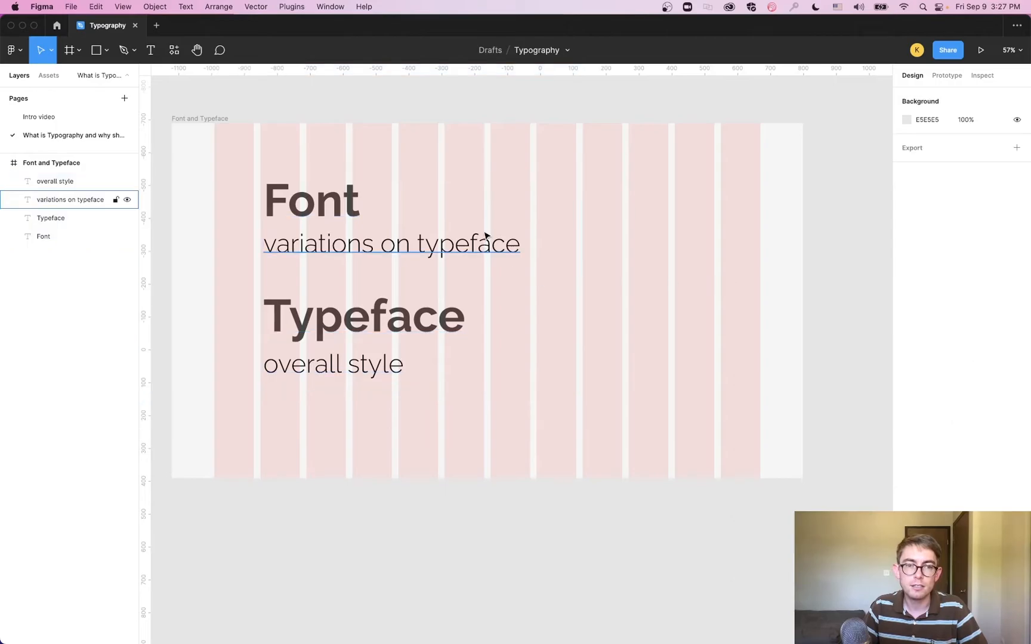
pyautogui.moveTo(642, 176); pyautogui.dragTo(267, 415)
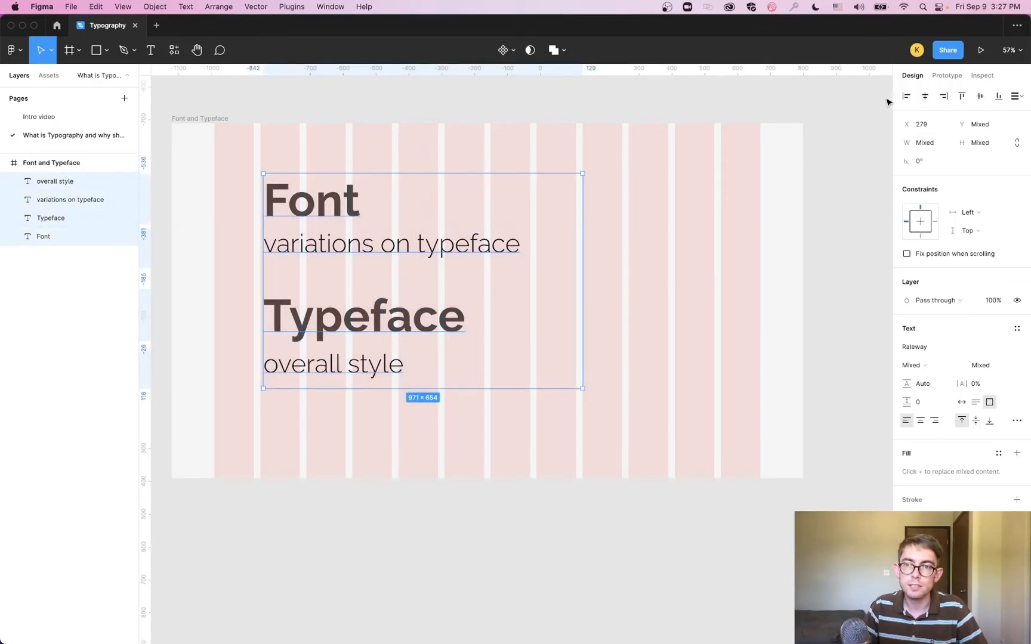
pyautogui.click(555, 276)
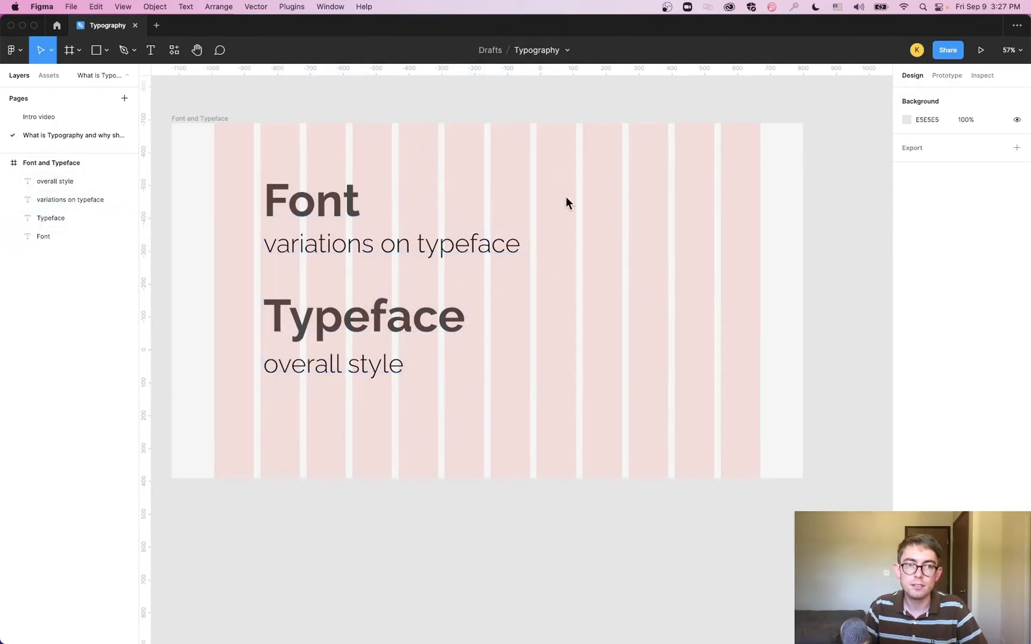
# Hide the layout grid of the "Font and Typeface" frame.
pyautogui.click(227, 119)
pyautogui.click(998, 273)
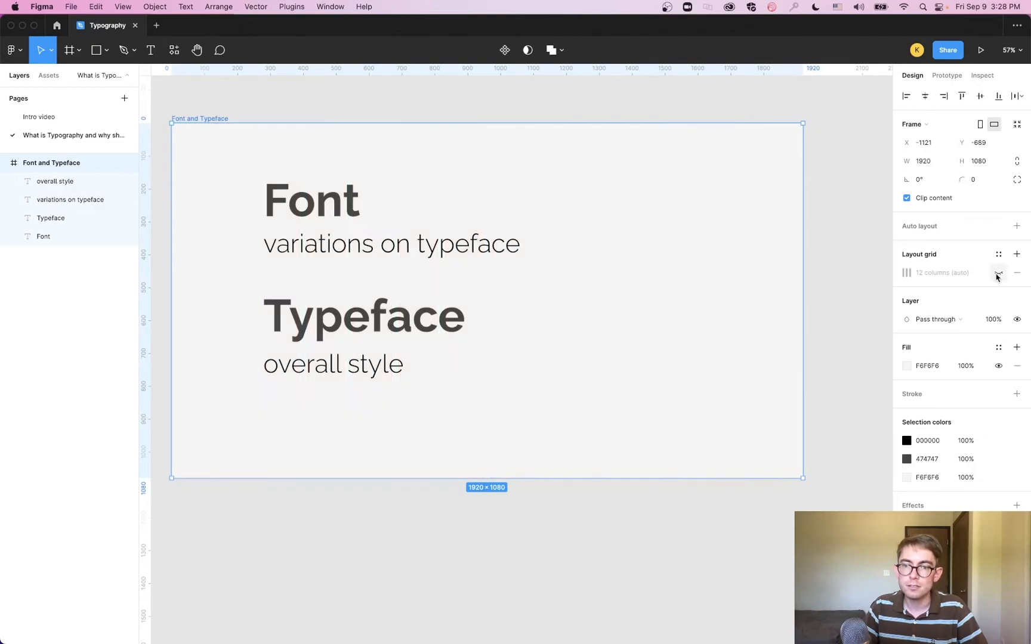
pyautogui.click(676, 278)
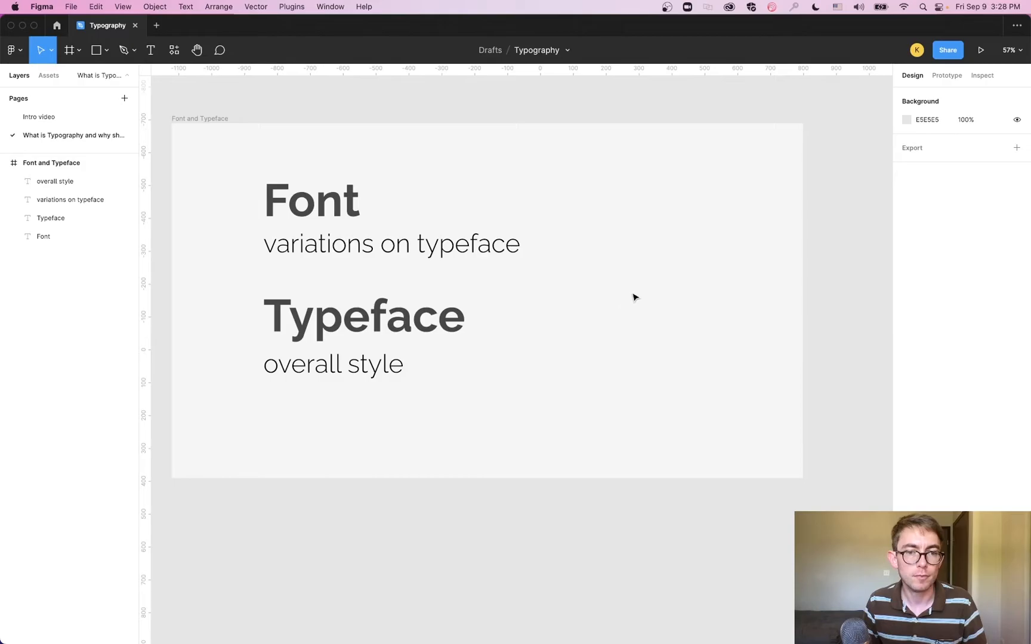
# Check the definitions in the Firefox script and, back in Figma, move "Typeface" with "overall style" to the free area right of the "Font" texts.
pyautogui.moveTo(629, 292); pyautogui.dragTo(168, 421)
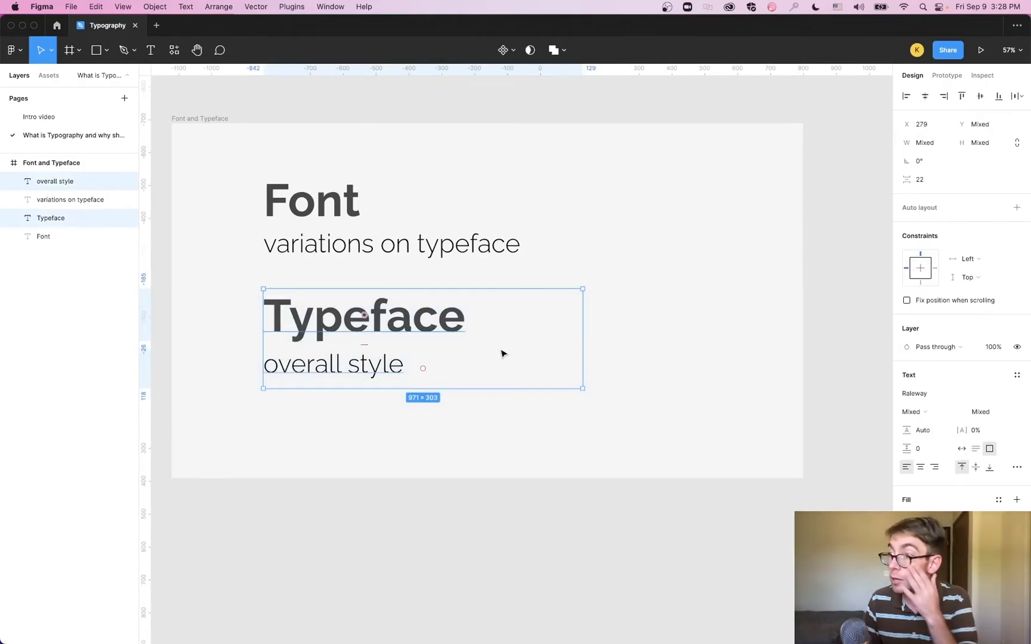
pyautogui.press('super+Tab')
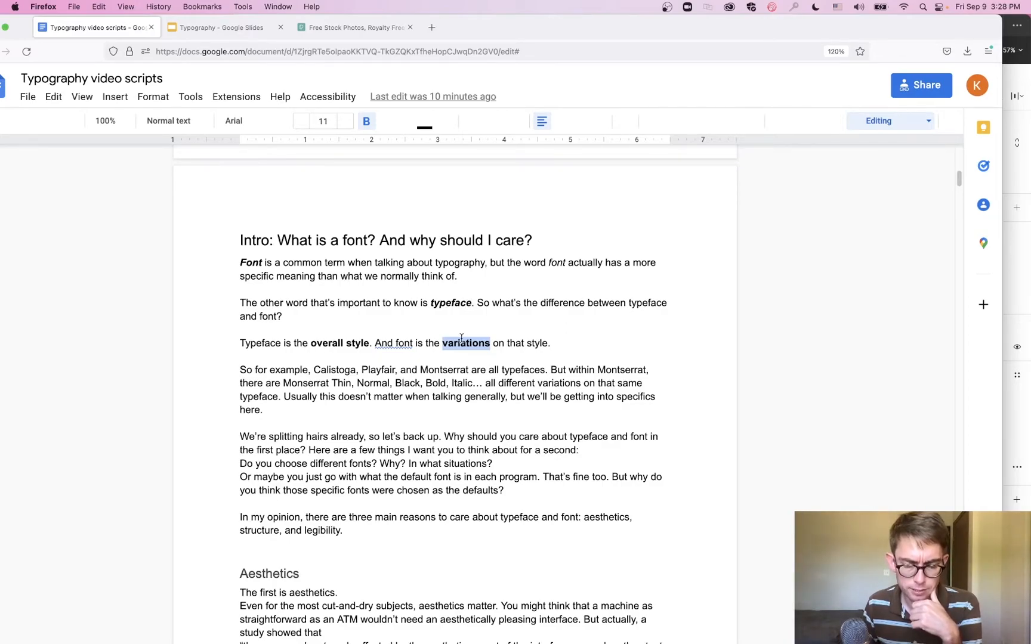
pyautogui.press('super+Tab')
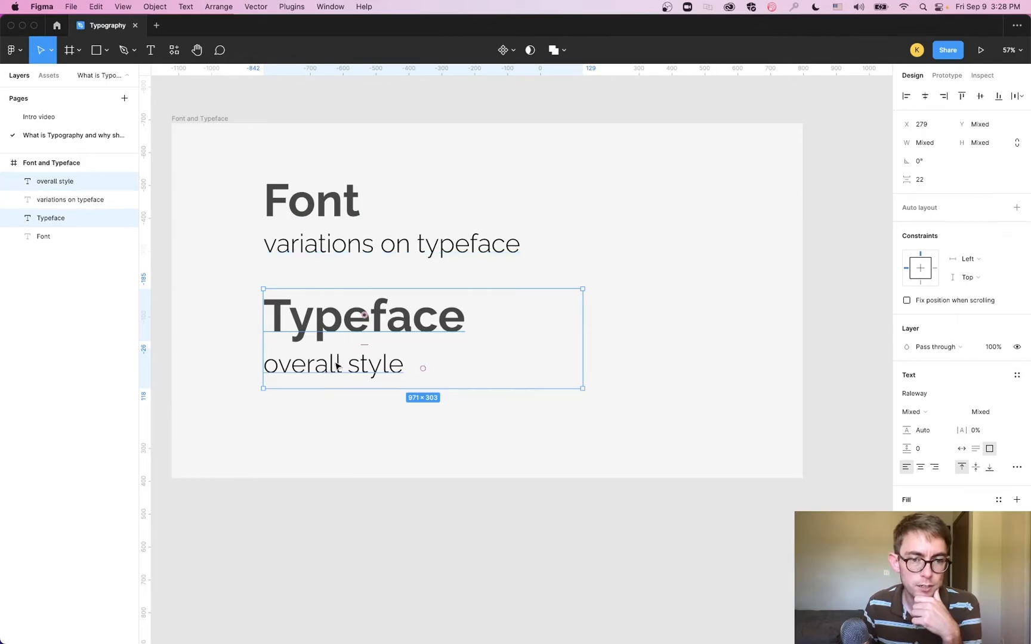
pyautogui.moveTo(385, 324); pyautogui.dragTo(714, 234)
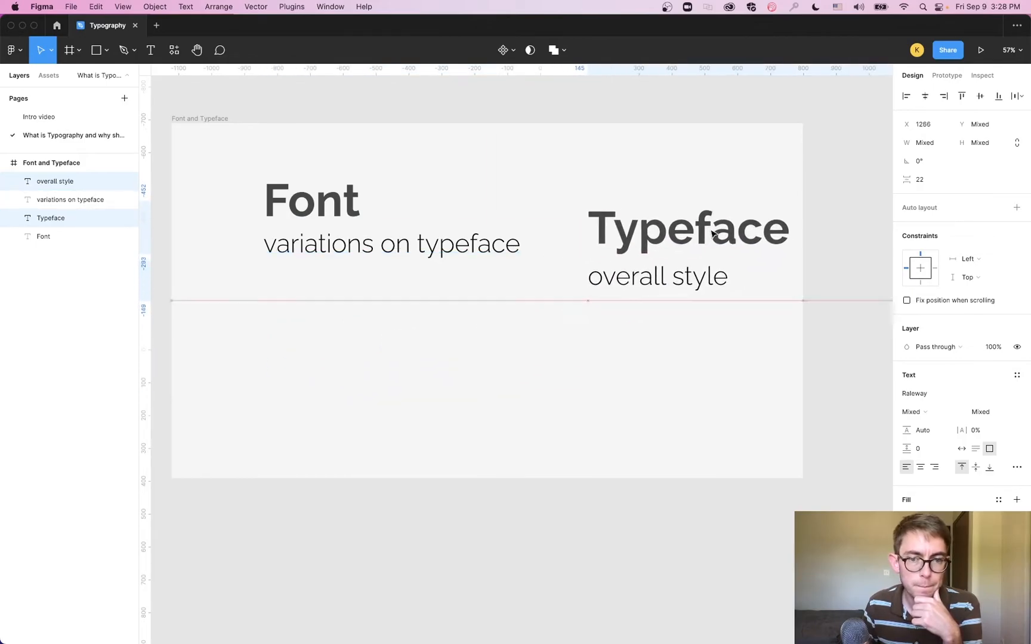
# Swap the two groups: place "Font" with "variations on typeface" below and "Typeface" with "overall style" above them at X 279.
pyautogui.moveTo(309, 212); pyautogui.dragTo(309, 339)
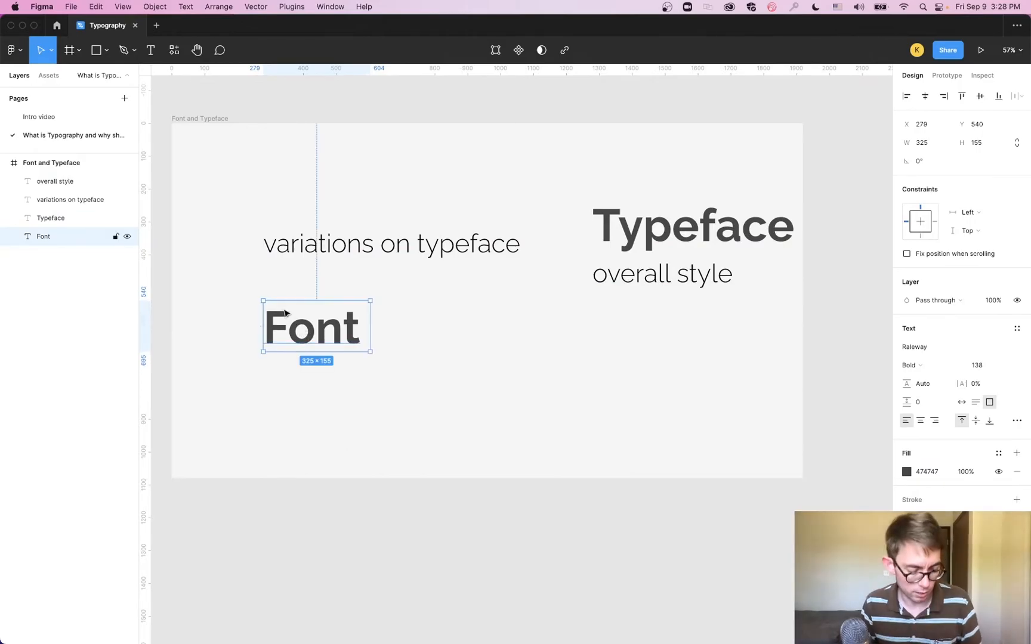
pyautogui.press('super+z')
pyautogui.moveTo(231, 186); pyautogui.dragTo(359, 264)
pyautogui.moveTo(315, 215); pyautogui.dragTo(324, 326)
pyautogui.moveTo(497, 186); pyautogui.dragTo(889, 300)
pyautogui.moveTo(654, 225); pyautogui.dragTo(332, 212)
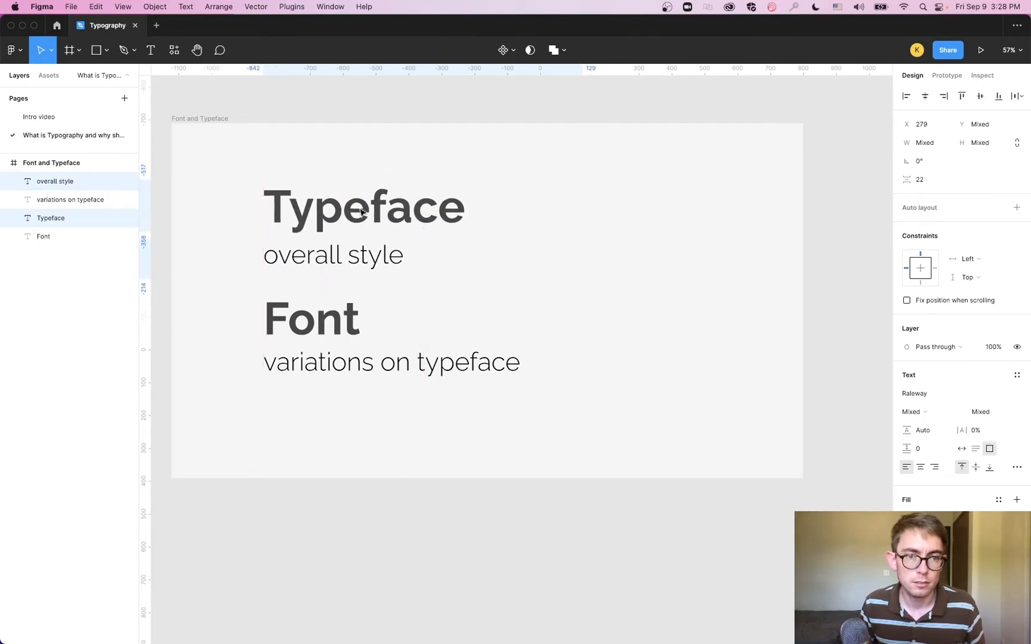
# Move all four texts together slightly up and left, to about X 270.
pyautogui.click(694, 224)
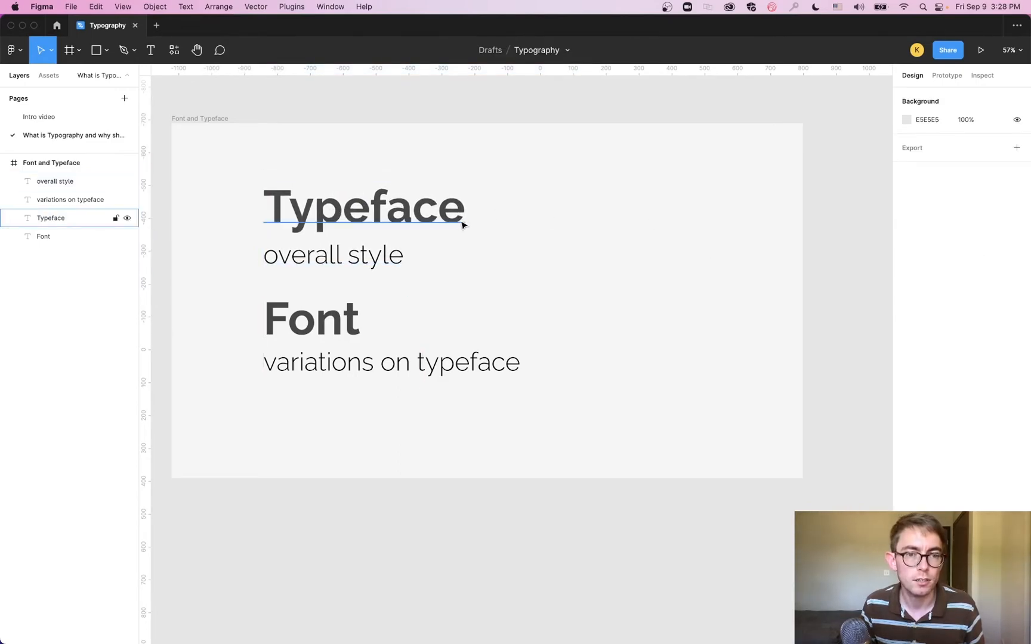
pyautogui.moveTo(746, 178); pyautogui.dragTo(290, 385)
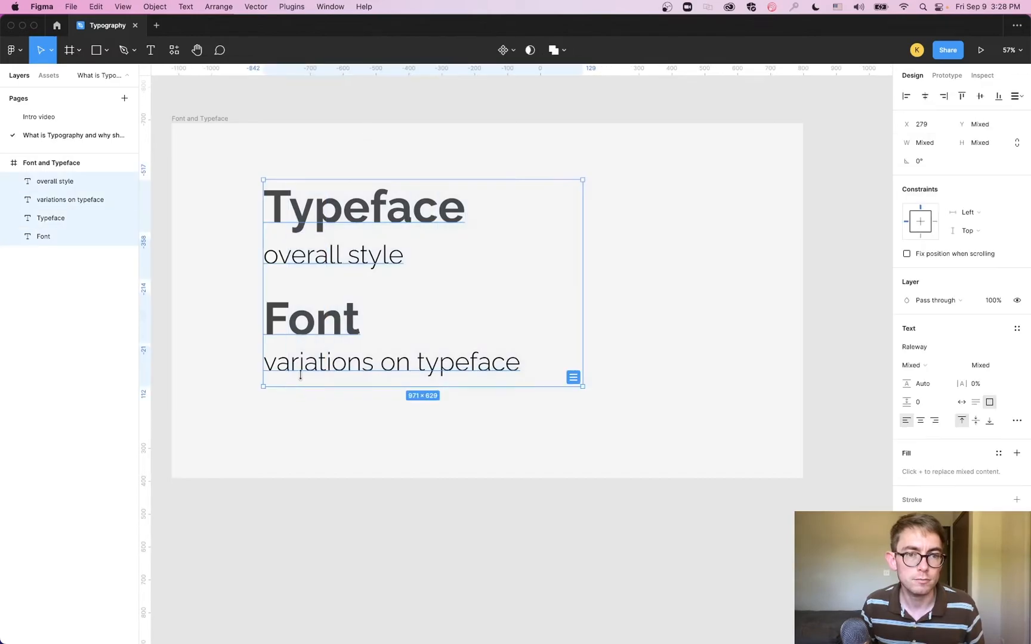
pyautogui.moveTo(339, 210); pyautogui.dragTo(334, 184)
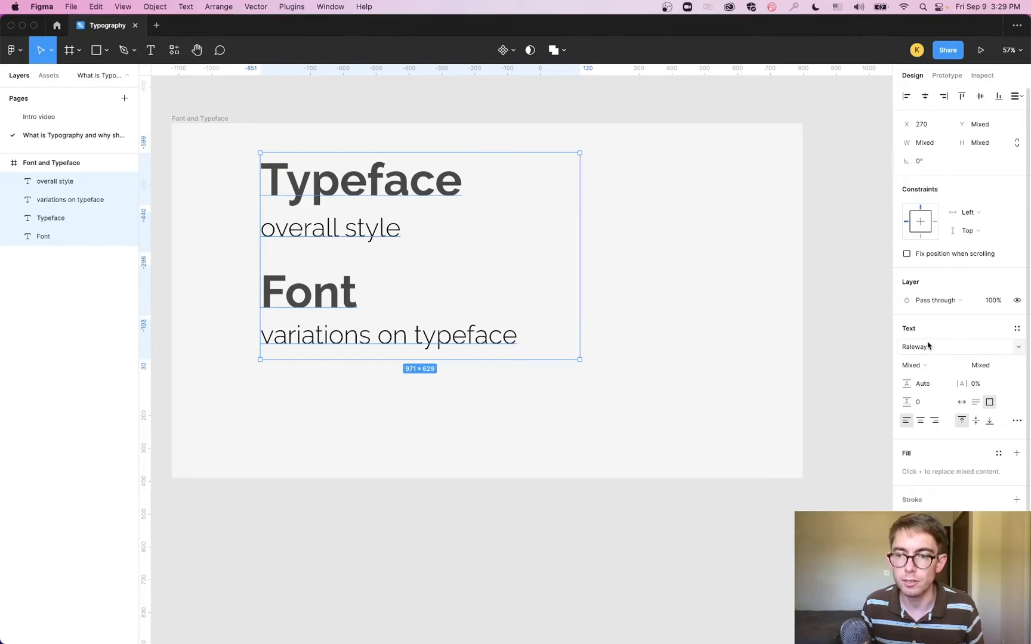
# Show the frame's 12-column layout grid again and move the frame to about X -966, Y -754.
pyautogui.click(191, 119)
pyautogui.click(997, 277)
pyautogui.moveTo(641, 186); pyautogui.dragTo(671, 165)
pyautogui.moveTo(592, 326); pyautogui.dragTo(358, 142)
pyautogui.click(617, 288)
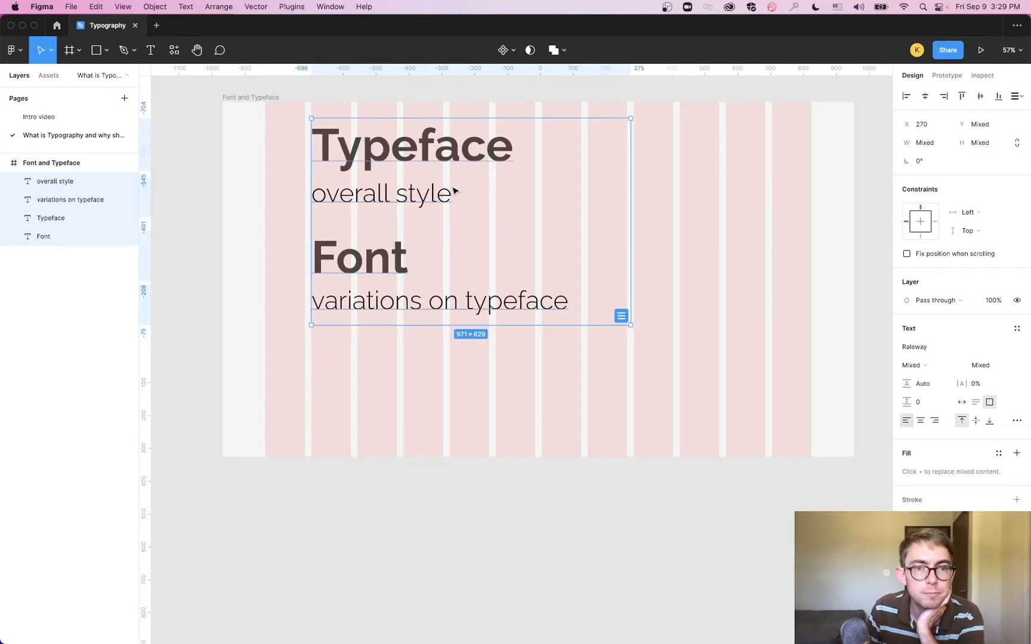
pyautogui.click(798, 279)
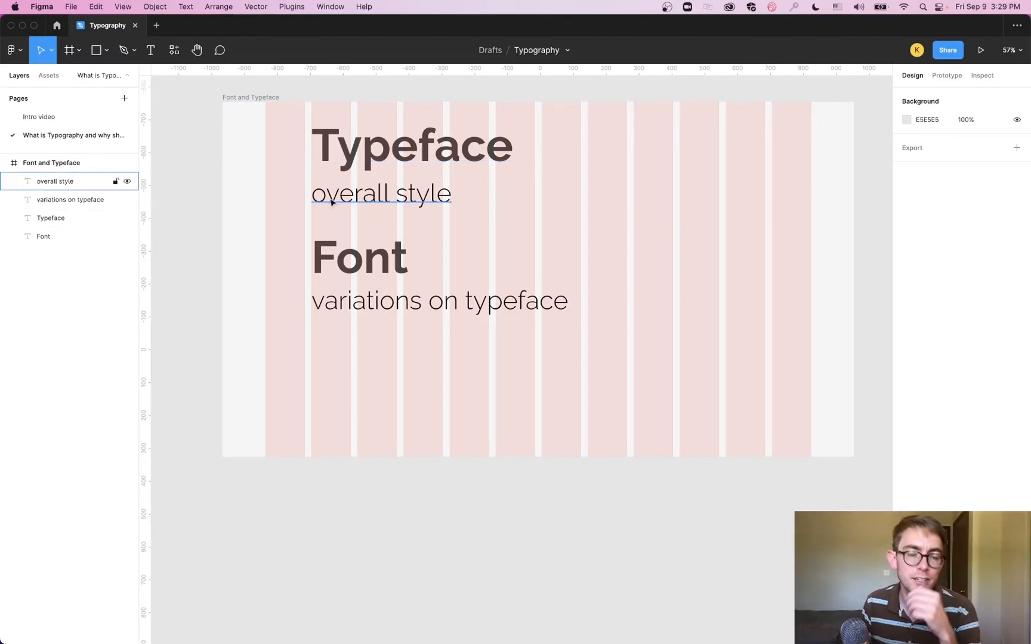
# Move all four texts straight down together, with "Font" at about Y 489, and hide the frame's layout grid.
pyautogui.moveTo(644, 133); pyautogui.dragTo(325, 341)
pyautogui.moveTo(372, 154); pyautogui.dragTo(371, 185)
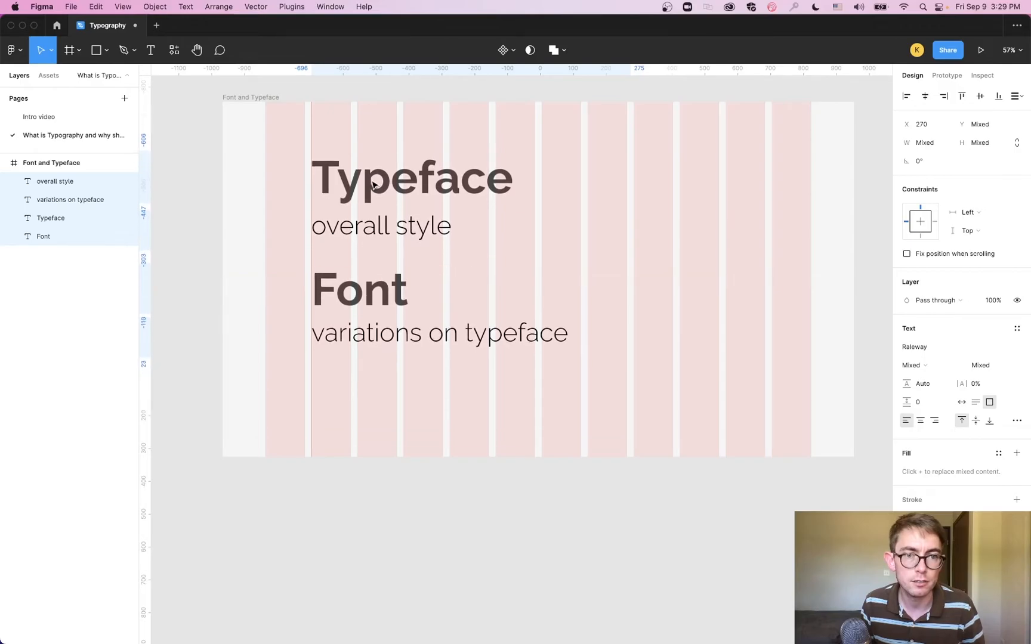
pyautogui.click(246, 97)
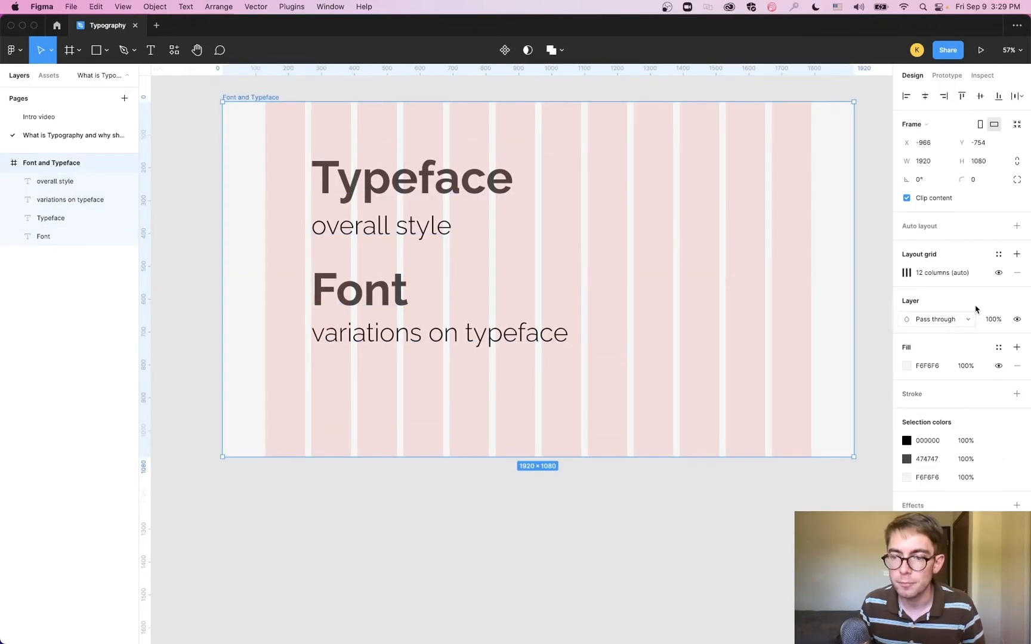
pyautogui.click(998, 273)
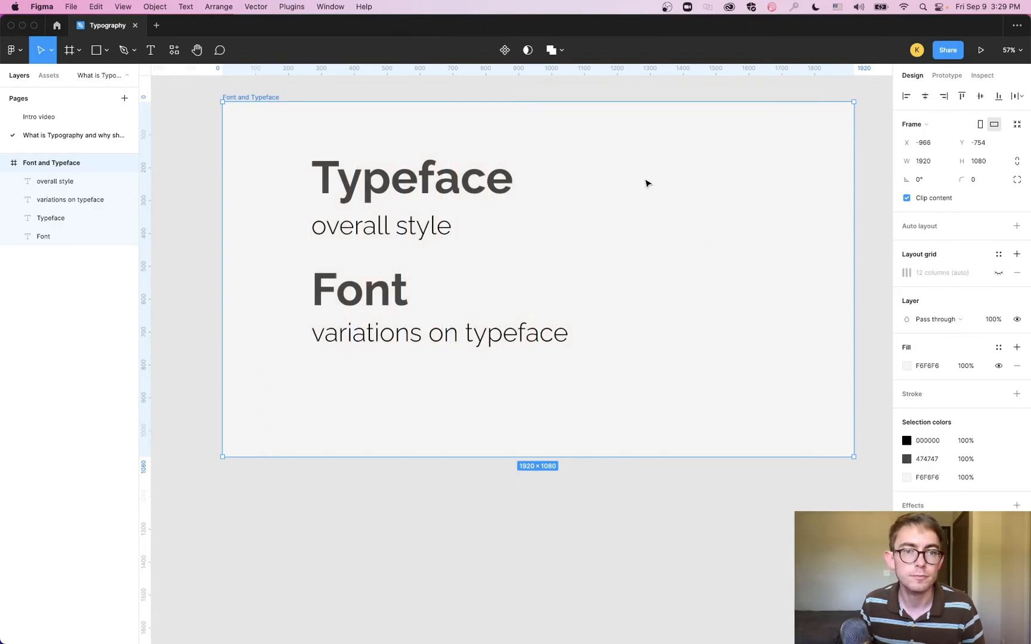
# Overlay a copy of the "Font" heading on "Typeface" at X 270, Y 148 to compare them, and delete the copy.
pyautogui.click(376, 294)
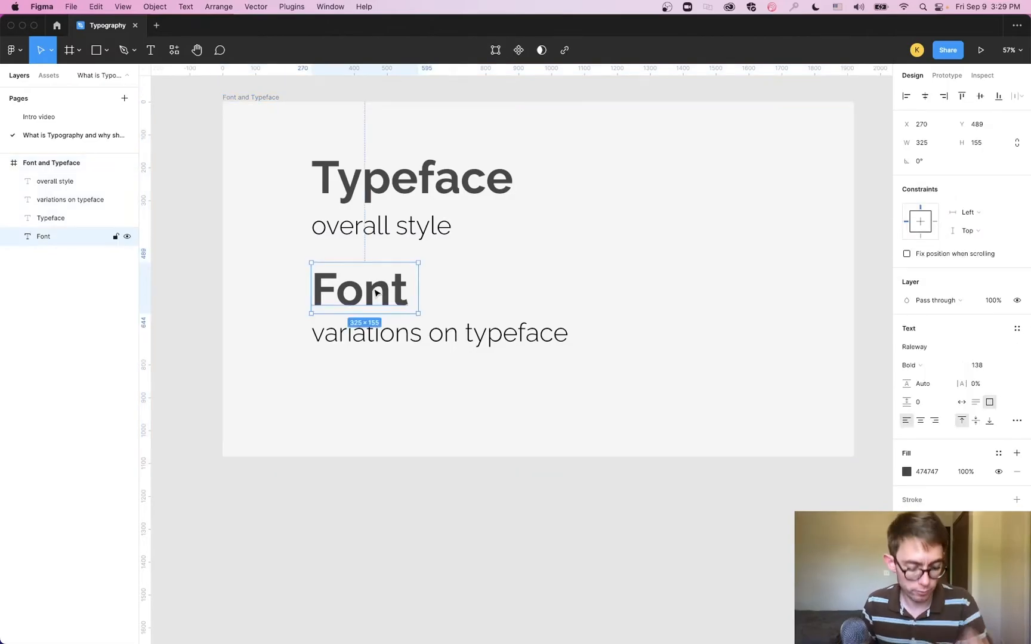
pyautogui.press('super+d')
pyautogui.moveTo(377, 292); pyautogui.dragTo(356, 176)
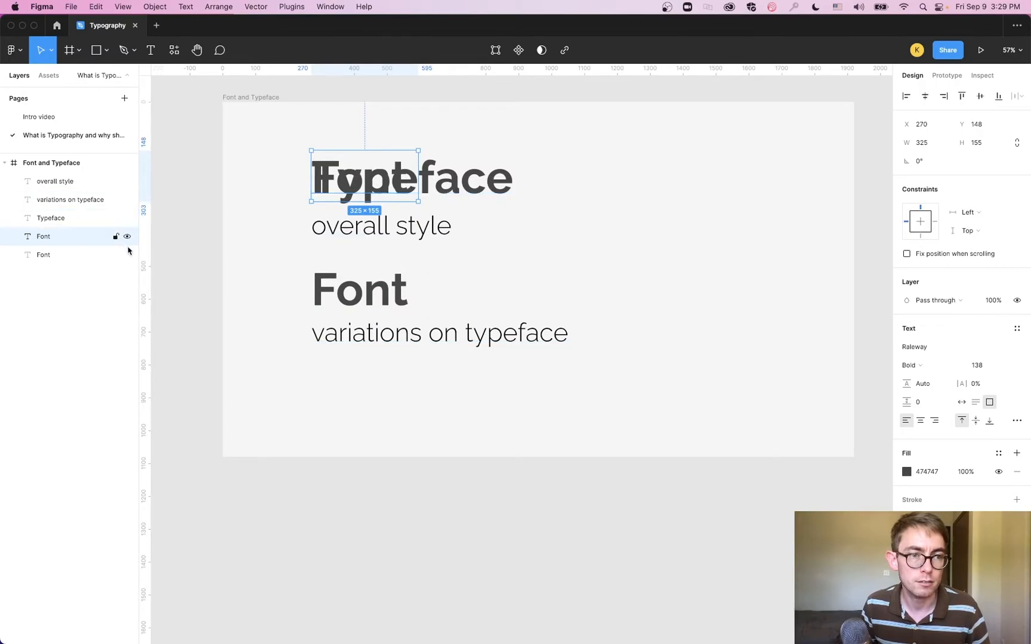
pyautogui.moveTo(365, 179); pyautogui.dragTo(366, 291)
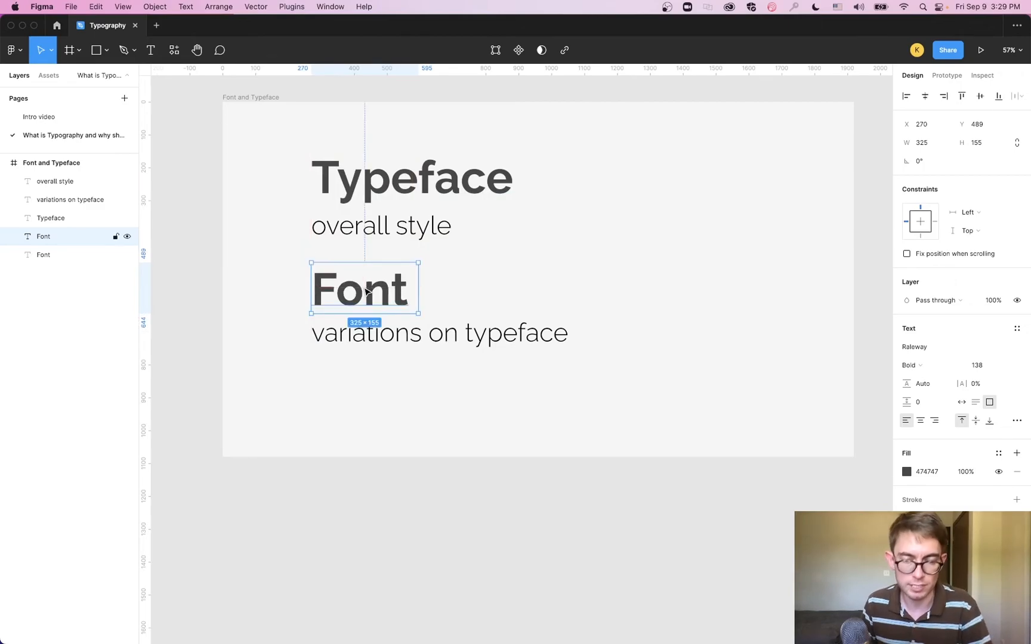
pyautogui.press('Delete')
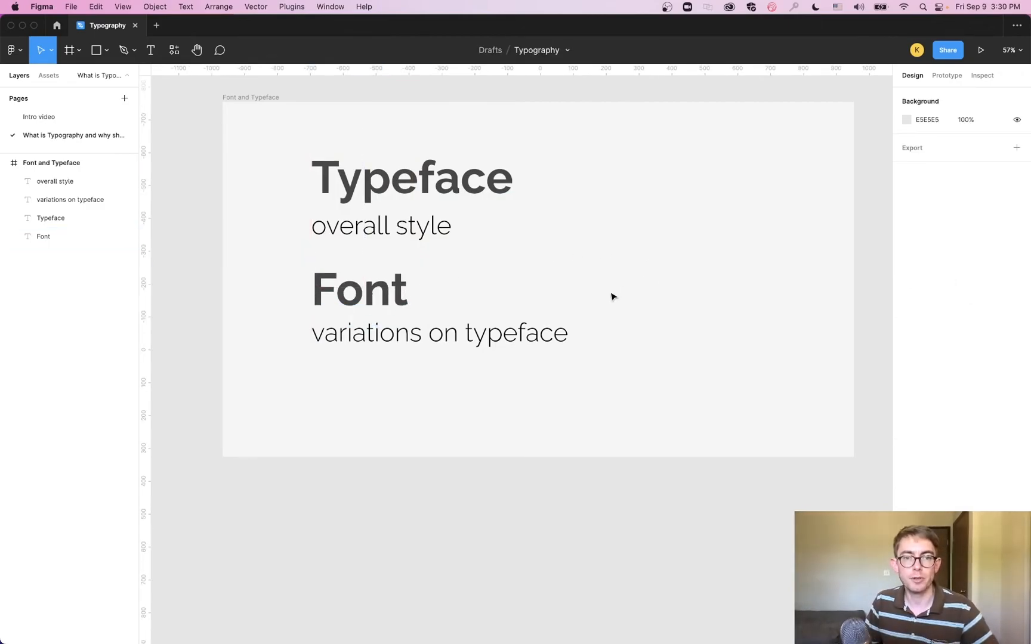
# Duplicate the "Font and Typeface" frame beside the original, at X 994, Y -754.
pyautogui.moveTo(667, 280); pyautogui.dragTo(603, 293)
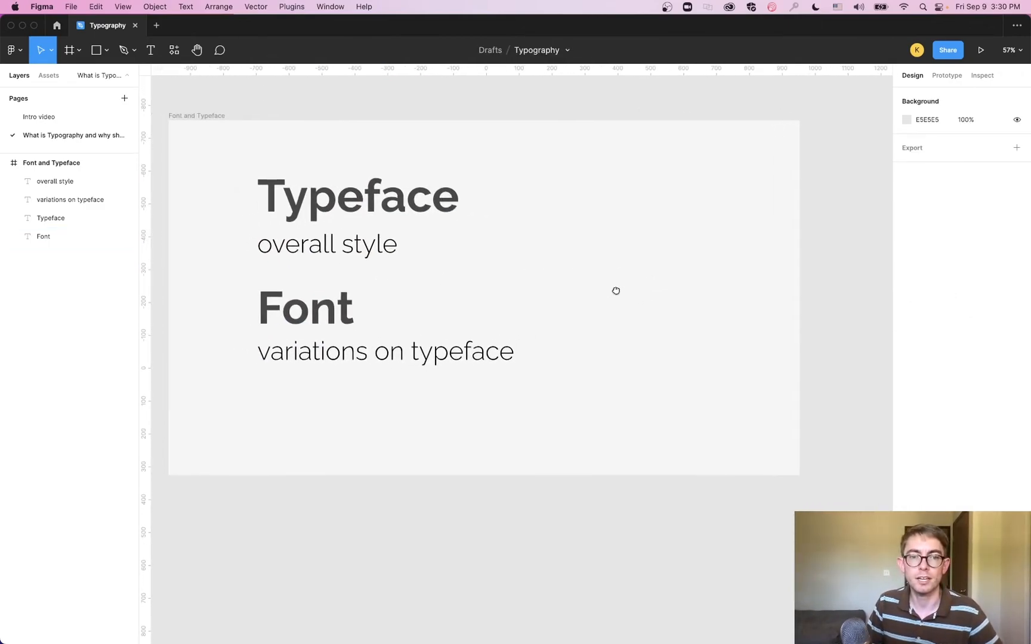
pyautogui.click(62, 169)
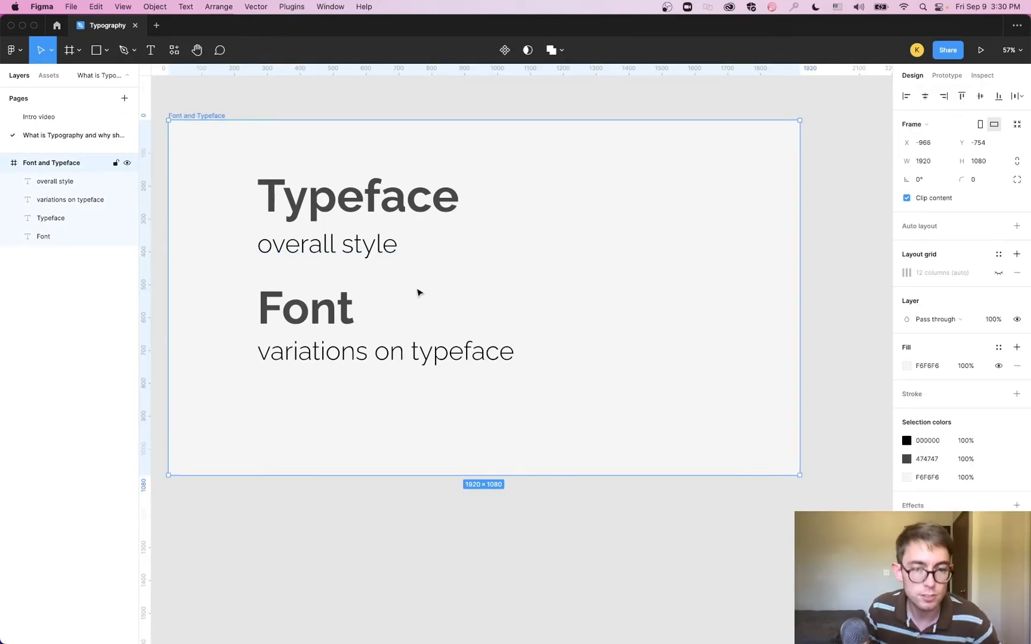
pyautogui.press('super+d')
pyautogui.scroll(-4, 484, 332)
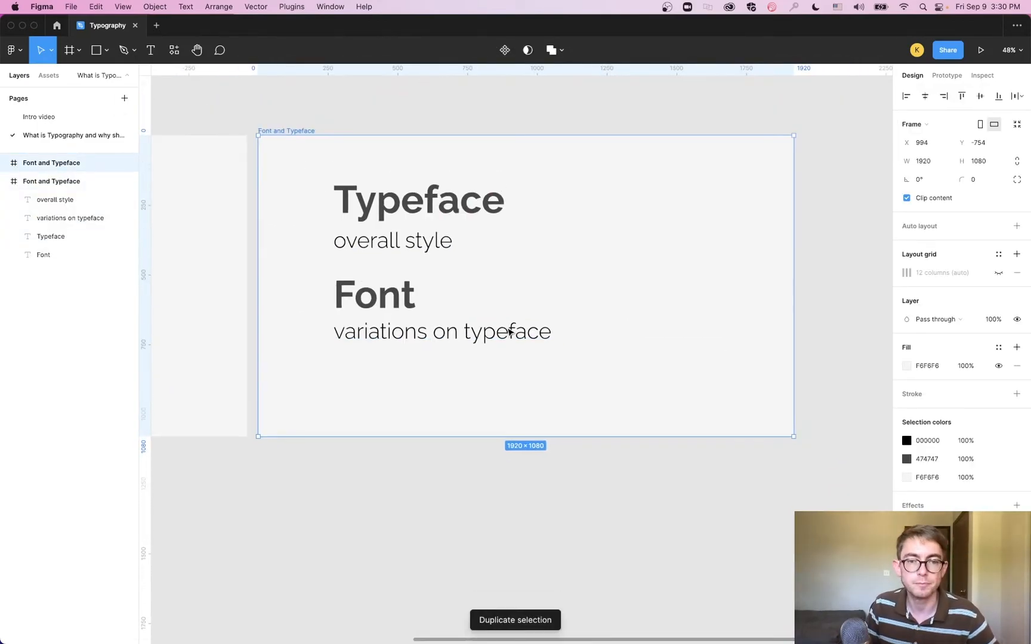
pyautogui.moveTo(448, 350); pyautogui.dragTo(443, 397)
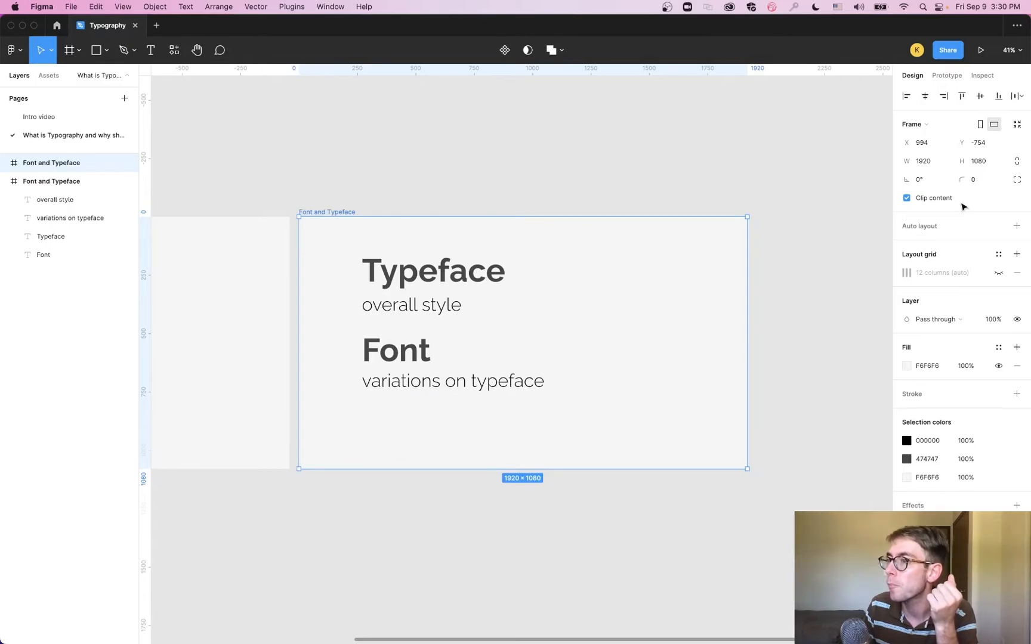
# Read the typeface and font examples in the "Typography video scripts" document in Firefox and return to the Figma design.
pyautogui.moveTo(728, 65); pyautogui.dragTo(482, 37)
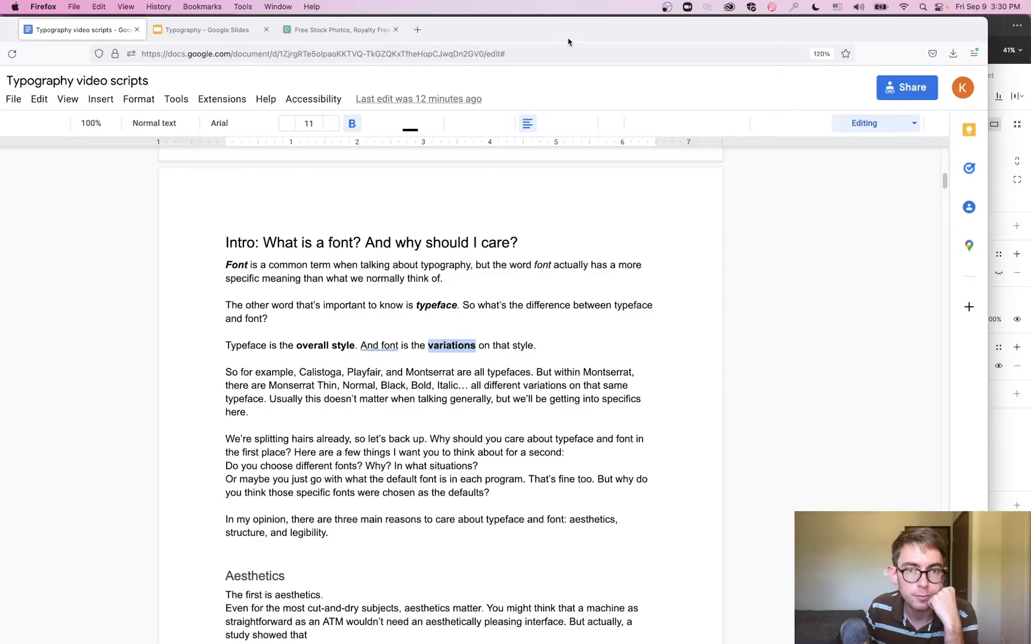
pyautogui.moveTo(569, 42); pyautogui.dragTo(1030, 44)
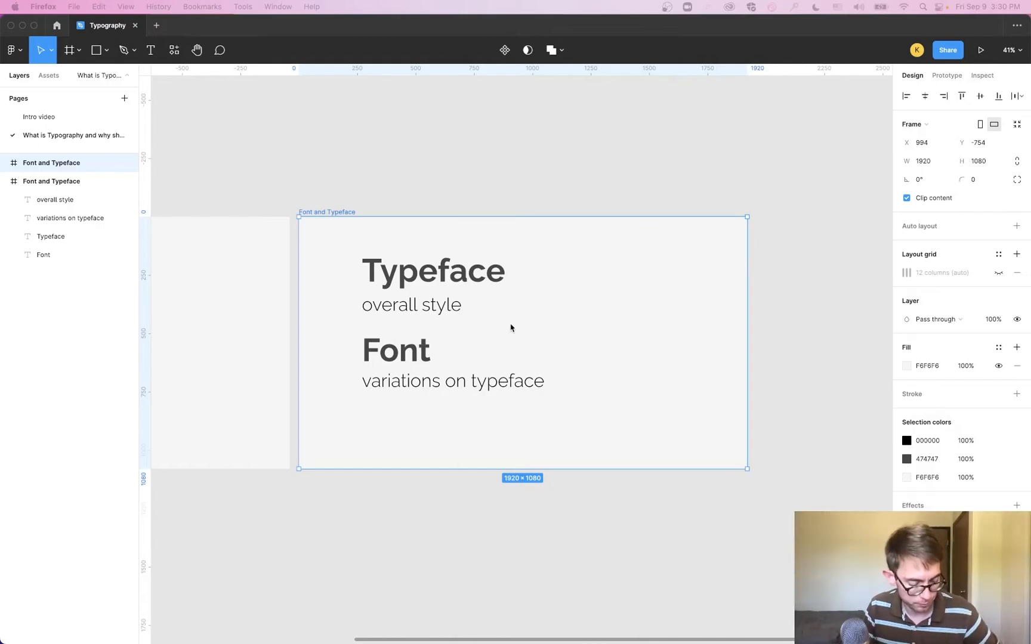
# In the duplicate frame, move the "Font" heading beside "Typeface" and delete both definition texts.
pyautogui.scroll(-1, 455, 340)
pyautogui.click(436, 286)
pyautogui.moveTo(411, 352); pyautogui.dragTo(574, 280)
pyautogui.click(484, 382)
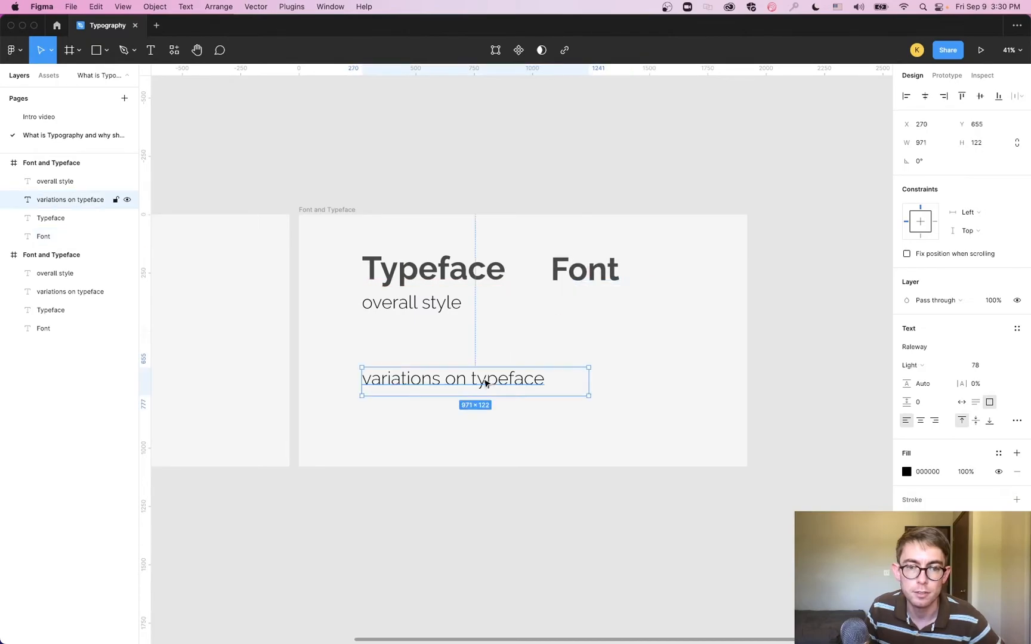
pyautogui.keyDown('shift'); pyautogui.click(435, 310); pyautogui.keyUp('shift')
pyautogui.press('Delete')
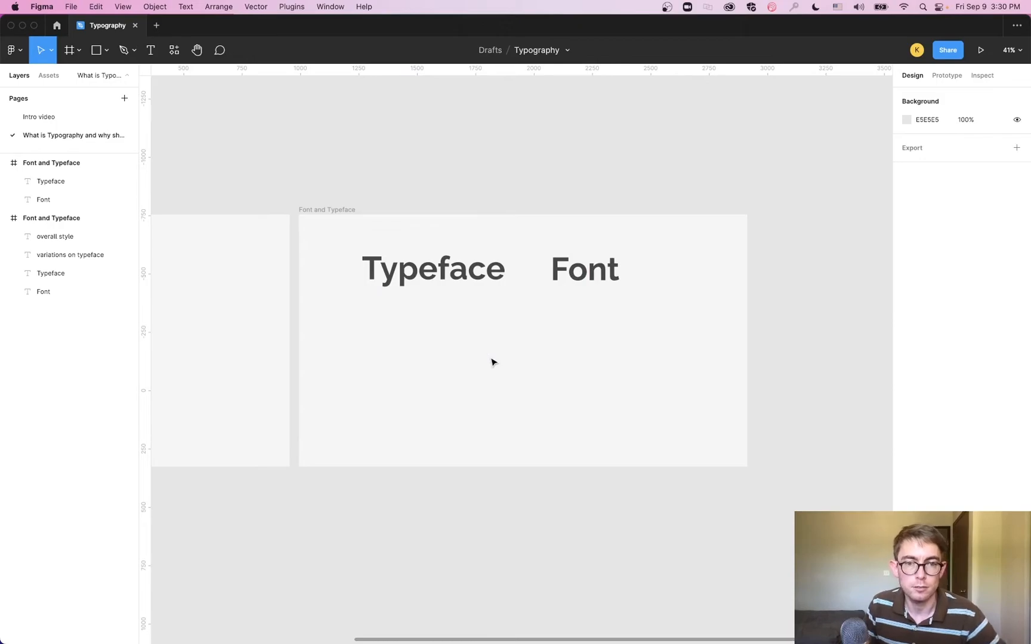
# Using the duplicate frame's 12-column layout grid, align the "Font" heading with the start of the eighth column and hide the grid.
pyautogui.click(352, 210)
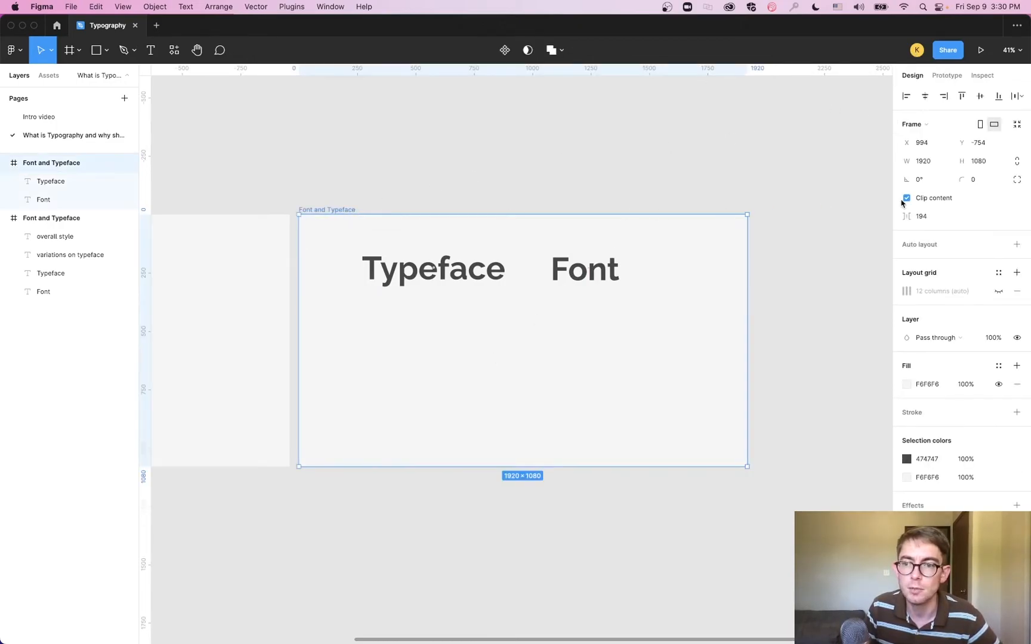
pyautogui.click(998, 292)
pyautogui.hotkey('shift', 'Right')
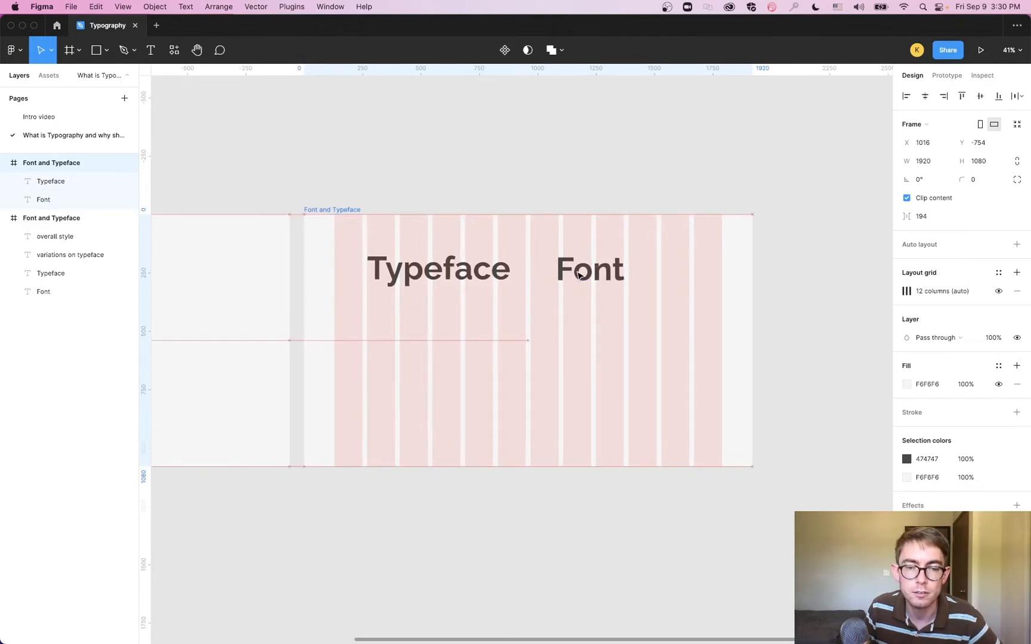
pyautogui.hotkey('shift', 'Left')
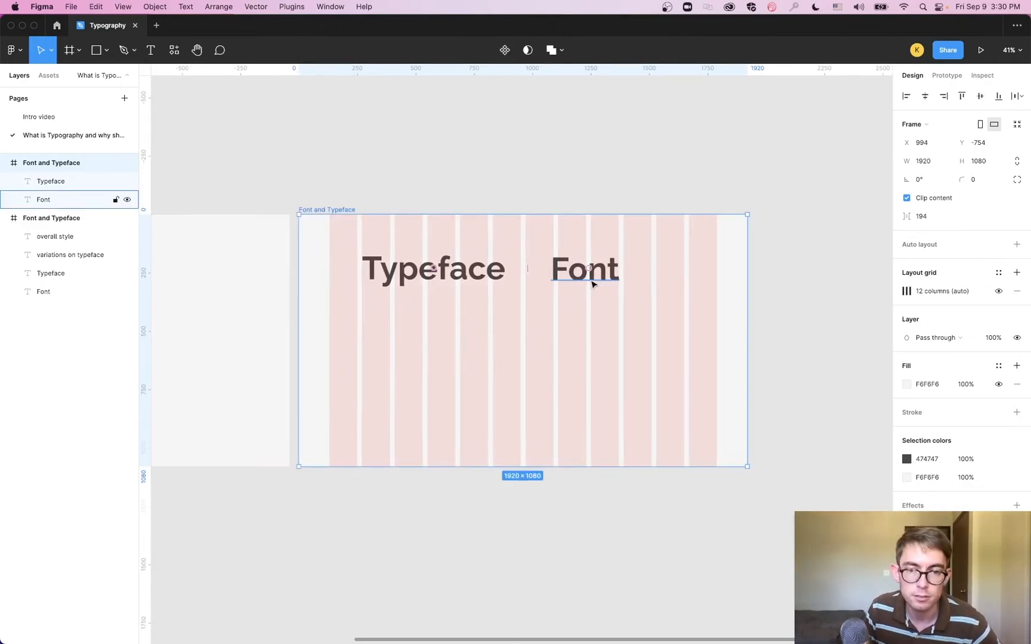
pyautogui.click(581, 276)
pyautogui.moveTo(579, 273); pyautogui.dragTo(588, 276)
pyautogui.click(639, 191)
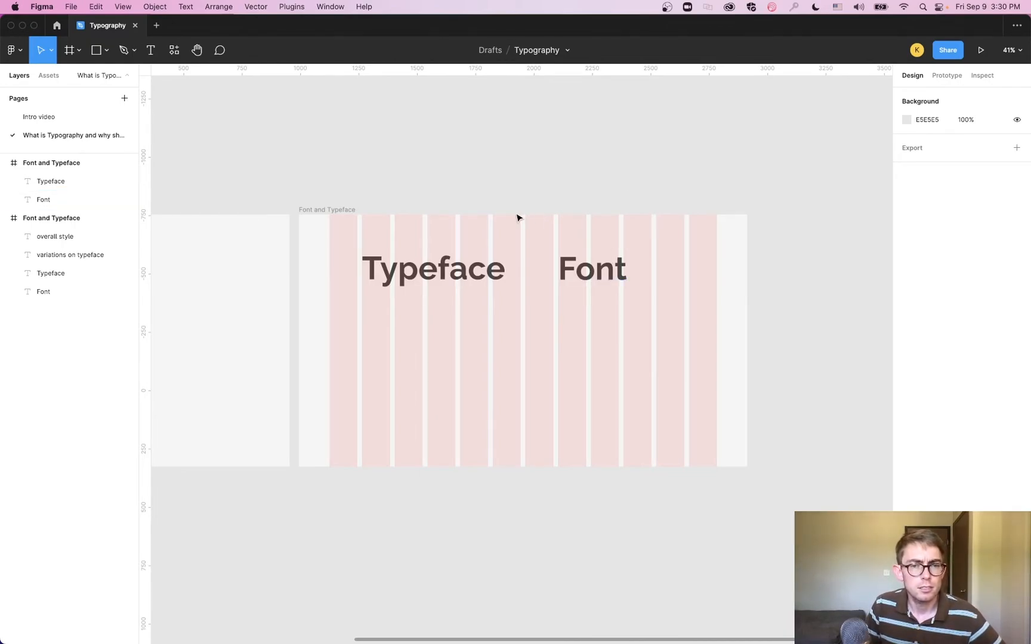
pyautogui.click(332, 211)
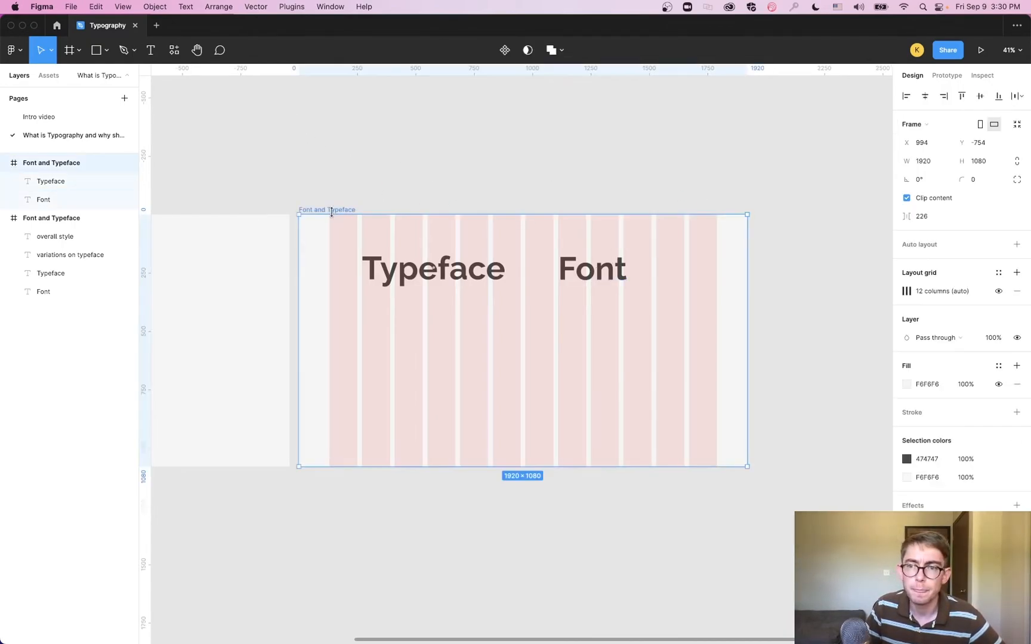
pyautogui.click(998, 291)
pyautogui.click(486, 178)
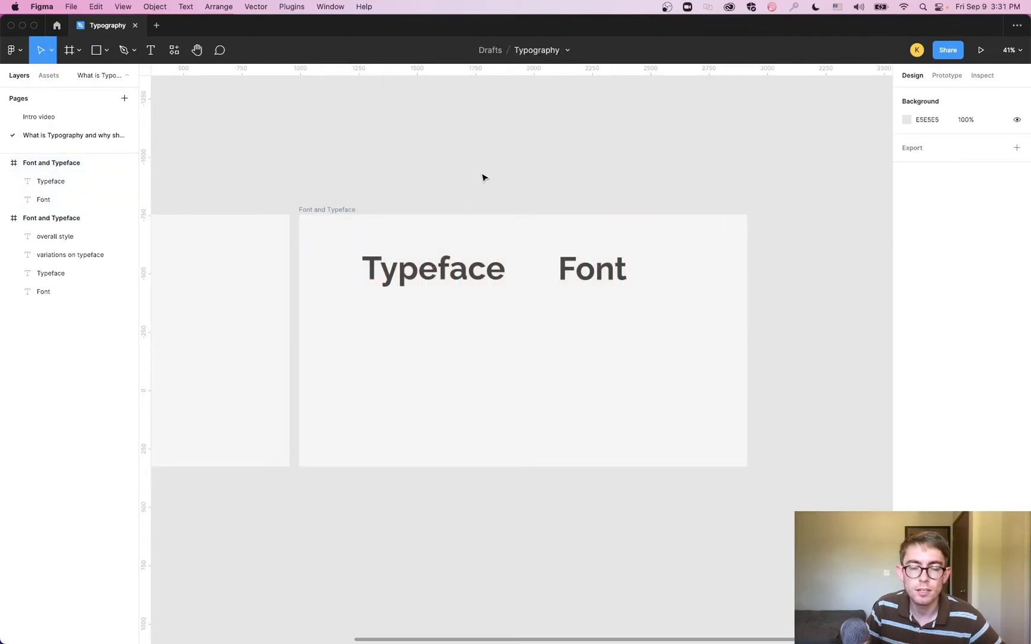
# Add a text box about 988 × 337 under "Typeface" listing Calistoga, Playfair and Montserrat on separate lines.
pyautogui.click(150, 50)
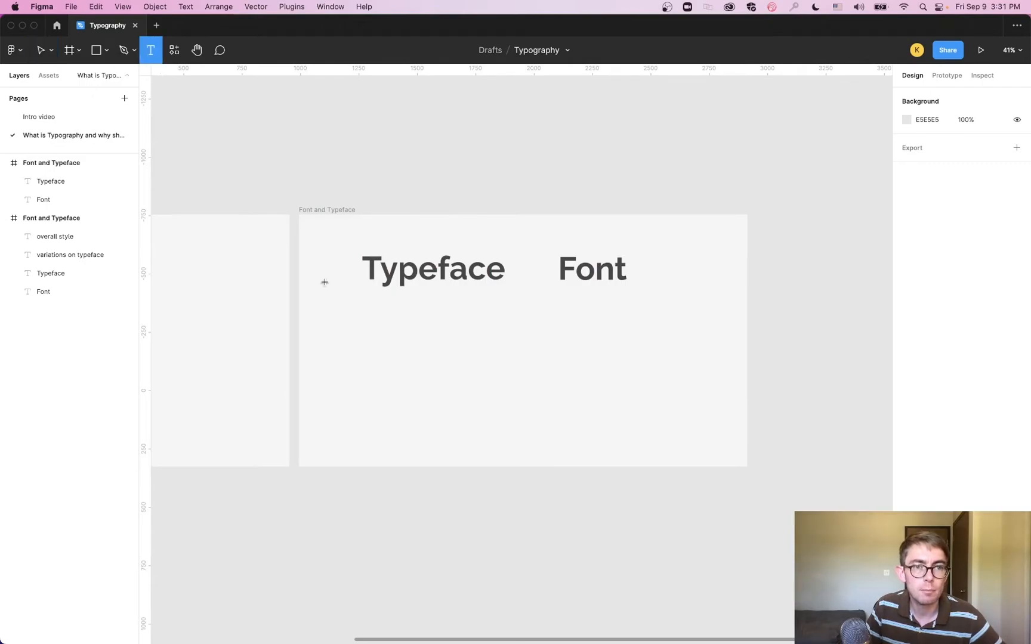
pyautogui.moveTo(531, 380); pyautogui.dragTo(363, 304)
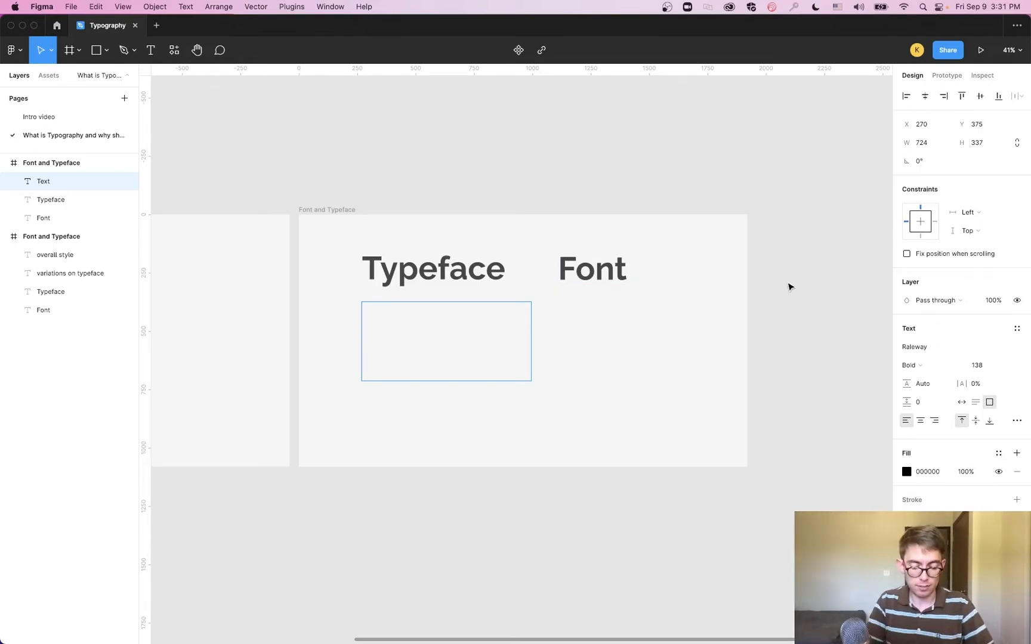
pyautogui.write('Calistoga')
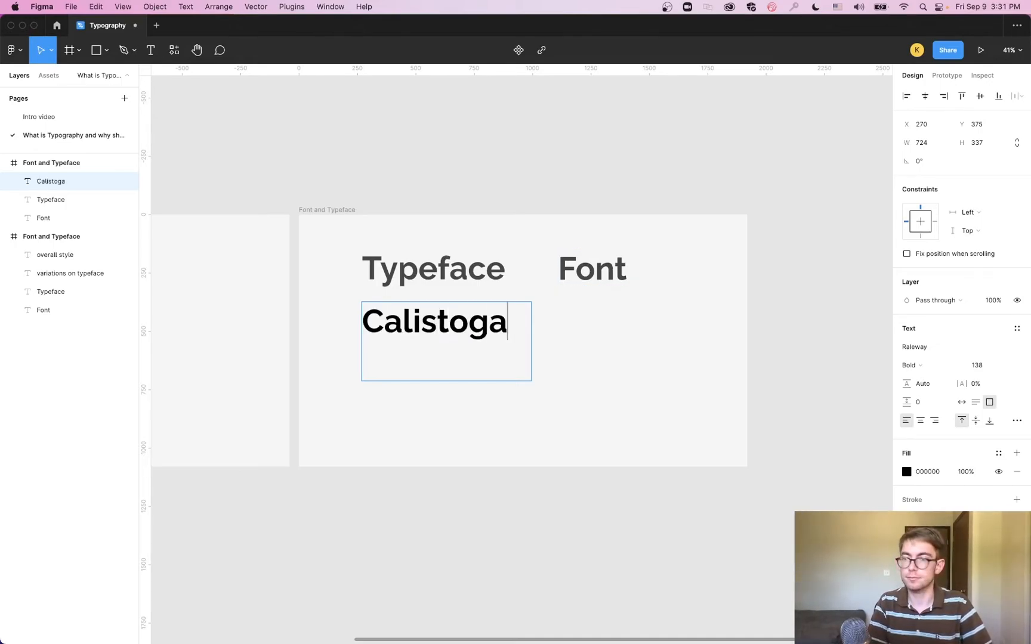
pyautogui.write(' Play')
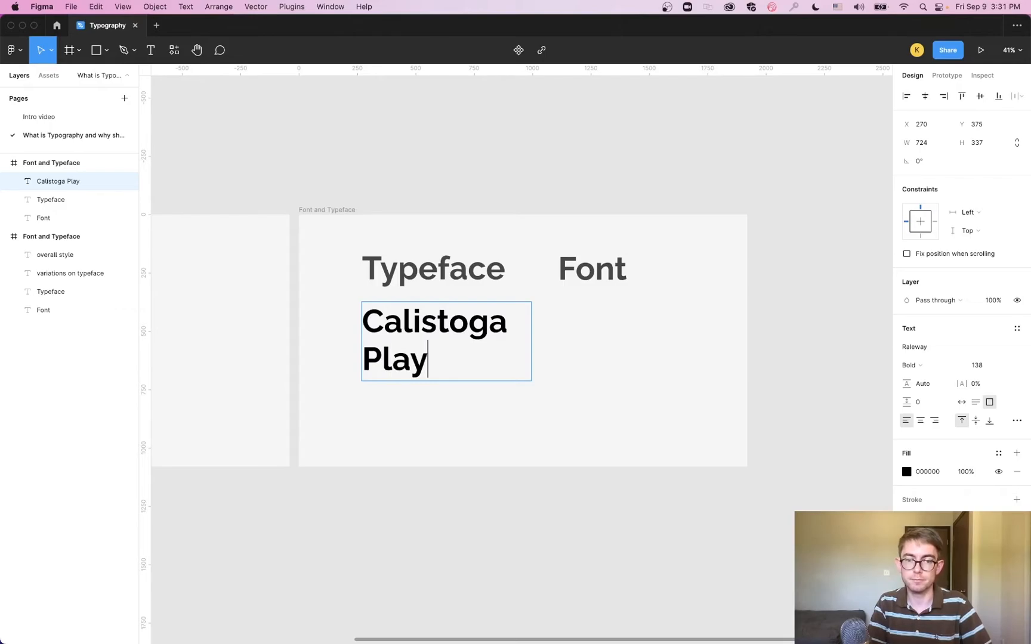
pyautogui.write('fair Montserra')
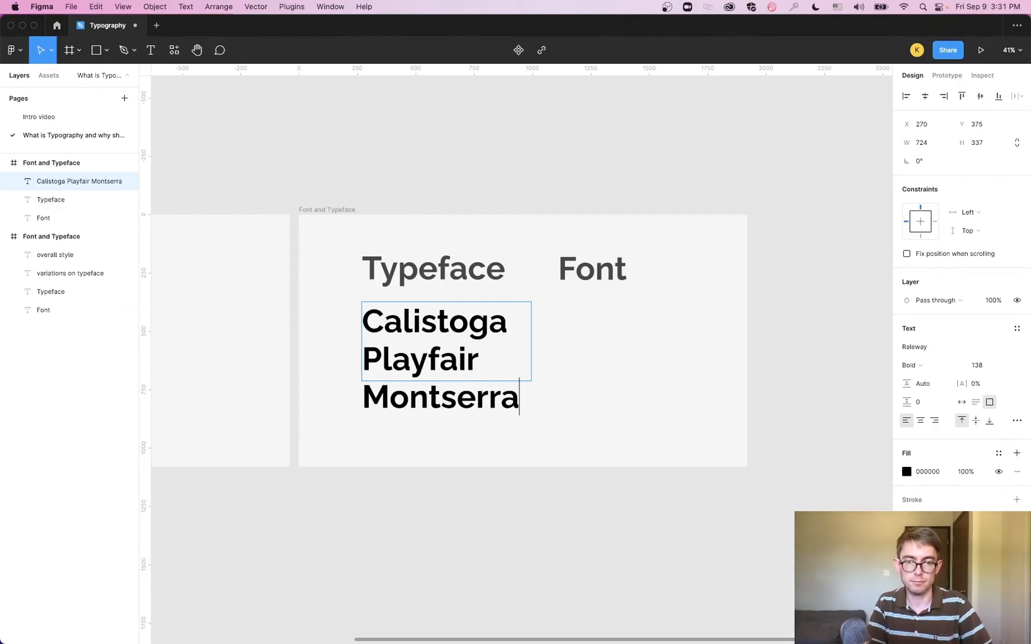
pyautogui.write('t')
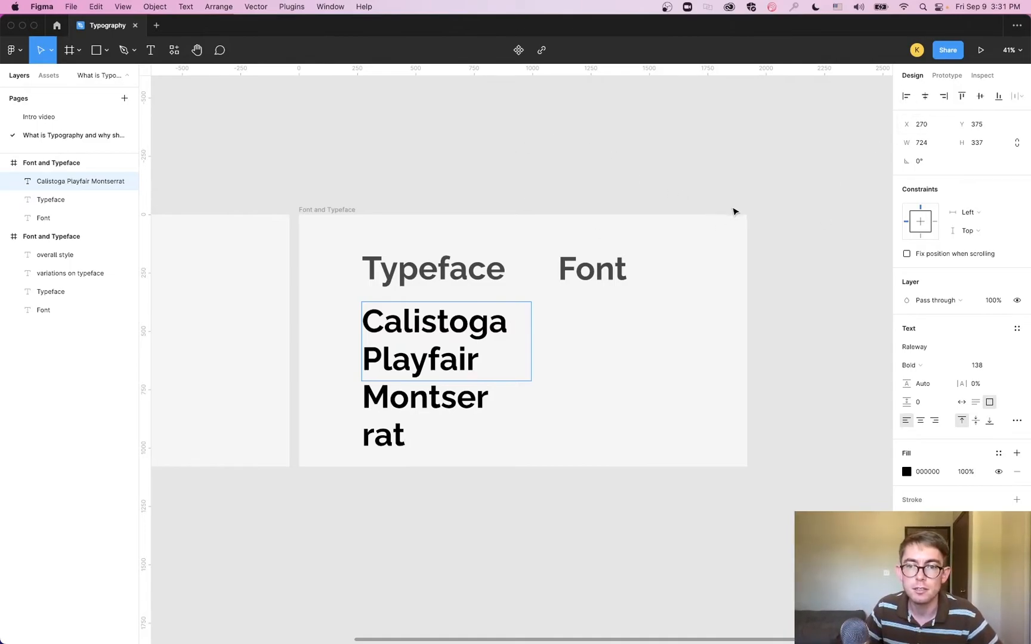
pyautogui.press('Escape')
pyautogui.moveTo(531, 341); pyautogui.dragTo(592, 338)
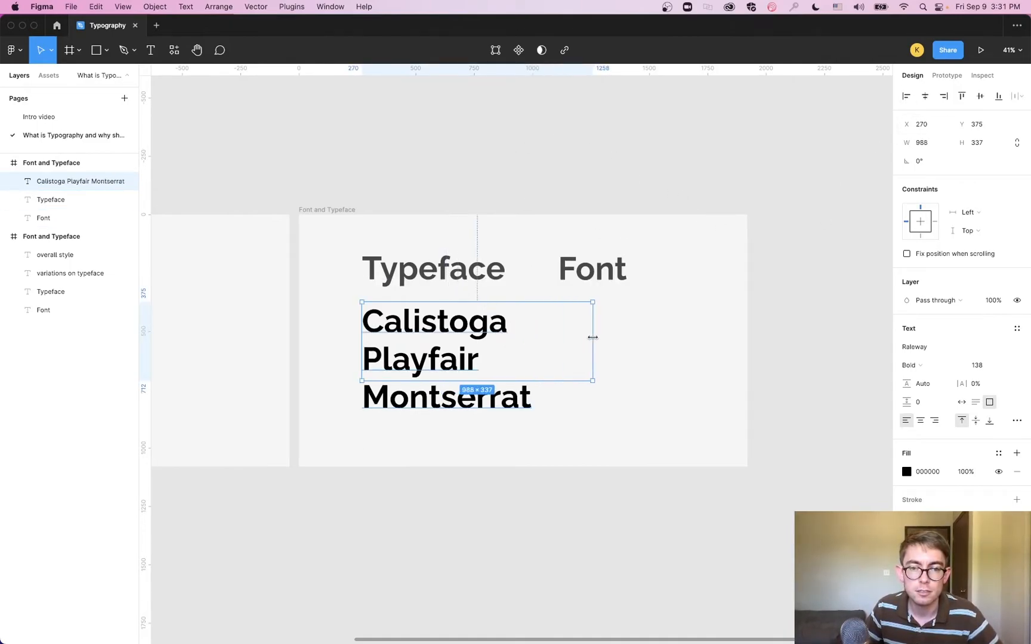
# Set the font size of the whole typeface list to 78.
pyautogui.doubleClick(450, 320)
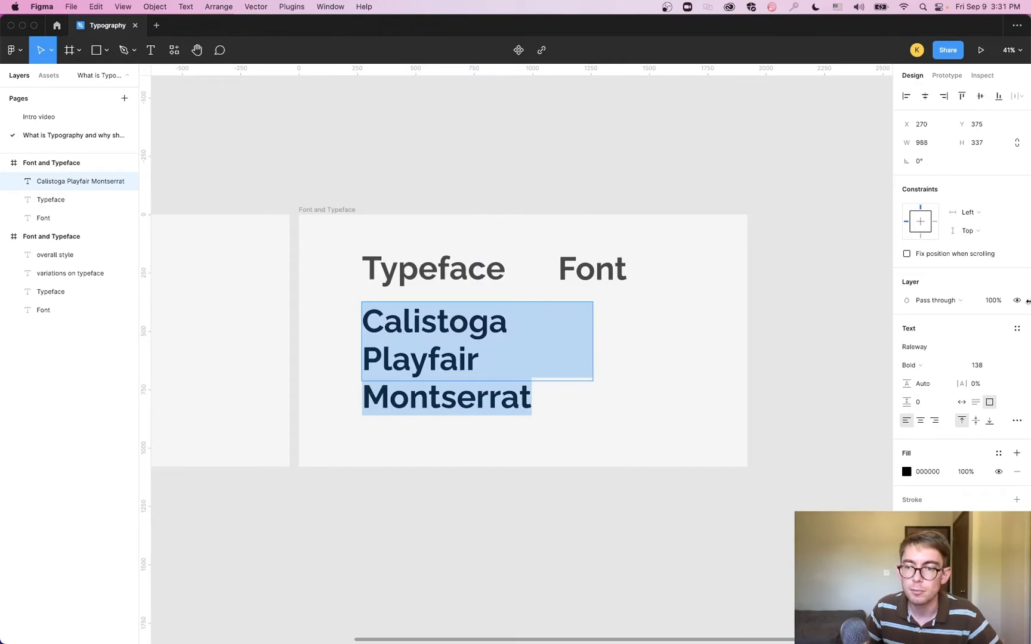
pyautogui.click(989, 365)
pyautogui.write('118')
pyautogui.press('Return')
pyautogui.hotkey('shift', 'Down')
pyautogui.hotkey('shift', 'Down')
pyautogui.hotkey('shift', 'Down')
pyautogui.hotkey('shift', 'Down')
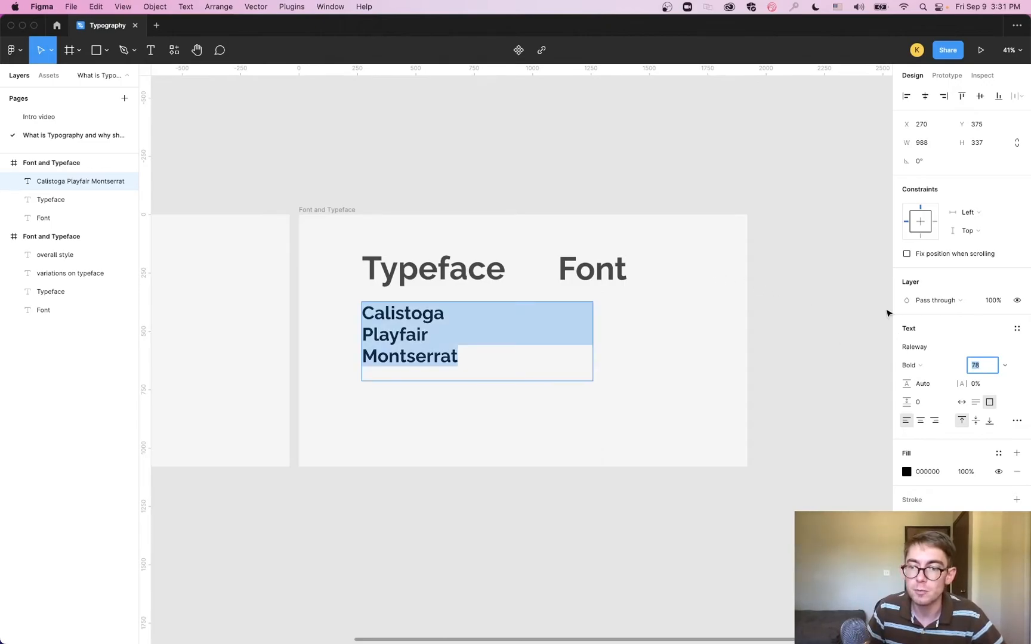
# Set the whole typeface list in the Calistoga font.
pyautogui.click(913, 347)
pyautogui.write('K')
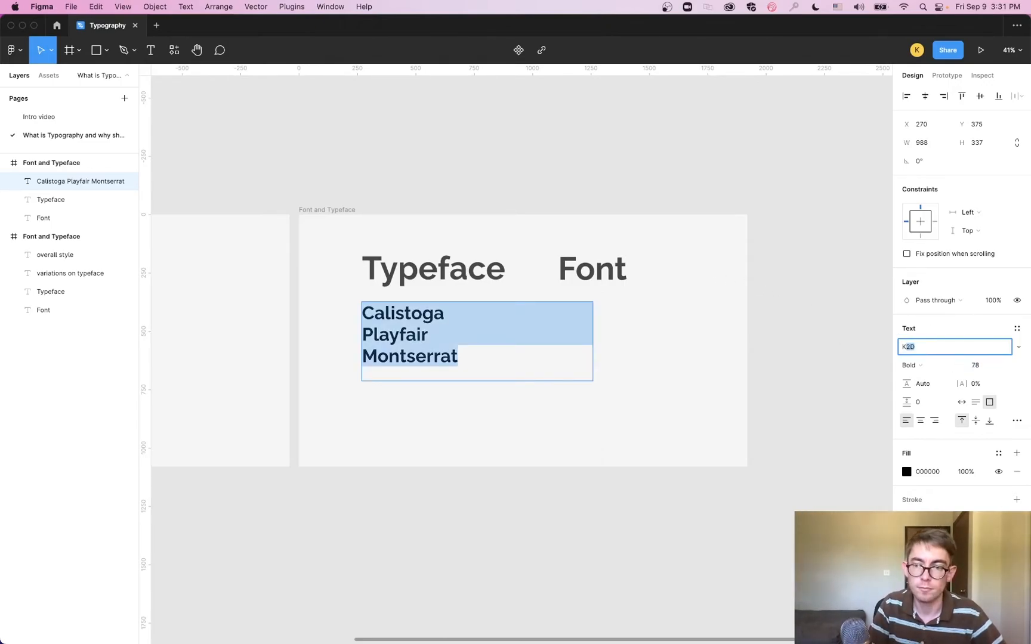
pyautogui.press('BackSpace')
pyautogui.write('Calistoga')
pyautogui.press('Return')
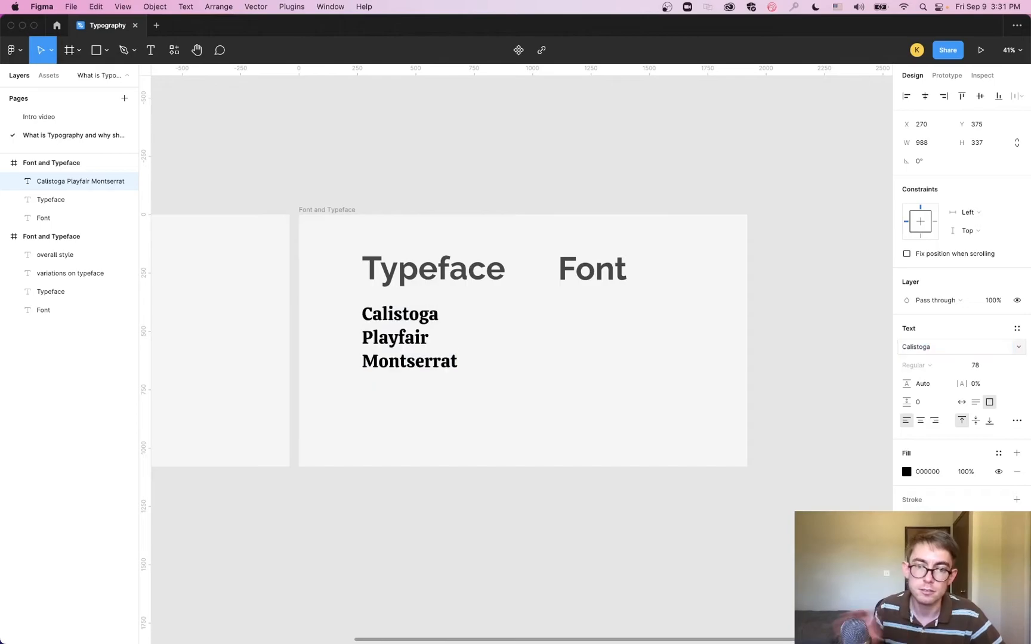
# Set the word "Playfair" in the Playfair Display font.
pyautogui.doubleClick(378, 341)
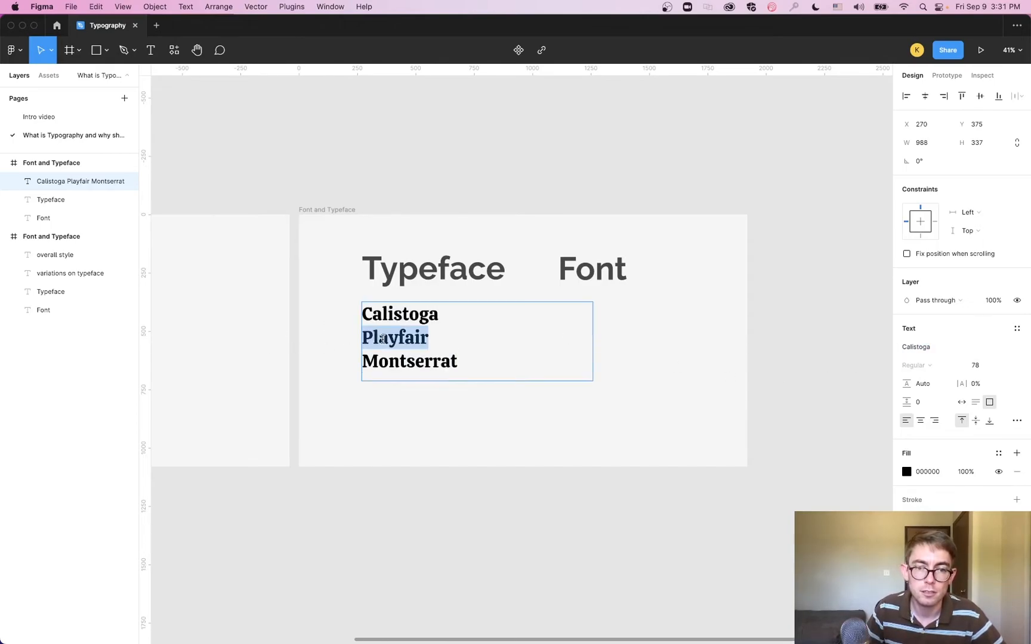
pyautogui.click(925, 347)
pyautogui.write('Playfa')
pyautogui.press('Return')
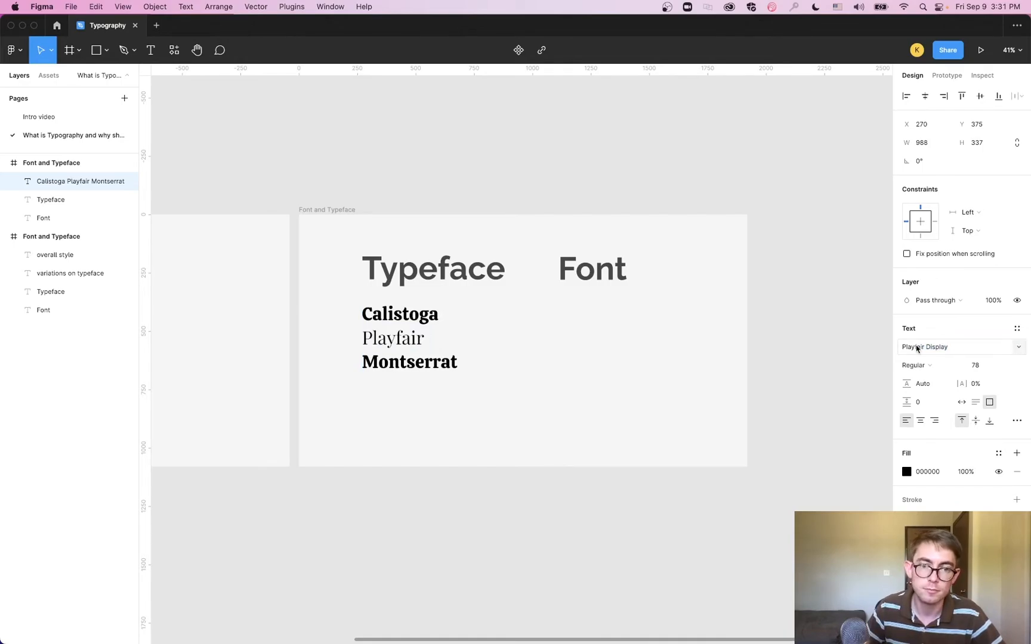
# Set the word "Montserrat" in the Montserrat font and finish editing the list.
pyautogui.doubleClick(419, 356)
pyautogui.click(921, 349)
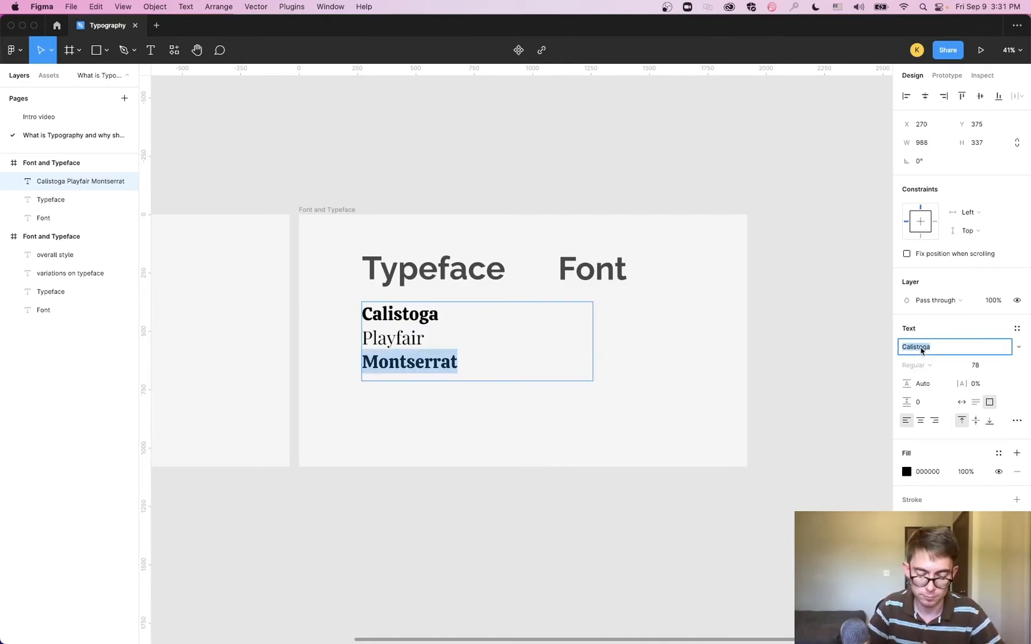
pyautogui.write('Monste')
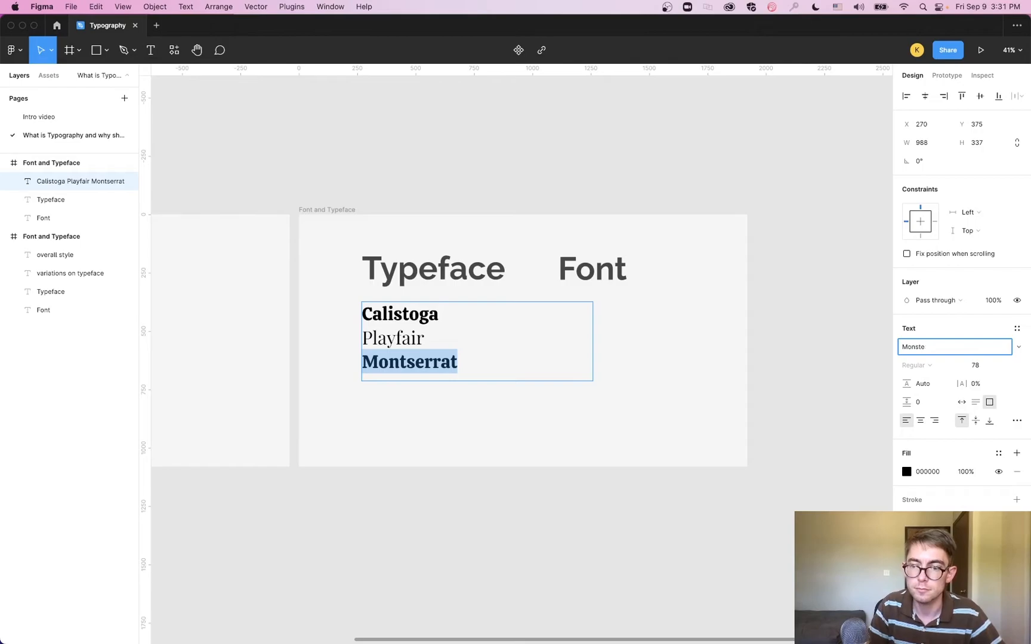
pyautogui.write('rserra')
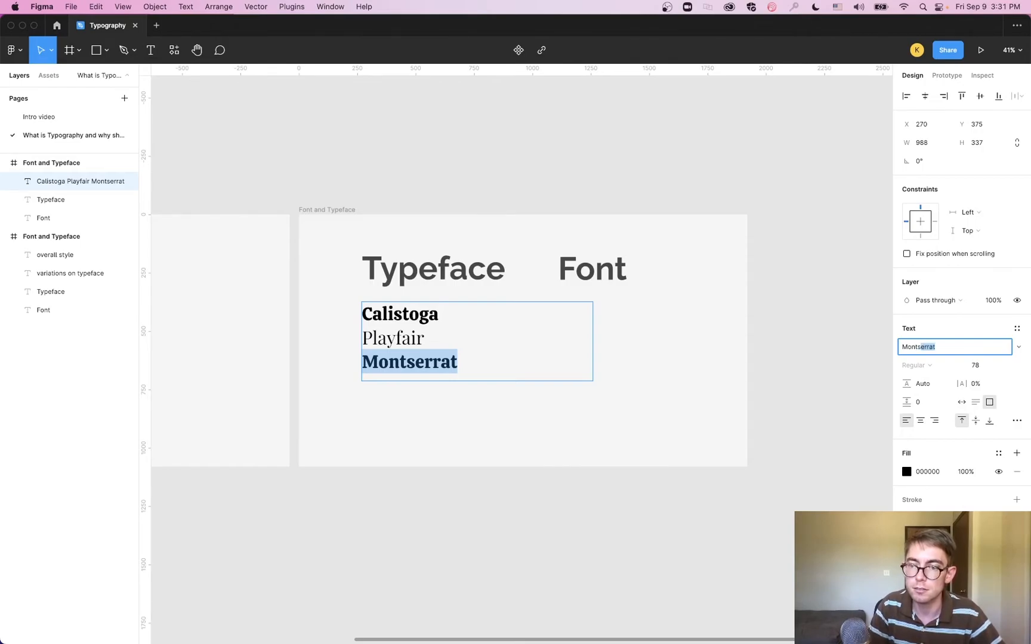
pyautogui.press('Return')
pyautogui.press('Escape')
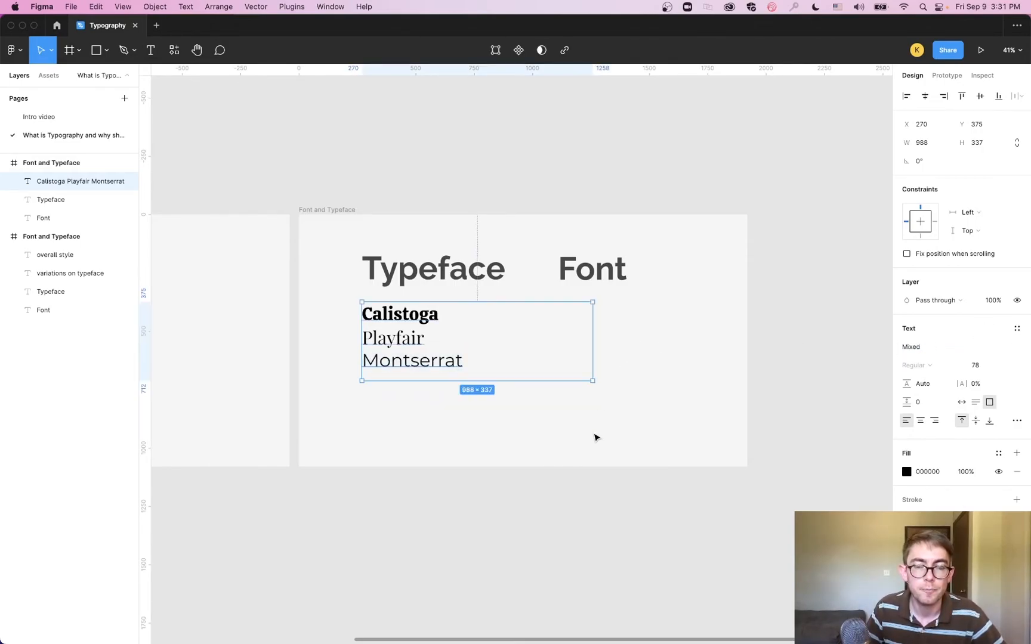
pyautogui.click(727, 453)
# Place a copy of the typeface list under "Font" at about X 1110, Y 361, and keep only the "Montserrat" line.
pyautogui.click(416, 361)
pyautogui.press('super+d')
pyautogui.moveTo(424, 360); pyautogui.dragTo(570, 302)
pyautogui.doubleClick(610, 354)
pyautogui.click(622, 339)
pyautogui.press('BackSpace')
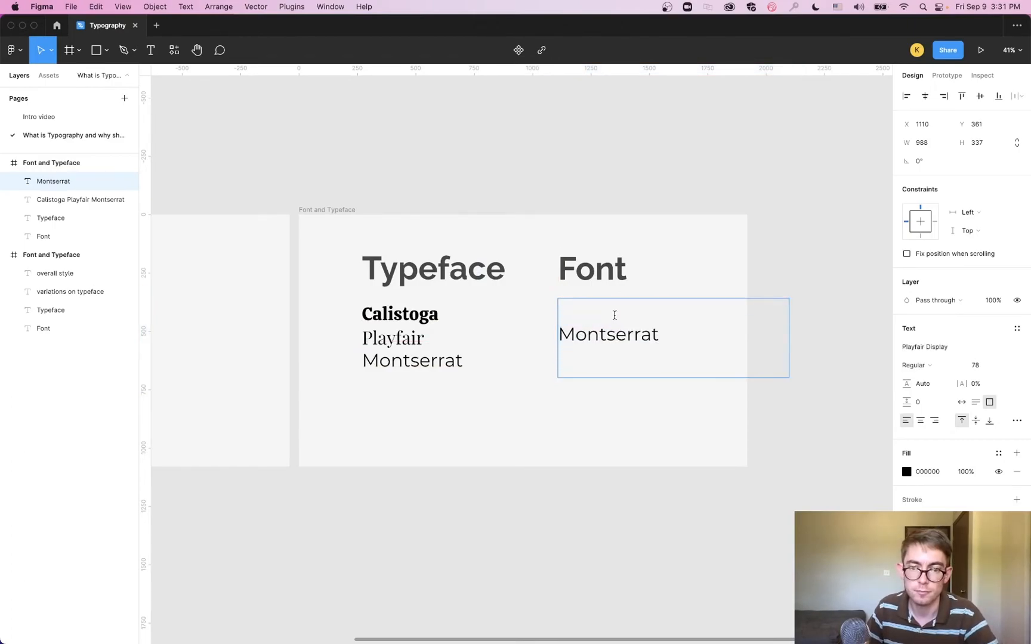
pyautogui.press('Delete')
# Add the lines Normal, Black, Bold and Italic below "Montserrat" under "Font", and extend the text box to about 504 high.
pyautogui.click(665, 309)
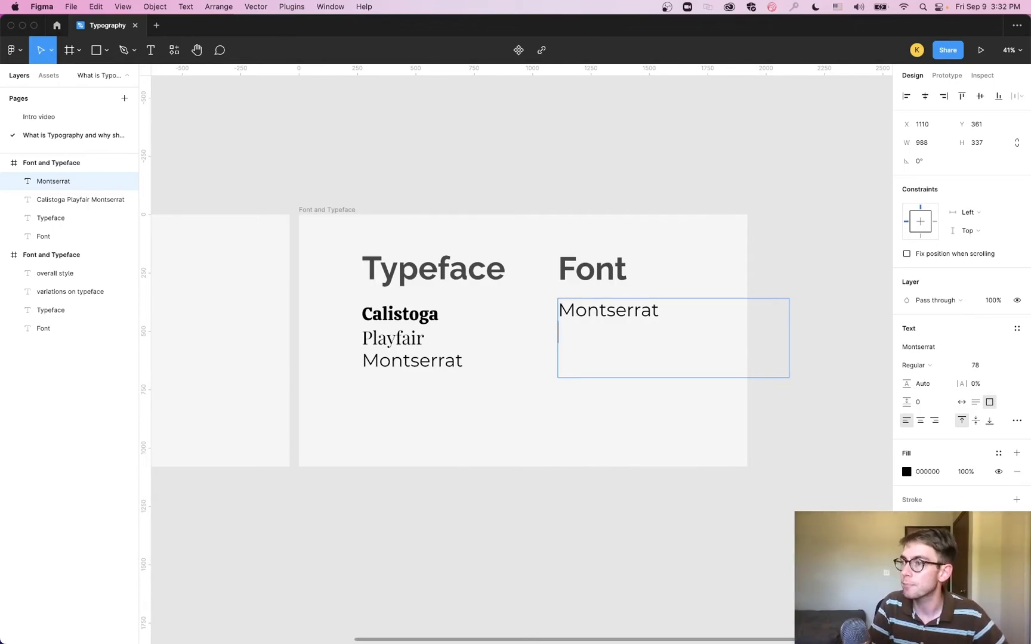
pyautogui.press('Return')
pyautogui.write('Mons')
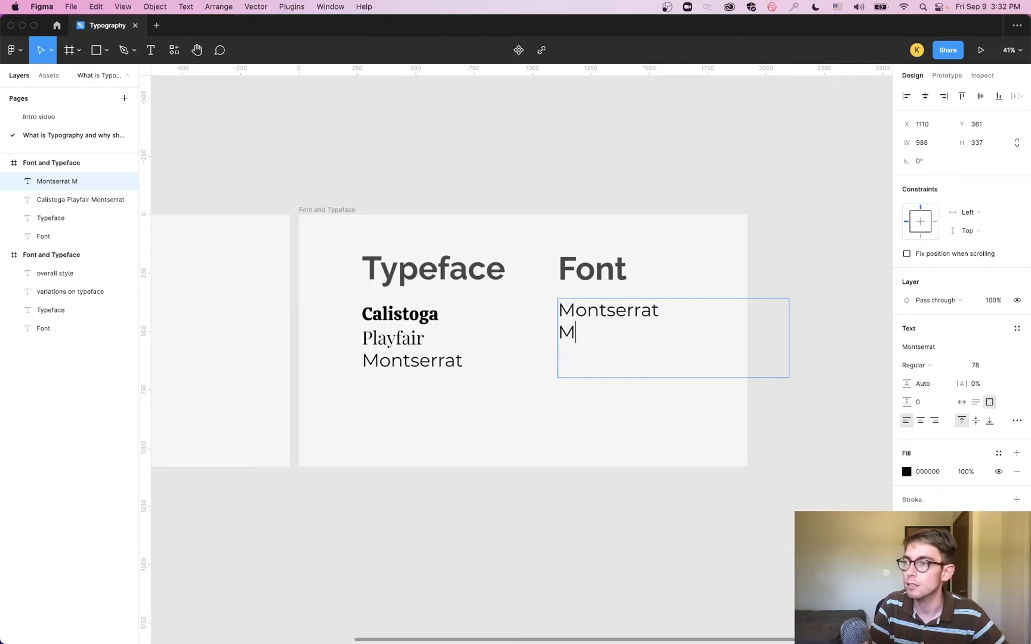
pyautogui.press('BackSpace')
pyautogui.press('BackSpace')
pyautogui.press('BackSpace')
pyautogui.press('BackSpace')
pyautogui.write('N')
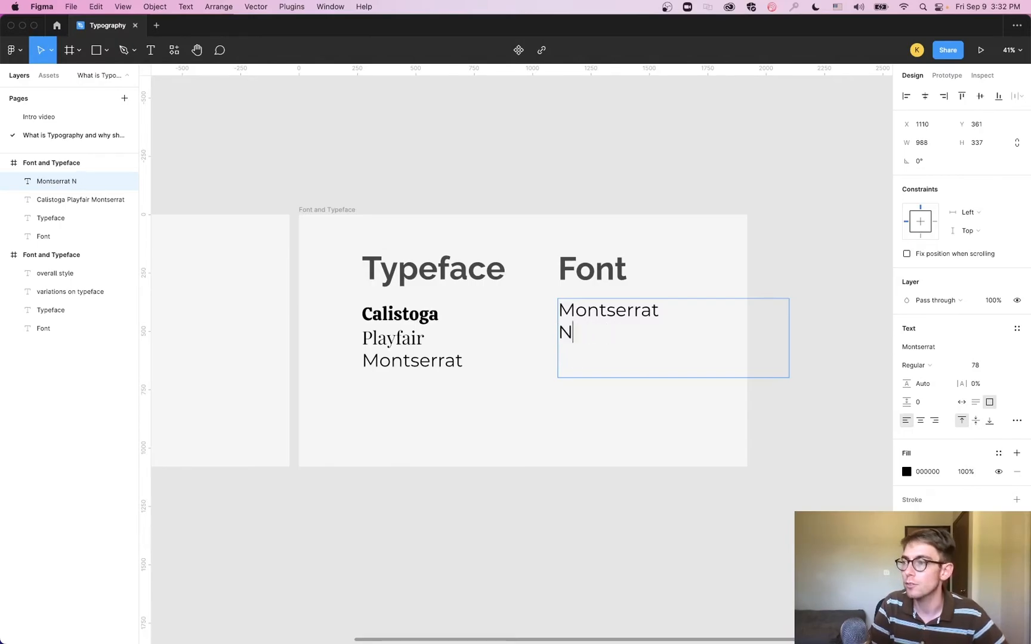
pyautogui.write('ormal Black')
pyautogui.press('Return')
pyautogui.write('Bold')
pyautogui.press('Return')
pyautogui.write('Italic')
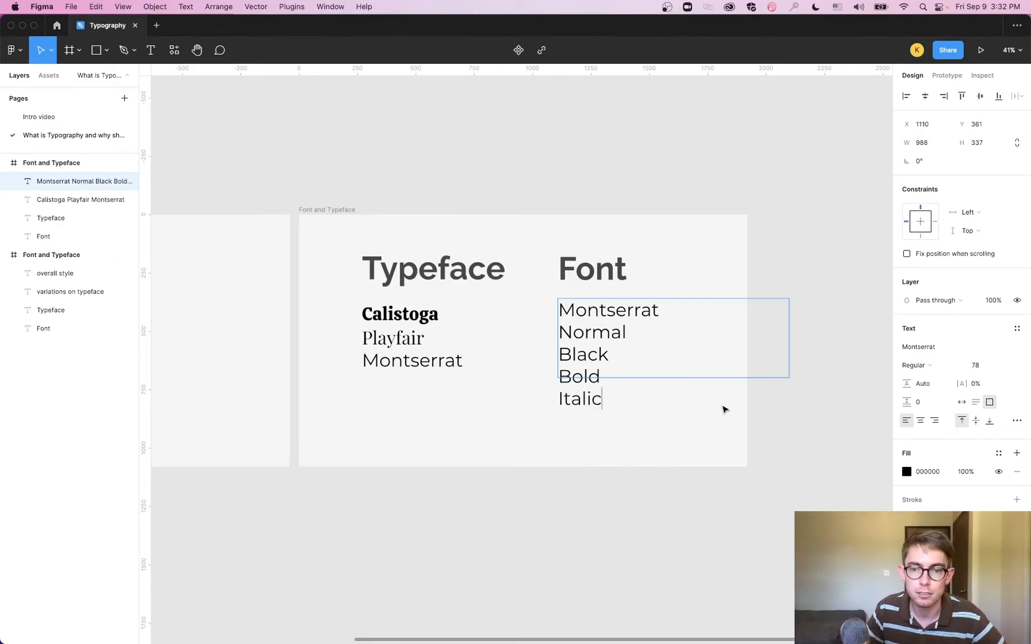
pyautogui.press('Escape')
pyautogui.moveTo(700, 380); pyautogui.dragTo(699, 416)
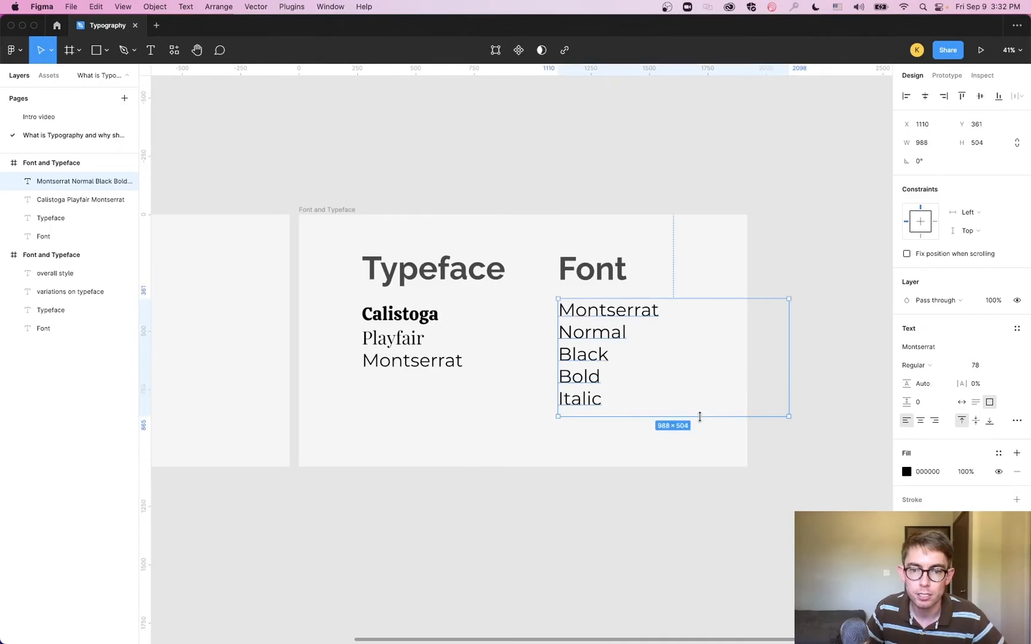
# Replace the "Montserrat" line in the list under "Font" with "Thin".
pyautogui.doubleClick(607, 311)
pyautogui.click(606, 311)
pyautogui.doubleClick(607, 311)
pyautogui.click(666, 313)
pyautogui.doubleClick(607, 314)
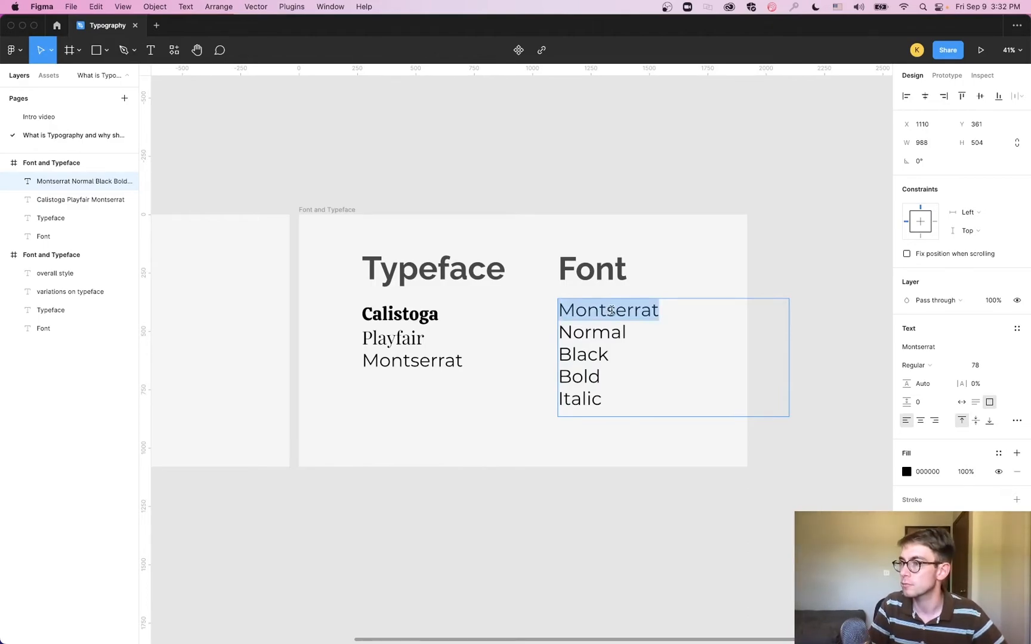
pyautogui.write('Thin')
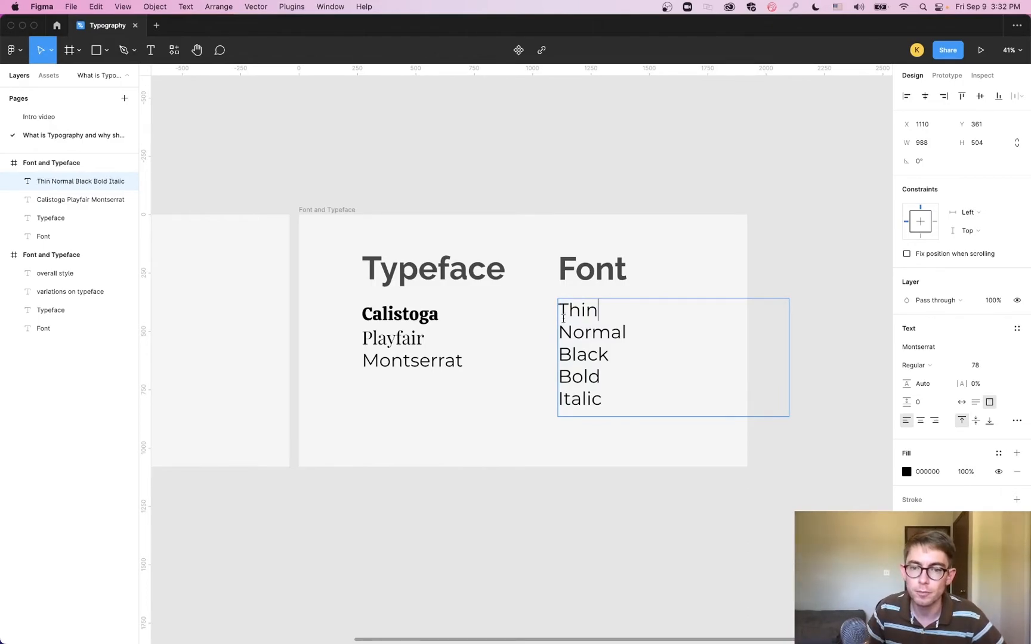
# Set the word "Thin" under "Font" to the Thin weight and keep "Normal" at Regular.
pyautogui.doubleClick(577, 309)
pyautogui.click(933, 366)
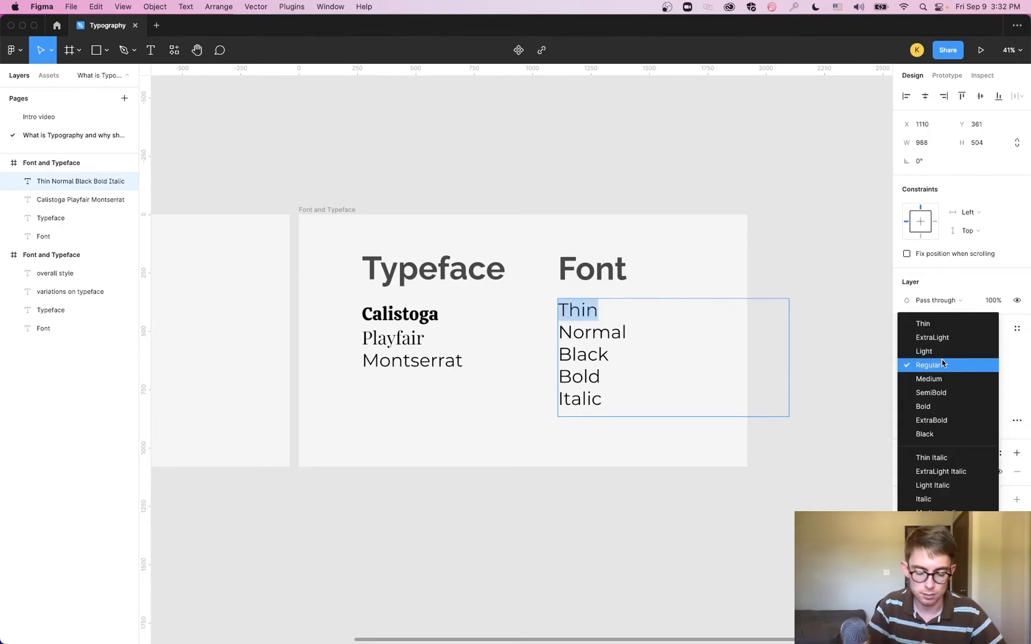
pyautogui.press('Return')
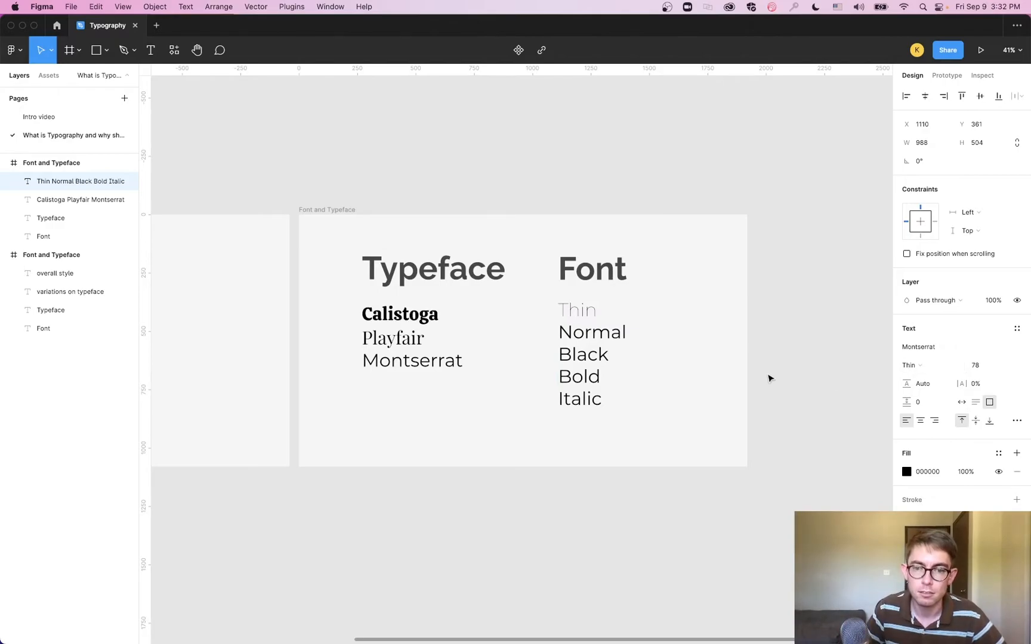
pyautogui.doubleClick(599, 332)
pyautogui.click(934, 365)
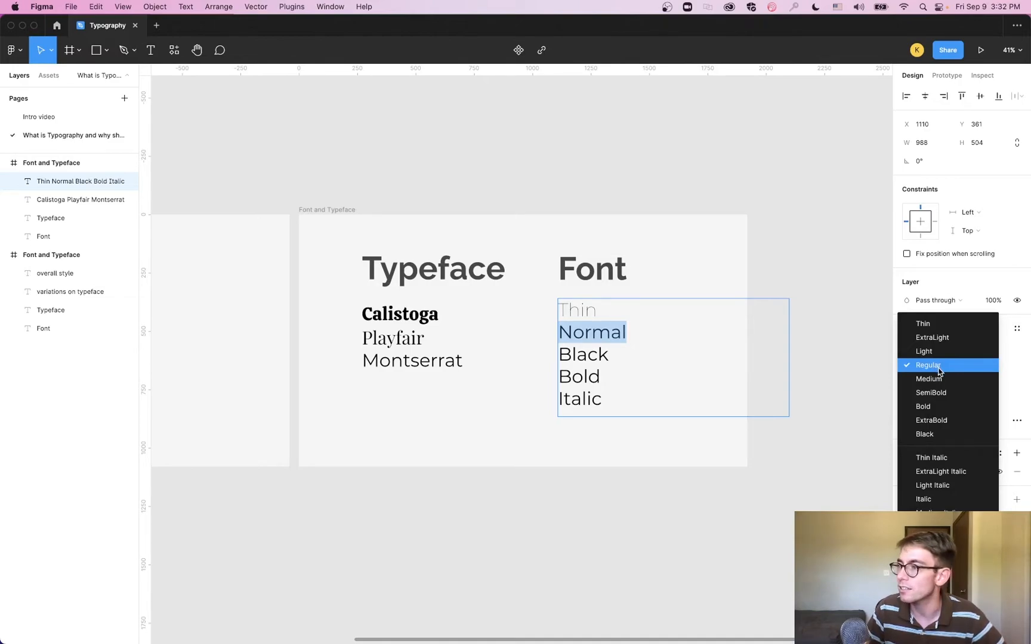
pyautogui.click(853, 320)
# Set the word "Black" under "Font" to the Black weight and "Bold" to the Bold weight.
pyautogui.doubleClick(604, 356)
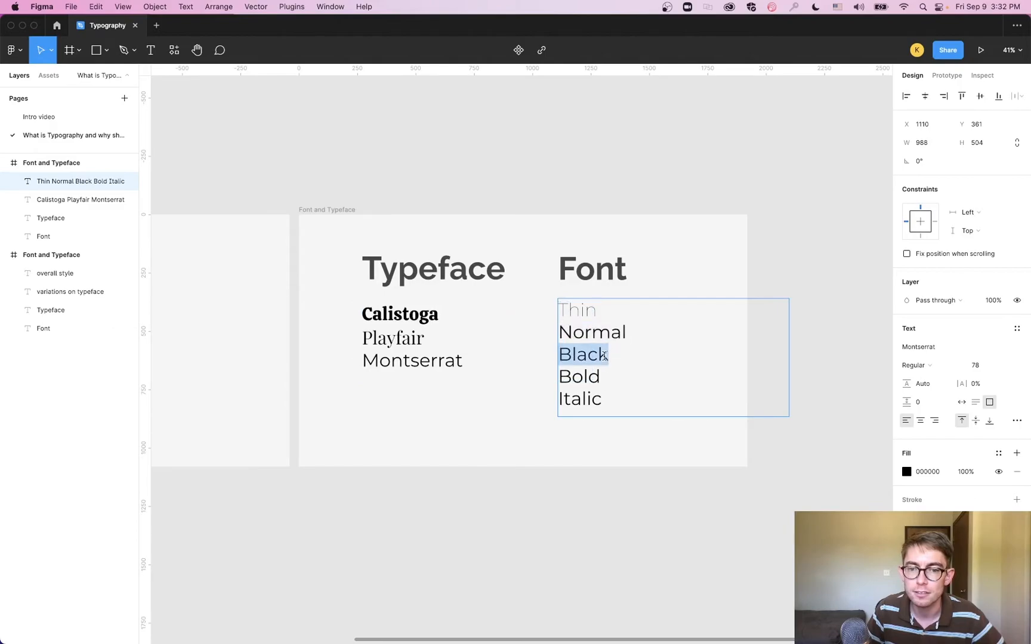
pyautogui.click(914, 365)
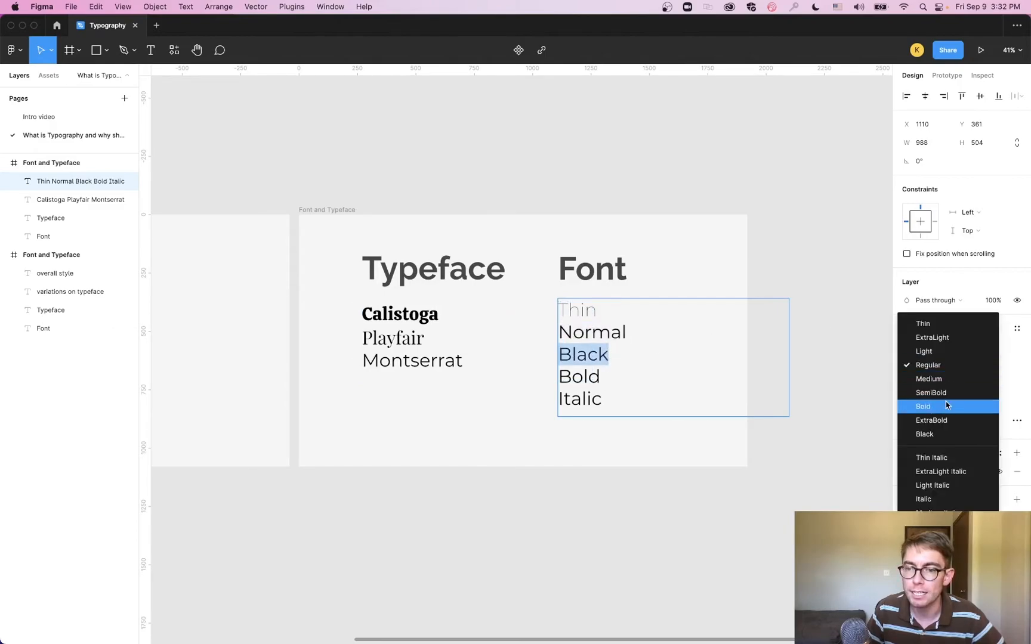
pyautogui.click(945, 430)
pyautogui.doubleClick(584, 376)
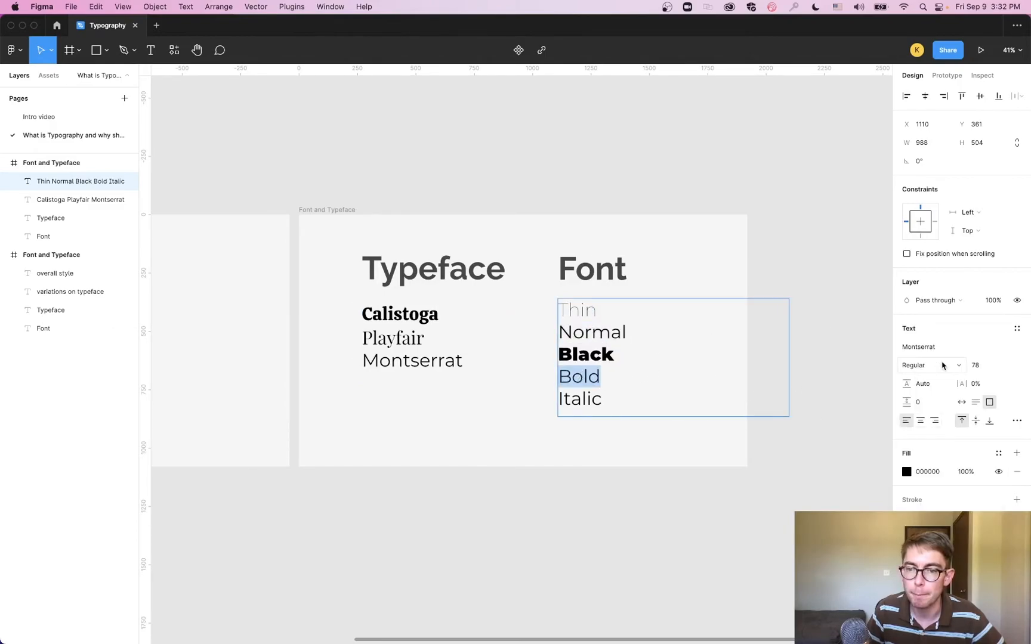
pyautogui.click(911, 365)
pyautogui.click(933, 408)
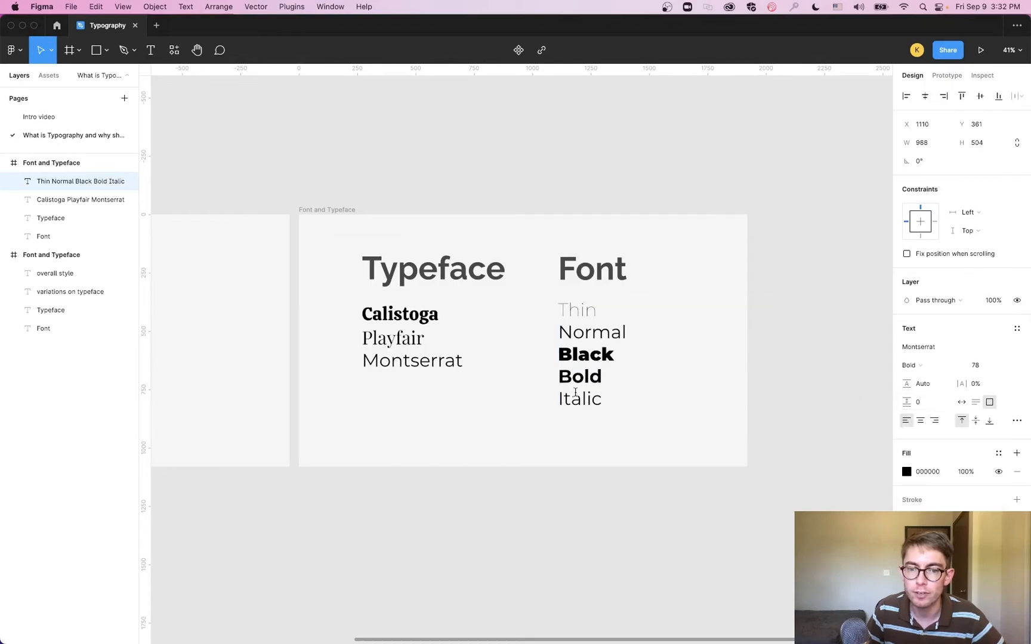
# Set the word "Italic" under "Font" to the Italic style and finish editing the list.
pyautogui.doubleClick(590, 399)
pyautogui.click(939, 365)
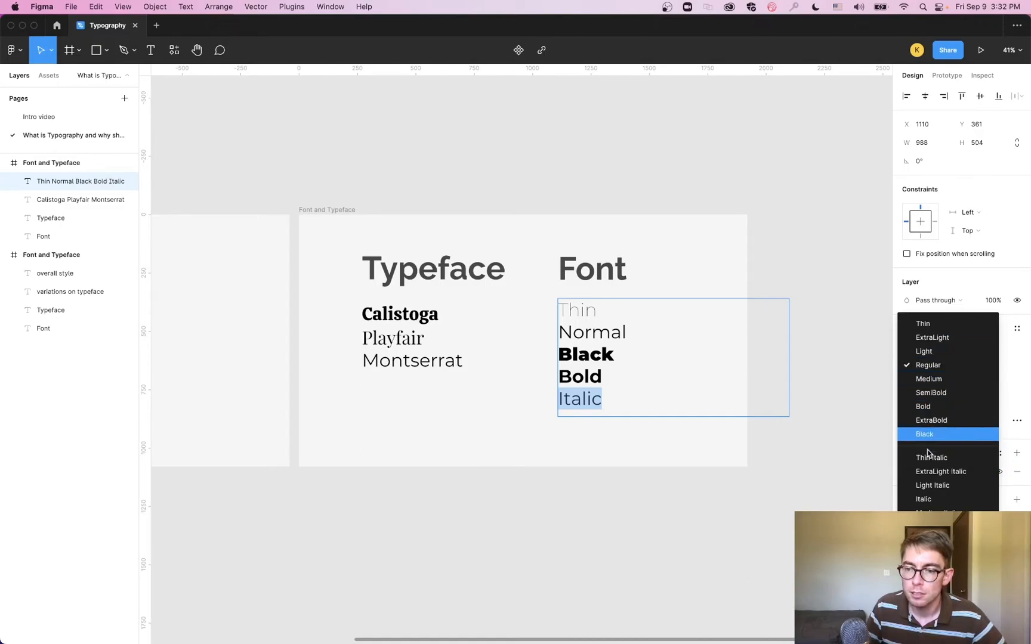
pyautogui.click(925, 500)
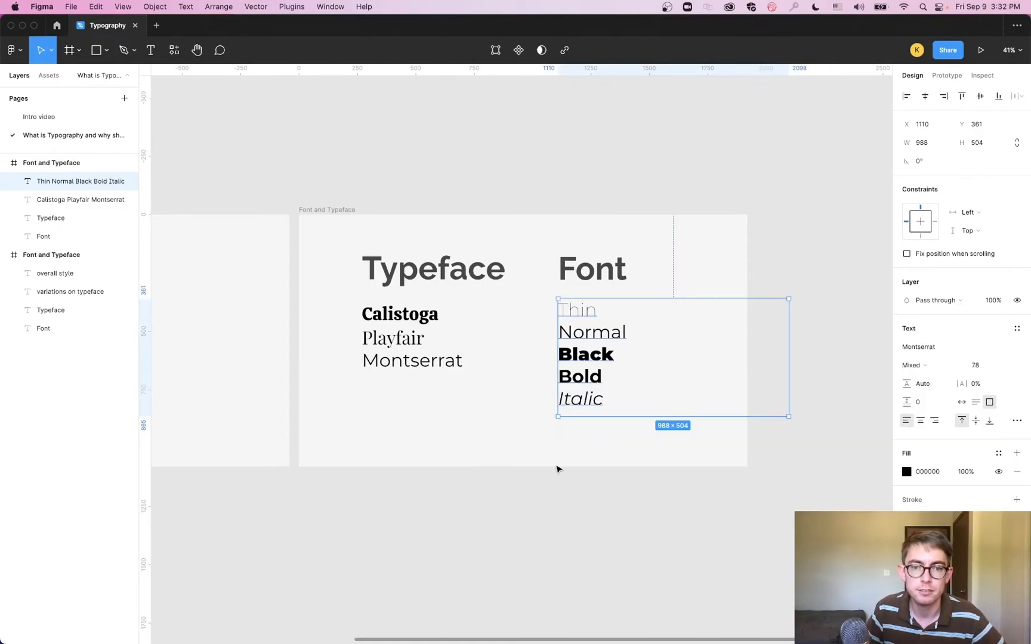
pyautogui.click(525, 166)
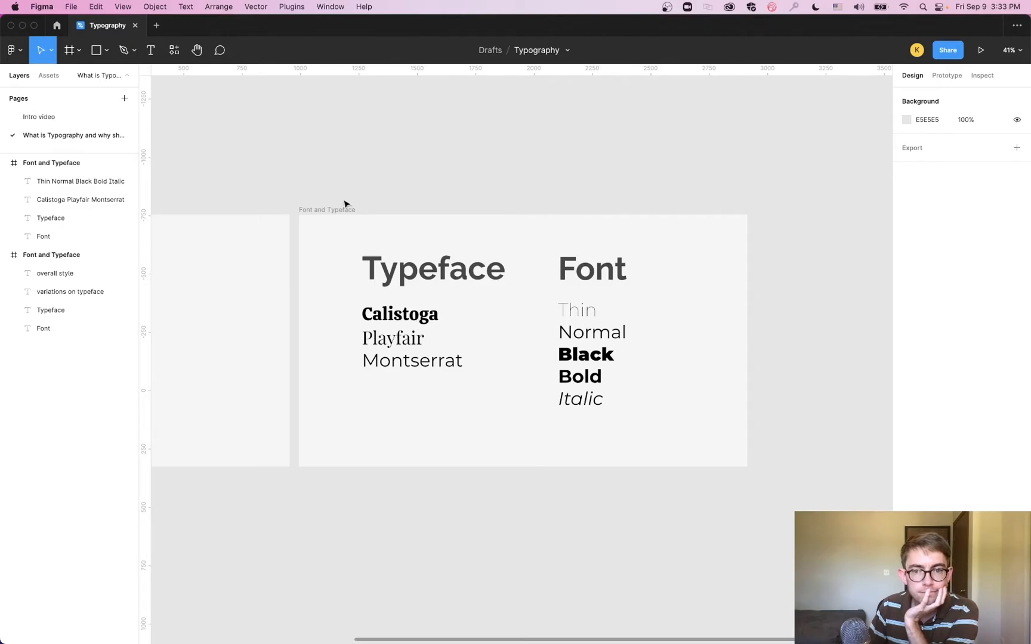
# Show the 12-column layout grid on the second "Font and Typeface" frame, keeping the frame in its original position.
pyautogui.moveTo(482, 240); pyautogui.dragTo(367, 382)
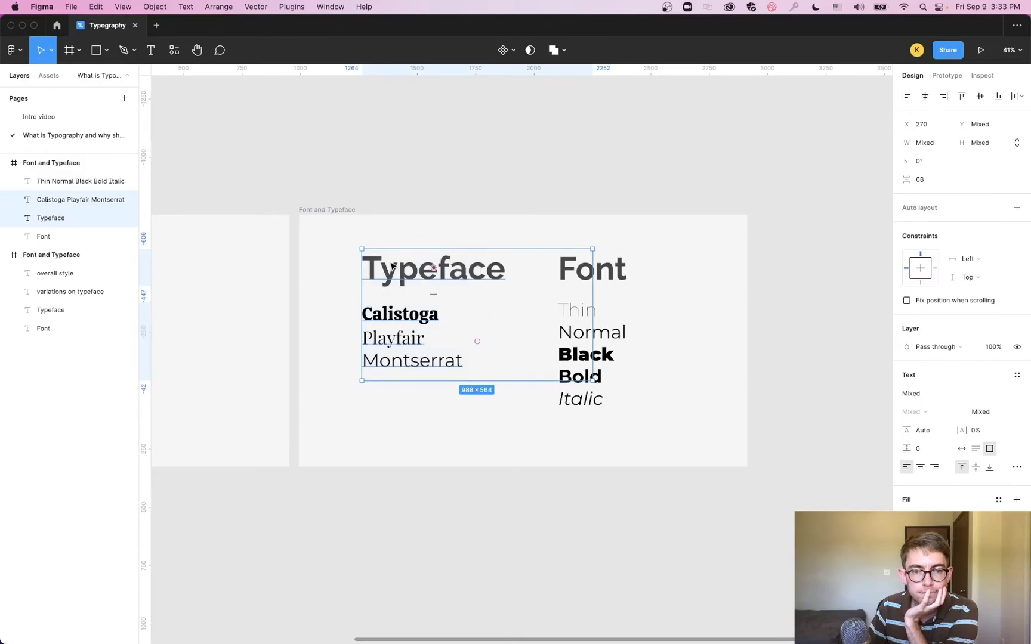
pyautogui.click(350, 212)
pyautogui.click(998, 272)
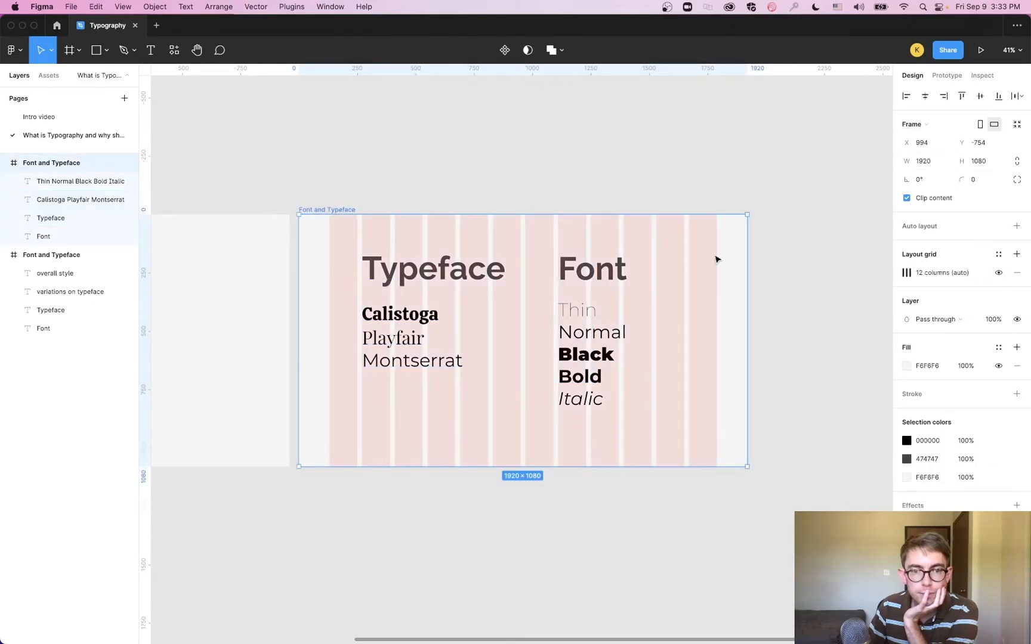
pyautogui.moveTo(486, 236); pyautogui.dragTo(486, 244)
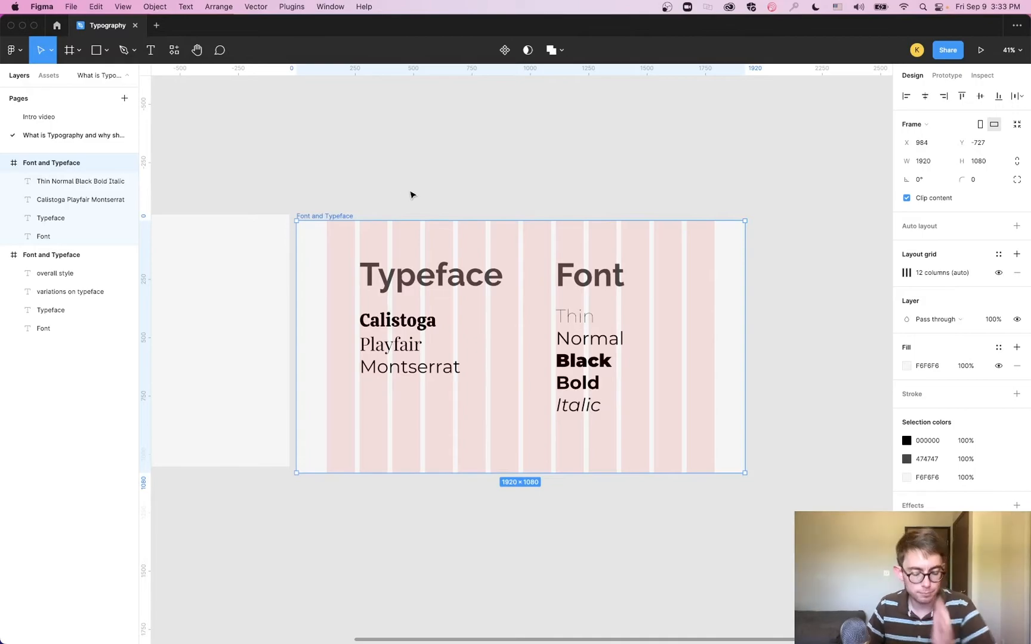
pyautogui.press('super+z')
# Try aligning the "Typeface" heading and its list to the first grid column at X 130, then check it with the grid hidden.
pyautogui.moveTo(278, 181); pyautogui.dragTo(329, 170)
pyautogui.moveTo(504, 379); pyautogui.dragTo(407, 269)
pyautogui.press('super+z')
pyautogui.click(540, 374)
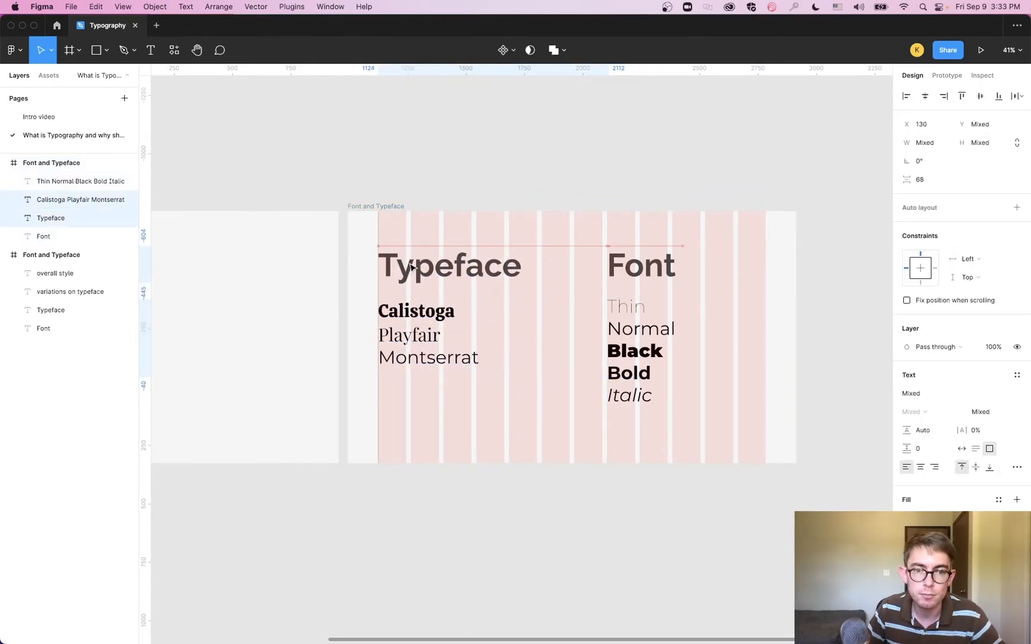
pyautogui.click(518, 171)
pyautogui.click(435, 210)
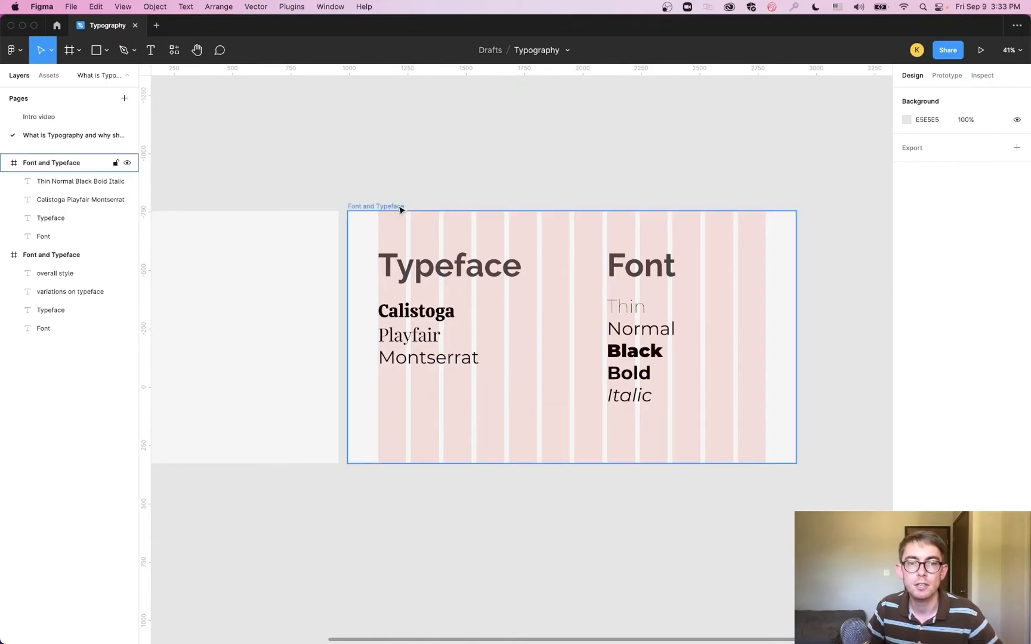
pyautogui.click(998, 273)
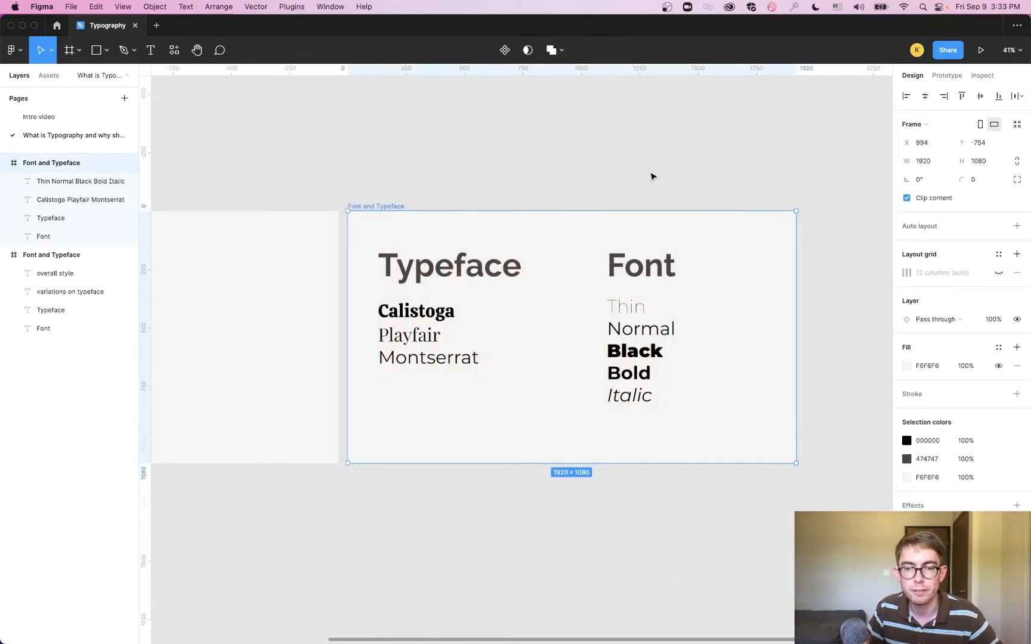
# Undo the grid hiding and the move of the "Typeface" heading and list.
pyautogui.press('super+z')
pyautogui.press('super+z')
pyautogui.press('super+z')
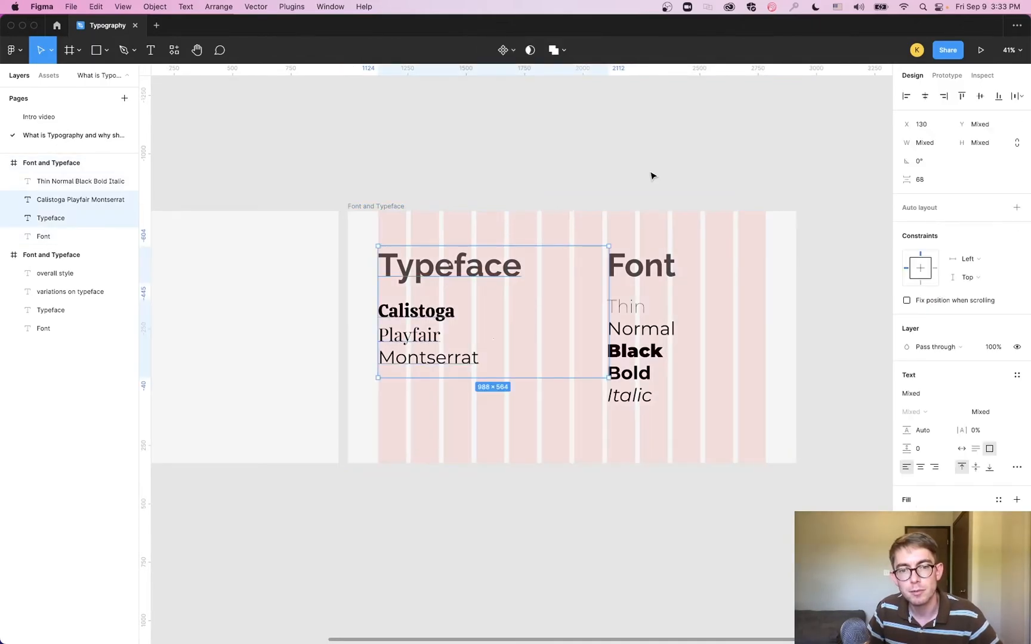
pyautogui.press('super+z')
# Hide the layout grid on the second "Font and Typeface" frame and deselect it.
pyautogui.click(651, 175)
pyautogui.click(392, 206)
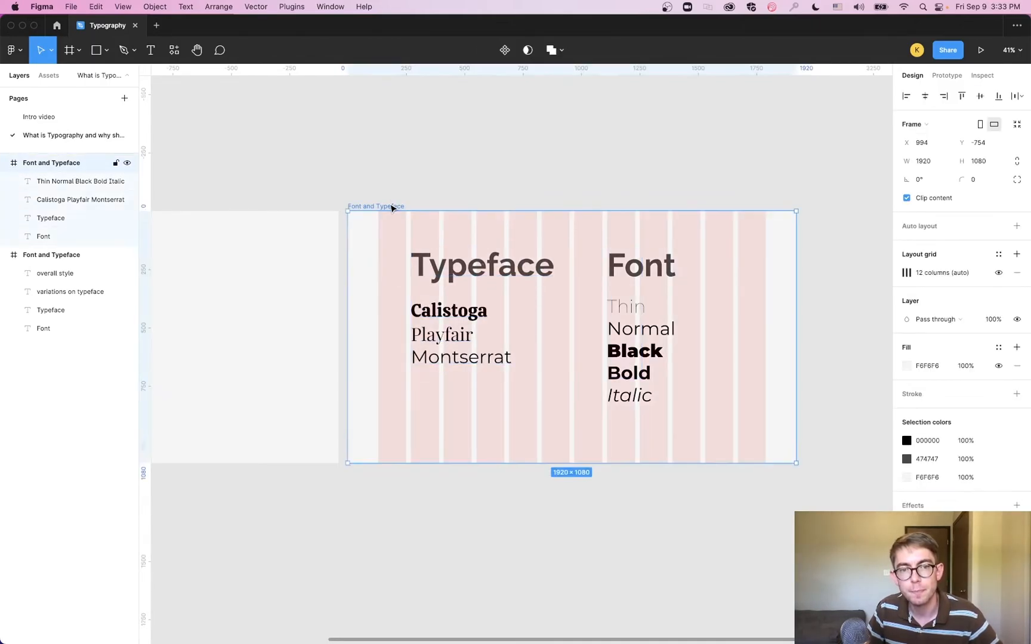
pyautogui.click(999, 273)
pyautogui.click(671, 172)
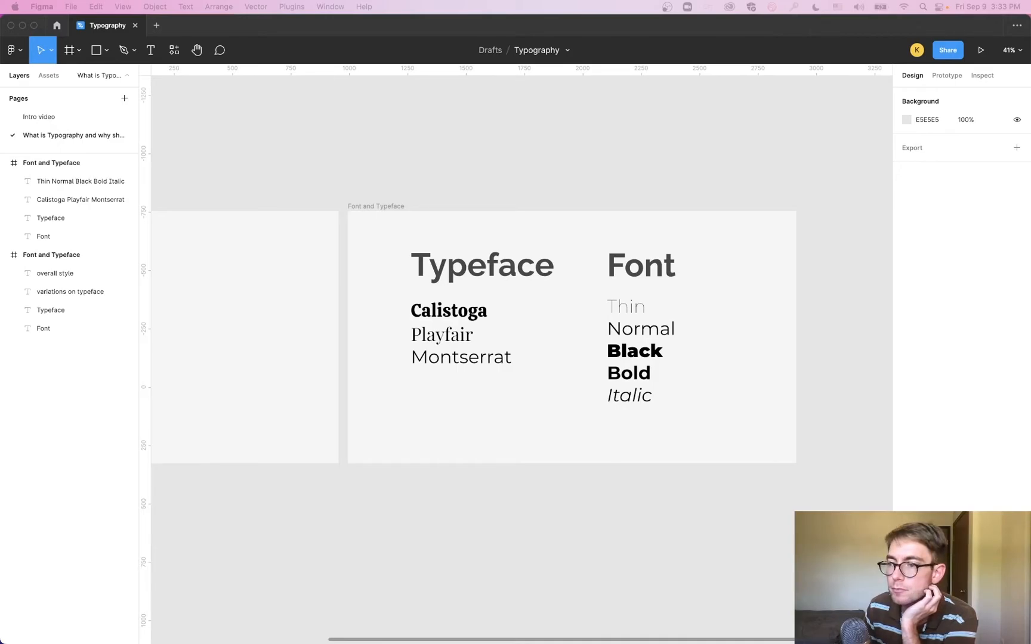
pyautogui.moveTo(698, 0); pyautogui.dragTo(1030, 65)
pyautogui.click(381, 495)
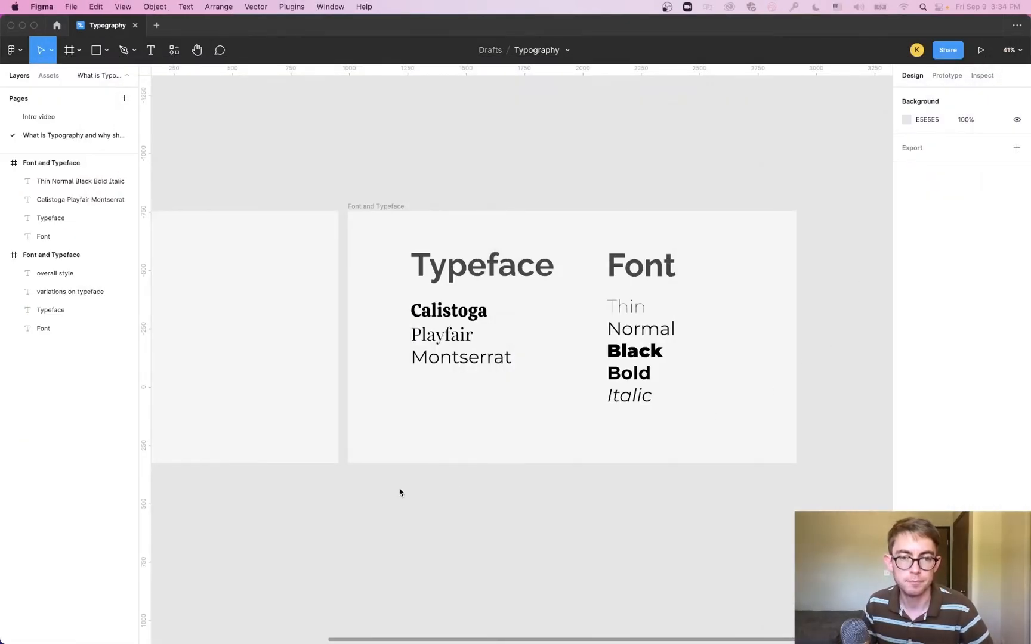
# Set the font size of the "Typeface" heading on the second slide to 108.
pyautogui.moveTo(408, 514); pyautogui.dragTo(513, 508)
pyautogui.click(566, 260)
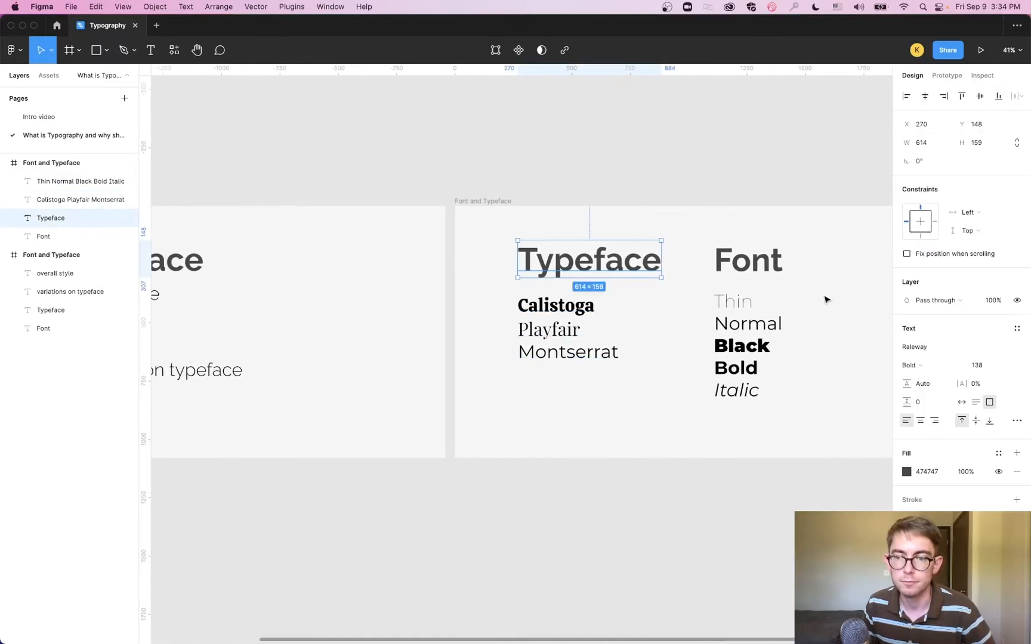
pyautogui.click(977, 365)
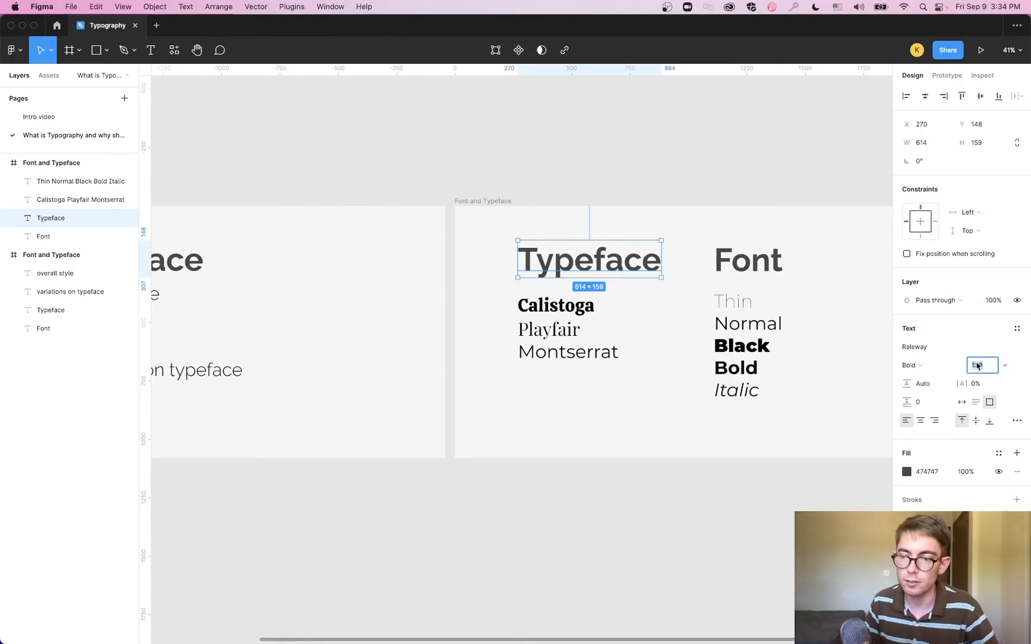
pyautogui.write('118')
pyautogui.press('Return')
pyautogui.hotkey('shift', 'Down')
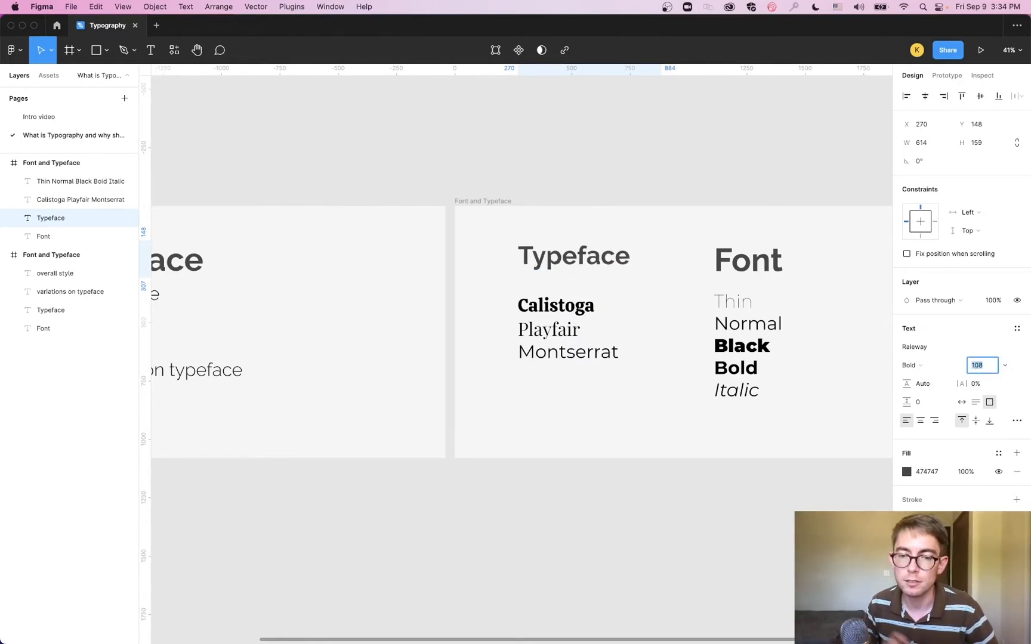
# Reduce the "Font" heading on the second slide to font size 108.
pyautogui.click(779, 272)
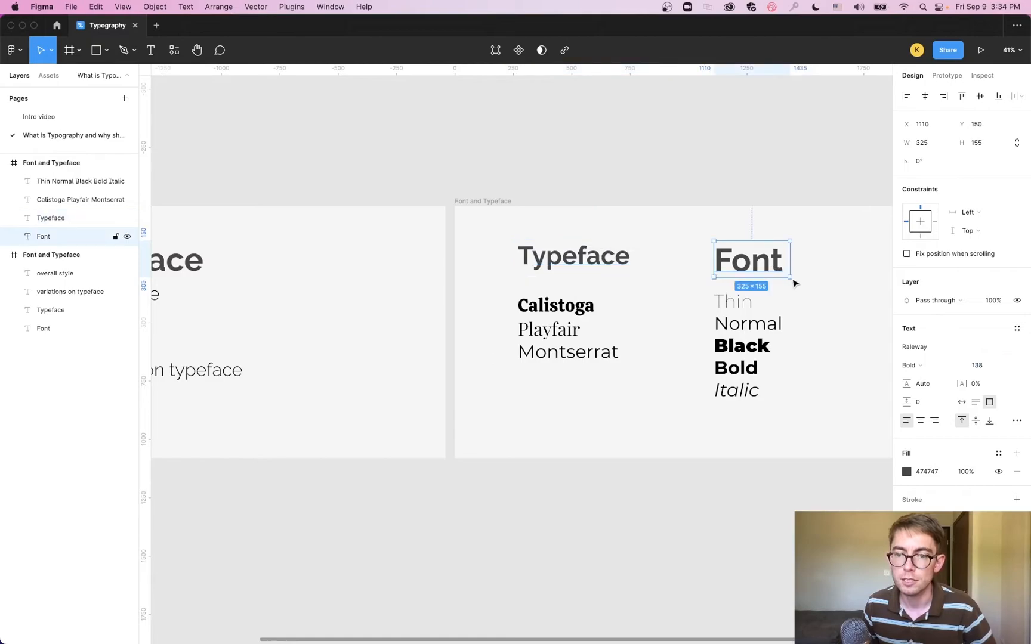
pyautogui.click(994, 370)
pyautogui.hotkey('shift', 'Down')
pyautogui.hotkey('shift', 'Down')
pyautogui.hotkey('shift', 'Down')
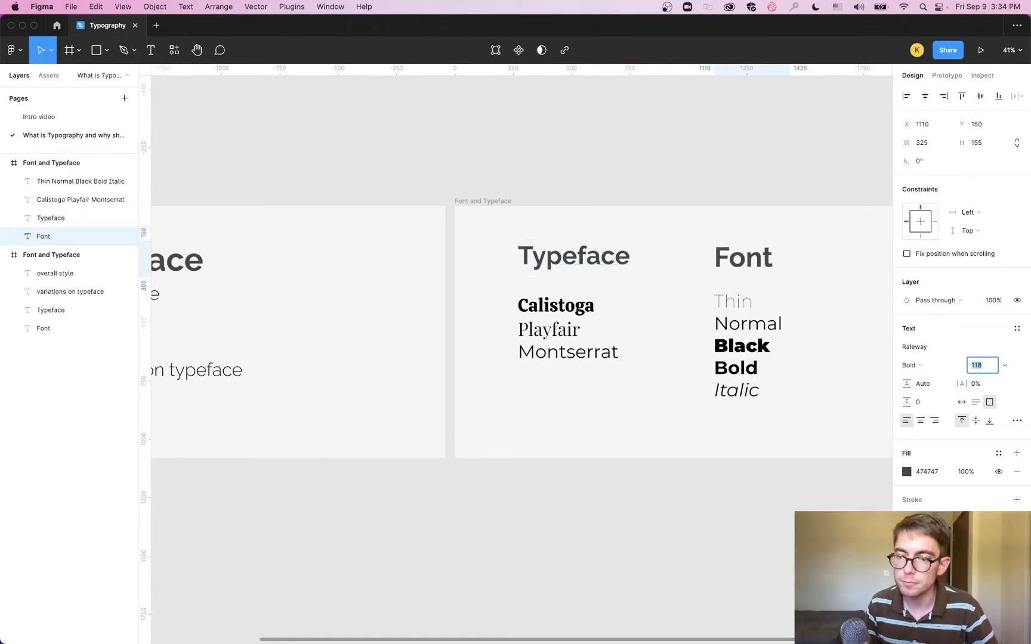
# Set the font size of both lists, under "Typeface" and under "Font", to 68.
pyautogui.click(570, 357)
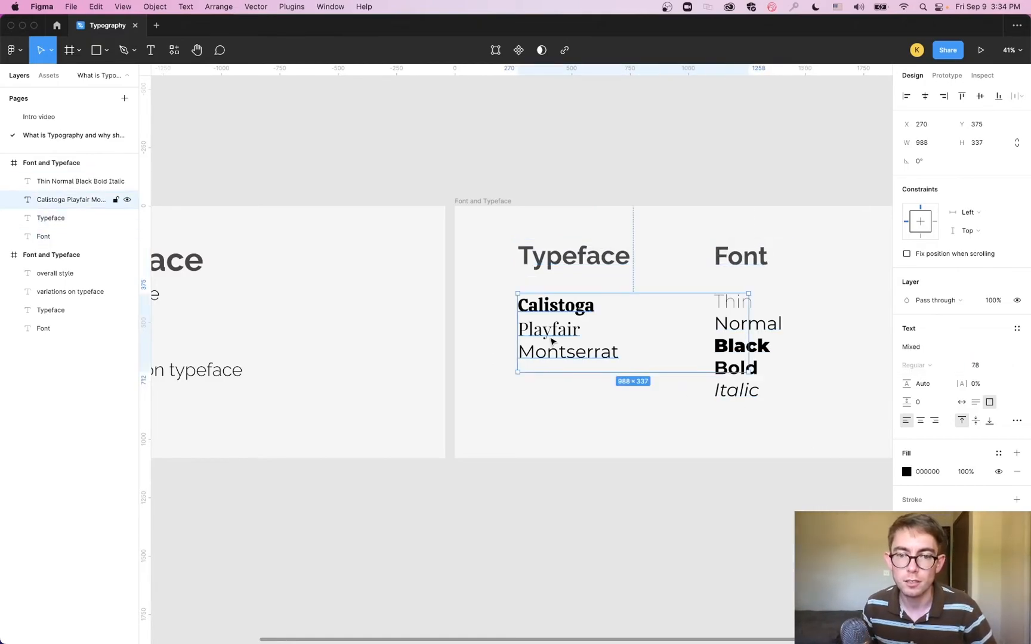
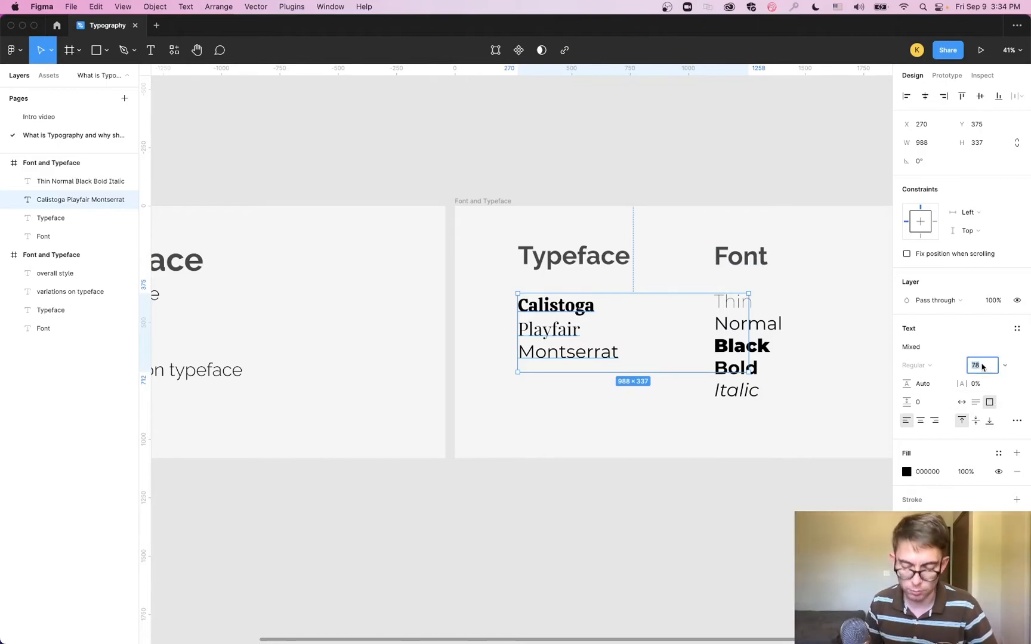
pyautogui.hotkey('shift', 'Down')
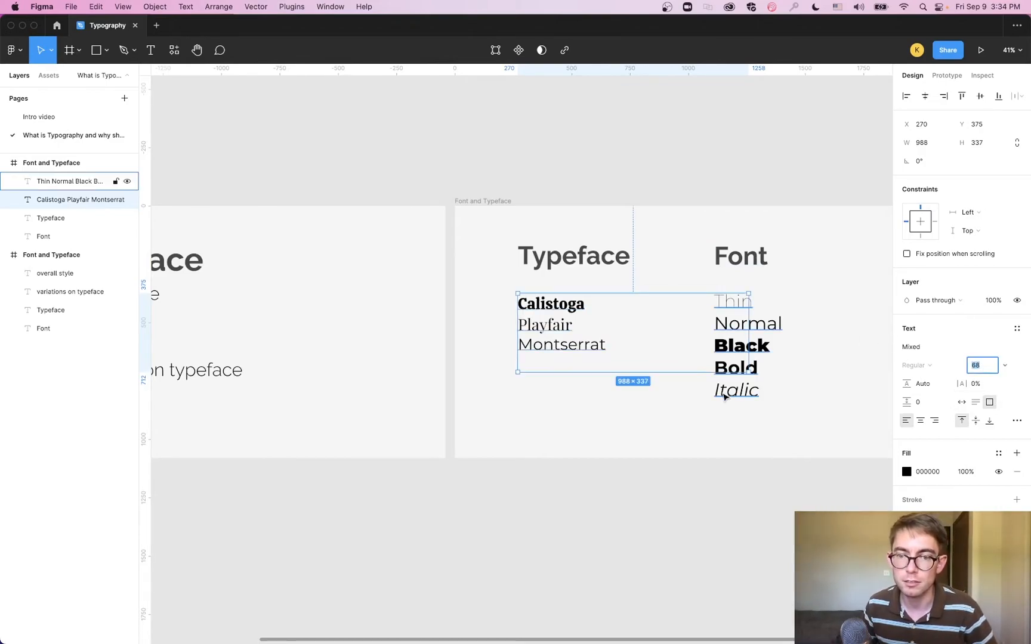
pyautogui.click(749, 365)
pyautogui.click(991, 364)
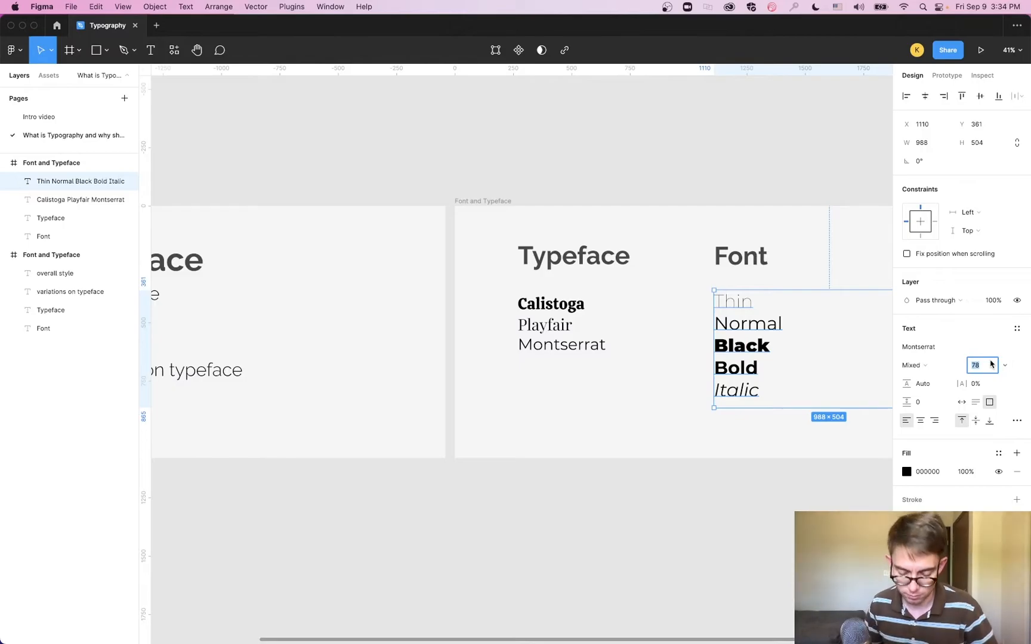
pyautogui.hotkey('shift', 'Down')
pyautogui.click(697, 181)
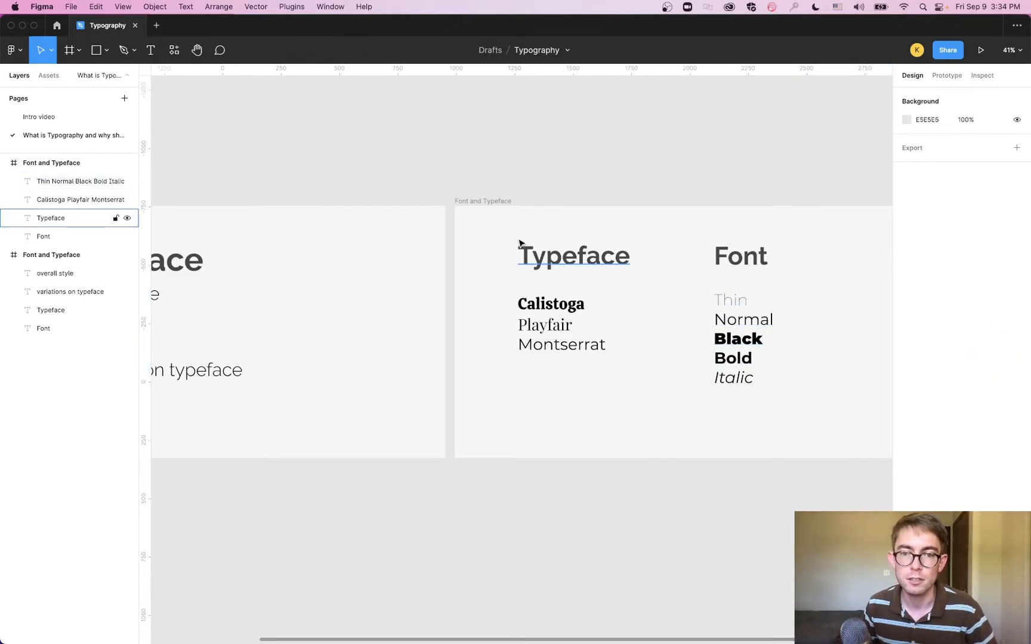
# Move the headings down closer to their lists, "Typeface" to about Y 216 and "Font" to about X 1095, Y 220.
pyautogui.moveTo(675, 323); pyautogui.dragTo(499, 300)
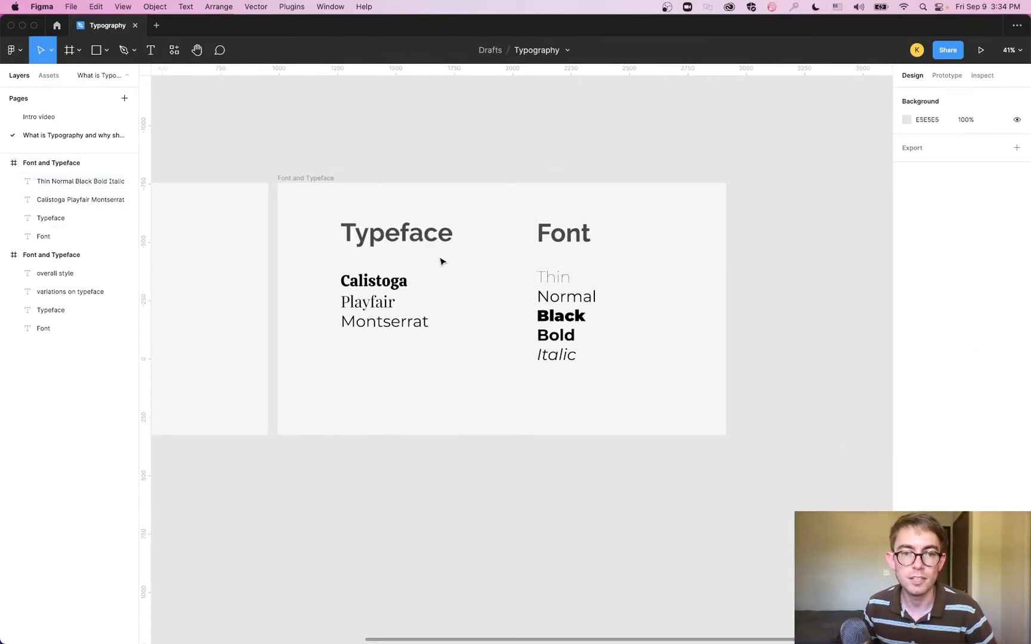
pyautogui.click(421, 237)
pyautogui.moveTo(421, 237); pyautogui.dragTo(418, 253)
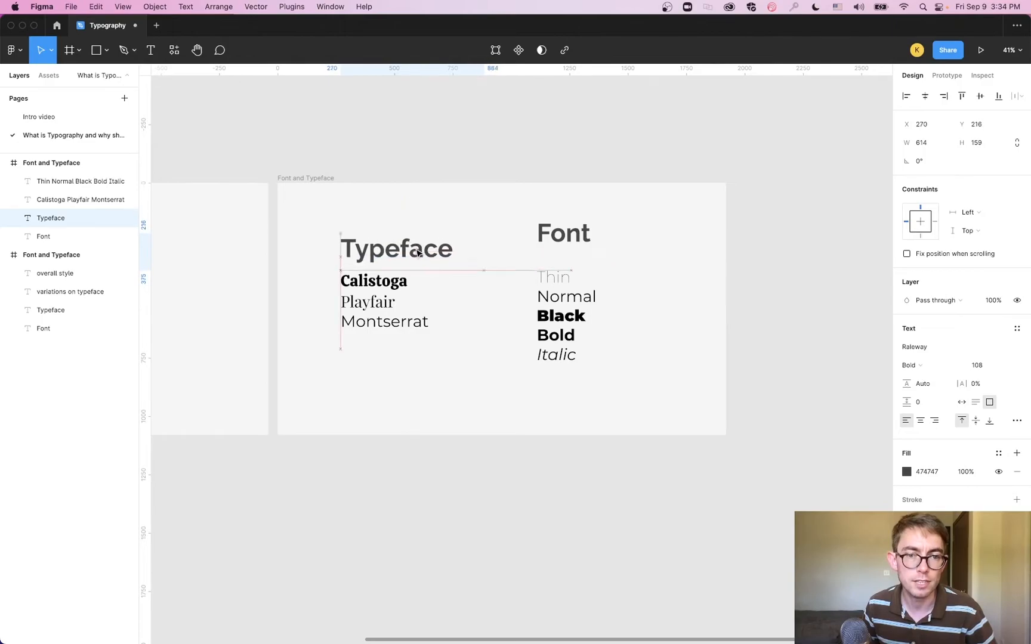
pyautogui.moveTo(577, 237); pyautogui.dragTo(574, 253)
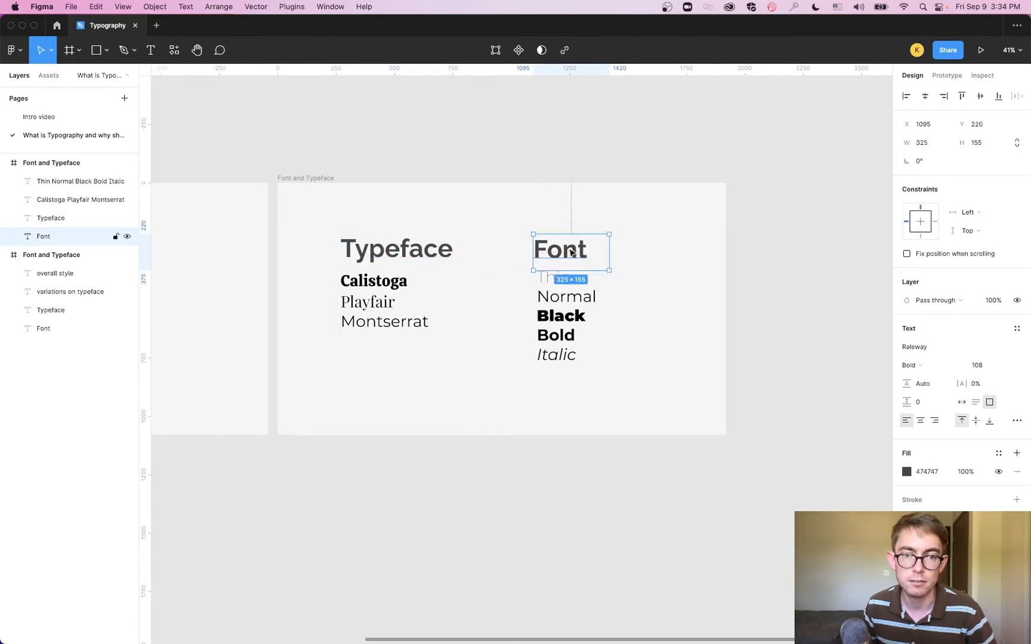
# Align the "Font" heading on the second slide with the left edge of its list, showing the 12-column layout grid only as a temporary guide.
pyautogui.click(297, 179)
pyautogui.click(998, 273)
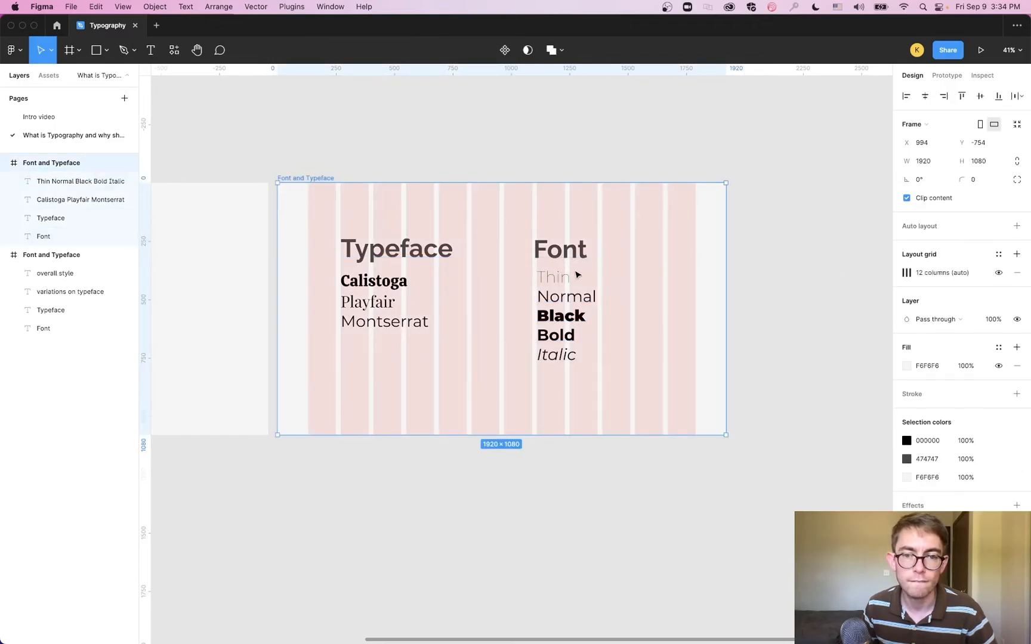
pyautogui.moveTo(562, 256); pyautogui.dragTo(563, 258)
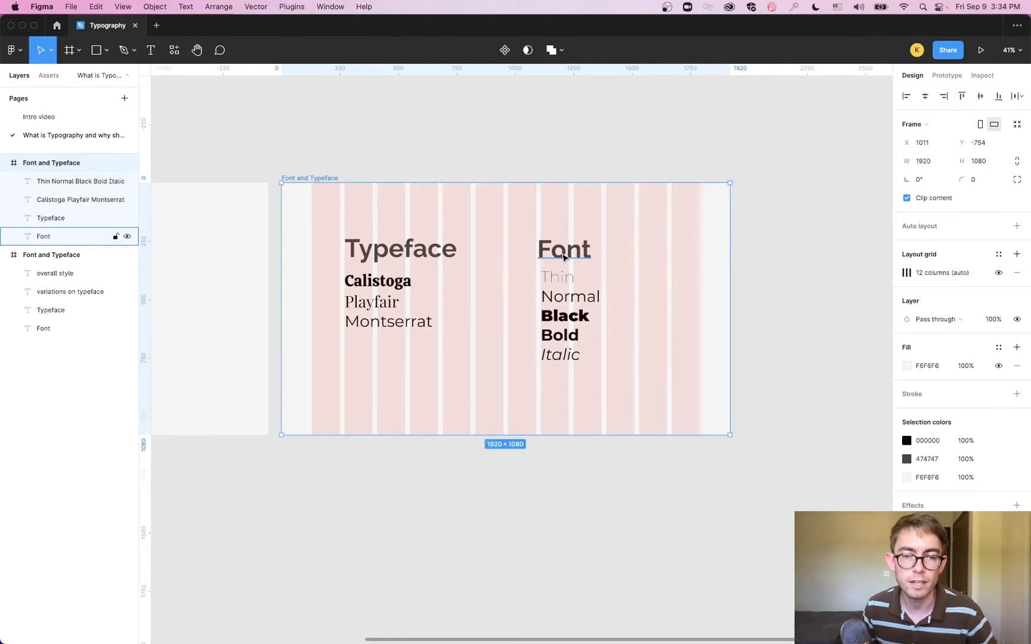
pyautogui.doubleClick(561, 257)
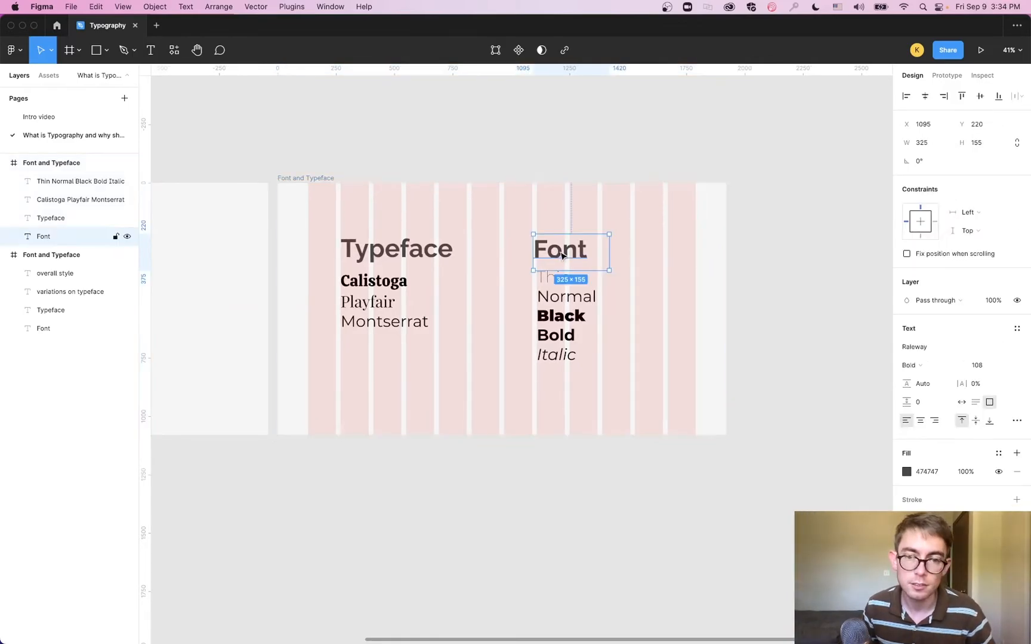
pyautogui.moveTo(570, 253); pyautogui.dragTo(571, 253)
pyautogui.click(583, 153)
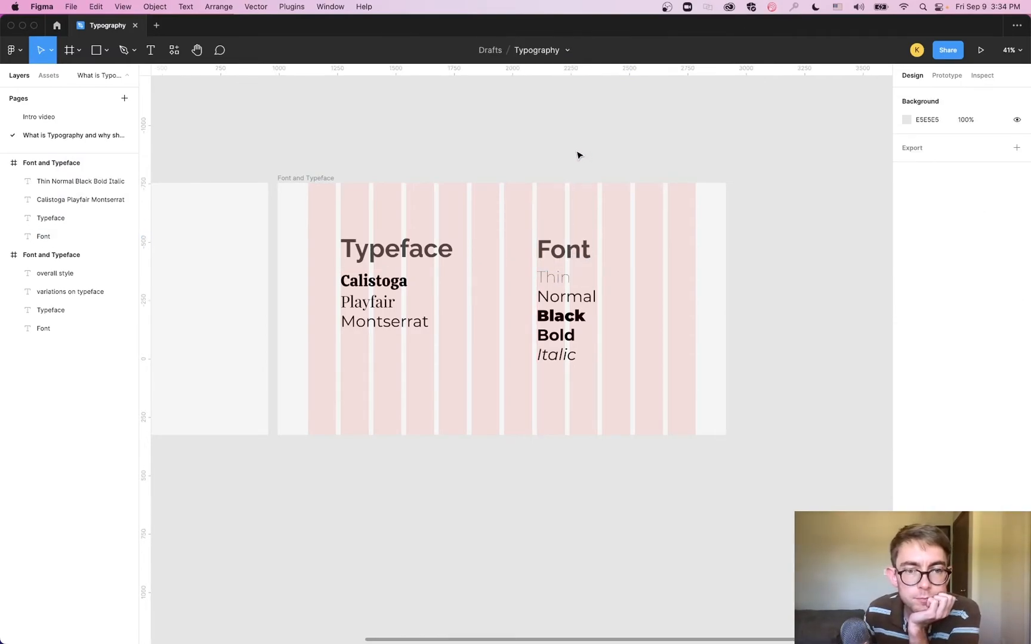
pyautogui.click(325, 180)
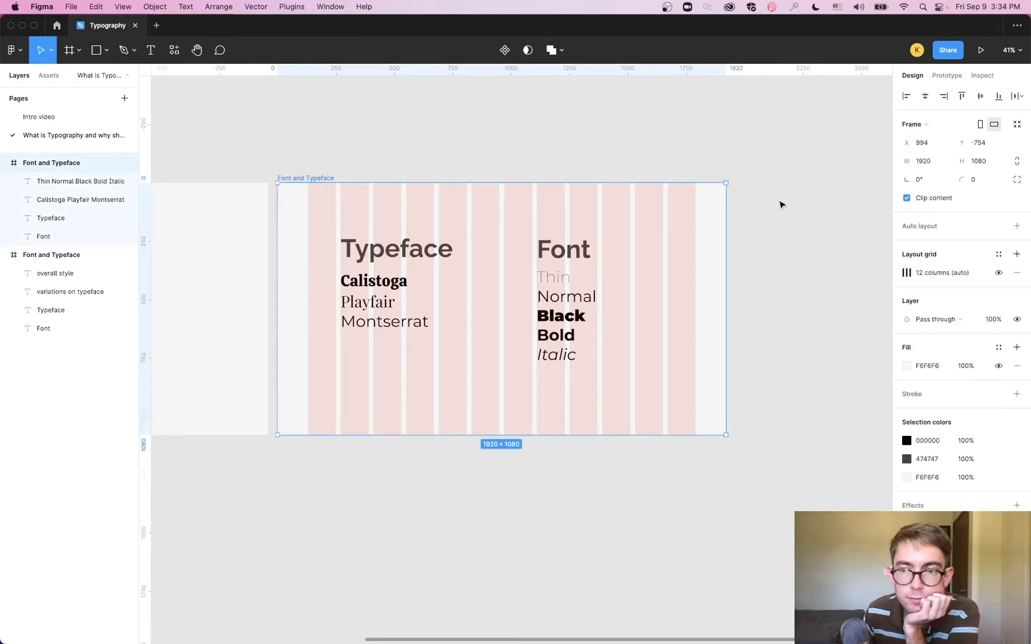
pyautogui.click(998, 273)
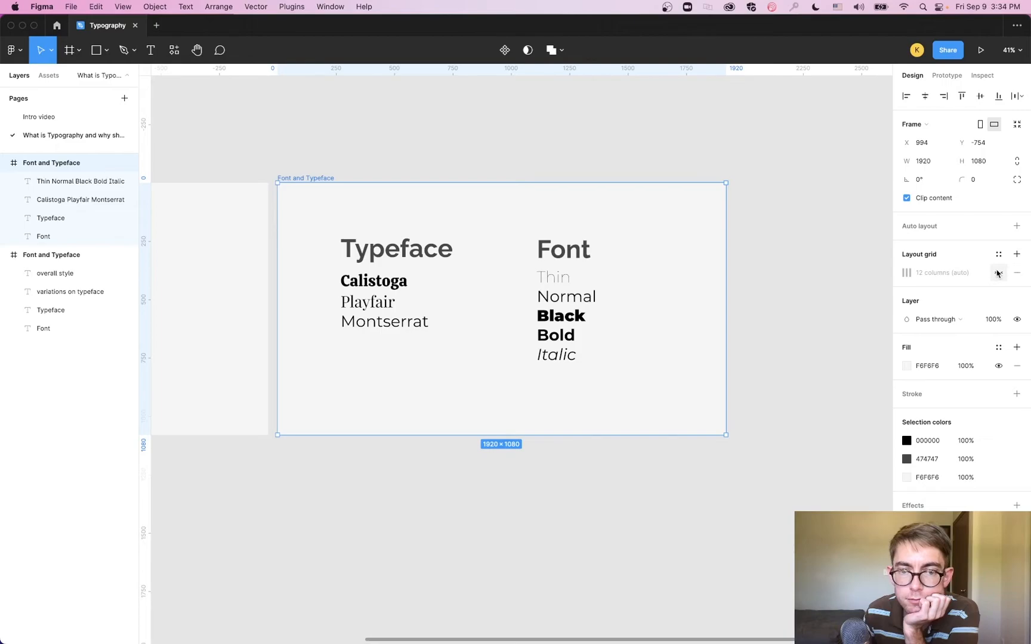
# Duplicate the second slide and delete the "Typeface" heading and its typeface list from the copy.
pyautogui.moveTo(306, 129); pyautogui.dragTo(570, 117)
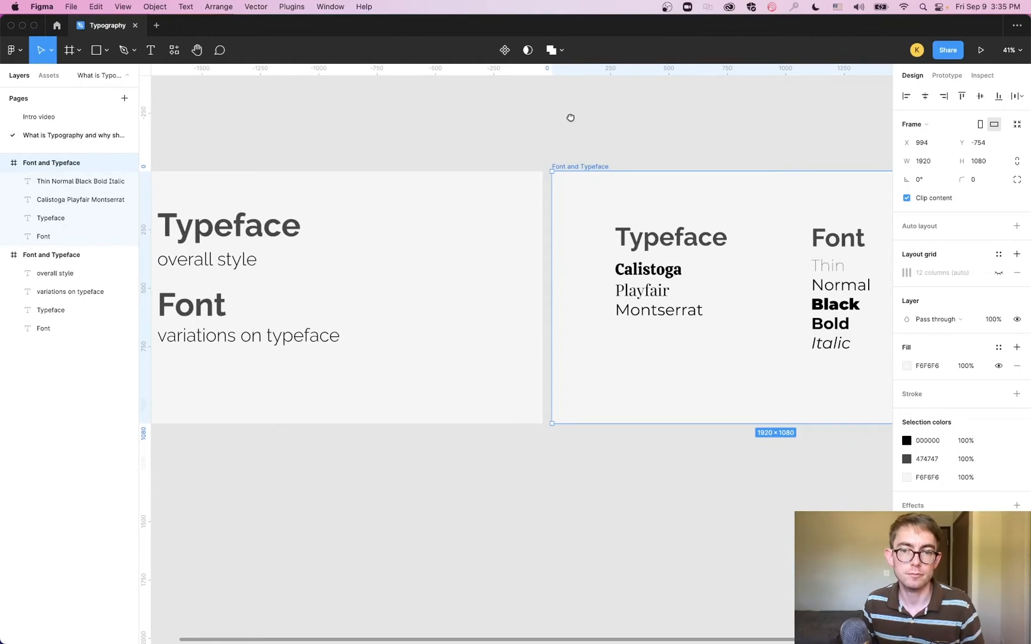
pyautogui.moveTo(570, 118); pyautogui.dragTo(507, 134)
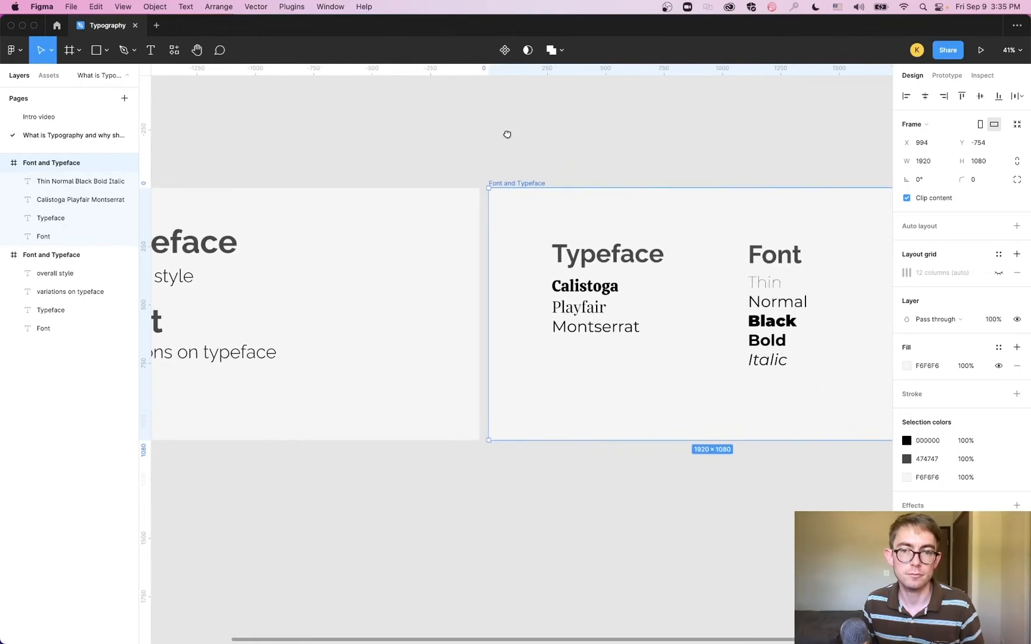
pyautogui.scroll(-5, 461, 280)
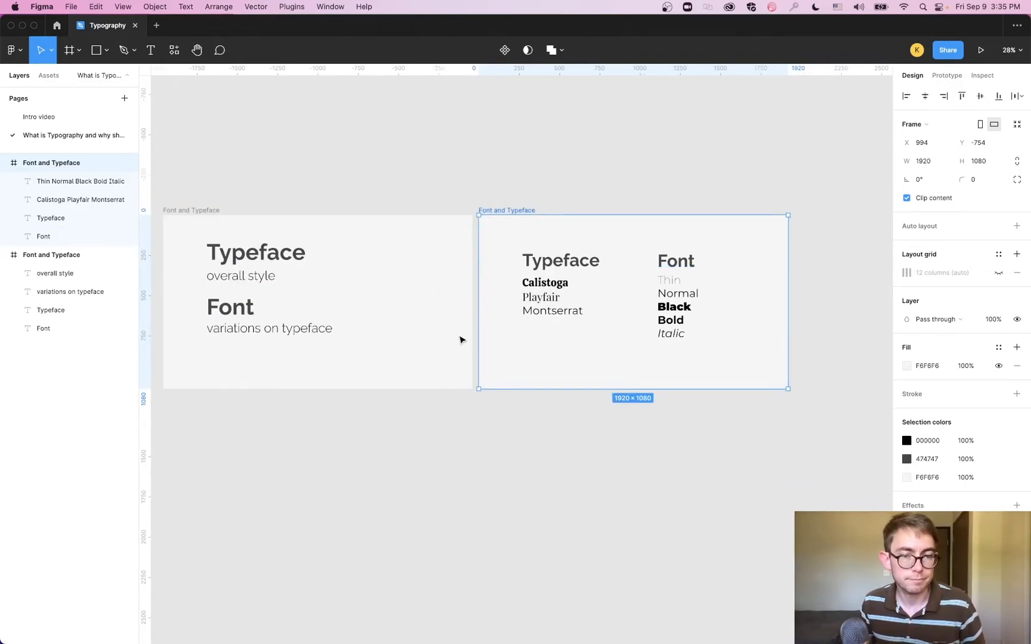
pyautogui.press('super+d')
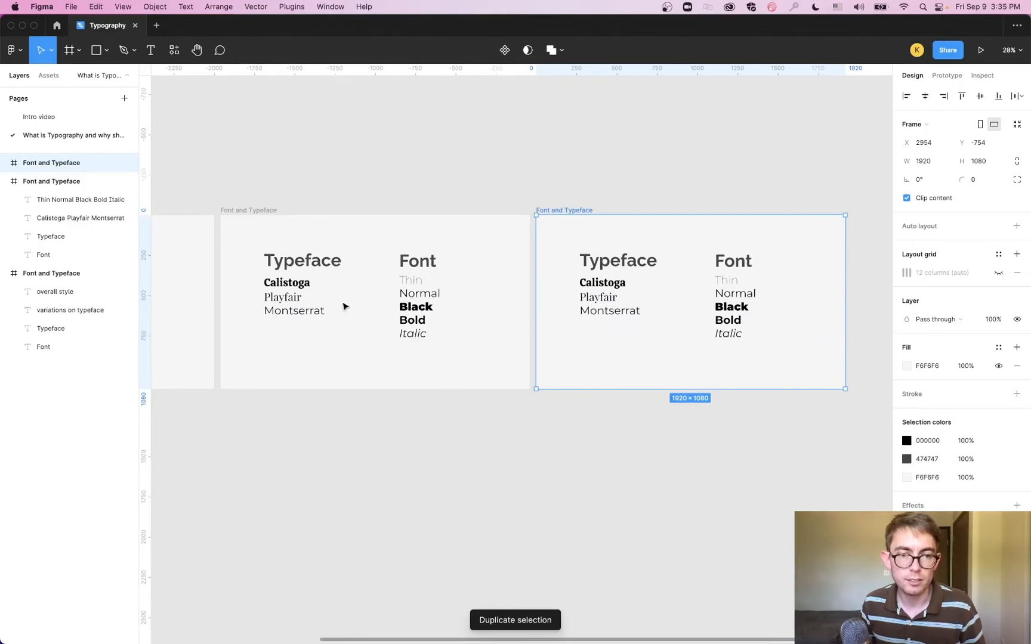
pyautogui.click(617, 260)
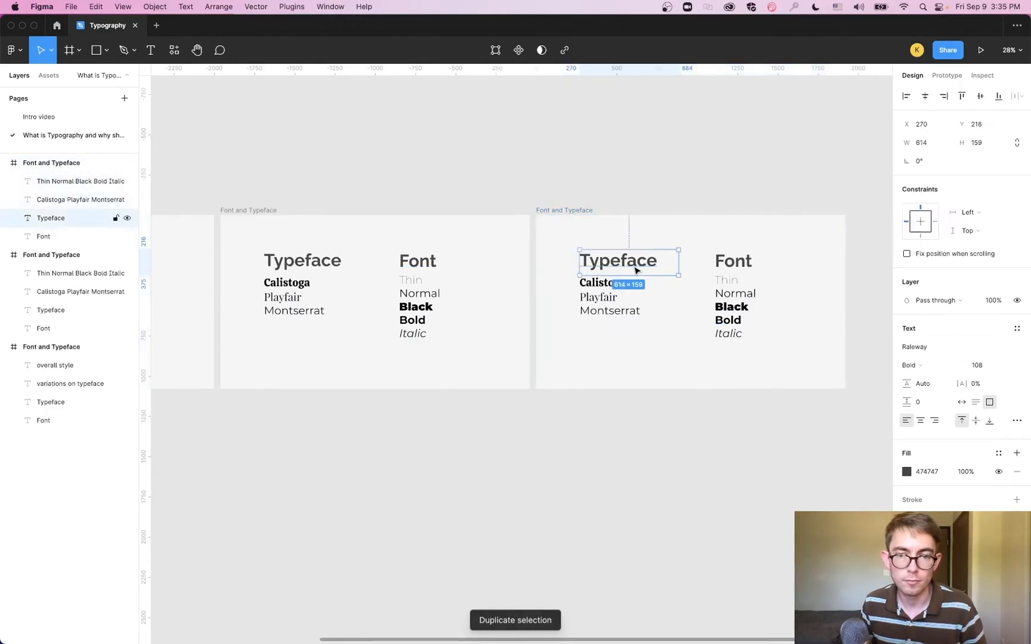
pyautogui.keyDown('shift'); pyautogui.click(620, 303); pyautogui.keyUp('shift')
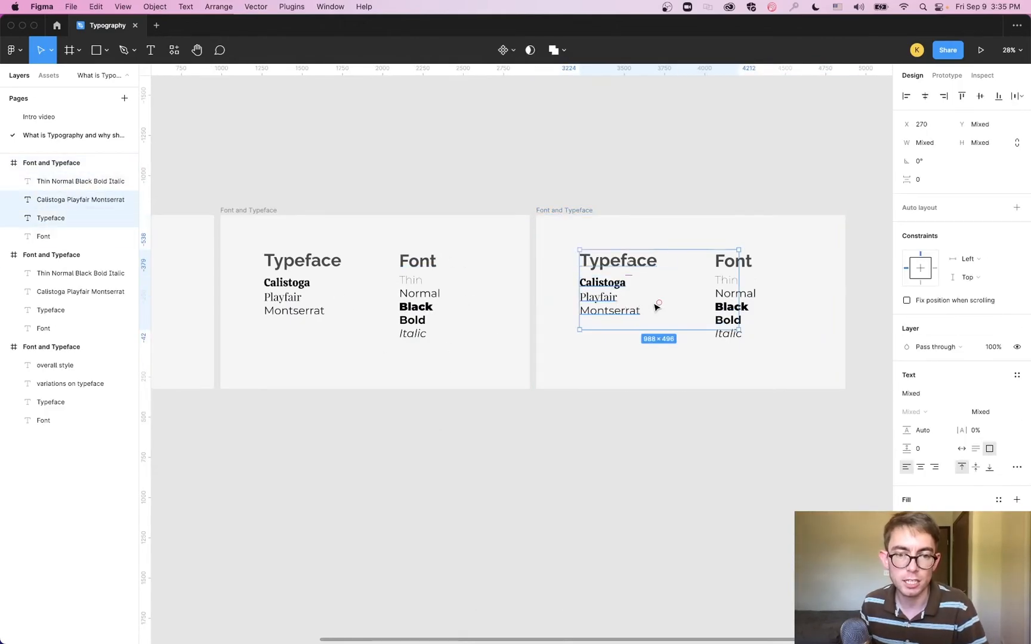
pyautogui.press('Delete')
# Delete the "Font" heading and its list of font styles from the second slide.
pyautogui.click(415, 261)
pyautogui.keyDown('shift'); pyautogui.click(415, 293); pyautogui.keyUp('shift')
pyautogui.press('Delete')
# Set the second slide's "Typeface" heading to font size 138, matching the heading on the first slide.
pyautogui.click(301, 261)
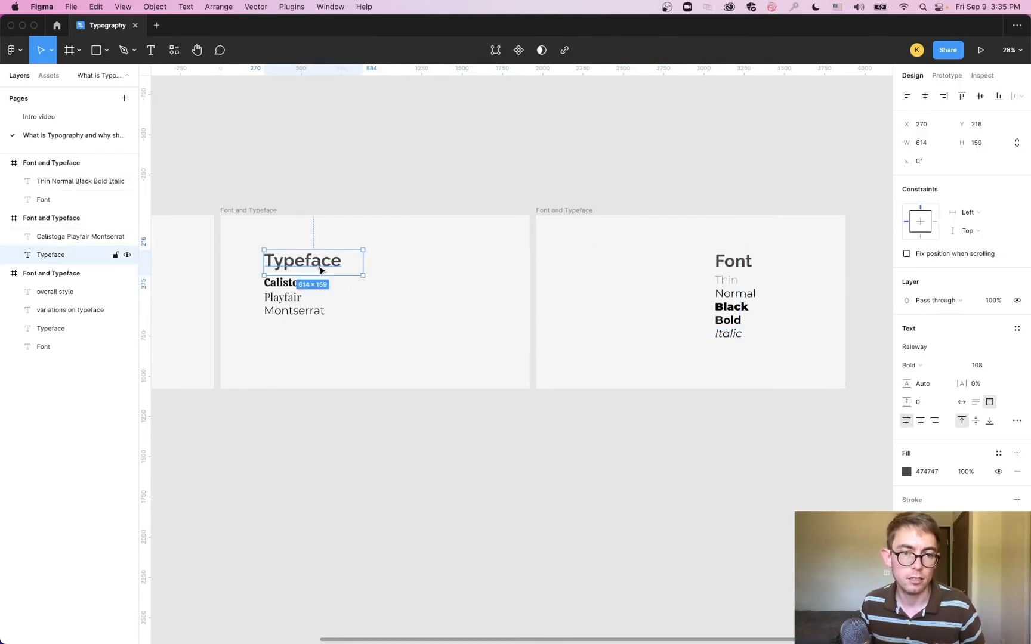
pyautogui.keyDown('shift'); pyautogui.click(294, 314); pyautogui.keyUp('shift')
pyautogui.moveTo(292, 423); pyautogui.dragTo(566, 430)
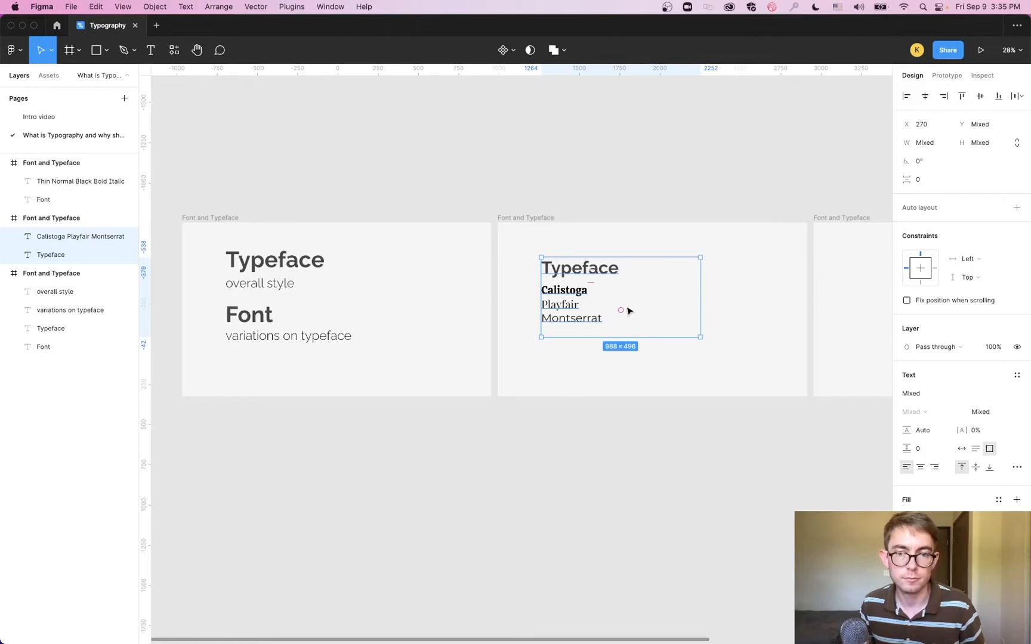
pyautogui.click(569, 452)
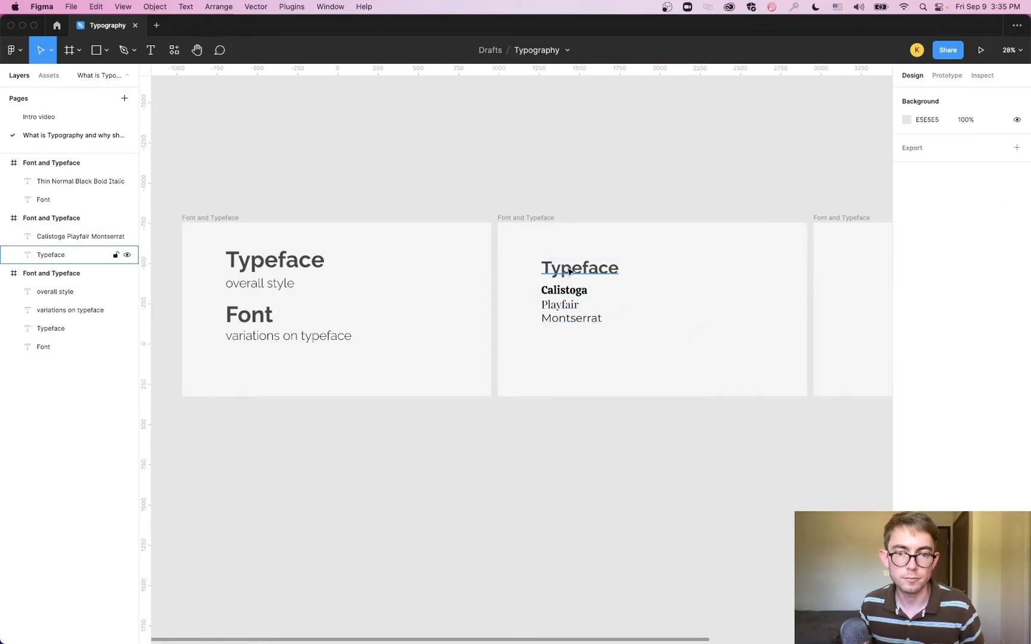
pyautogui.click(270, 266)
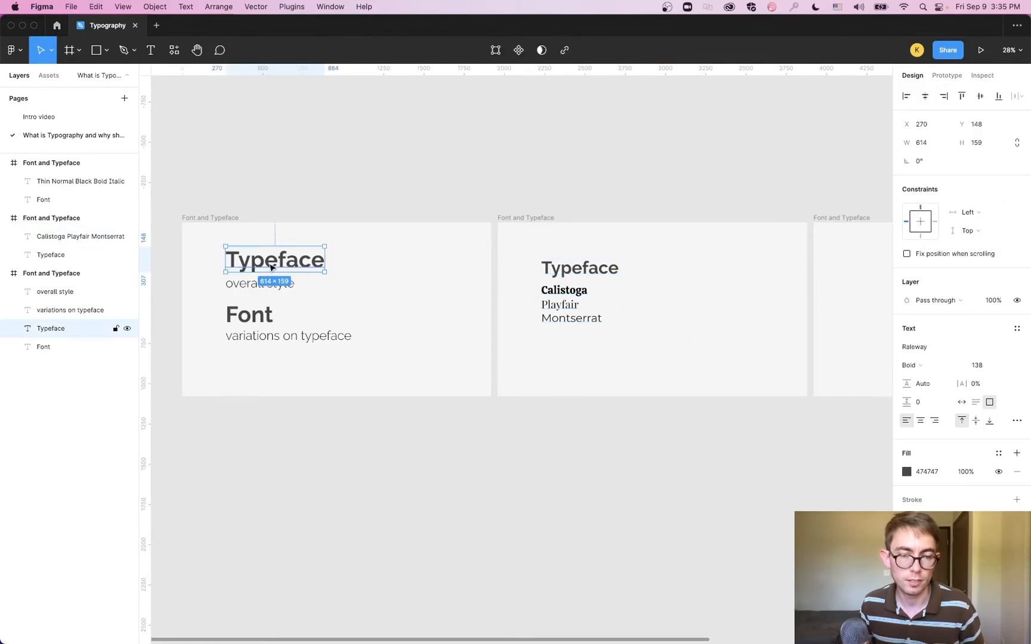
pyautogui.click(581, 274)
pyautogui.click(971, 369)
pyautogui.write('138')
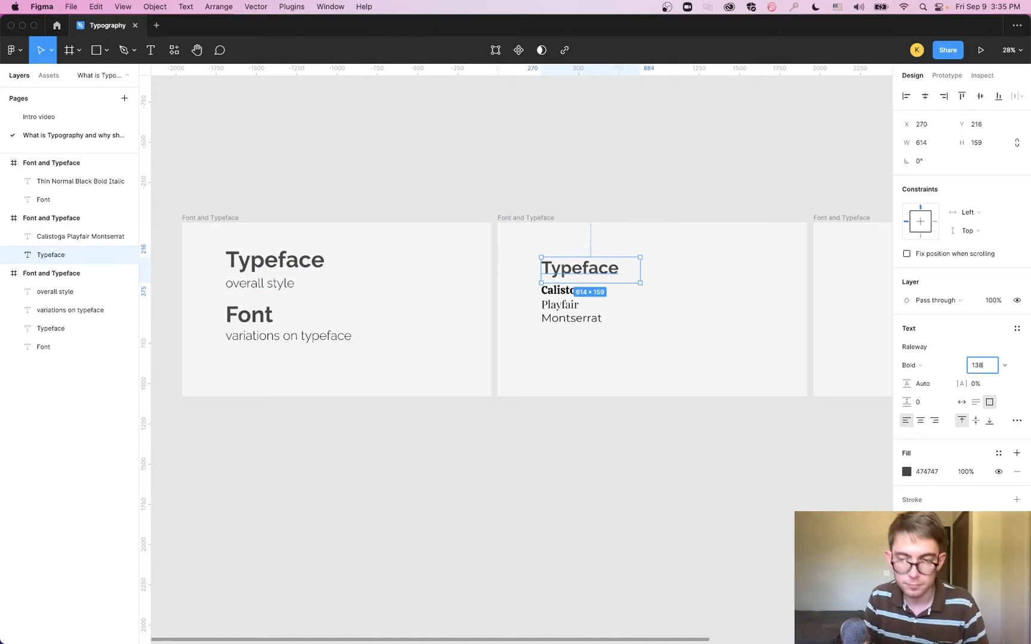
pyautogui.press('Return')
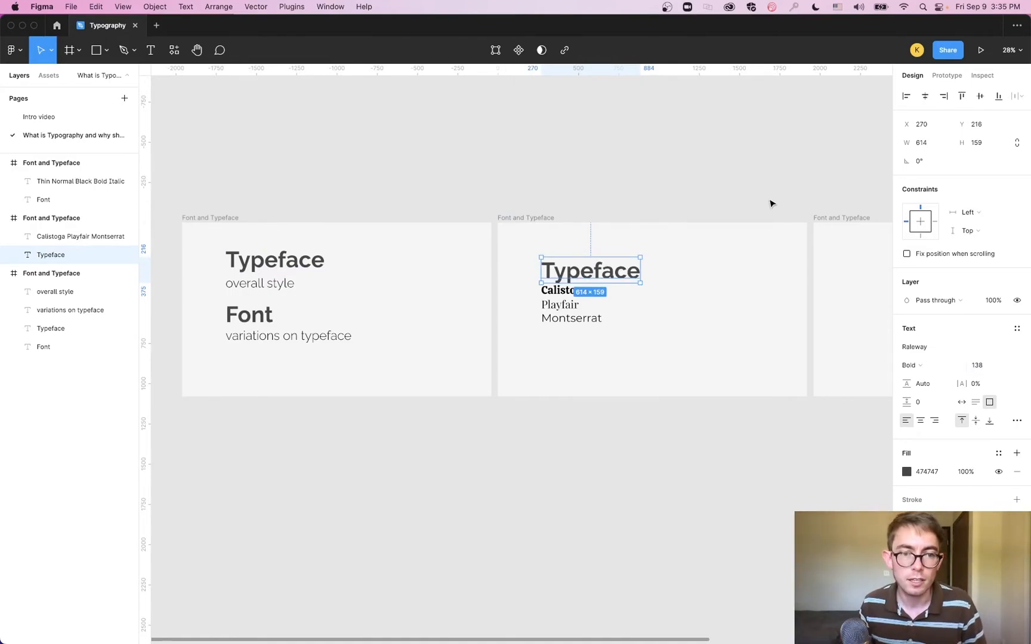
# Set the Calistoga, Playfair, Montserrat list to font size 78, matching the "overall style" text on the first slide.
pyautogui.click(271, 291)
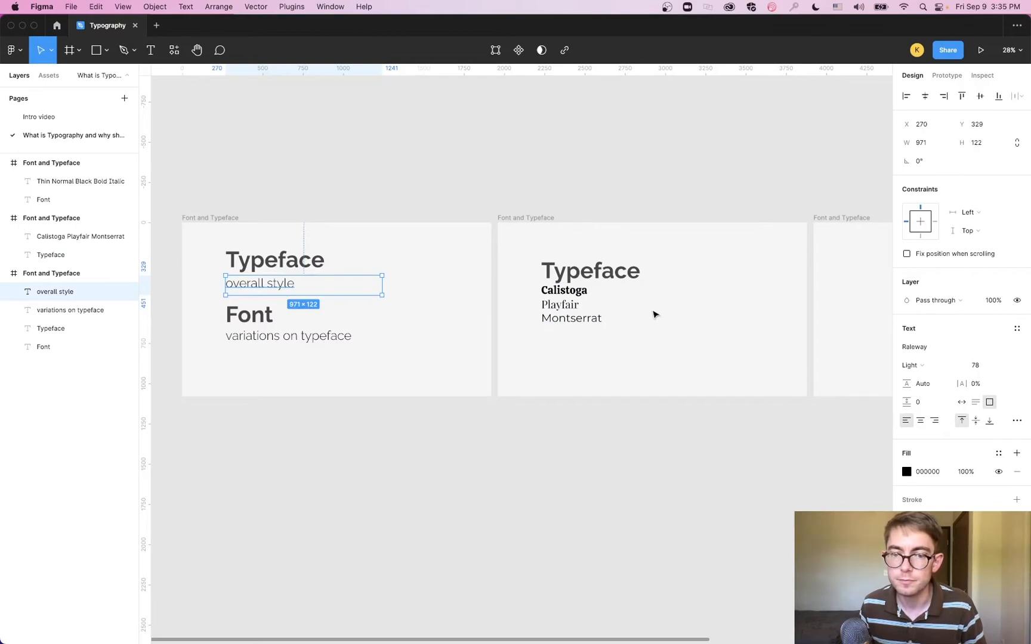
pyautogui.click(571, 318)
pyautogui.click(976, 365)
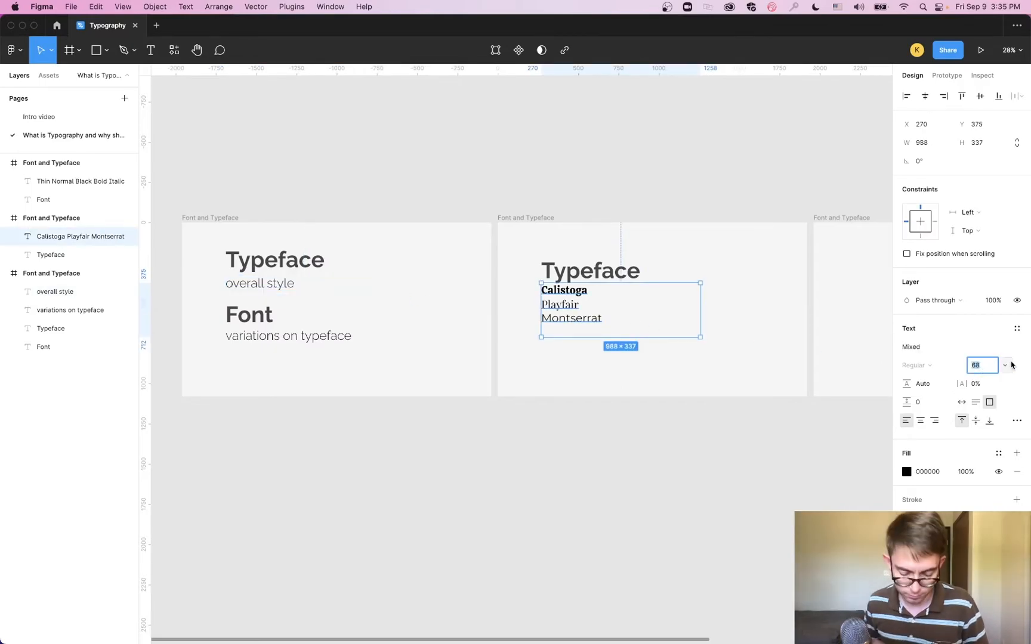
pyautogui.write('78')
pyautogui.press('Return')
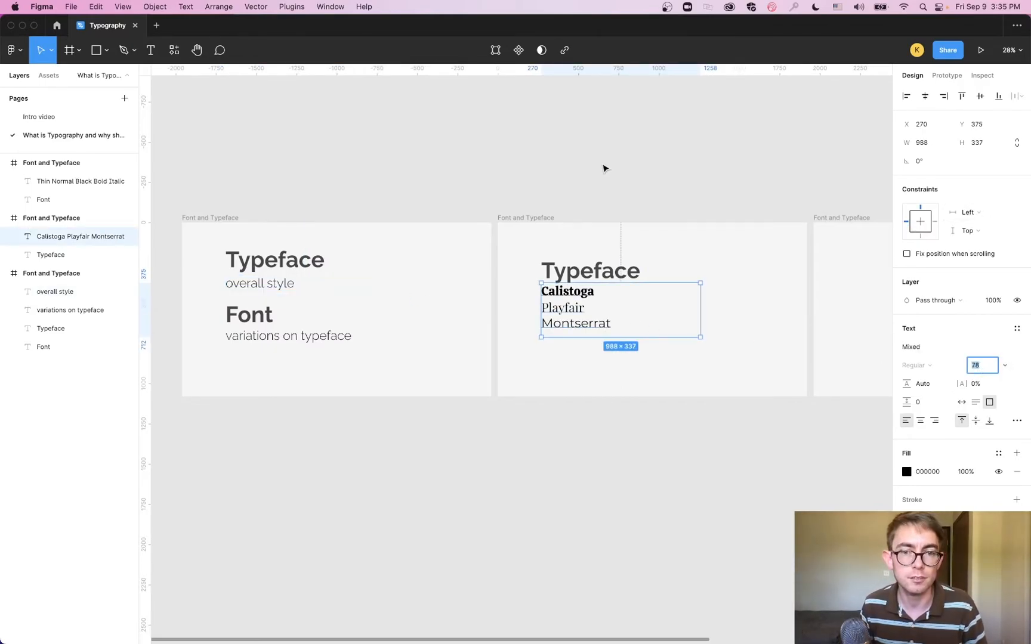
pyautogui.click(605, 170)
# Move the second slide's "Typeface" heading up to about Y 166, keeping it at X 270.
pyautogui.click(591, 274)
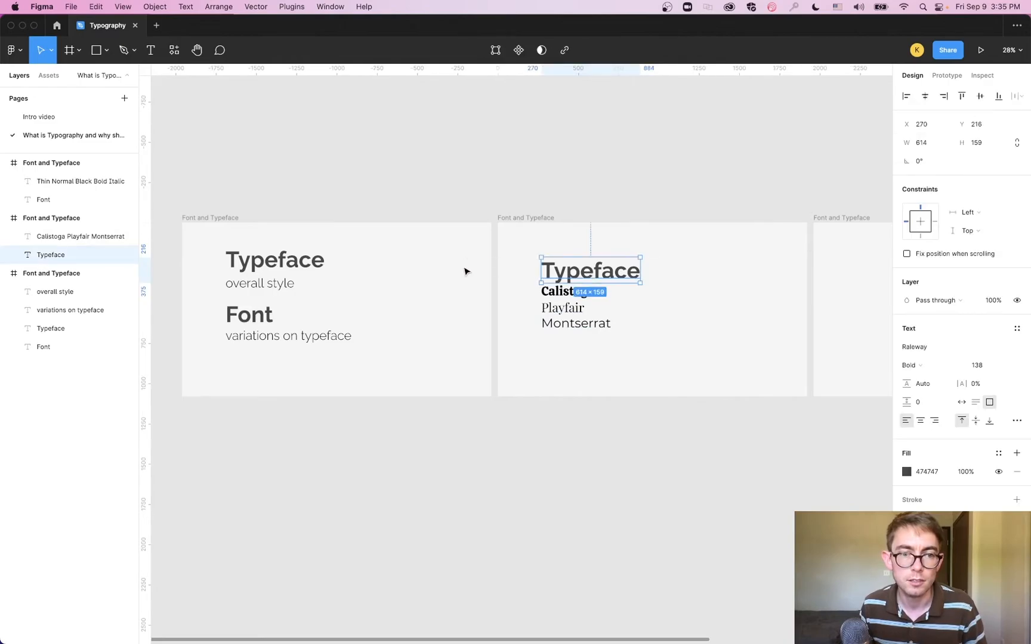
pyautogui.moveTo(576, 270)
pyautogui.mouseDown()
pyautogui.moveTo(222, 290)
pyautogui.moveTo(266, 258)
pyautogui.moveTo(456, 258)
pyautogui.moveTo(505, 244)
pyautogui.moveTo(577, 260)
pyautogui.mouseUp()
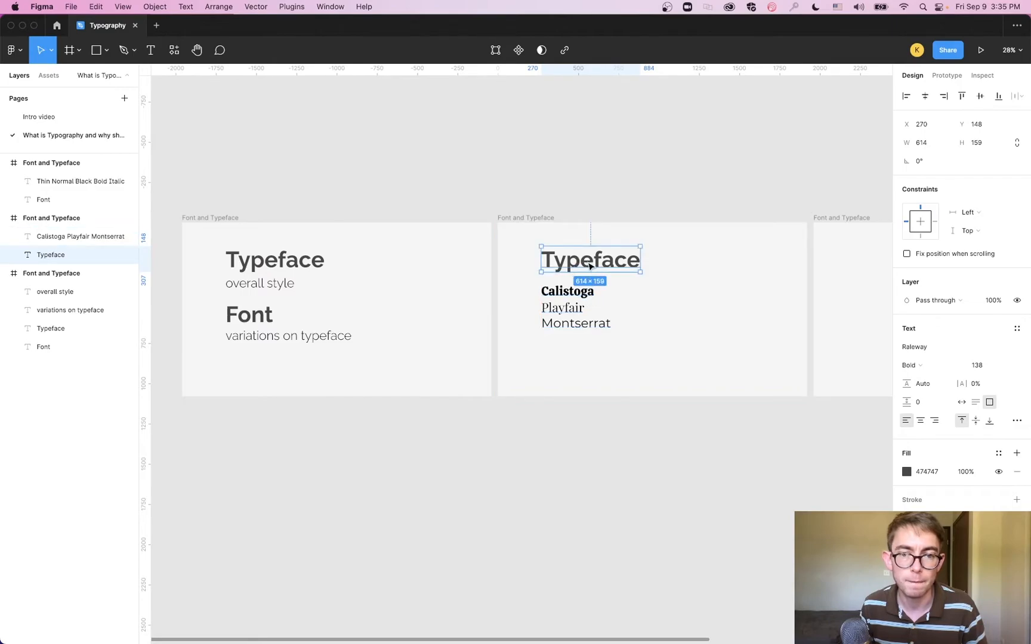
pyautogui.hotkey('shift', 'Down')
pyautogui.hotkey('shift', 'Down')
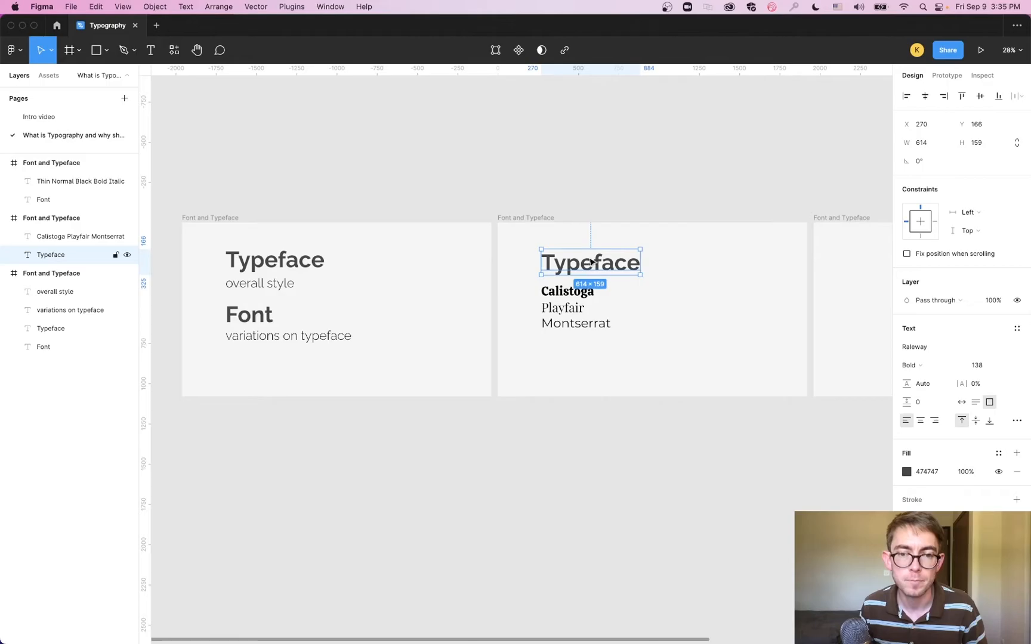
pyautogui.click(612, 201)
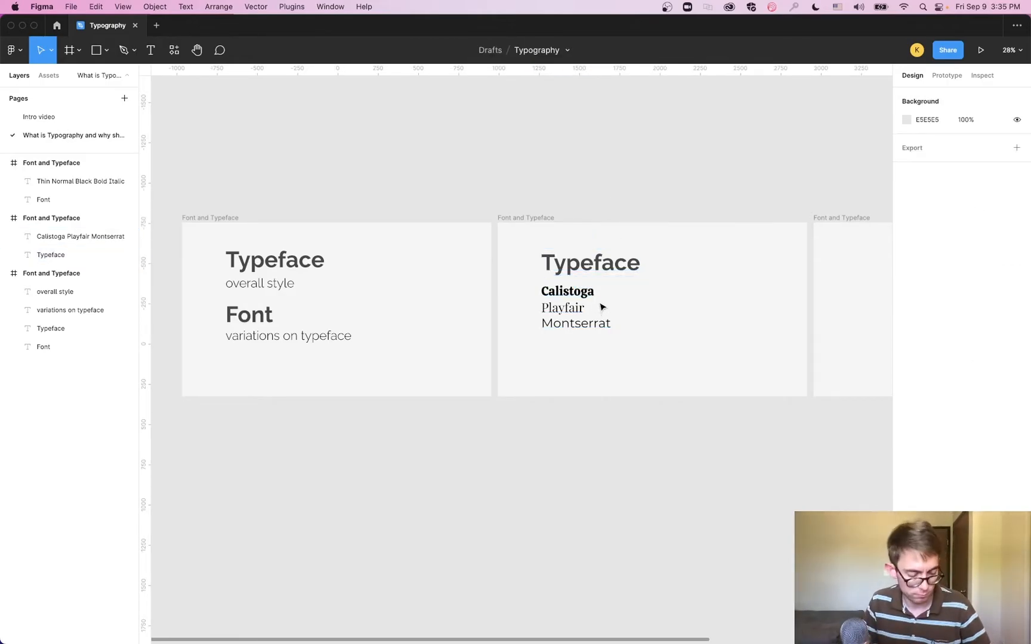
# Examine the spacing and sizes of the "Typeface" heading and its list on the second slide up close.
pyautogui.scroll(1, 656, 313)
pyautogui.scroll(5, 659, 315)
pyautogui.click(658, 320)
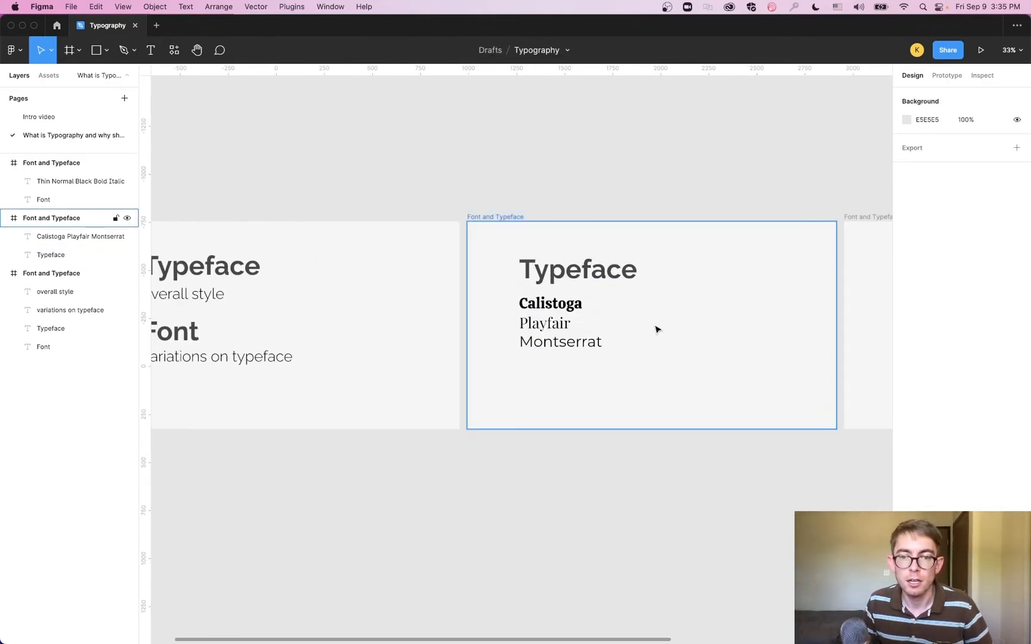
pyautogui.scroll(-2, 656, 329)
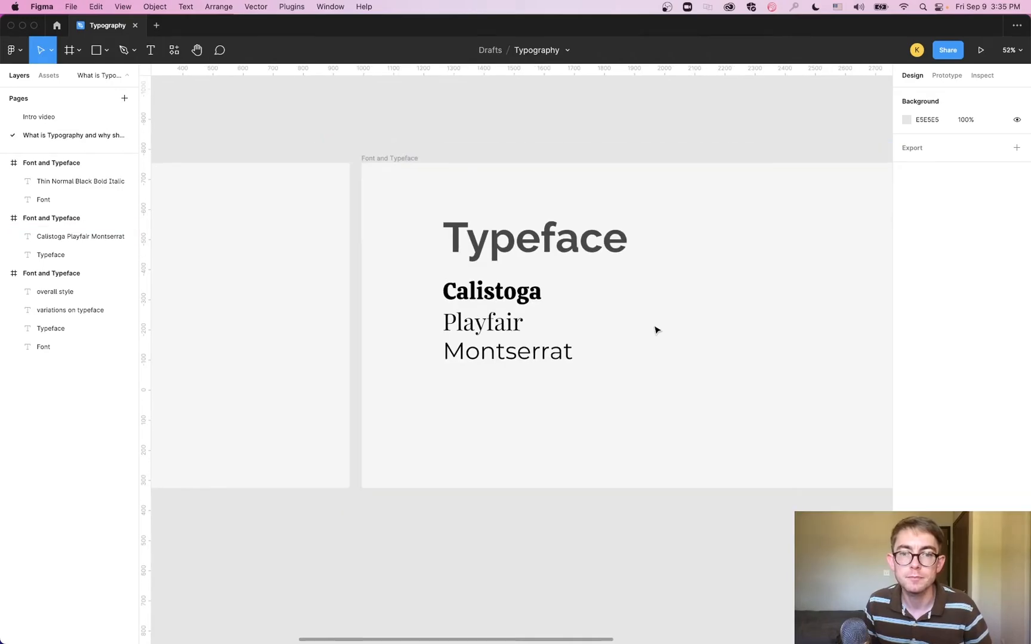
pyautogui.click(521, 341)
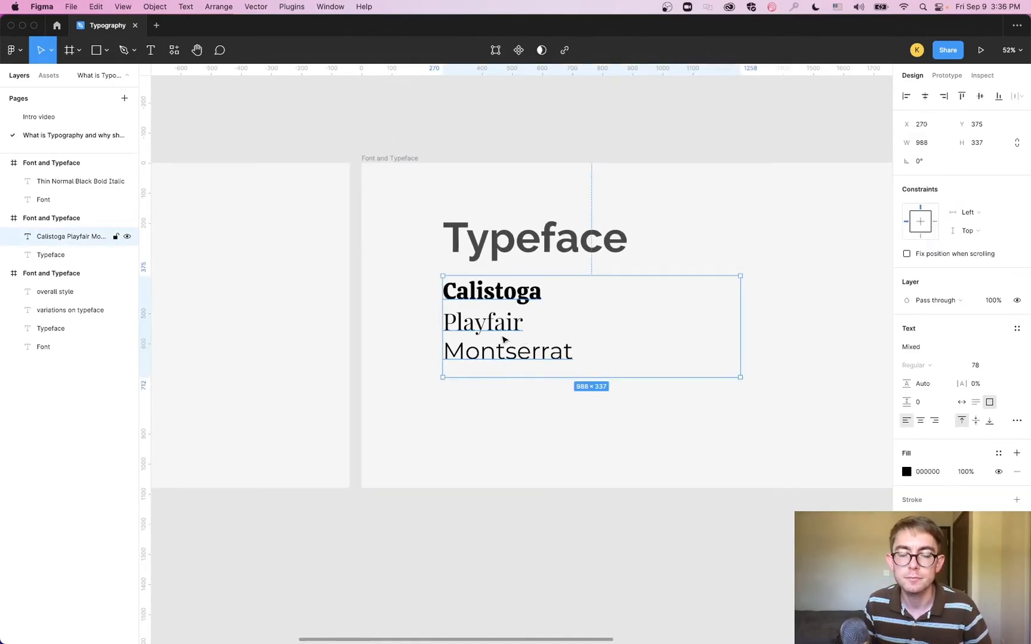
pyautogui.scroll(-2, 709, 266)
pyautogui.click(802, 250)
pyautogui.moveTo(809, 280); pyautogui.dragTo(658, 292)
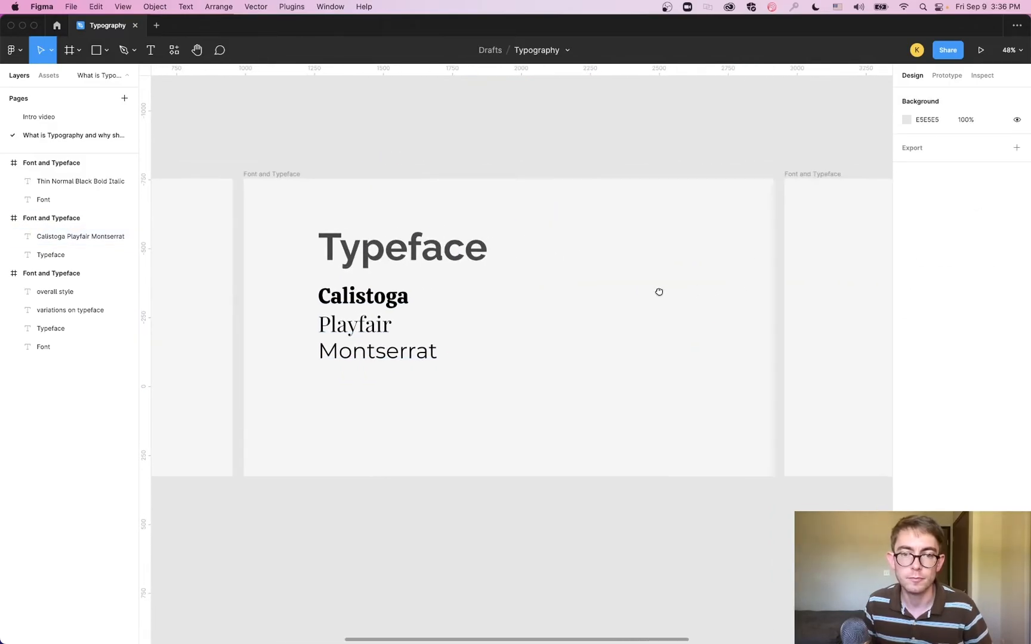
# Widen the second slide's heading text box to about 832 and change its text to "Typefaces".
pyautogui.click(484, 255)
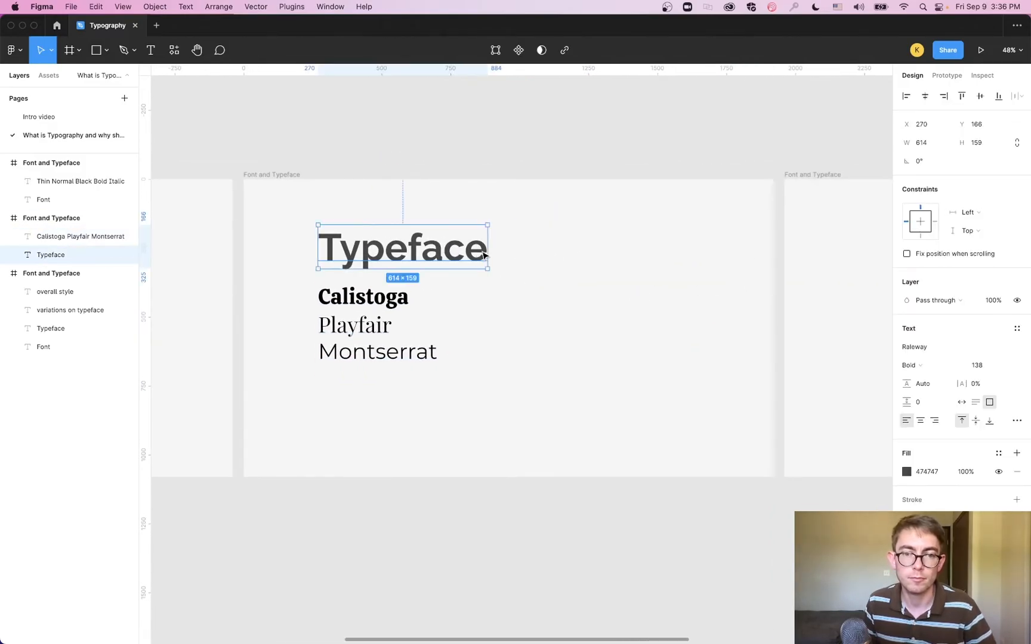
pyautogui.moveTo(484, 253); pyautogui.dragTo(543, 253)
pyautogui.doubleClick(486, 248)
pyautogui.click(507, 250)
pyautogui.write('s')
pyautogui.press('Escape')
pyautogui.press('Escape')
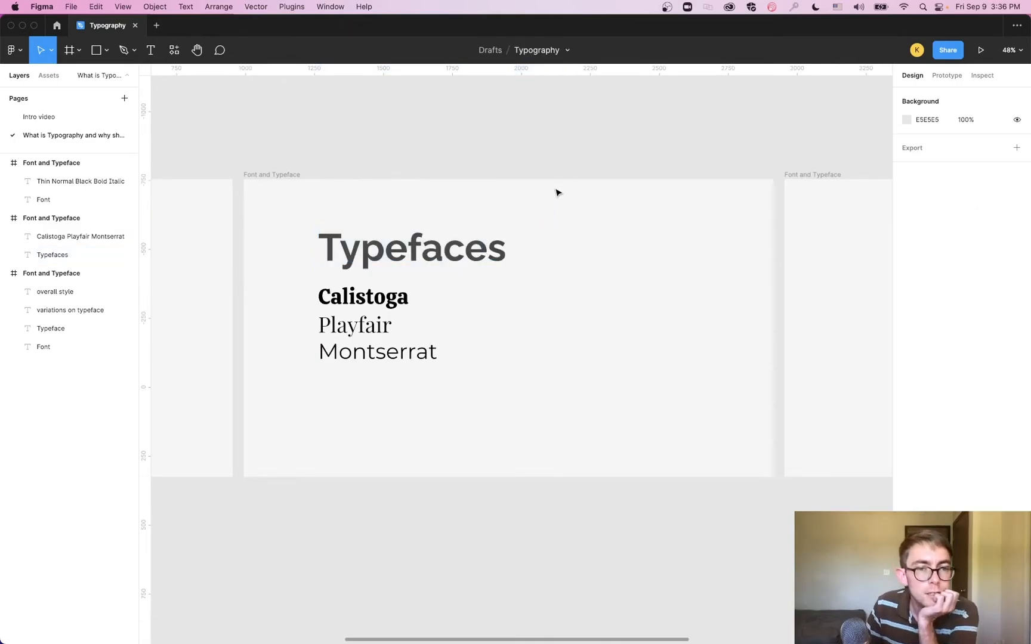
# Copy the "Typefaces" heading's fill color 474747 and apply it to the Calistoga, Playfair, Montserrat list.
pyautogui.click(377, 304)
pyautogui.click(458, 251)
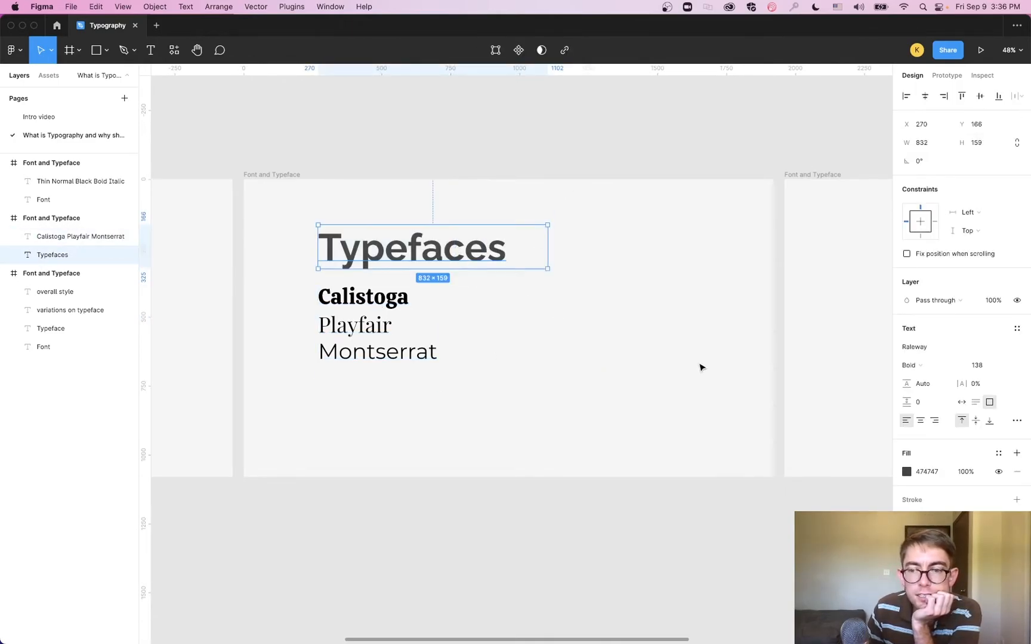
pyautogui.click(927, 472)
pyautogui.press('super+c')
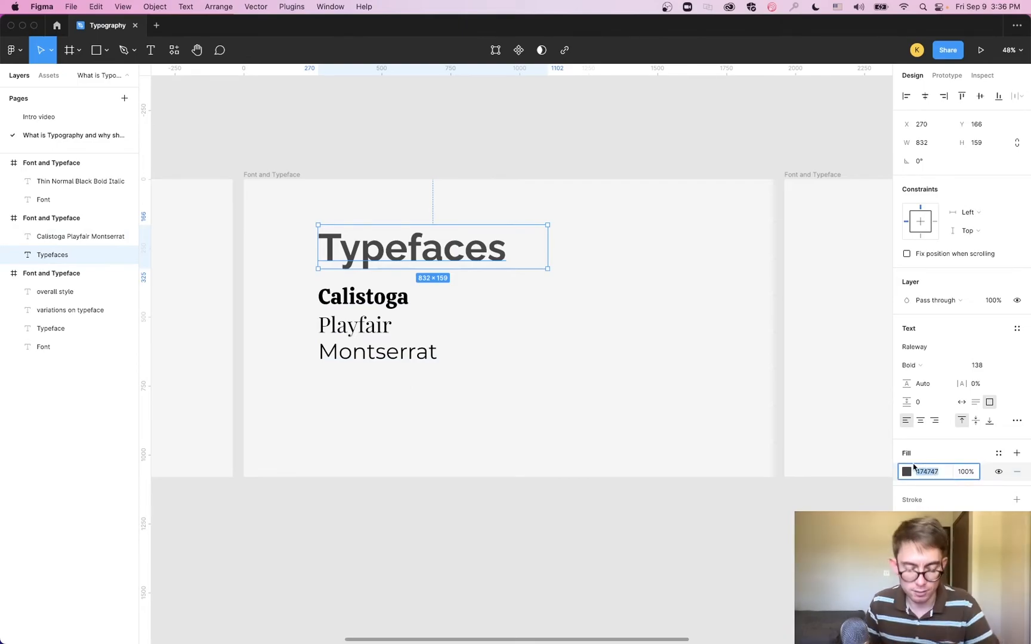
pyautogui.click(382, 349)
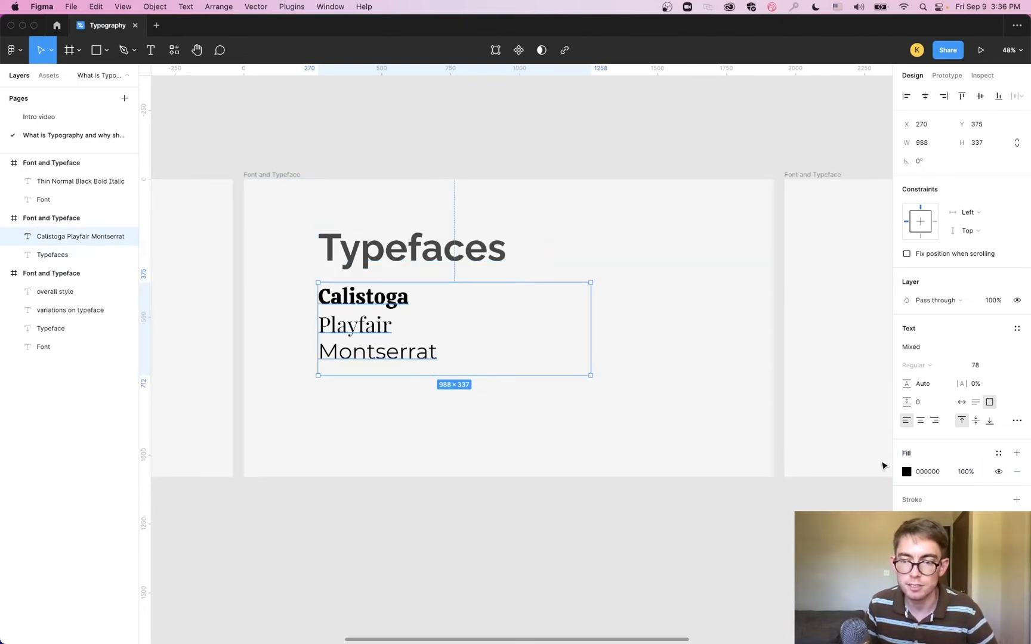
pyautogui.click(926, 474)
pyautogui.press('super+v')
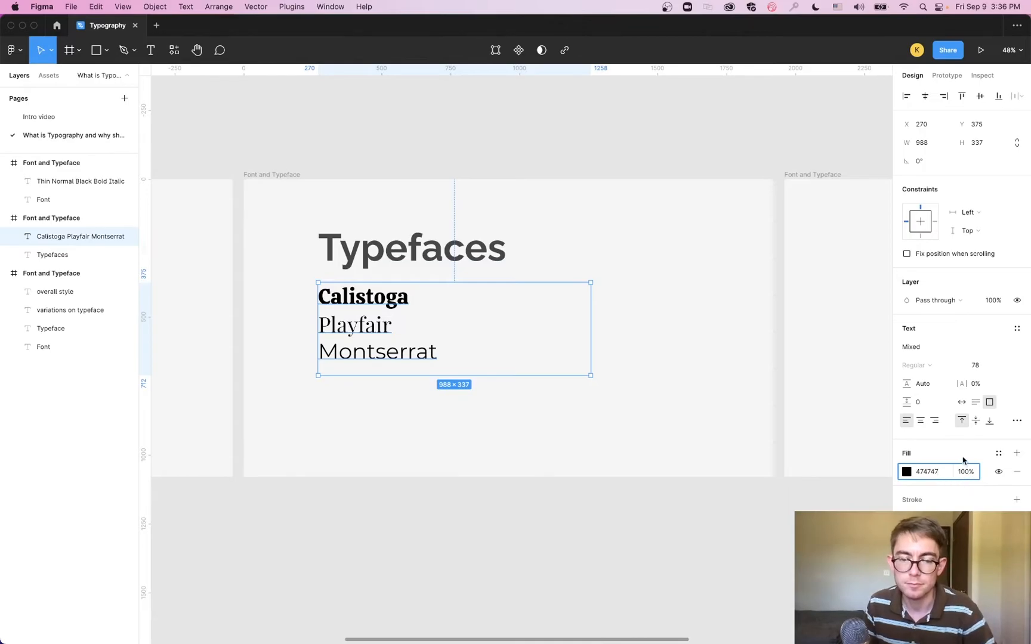
pyautogui.press('Return')
pyautogui.click(551, 275)
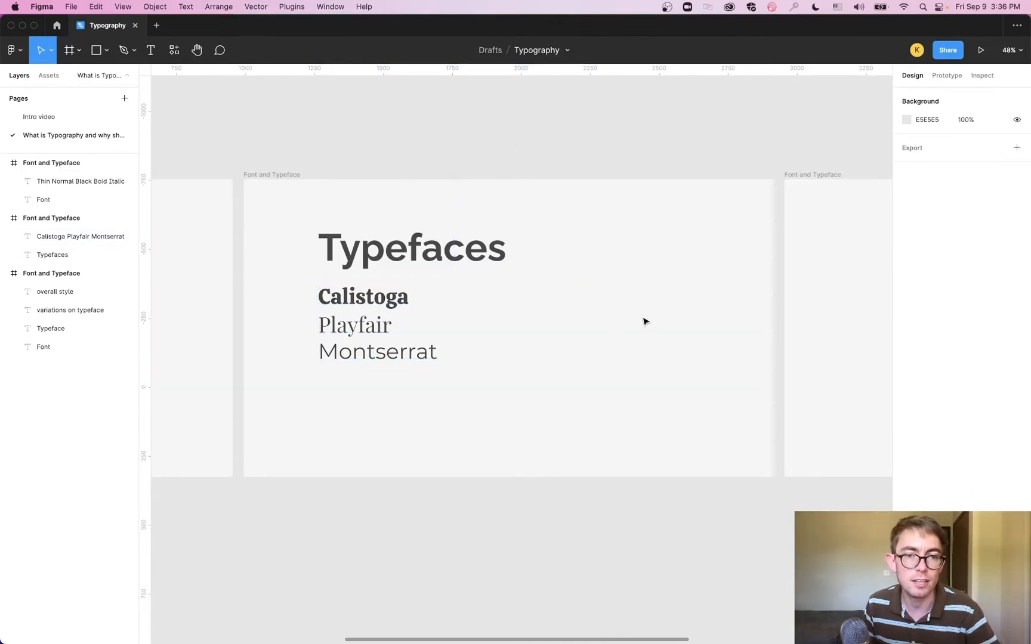
# Delete the third slide, the duplicated "Font and Typeface" frame holding the "Font" heading and its style list.
pyautogui.hscroll(5, 621, 320)
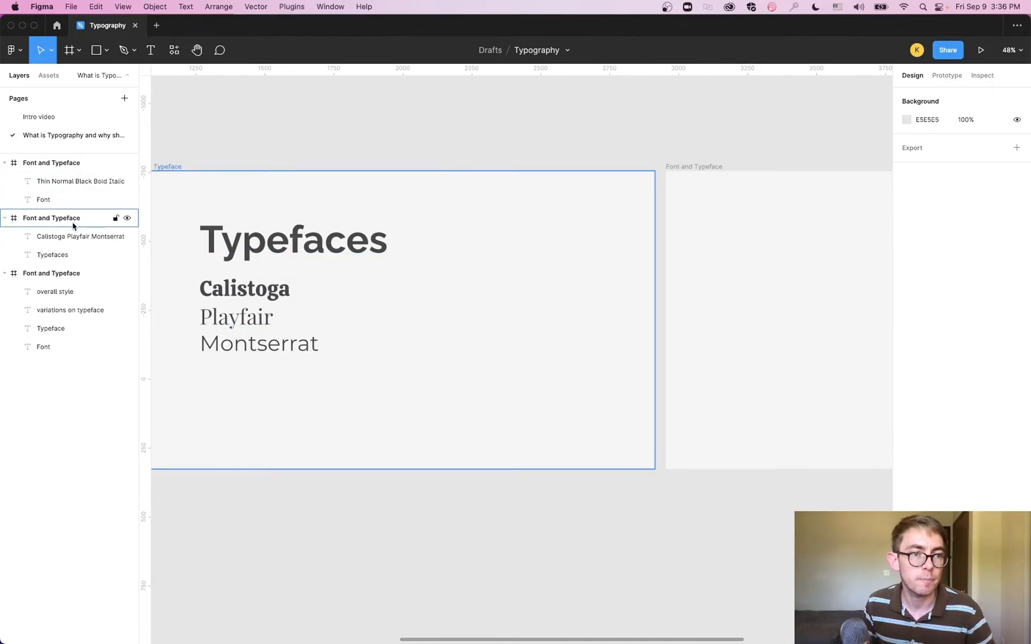
pyautogui.click(80, 167)
pyautogui.press('Delete')
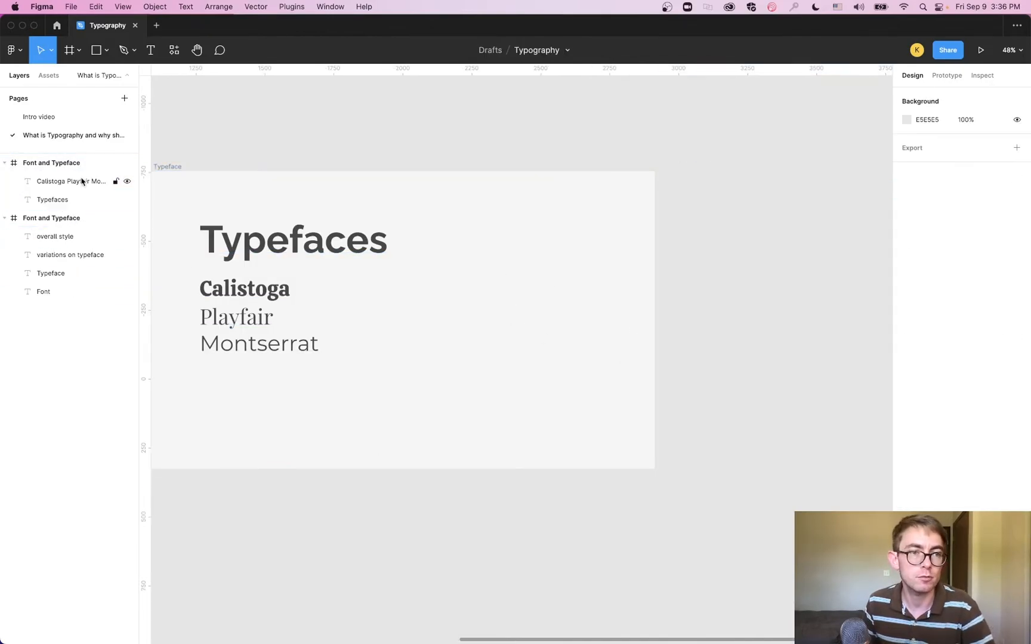
# Rename the second slide's frame as "Typefaces".
pyautogui.click(78, 166)
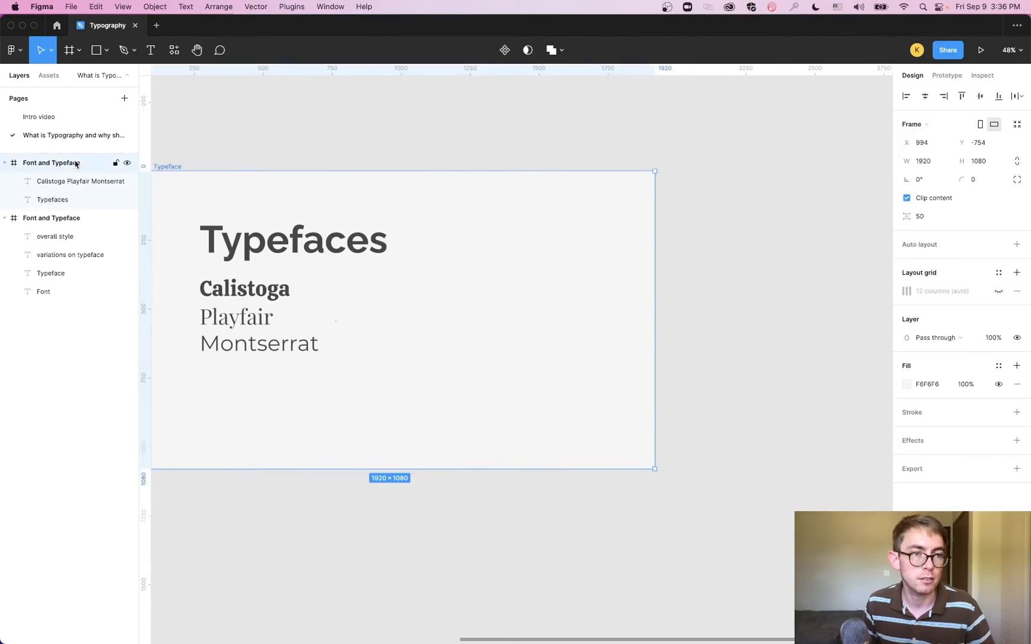
pyautogui.doubleClick(60, 165)
pyautogui.write('Typefaces')
pyautogui.press('Return')
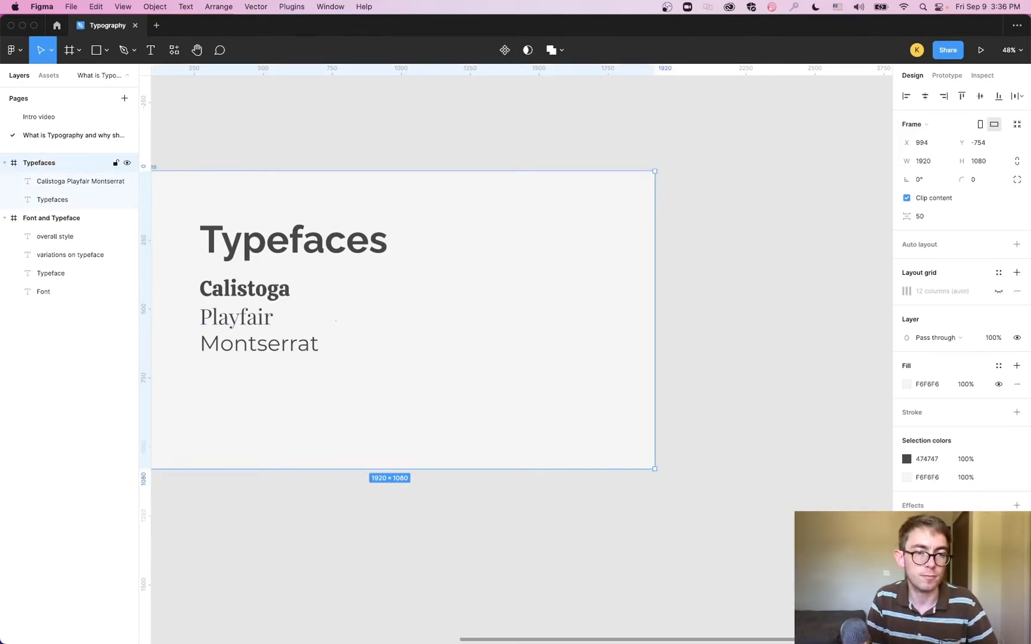
# Duplicate the Typefaces frame and rename the copy "Fonts".
pyautogui.press('super+d')
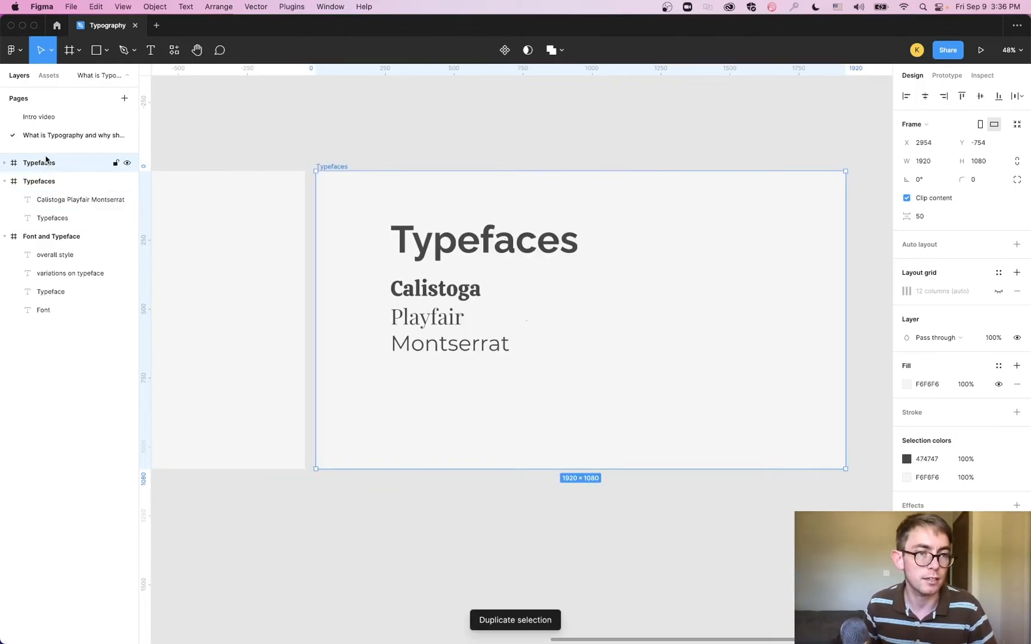
pyautogui.doubleClick(43, 165)
pyautogui.write('Fonts')
pyautogui.press('Return')
# Change the heading text in the Fonts frame to "Fonts".
pyautogui.doubleClick(482, 241)
pyautogui.write('Fonts')
pyautogui.press('Escape')
# Remove the Calistoga and Playfair lines from the Fonts frame's list and make the remaining line read "Montserrat Thin".
pyautogui.doubleClick(478, 318)
pyautogui.click(497, 320)
pyautogui.moveTo(497, 320); pyautogui.dragTo(382, 292)
pyautogui.press('BackSpace')
pyautogui.click(522, 296)
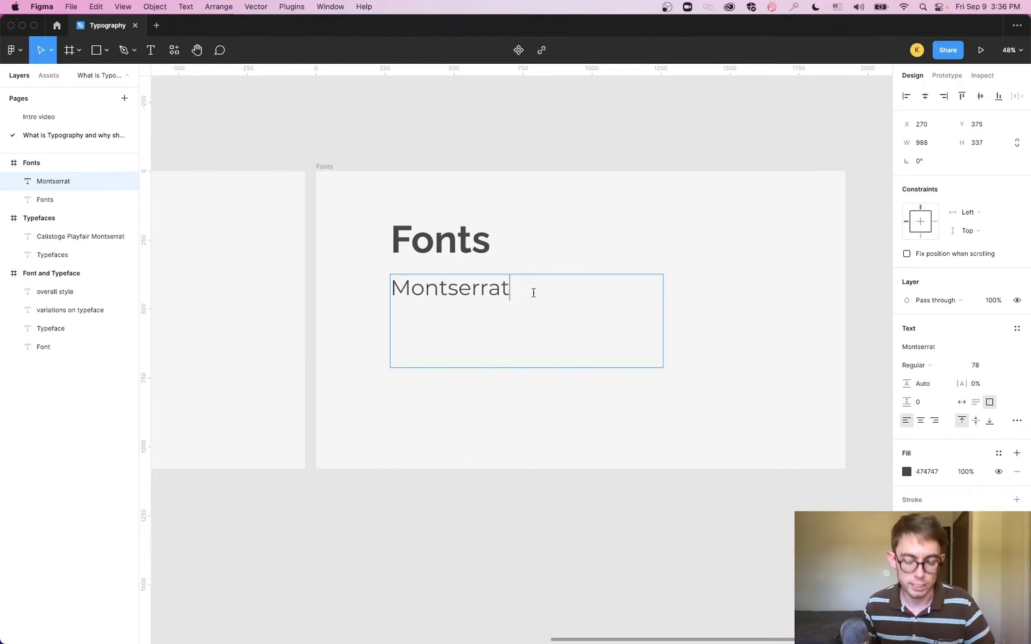
pyautogui.write('Thin')
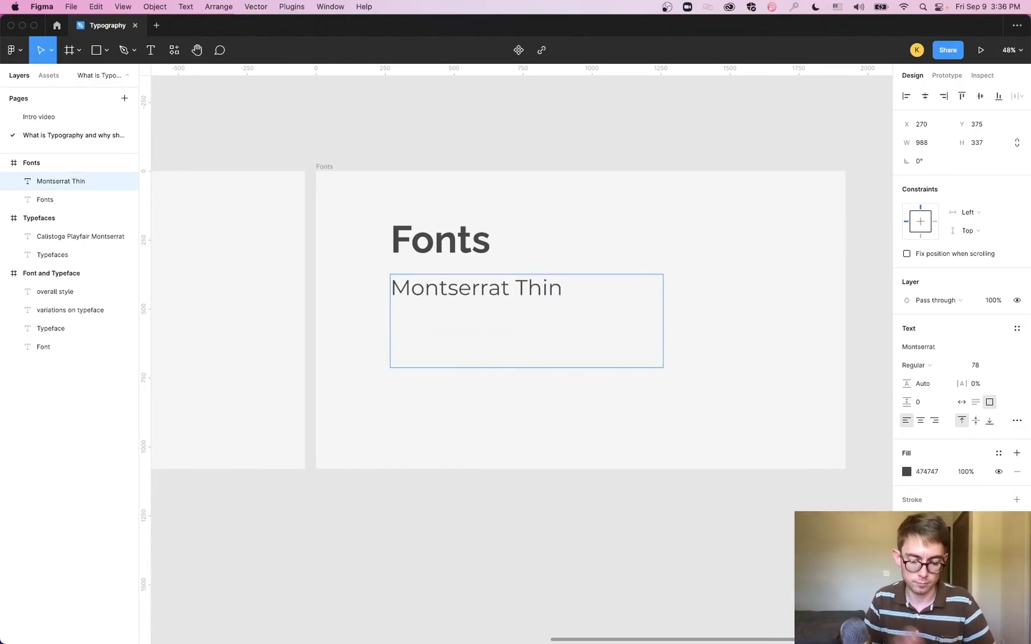
# Copy the "Montserrat Thin" line and paste it below to fill the list with four identical lines.
pyautogui.tripleClick(496, 291)
pyautogui.press('super+c')
pyautogui.press('Right')
pyautogui.press('Return')
pyautogui.press('super+v')
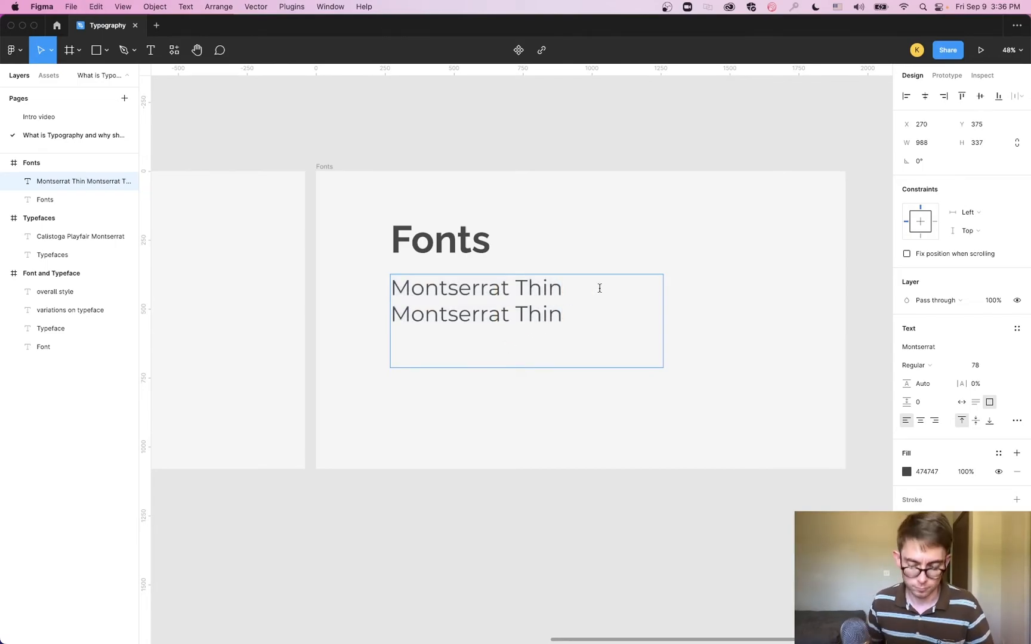
pyautogui.press('super+v')
pyautogui.press('Return')
pyautogui.press('super+v')
pyautogui.press('super+Return')
pyautogui.press('super+v')
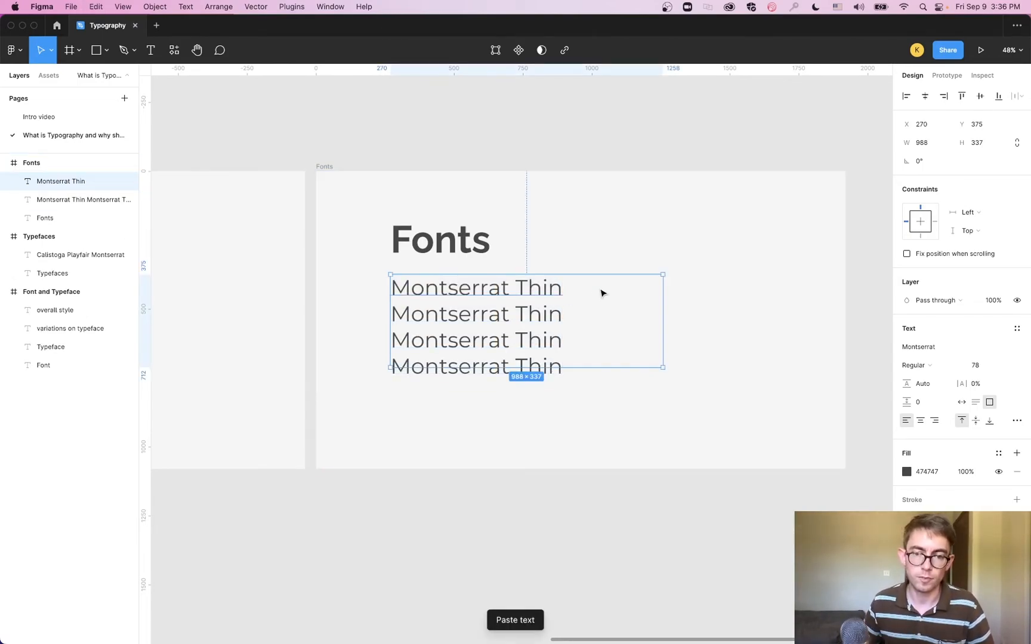
pyautogui.click(566, 357)
pyautogui.doubleClick(522, 292)
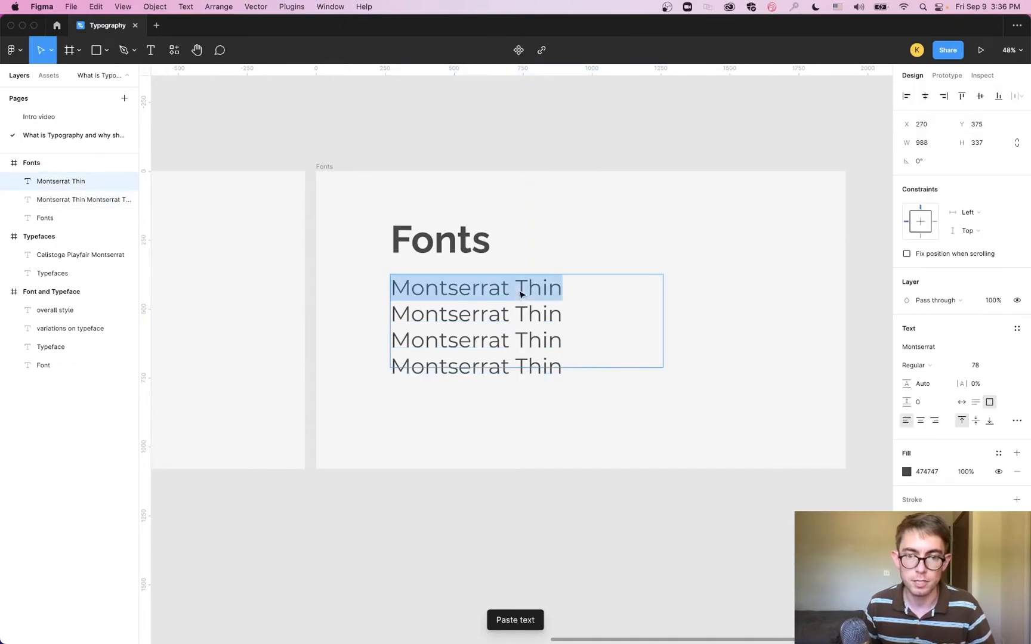
pyautogui.click(913, 365)
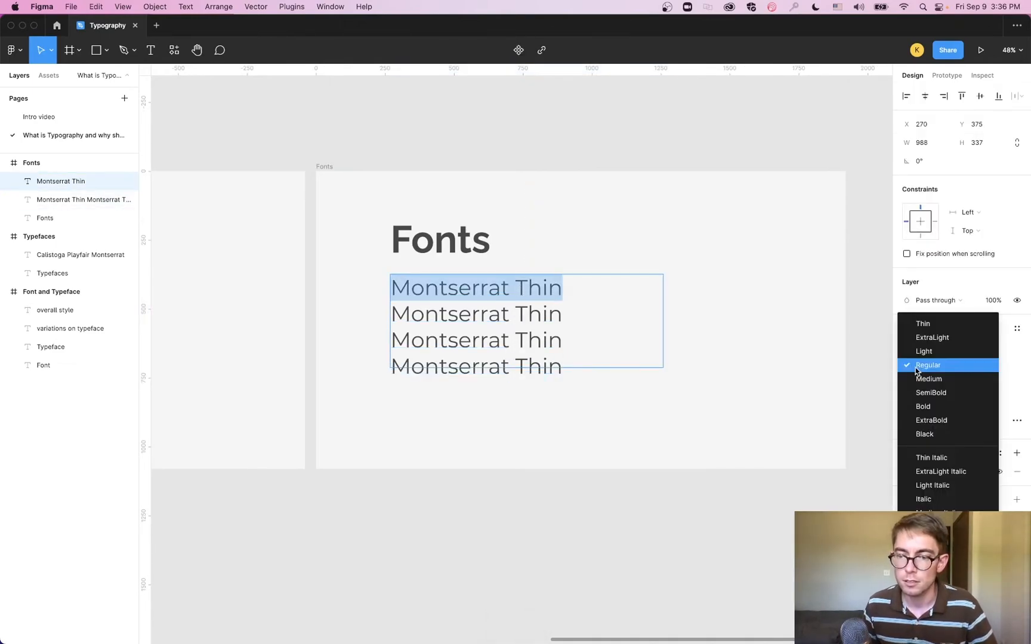
pyautogui.click(923, 325)
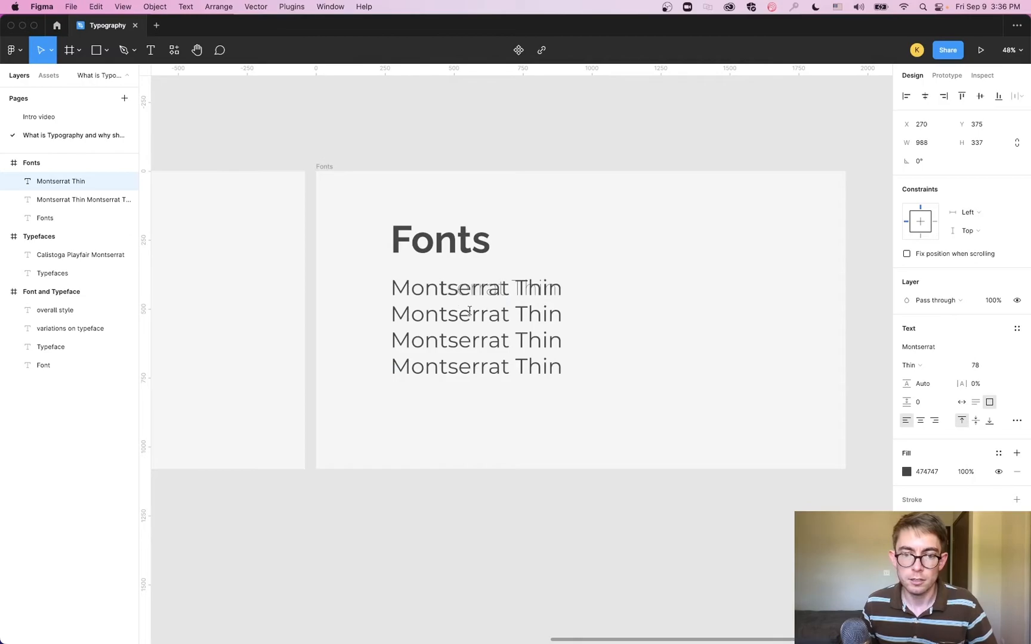
pyautogui.press('Escape')
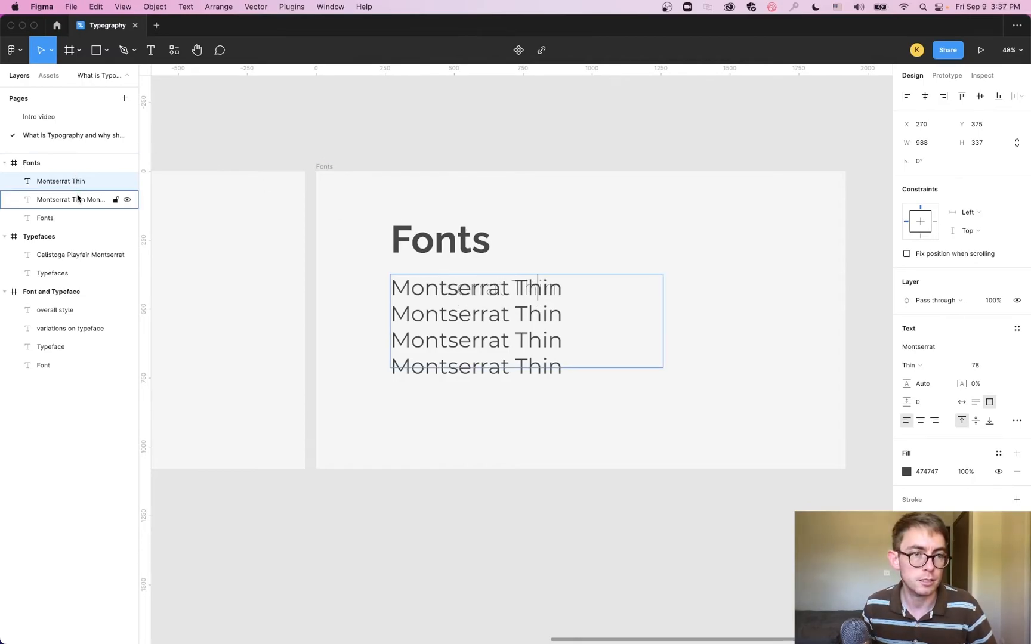
pyautogui.press('super+z')
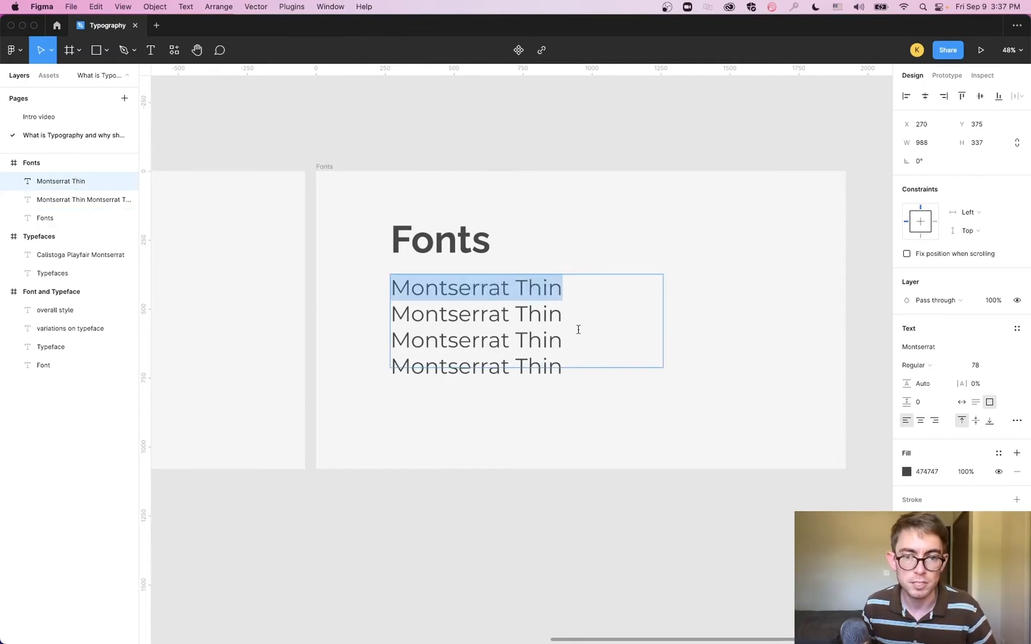
pyautogui.press('super+z')
pyautogui.press('super+z')
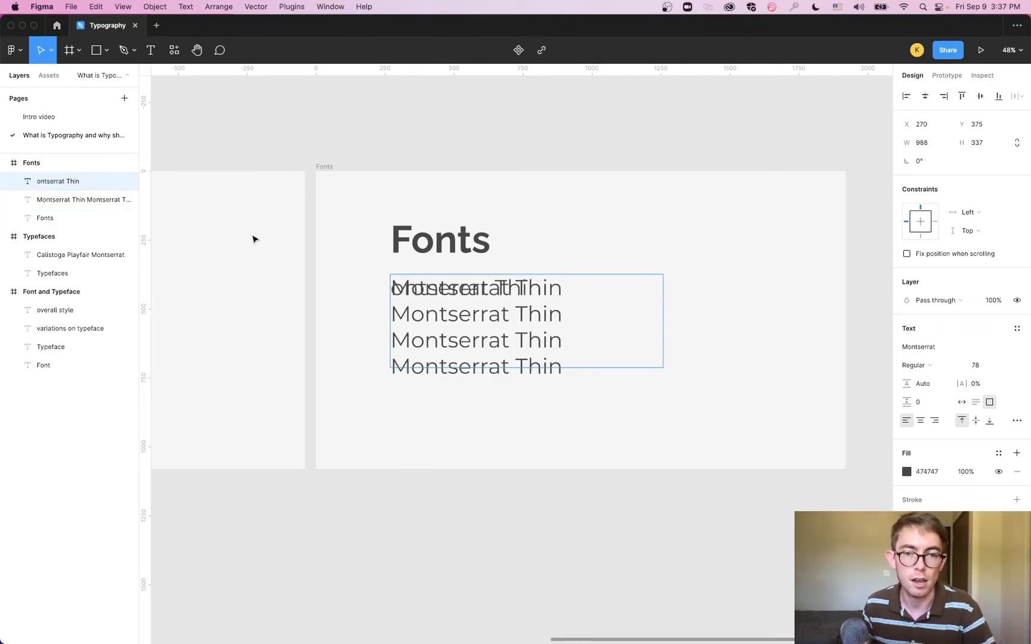
pyautogui.press('super+z')
# Remove the stray duplicate text layer overlapping the first "Montserrat Thin" line in the Fonts frame.
pyautogui.click(61, 181)
pyautogui.press('Delete')
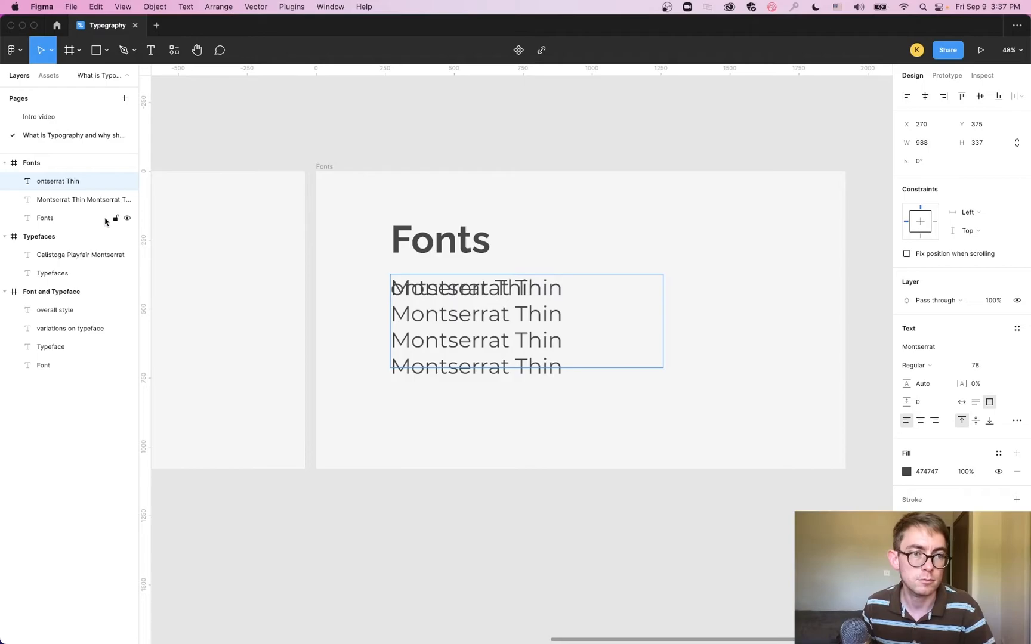
pyautogui.press('Delete')
pyautogui.press('Delete')
pyautogui.press('Delete')
pyautogui.press('Delete')
pyautogui.press('Delete')
pyautogui.press('Delete')
pyautogui.press('Delete')
pyautogui.press('Delete')
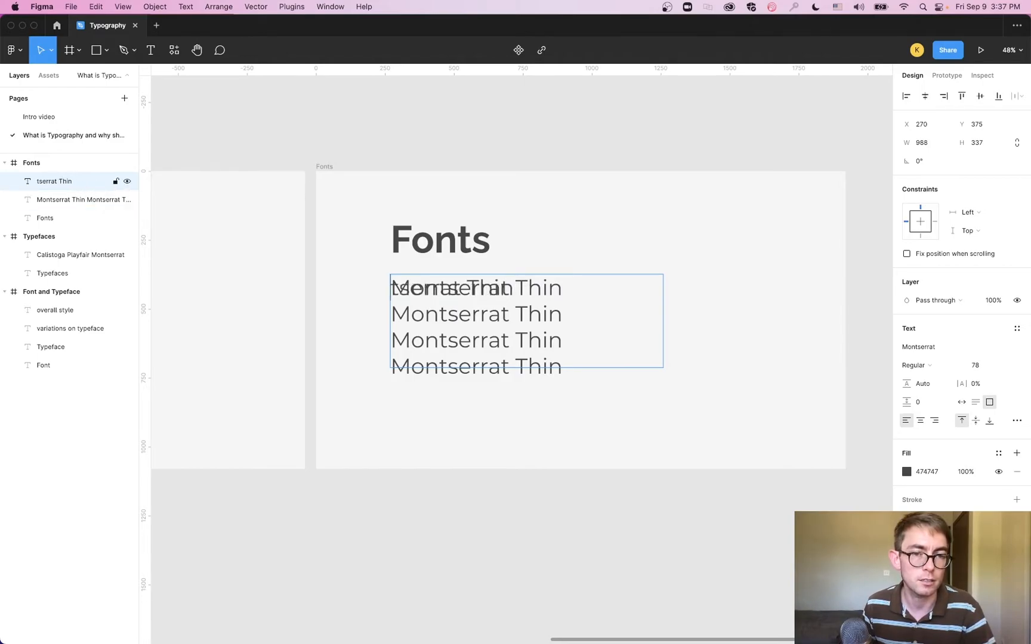
pyautogui.press('Delete')
pyautogui.press('Delete')
pyautogui.press('Delete')
pyautogui.press('Delete')
pyautogui.press('Delete')
pyautogui.press('Delete')
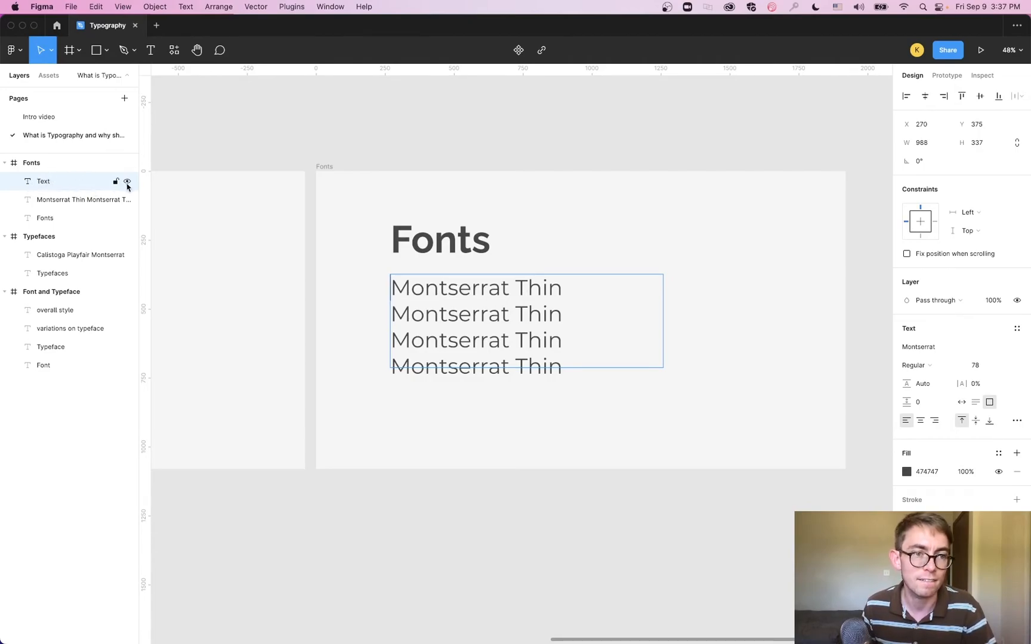
pyautogui.moveTo(18, 185); pyautogui.dragTo(34, 203)
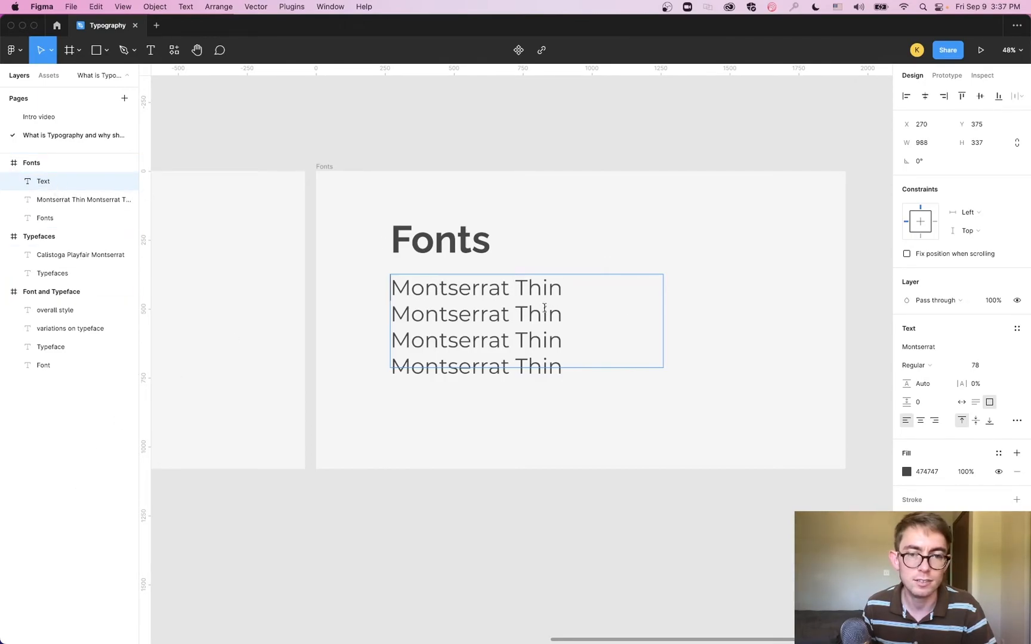
pyautogui.press('Delete')
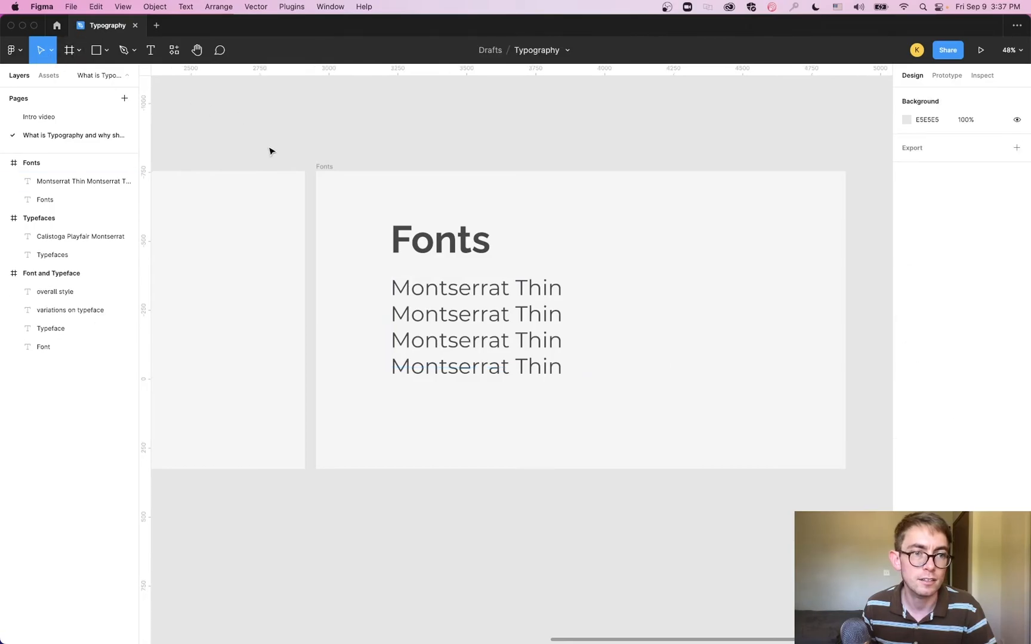
# Set the font weight of the first "Montserrat Thin" line to Thin.
pyautogui.click(488, 318)
pyautogui.tripleClick(477, 293)
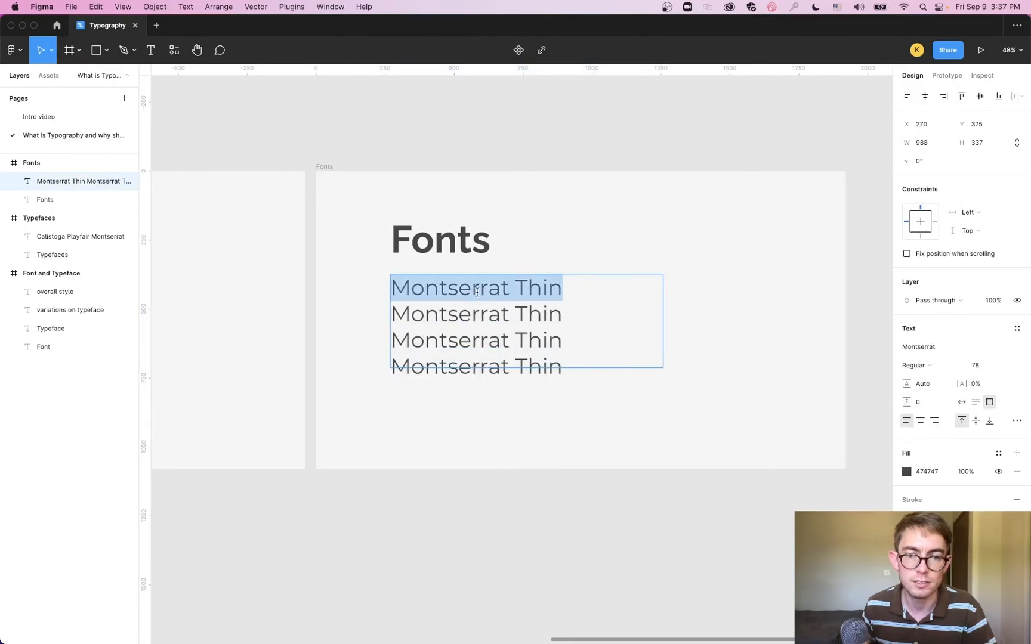
pyautogui.click(916, 365)
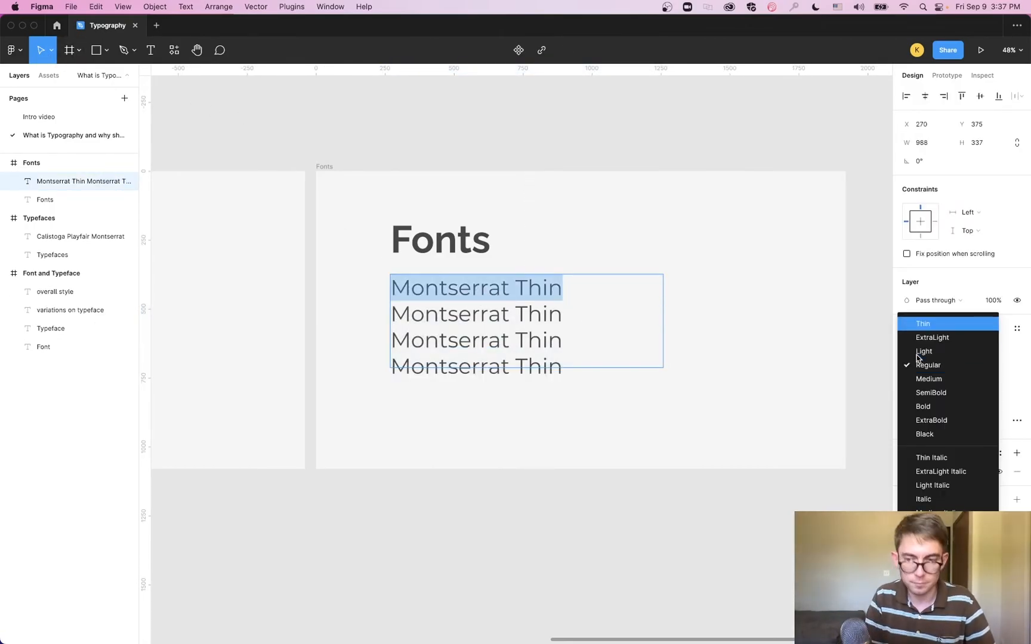
pyautogui.press('Return')
# Set the font weight of the third "Montserrat Thin" line to Black.
pyautogui.click(514, 310)
pyautogui.tripleClick(513, 311)
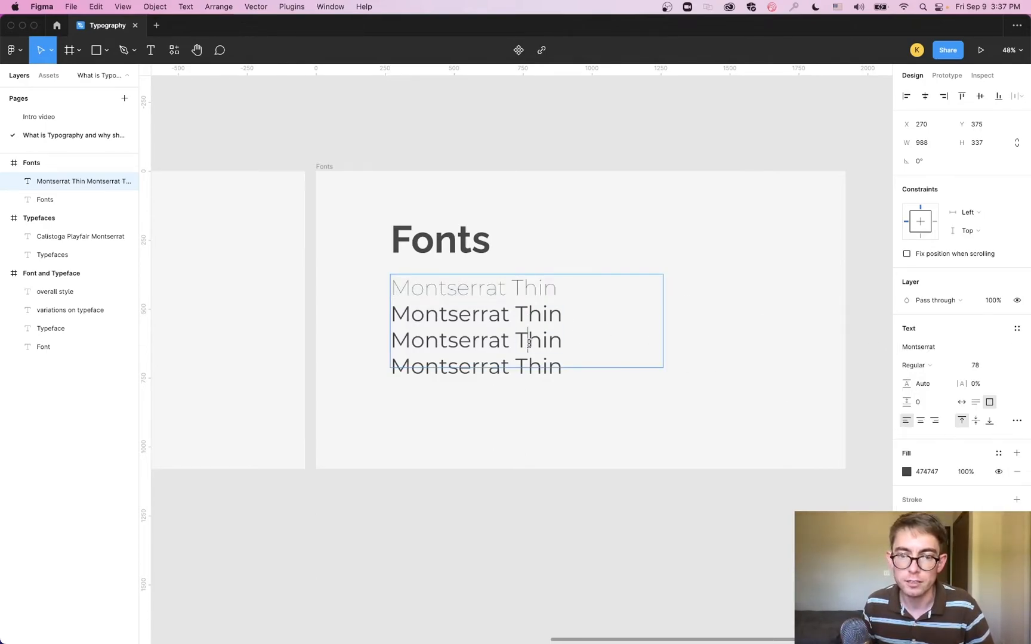
pyautogui.tripleClick(530, 341)
pyautogui.click(941, 364)
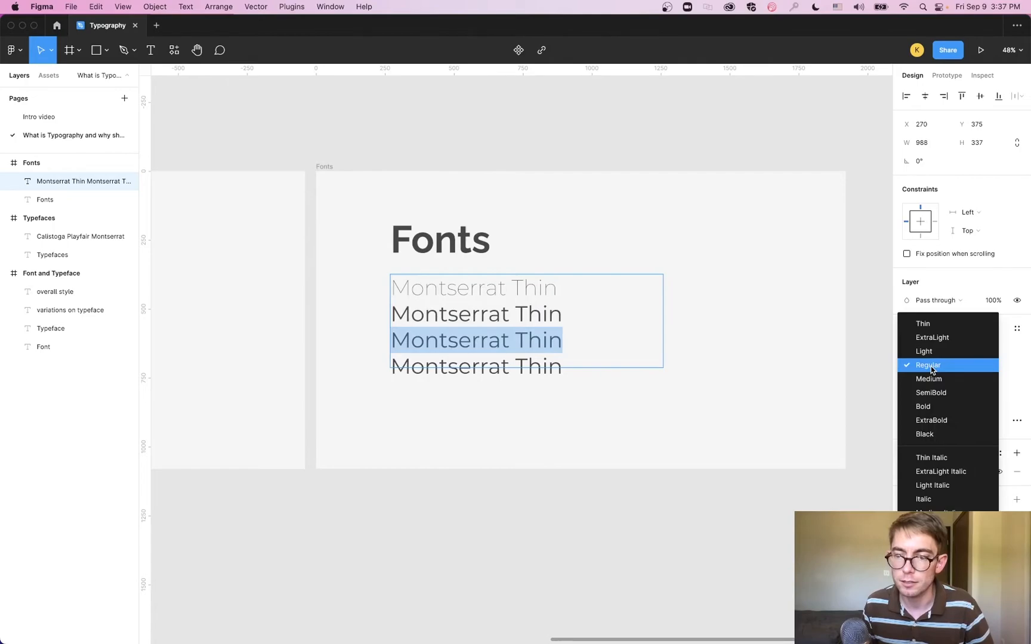
pyautogui.click(967, 431)
# Set the font weight of the fourth "Montserrat Thin" line to Bold.
pyautogui.tripleClick(556, 366)
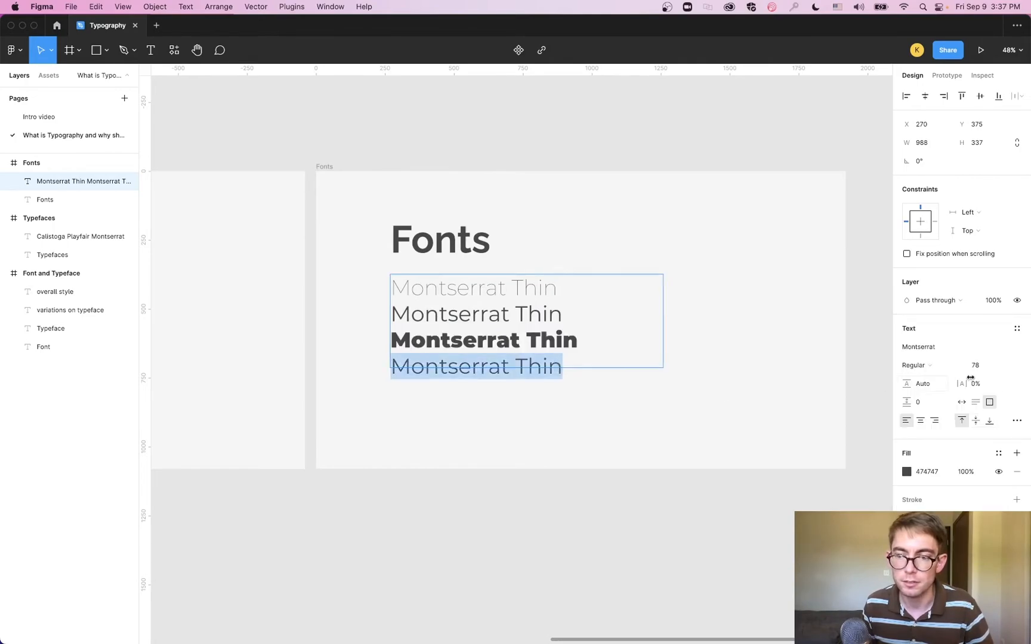
pyautogui.click(925, 369)
pyautogui.click(948, 407)
pyautogui.click(582, 363)
pyautogui.press('Return')
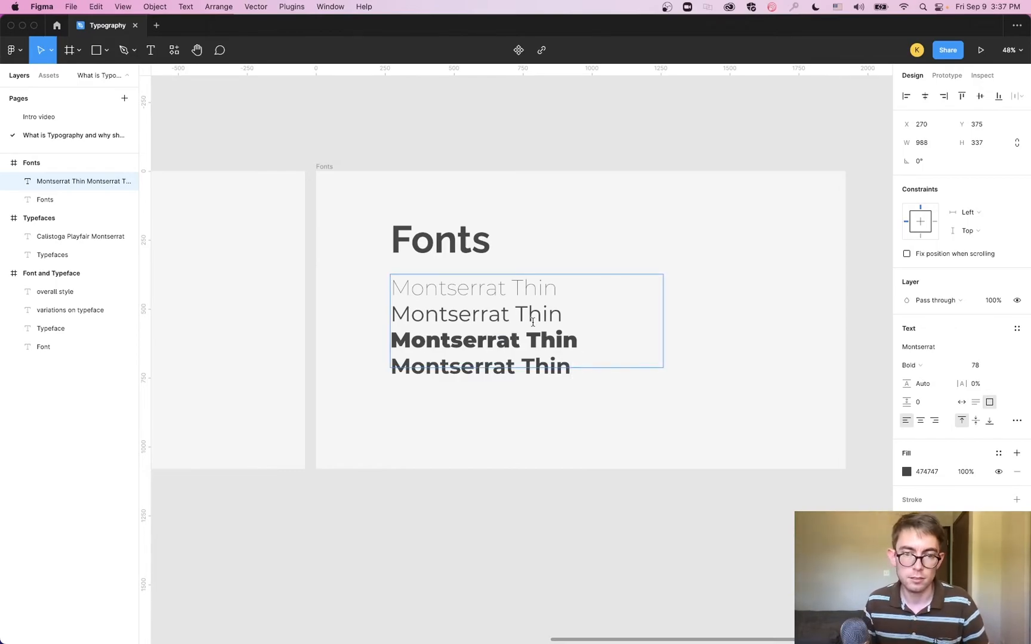
# Copy the second, regular-weight "Montserrat Thin" line and paste it as a fifth line at the end of the list.
pyautogui.moveTo(558, 292); pyautogui.dragTo(368, 297)
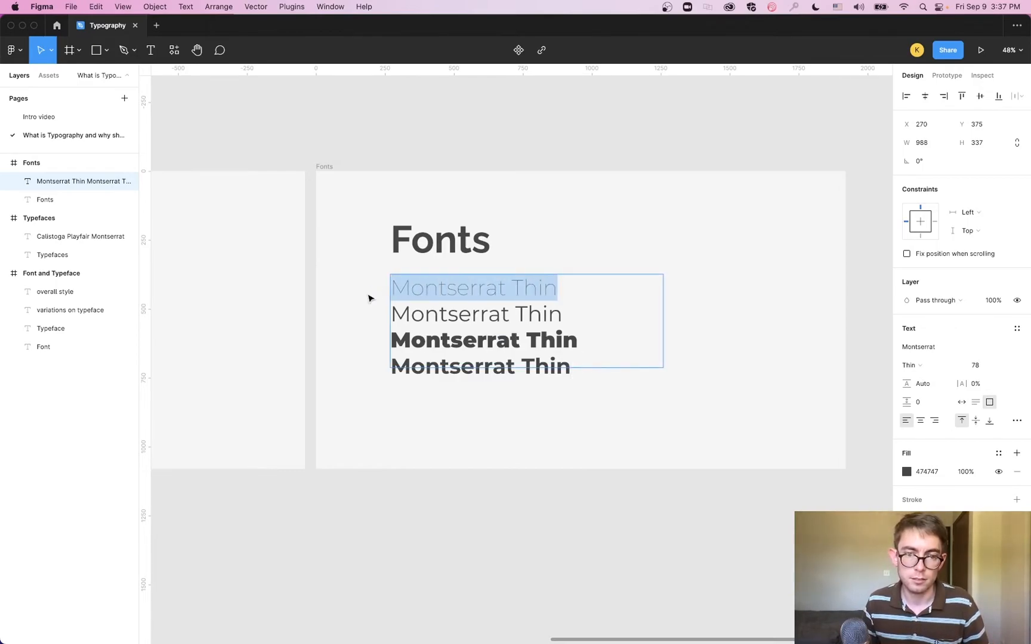
pyautogui.tripleClick(520, 308)
pyautogui.press('super+c')
pyautogui.click(578, 366)
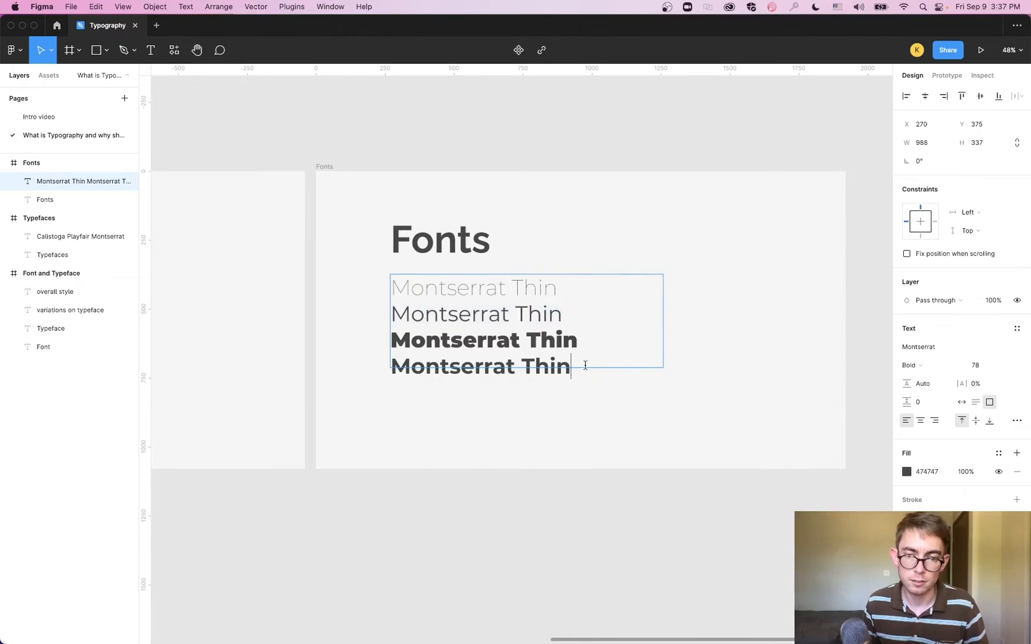
pyautogui.press('Return')
pyautogui.press('super+v')
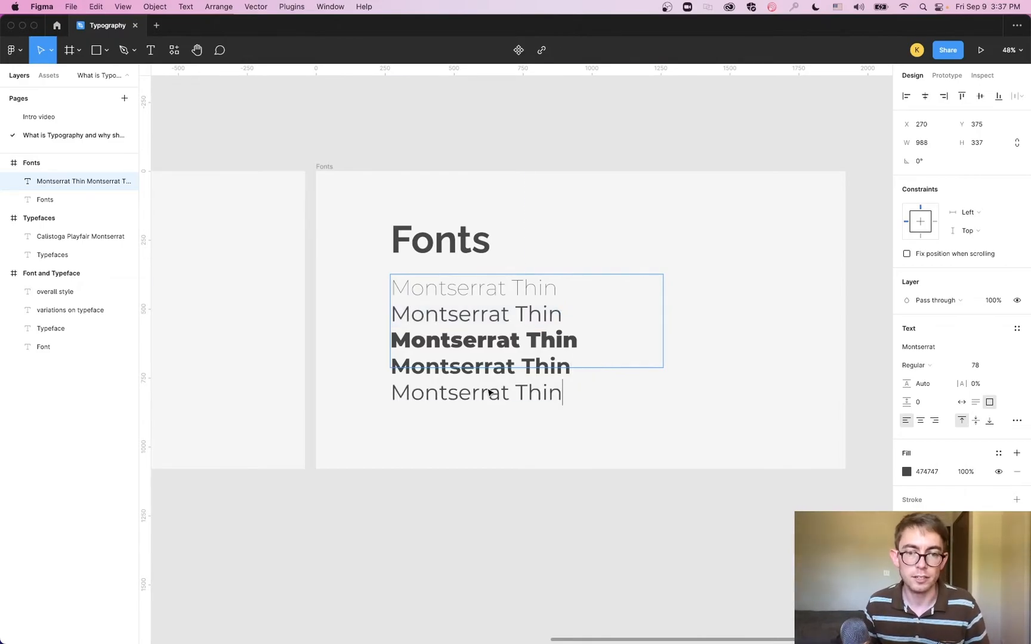
pyautogui.press('Escape')
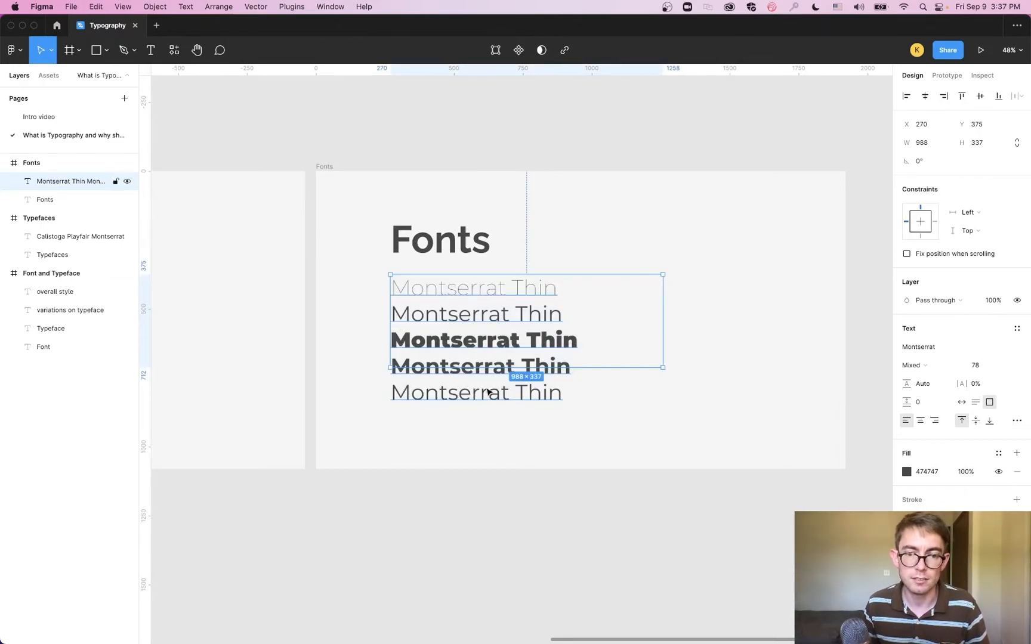
pyautogui.moveTo(481, 395); pyautogui.dragTo(477, 395)
pyautogui.press('super+z')
pyautogui.press('Return')
pyautogui.tripleClick(558, 344)
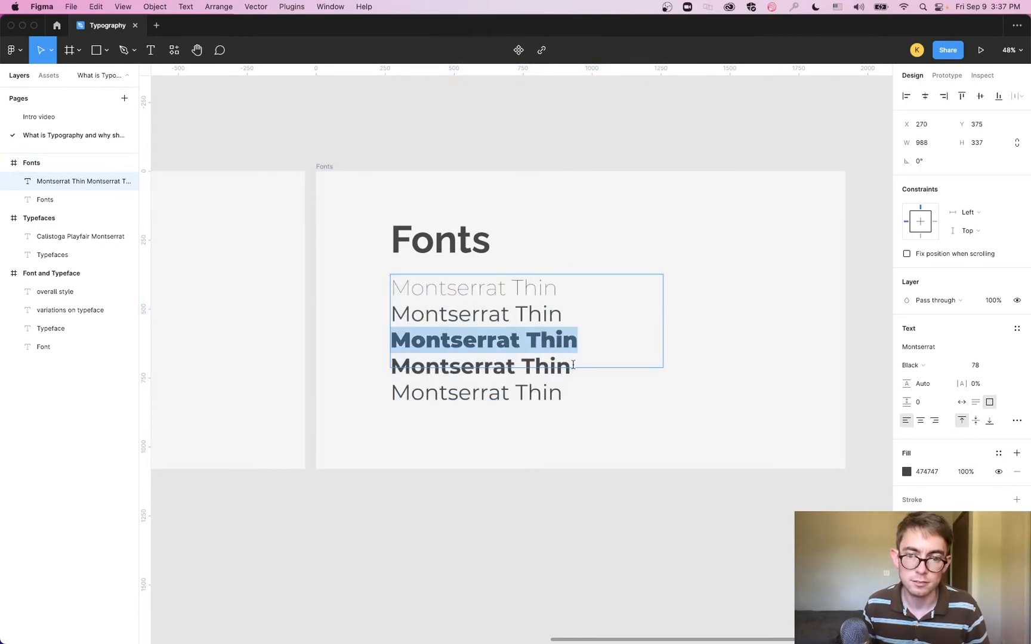
pyautogui.click(586, 359)
pyautogui.click(617, 253)
pyautogui.click(635, 320)
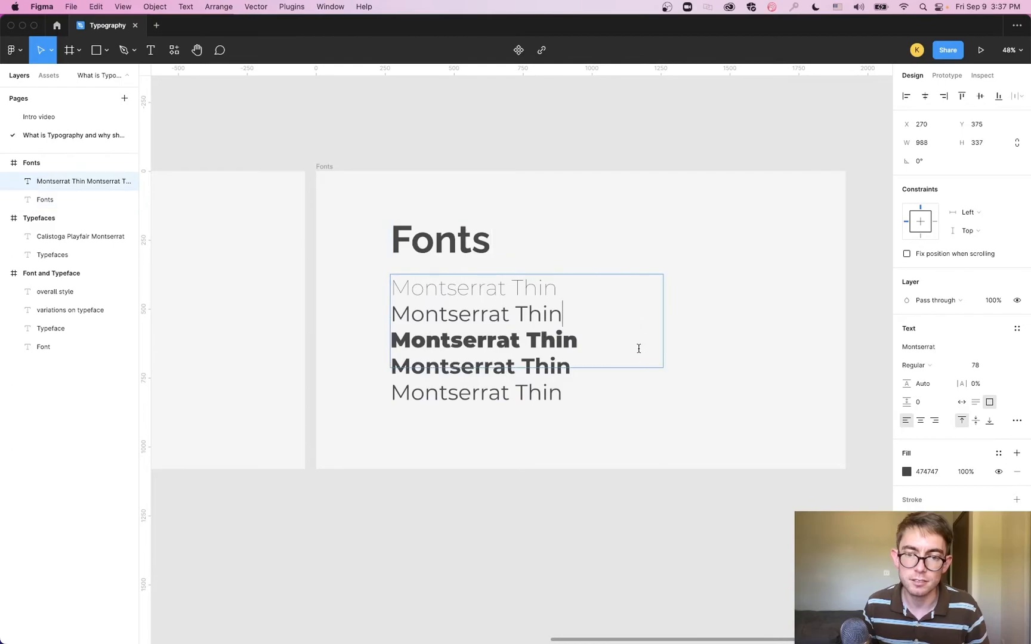
# Extend the Montserrat text box downward to a height of about 563 and set its fifth line to Italic.
pyautogui.press('Escape')
pyautogui.moveTo(609, 367); pyautogui.dragTo(609, 430)
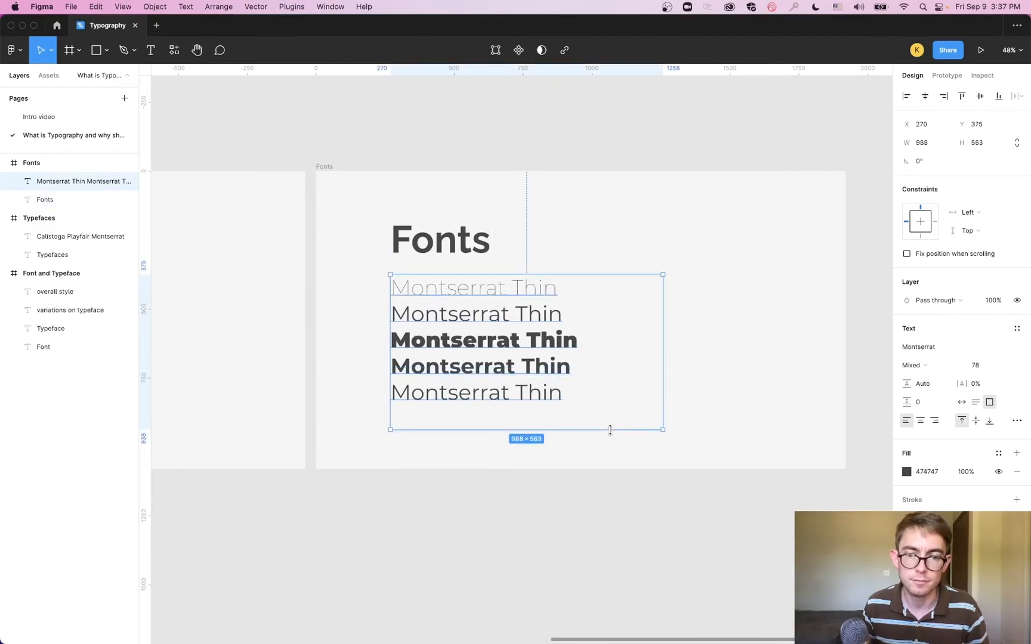
pyautogui.tripleClick(529, 390)
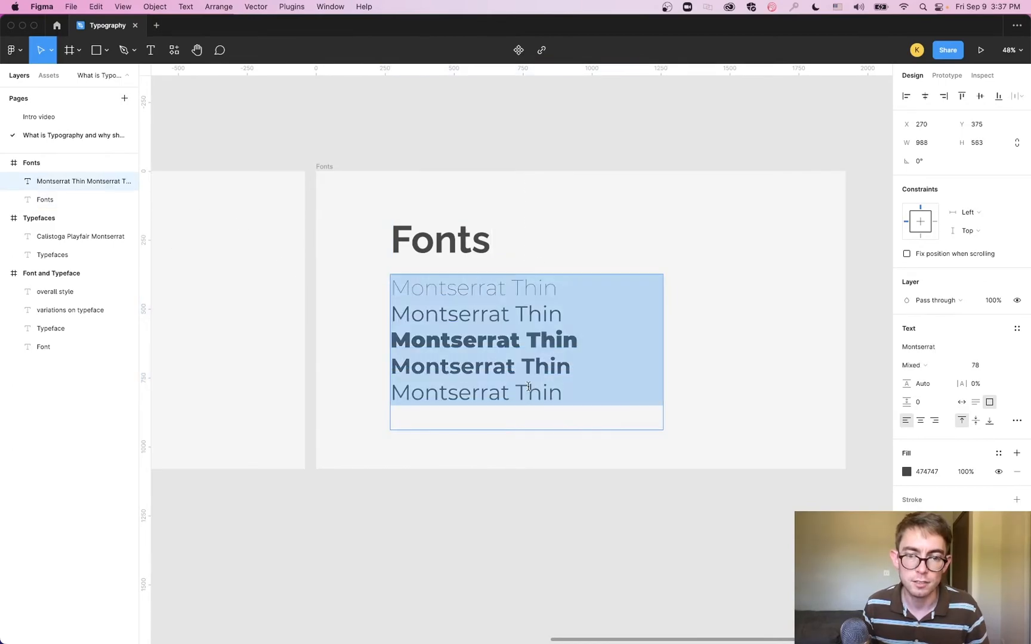
pyautogui.click(928, 368)
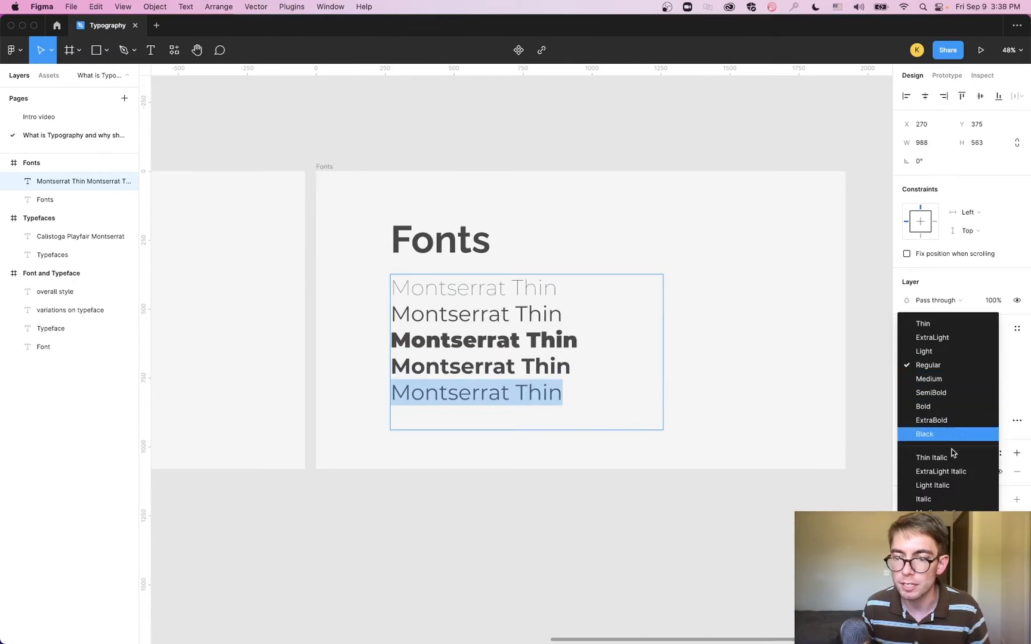
pyautogui.click(924, 500)
pyautogui.press('Escape')
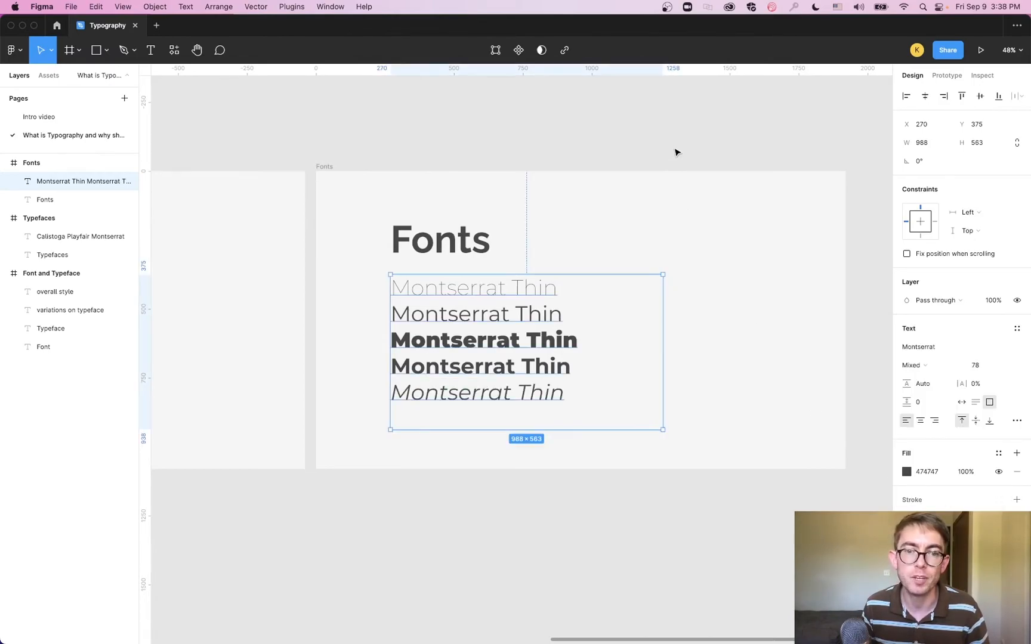
pyautogui.click(693, 142)
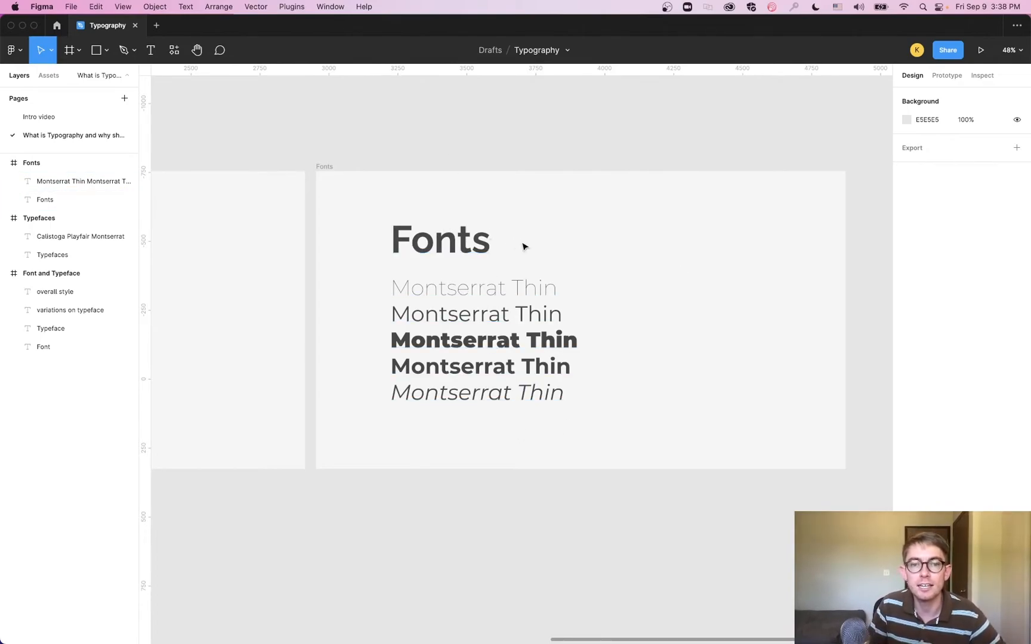
pyautogui.moveTo(344, 143); pyautogui.dragTo(647, 138)
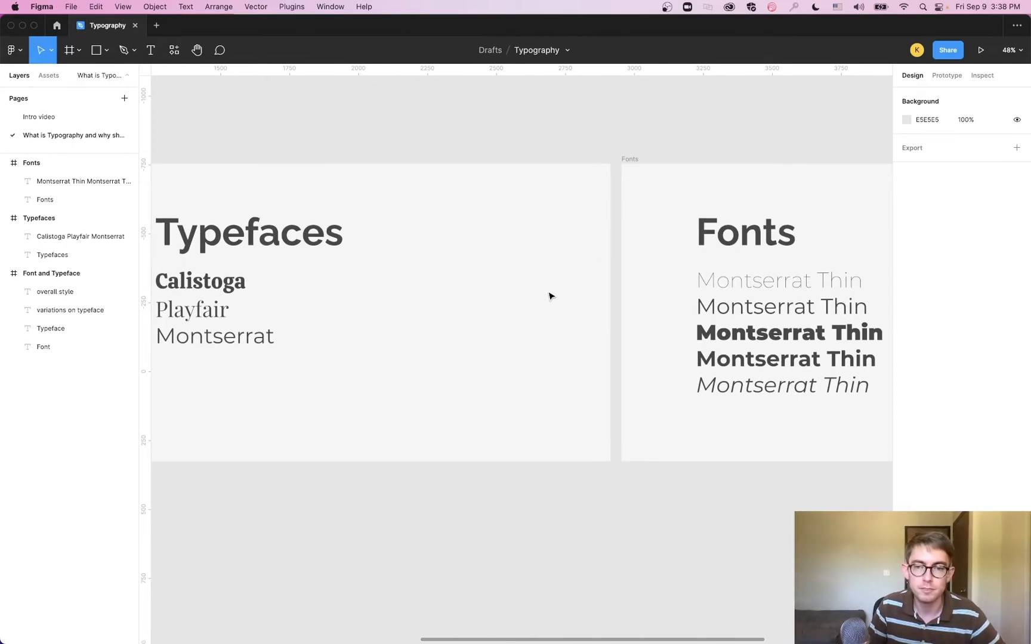
pyautogui.scroll(-5, 550, 299)
pyautogui.scroll(-2, 551, 309)
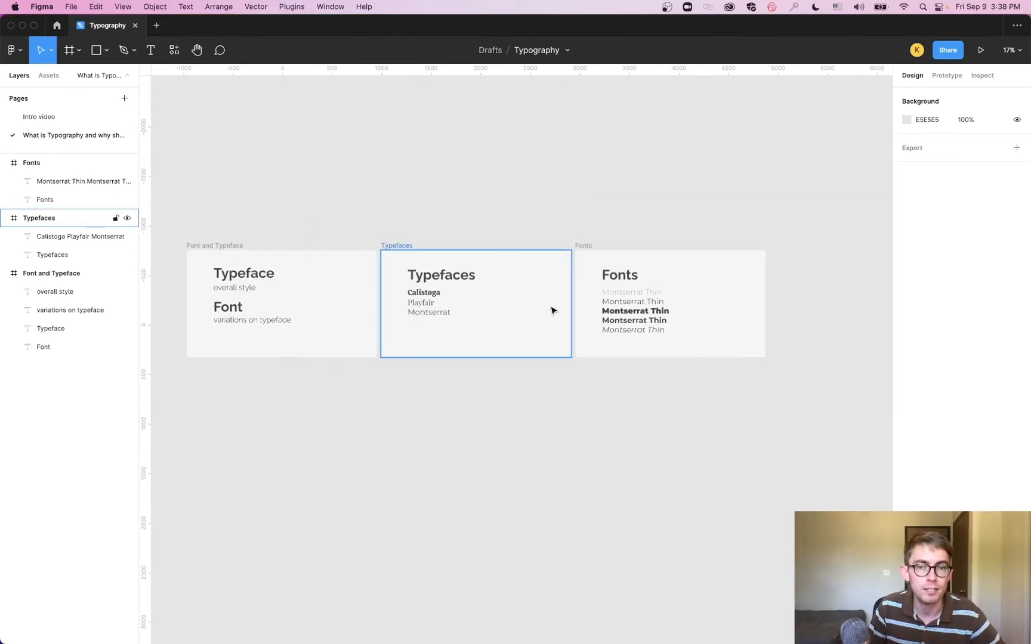
# Switch to the typography video script in Google Docs and read the paragraph on why to care about typeface and font.
pyautogui.scroll(5, 552, 311)
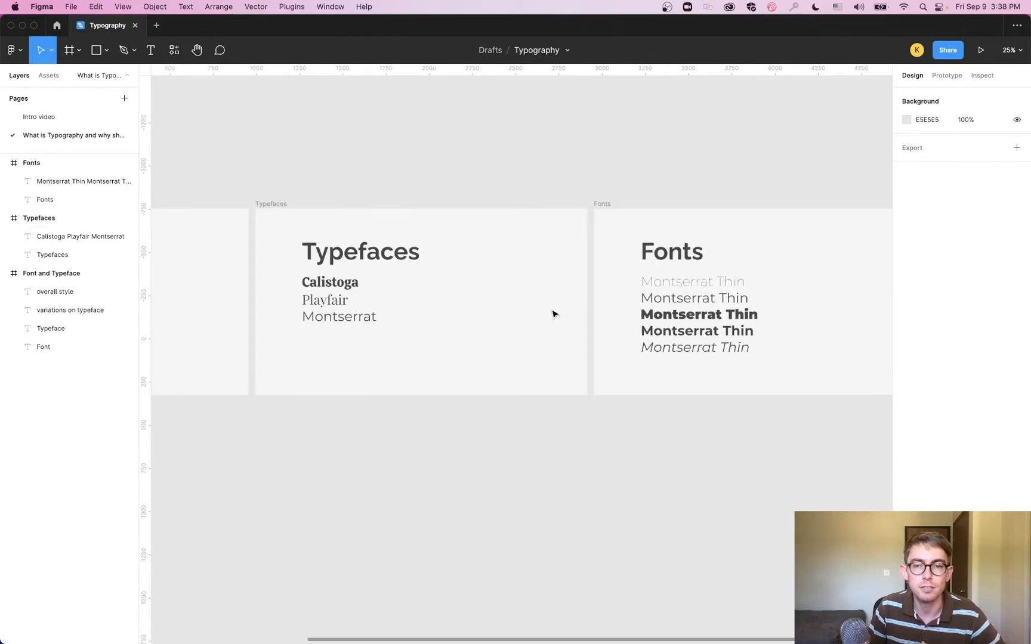
pyautogui.moveTo(628, 126); pyautogui.dragTo(466, 150)
pyautogui.hscroll(5, 466, 150)
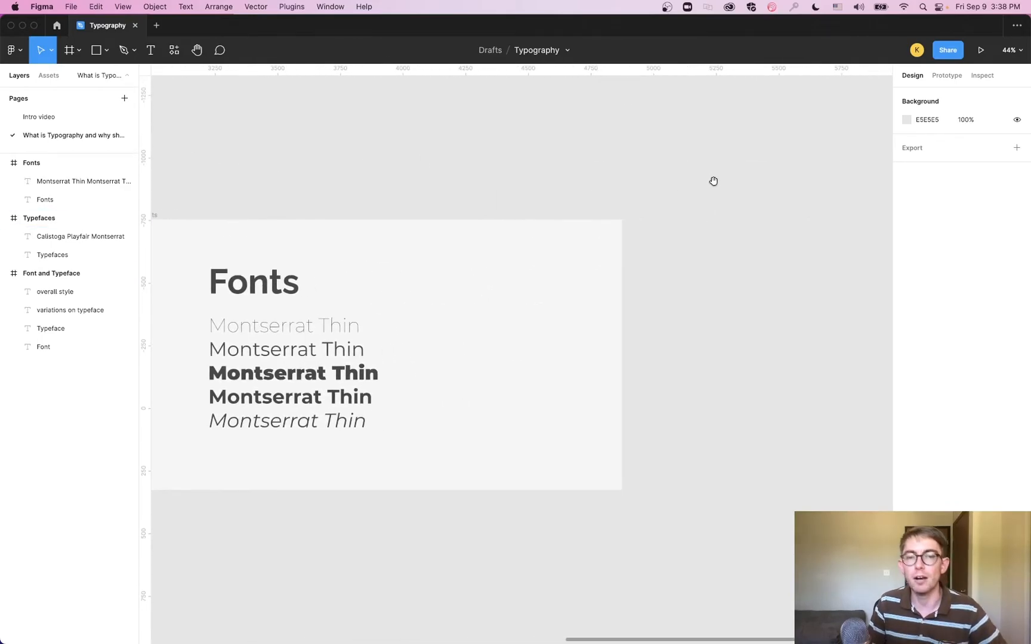
pyautogui.hscroll(3, 714, 177)
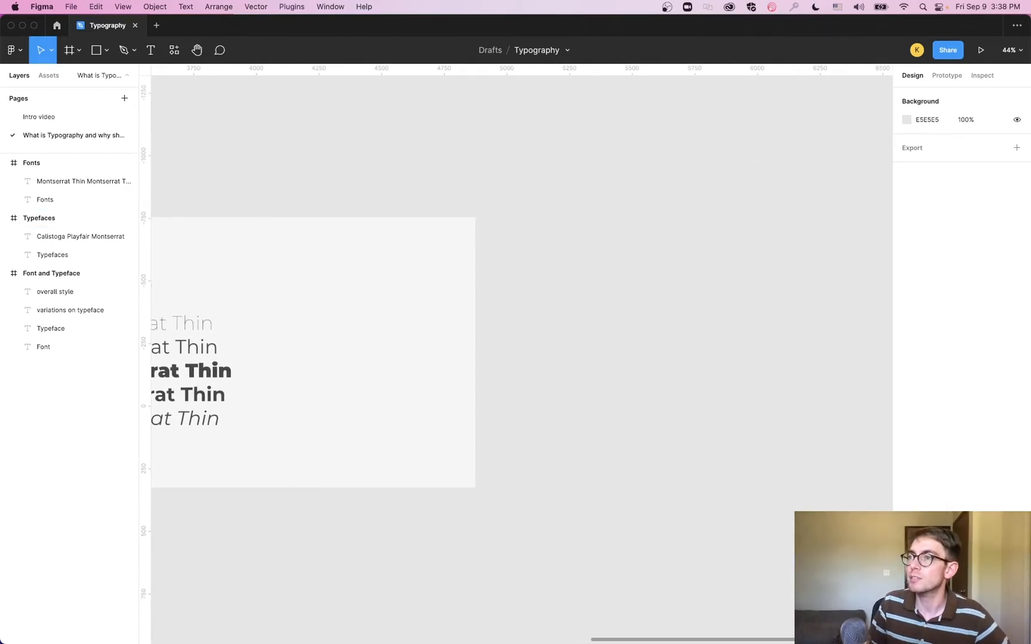
pyautogui.moveTo(1030, 128); pyautogui.dragTo(535, 28)
pyautogui.scroll(-4, 370, 402)
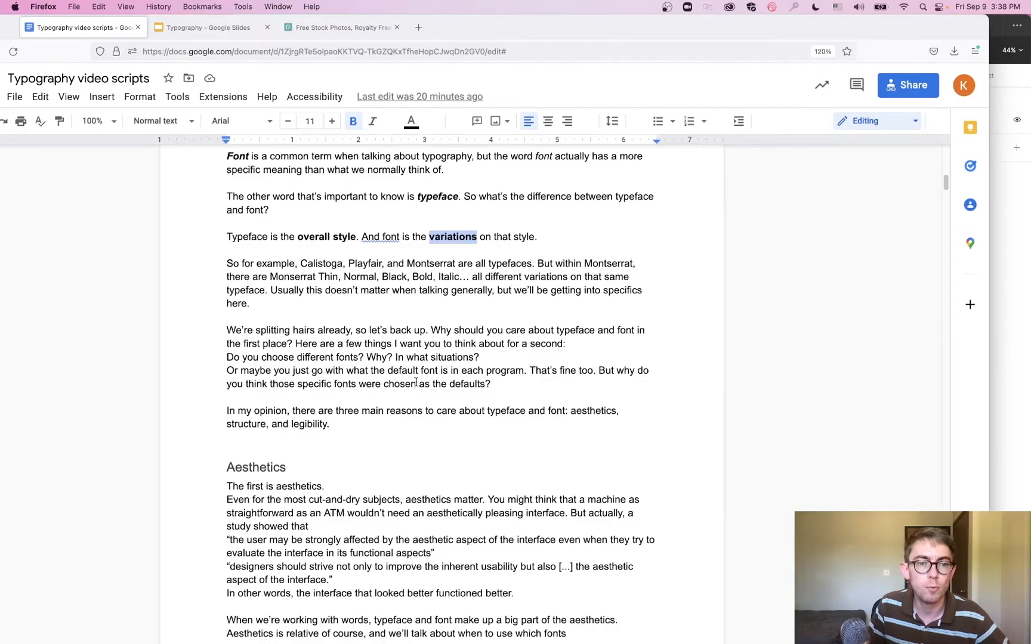
pyautogui.scroll(-1, 416, 382)
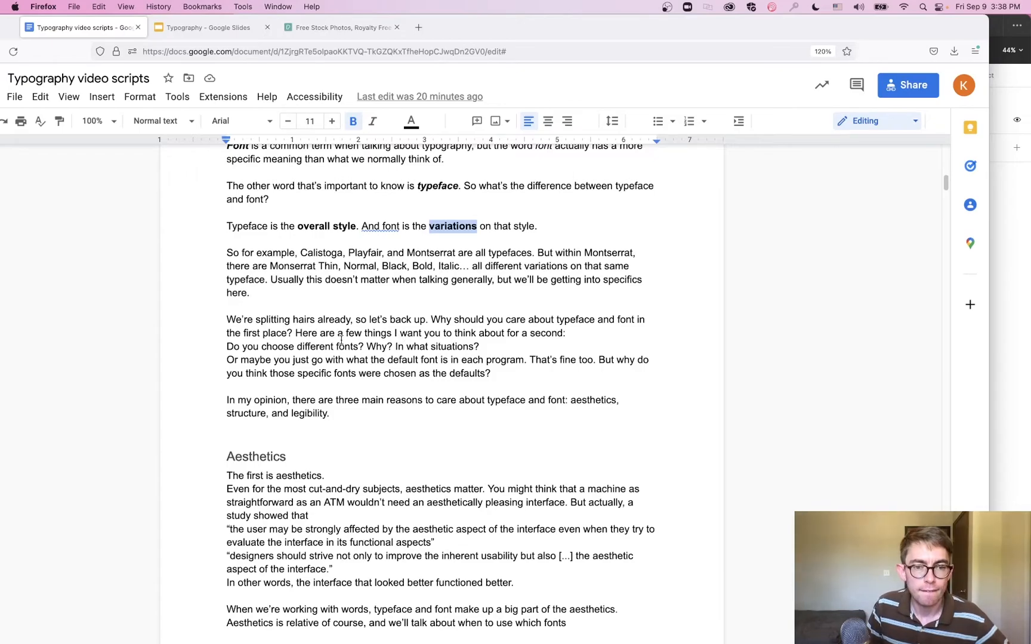
pyautogui.moveTo(219, 346); pyautogui.dragTo(500, 370)
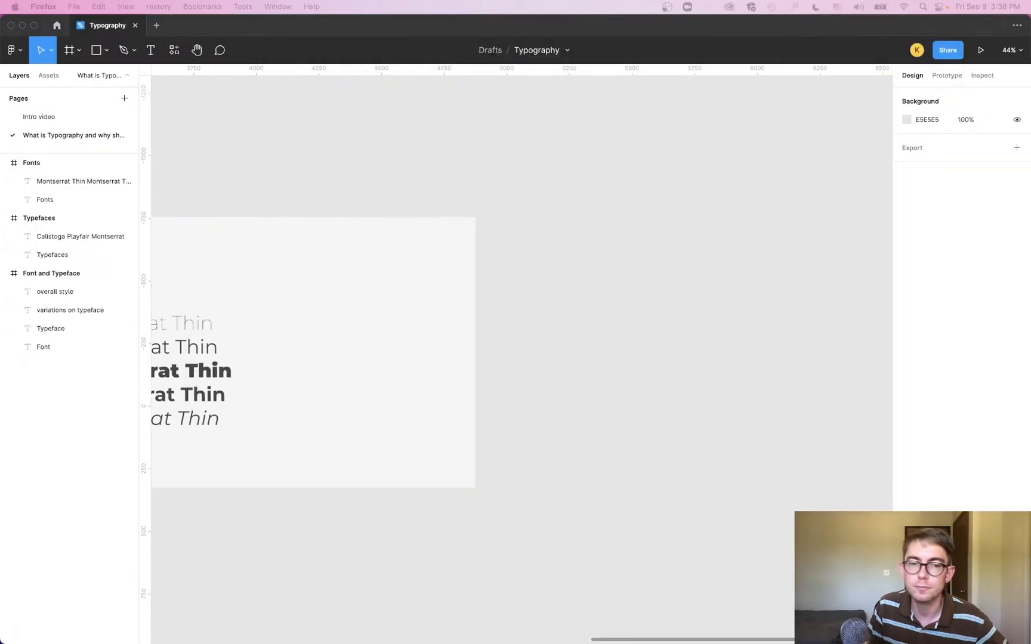
# Switch back to Figma, duplicate the Fonts frame, and rename the copy "Why should I care?".
pyautogui.click(71, 217)
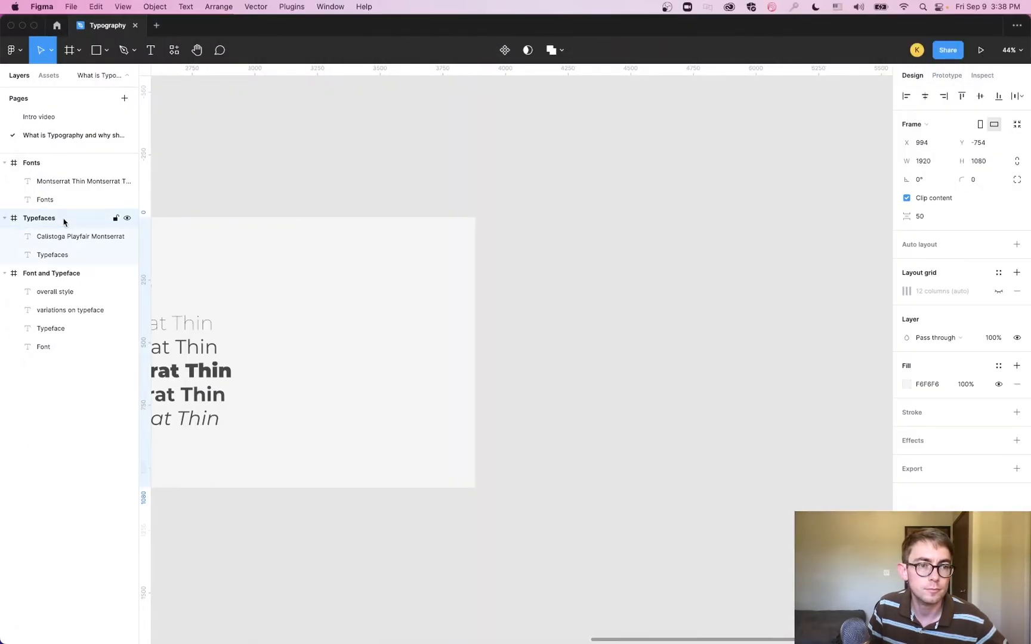
pyautogui.click(59, 277)
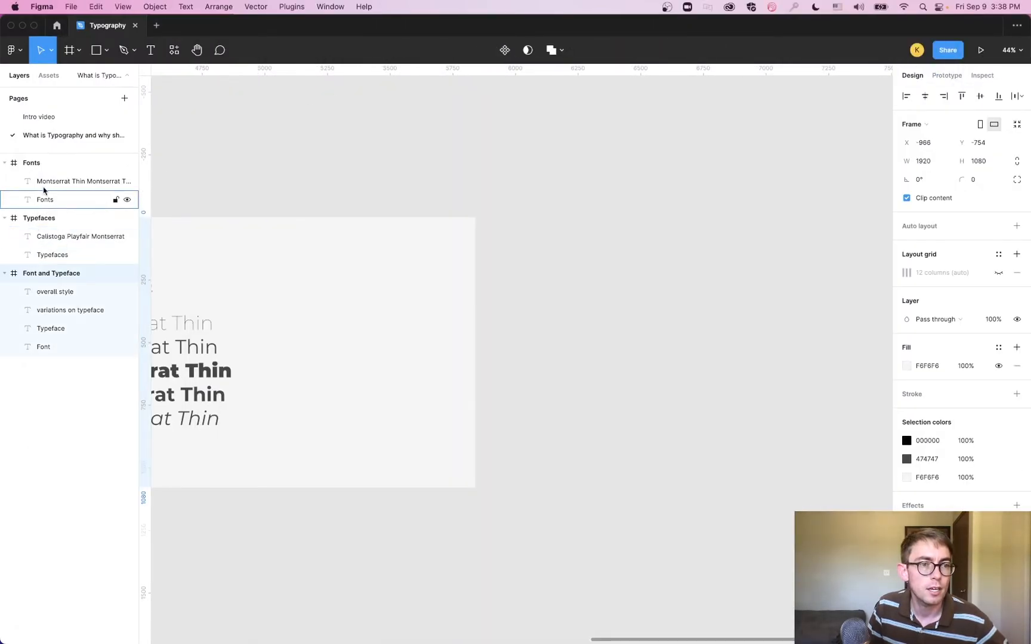
pyautogui.click(43, 162)
pyautogui.press('super+d')
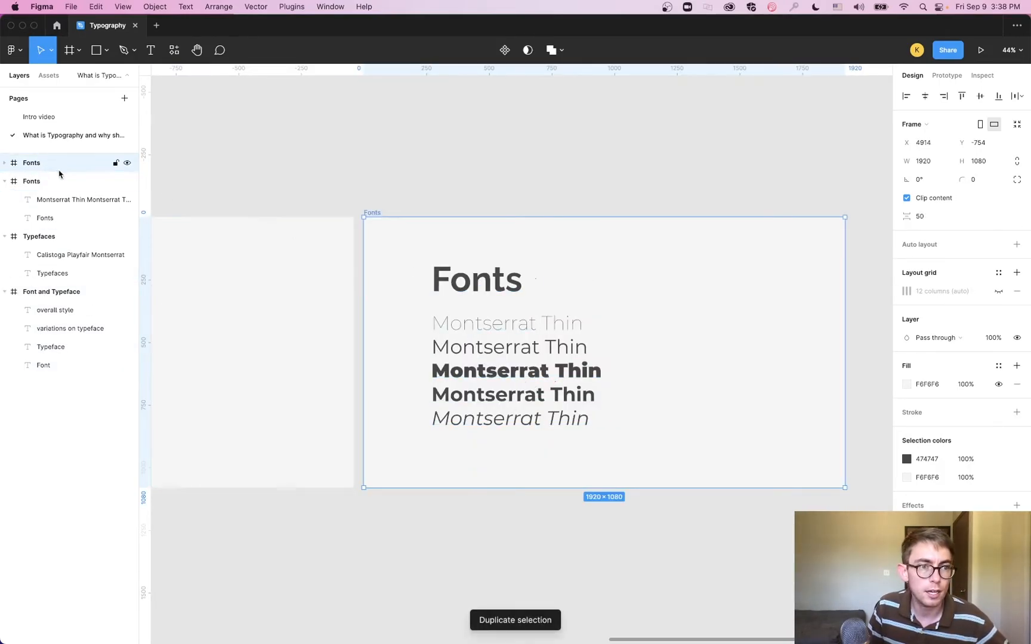
pyautogui.doubleClick(372, 213)
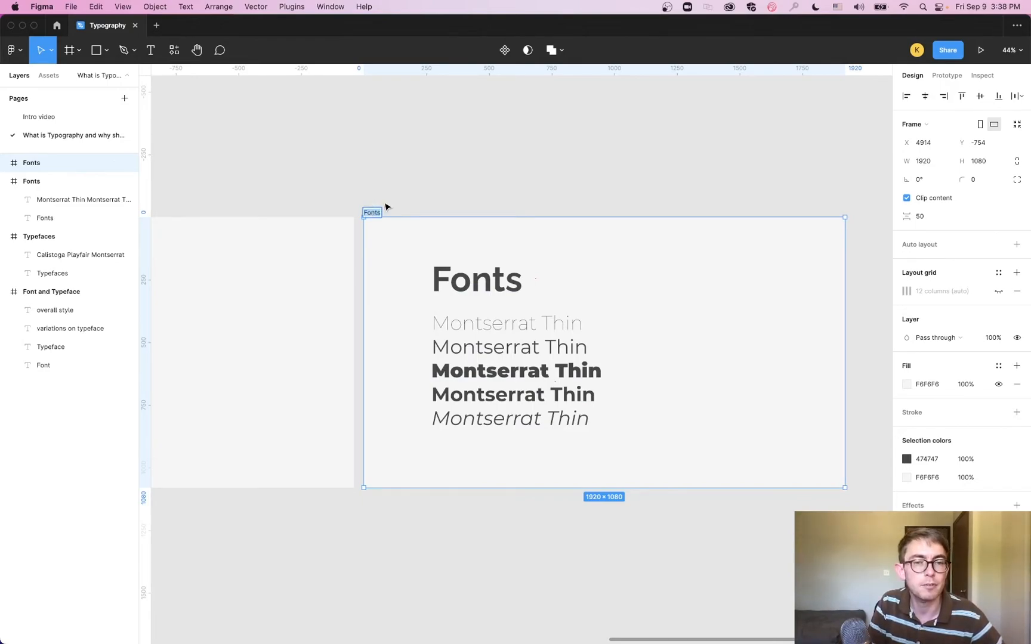
pyautogui.write('Why shoul')
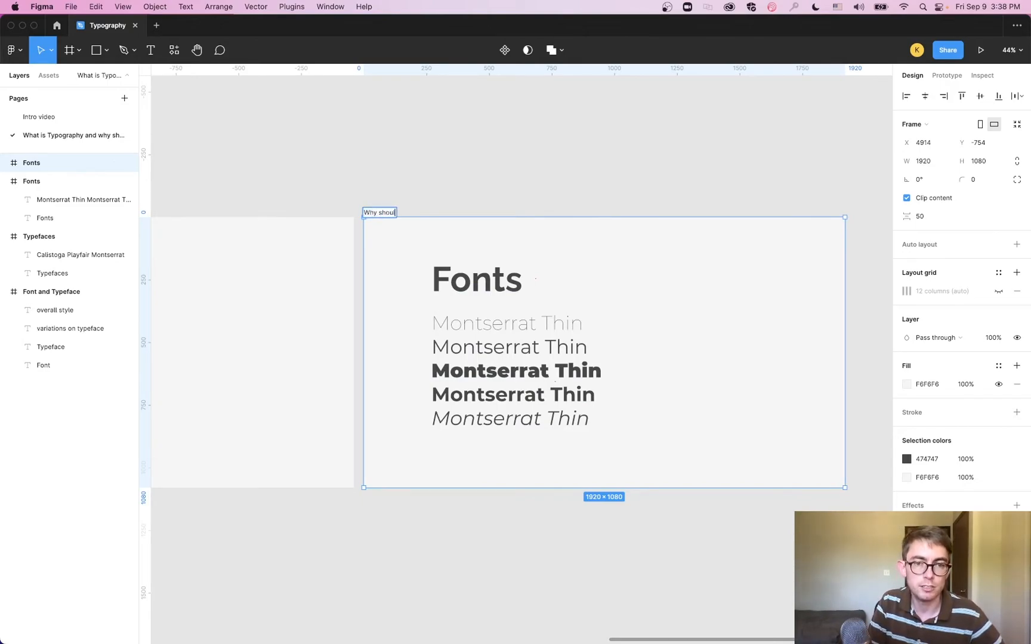
pyautogui.write('d you care?')
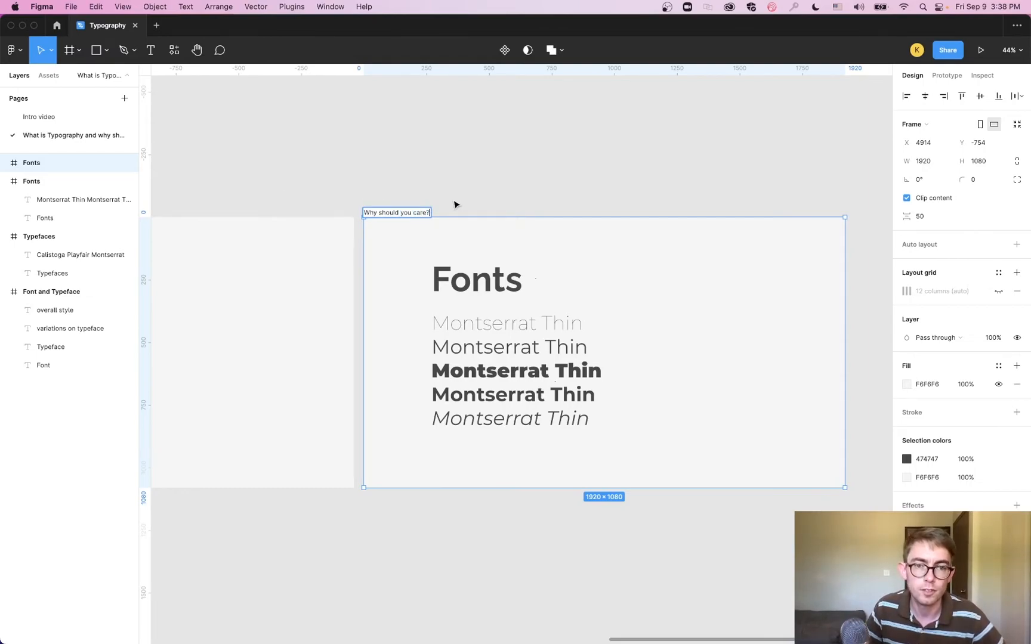
pyautogui.write('I')
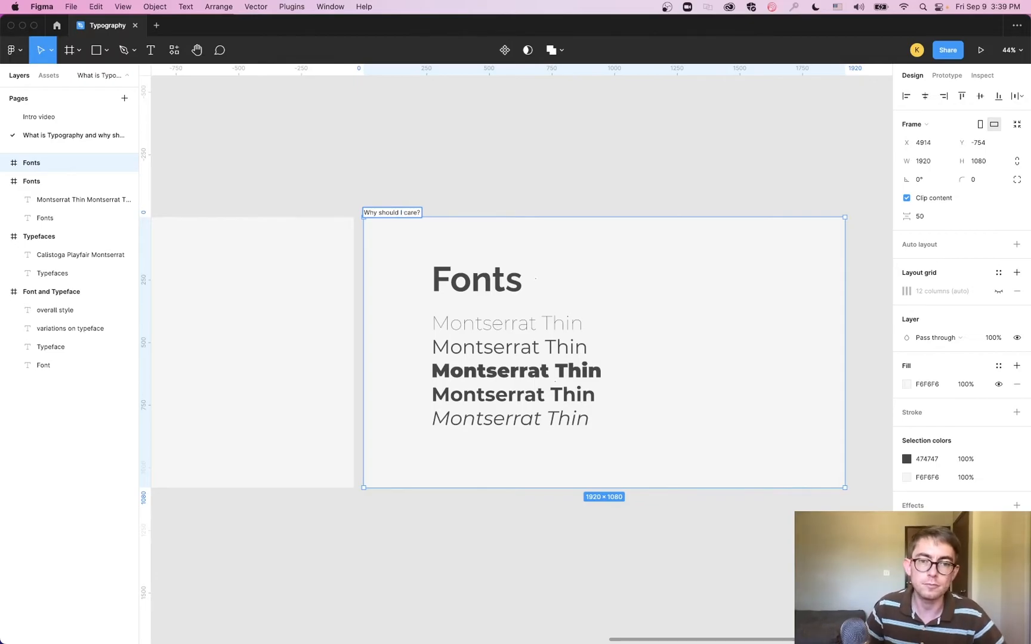
# In the new frame, delete the Montserrat list and change the heading text to "Why should I care?".
pyautogui.click(536, 280)
pyautogui.click(537, 414)
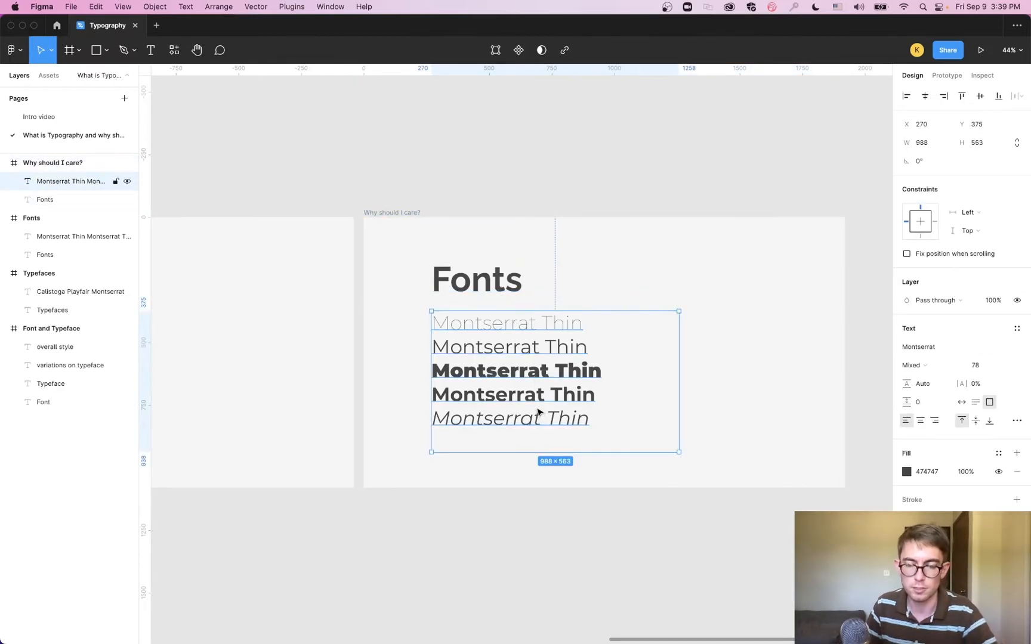
pyautogui.press('Delete')
pyautogui.doubleClick(500, 288)
pyautogui.write('Why ')
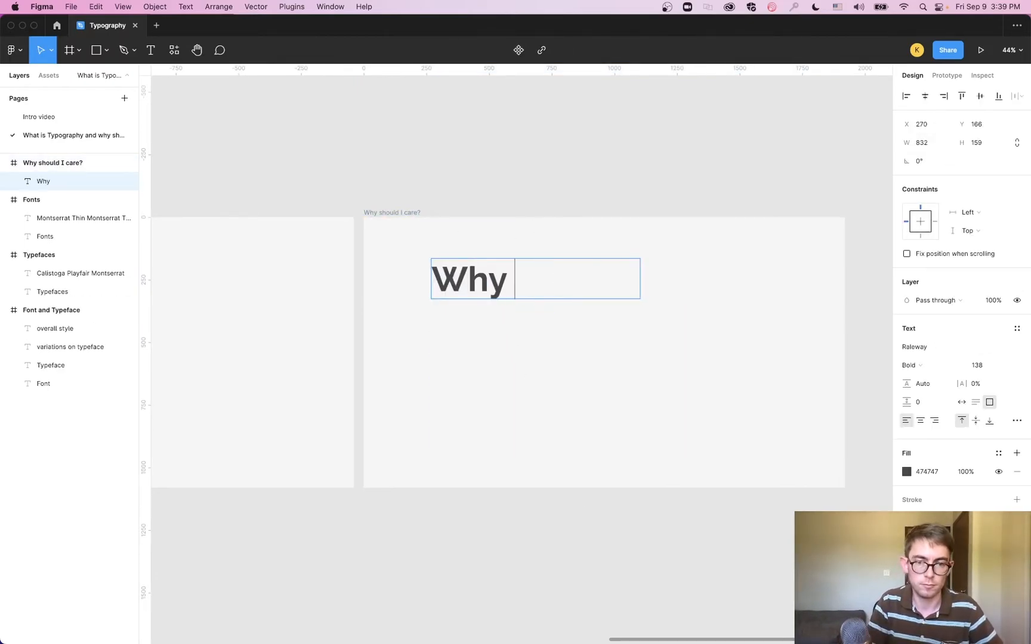
pyautogui.write('should I care?')
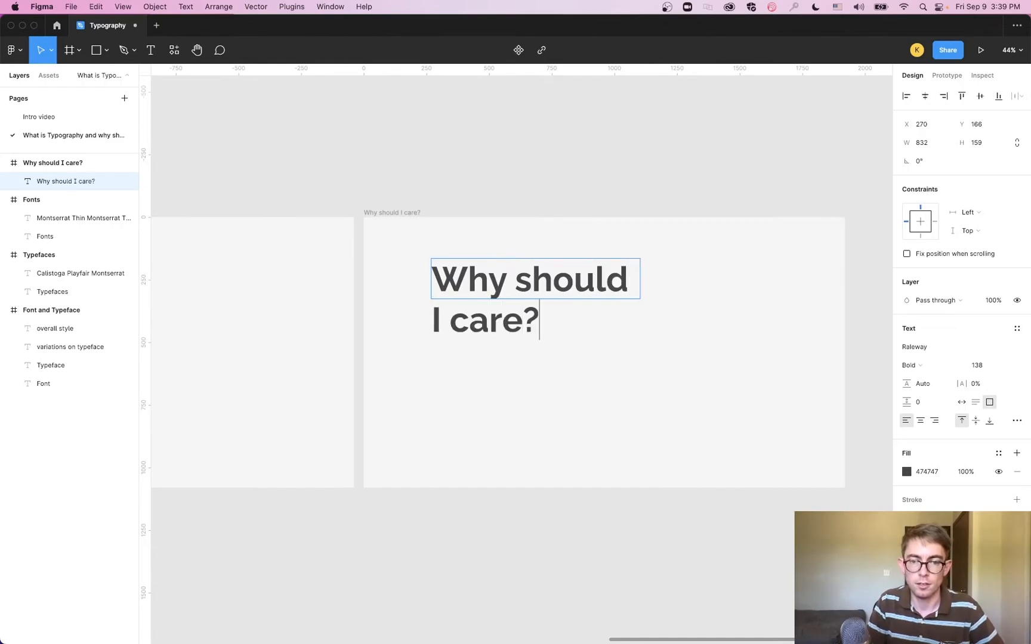
pyautogui.press('Escape')
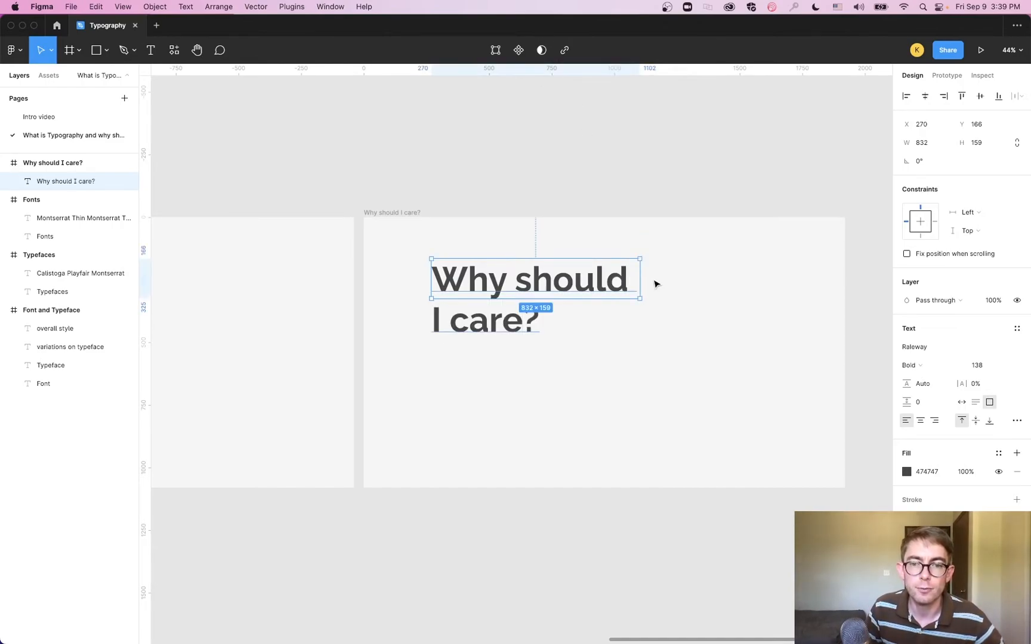
# Move the "Why should I care?" heading down within its frame to a Y position of about 301.
pyautogui.scroll(-1, 489, 409)
pyautogui.press('alt')
pyautogui.scroll(-5, 489, 409)
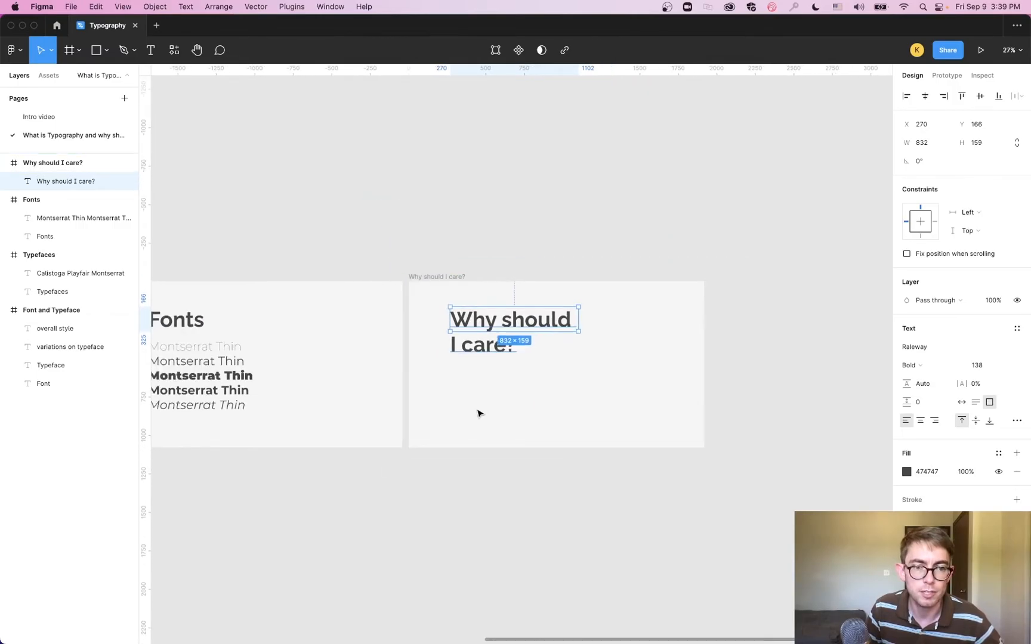
pyautogui.click(429, 226)
pyautogui.moveTo(487, 326); pyautogui.dragTo(487, 346)
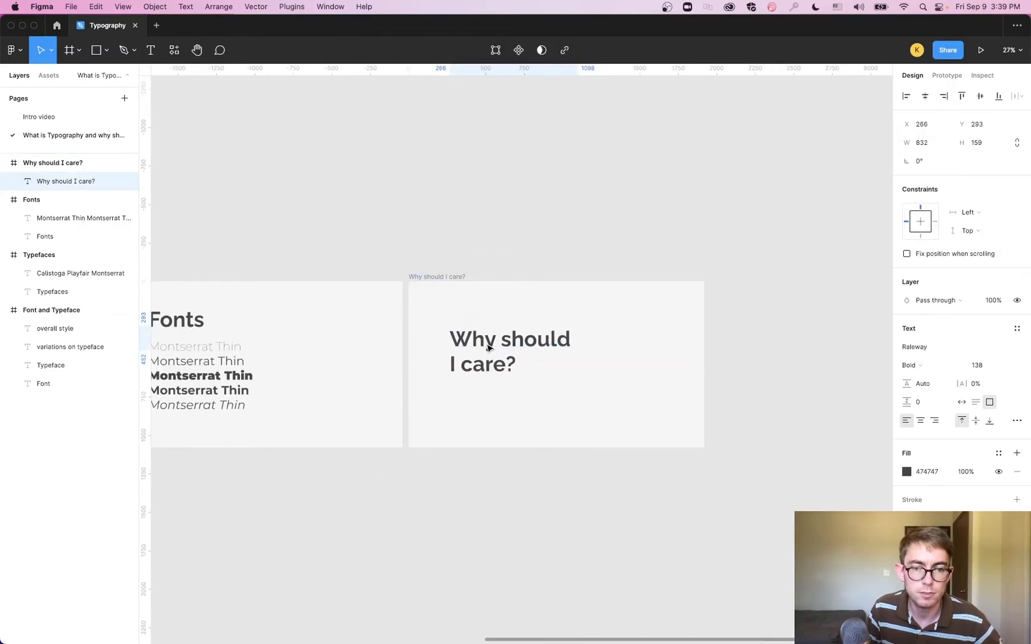
pyautogui.click(527, 287)
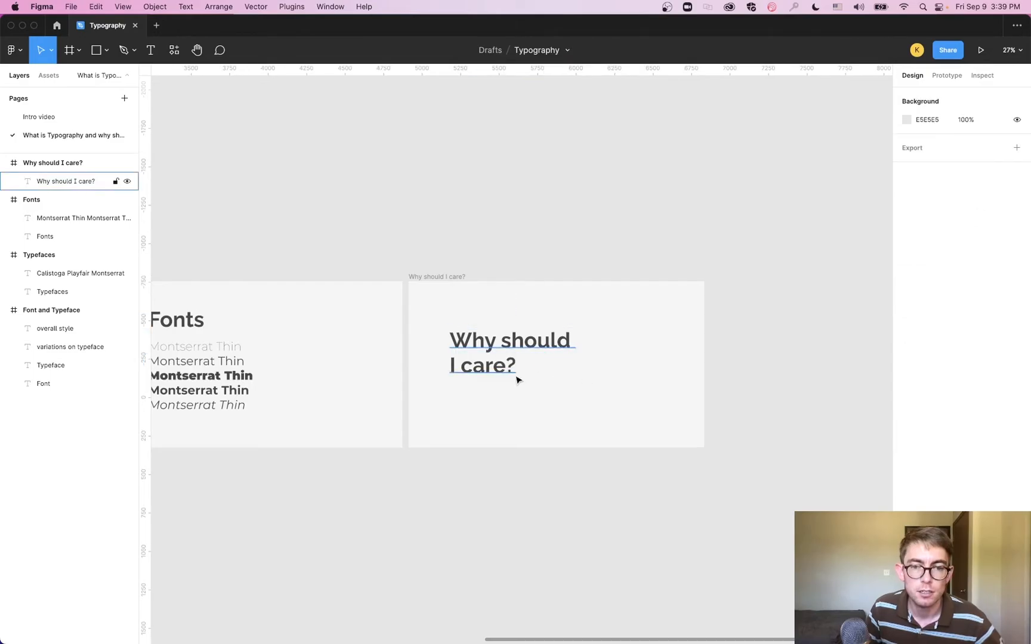
# Widen the "Why should I care?" text box to about 1282 so the heading fits on one line.
pyautogui.scroll(3, 518, 380)
pyautogui.click(494, 312)
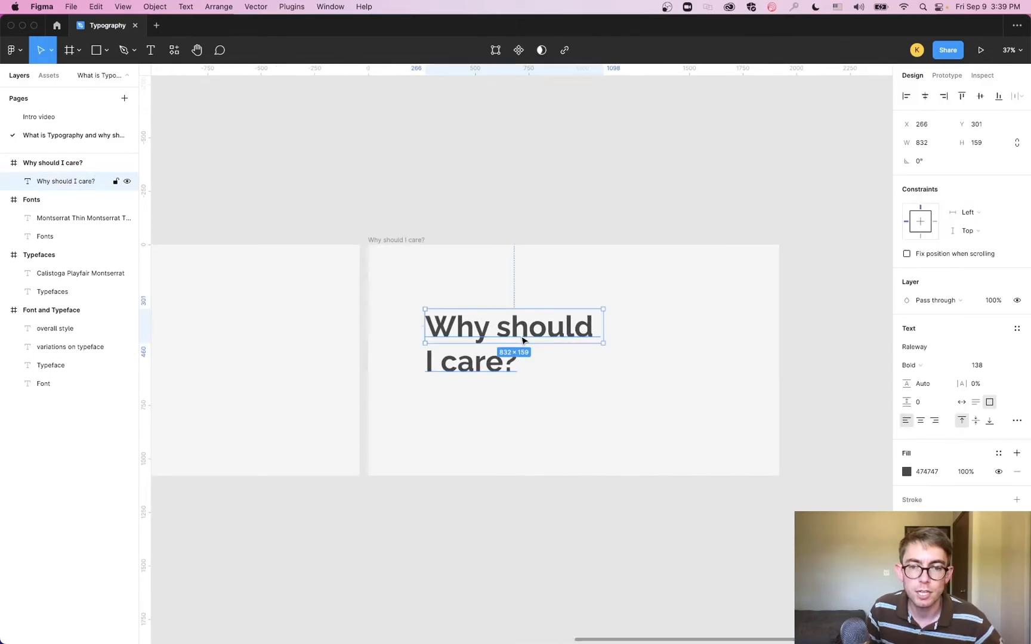
pyautogui.moveTo(604, 330); pyautogui.dragTo(699, 329)
pyautogui.click(565, 210)
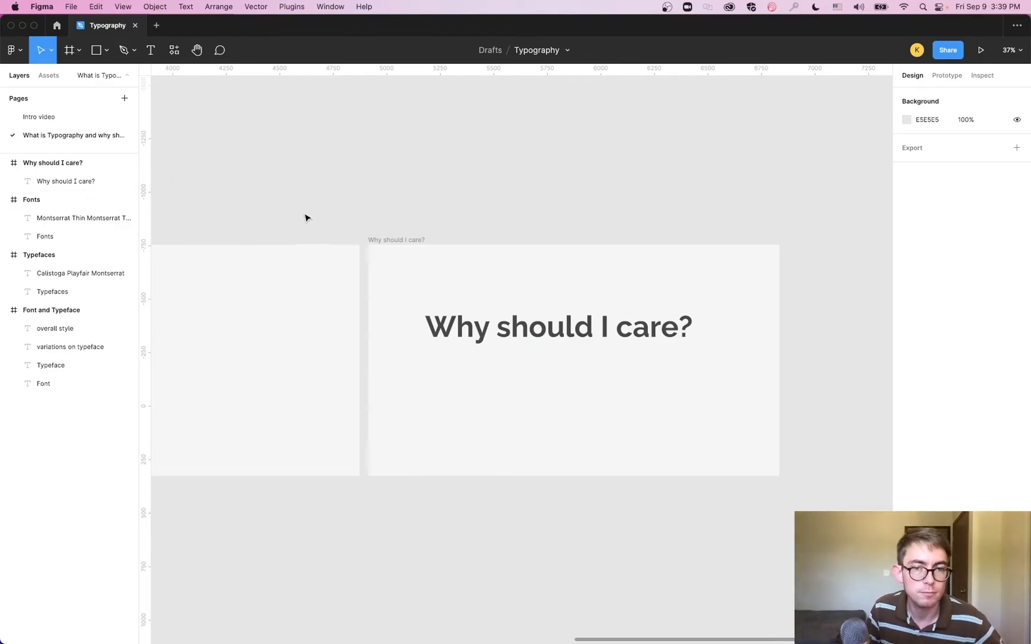
# Duplicate the "Why should I care?" frame and replace the copy's heading text with "Do you choose different fonts? Why?".
pyautogui.click(420, 242)
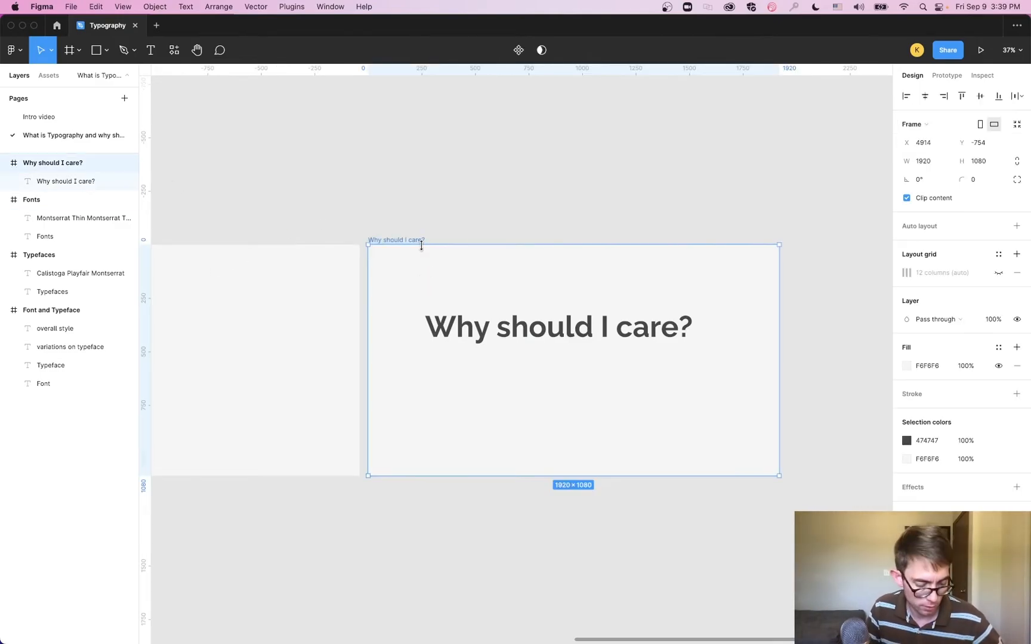
pyautogui.press('super+d')
pyautogui.click(581, 316)
pyautogui.doubleClick(580, 317)
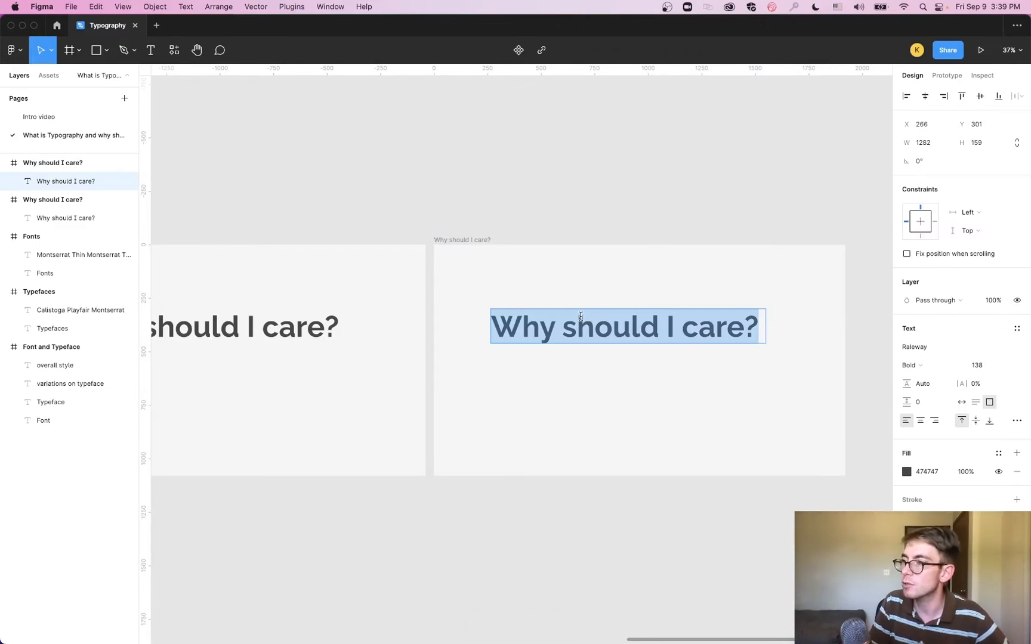
pyautogui.write('Do you choo')
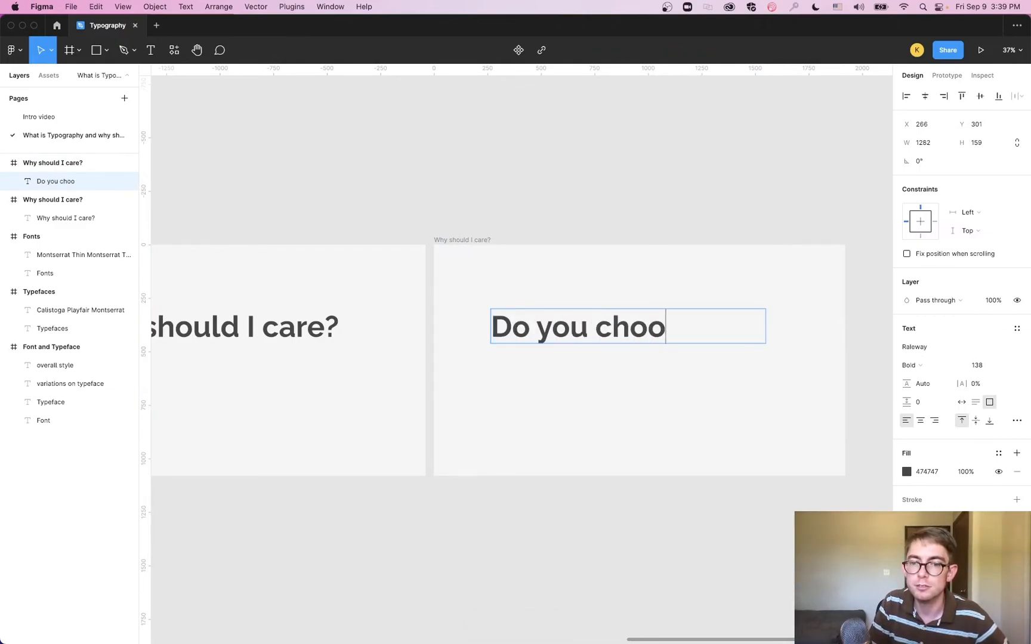
pyautogui.write('se different fonts?')
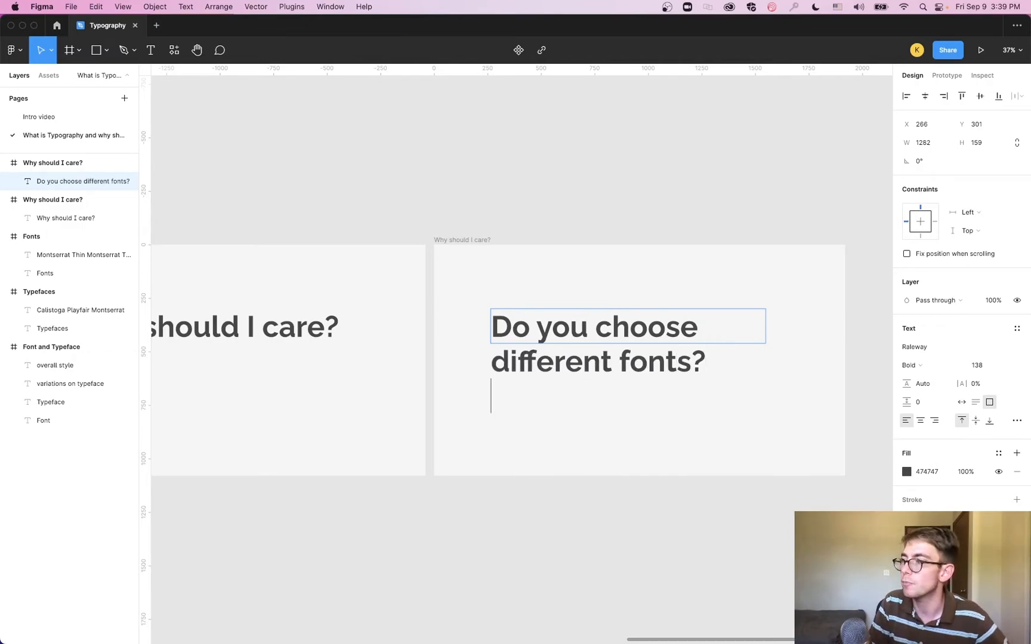
pyautogui.press('BackSpace')
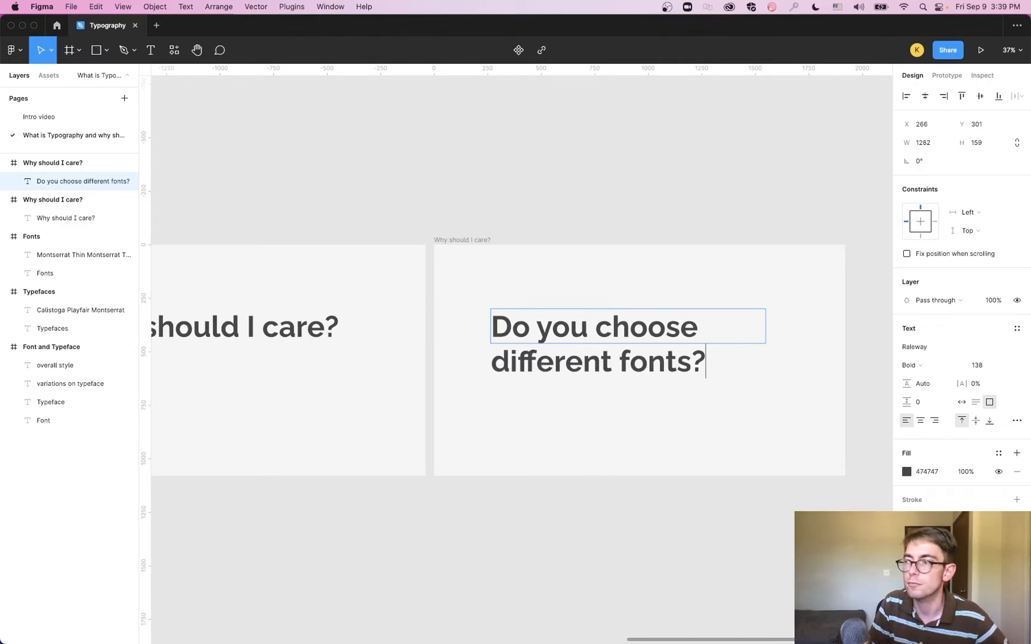
pyautogui.write('Why?')
# Add the questions "Do you use the defaults?" and "Why are those the defaults?" on separate new lines below.
pyautogui.press('Return')
pyautogui.write('D')
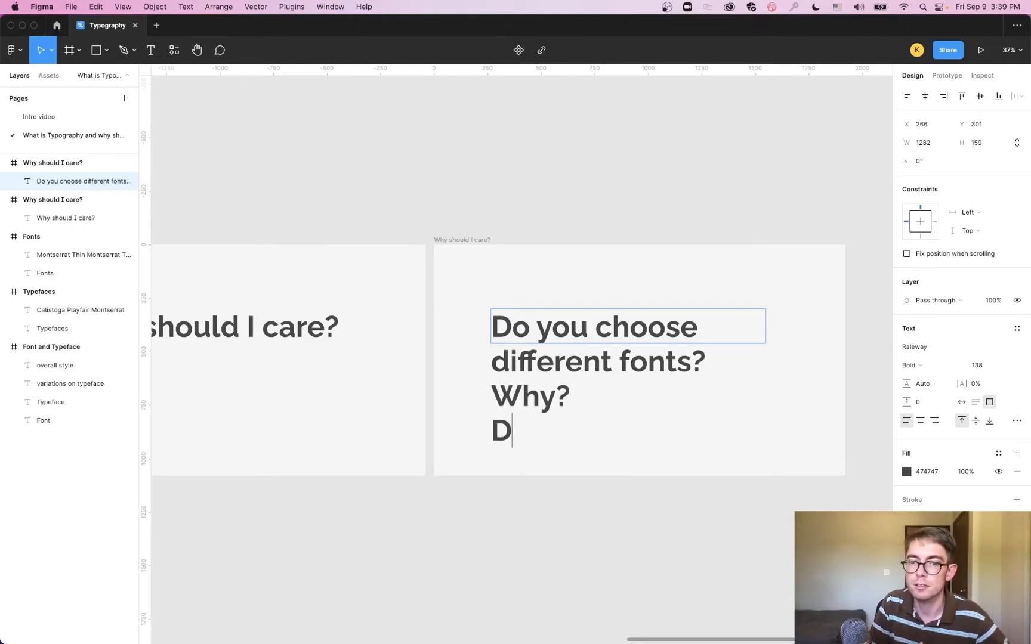
pyautogui.write('o you use the default?')
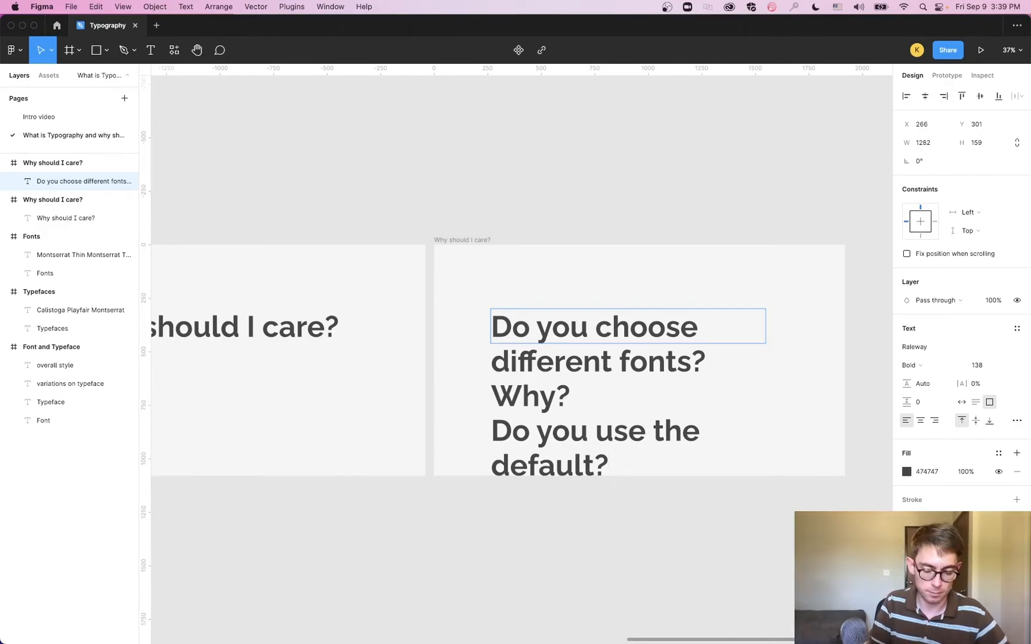
pyautogui.press('BackSpace')
pyautogui.press('BackSpace')
pyautogui.write('s?')
pyautogui.press('Return')
pyautogui.write('Why are they the')
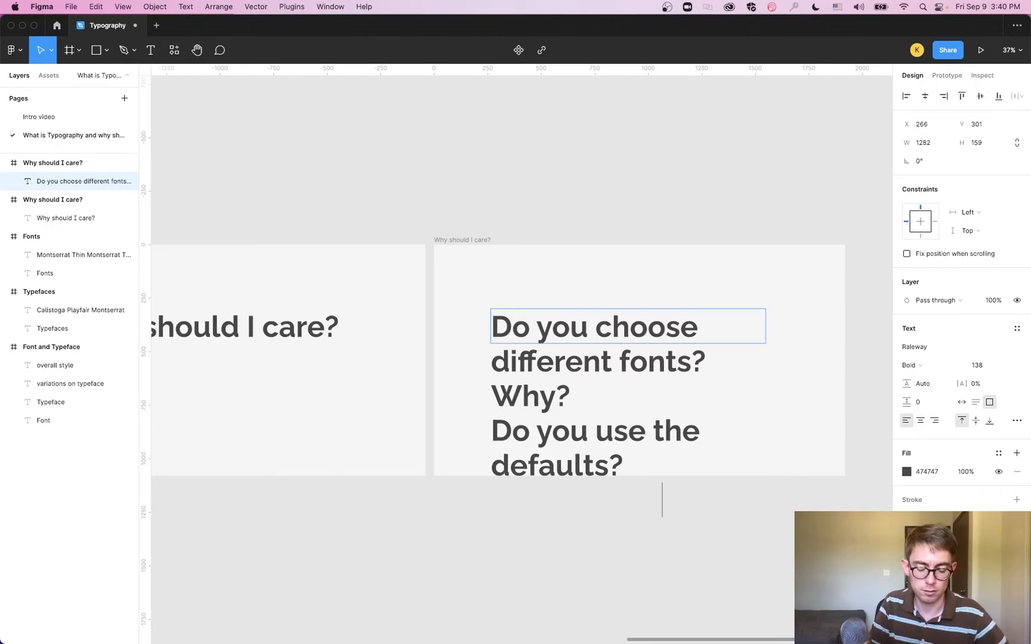
pyautogui.write(' defaults?')
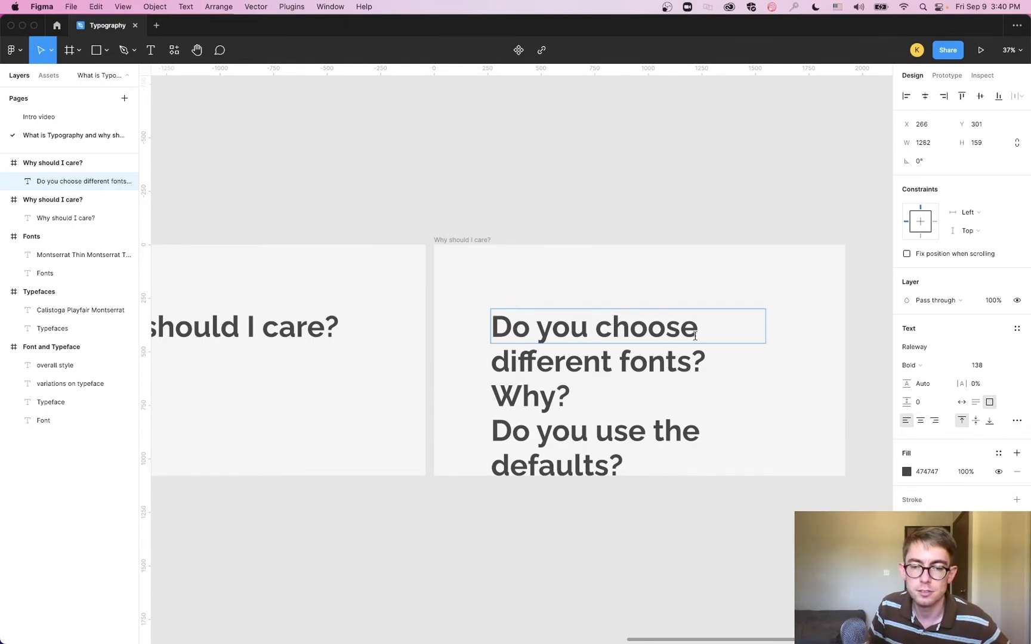
# Set all the question text to Regular weight with a font size of 108.
pyautogui.press('super+a')
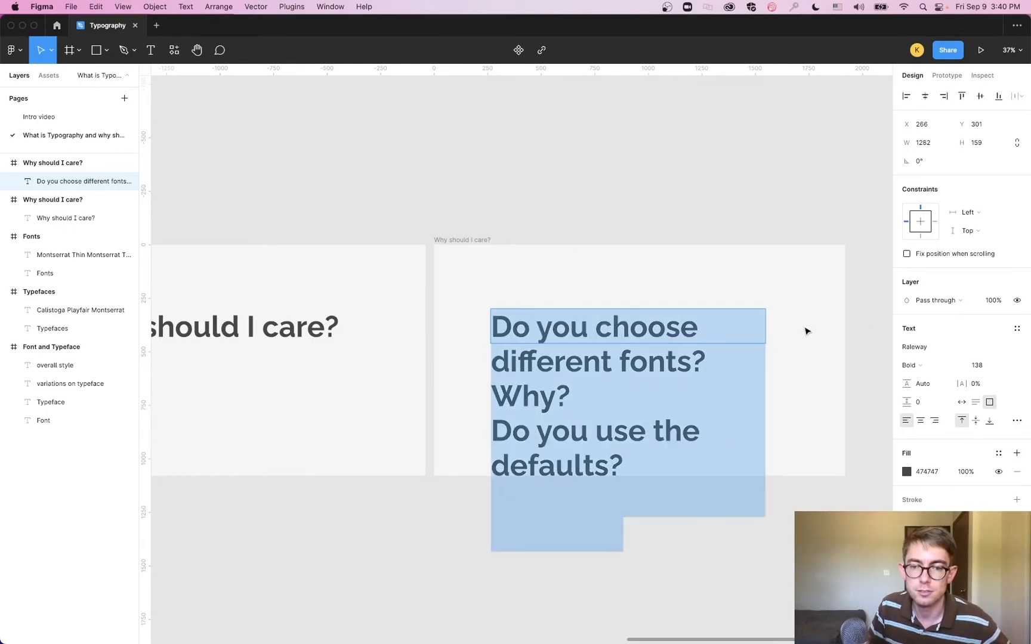
pyautogui.click(960, 368)
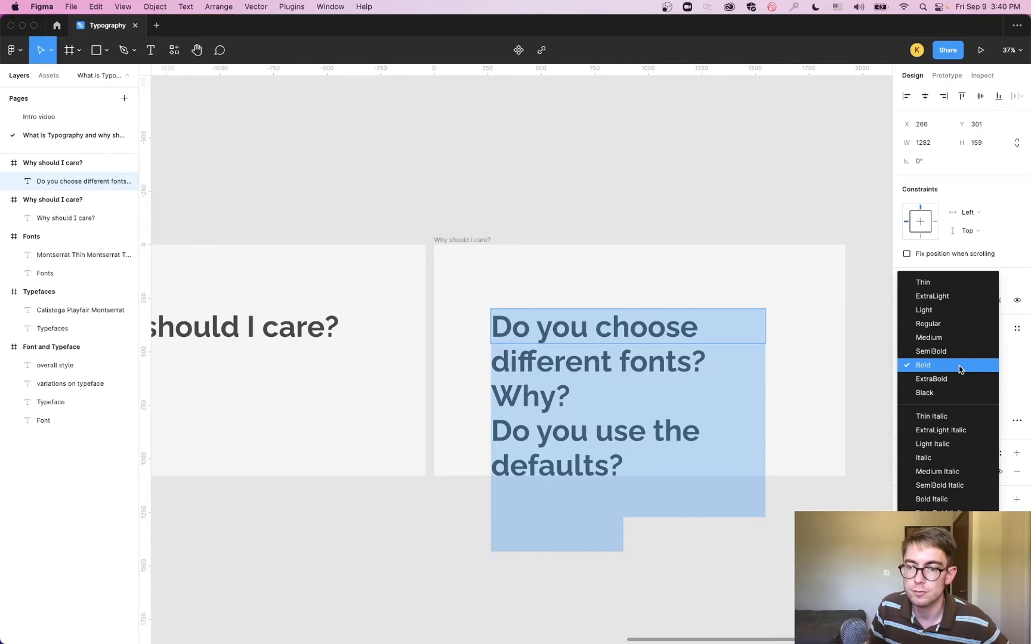
pyautogui.click(951, 326)
pyautogui.click(977, 365)
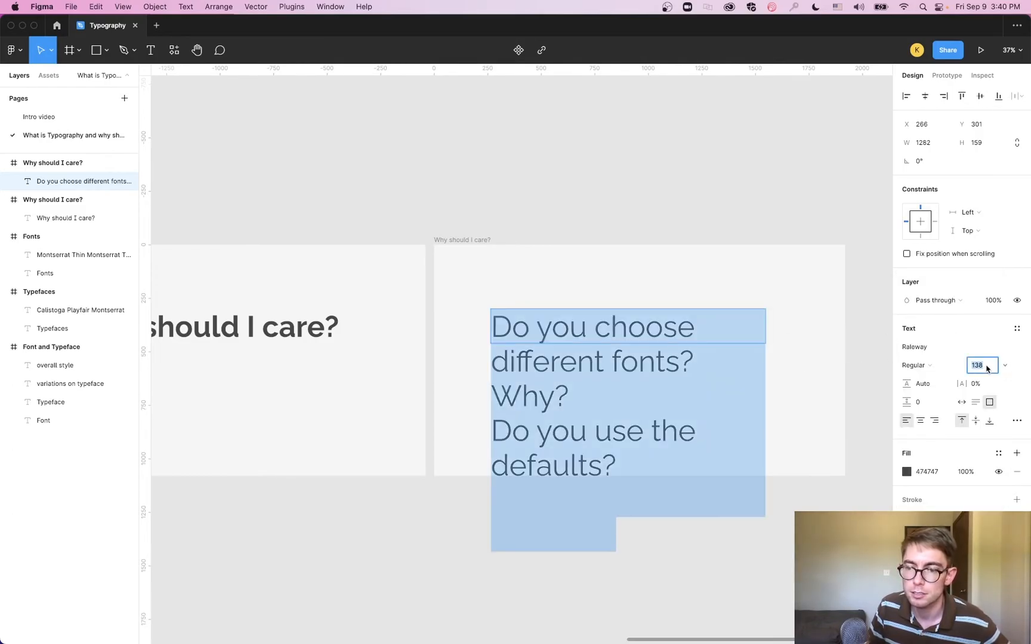
pyautogui.write('108')
pyautogui.press('Return')
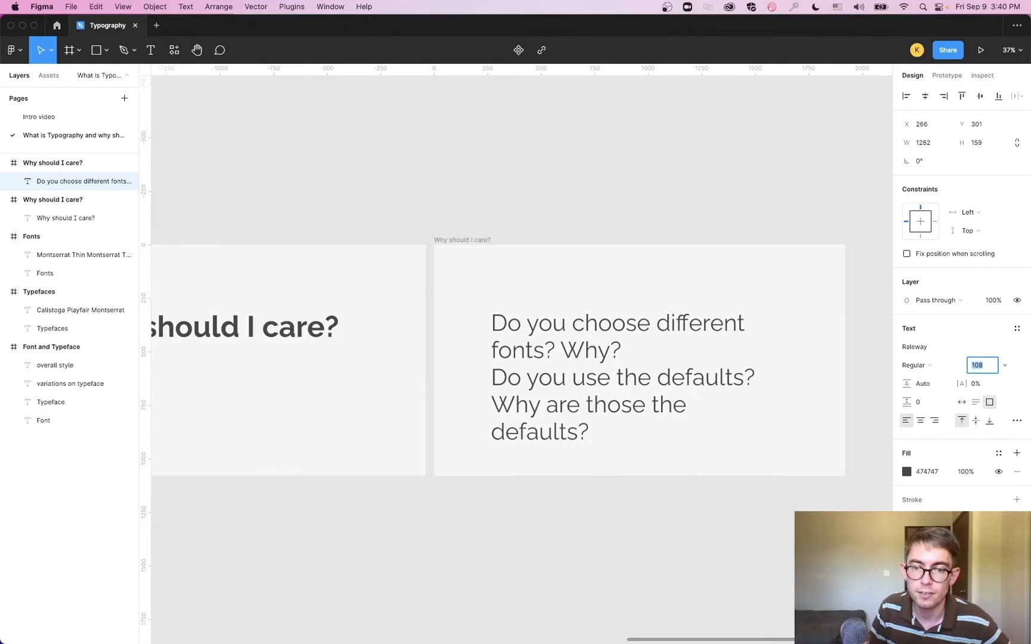
# Set the question text's font size to 98.
pyautogui.write('98')
pyautogui.press('Return')
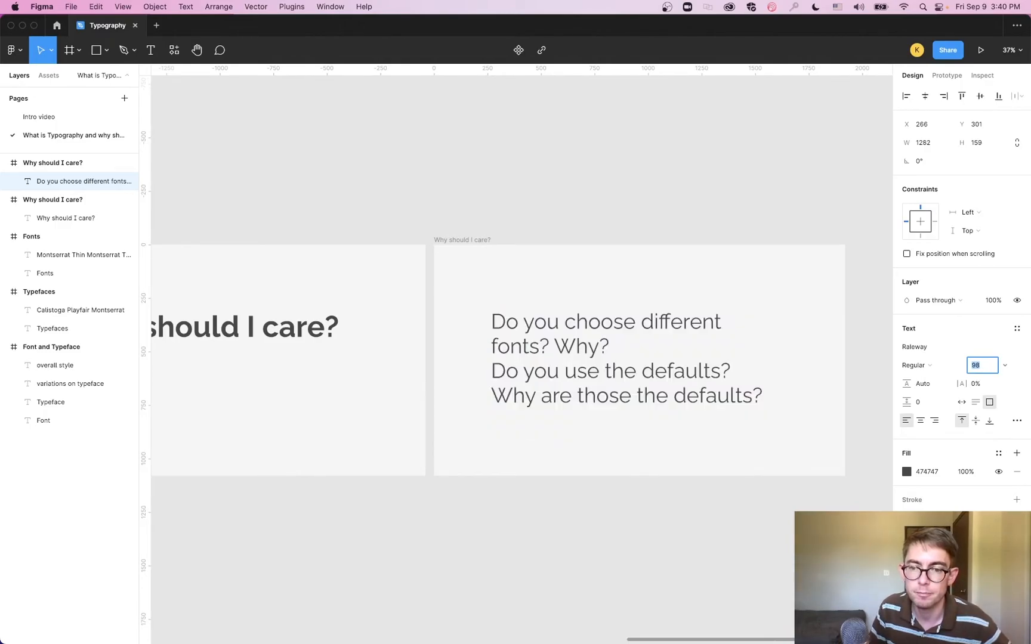
pyautogui.press('Escape')
pyautogui.press('Escape')
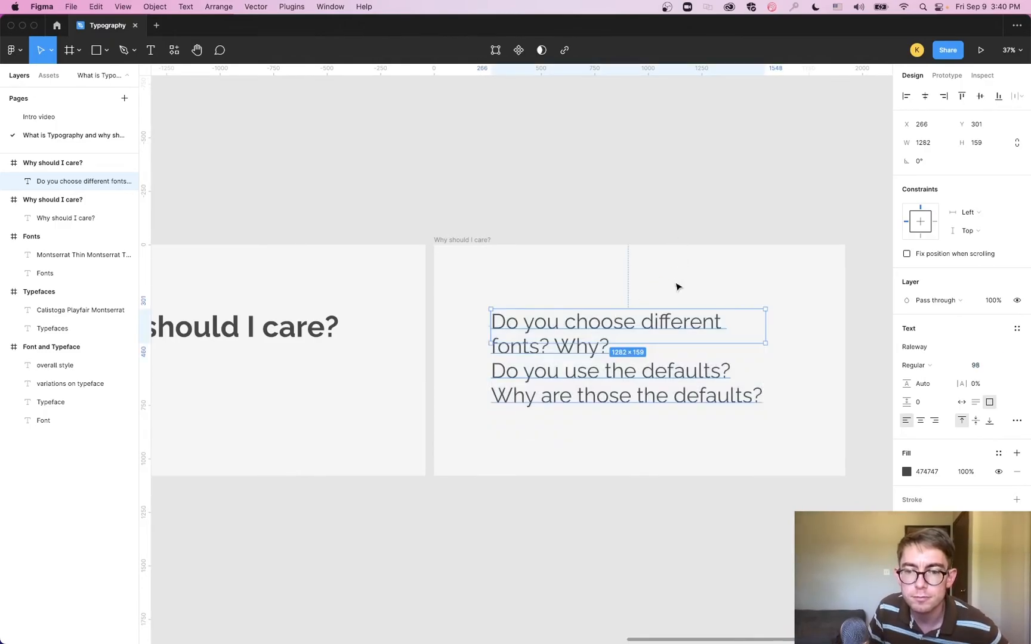
# Examine the joined "ff" in the word "different" up close by selecting it in the question text.
pyautogui.scroll(5, 679, 327)
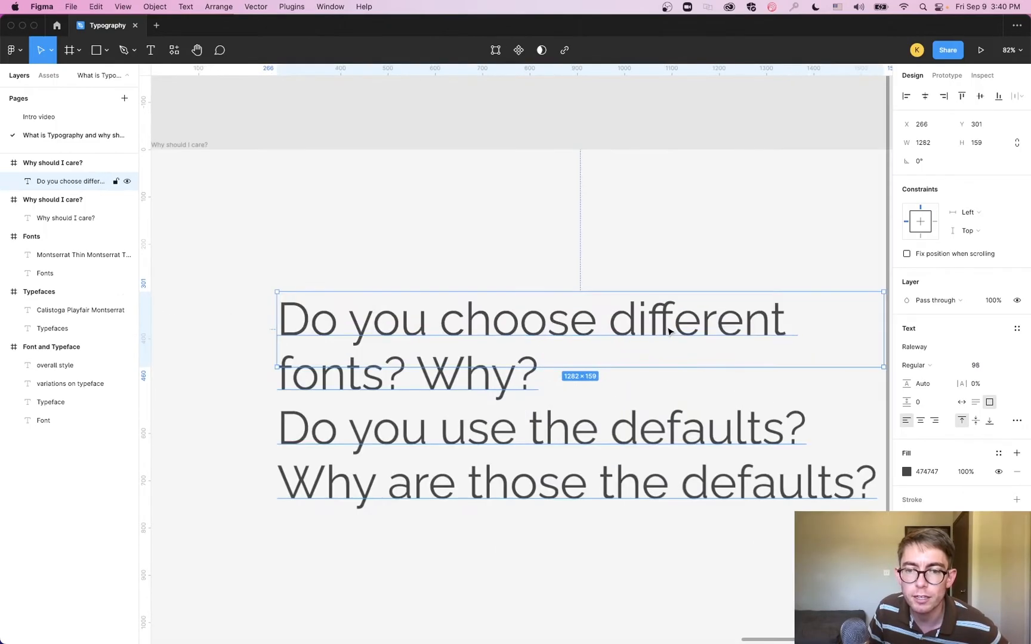
pyautogui.doubleClick(668, 332)
pyautogui.doubleClick(670, 325)
pyautogui.click(675, 322)
pyautogui.moveTo(669, 322)
pyautogui.mouseDown()
pyautogui.moveTo(642, 327)
pyautogui.moveTo(654, 327)
pyautogui.mouseUp()
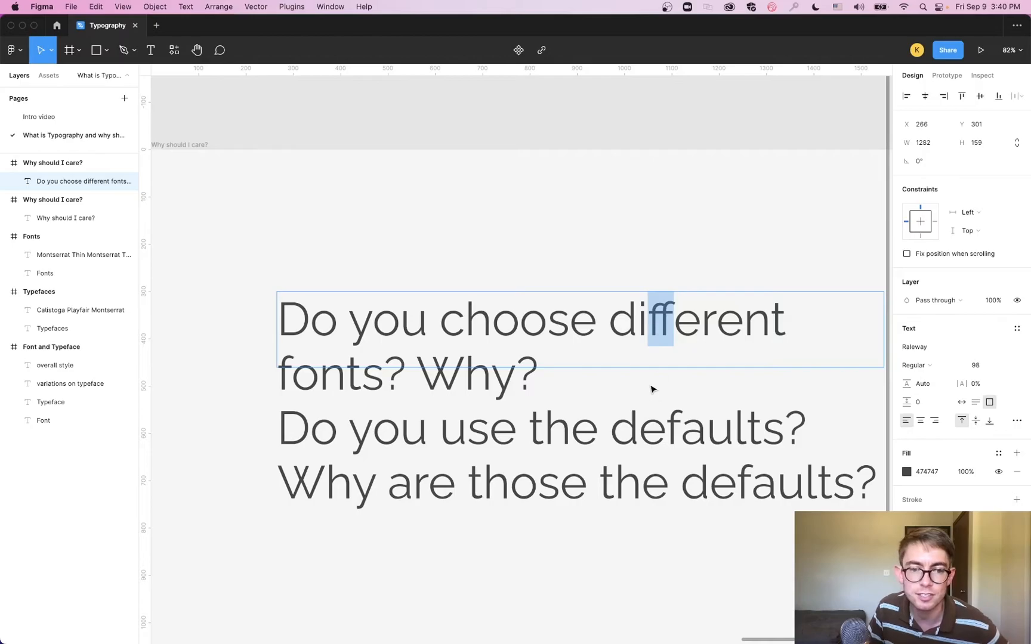
pyautogui.press('super+a')
pyautogui.scroll(-5, 501, 387)
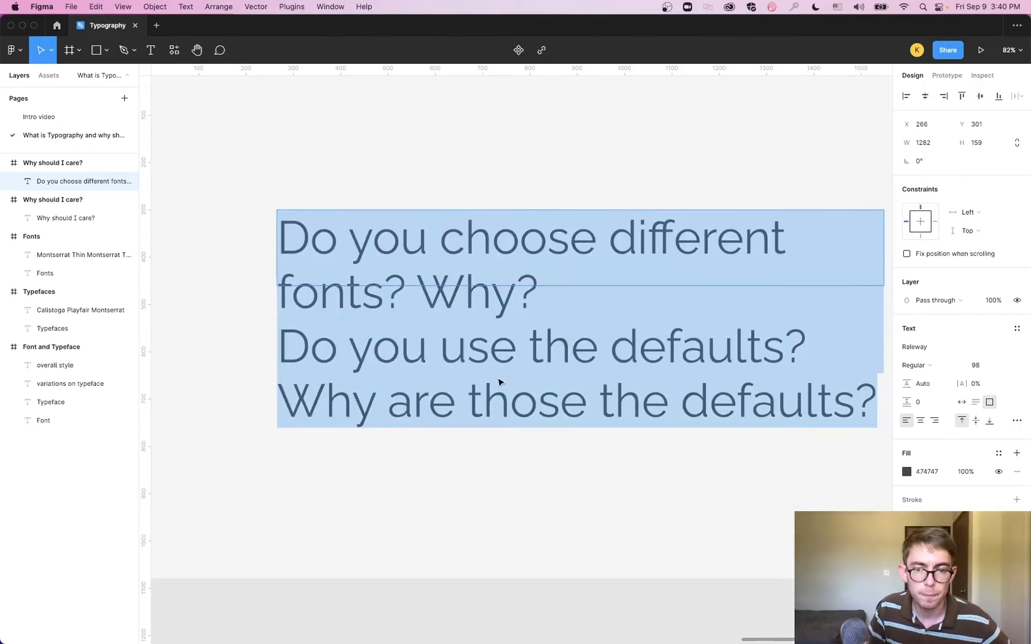
pyautogui.scroll(-10, 500, 383)
pyautogui.press('BackSpace')
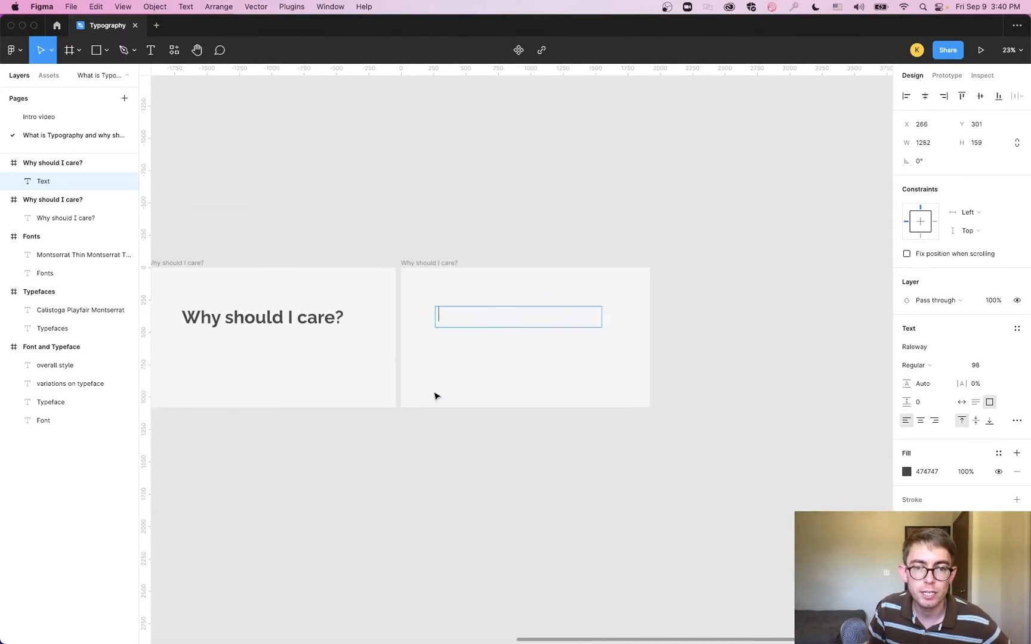
pyautogui.press('super+z')
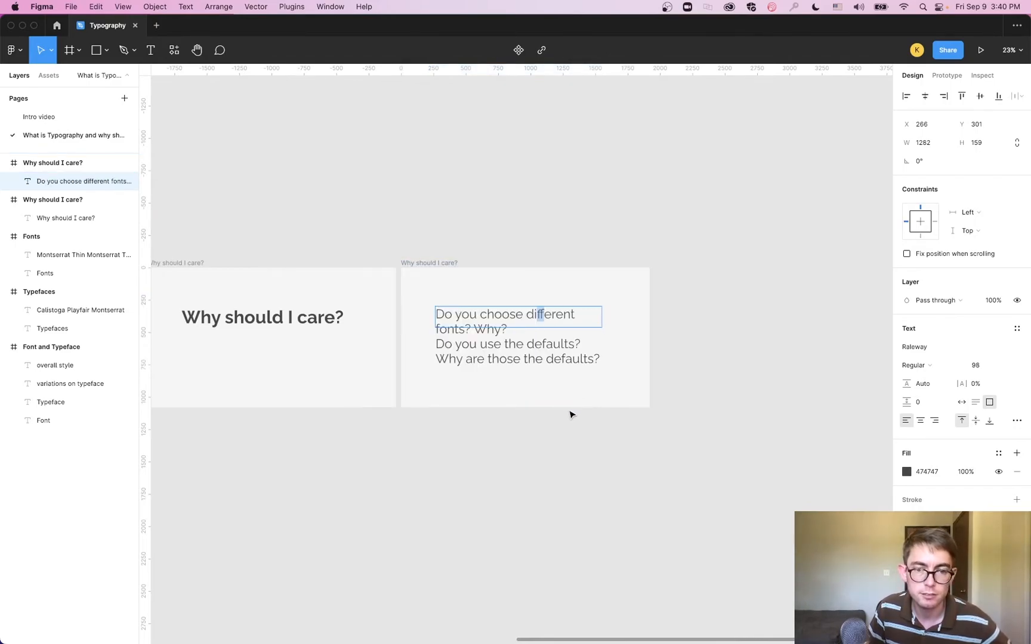
# Review the earlier Font and Typeface, Typefaces and Fonts frames and return to the question frame.
pyautogui.click(411, 433)
pyautogui.moveTo(383, 458); pyautogui.dragTo(863, 461)
pyautogui.moveTo(459, 503); pyautogui.dragTo(838, 493)
pyautogui.click(361, 300)
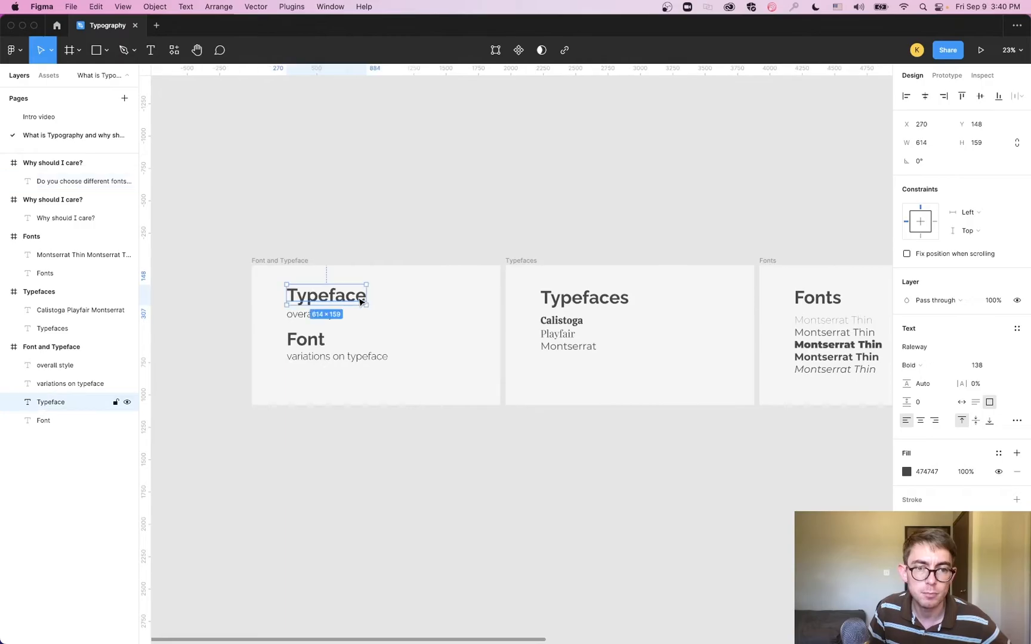
pyautogui.click(673, 476)
pyautogui.moveTo(751, 470); pyautogui.dragTo(121, 463)
pyautogui.moveTo(636, 457); pyautogui.dragTo(484, 460)
# Extend the question text box's height to about 545 so that it encloses all the lines.
pyautogui.click(573, 310)
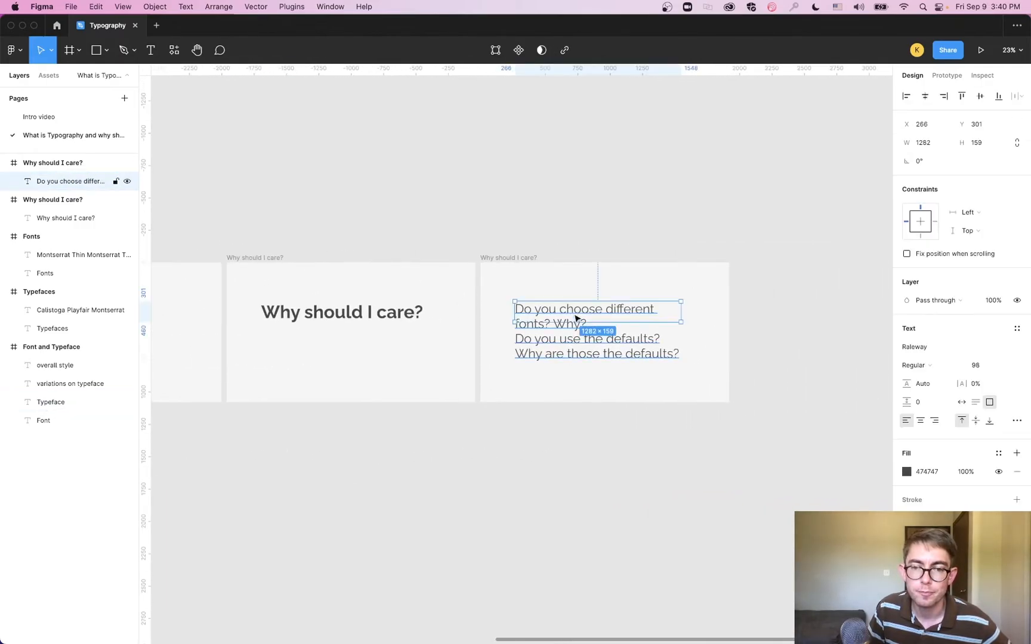
pyautogui.scroll(5, 585, 347)
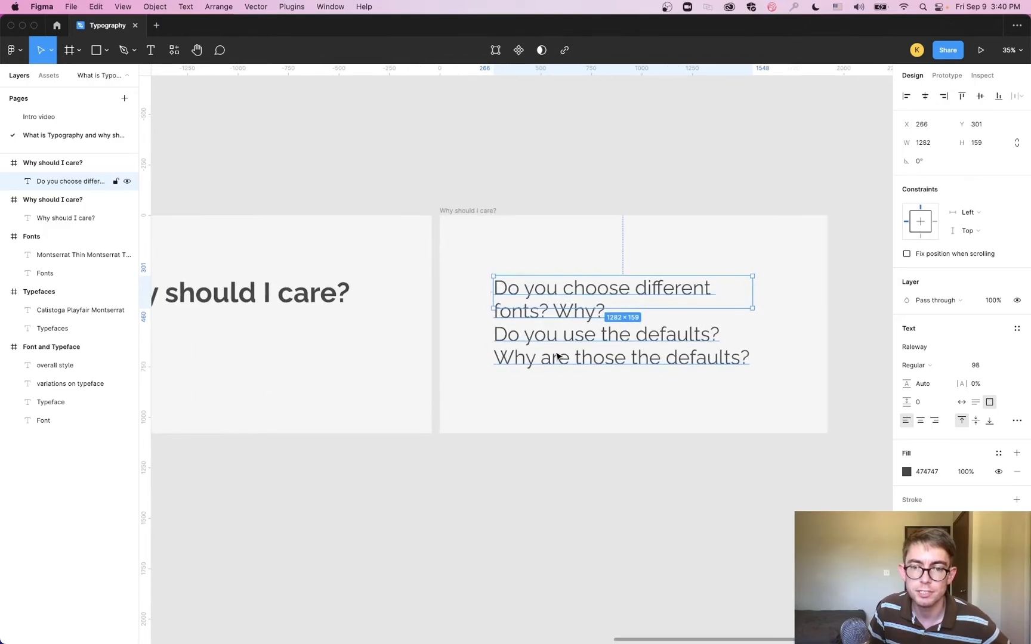
pyautogui.scroll(2, 561, 358)
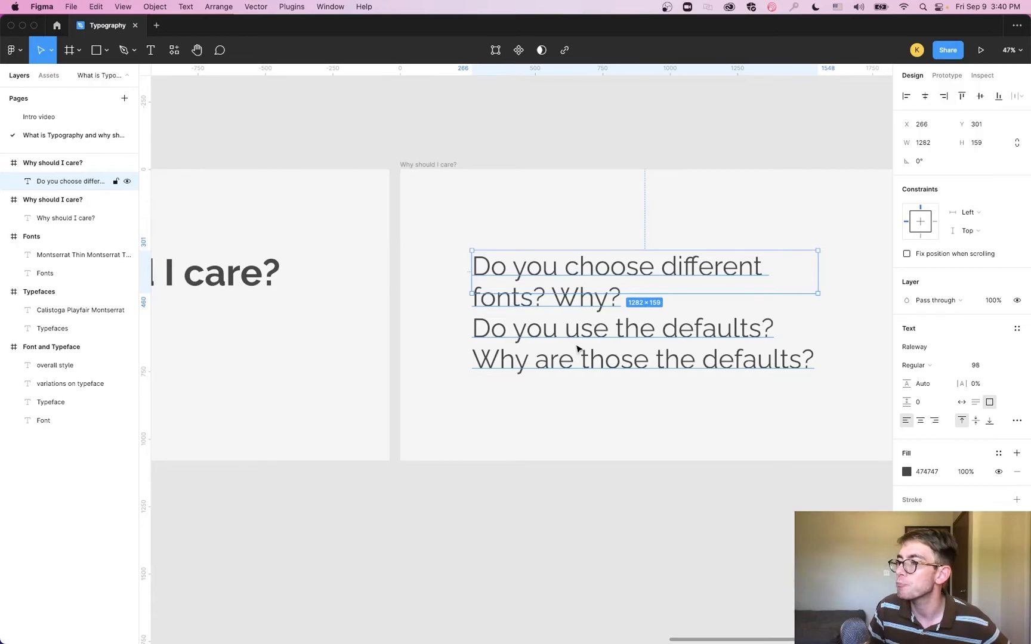
pyautogui.moveTo(686, 293); pyautogui.dragTo(694, 398)
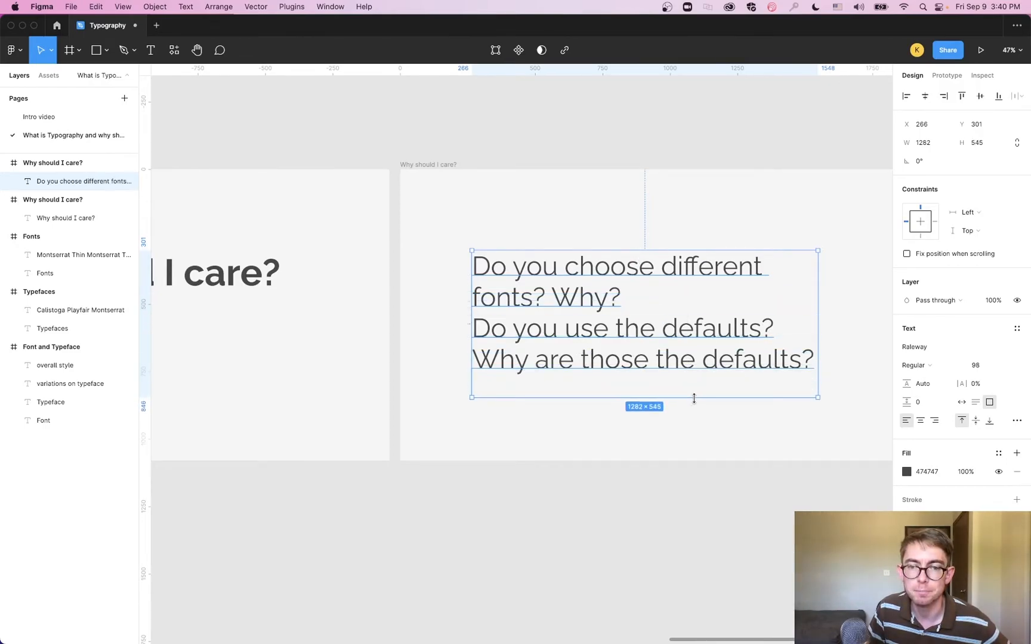
# Change the typeface of all the question text to Roboto.
pyautogui.doubleClick(642, 332)
pyautogui.click(961, 349)
pyautogui.write('Roboto')
pyautogui.press('Return')
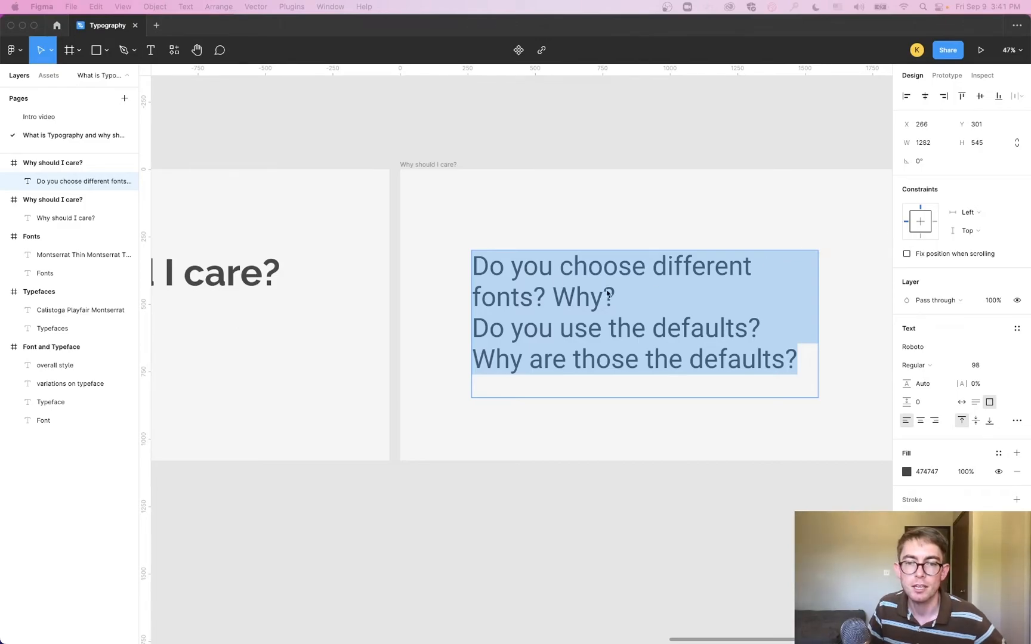
# Delete all the questions from the text box in the last frame and deselect the box.
pyautogui.press('BackSpace')
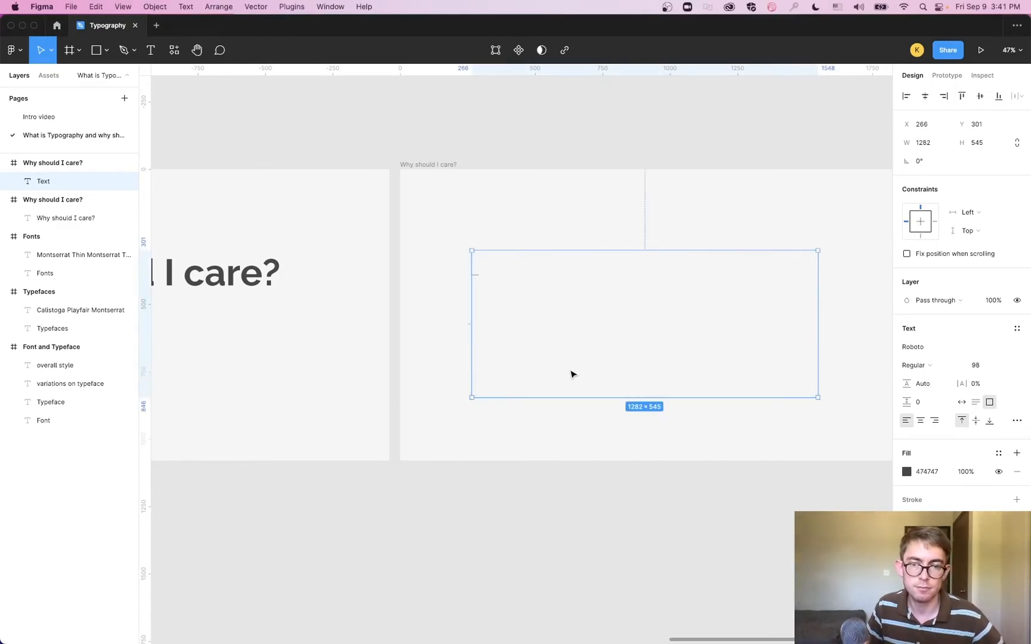
pyautogui.click(545, 140)
pyautogui.moveTo(420, 223); pyautogui.dragTo(776, 201)
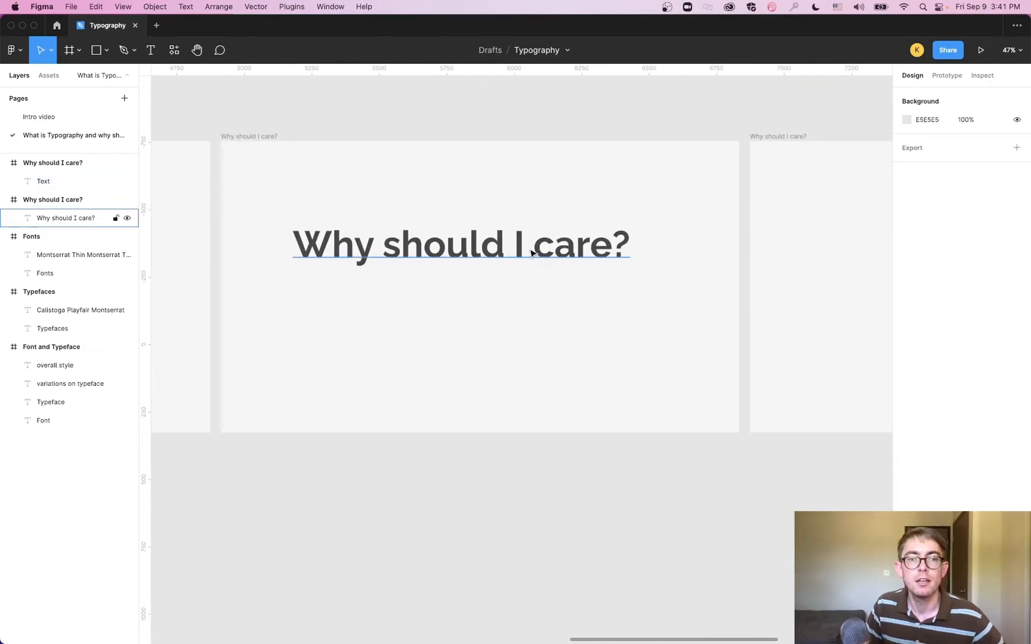
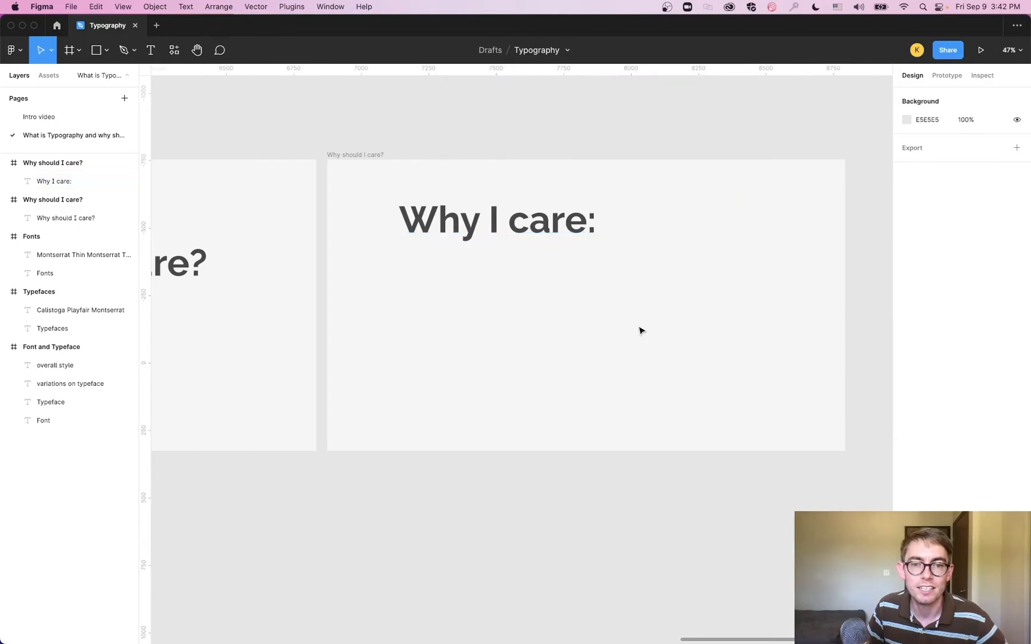
# Add a text box about 1304 × 461 below the "Why I care:" heading and set its type to Roboto Light.
pyautogui.click(151, 50)
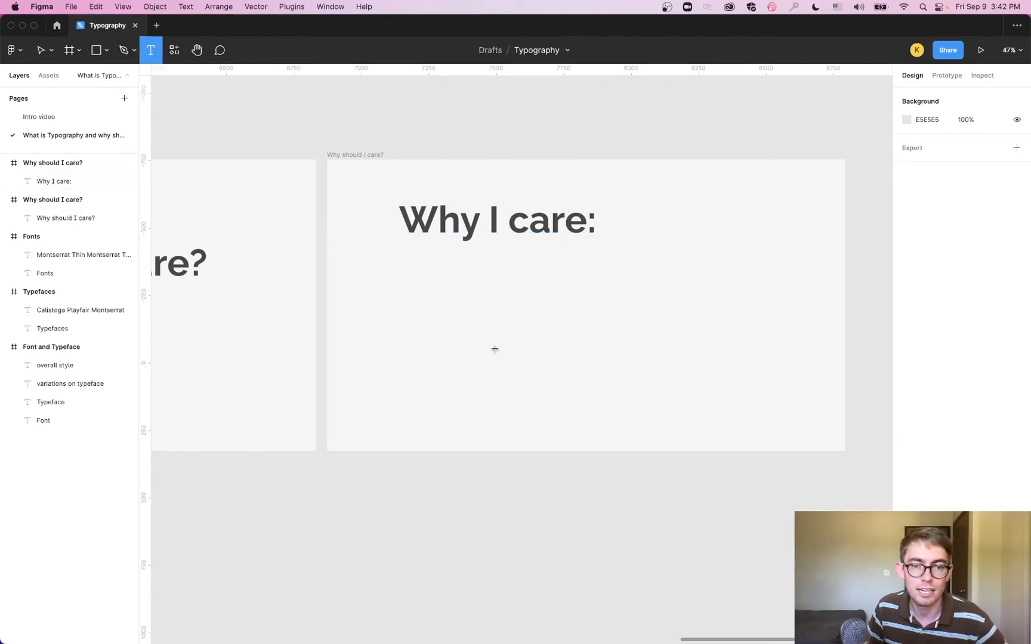
pyautogui.moveTo(409, 374); pyautogui.dragTo(762, 251)
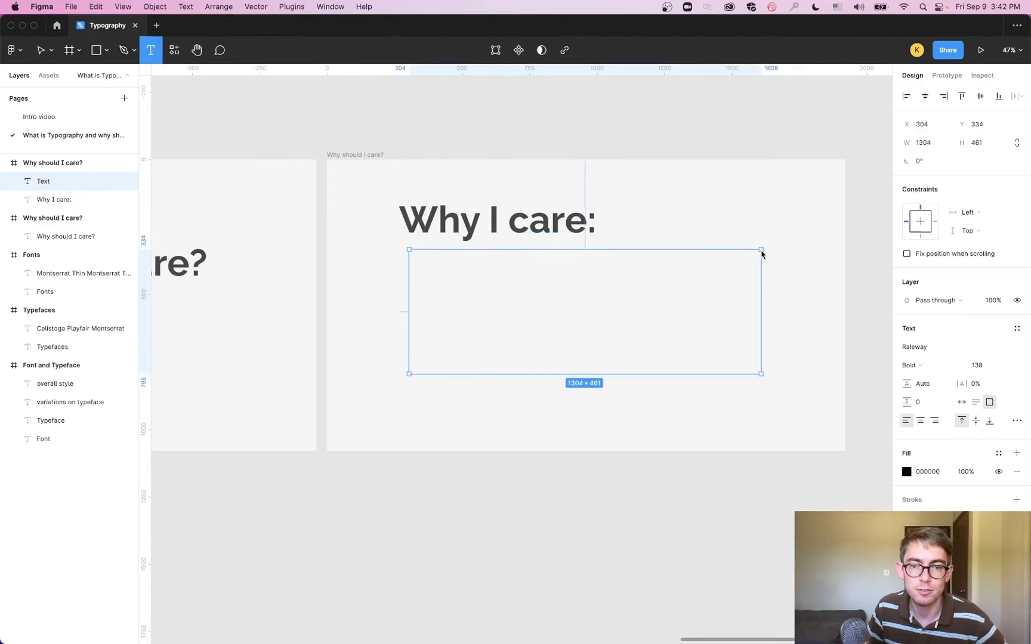
pyautogui.click(922, 352)
pyautogui.write('Robot')
pyautogui.press('Return')
pyautogui.click(917, 367)
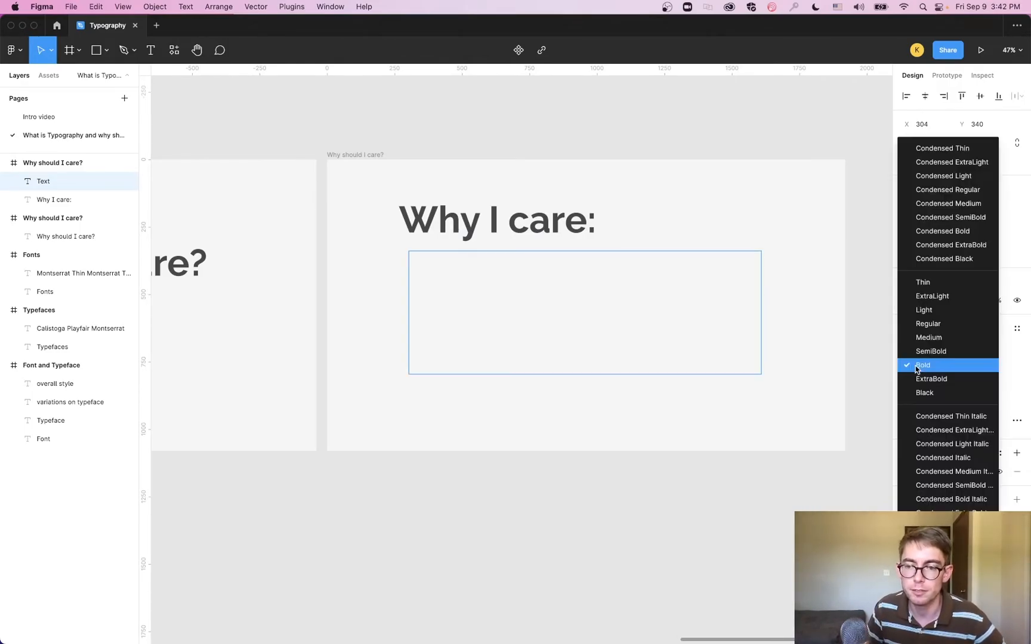
pyautogui.click(978, 310)
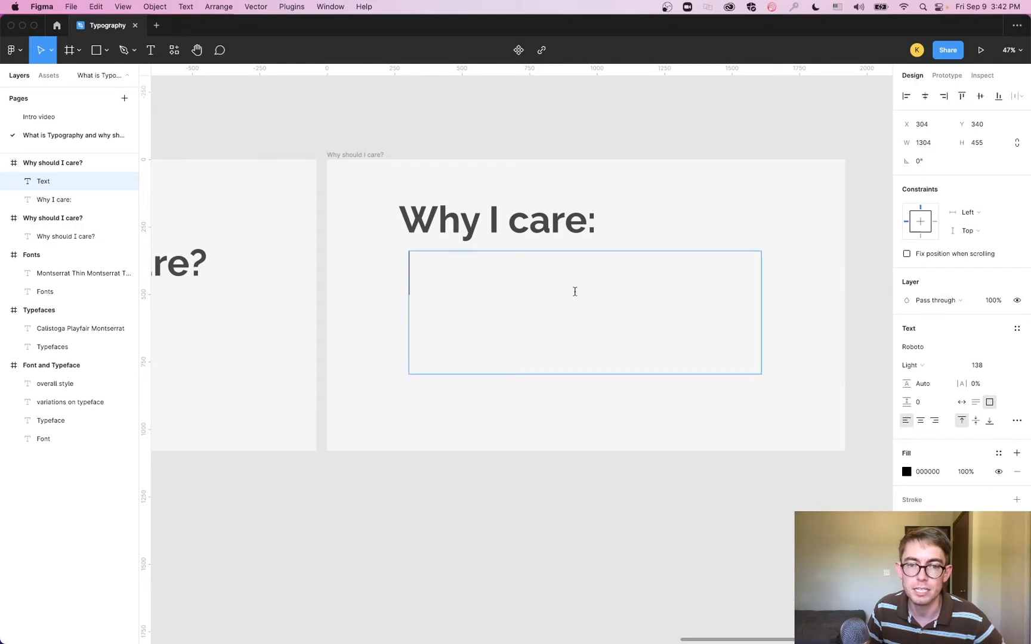
# Enter "Aesthetics", "Structure" and "Legibility" on separate lines in the new text box.
pyautogui.write('Aesthetics')
pyautogui.press('Return')
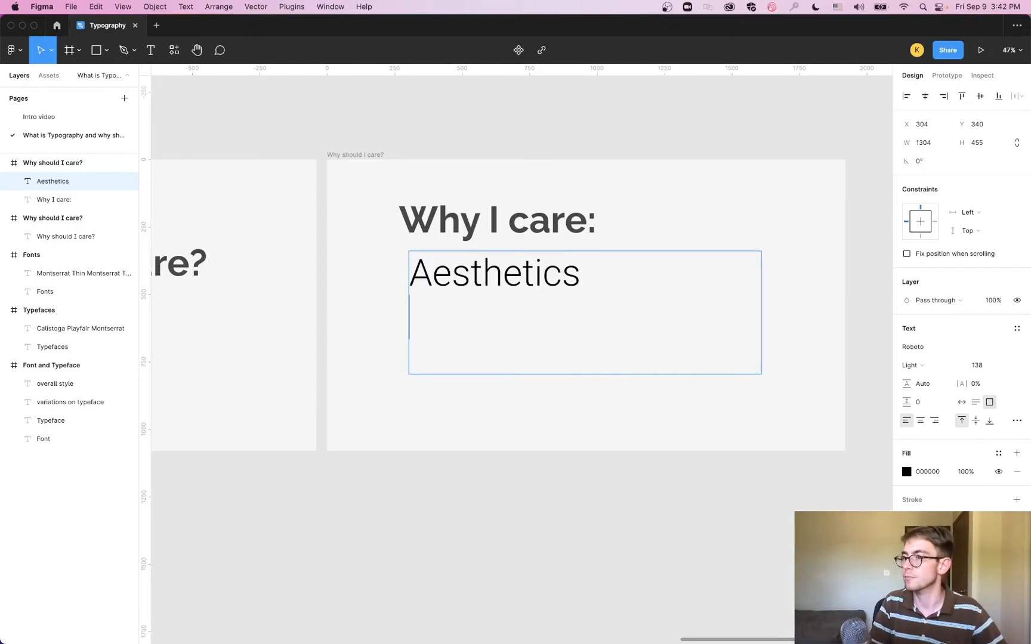
pyautogui.write('Structure')
pyautogui.press('Return')
pyautogui.write('Legig')
pyautogui.press('BackSpace')
pyautogui.write('bility')
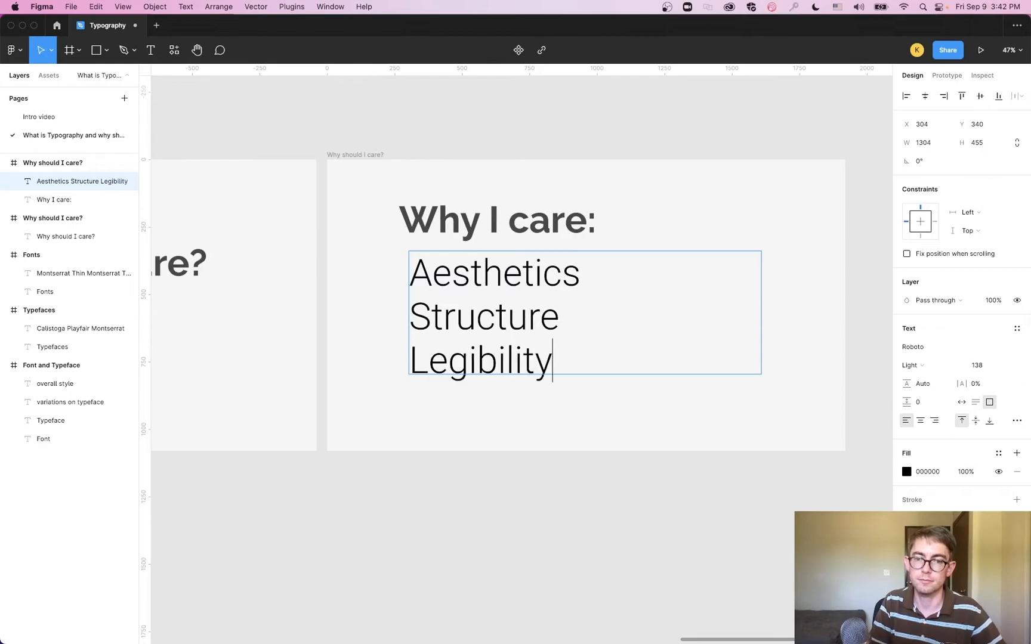
# Format the three lines as a bulleted list with a font size of 78.
pyautogui.press('super+a')
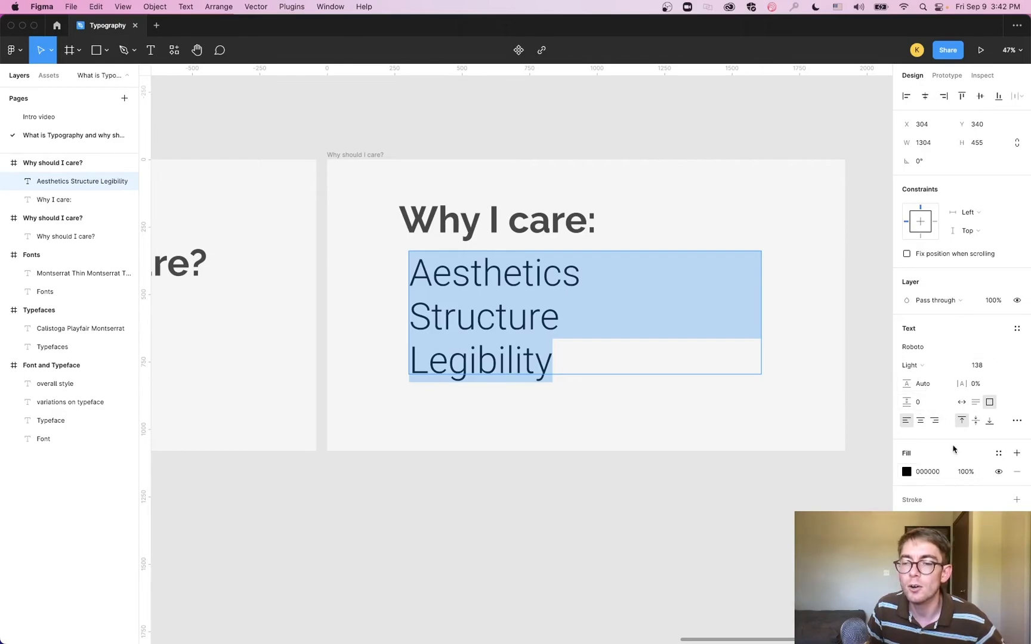
pyautogui.click(1017, 422)
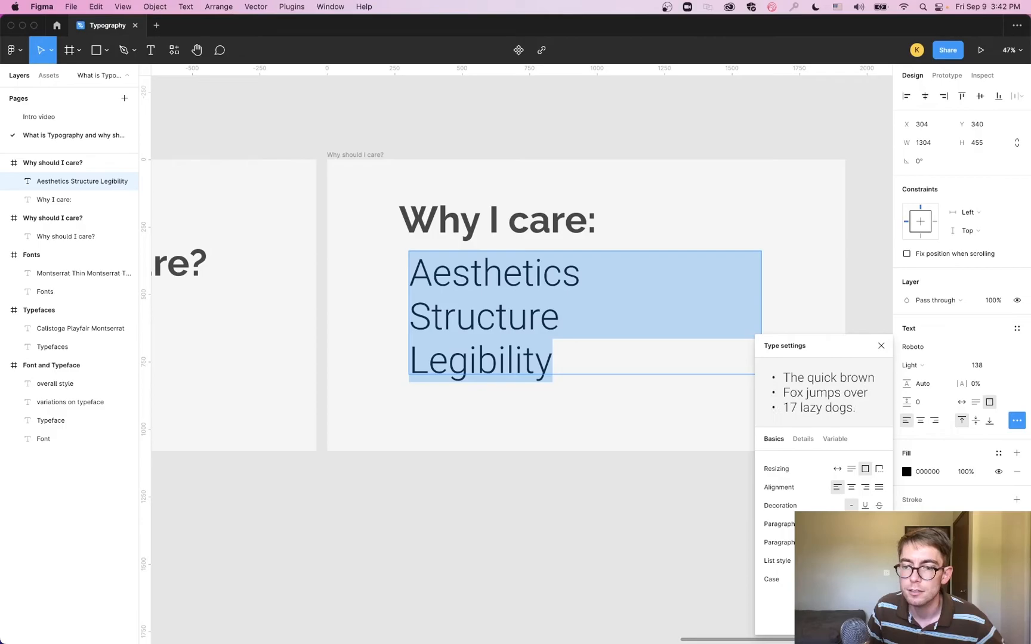
pyautogui.click(865, 561)
pyautogui.click(991, 367)
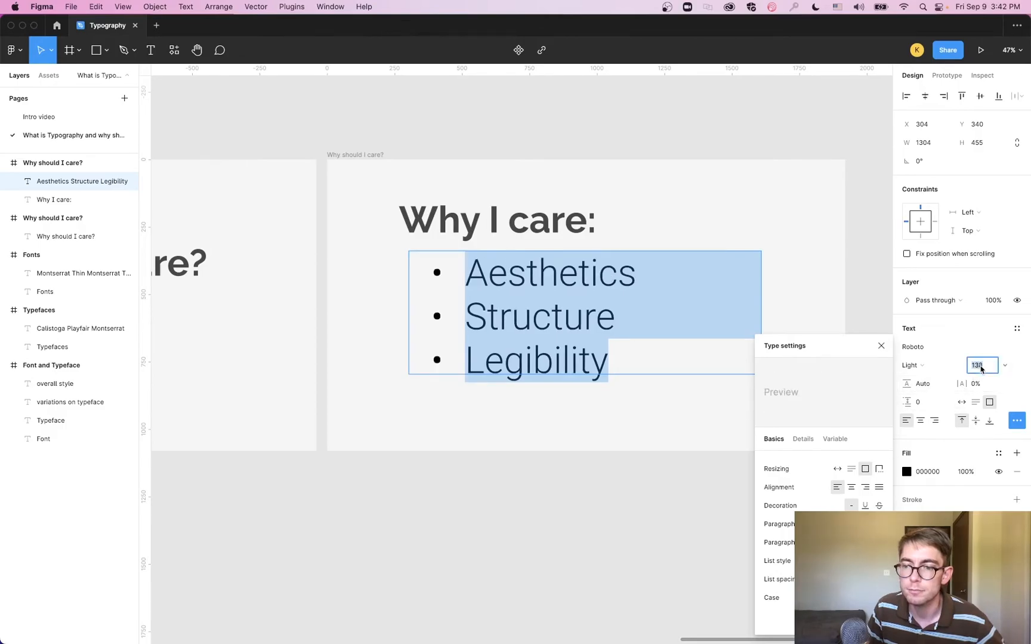
pyautogui.write('78')
pyautogui.press('Return')
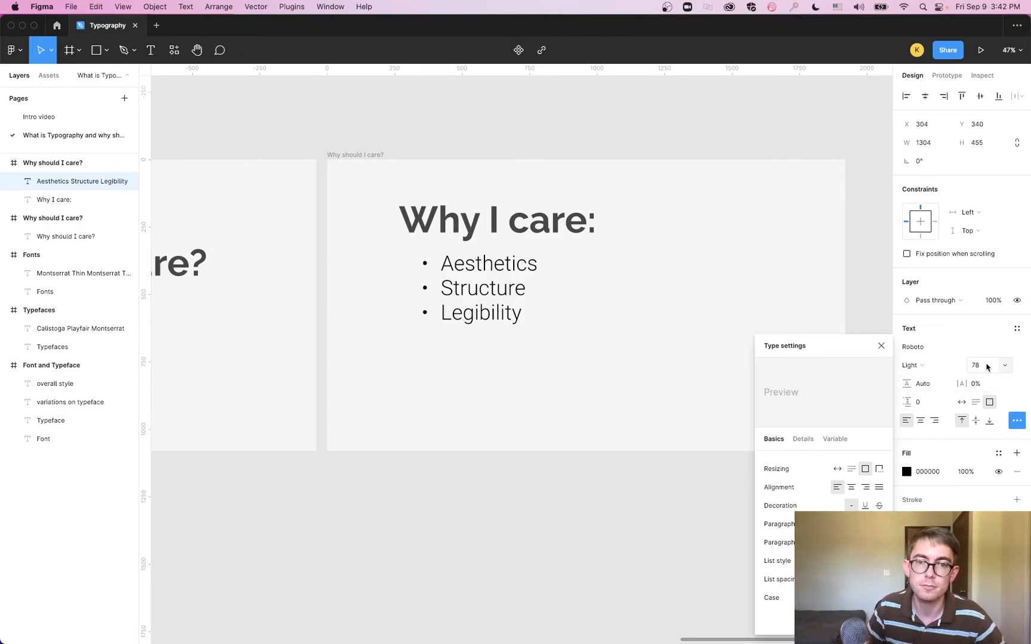
# Move the bulleted list to about X 232, Y 377 below the heading and show the frame's 12-column layout grid.
pyautogui.click(764, 199)
pyautogui.moveTo(504, 285); pyautogui.dragTo(484, 292)
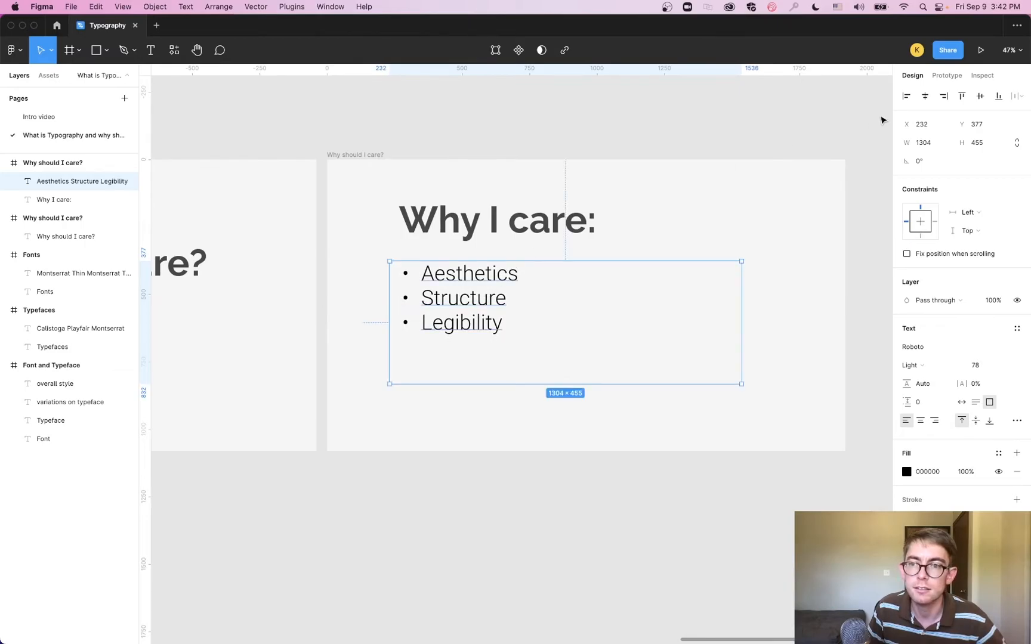
pyautogui.click(382, 154)
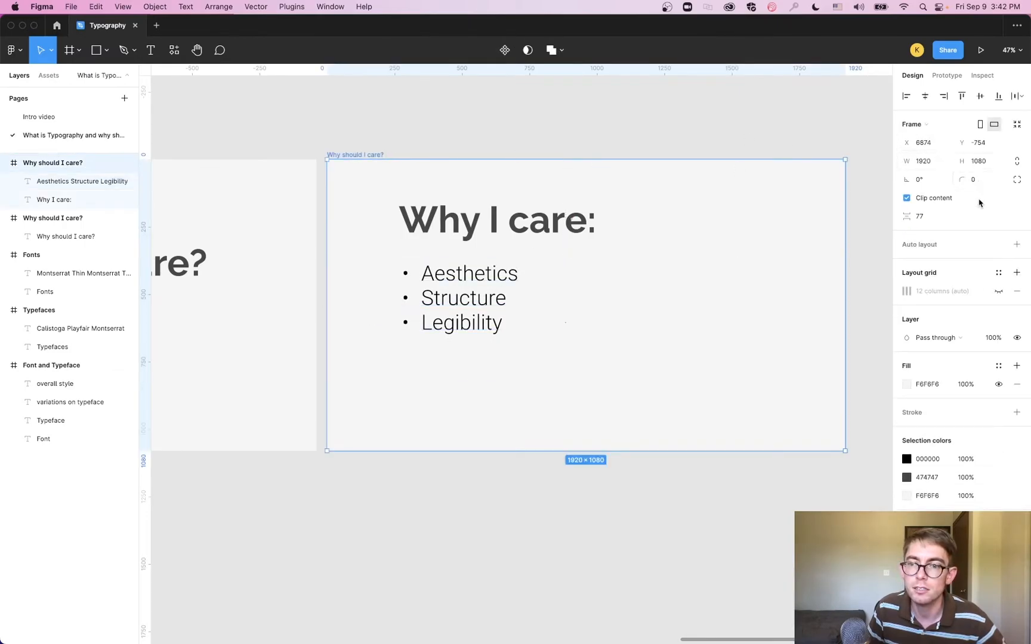
pyautogui.click(998, 291)
# Align the bulleted list at X 221 and the heading at X 270 with the edge of a grid column.
pyautogui.click(456, 276)
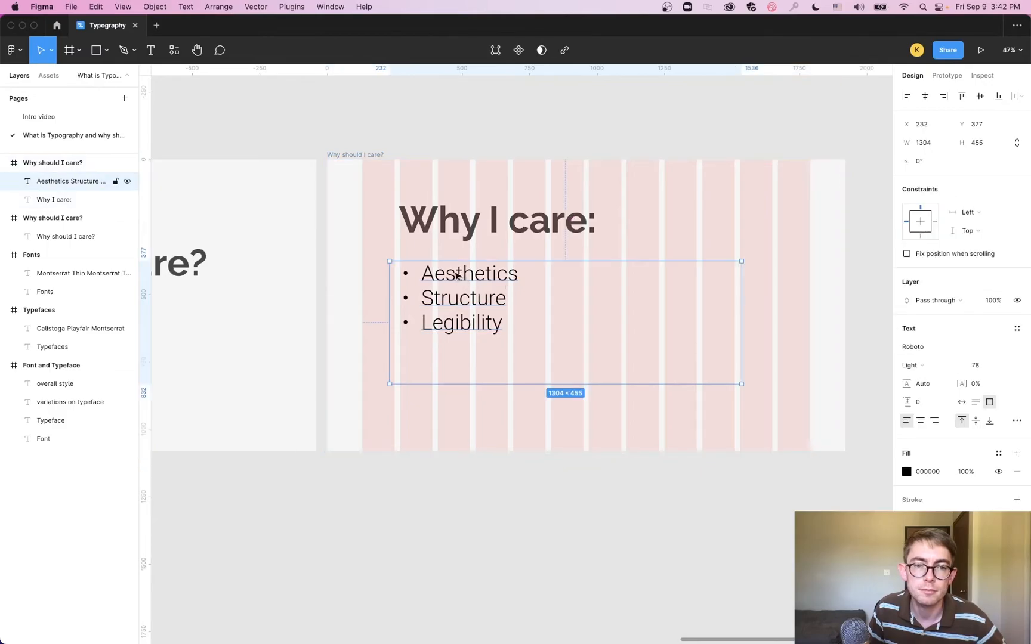
pyautogui.scroll(5, 421, 287)
pyautogui.moveTo(455, 272); pyautogui.dragTo(448, 273)
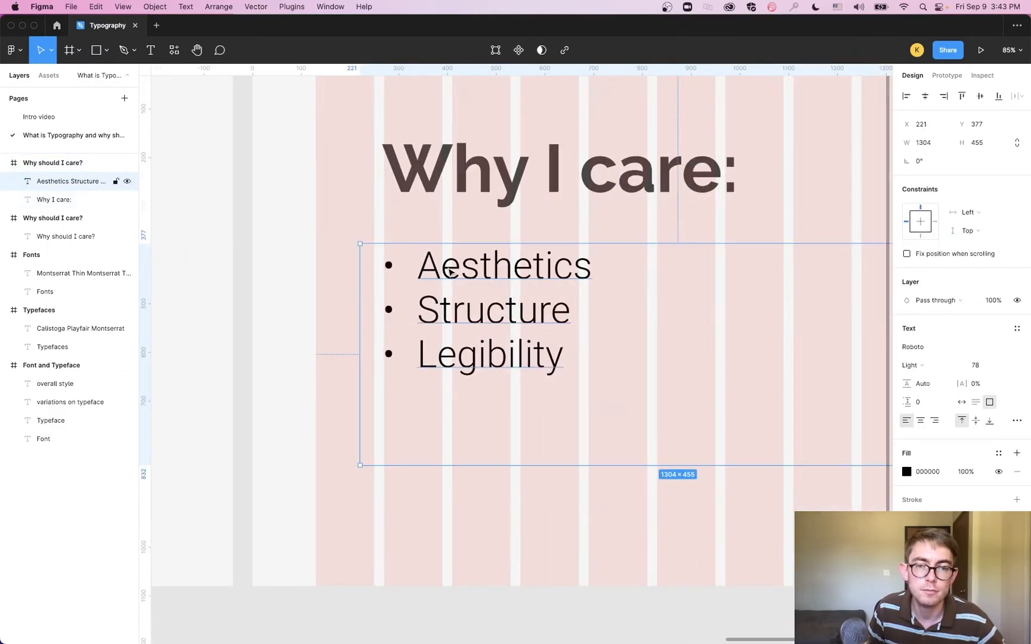
pyautogui.moveTo(446, 165); pyautogui.dragTo(443, 170)
# Change the heading to "Why you should care:" and narrow its text box to about 1100 wide.
pyautogui.doubleClick(574, 169)
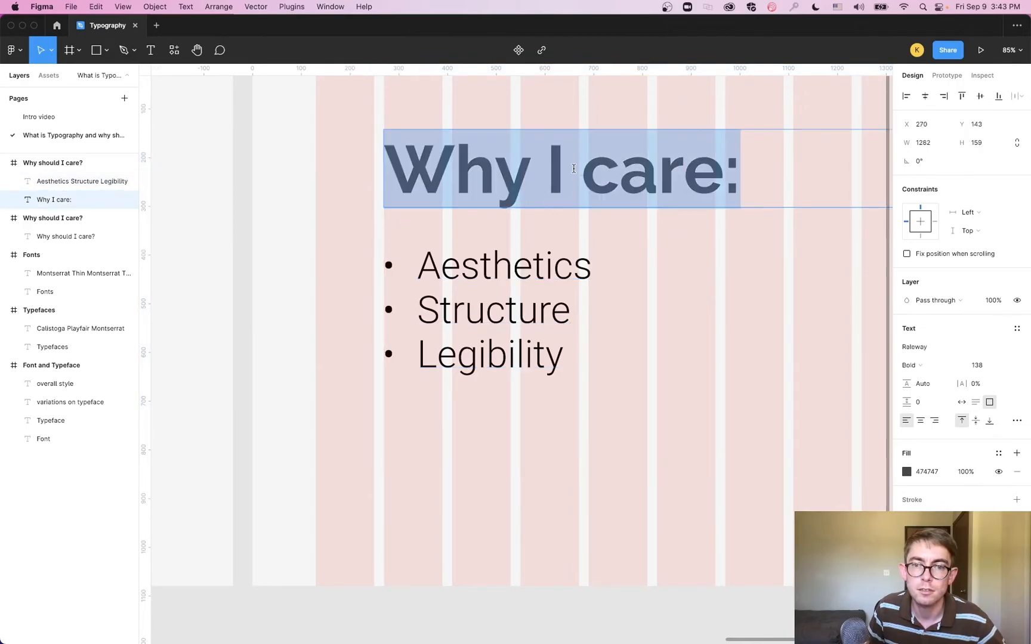
pyautogui.scroll(-6, 542, 231)
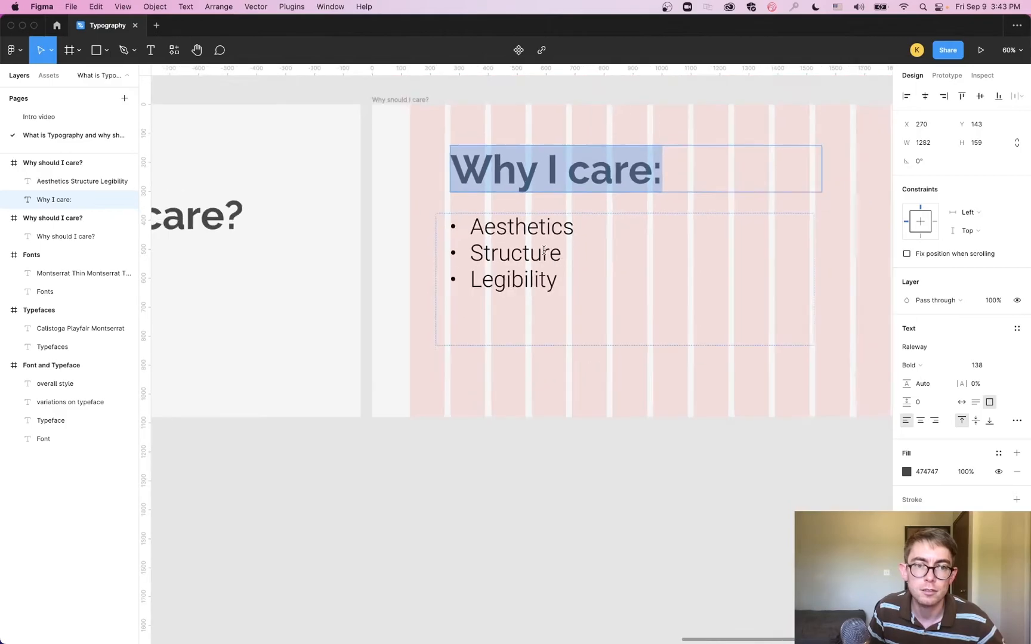
pyautogui.scroll(-2, 540, 250)
pyautogui.click(558, 204)
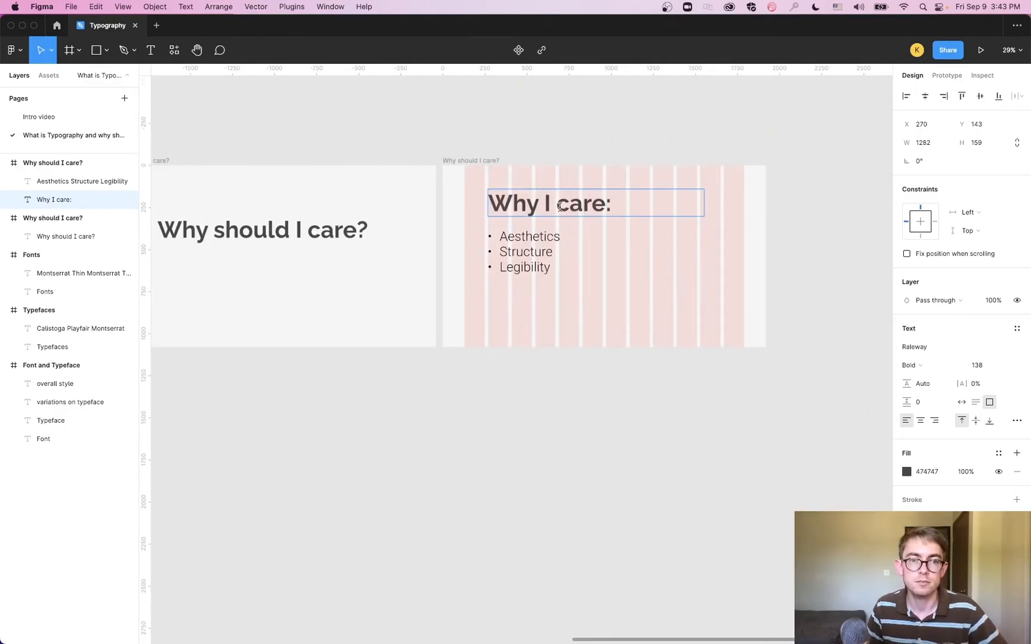
pyautogui.press('BackSpace')
pyautogui.write('you should')
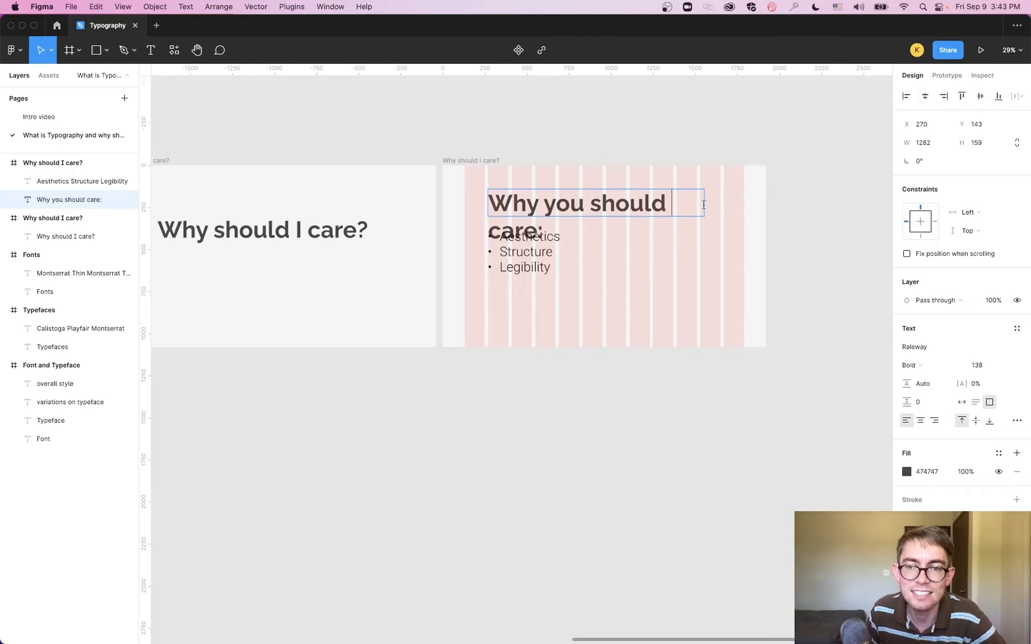
pyautogui.press('Escape')
pyautogui.moveTo(704, 199); pyautogui.dragTo(673, 200)
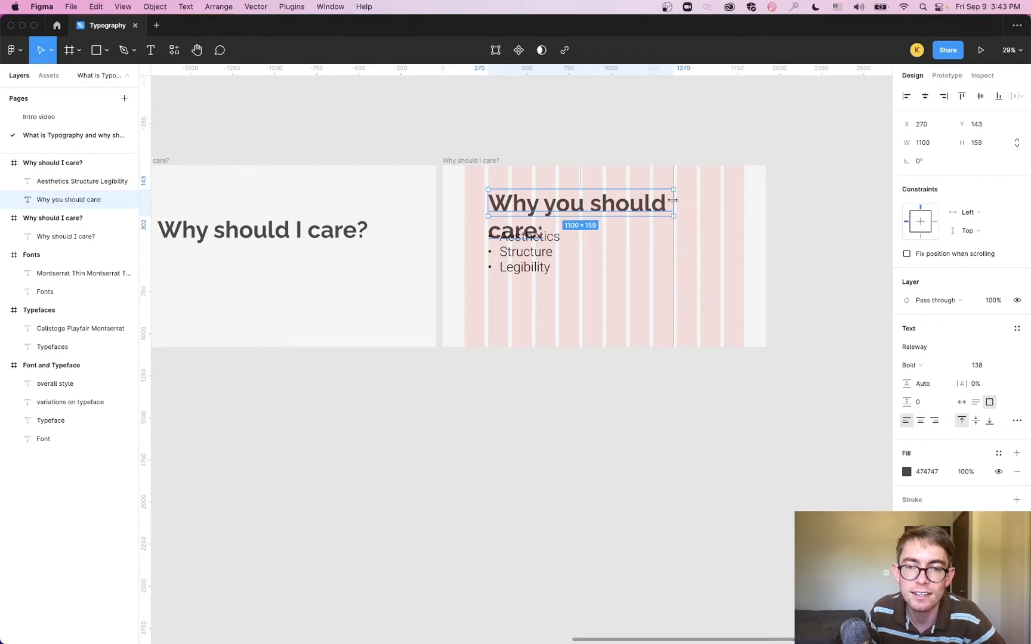
# Move the bulleted list down to Y 493 and the two-line heading up to Y 102.
pyautogui.click(525, 267)
pyautogui.moveTo(532, 272); pyautogui.dragTo(534, 291)
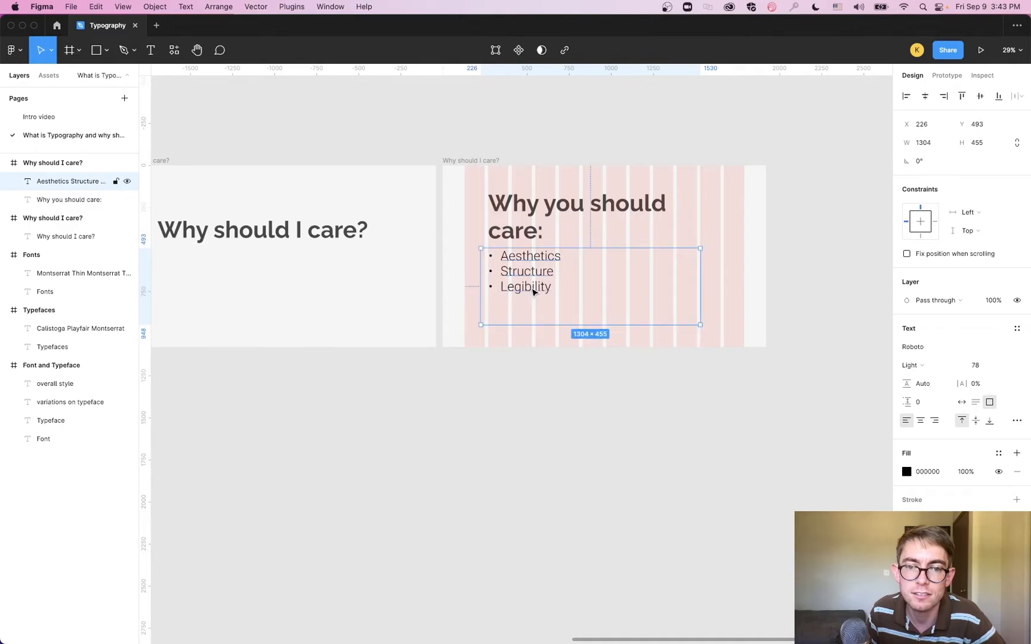
pyautogui.moveTo(529, 216); pyautogui.dragTo(527, 206)
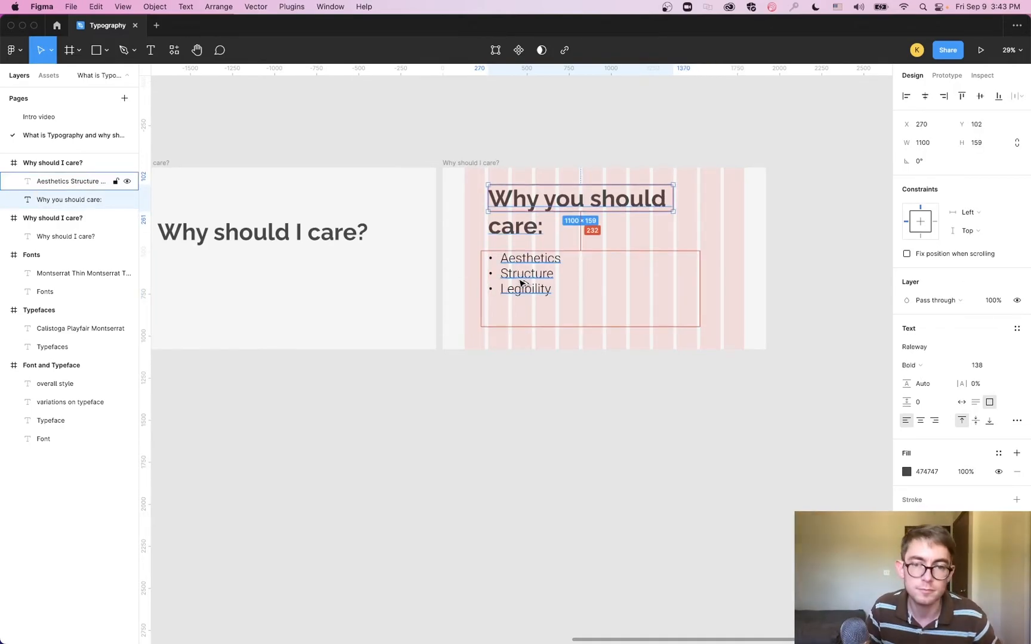
pyautogui.scroll(3, 519, 281)
pyautogui.click(567, 218)
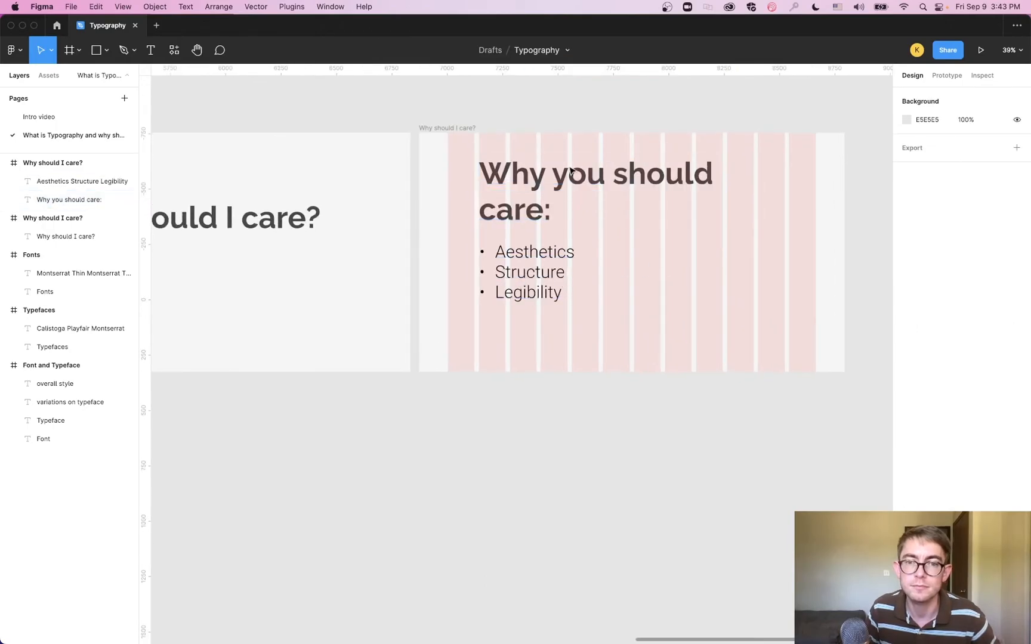
# Hide the 12-column layout grid of the frame containing the bulleted list.
pyautogui.click(451, 128)
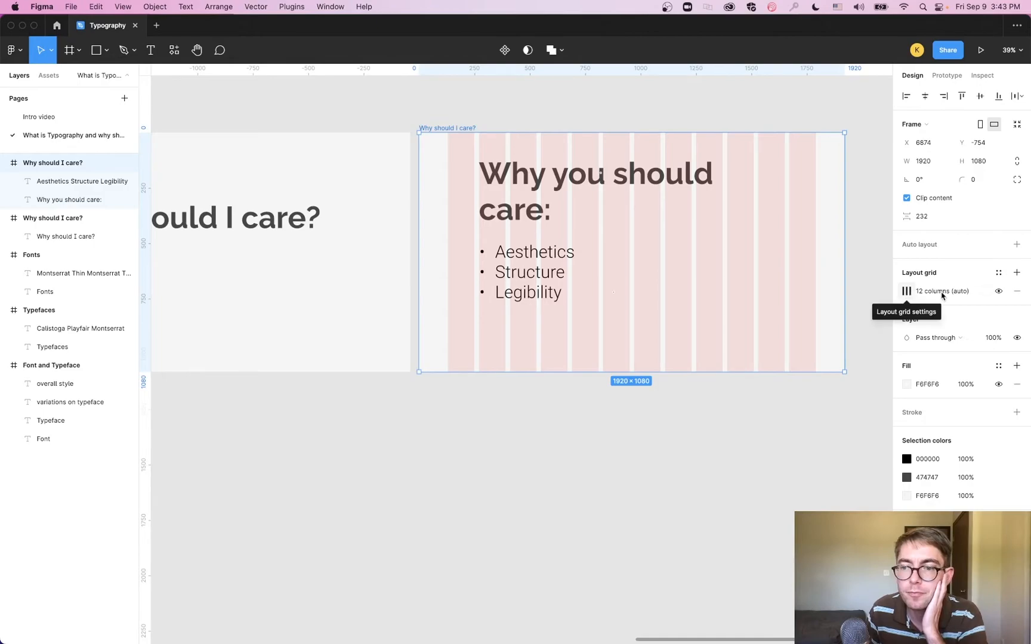
pyautogui.click(998, 291)
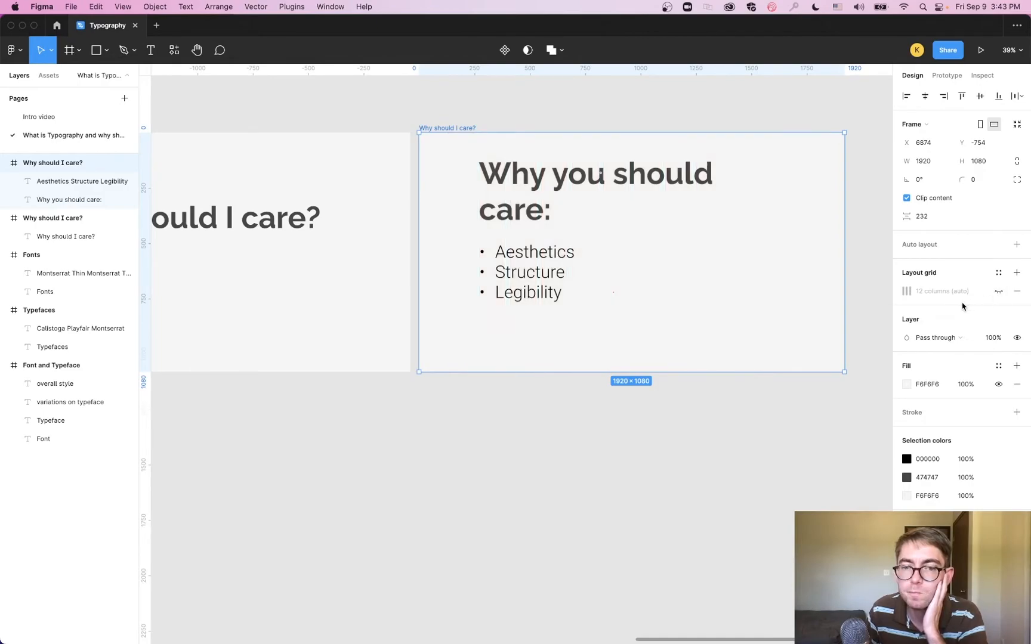
pyautogui.scroll(2, 626, 260)
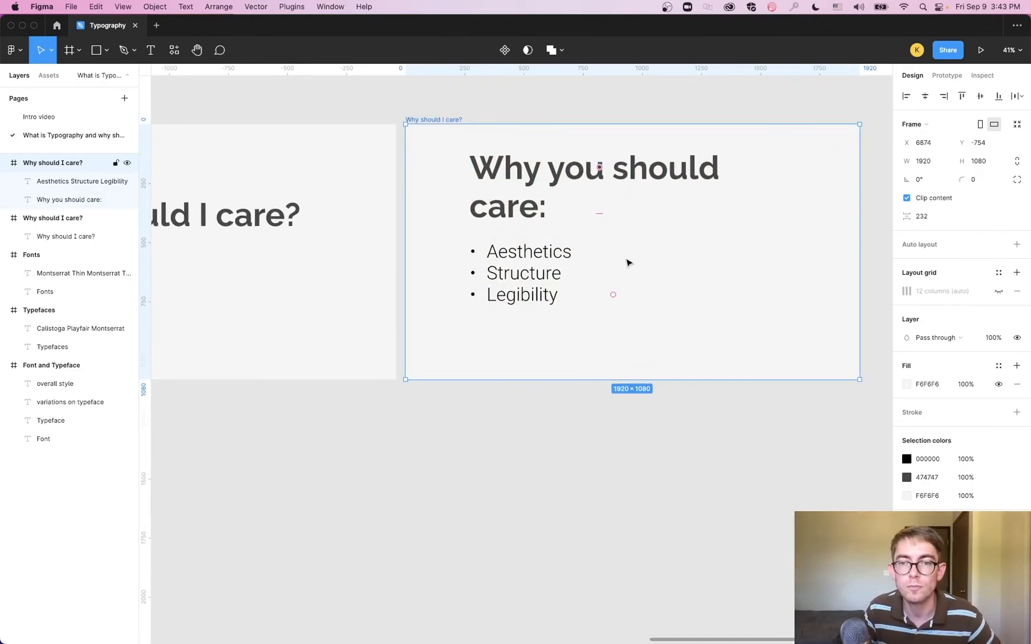
pyautogui.moveTo(648, 262); pyautogui.dragTo(604, 288)
pyautogui.scroll(3, 594, 290)
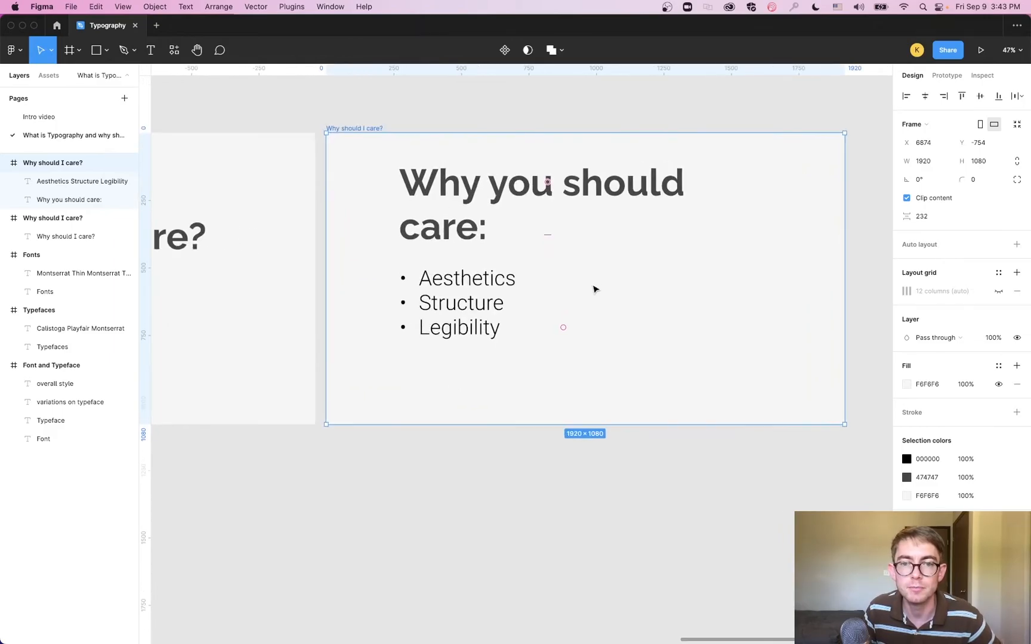
# Narrow the heading's text box to about 989 wide so it breaks after "Why you".
pyautogui.click(598, 195)
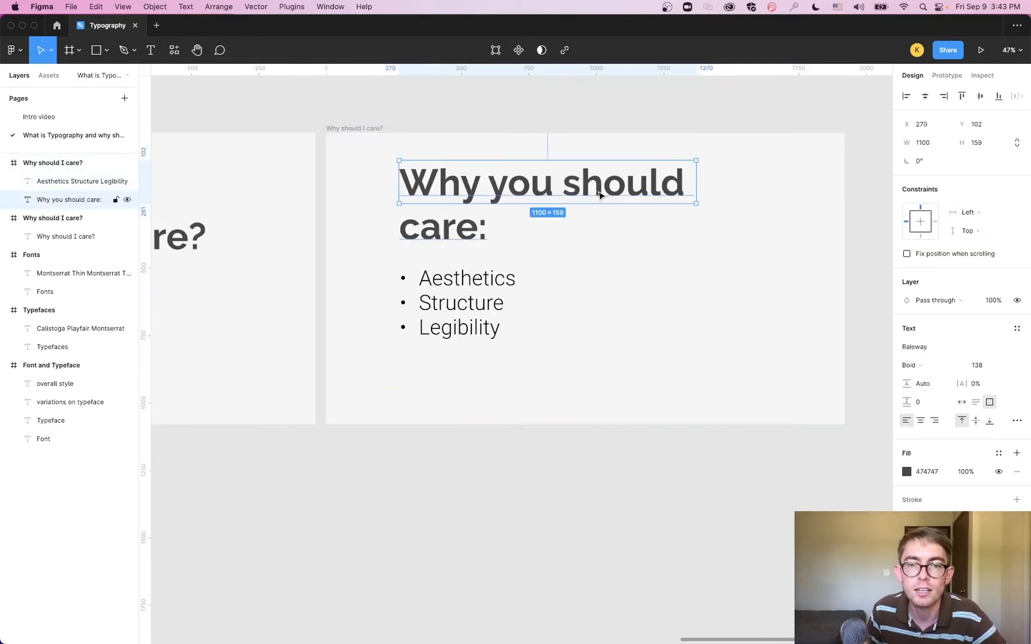
pyautogui.click(797, 267)
pyautogui.click(90, 199)
pyautogui.moveTo(695, 190); pyautogui.dragTo(666, 190)
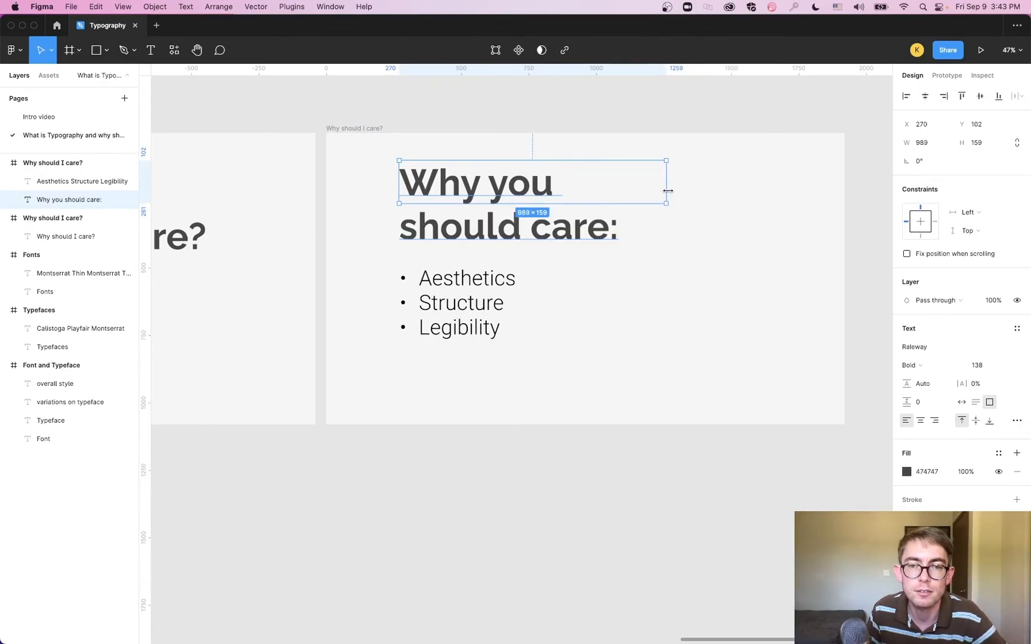
pyautogui.click(754, 214)
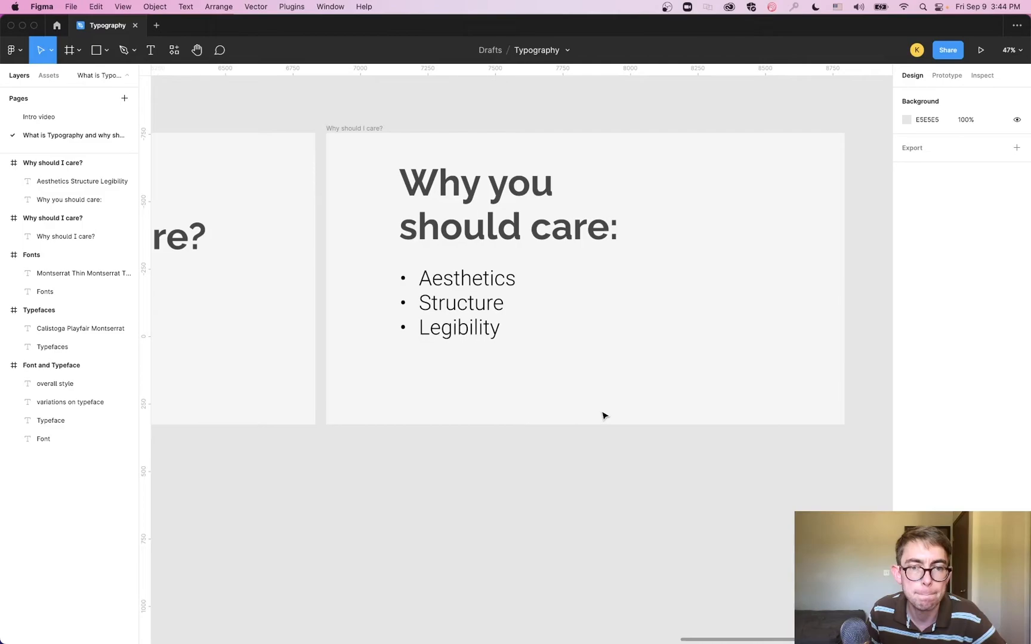
# Review the whole row of frames and compare the layout of the two "Why should I care?" frames.
pyautogui.scroll(-3, 614, 388)
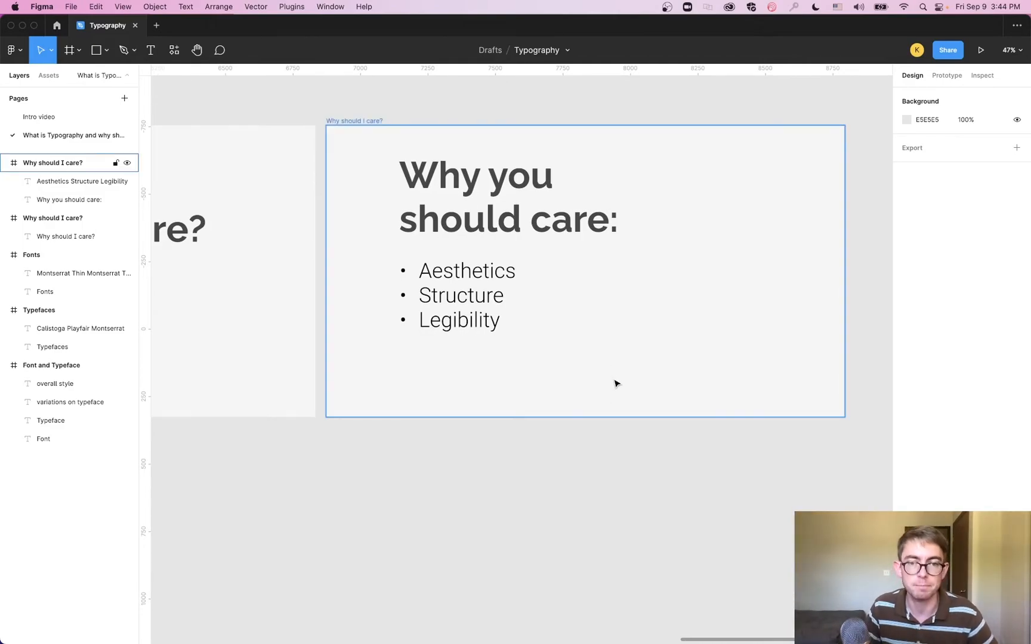
pyautogui.scroll(-10, 614, 391)
pyautogui.moveTo(398, 458); pyautogui.dragTo(476, 410)
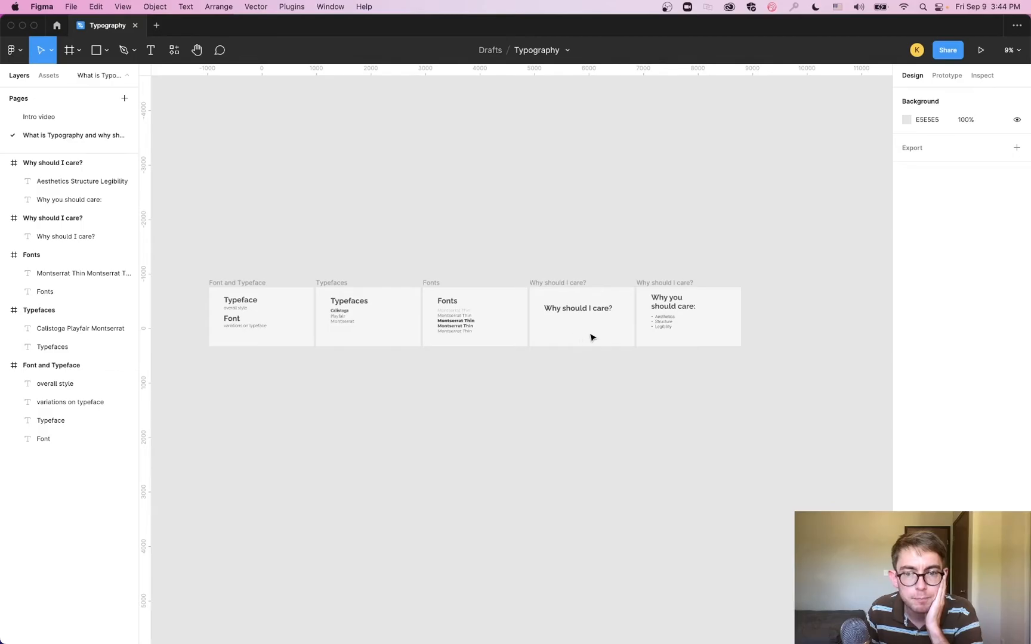
pyautogui.scroll(3, 686, 325)
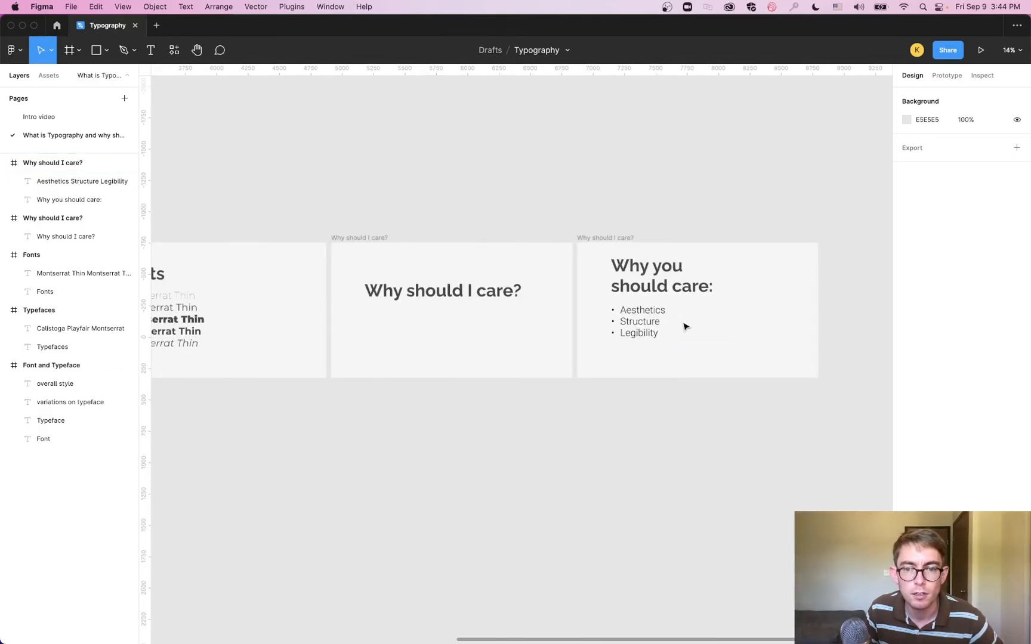
pyautogui.scroll(3, 686, 326)
pyautogui.moveTo(808, 249); pyautogui.dragTo(612, 345)
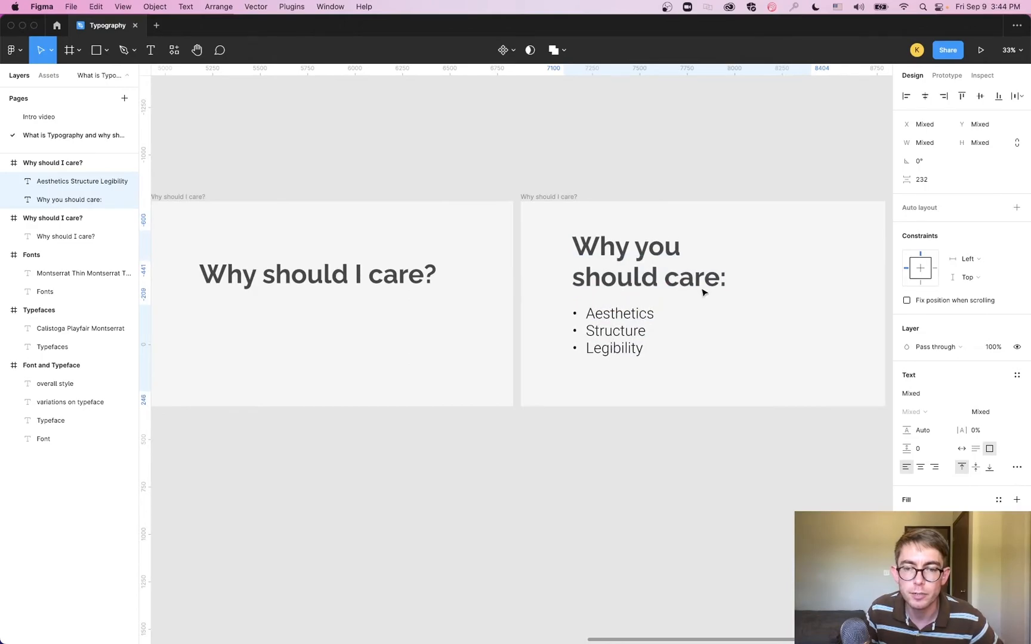
pyautogui.click(698, 176)
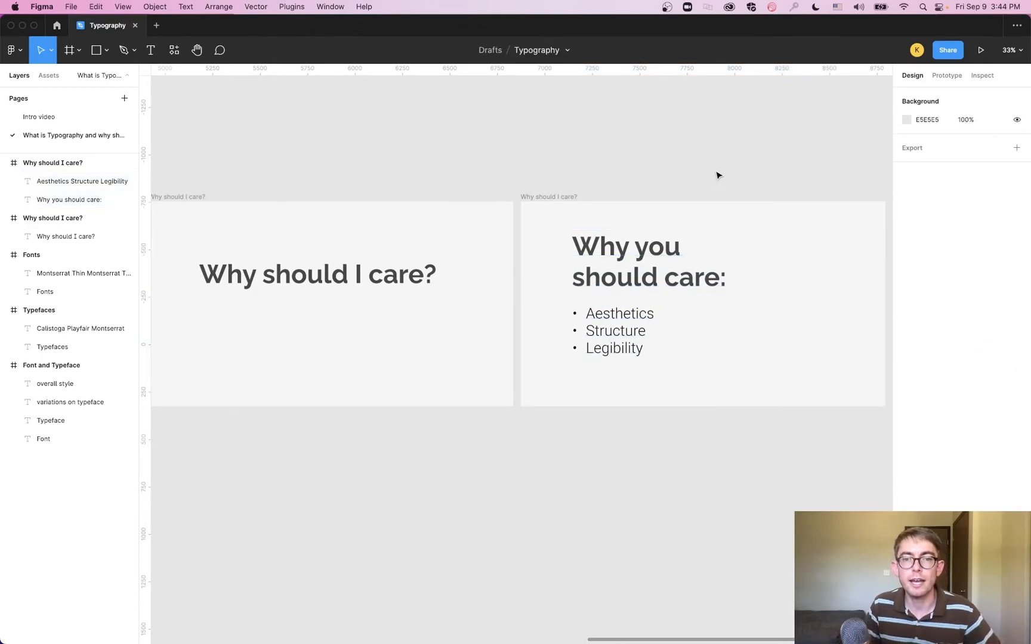
pyautogui.click(559, 336)
pyautogui.scroll(-5, 559, 336)
pyautogui.click(445, 412)
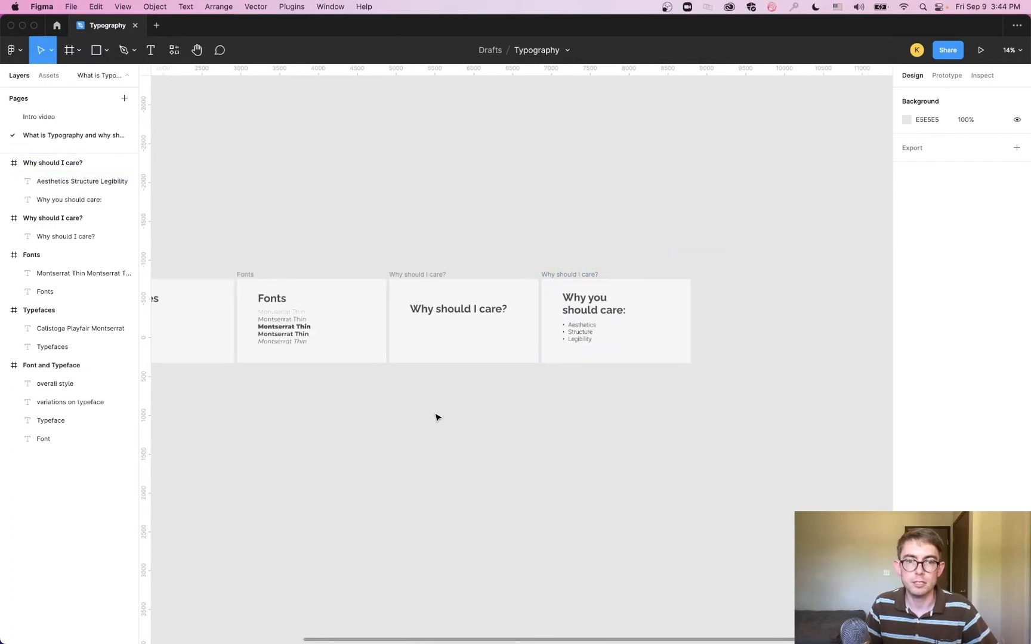
pyautogui.moveTo(405, 434); pyautogui.dragTo(590, 429)
pyautogui.scroll(-2, 588, 430)
pyautogui.scroll(1, 588, 431)
pyautogui.scroll(-1, 589, 432)
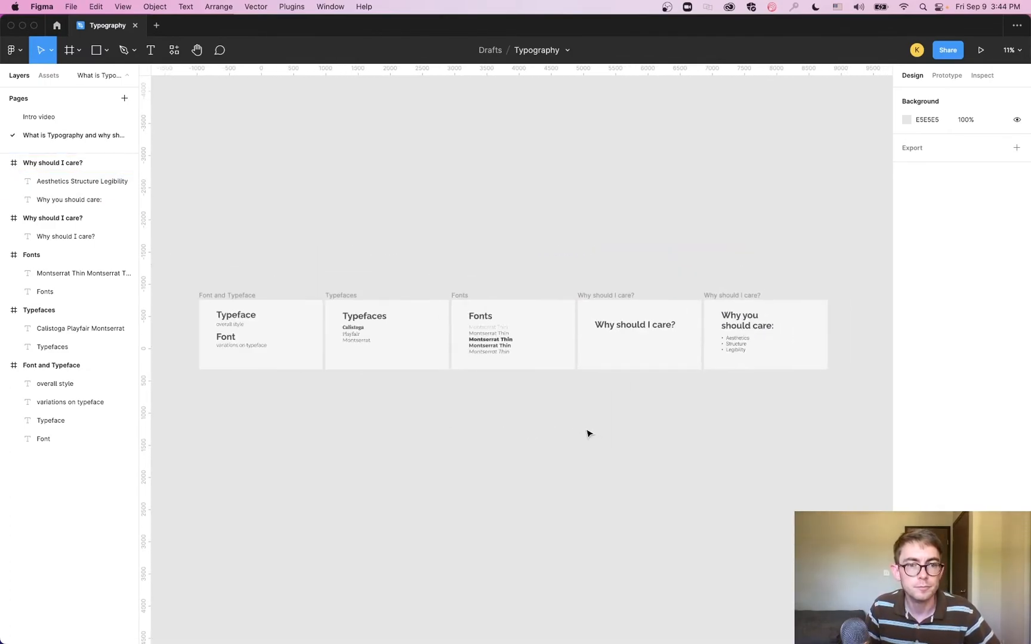
pyautogui.click(939, 79)
pyautogui.click(982, 76)
pyautogui.click(913, 76)
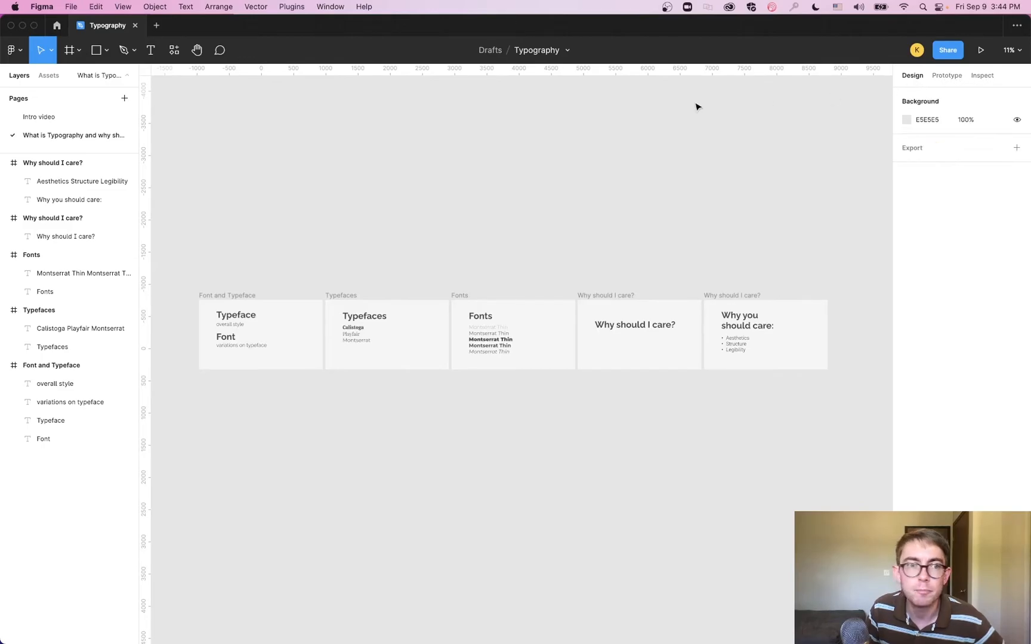
# Collapse the page list to leave more room for the layers.
pyautogui.click(97, 77)
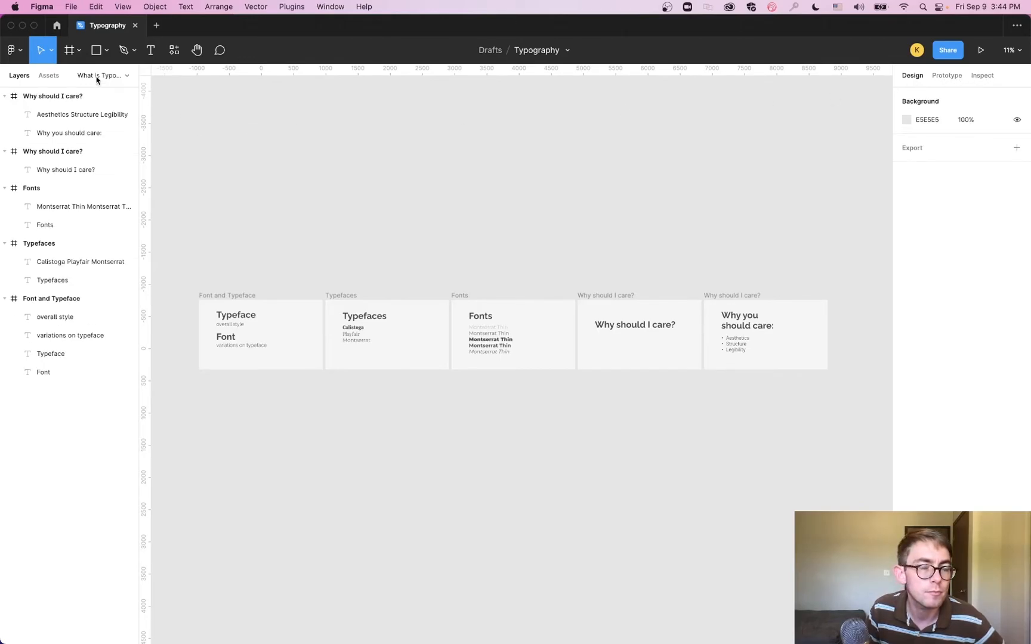
pyautogui.click(47, 76)
pyautogui.click(19, 77)
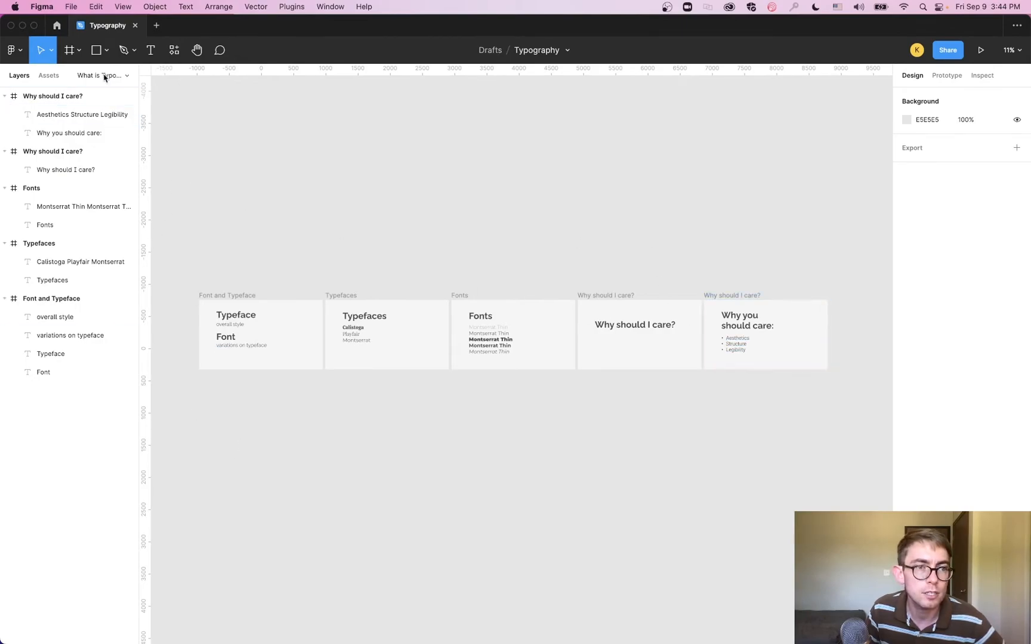
# Duplicate the "Why you should care:" frame and place the copy below the Font and Typeface frame at X -966, Y 711.
pyautogui.click(770, 319)
pyautogui.press('super+d')
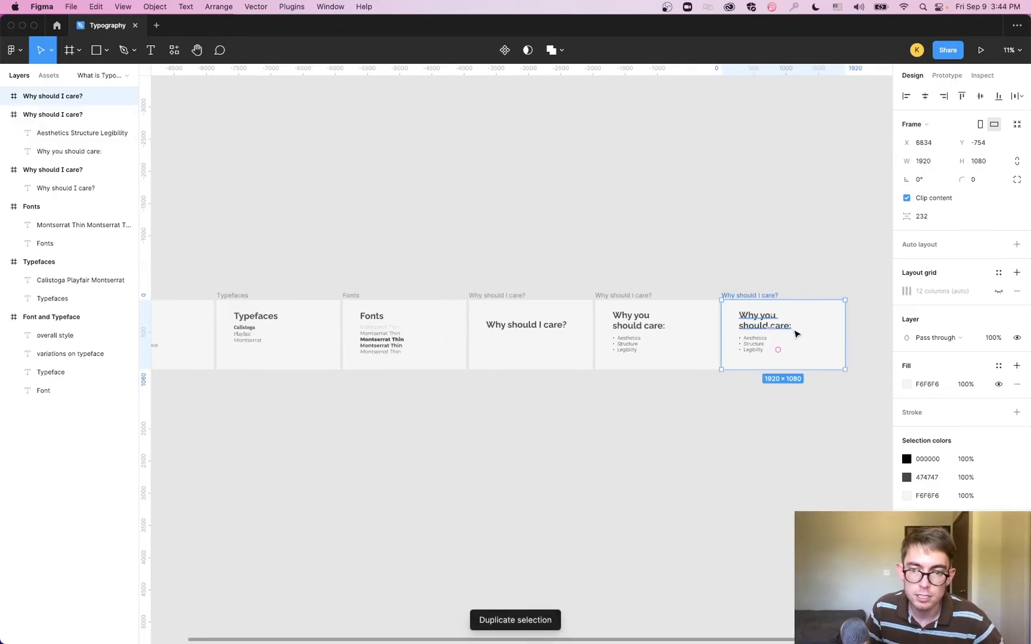
pyautogui.moveTo(755, 305); pyautogui.dragTo(198, 392)
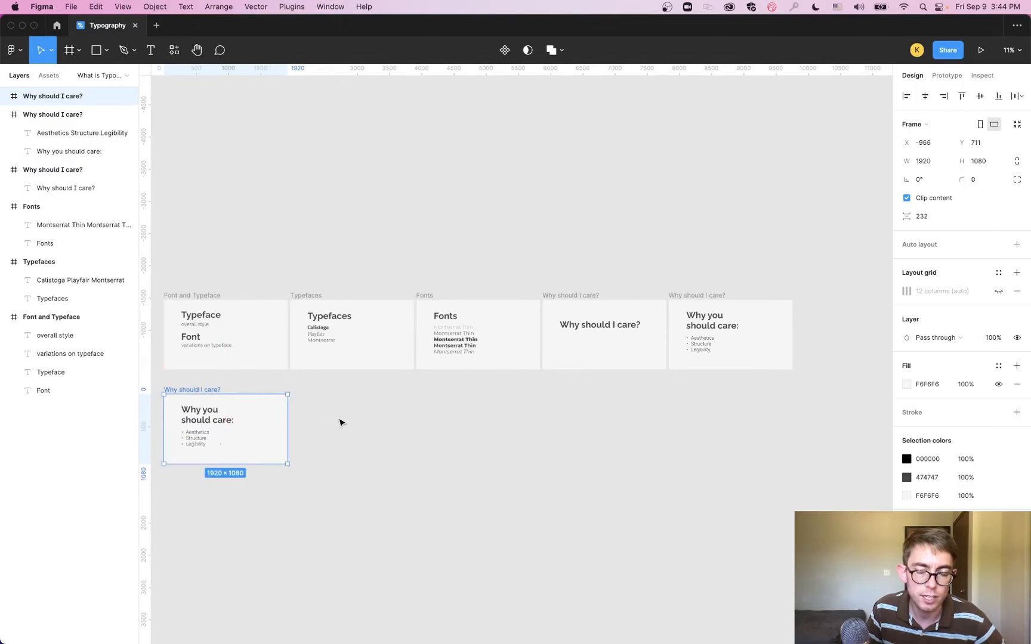
pyautogui.press('super+d')
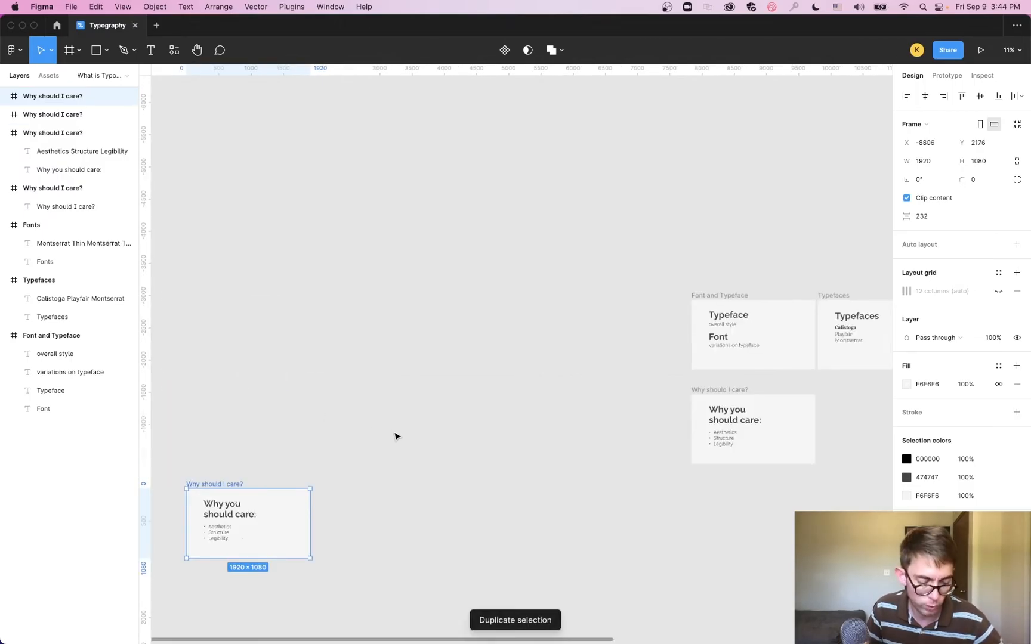
pyautogui.press('super+z')
pyautogui.click(833, 403)
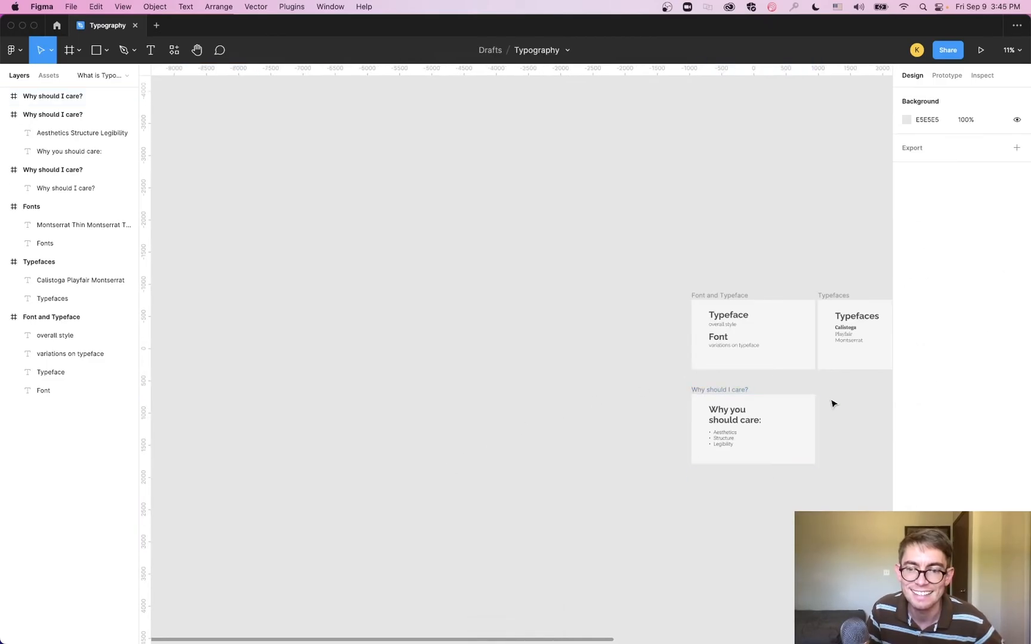
pyautogui.scroll(5, 759, 438)
pyautogui.moveTo(757, 435); pyautogui.dragTo(465, 449)
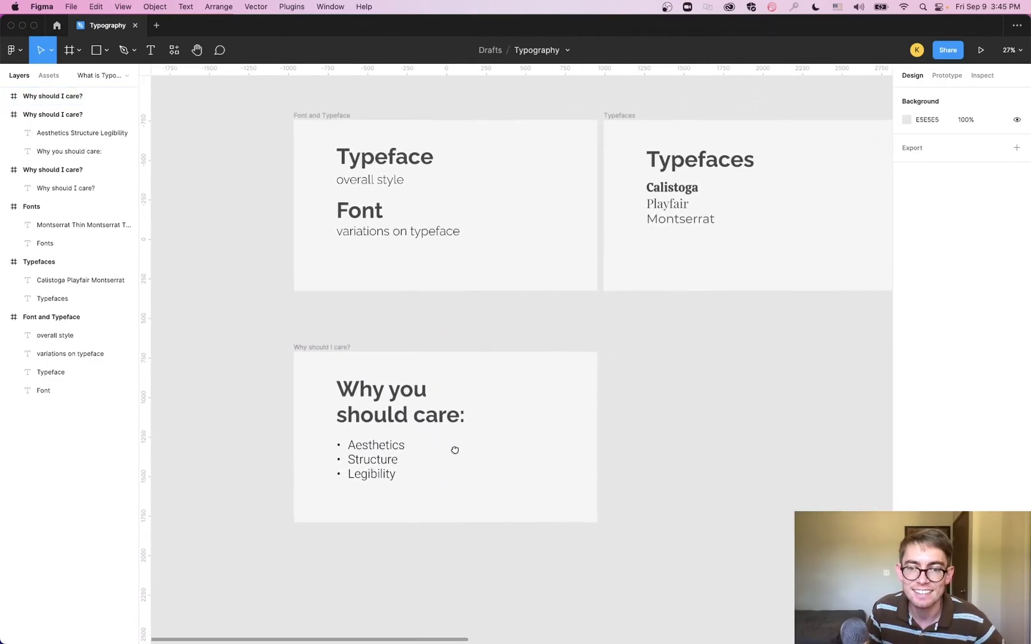
pyautogui.click(278, 351)
pyautogui.press('super+d')
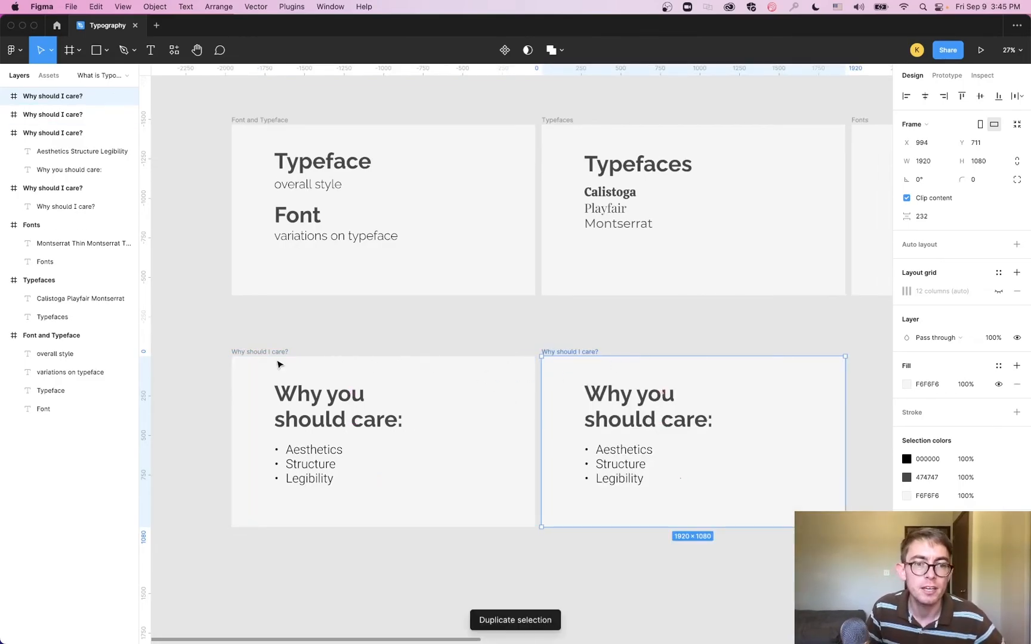
pyautogui.press('super+z')
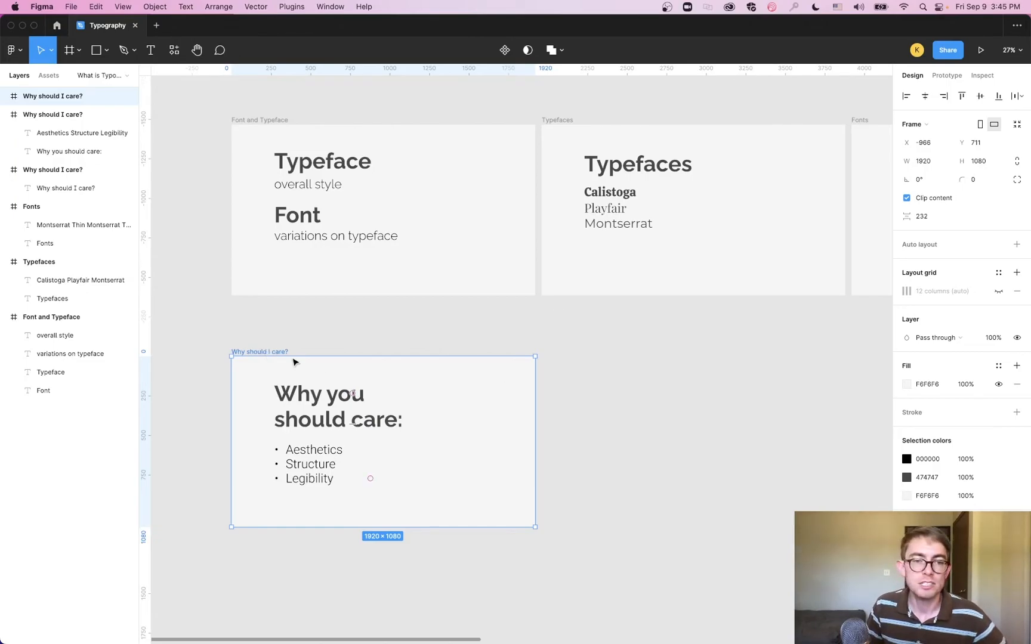
# Rename the duplicated frame "Aesthetics" and delete its heading and bulleted list.
pyautogui.doubleClick(278, 352)
pyautogui.write('Aesthetics')
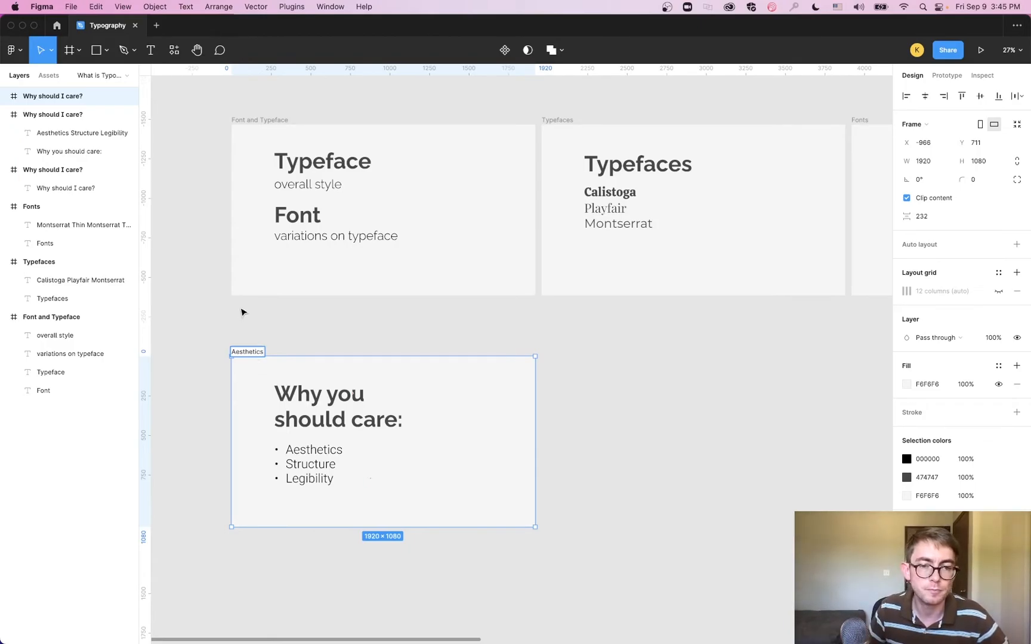
pyautogui.click(332, 428)
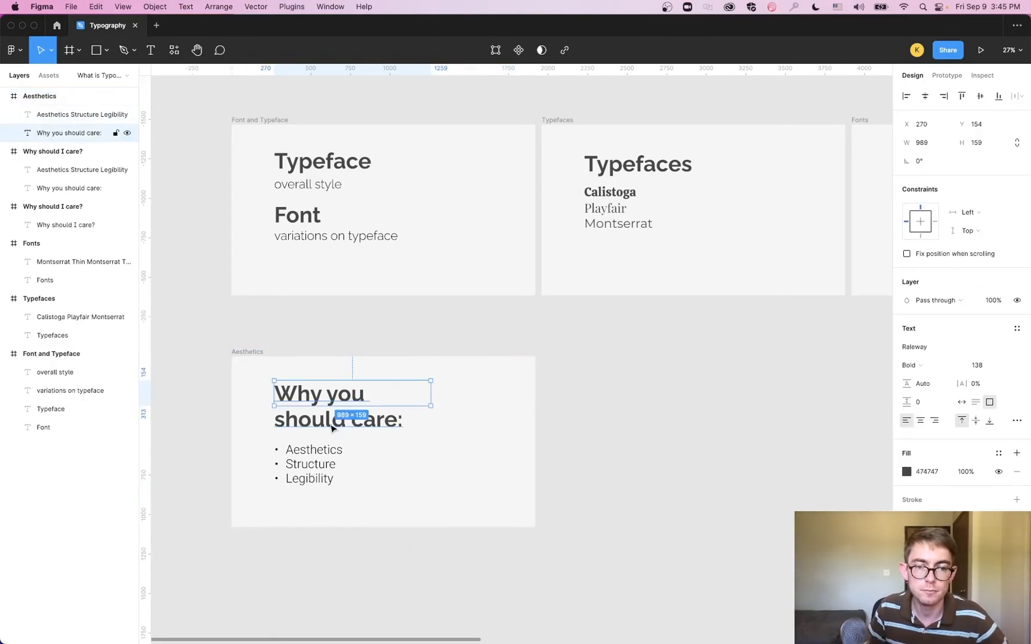
pyautogui.keyDown('shift'); pyautogui.click(316, 459); pyautogui.keyUp('shift')
pyautogui.press('Delete')
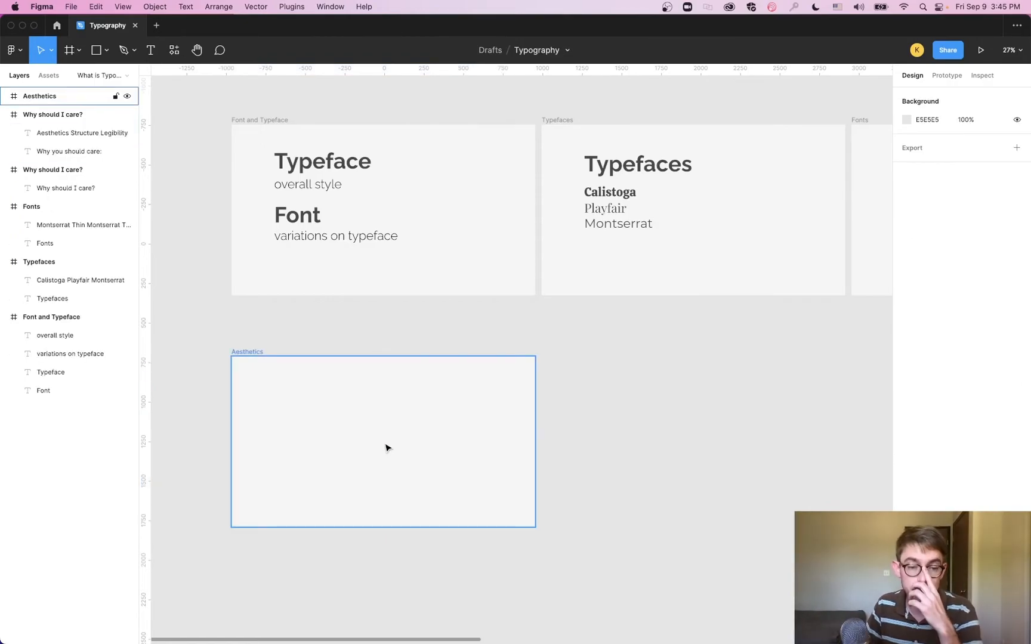
# Switch to Firefox and consult the Aesthetics section of the typography video script.
pyautogui.click(385, 448)
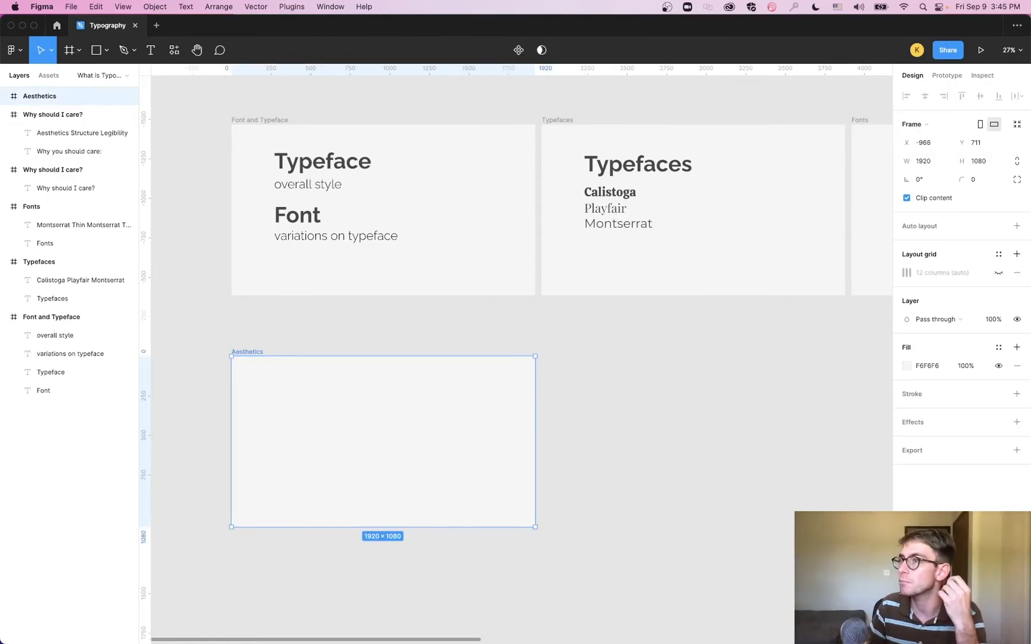
pyautogui.press('super+Tab')
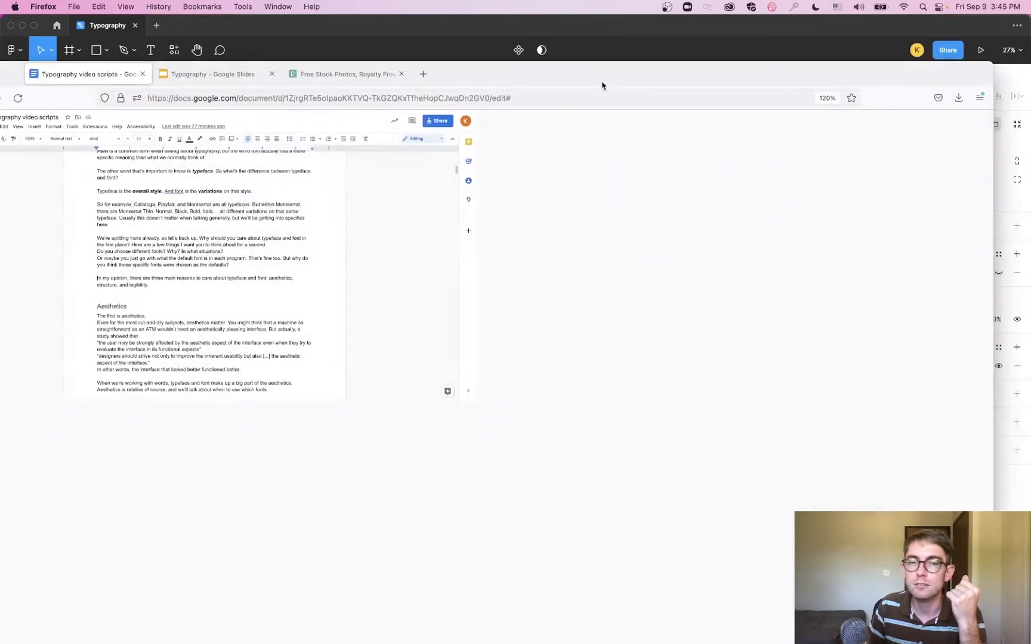
pyautogui.doubleClick(602, 84)
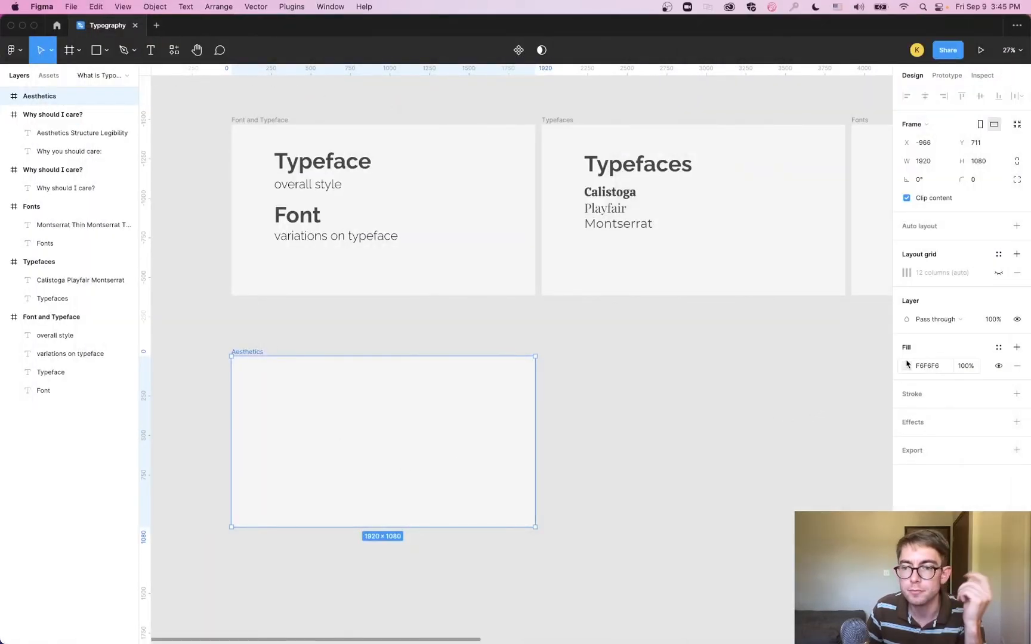
# Change the Aesthetics frame's fill to dark red 810000.
pyautogui.click(907, 366)
pyautogui.moveTo(892, 358); pyautogui.dragTo(921, 431)
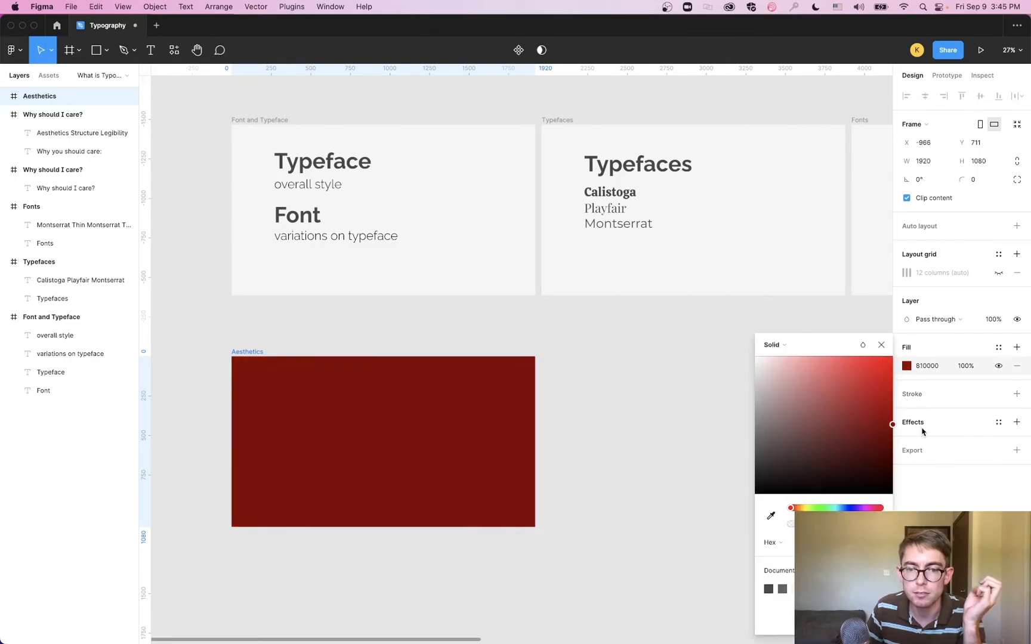
pyautogui.click(501, 423)
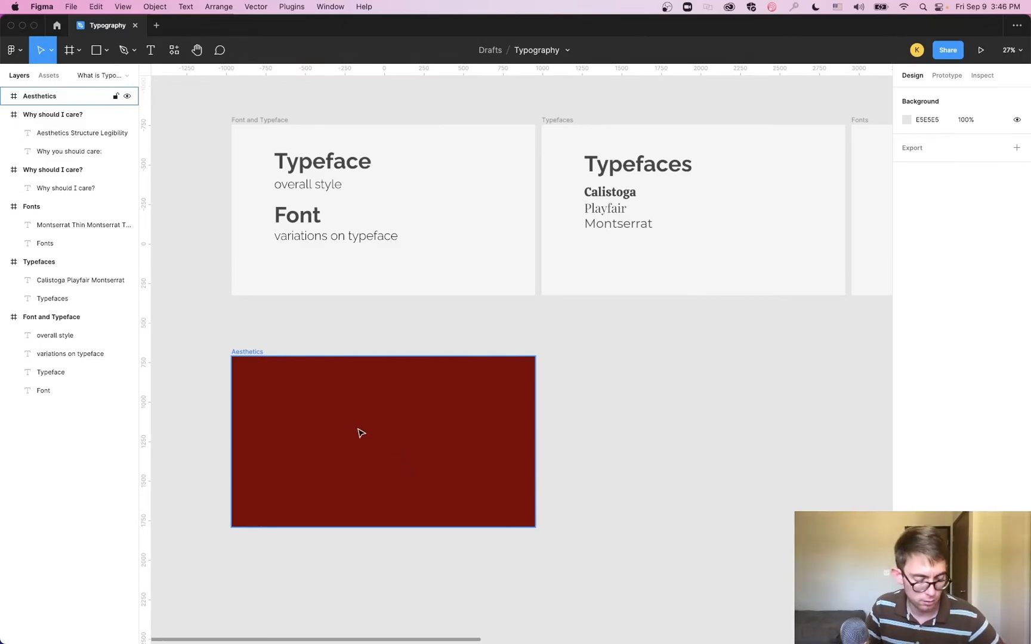
# Add the white heading "Aesthetics matter" to the dark red Aesthetics frame.
pyautogui.scroll(1, 350, 442)
pyautogui.scroll(3, 349, 444)
pyautogui.moveTo(341, 462); pyautogui.dragTo(400, 380)
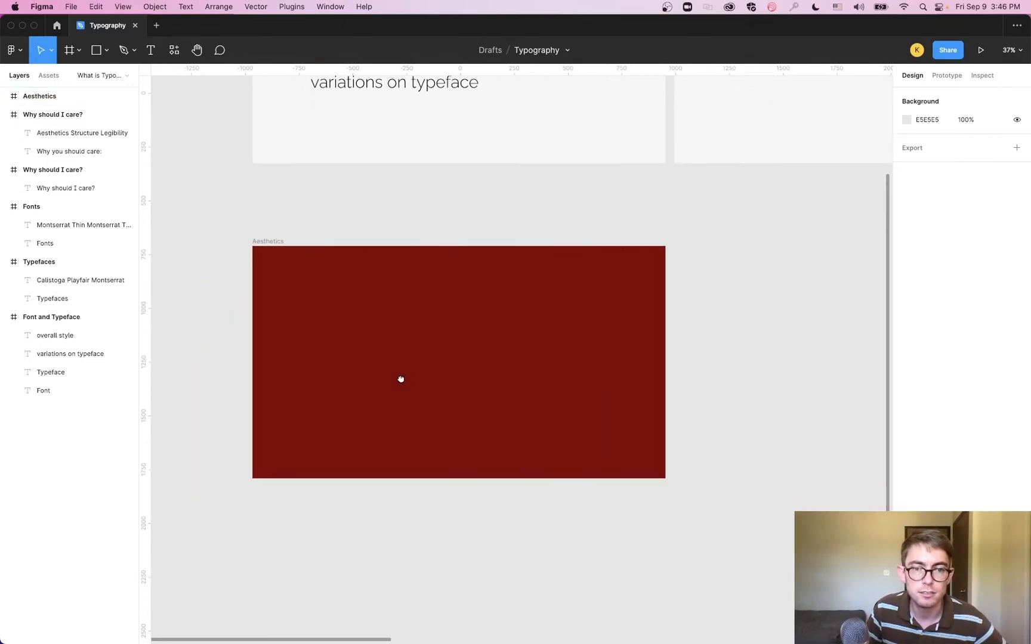
pyautogui.click(151, 50)
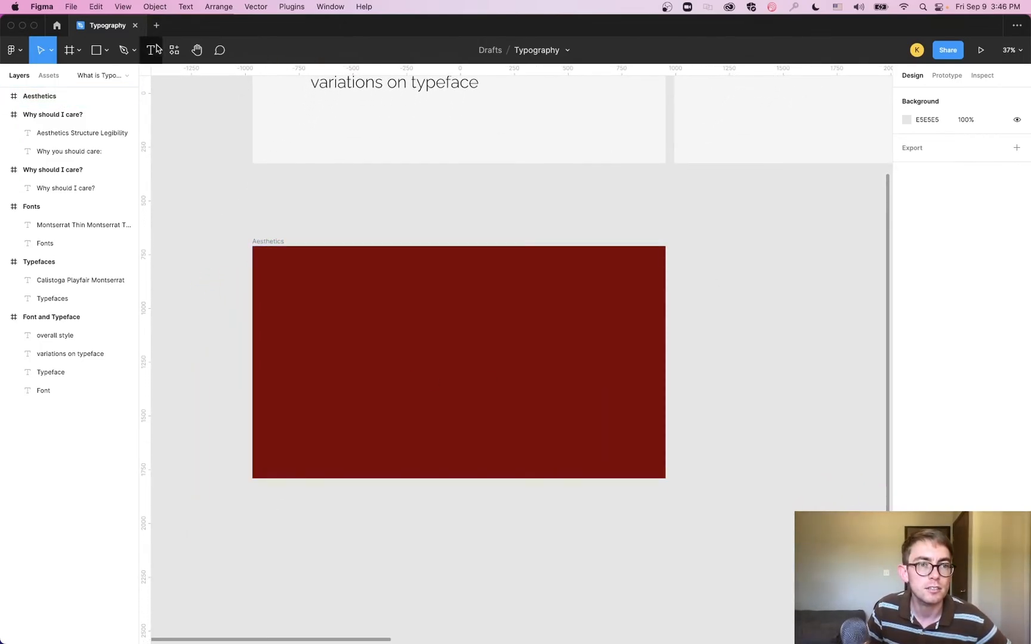
pyautogui.click(294, 333)
pyautogui.write('A')
pyautogui.press('Escape')
pyautogui.write('esthetics')
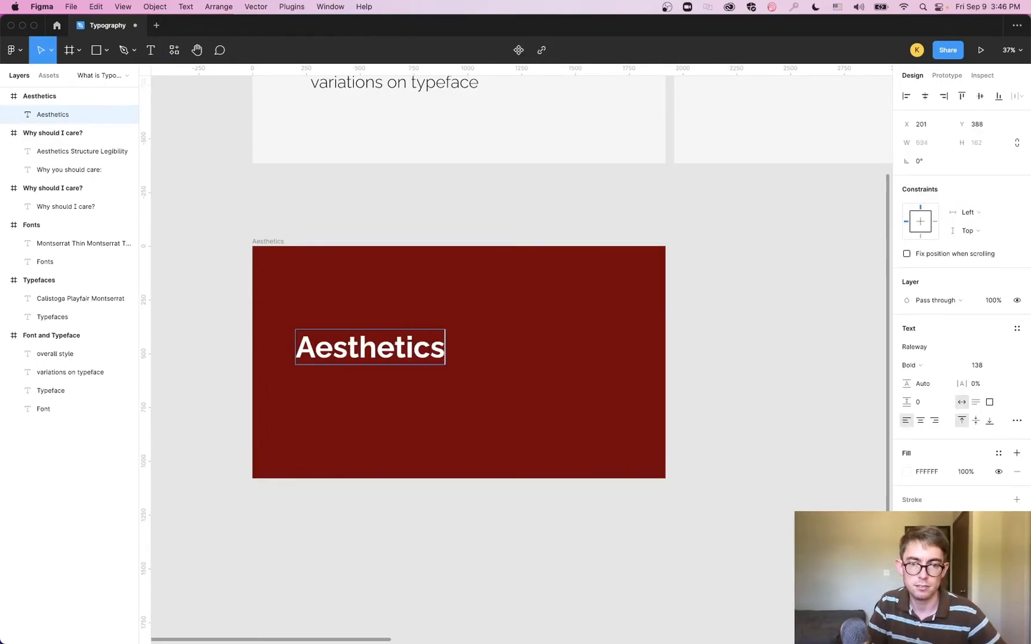
pyautogui.write(' Matter')
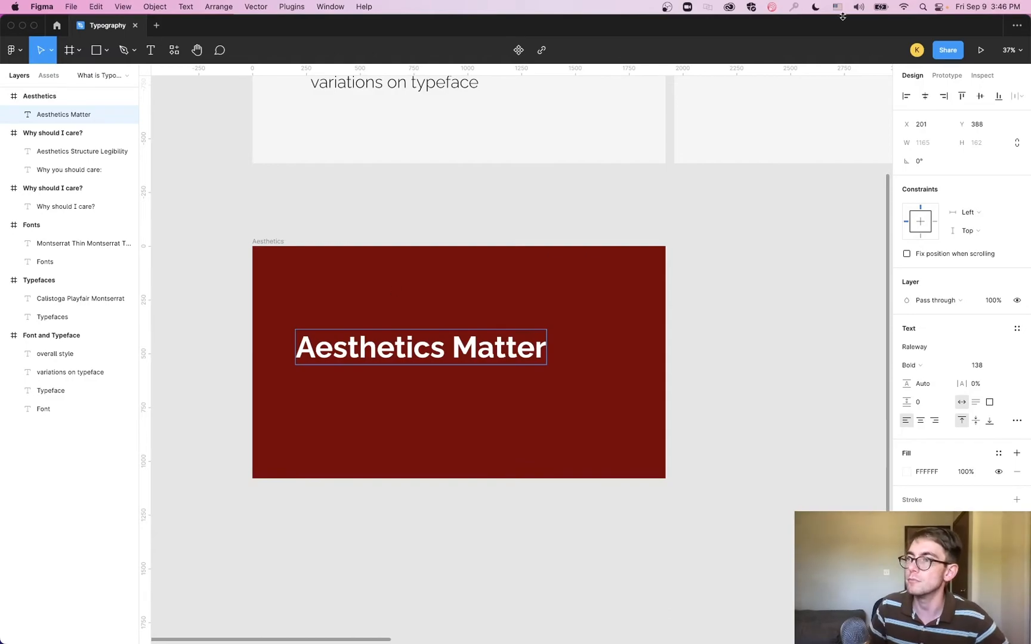
pyautogui.moveTo(473, 345); pyautogui.dragTo(457, 342)
pyautogui.write('m')
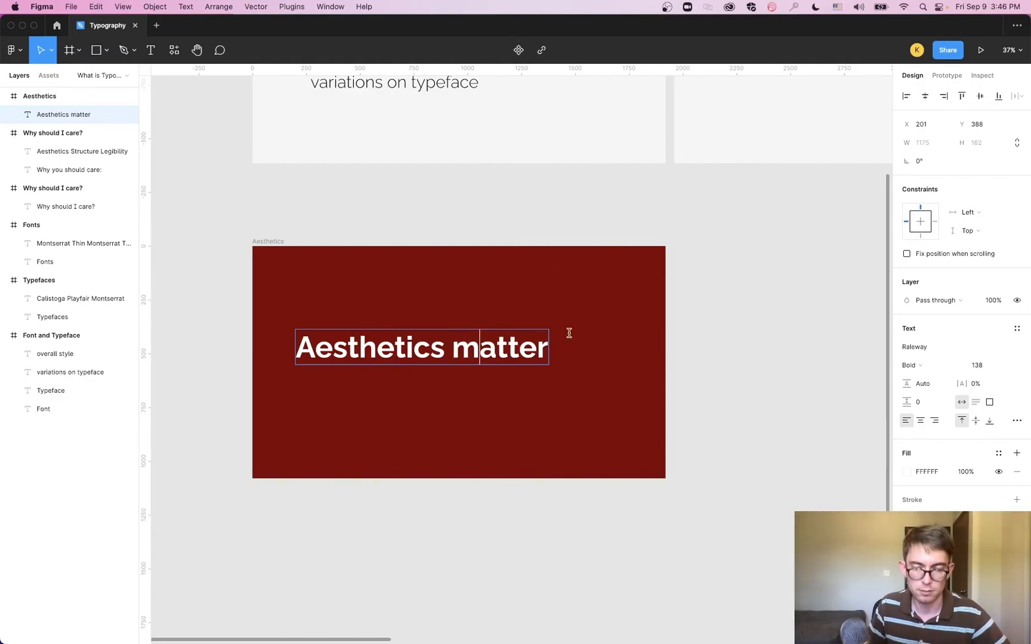
pyautogui.click(770, 317)
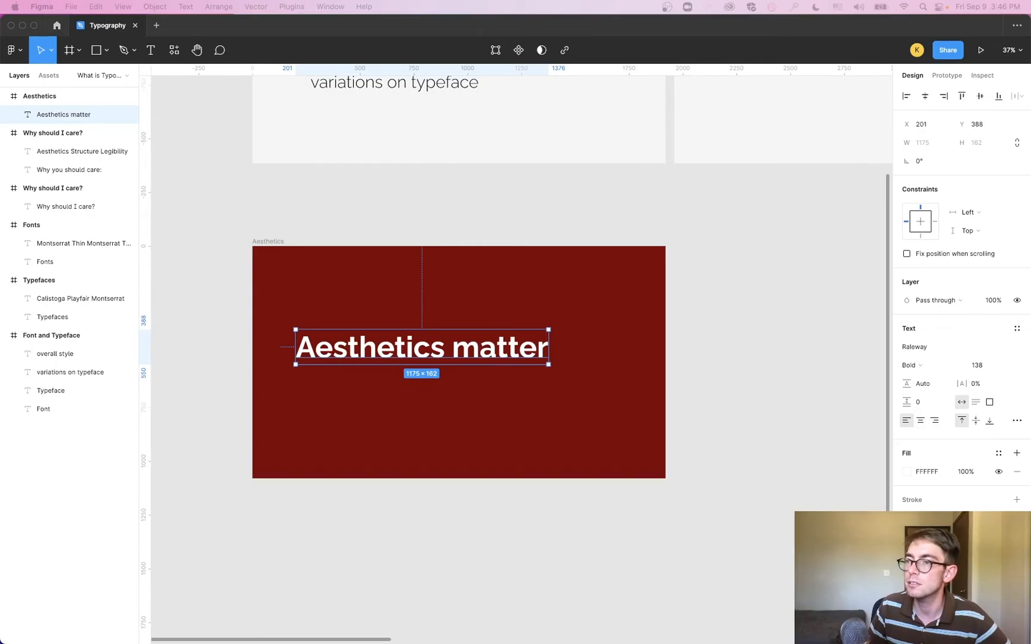
# Switch to Firefox and consult the Aesthetics slide of the Typography presentation in Google Slides.
pyautogui.moveTo(710, 641); pyautogui.dragTo(643, 94)
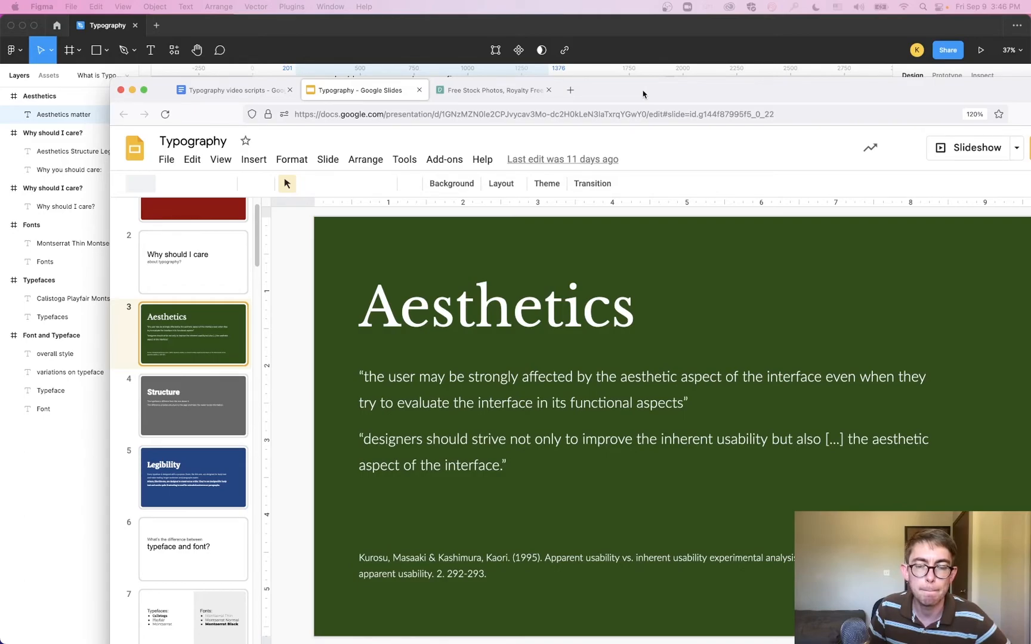
pyautogui.moveTo(643, 94); pyautogui.dragTo(684, 92)
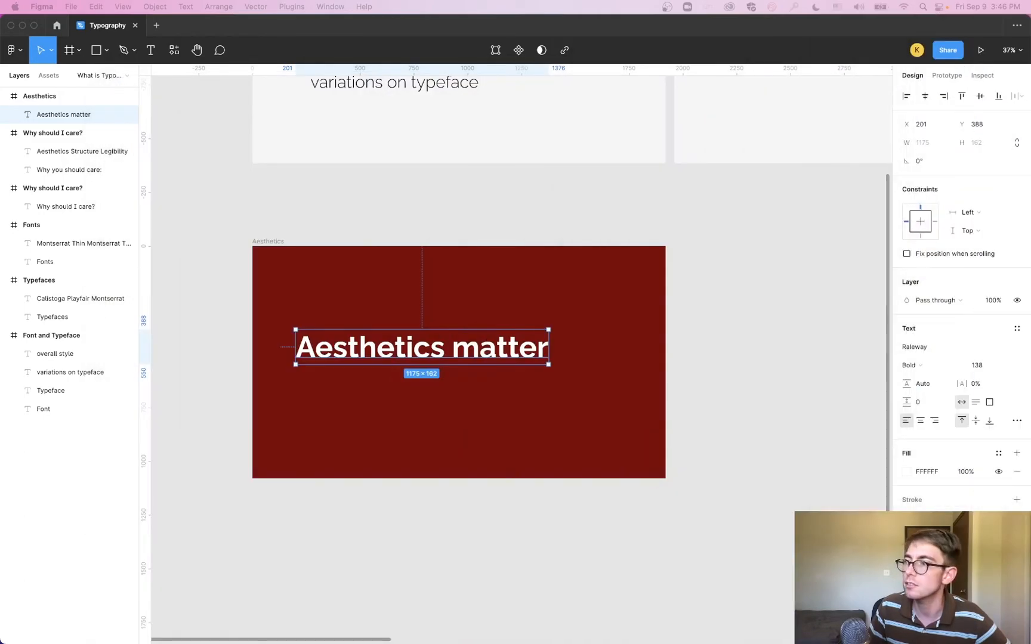
pyautogui.click(594, 376)
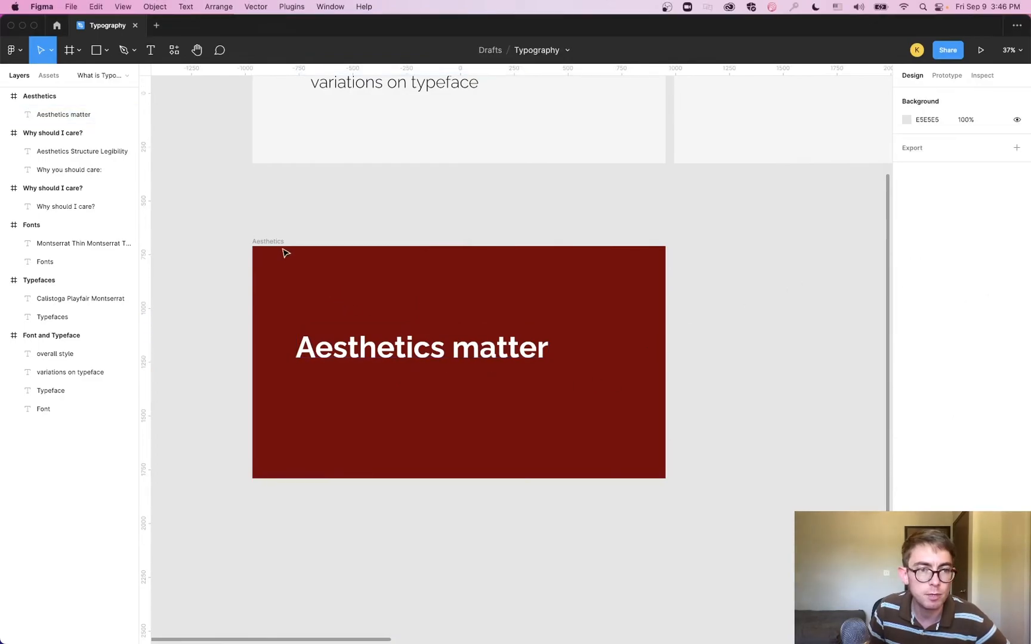
# Change the Aesthetics frame's fill to dark green 1C4A00.
pyautogui.click(273, 239)
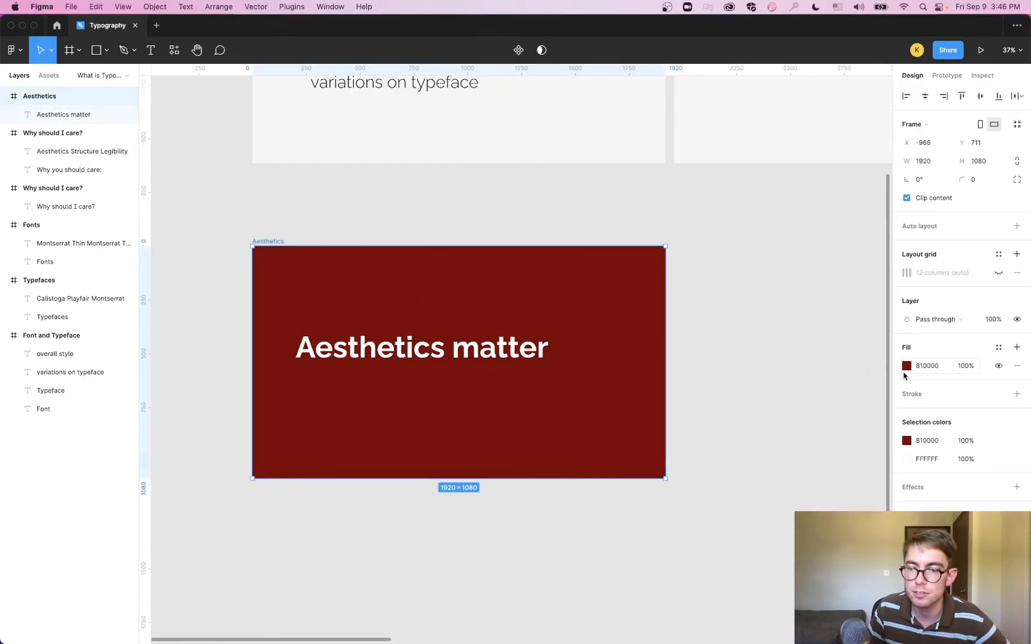
pyautogui.click(906, 367)
pyautogui.click(815, 508)
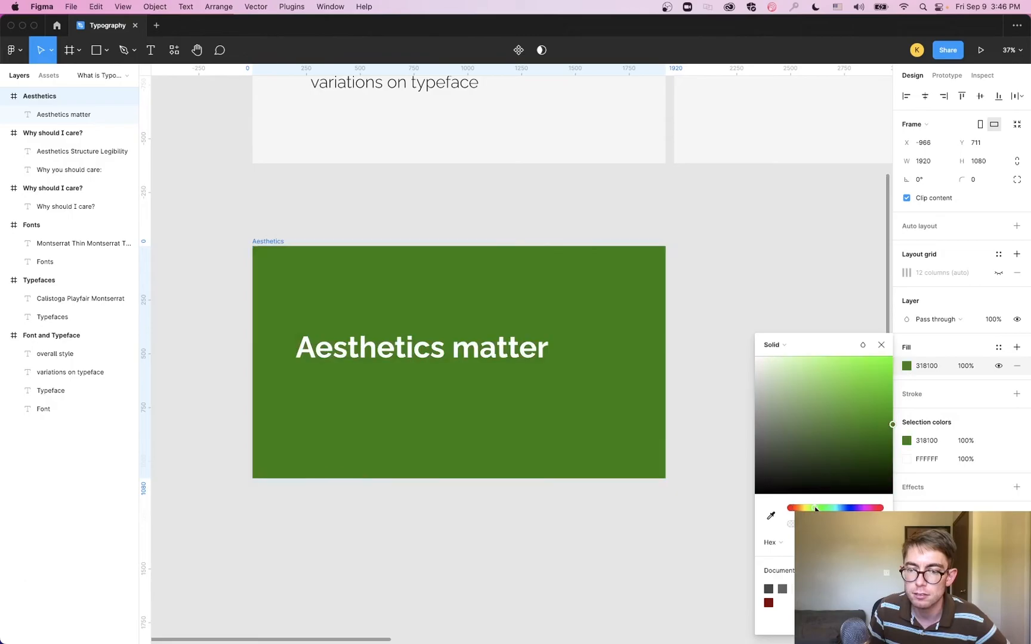
pyautogui.click(892, 449)
pyautogui.moveTo(907, 456); pyautogui.dragTo(908, 460)
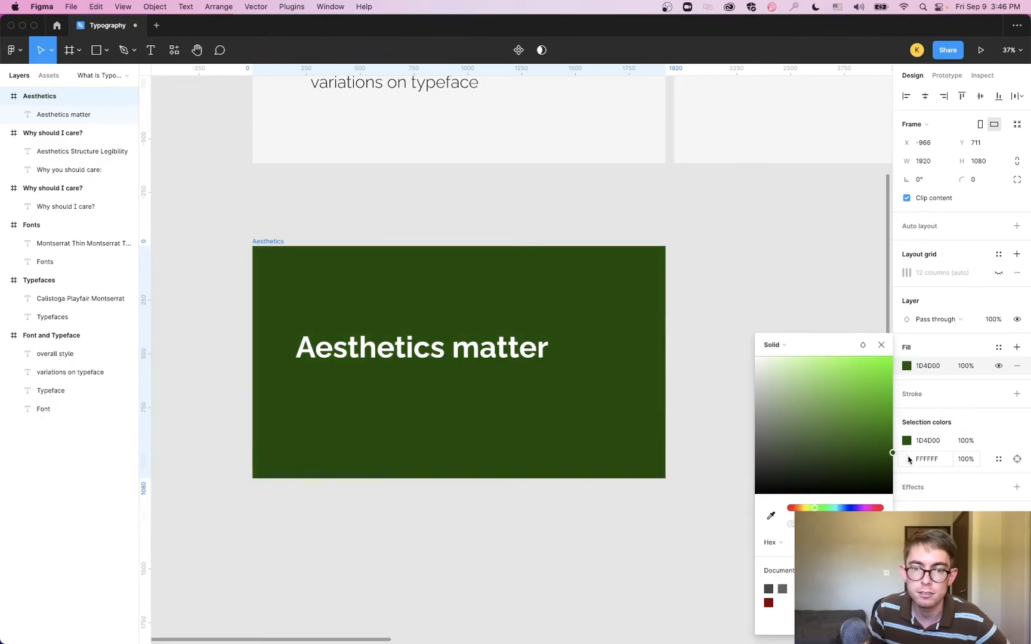
# Set the typeface of the "Aesthetics matter" heading to Libre Baskerville.
pyautogui.click(498, 354)
pyautogui.click(916, 347)
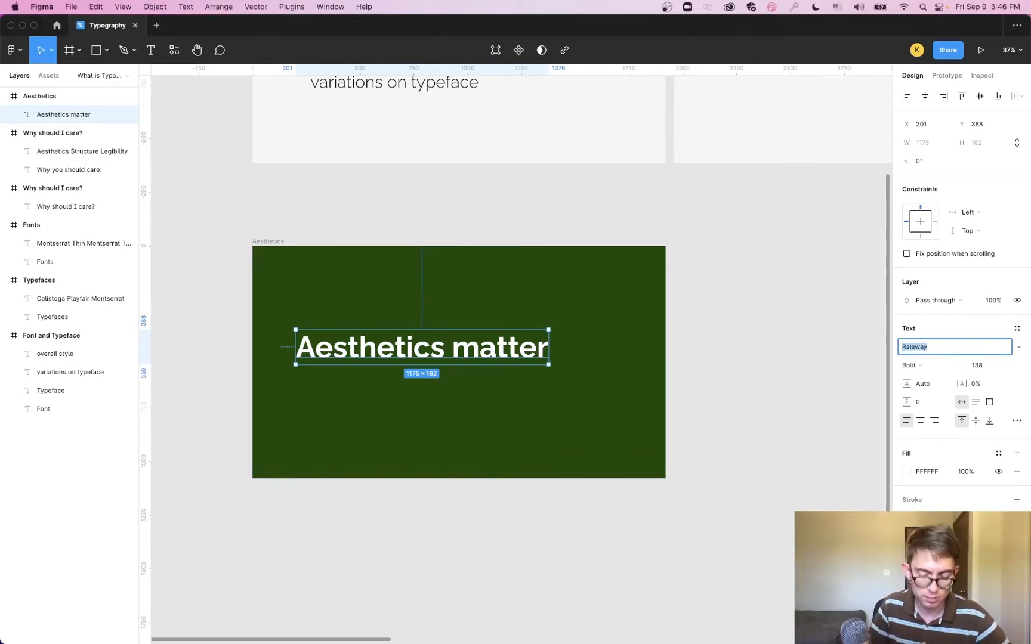
pyautogui.write('Baskerville')
pyautogui.press('Return')
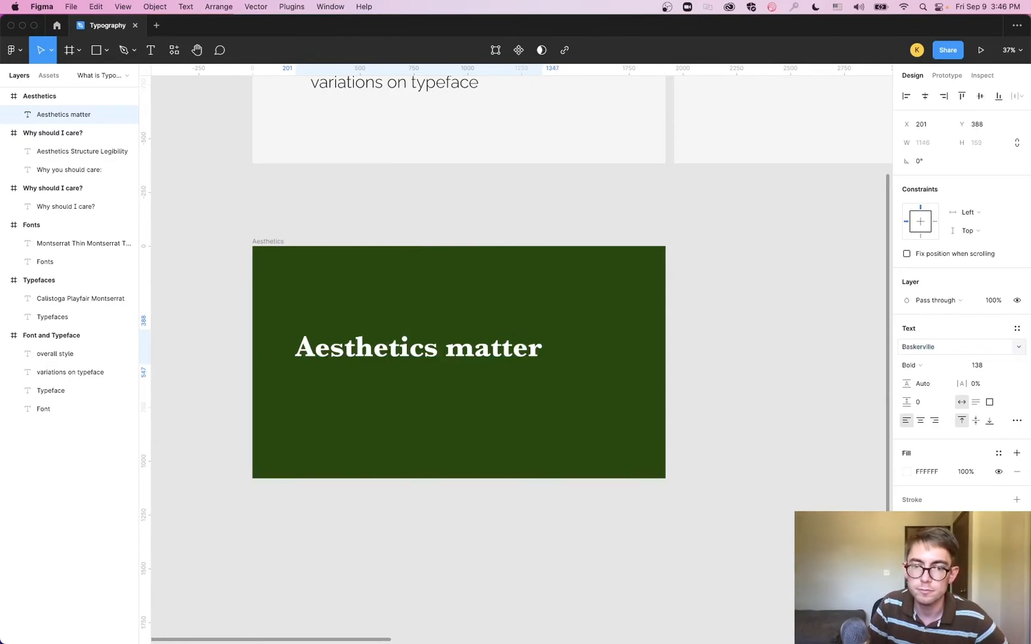
pyautogui.click(939, 345)
pyautogui.write('Libre Bas')
pyautogui.press('Return')
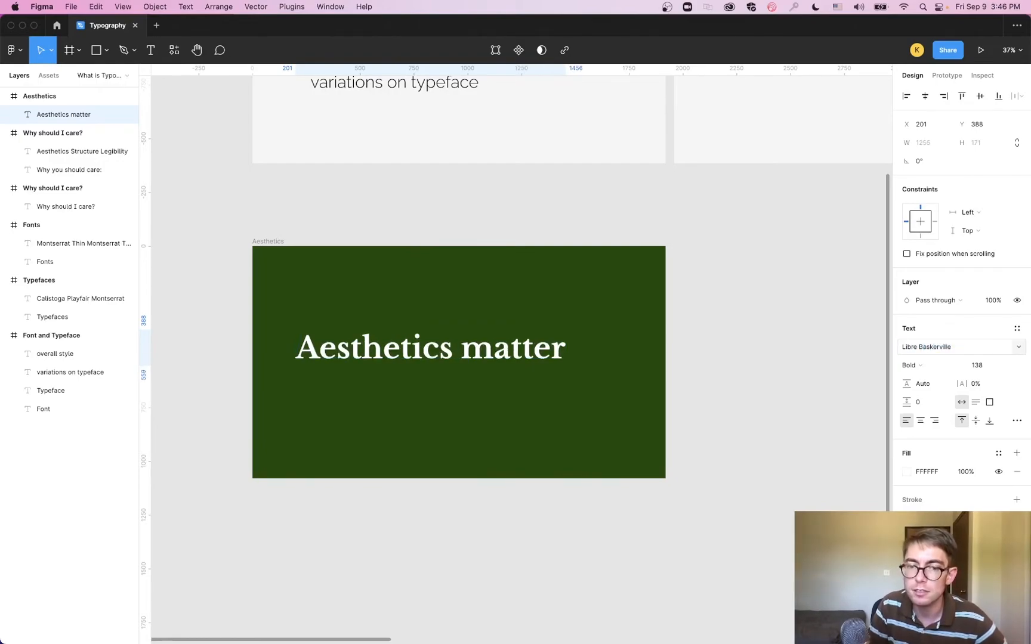
# Move the "Aesthetics matter" heading slightly higher in its frame.
pyautogui.click(394, 225)
pyautogui.moveTo(405, 353)
pyautogui.mouseDown()
pyautogui.moveTo(392, 335)
pyautogui.moveTo(402, 335)
pyautogui.mouseUp()
pyautogui.click(365, 235)
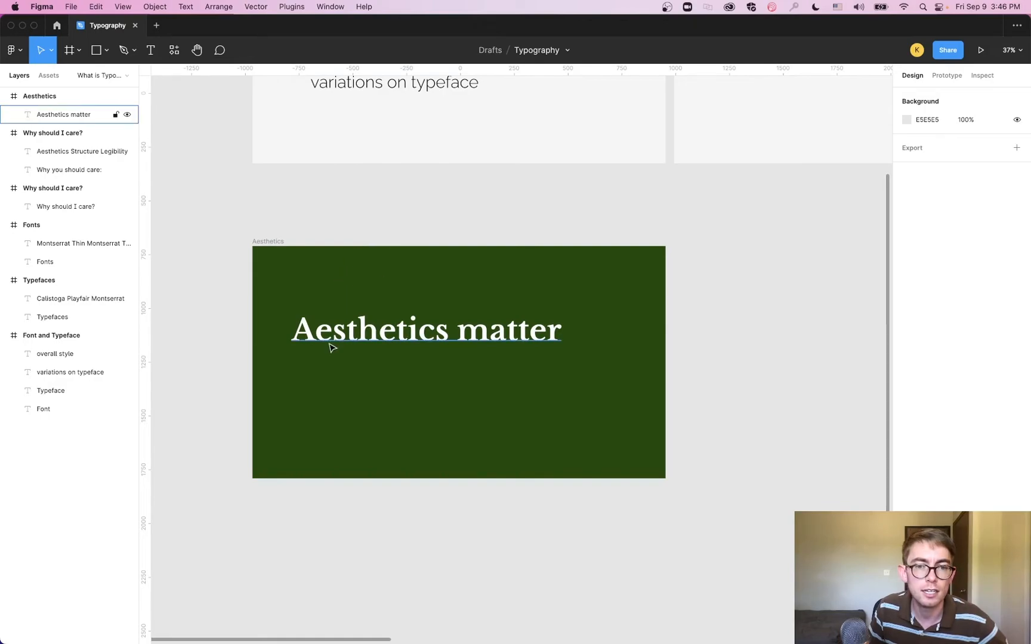
# Using the frame's 12-column layout grid, align the heading with the first column at X 136, Y 298, and hide the grid.
pyautogui.scroll(3, 326, 345)
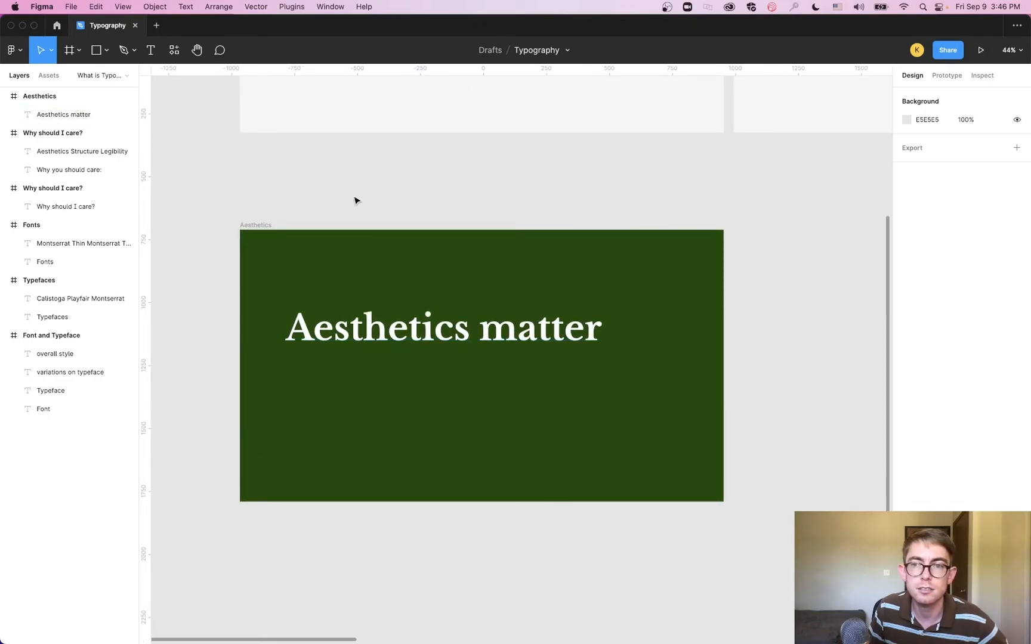
pyautogui.click(269, 225)
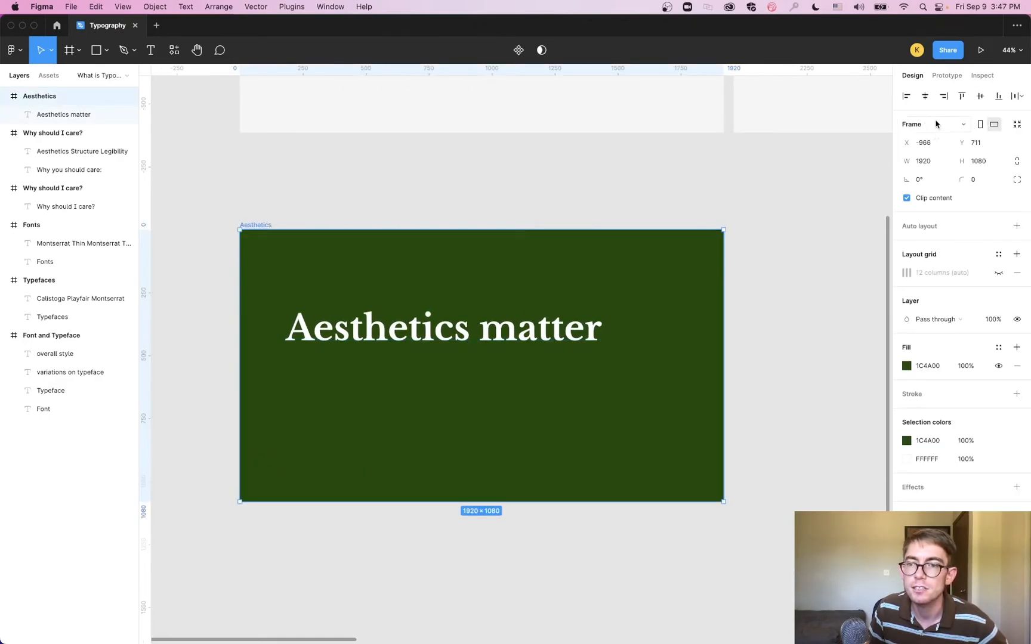
pyautogui.click(999, 272)
pyautogui.moveTo(341, 333); pyautogui.dragTo(360, 331)
pyautogui.press('super+z')
pyautogui.click(370, 332)
pyautogui.click(399, 194)
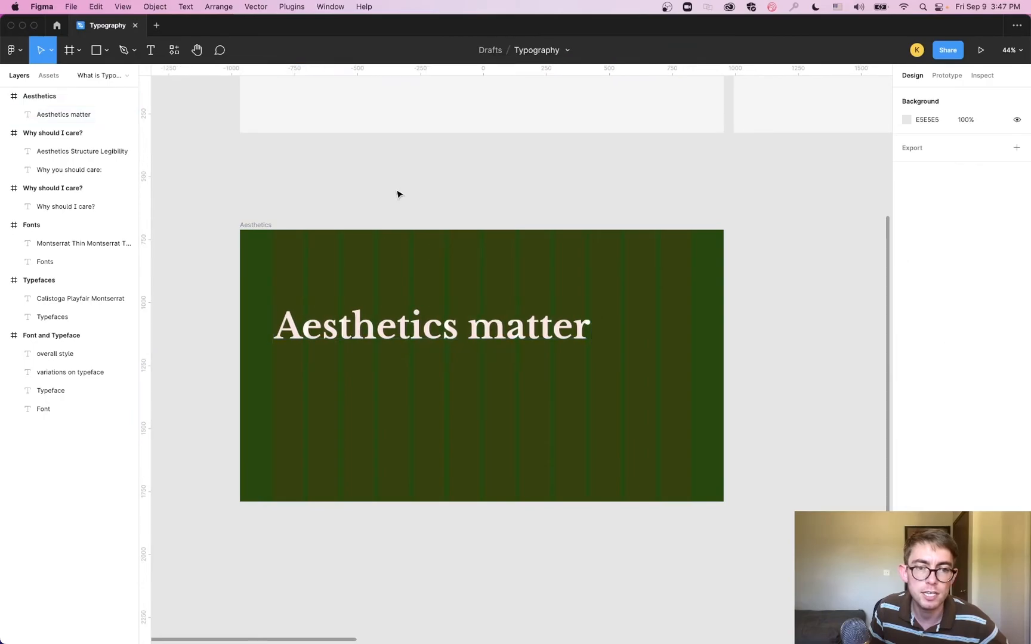
pyautogui.click(266, 226)
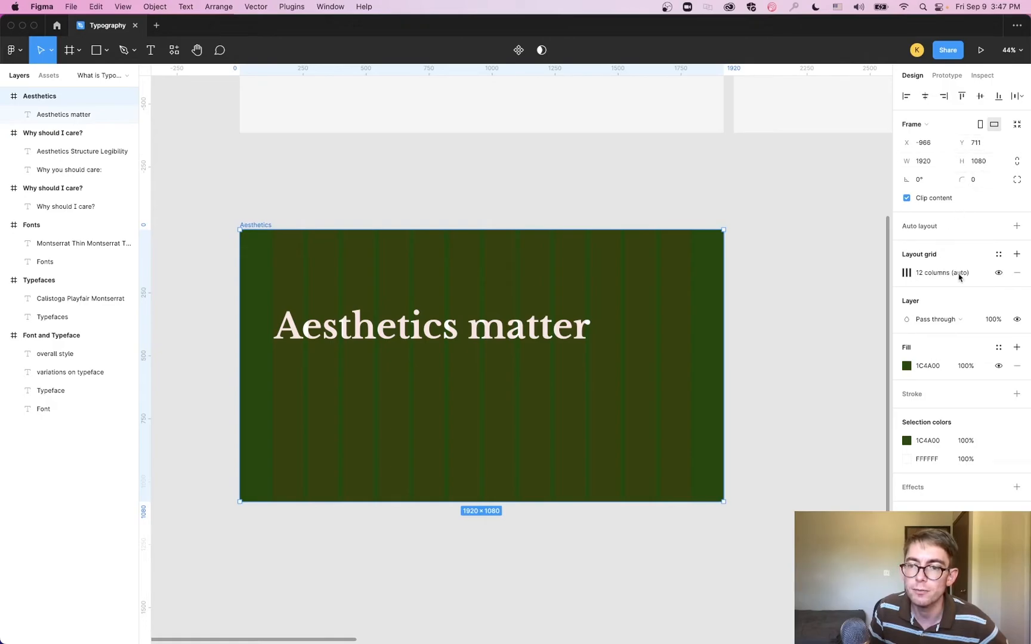
pyautogui.click(998, 273)
# Duplicate the Aesthetics frame beside the original at X 994, Y 711 and delete the copy's heading.
pyautogui.scroll(-5, 542, 310)
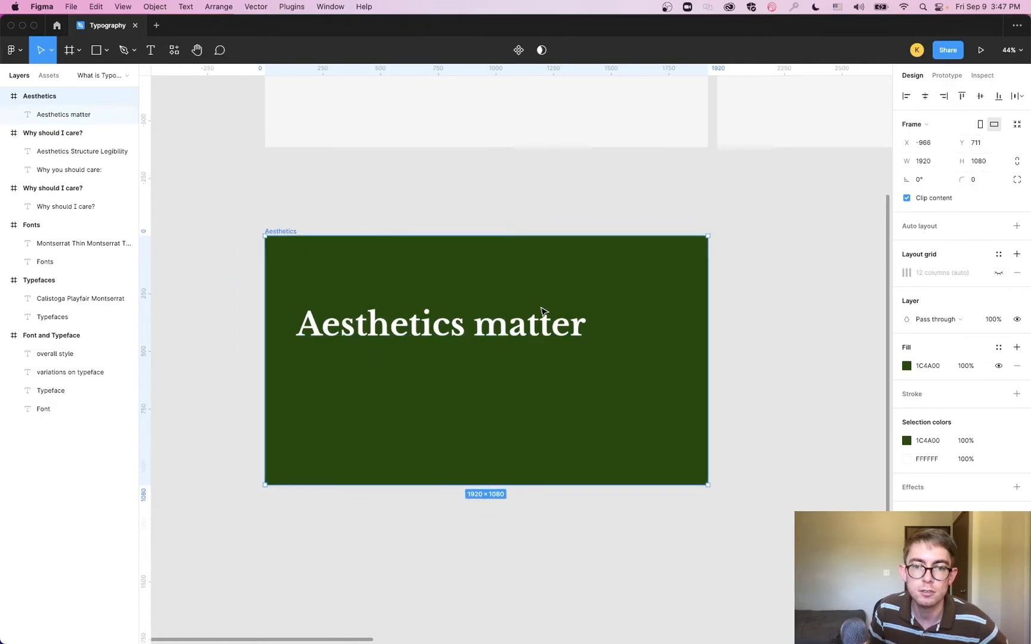
pyautogui.moveTo(733, 311)
pyautogui.mouseDown()
pyautogui.moveTo(83, 413)
pyautogui.moveTo(714, 307)
pyautogui.mouseUp()
pyautogui.scroll(5, 411, 363)
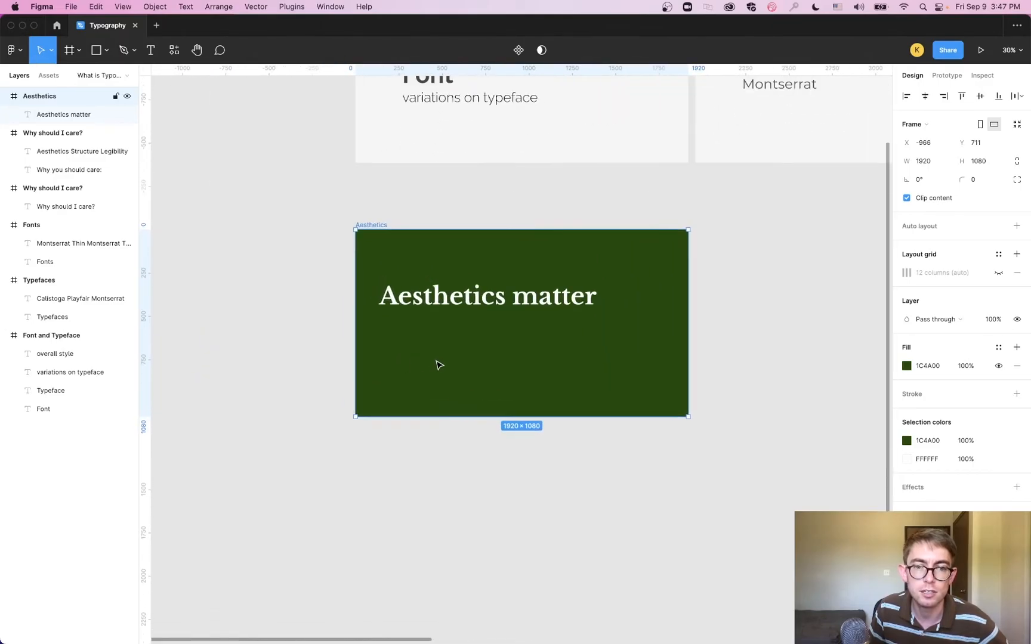
pyautogui.scroll(2, 444, 364)
pyautogui.scroll(-3, 557, 363)
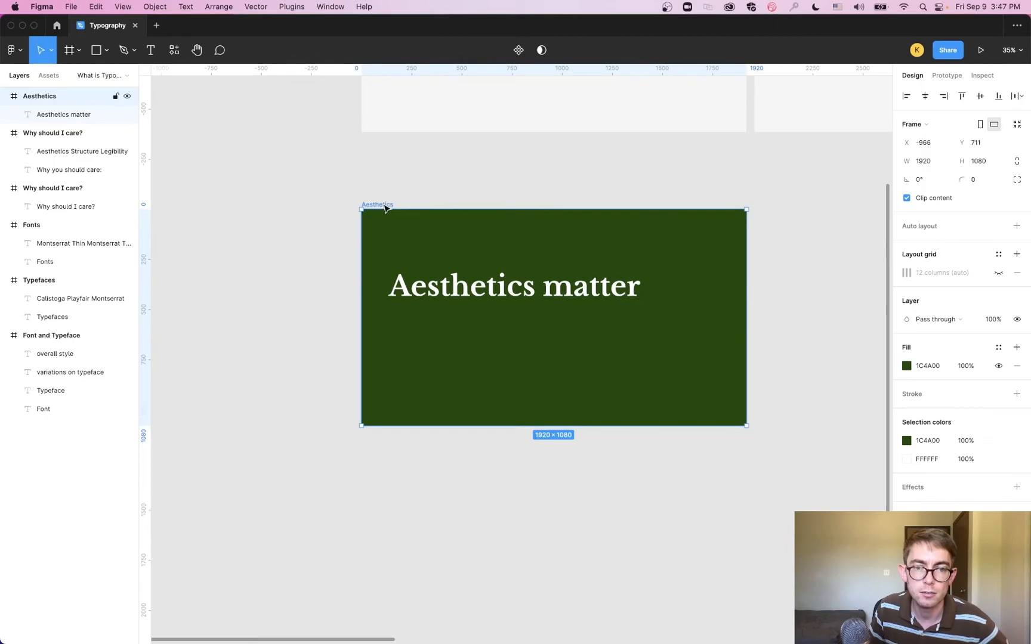
pyautogui.press('super+d')
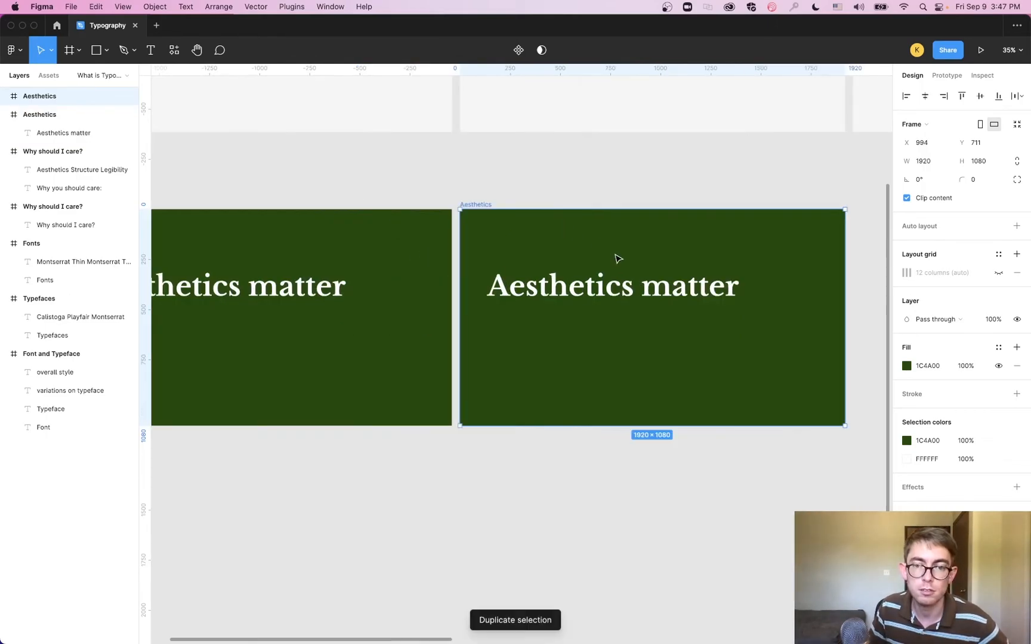
pyautogui.click(585, 290)
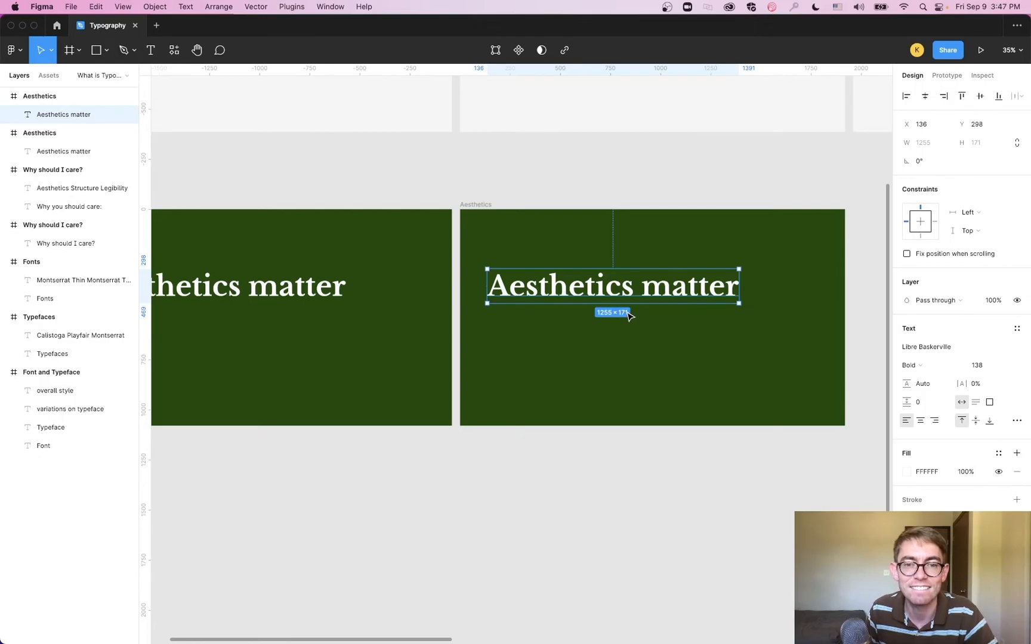
pyautogui.press('Delete')
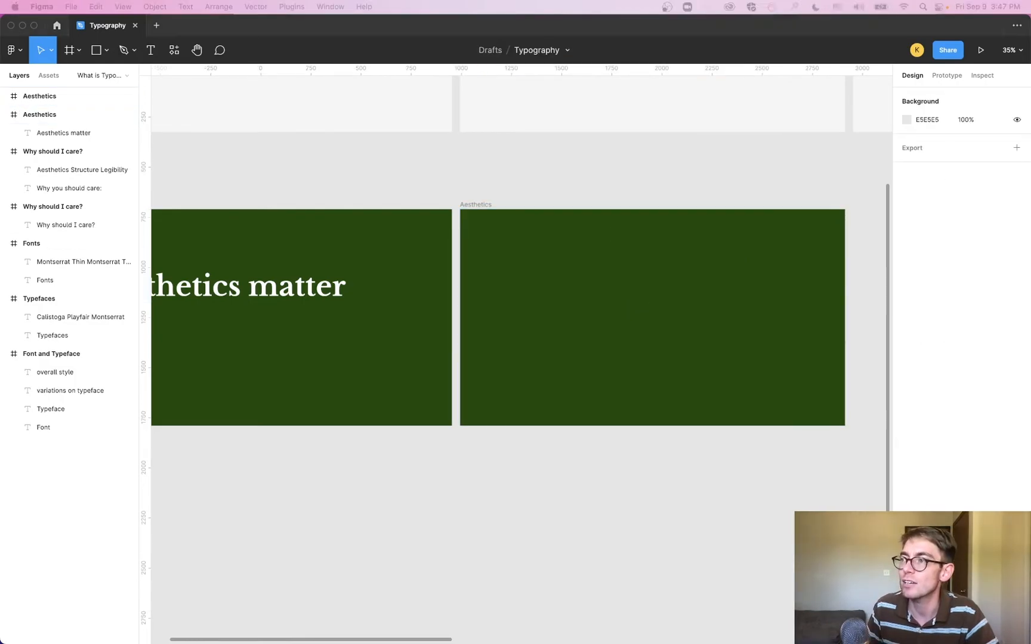
# Switch to Firefox and search Pexels for "atm" photos.
pyautogui.moveTo(1030, 284); pyautogui.dragTo(536, 3)
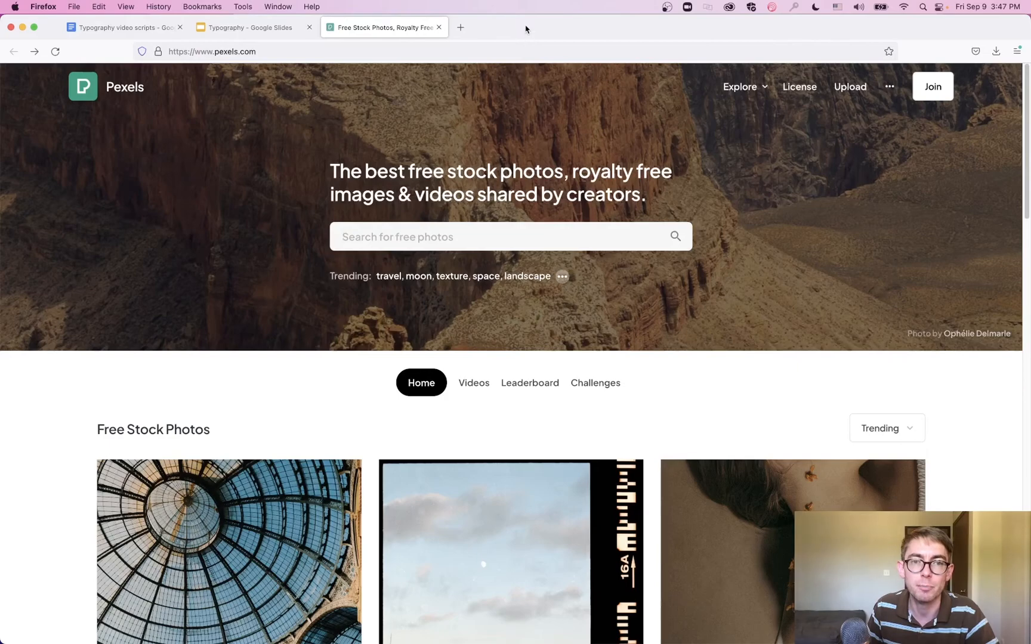
pyautogui.click(487, 232)
pyautogui.write('atm')
pyautogui.press('Return')
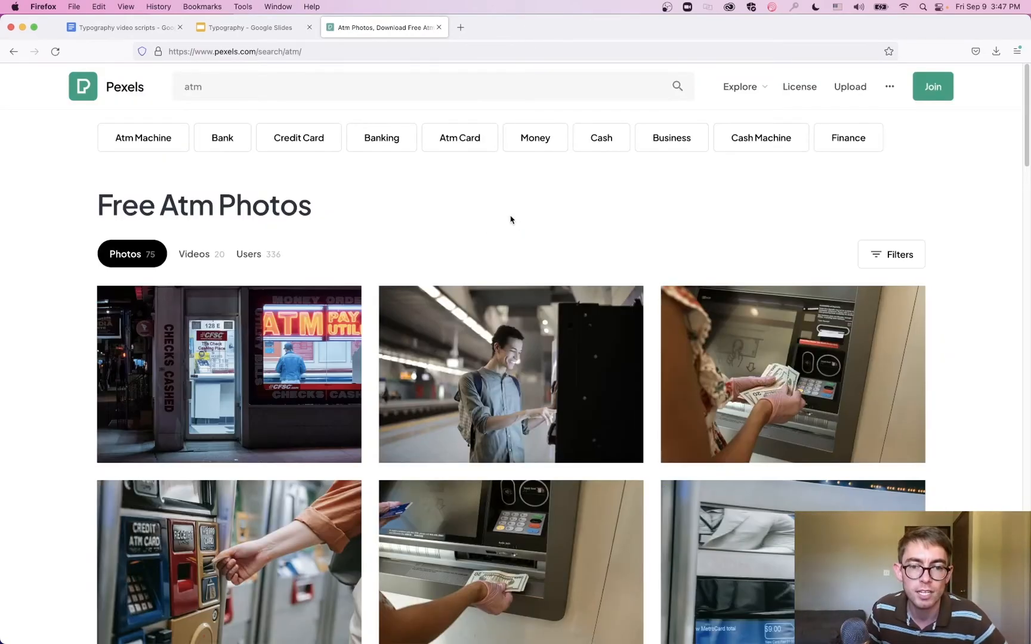
# Download the photo of a person with a coffee cup using an automated teller machine and insert it into Figma's empty Aesthetics frame.
pyautogui.scroll(-5, 429, 274)
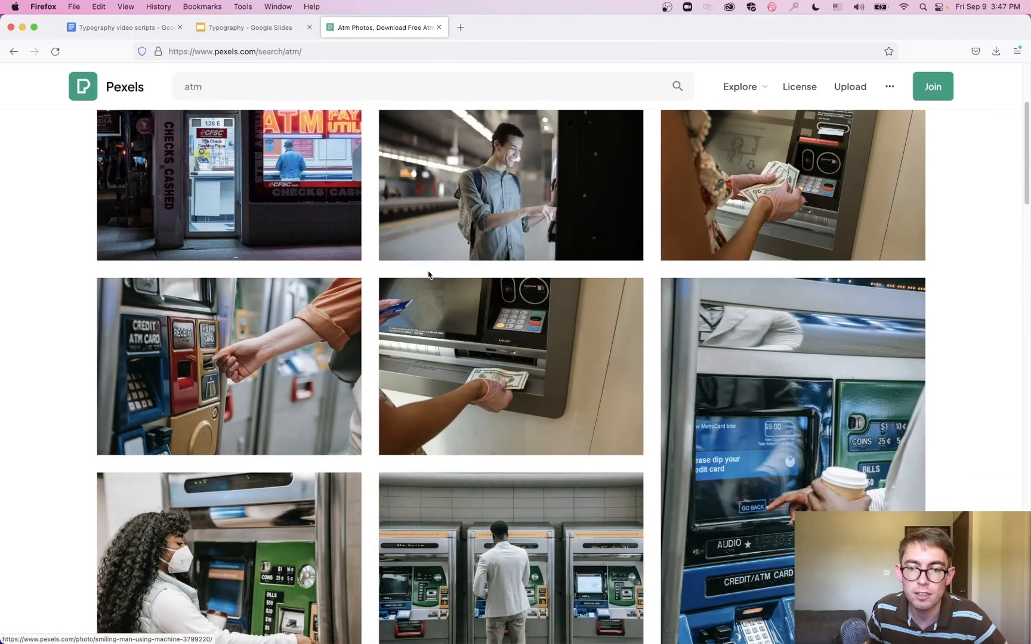
pyautogui.scroll(-3, 683, 389)
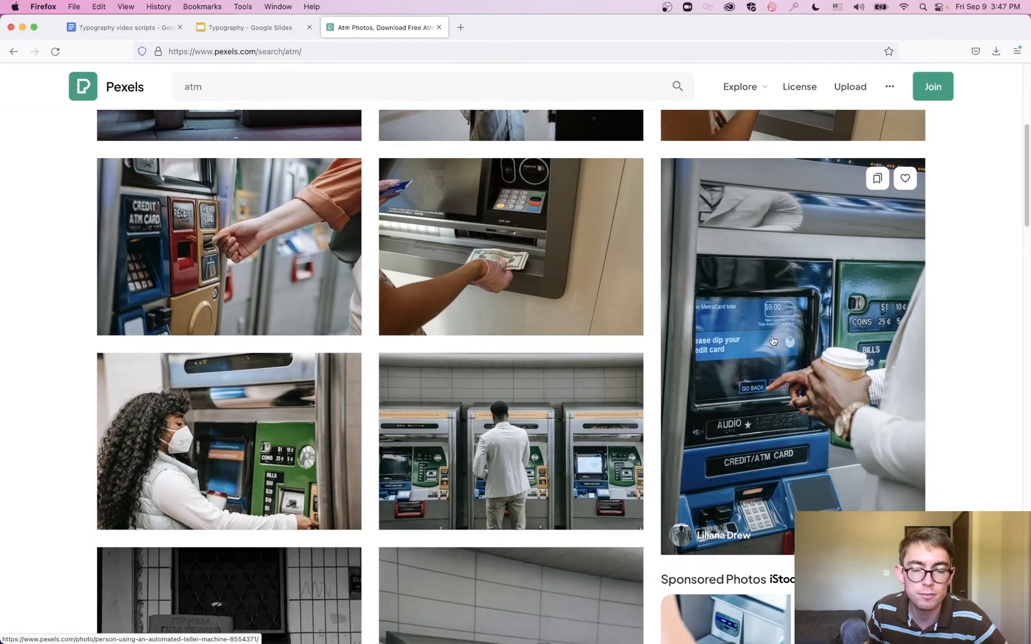
pyautogui.scroll(-4, 767, 288)
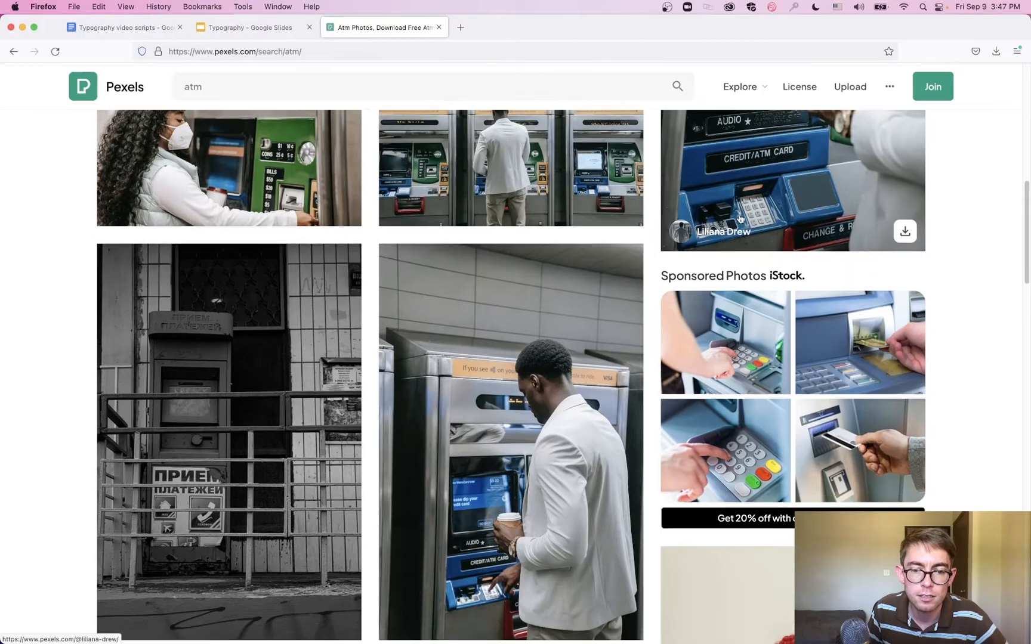
pyautogui.scroll(7, 555, 467)
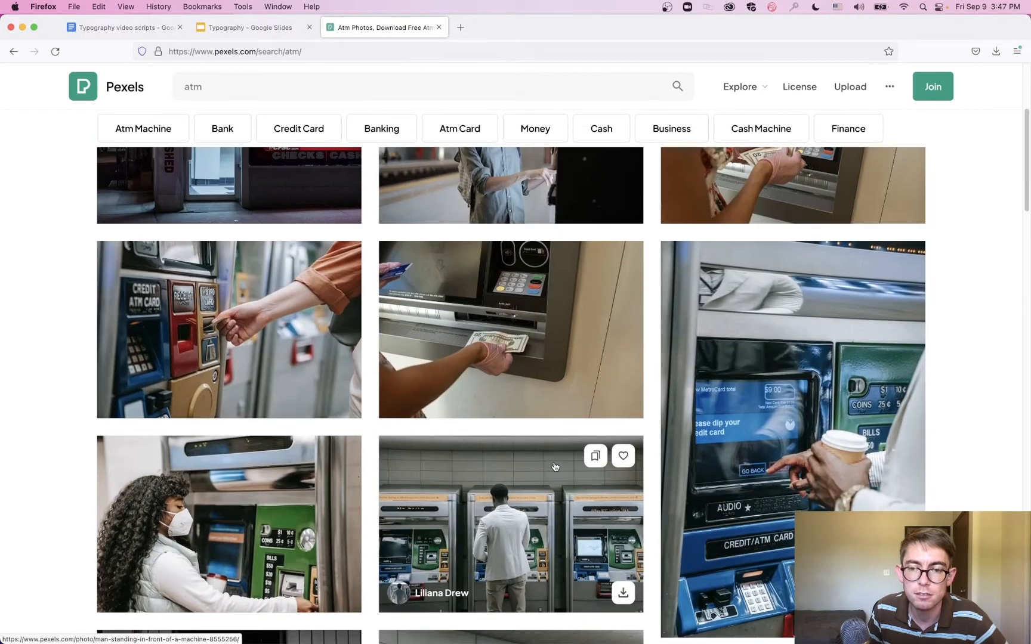
pyautogui.click(847, 446)
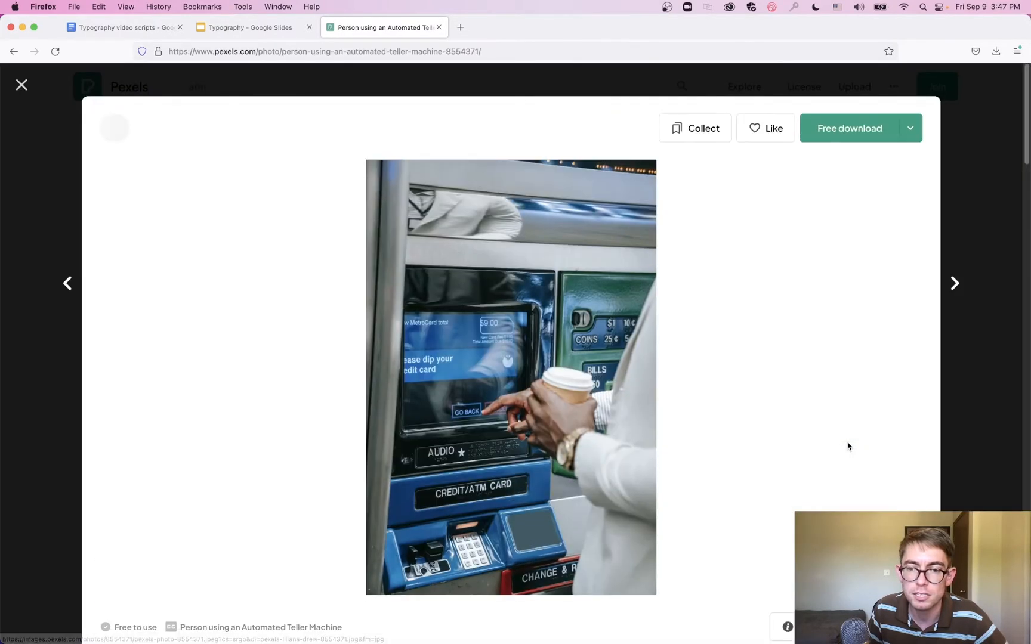
pyautogui.click(850, 130)
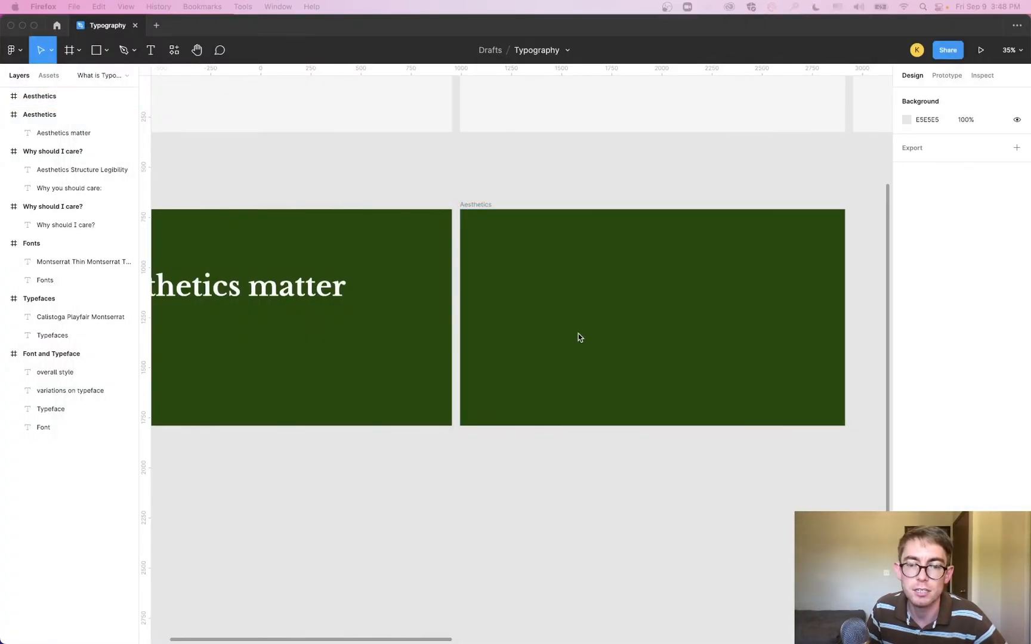
pyautogui.press('super+v')
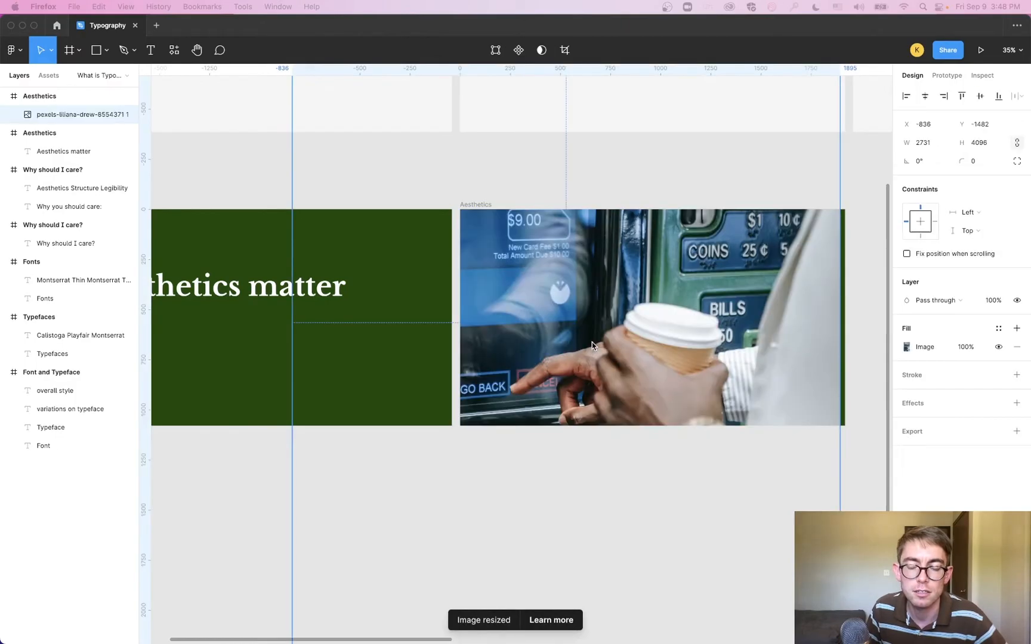
# Scale the ATM photo down proportionally to 1920 wide so it matches the frame's width.
pyautogui.scroll(-5, 610, 350)
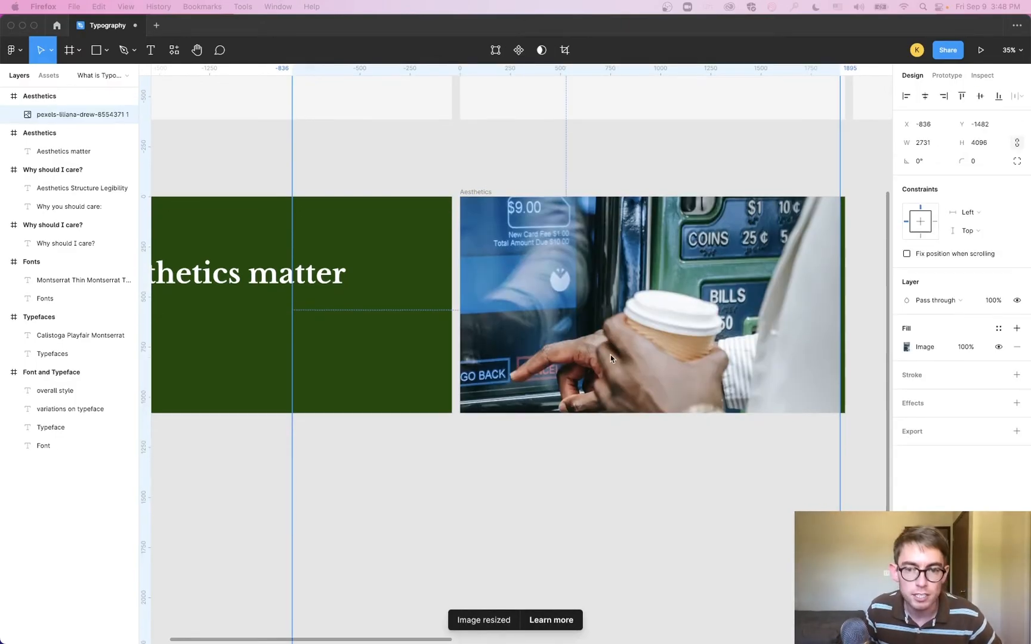
pyautogui.click(619, 248)
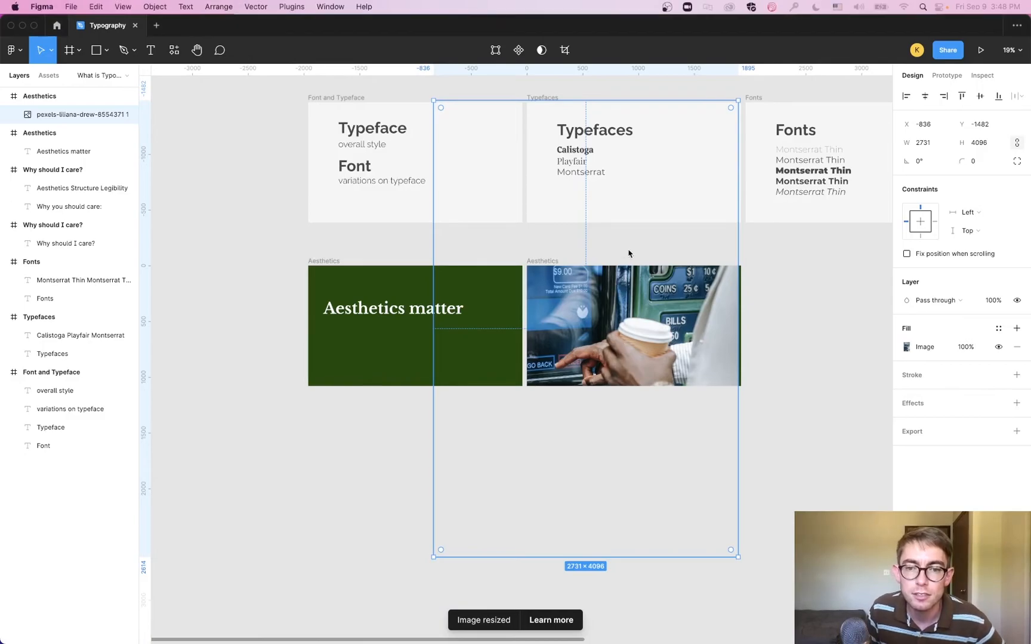
pyautogui.moveTo(693, 245); pyautogui.dragTo(767, 281)
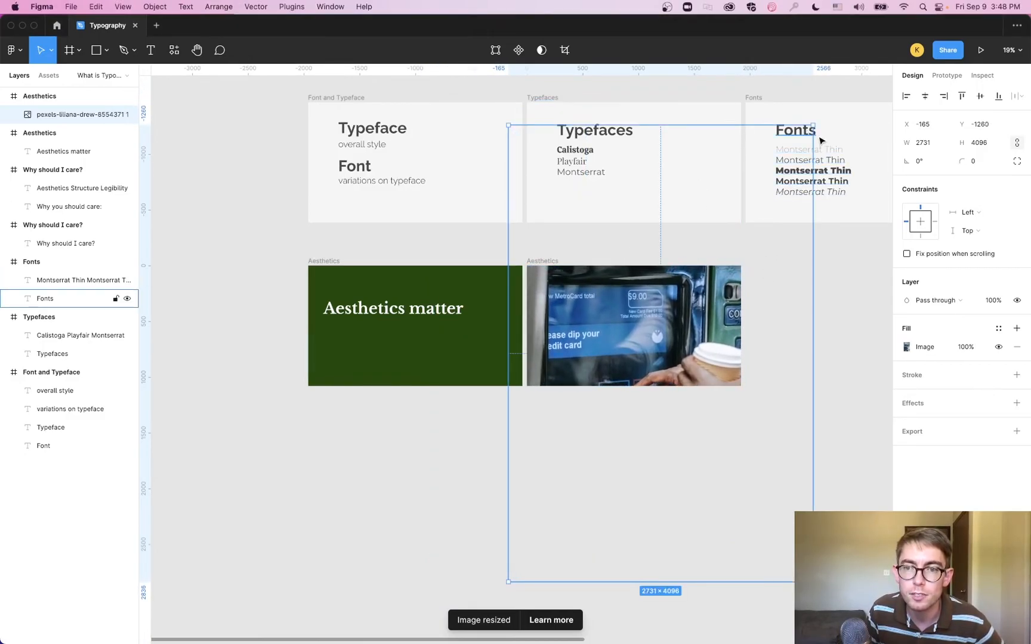
pyautogui.moveTo(814, 125); pyautogui.dragTo(723, 280)
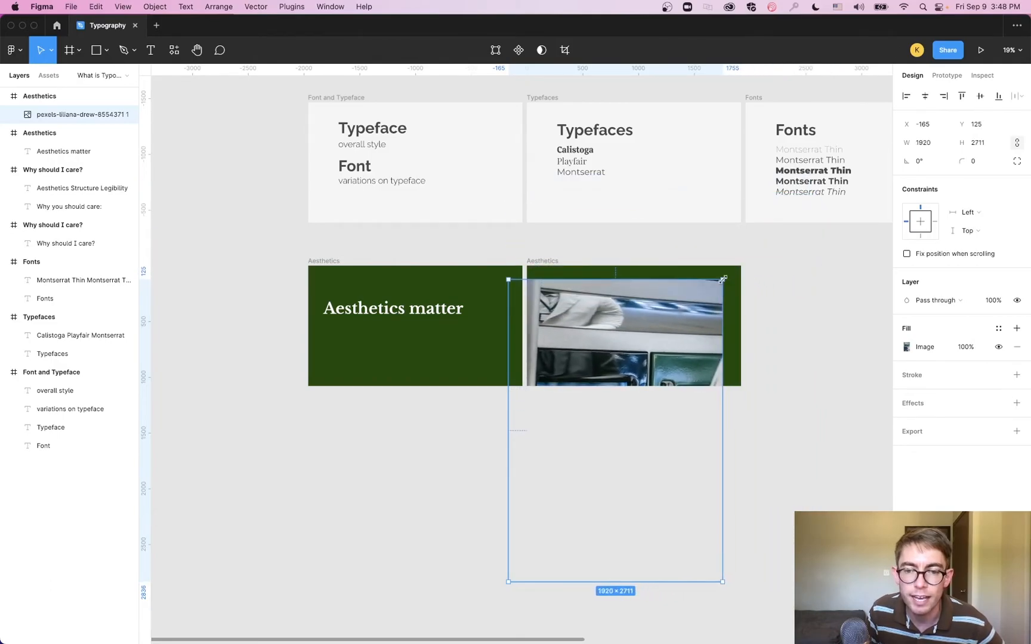
# Nest the photo layer inside the second Aesthetics frame and position it at X 0, Y -819.
pyautogui.moveTo(670, 339)
pyautogui.mouseDown()
pyautogui.moveTo(681, 237)
pyautogui.moveTo(713, 218)
pyautogui.moveTo(625, 226)
pyautogui.moveTo(663, 340)
pyautogui.mouseUp()
pyautogui.moveTo(34, 103); pyautogui.dragTo(37, 125)
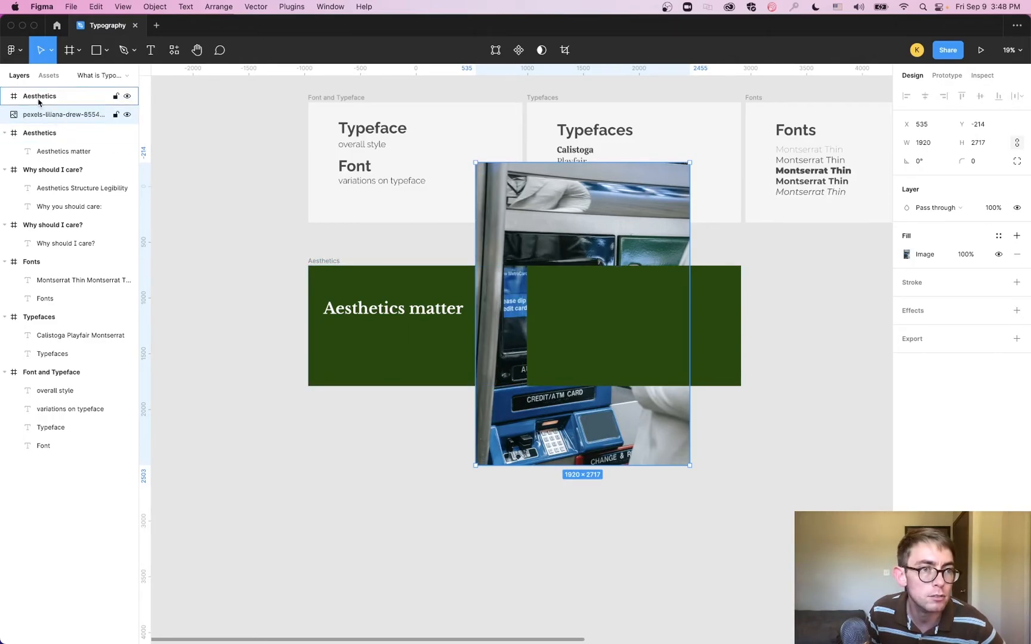
pyautogui.moveTo(39, 100); pyautogui.dragTo(39, 100)
pyautogui.moveTo(635, 331); pyautogui.dragTo(685, 342)
# Lower the photo within the frame to Y -738, keeping it at X 0.
pyautogui.scroll(5, 674, 349)
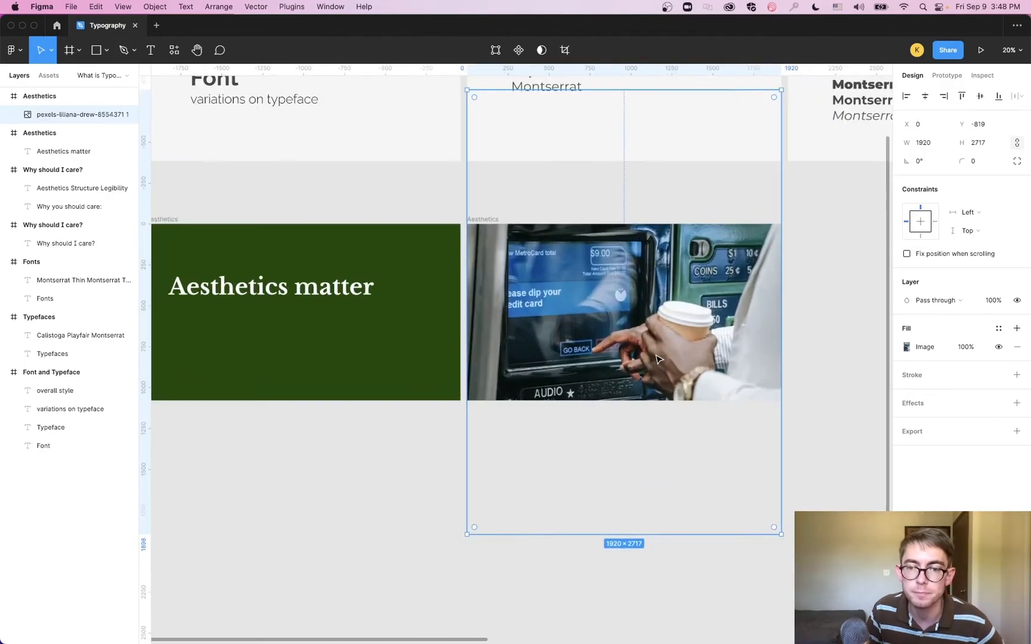
pyautogui.scroll(4, 659, 360)
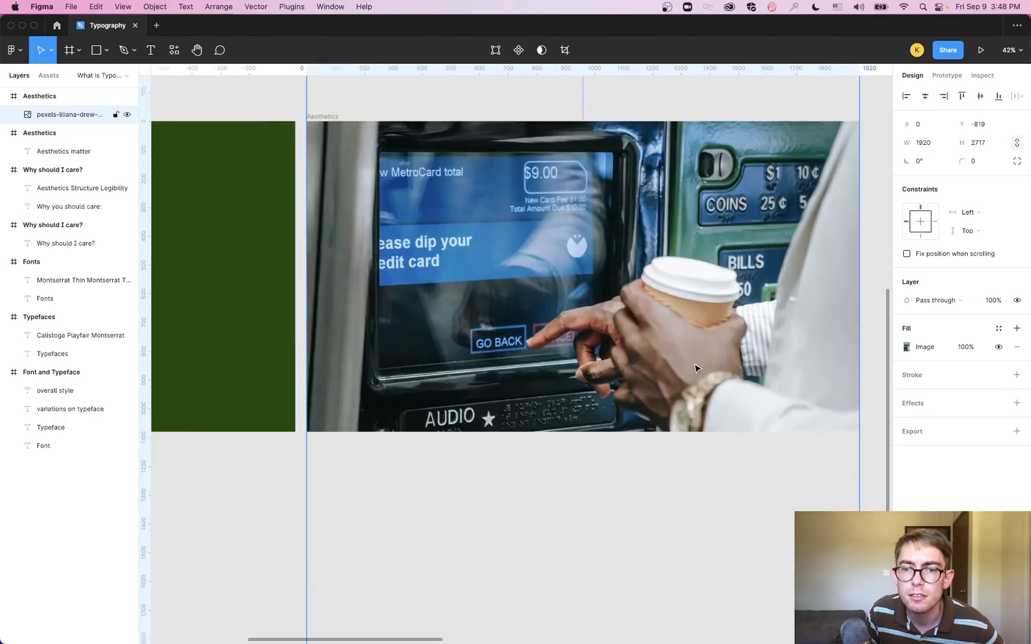
pyautogui.scroll(-2, 676, 299)
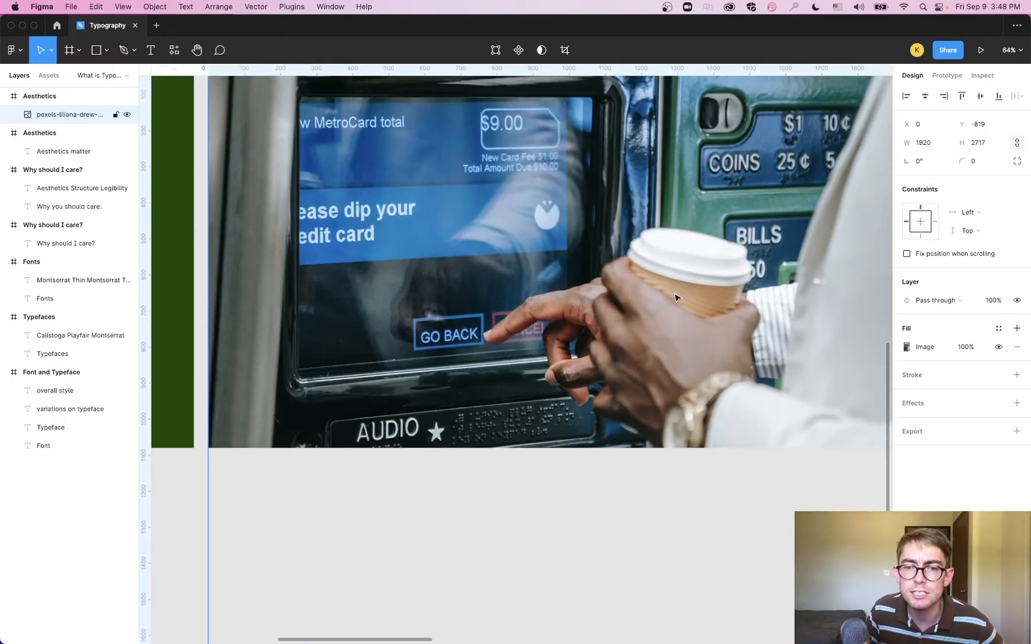
pyautogui.scroll(-1, 654, 290)
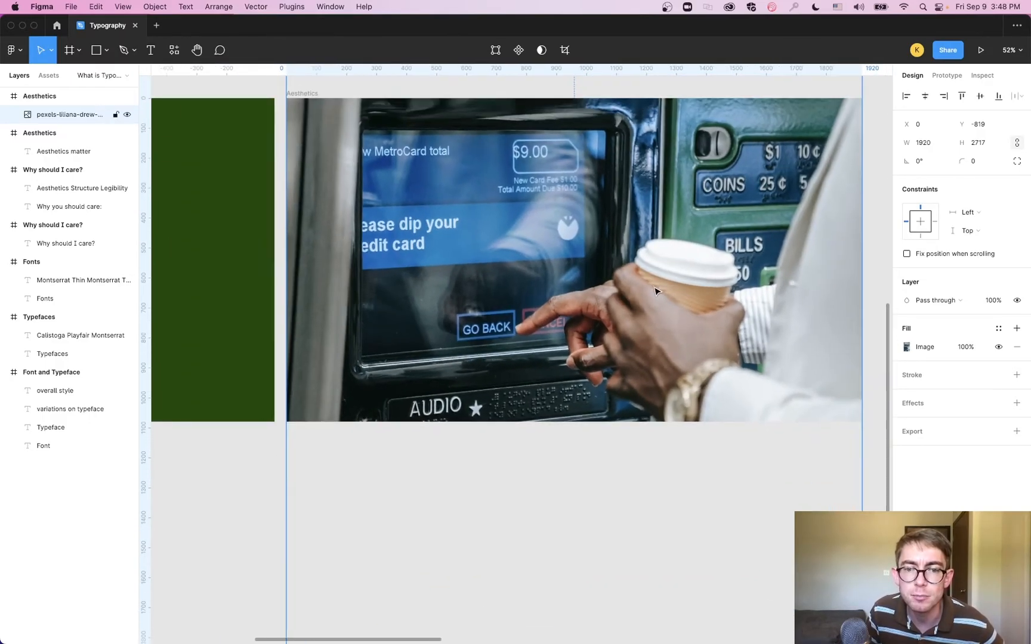
pyautogui.scroll(3, 588, 367)
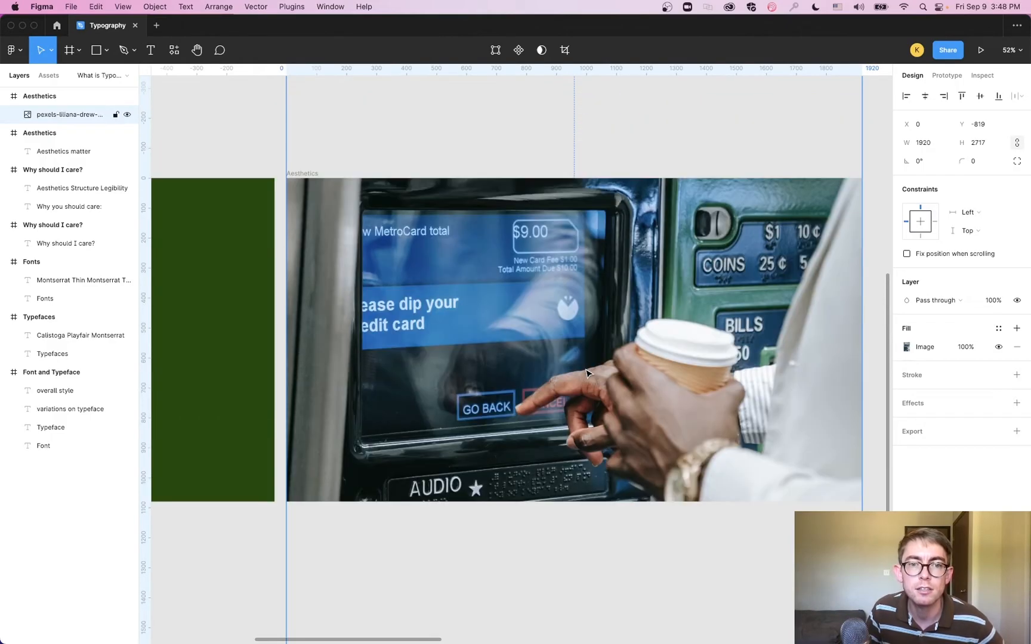
pyautogui.moveTo(584, 383); pyautogui.dragTo(583, 408)
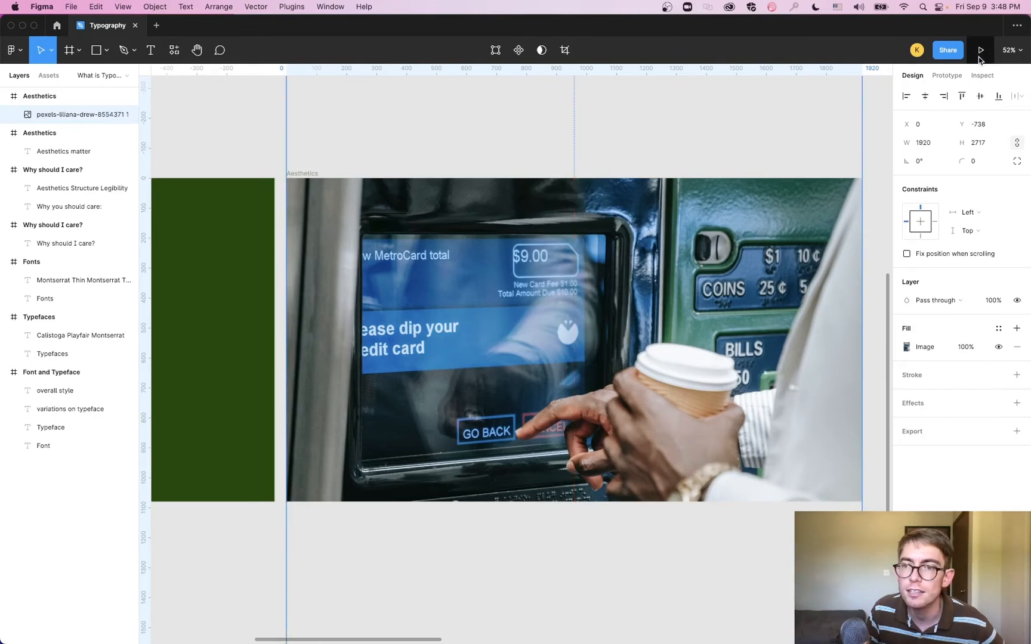
# Show the 12-column layout grid on the ATM photo frame.
pyautogui.click(305, 175)
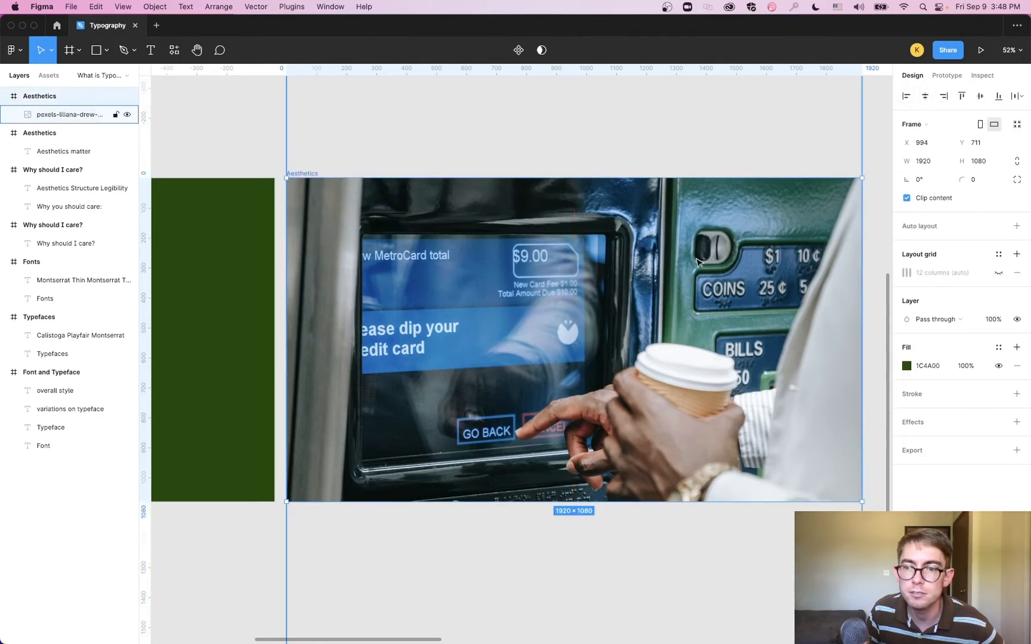
pyautogui.click(997, 275)
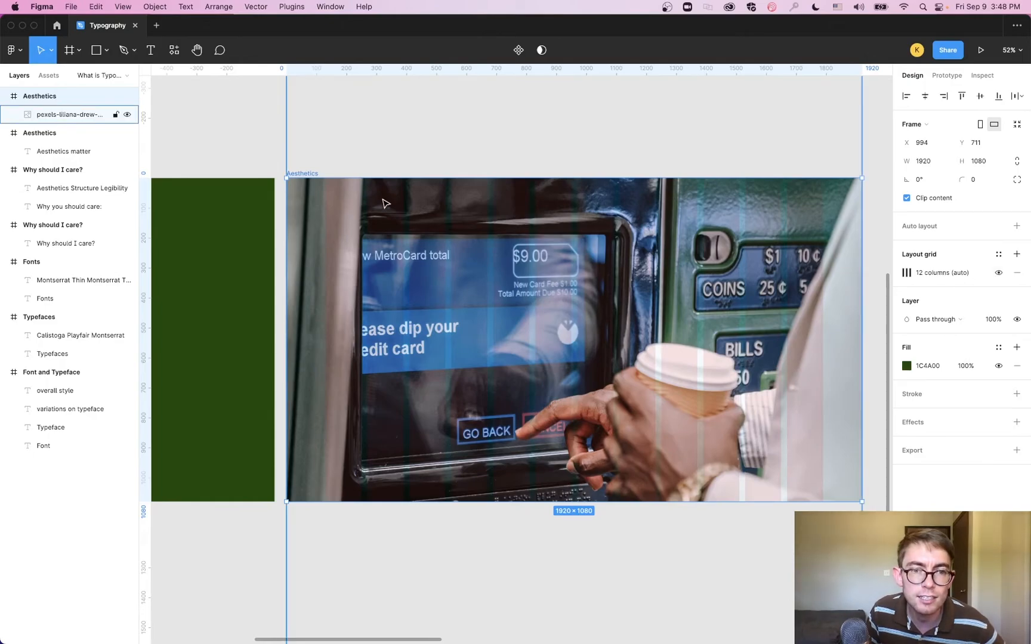
# Try 40% and 20% opacity for the red column grid, restore it to 10%, and close the grid settings.
pyautogui.click(906, 273)
pyautogui.click(878, 322)
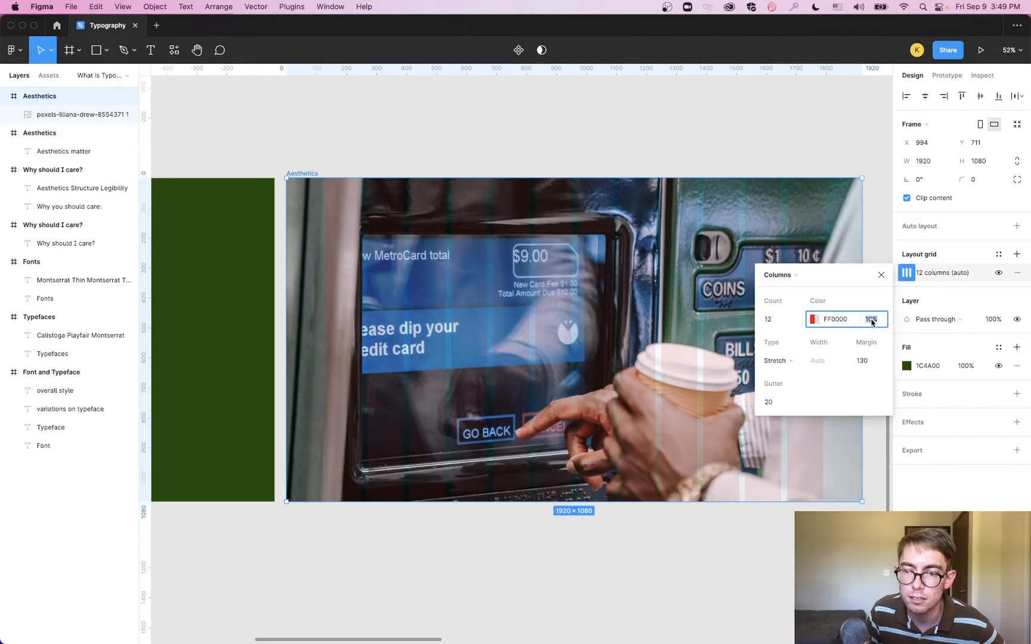
pyautogui.write('40')
pyautogui.press('Return')
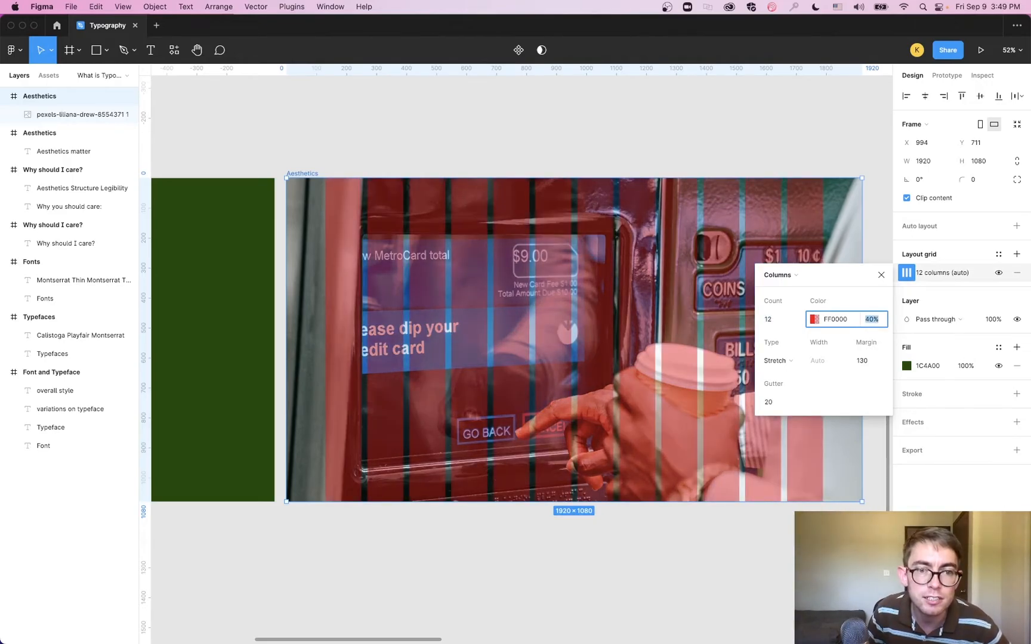
pyautogui.write('10')
pyautogui.press('Return')
pyautogui.write('20')
pyautogui.press('Return')
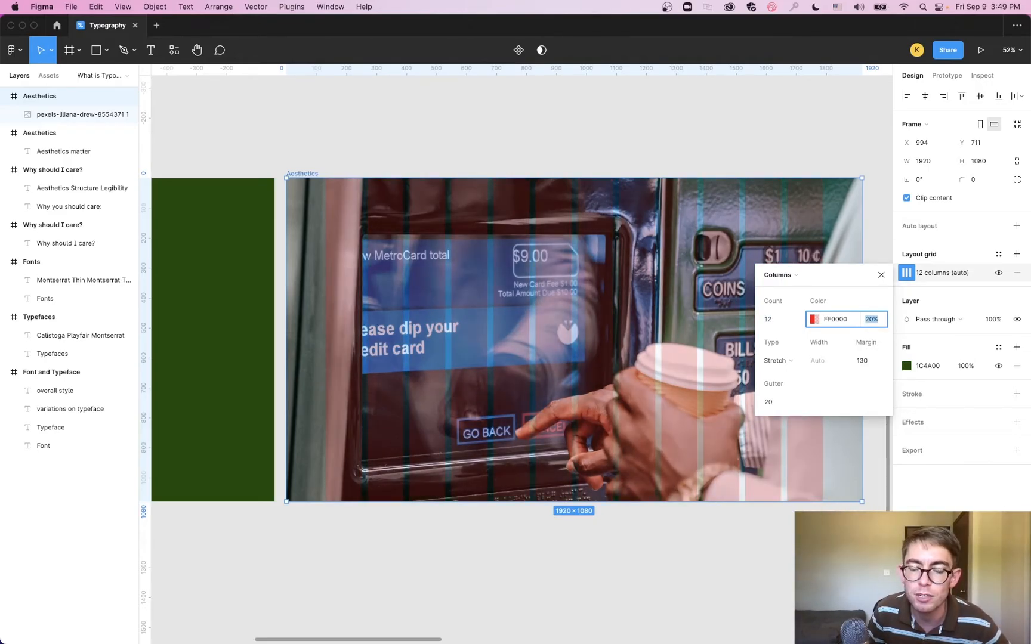
pyautogui.write('10')
pyautogui.press('Return')
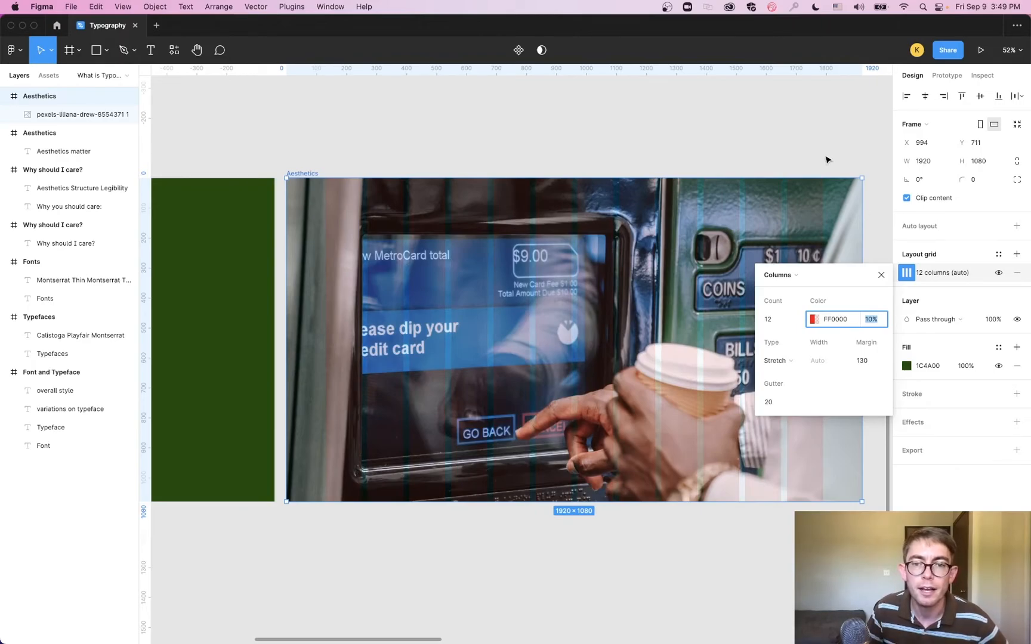
pyautogui.click(703, 112)
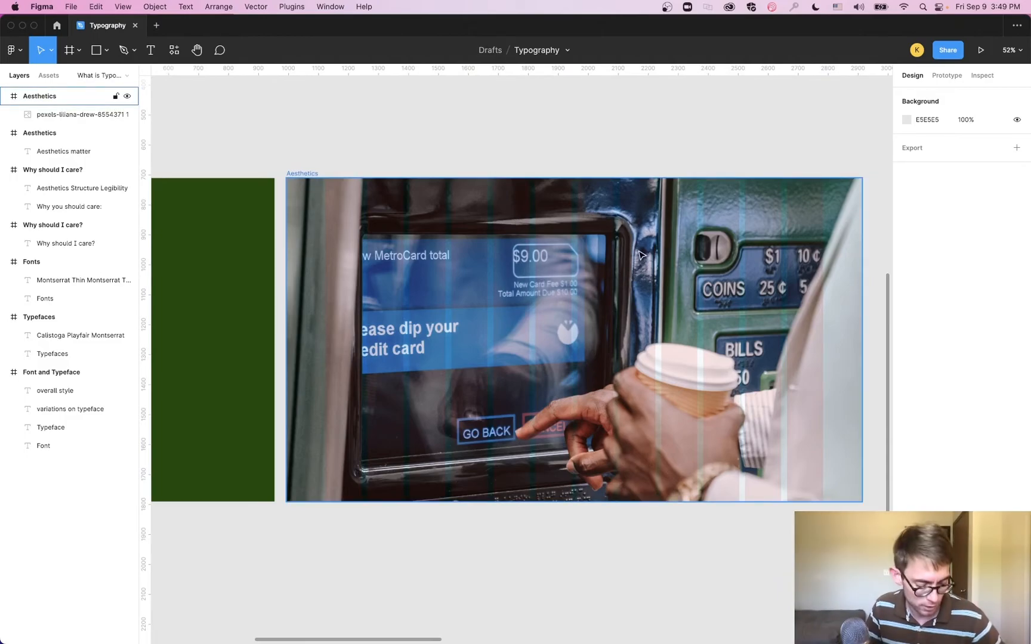
# Rename the ATM photo frame as "ATM example".
pyautogui.scroll(-5, 658, 261)
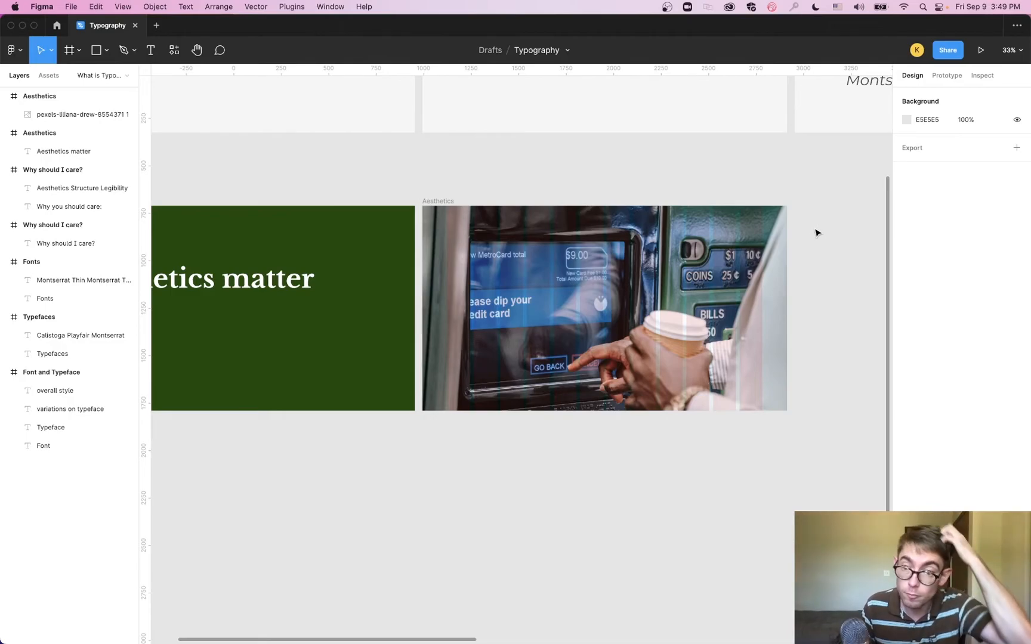
pyautogui.moveTo(832, 290); pyautogui.dragTo(738, 256)
pyautogui.click(335, 172)
pyautogui.doubleClick(336, 172)
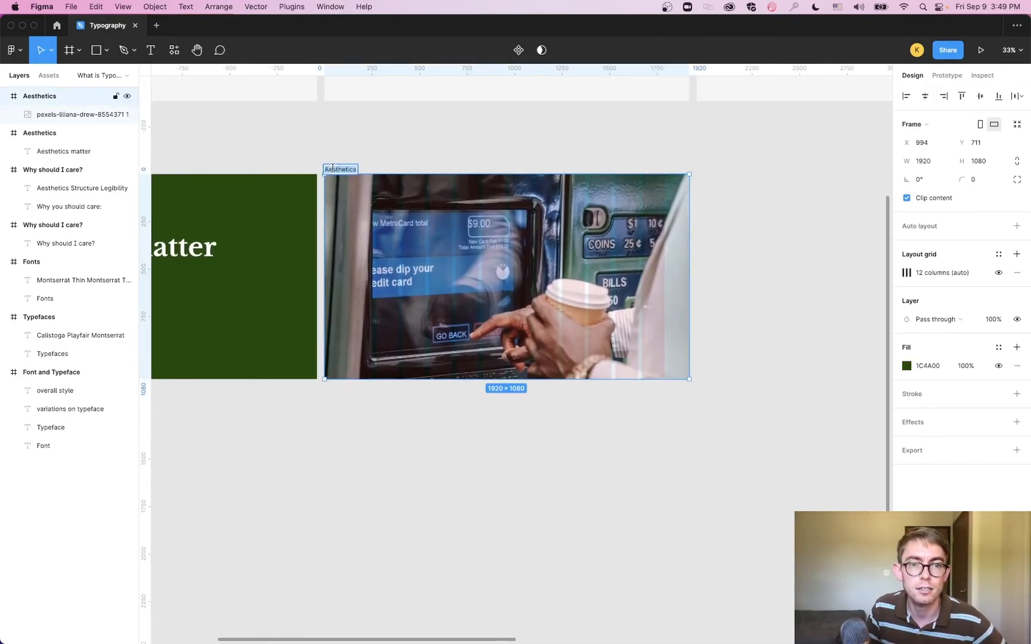
pyautogui.write('ATM')
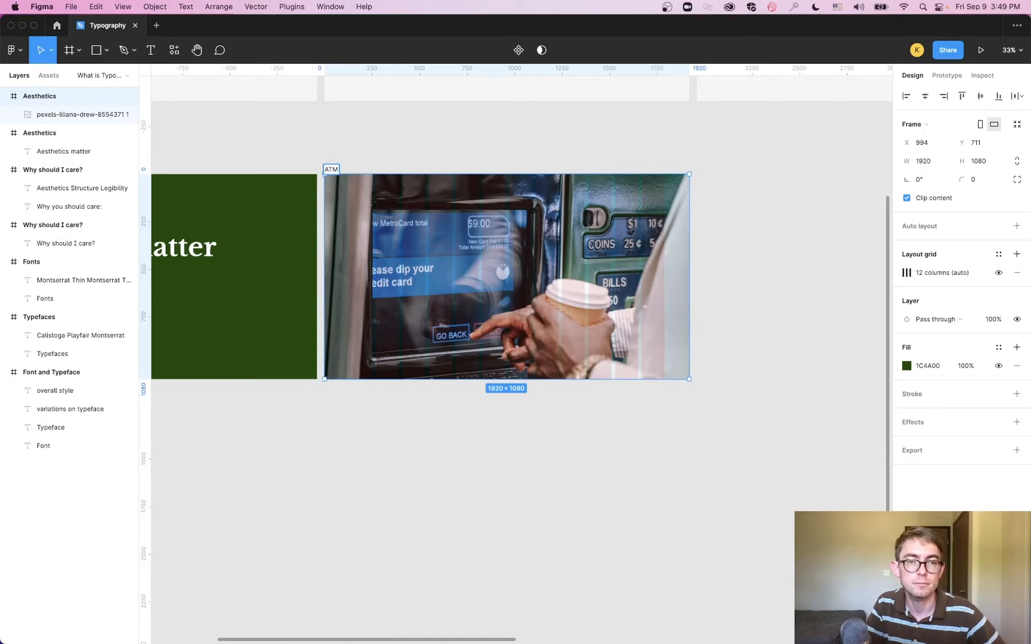
pyautogui.write('example')
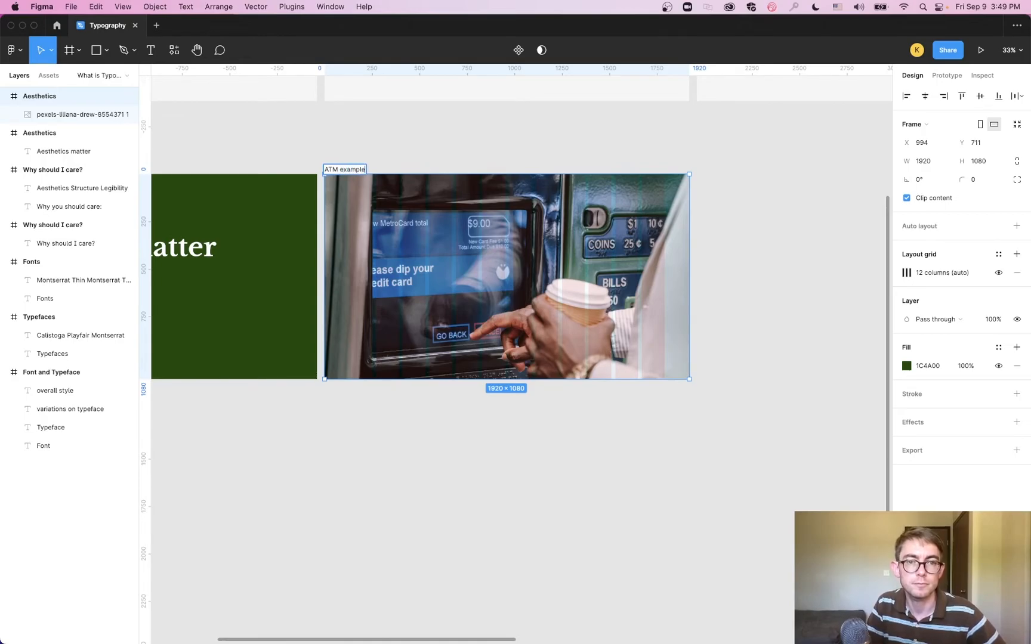
pyautogui.press('Return')
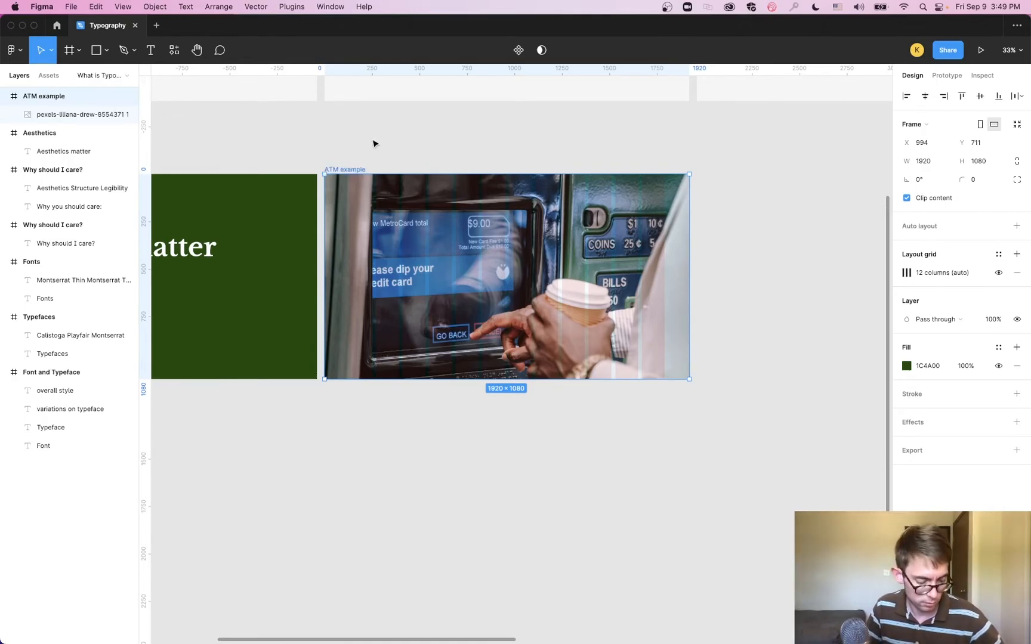
# Duplicate the ATM example frame and rename the copy "ATM quotes".
pyautogui.press('super+d')
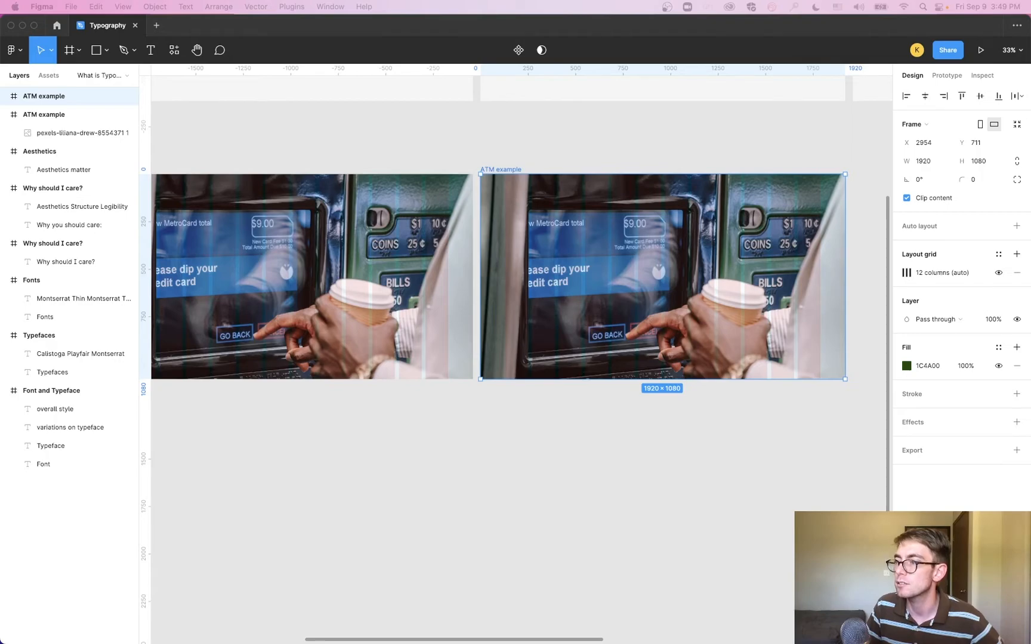
pyautogui.click(674, 265)
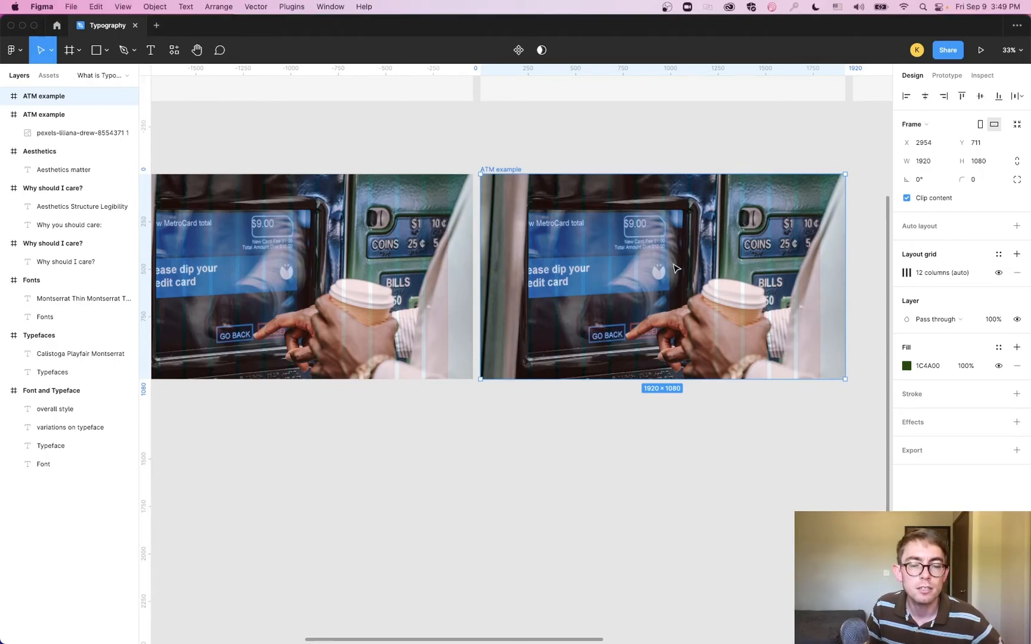
pyautogui.doubleClick(501, 169)
pyautogui.doubleClick(503, 169)
pyautogui.write('quotes')
pyautogui.press('Return')
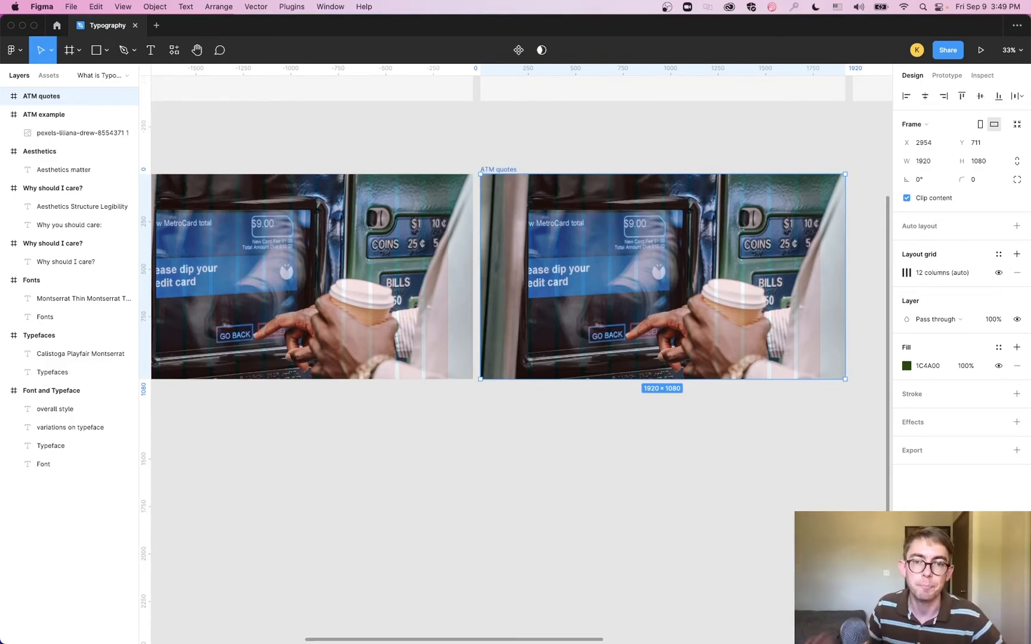
# Hide the layout grid of the ATM quotes frame and select the photo inside it.
pyautogui.click(506, 187)
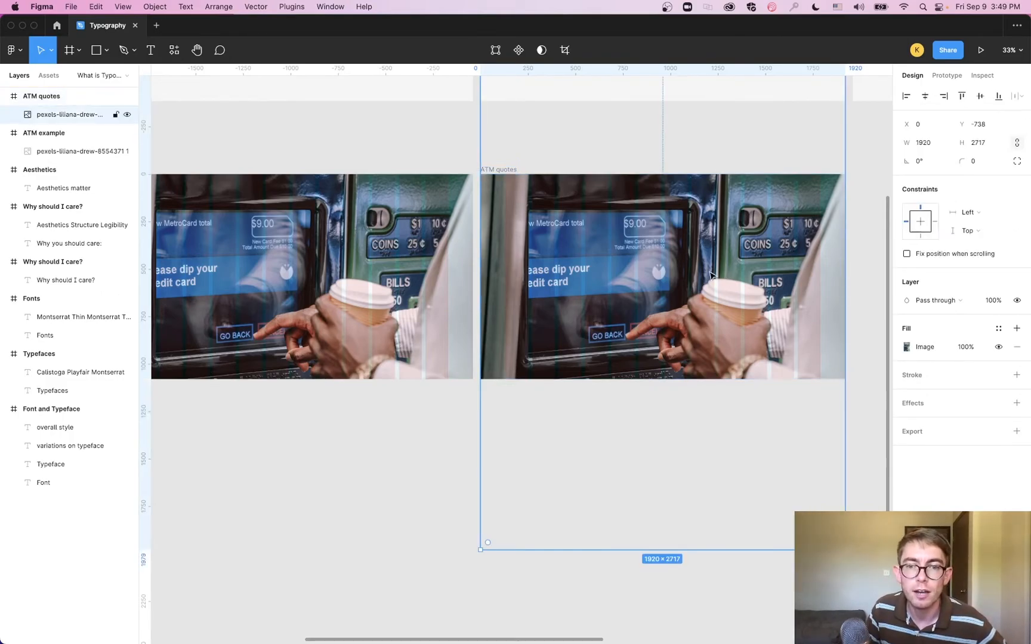
pyautogui.click(493, 170)
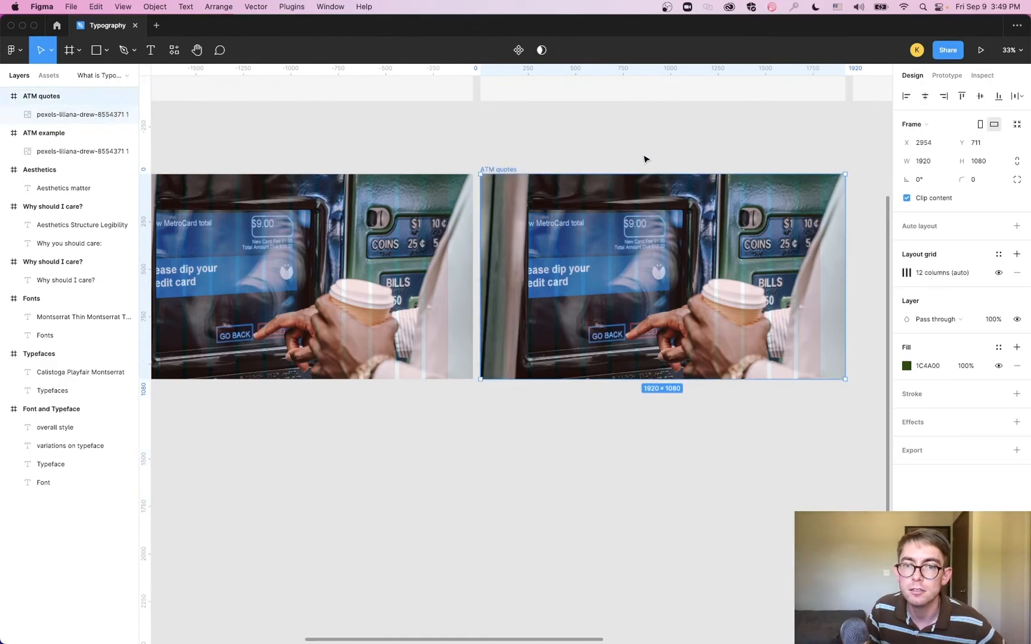
pyautogui.click(999, 273)
pyautogui.click(585, 239)
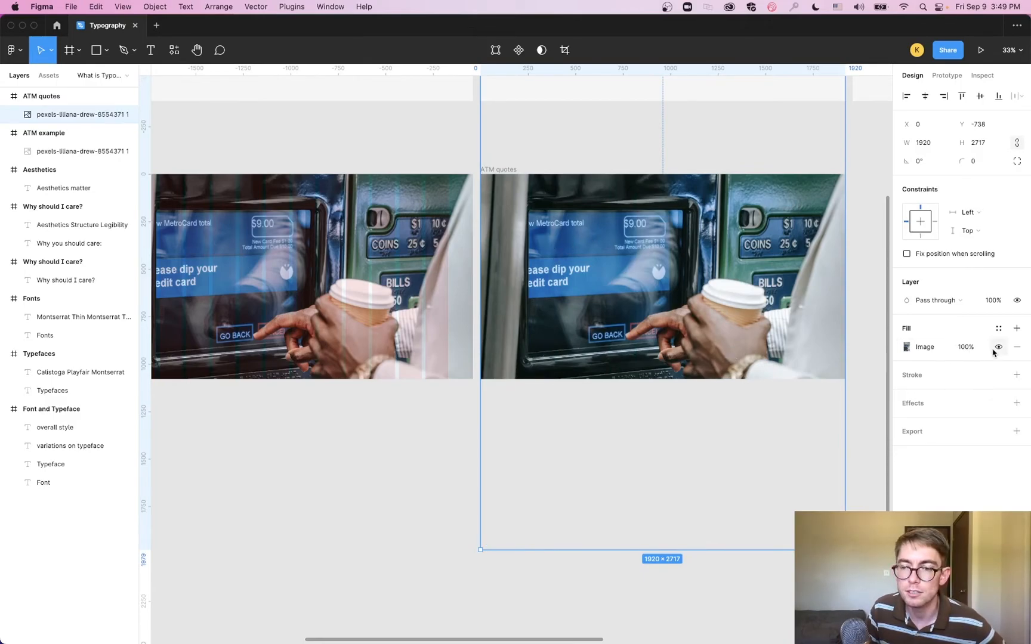
pyautogui.click(1016, 403)
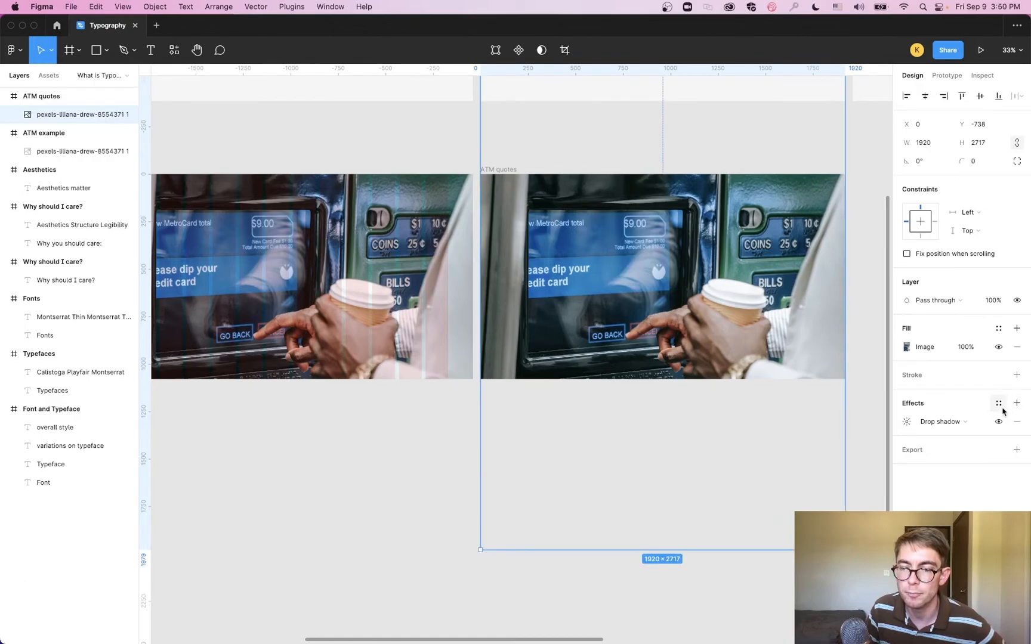
pyautogui.click(1017, 404)
pyautogui.click(1016, 421)
pyautogui.click(1017, 422)
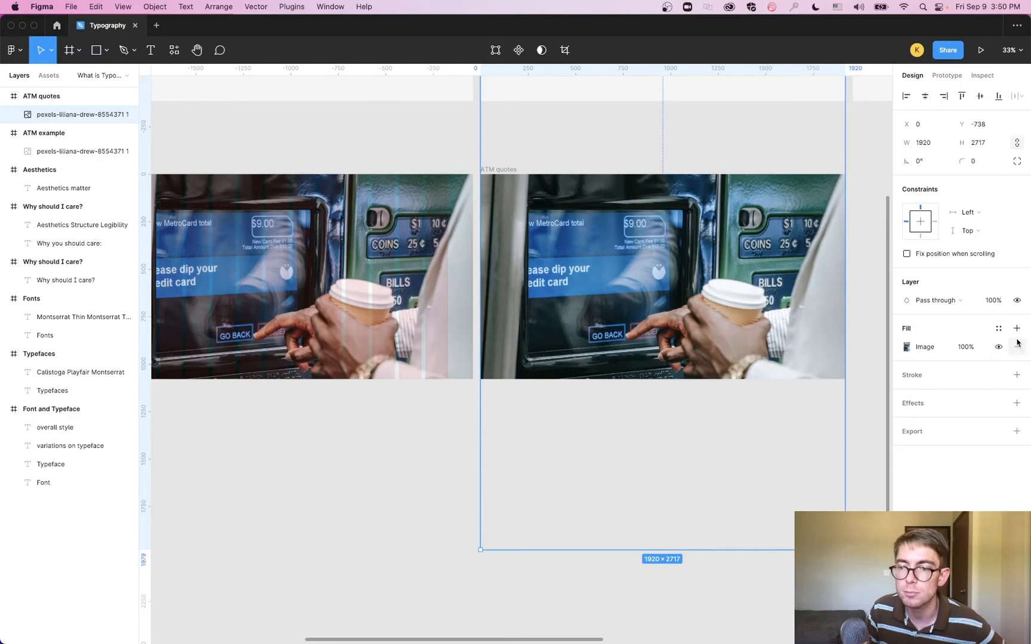
pyautogui.click(922, 352)
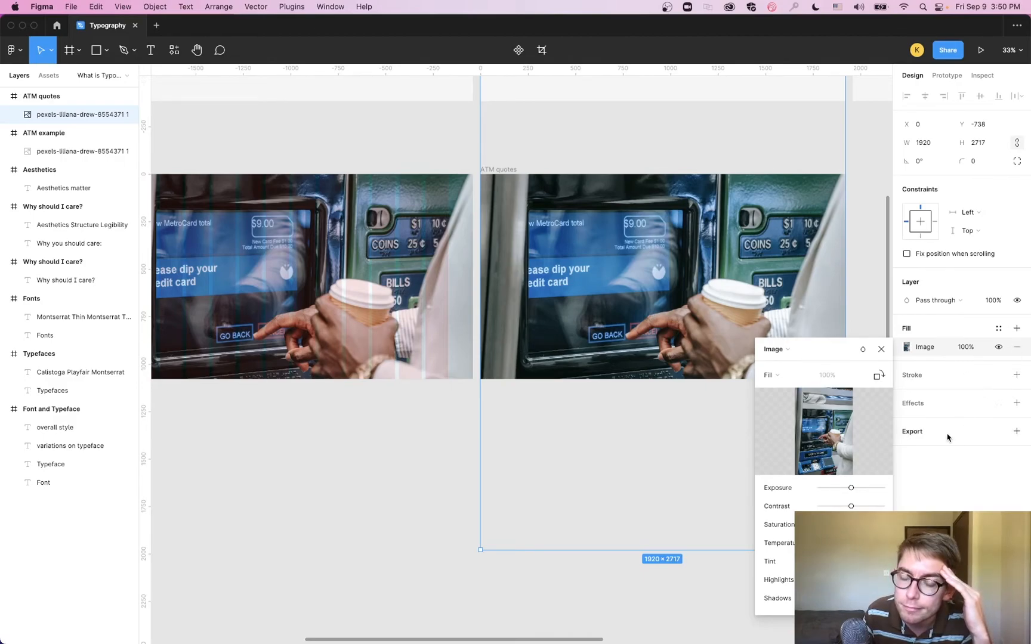
pyautogui.click(942, 411)
# Add an effect to the photo in the ATM quotes frame and search the effect styles for "blur".
pyautogui.click(1016, 402)
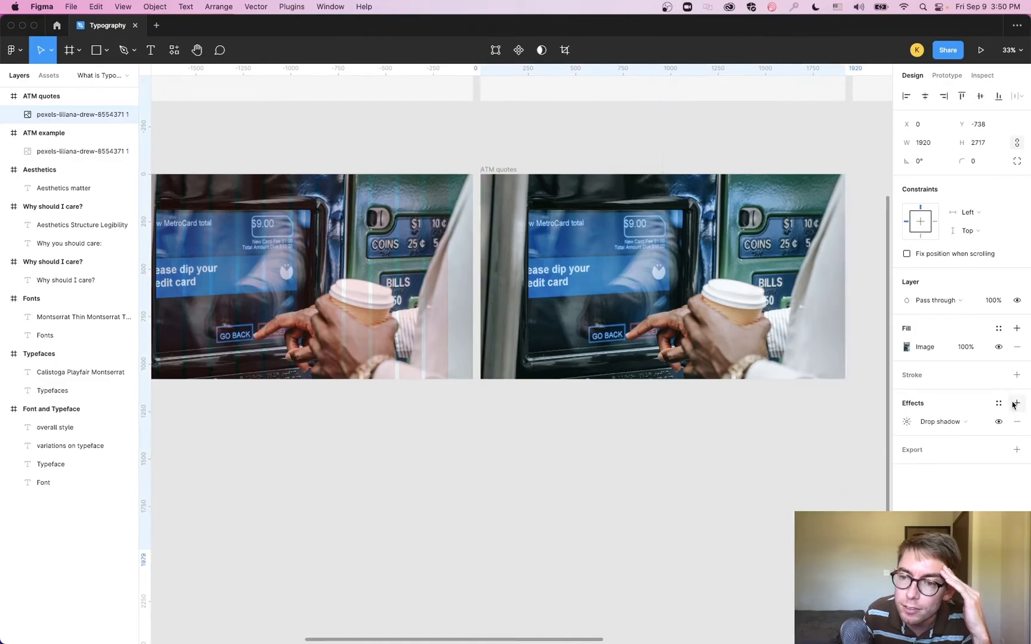
pyautogui.click(999, 404)
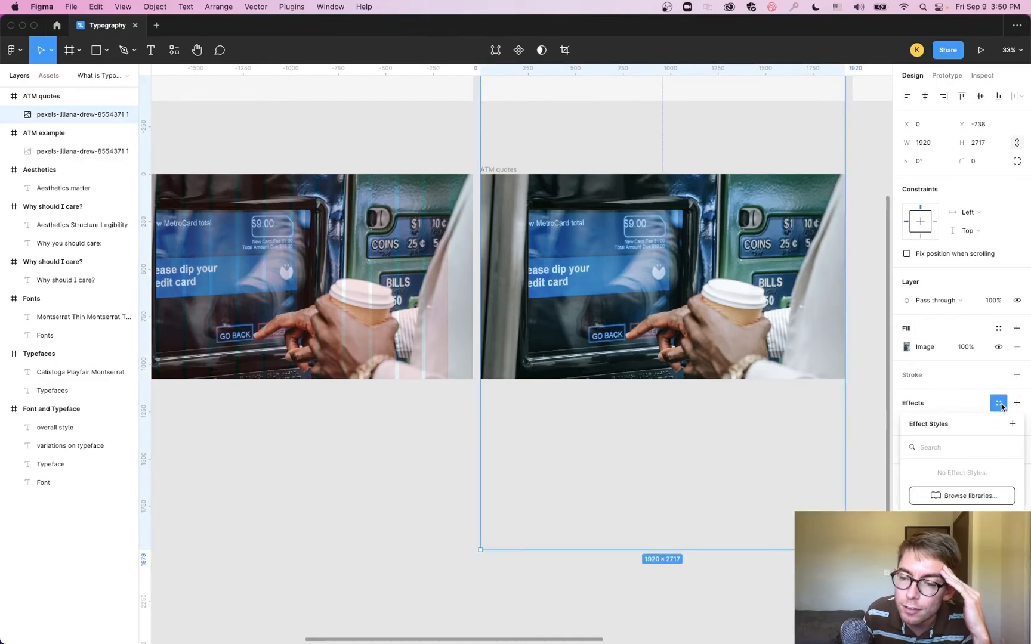
pyautogui.write('blur')
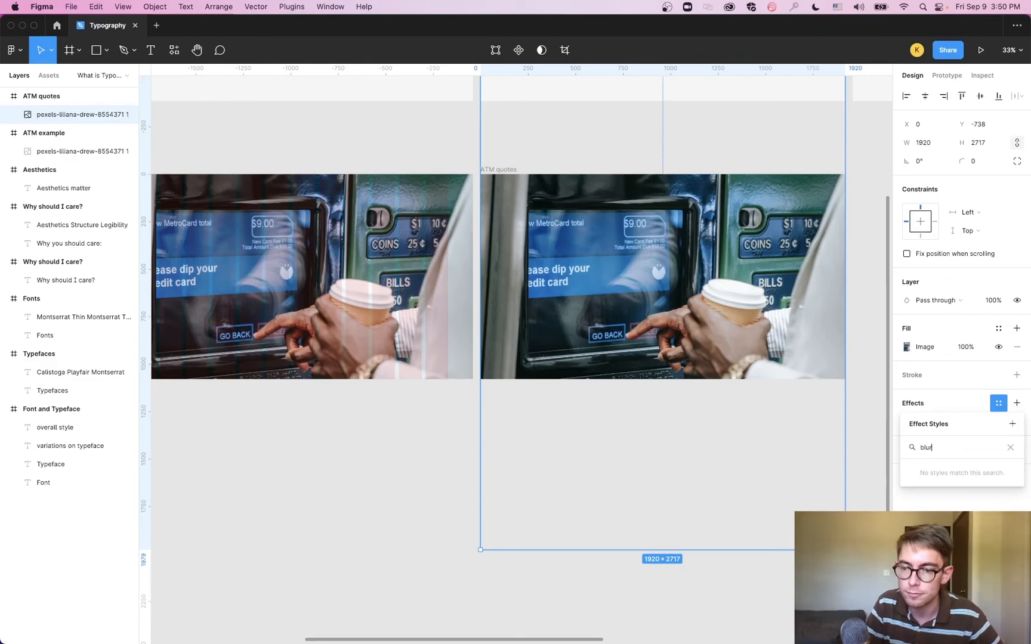
pyautogui.click(1010, 448)
pyautogui.click(969, 379)
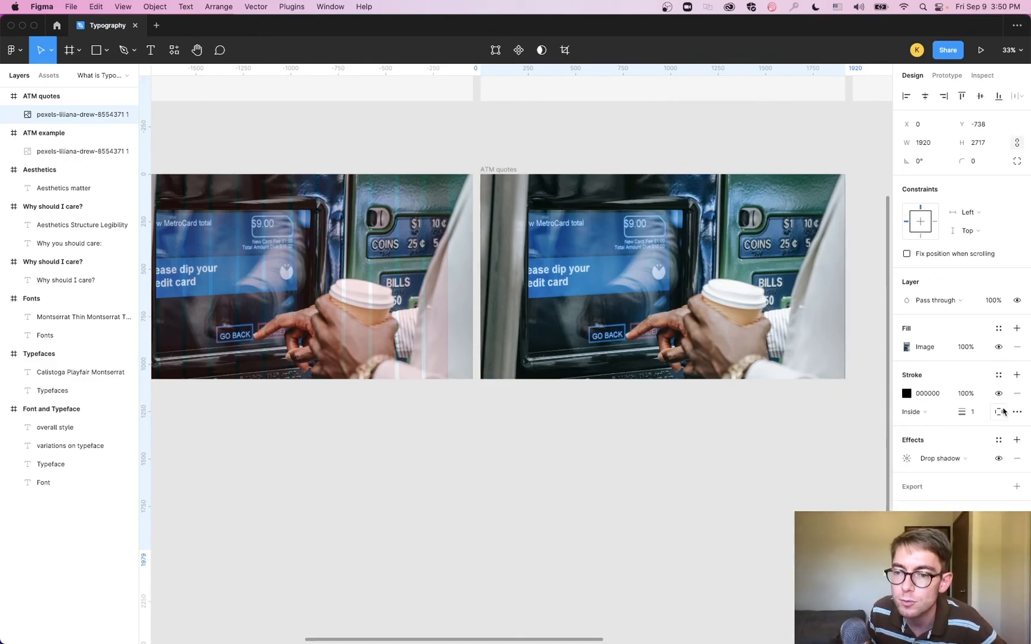
pyautogui.click(999, 329)
pyautogui.click(983, 333)
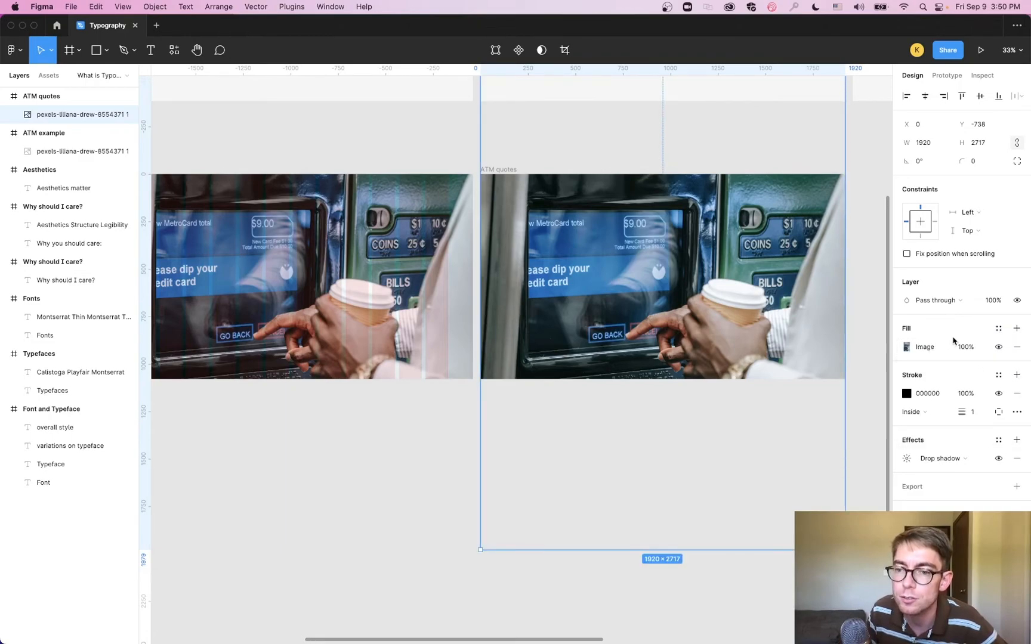
# Change the photo's effect to a layer blur, try a blur of 34, and raise it to 64.
pyautogui.click(942, 458)
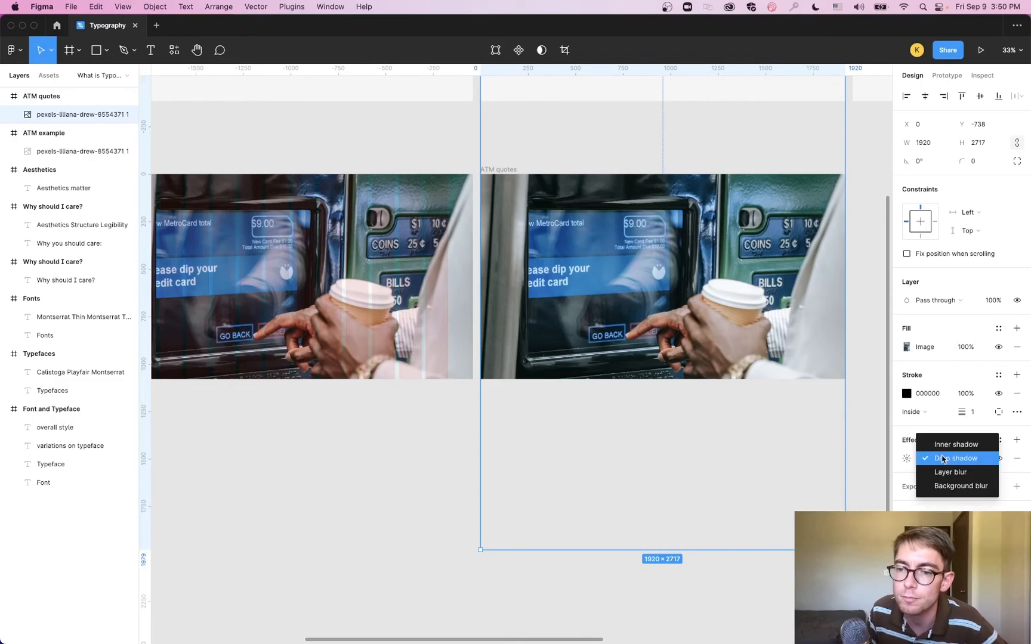
pyautogui.click(971, 472)
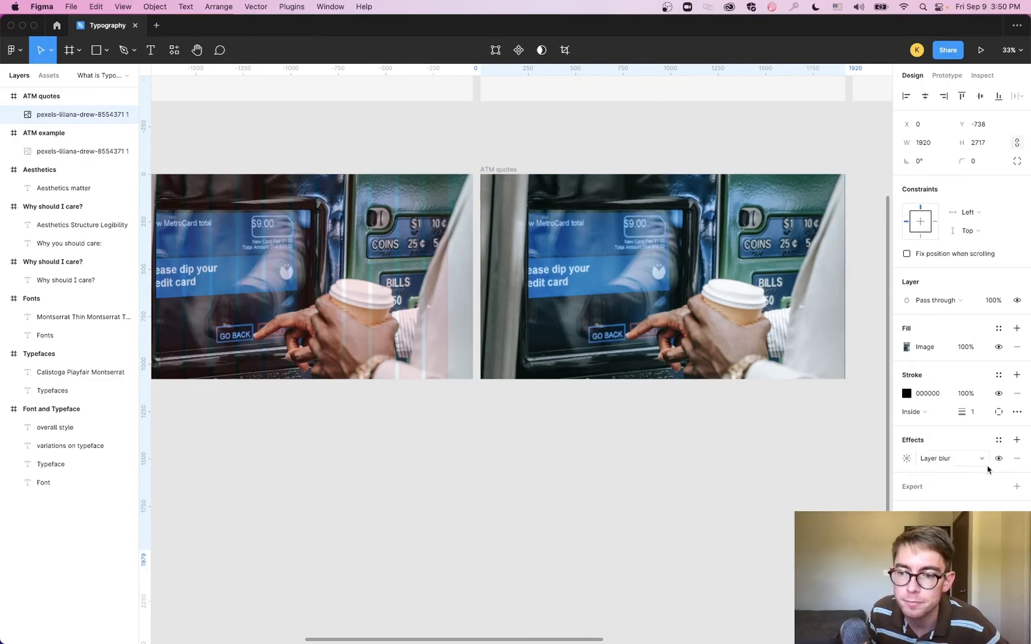
pyautogui.click(906, 458)
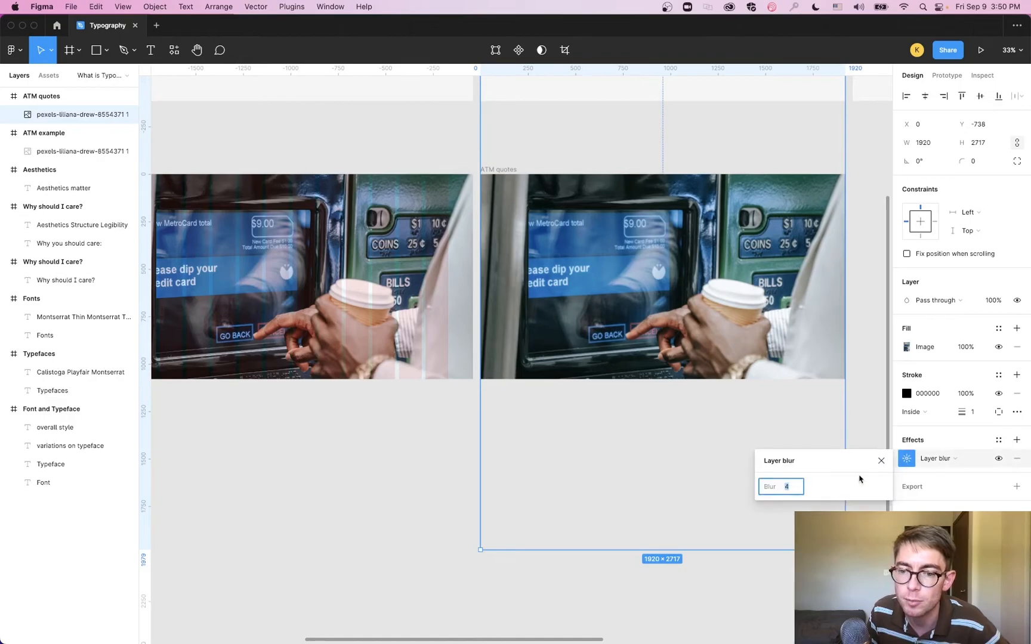
pyautogui.write('34')
pyautogui.press('Return')
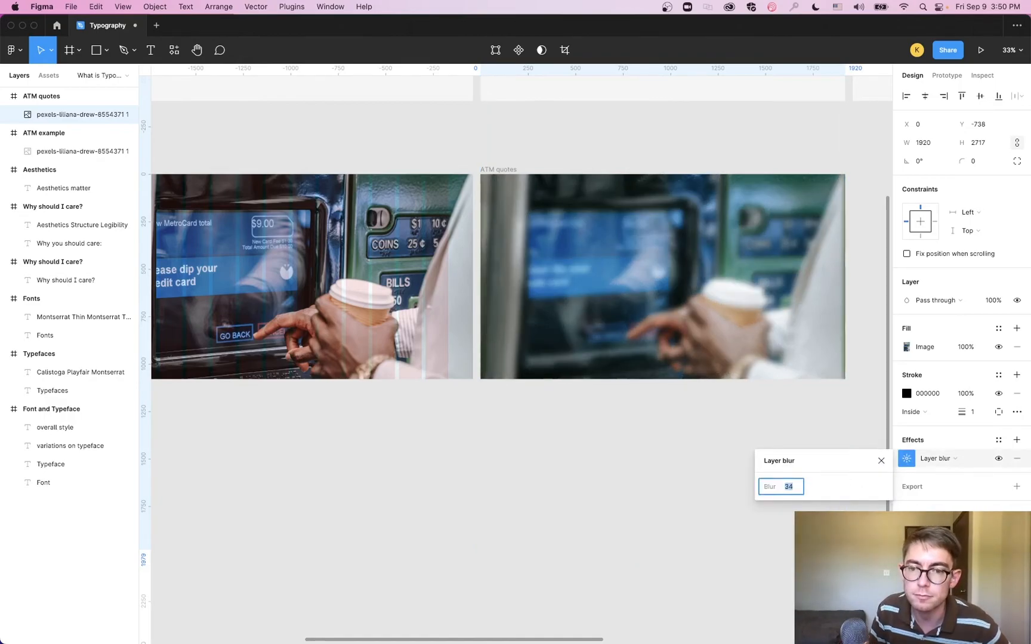
pyautogui.hotkey('shift', 'Up')
pyautogui.hotkey('shift', 'Up')
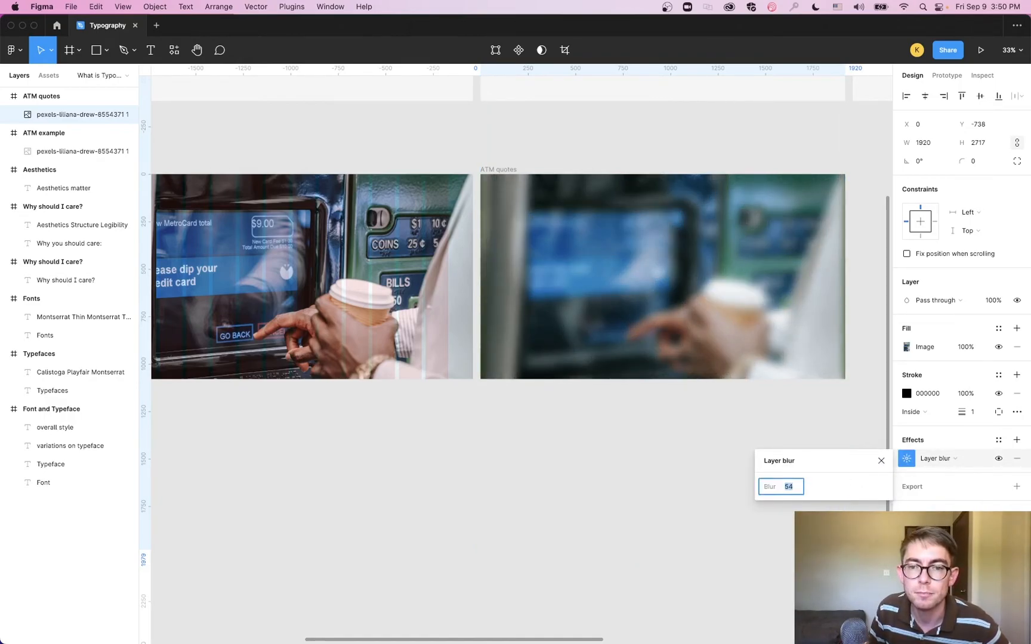
pyautogui.hotkey('shift', 'Up')
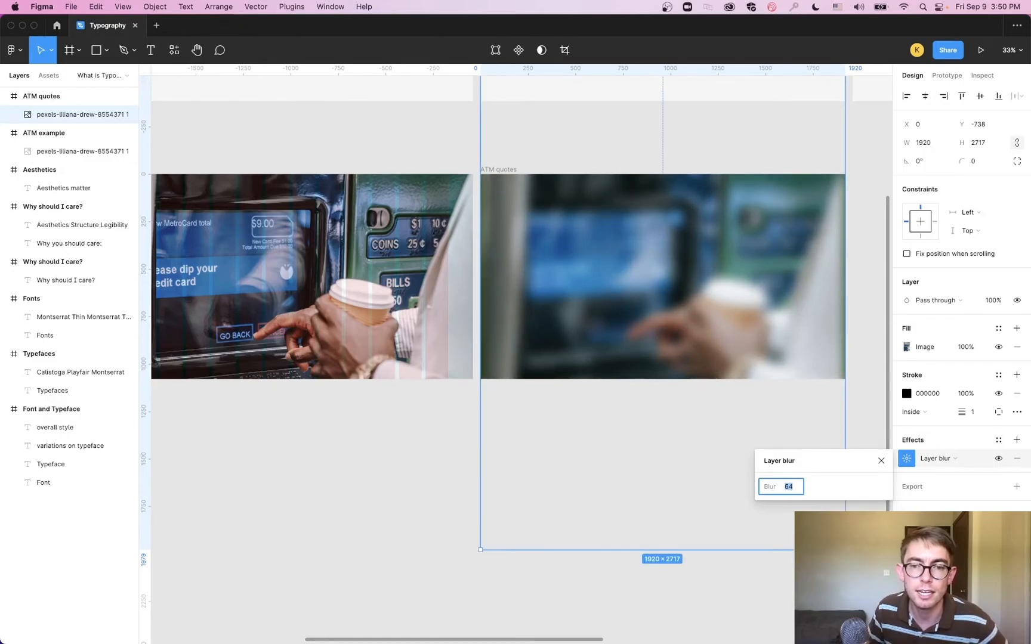
pyautogui.click(373, 457)
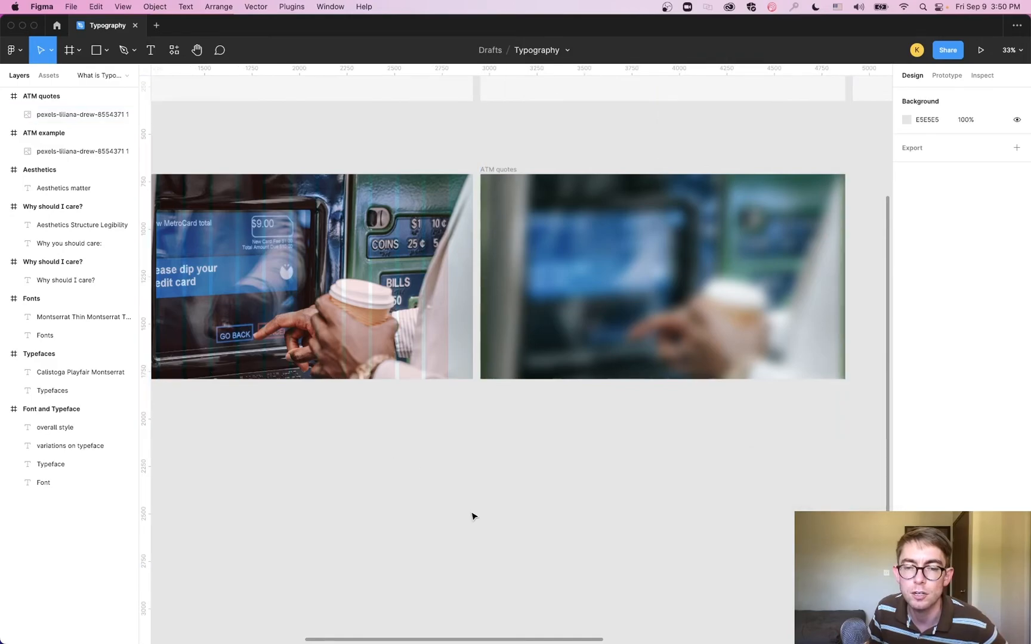
# Desaturate the image fill of the blurred photo in the ATM quotes frame.
pyautogui.click(725, 311)
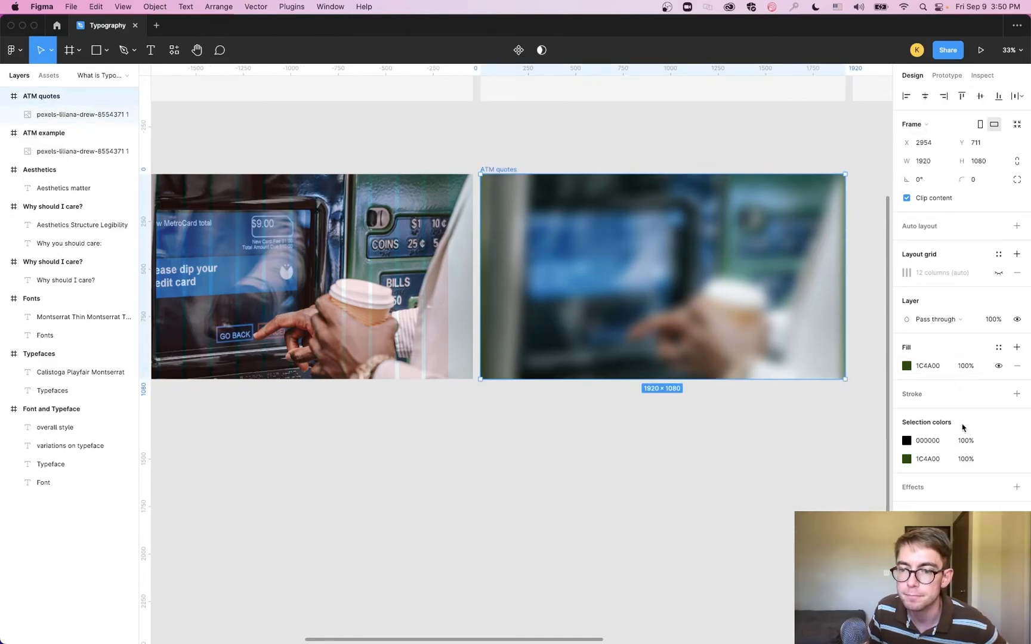
pyautogui.click(67, 114)
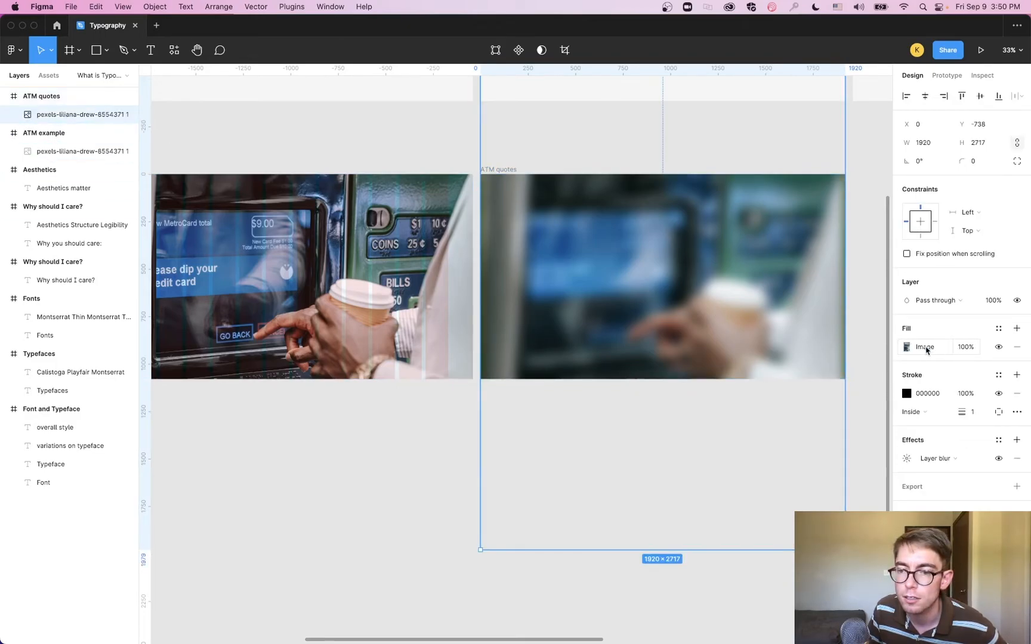
pyautogui.click(907, 347)
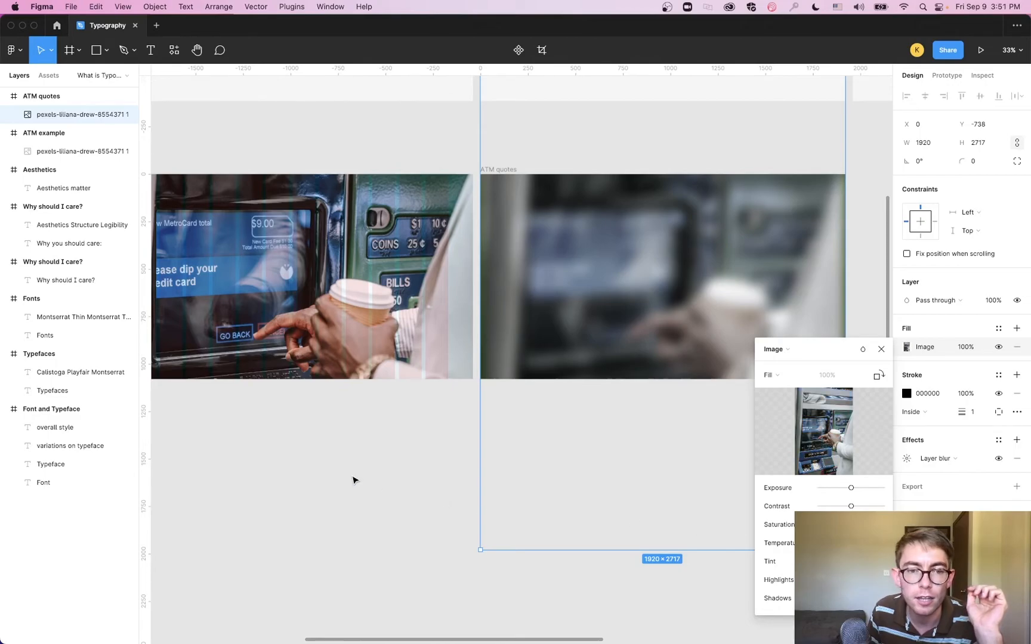
pyautogui.click(881, 349)
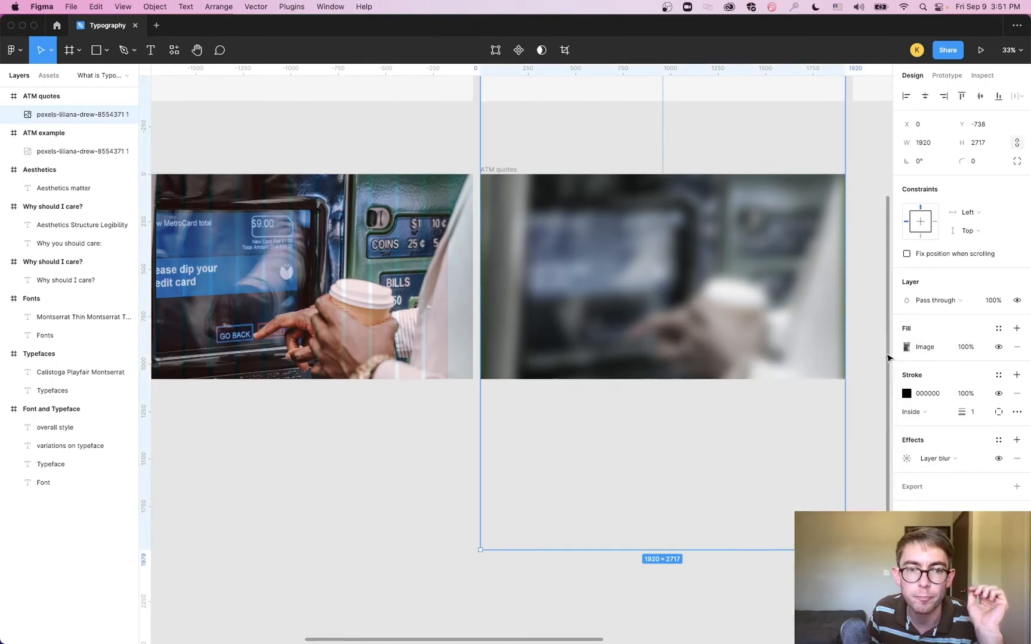
# Draw a 1920 × 1080 rectangle covering the ATM quotes frame and set its fill opacity to 30%.
pyautogui.click(96, 50)
pyautogui.moveTo(480, 176); pyautogui.dragTo(846, 380)
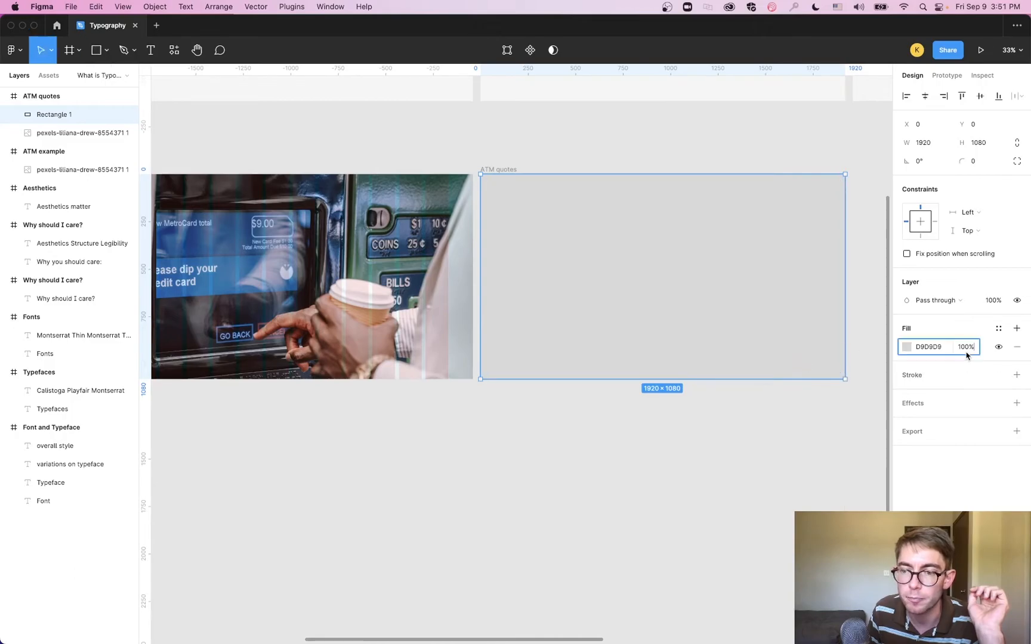
pyautogui.click(967, 347)
pyautogui.write('30')
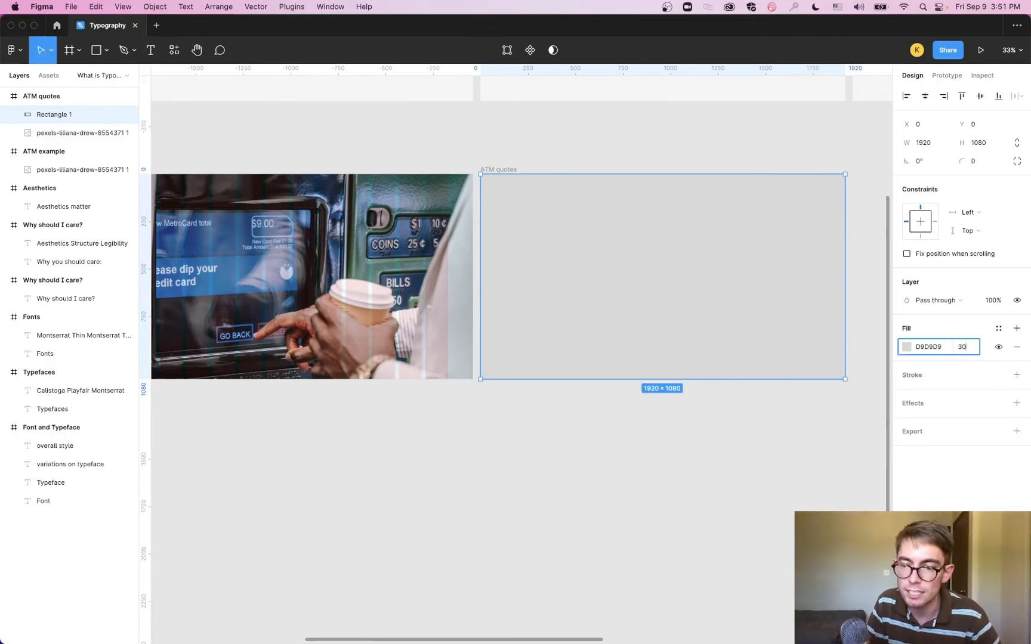
pyautogui.press('Return')
# Sample the dark green 1C4A00 from the Aesthetics frame as the covering rectangle's fill colour.
pyautogui.moveTo(438, 475); pyautogui.dragTo(749, 490)
pyautogui.click(907, 347)
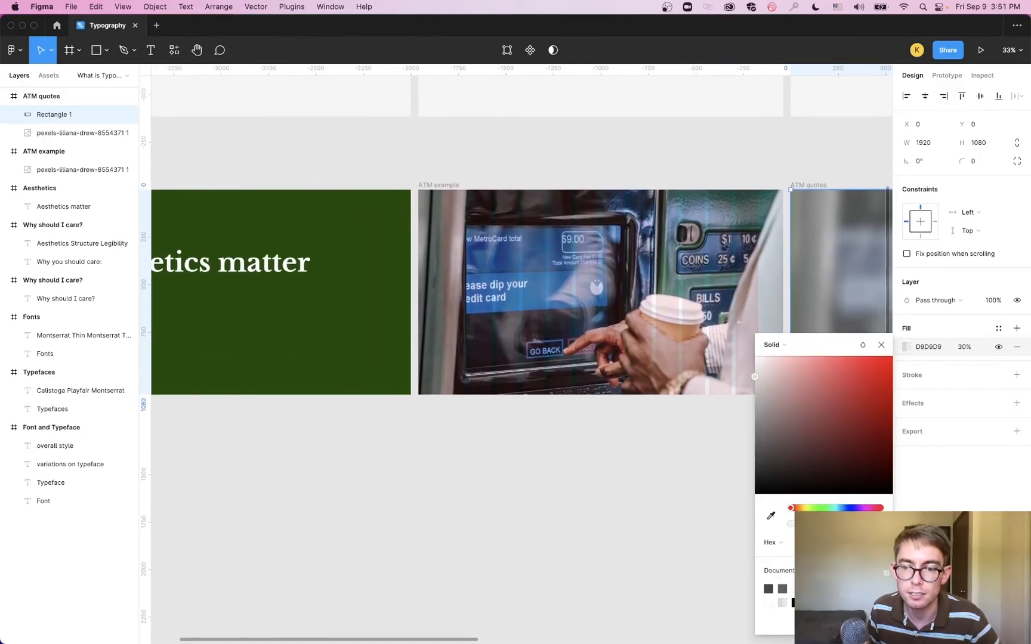
pyautogui.click(771, 517)
pyautogui.click(325, 338)
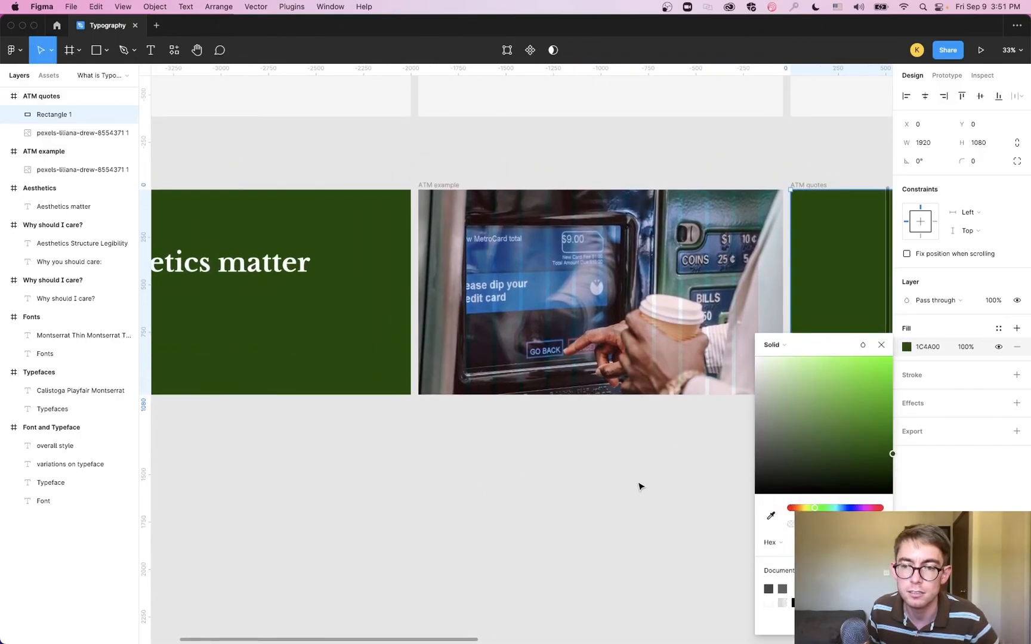
pyautogui.click(689, 457)
# Set the ATM quotes frame's own 1C4A00 fill to 20% opacity.
pyautogui.hscroll(6, 571, 456)
pyautogui.click(577, 329)
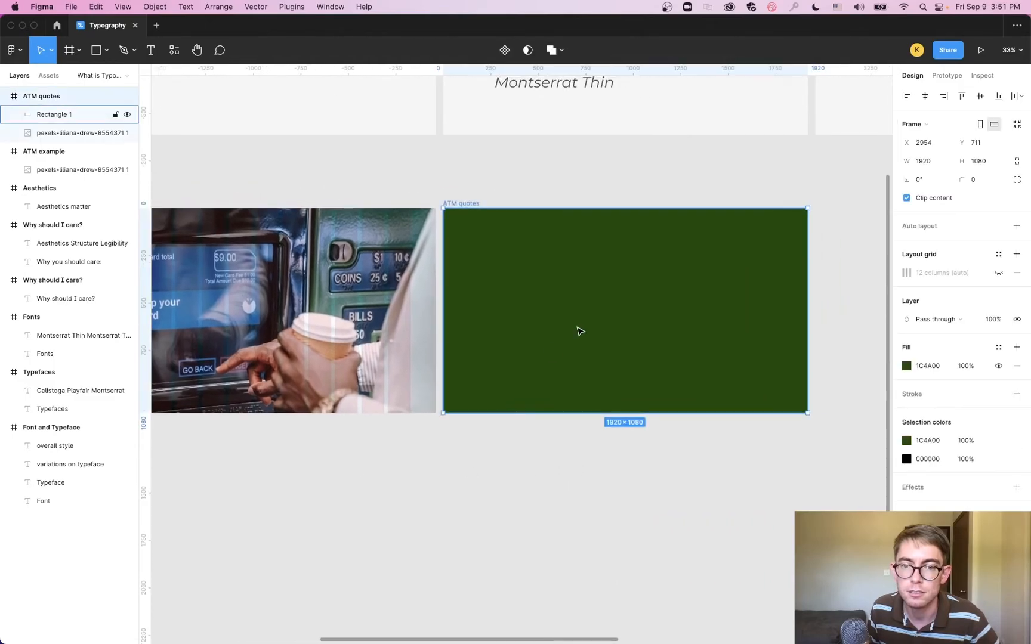
pyautogui.click(965, 367)
pyautogui.write('20')
pyautogui.press('Return')
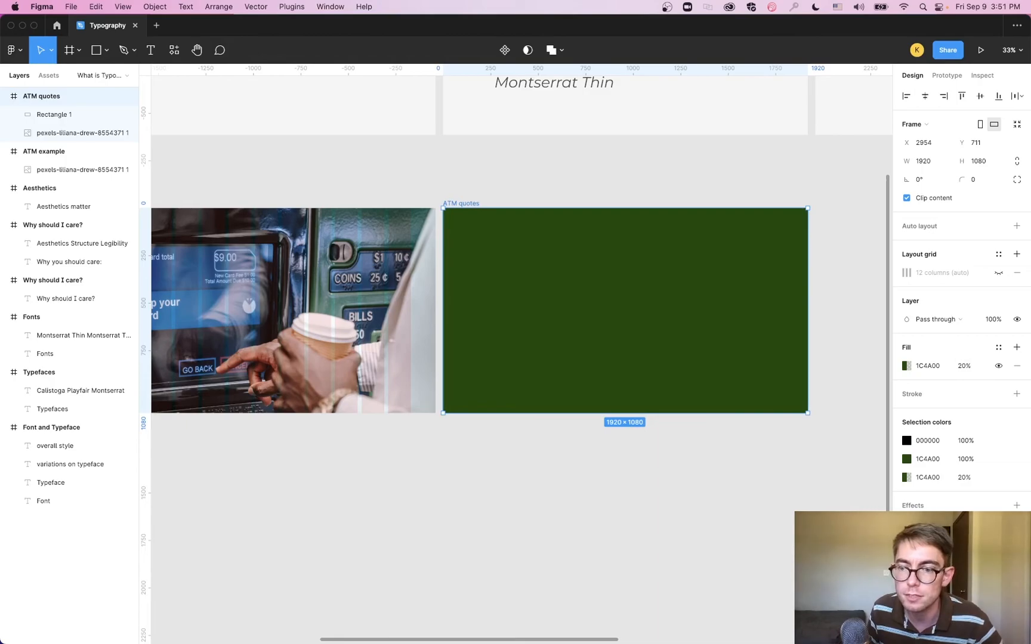
pyautogui.moveTo(708, 320); pyautogui.dragTo(717, 454)
pyautogui.press('super+z')
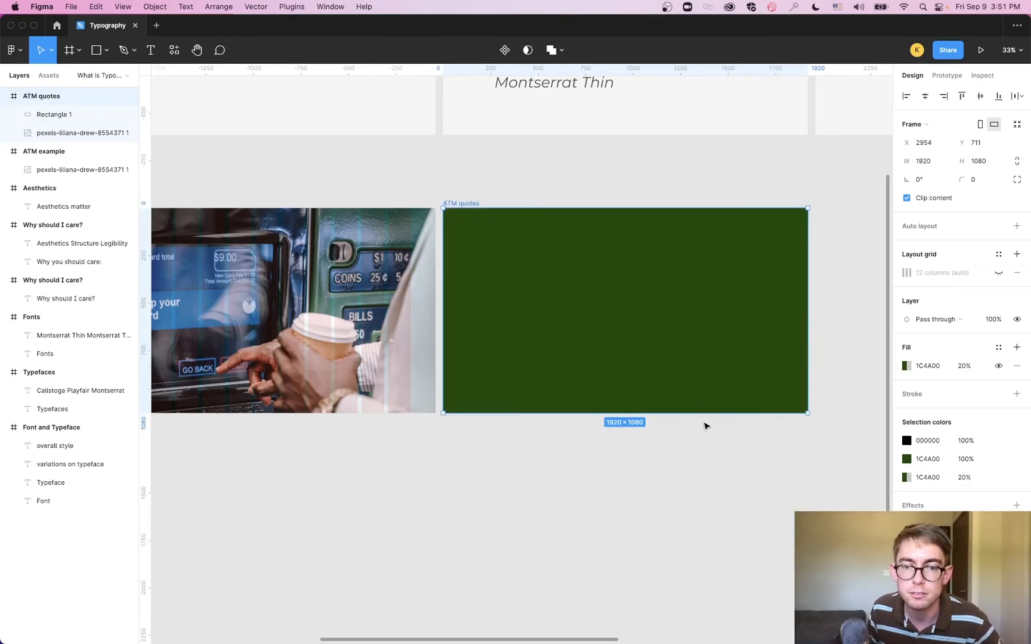
# Try 30% fill opacity on the green rectangle inside the ATM quotes frame.
pyautogui.doubleClick(685, 347)
pyautogui.moveTo(684, 343)
pyautogui.mouseDown()
pyautogui.moveTo(707, 447)
pyautogui.moveTo(685, 345)
pyautogui.mouseUp()
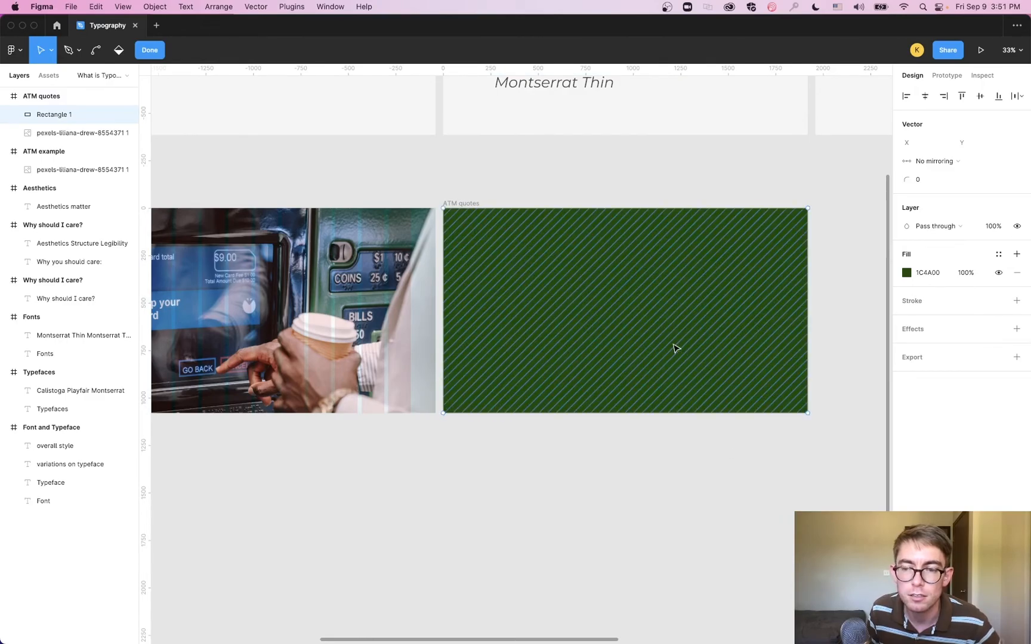
pyautogui.click(965, 277)
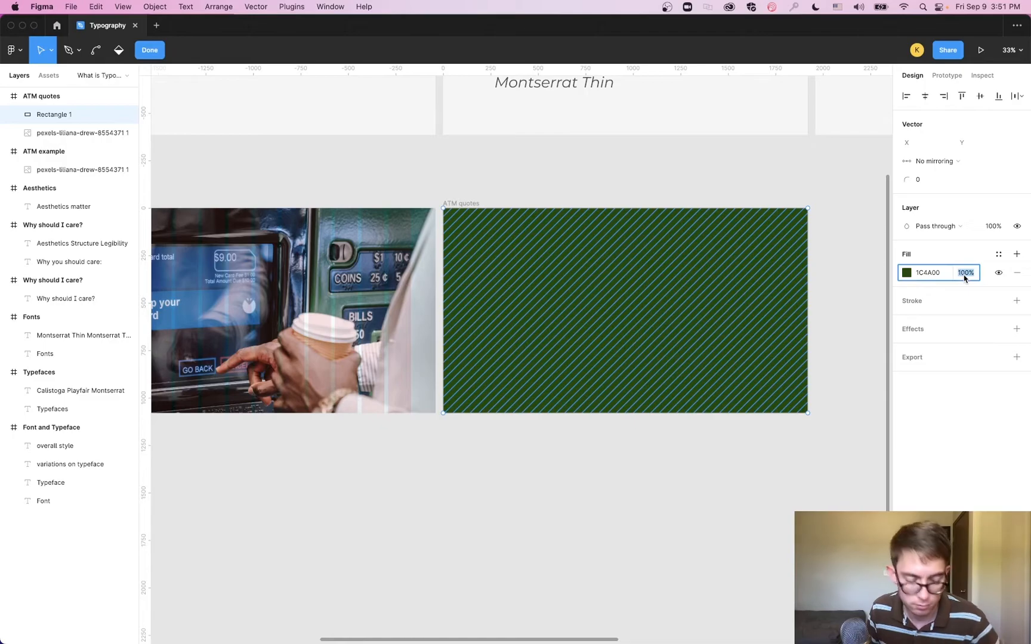
pyautogui.write('30')
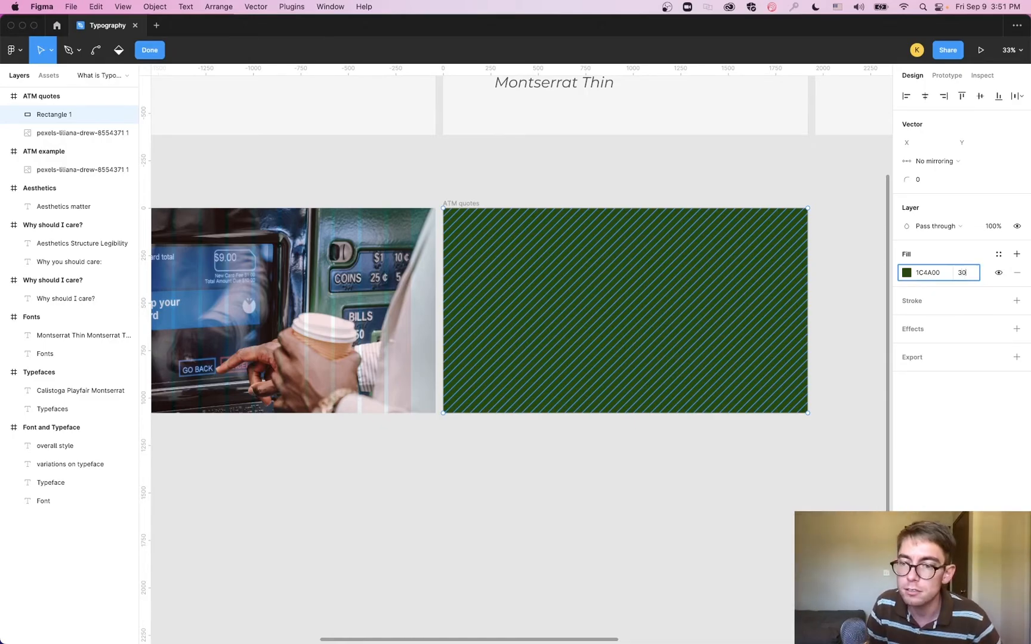
pyautogui.press('Return')
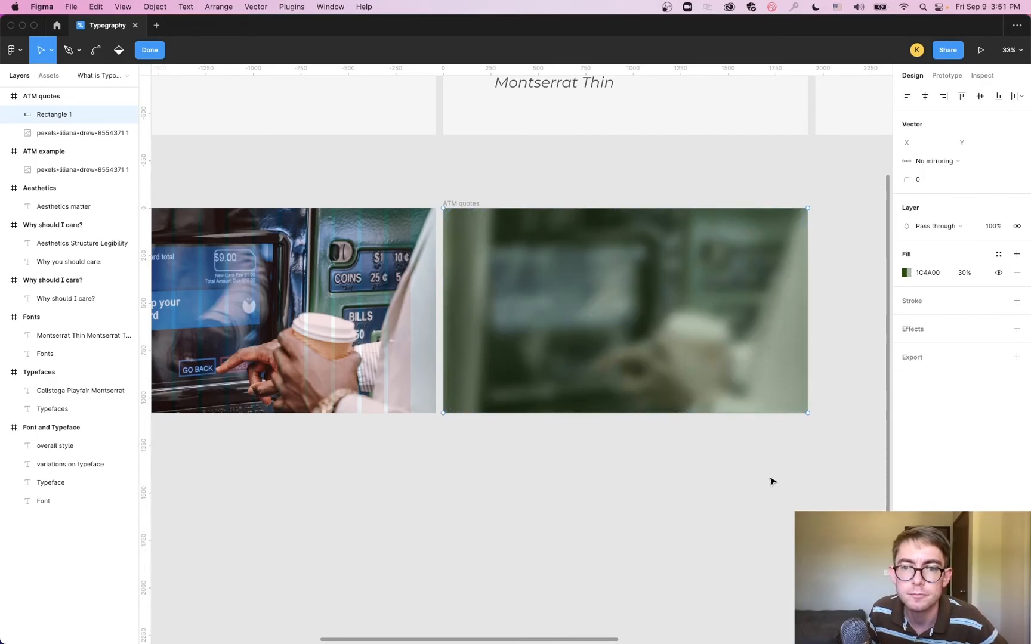
# Try 90% fill opacity on the green rectangle over the ATM photo, and settle on 60%.
pyautogui.click(87, 131)
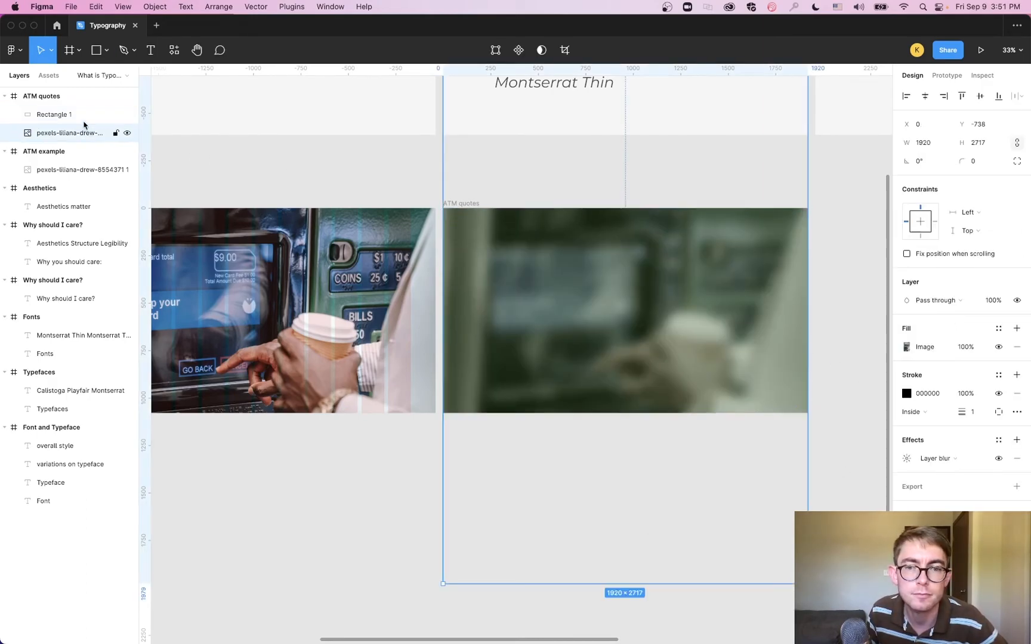
pyautogui.click(82, 122)
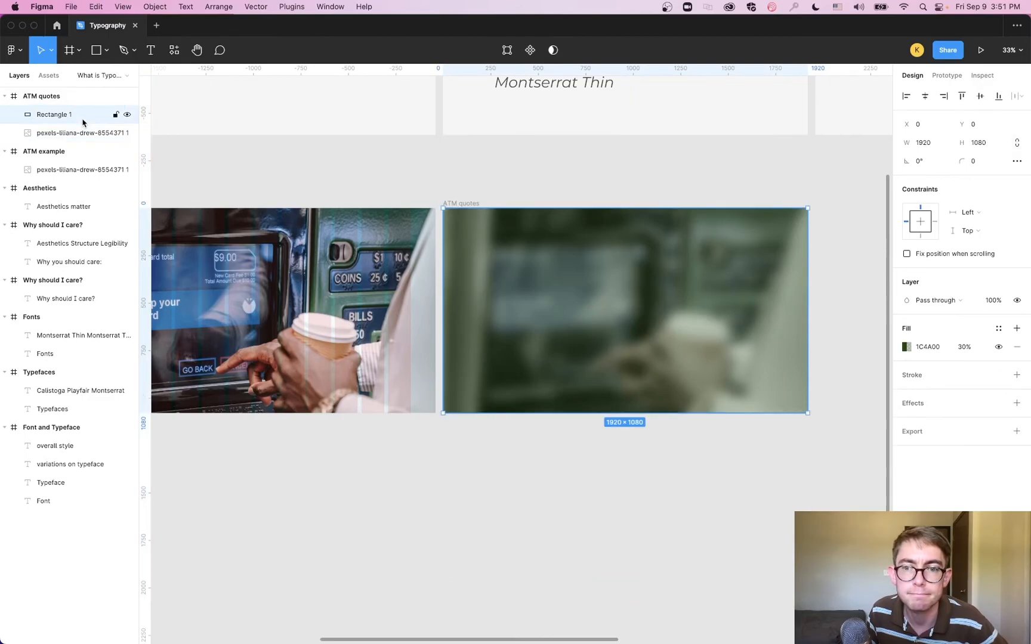
pyautogui.click(971, 349)
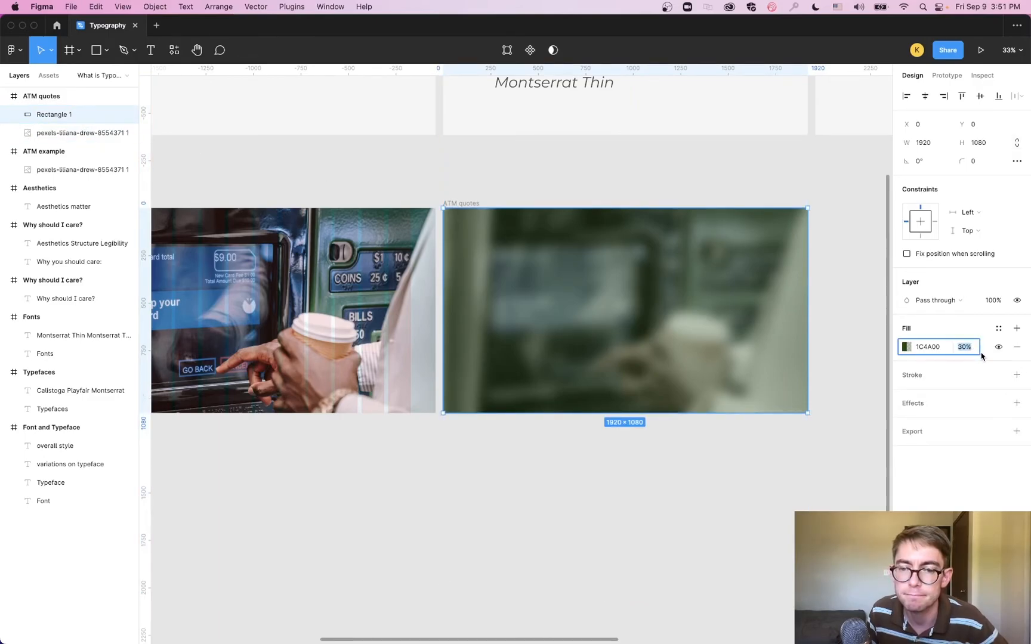
pyautogui.write('9')
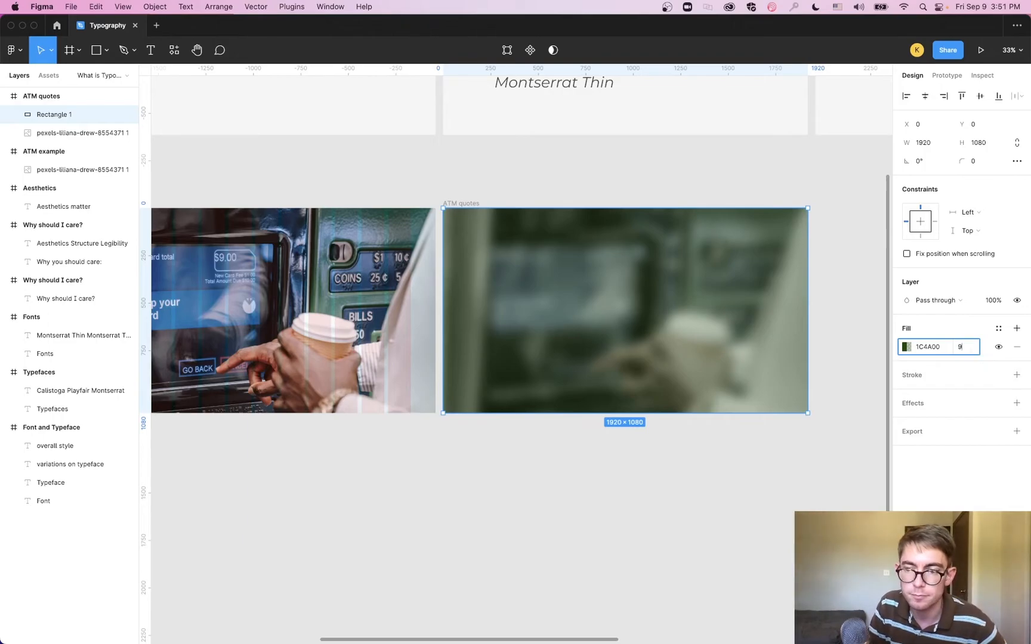
pyautogui.write('0')
pyautogui.press('Return')
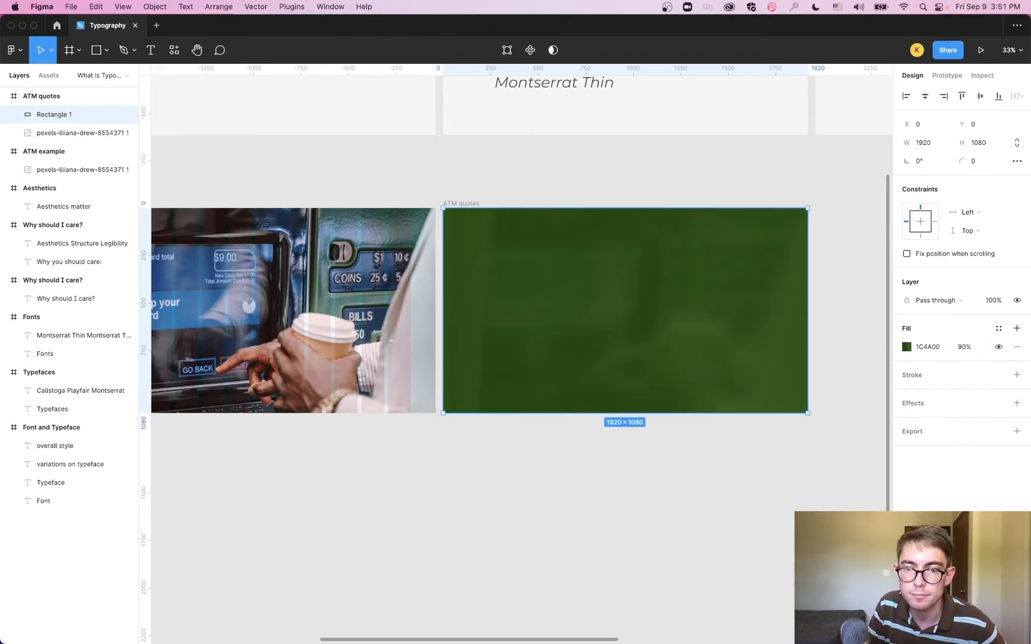
pyautogui.click(966, 348)
pyautogui.write('60')
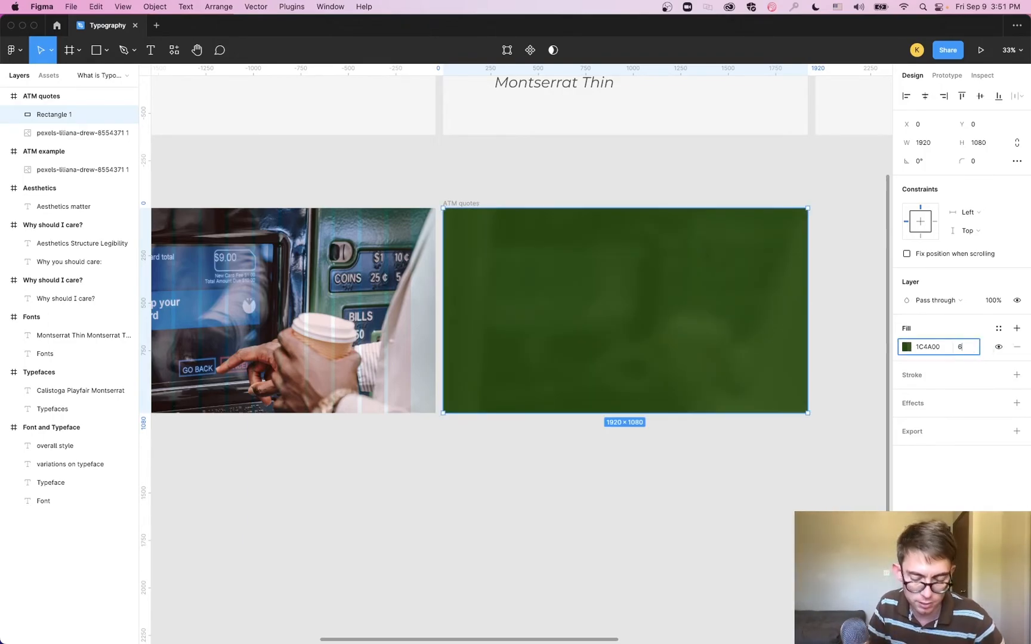
pyautogui.press('Return')
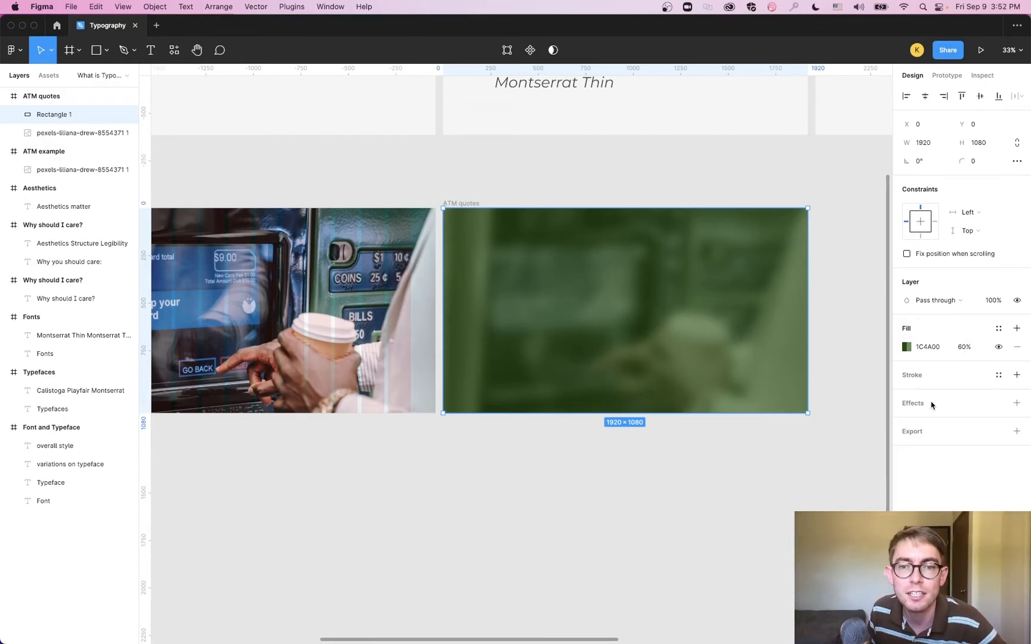
pyautogui.moveTo(534, 442); pyautogui.dragTo(568, 405)
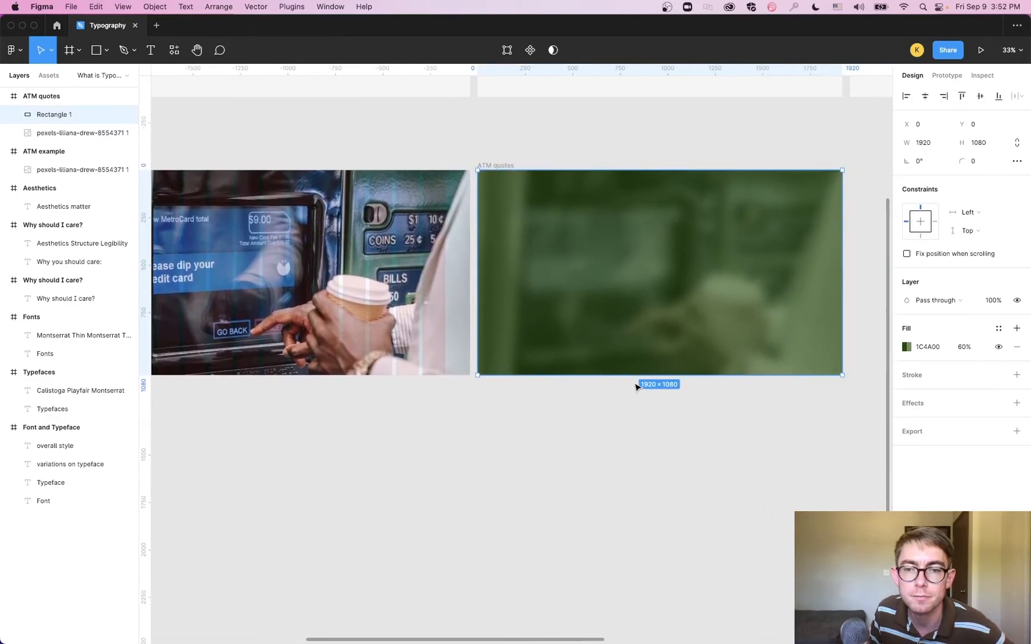
# Darken the blurred background photo in the ATM quotes frame by lowering its image exposure.
pyautogui.click(108, 132)
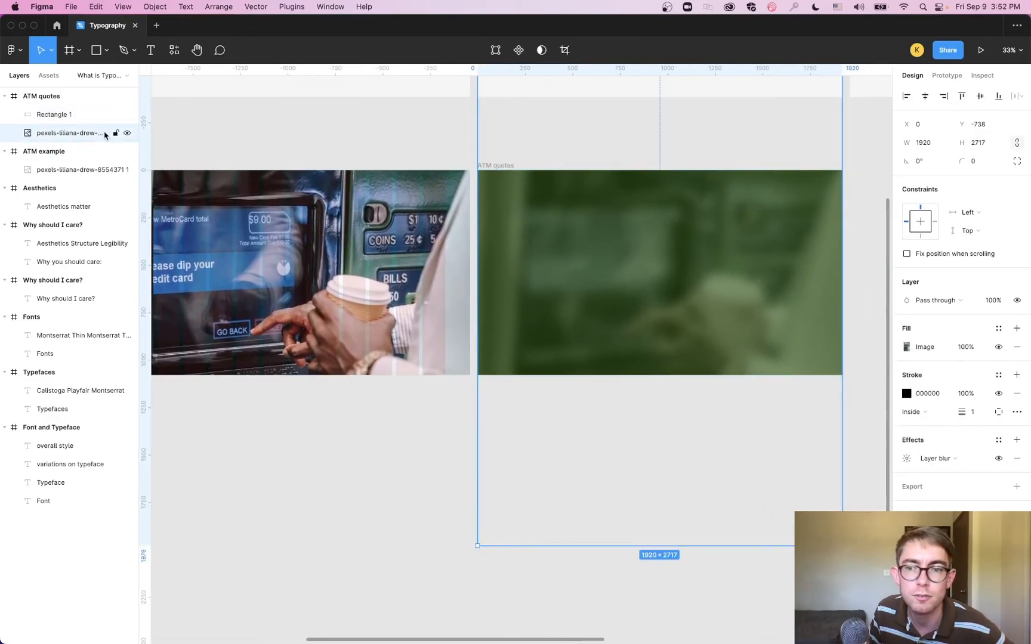
pyautogui.click(909, 349)
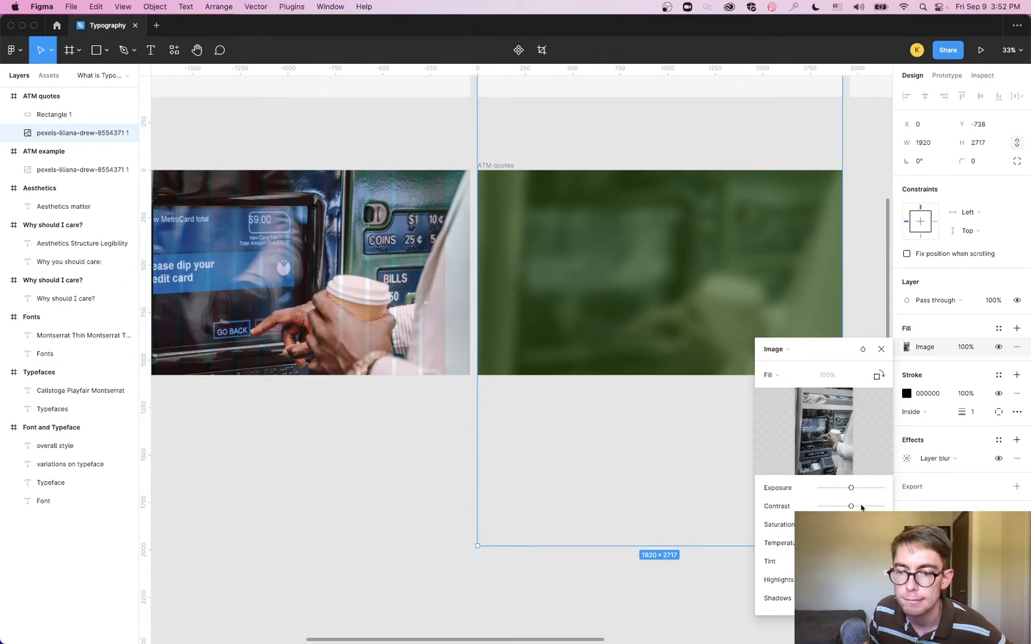
pyautogui.moveTo(851, 488)
pyautogui.mouseDown()
pyautogui.moveTo(830, 492)
pyautogui.moveTo(838, 496)
pyautogui.mouseUp()
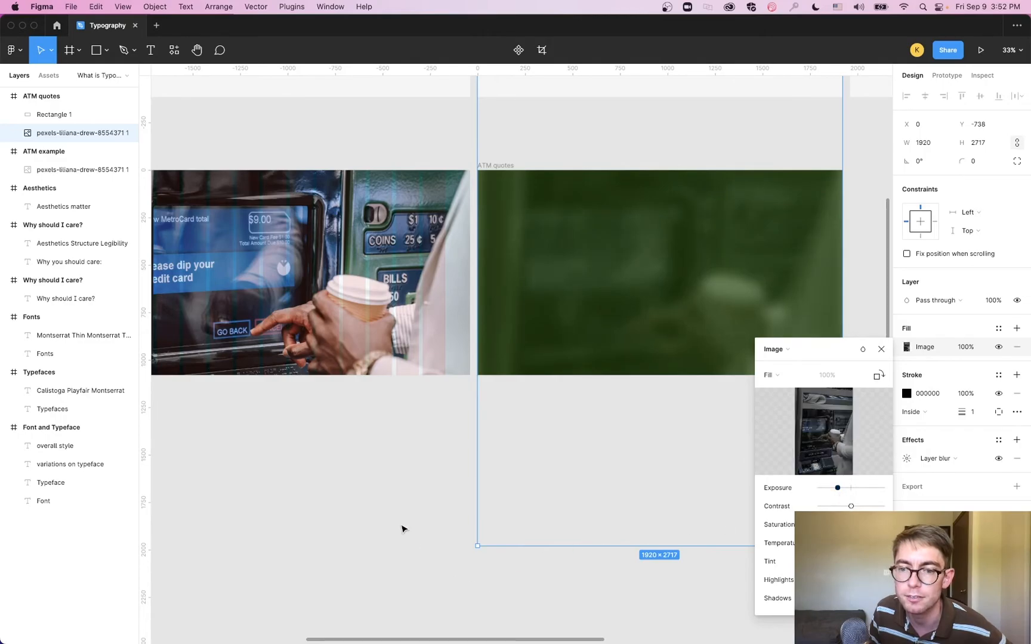
pyautogui.click(881, 349)
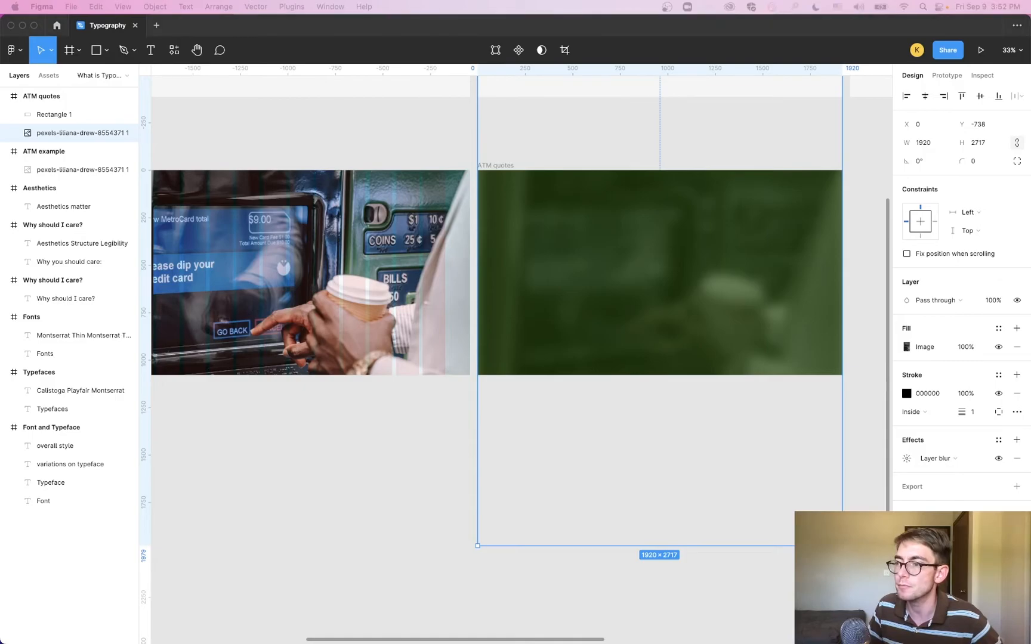
# Add a text box about 1454 × 555 over the ATM quotes frame and paste the two copied interface aesthetics quotes into it.
pyautogui.click(411, 175)
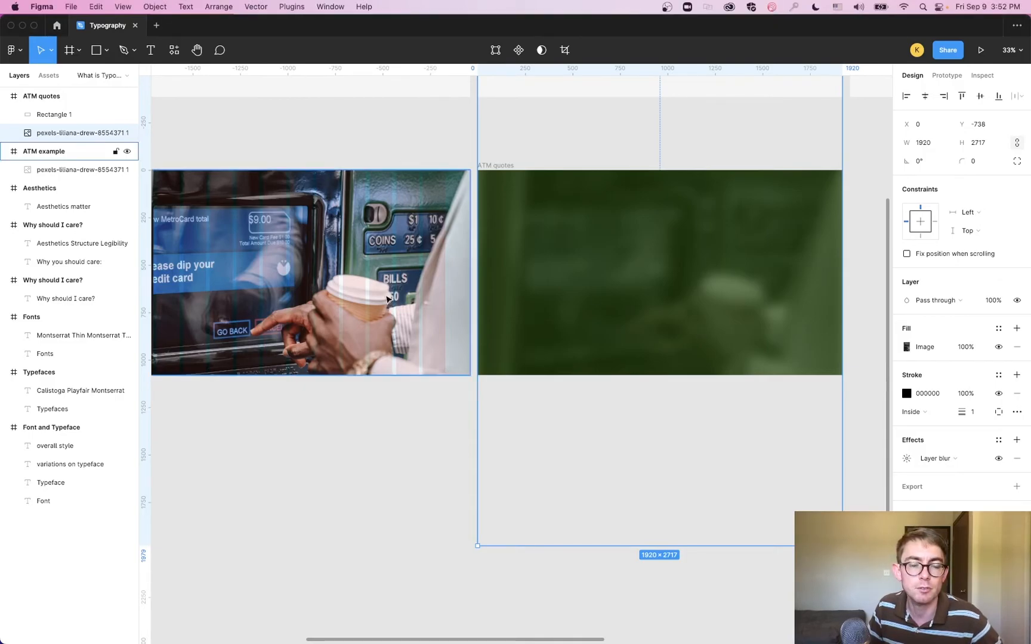
pyautogui.hscroll(-10, 566, 460)
pyautogui.hscroll(7, 544, 463)
pyautogui.hscroll(-4, 461, 452)
pyautogui.moveTo(552, 436); pyautogui.dragTo(149, 450)
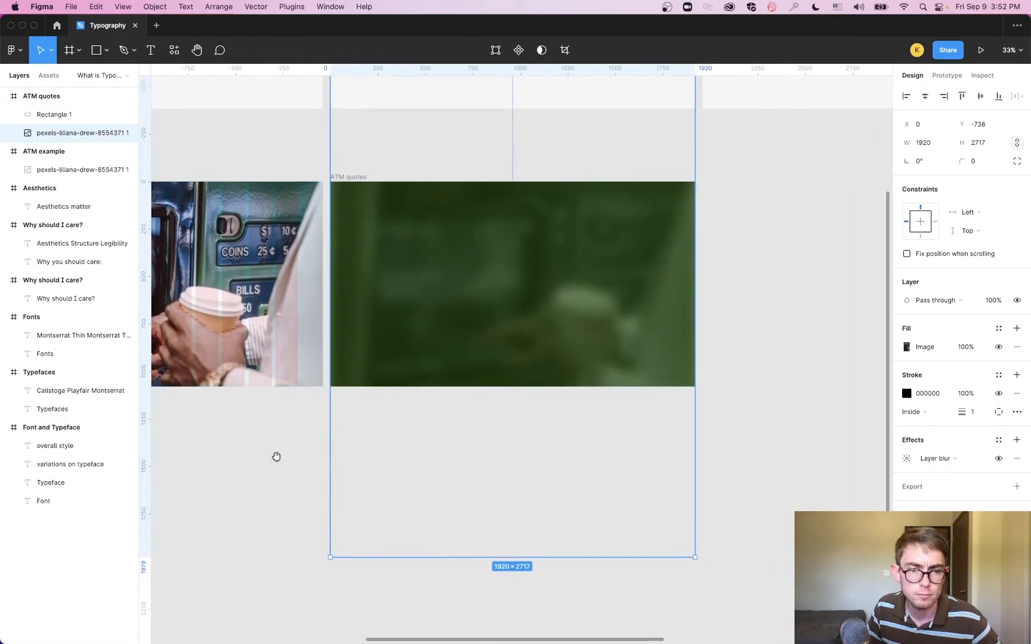
pyautogui.hscroll(-2, 280, 462)
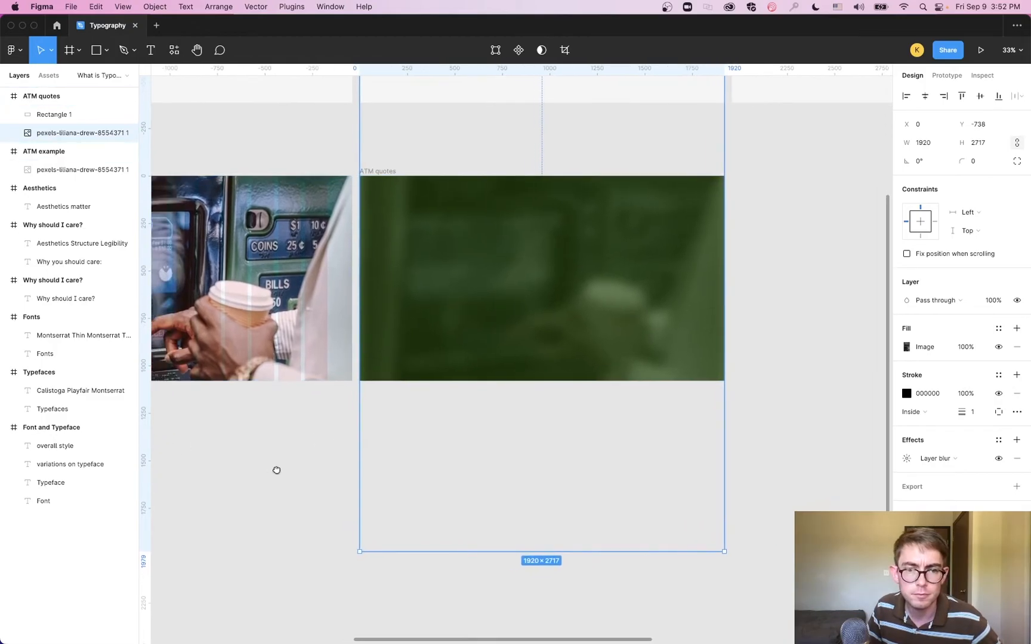
pyautogui.click(786, 285)
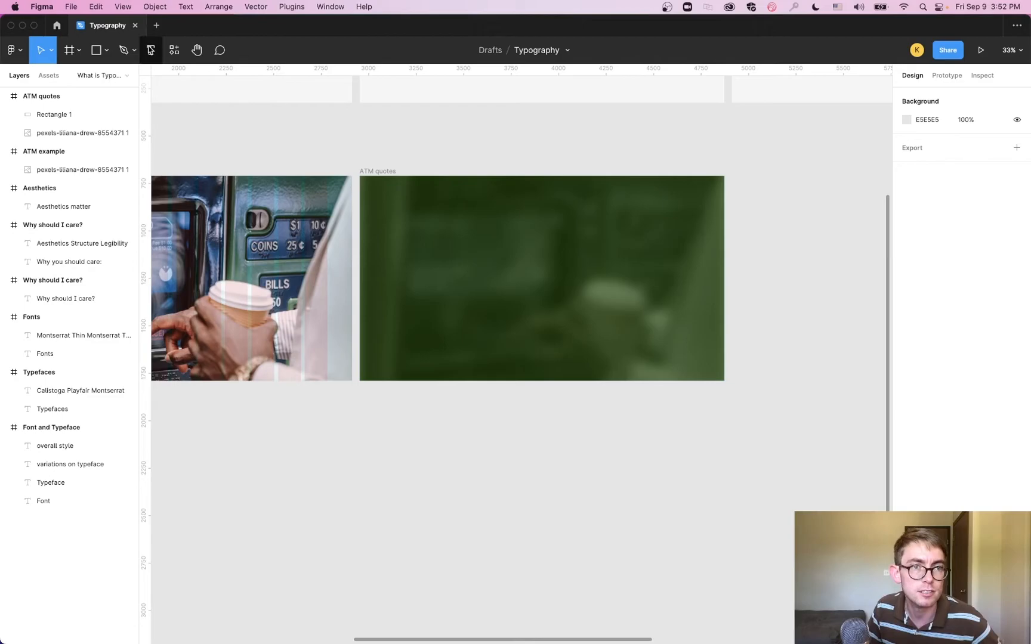
pyautogui.press('t')
pyautogui.moveTo(410, 222); pyautogui.dragTo(418, 222)
pyautogui.moveTo(642, 283); pyautogui.dragTo(686, 328)
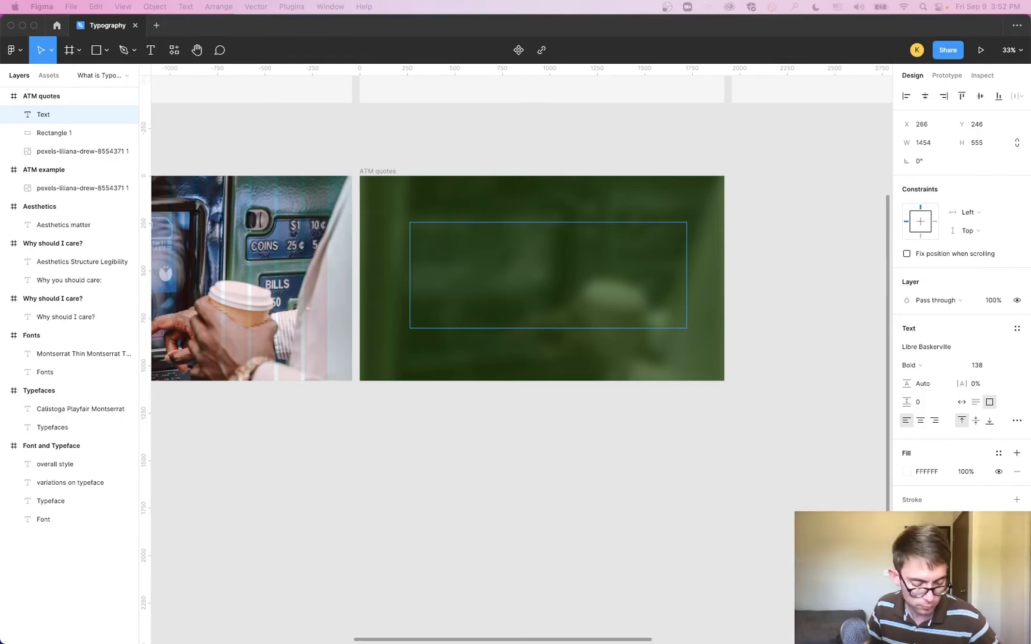
pyautogui.press('super+v')
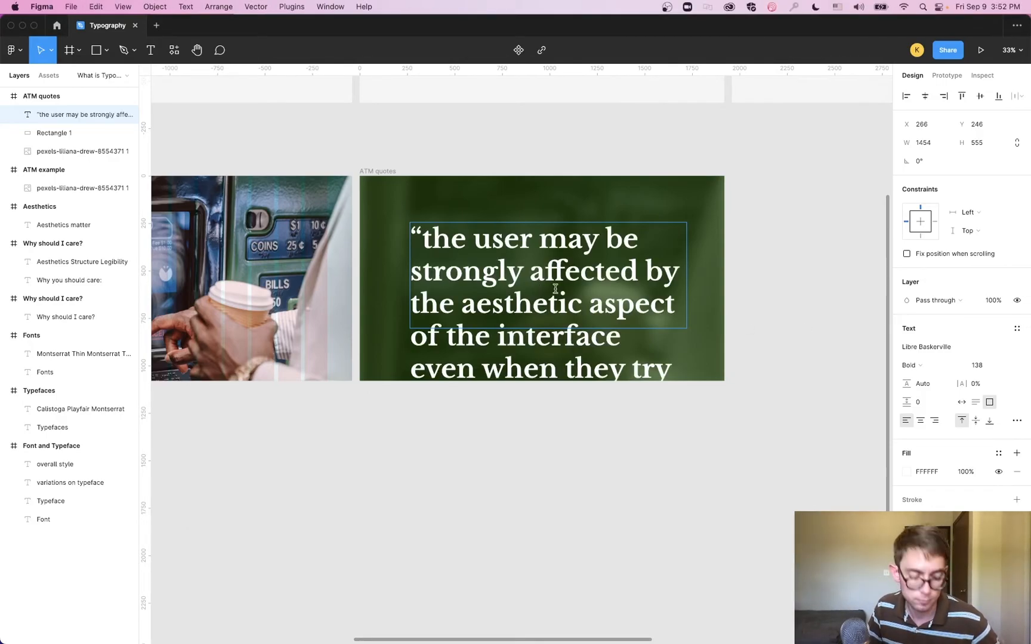
# Change the whole quotes text to the Montserrat typeface in Light weight.
pyautogui.press('super+a')
pyautogui.click(952, 348)
pyautogui.write('Monte')
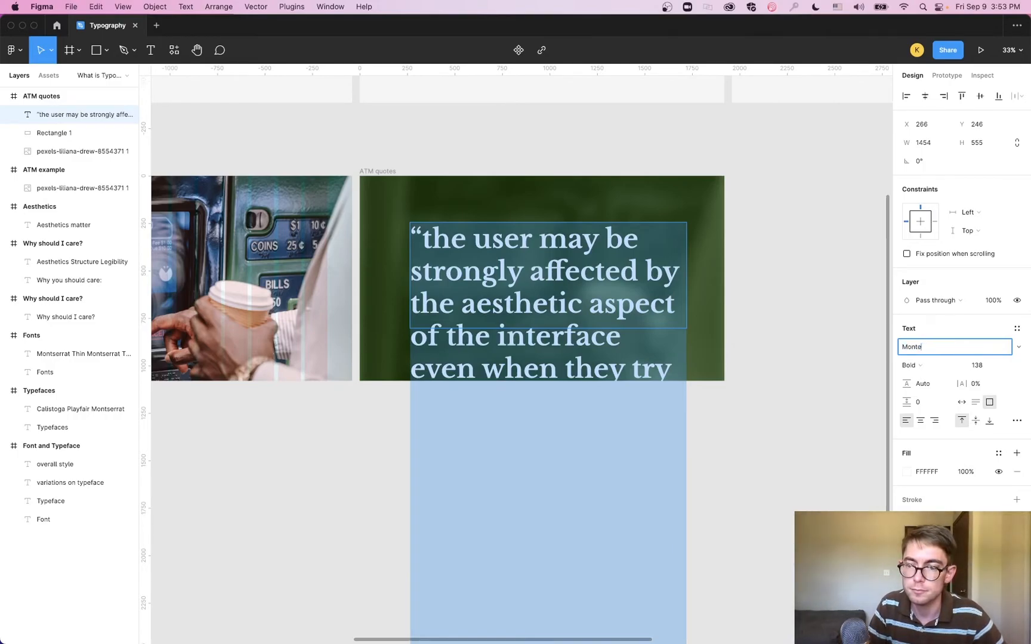
pyautogui.press('BackSpace')
pyautogui.write('serrat')
pyautogui.press('Return')
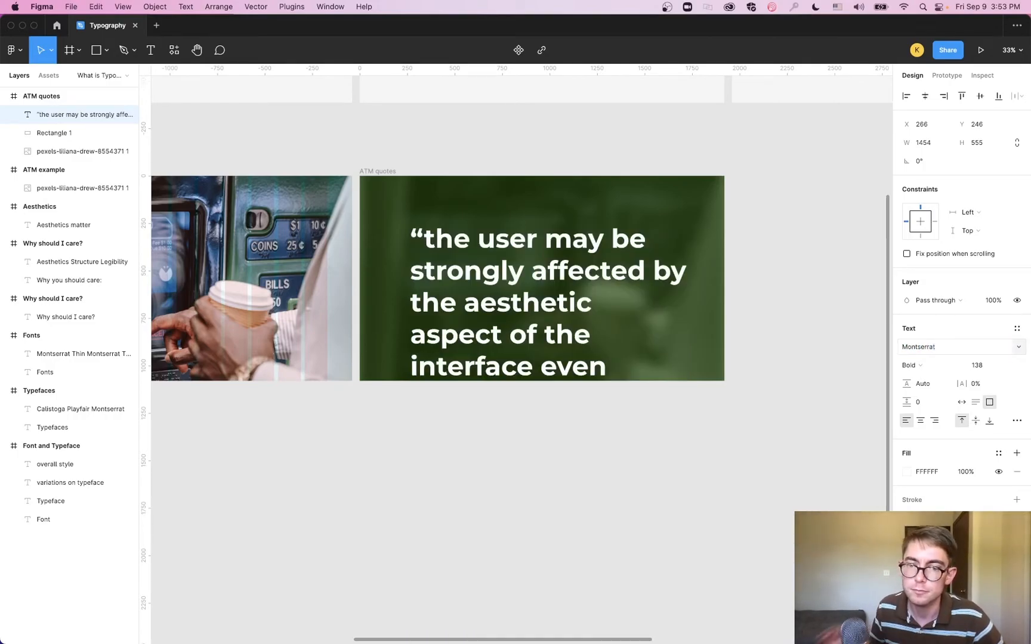
pyautogui.click(945, 361)
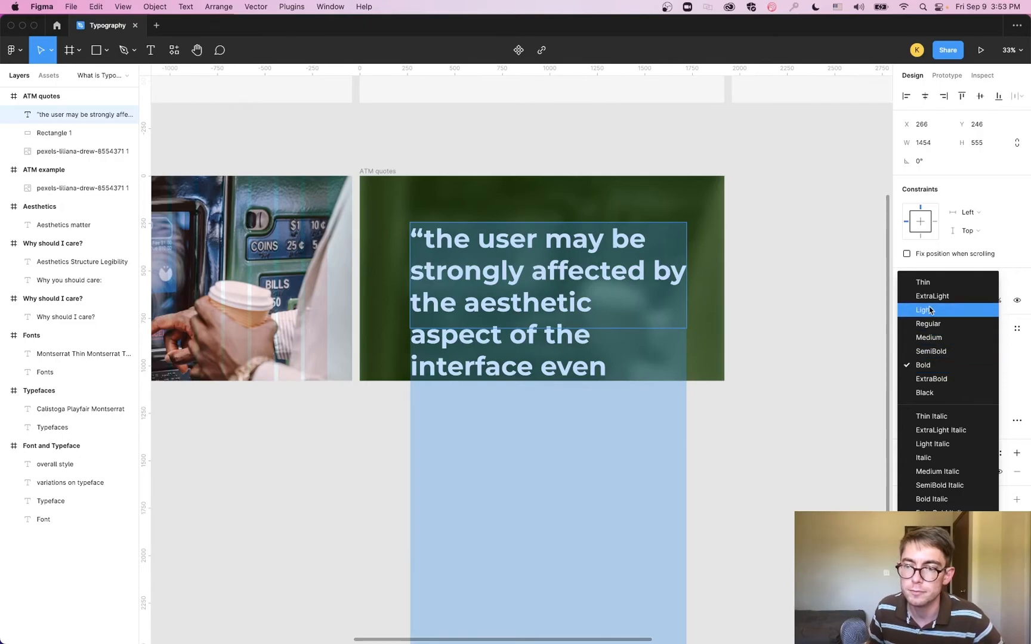
pyautogui.click(930, 309)
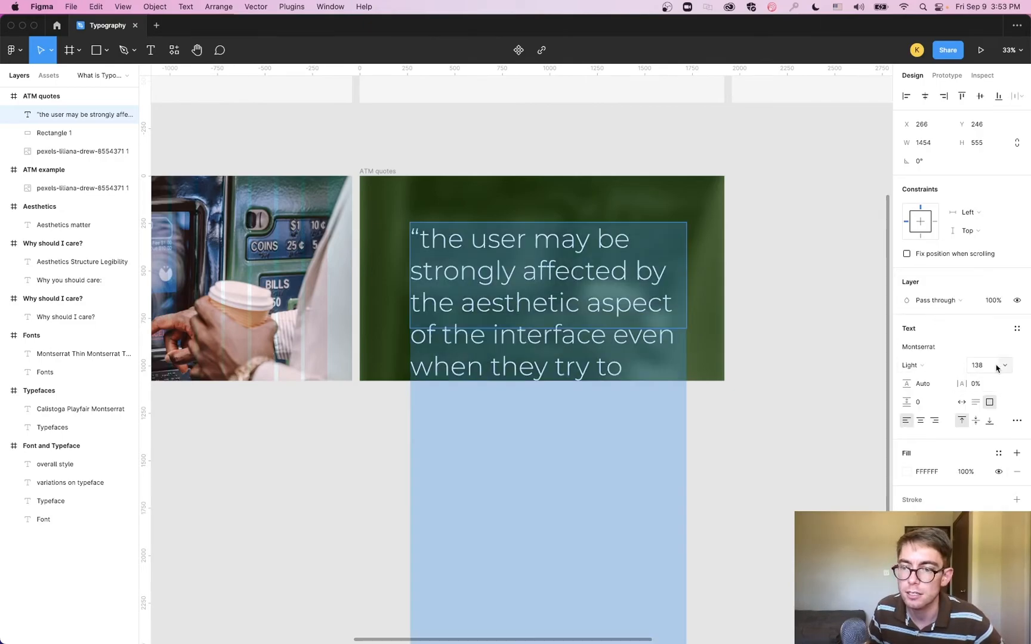
# Set the quotes text's font size to 64.
pyautogui.click(1002, 367)
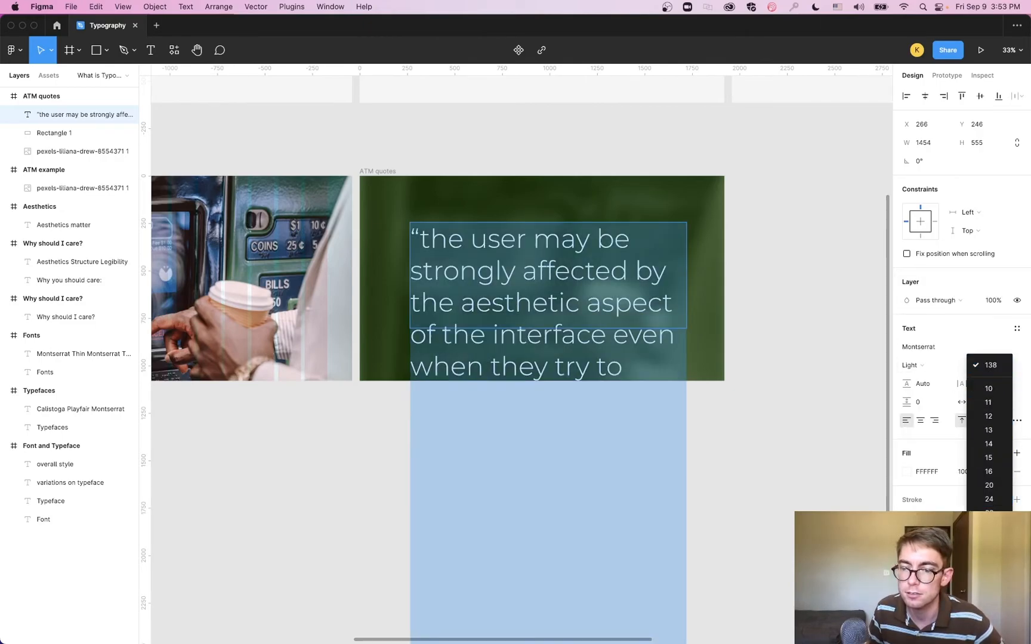
pyautogui.click(989, 568)
pyautogui.click(545, 274)
pyautogui.press('Return')
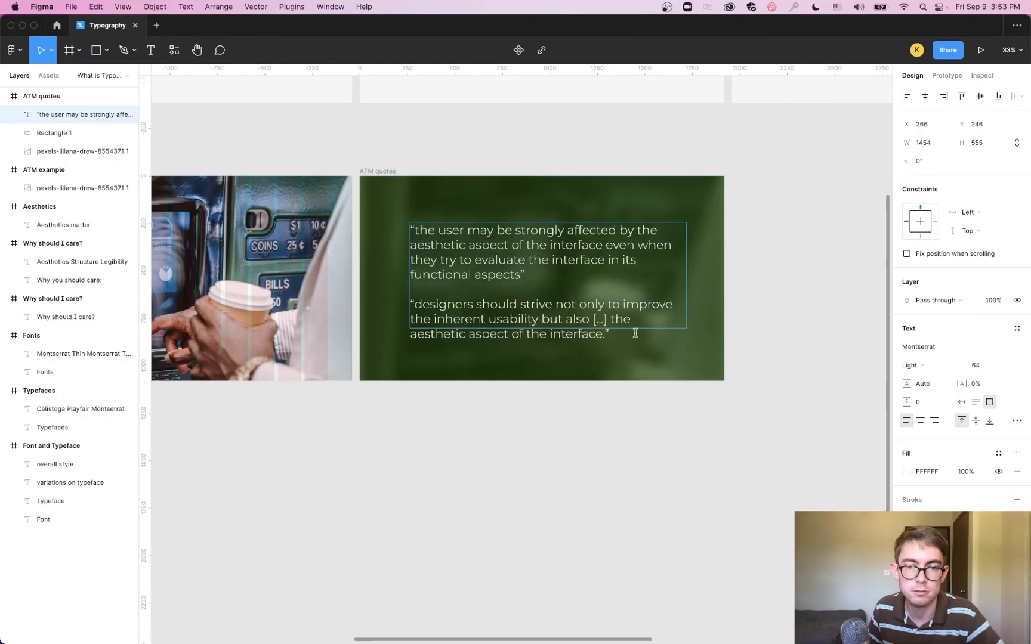
pyautogui.press('Escape')
pyautogui.click(792, 285)
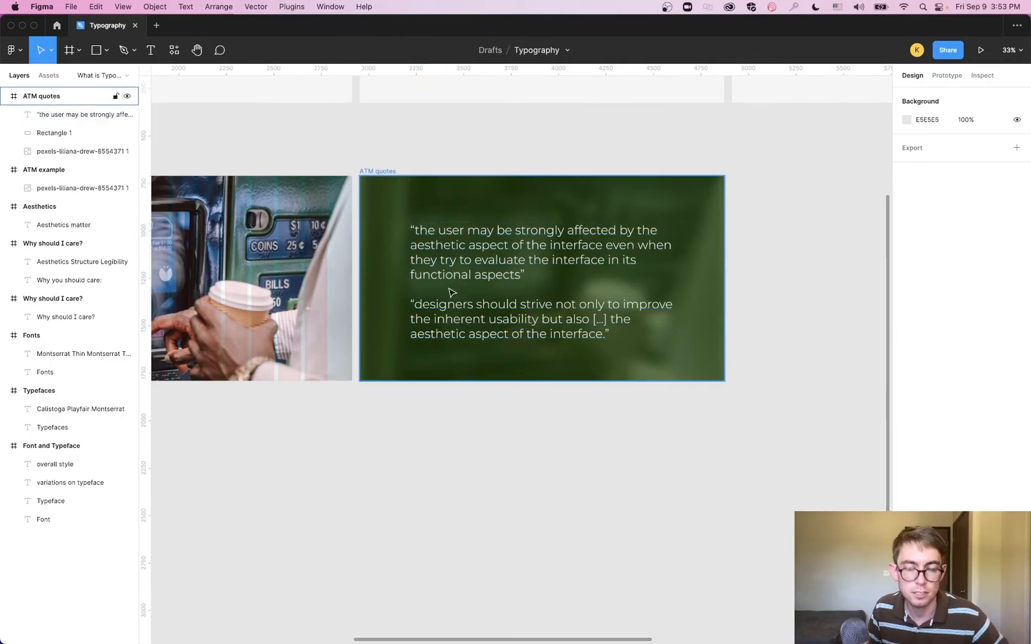
# Move the quotes text box up within the ATM quotes frame, to about X 255, Y 169.
pyautogui.scroll(5, 472, 300)
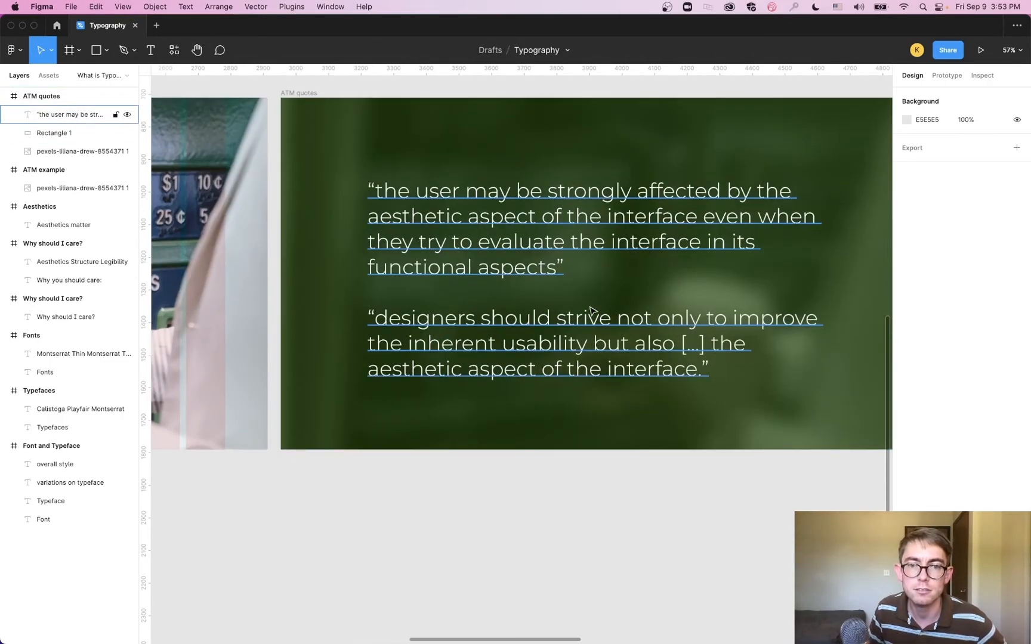
pyautogui.hscroll(3, 471, 301)
pyautogui.click(498, 306)
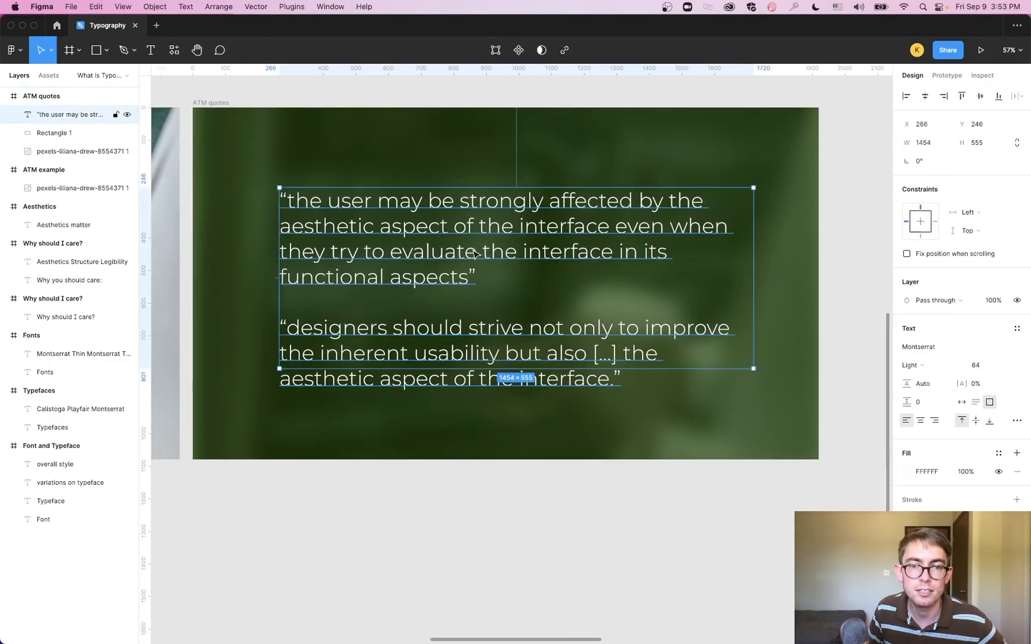
pyautogui.moveTo(497, 253); pyautogui.dragTo(493, 228)
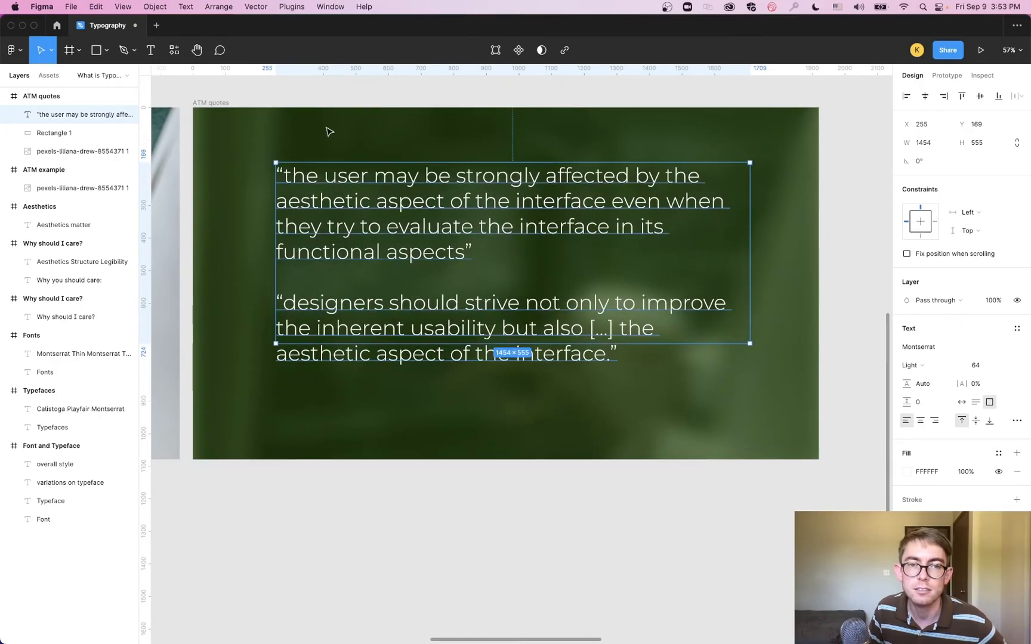
# Show the ATM quotes frame's 12-column layout grid and align the quotes text's left edge with a column at X 270.
pyautogui.click(225, 102)
pyautogui.click(998, 273)
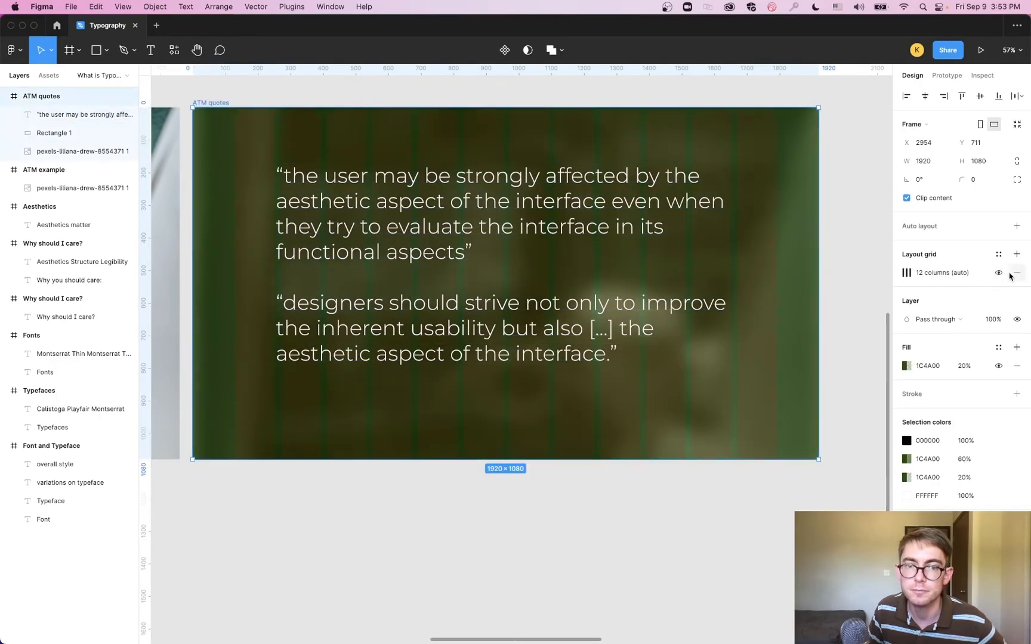
pyautogui.moveTo(436, 207); pyautogui.dragTo(409, 208)
pyautogui.press('super+z')
pyautogui.click(443, 207)
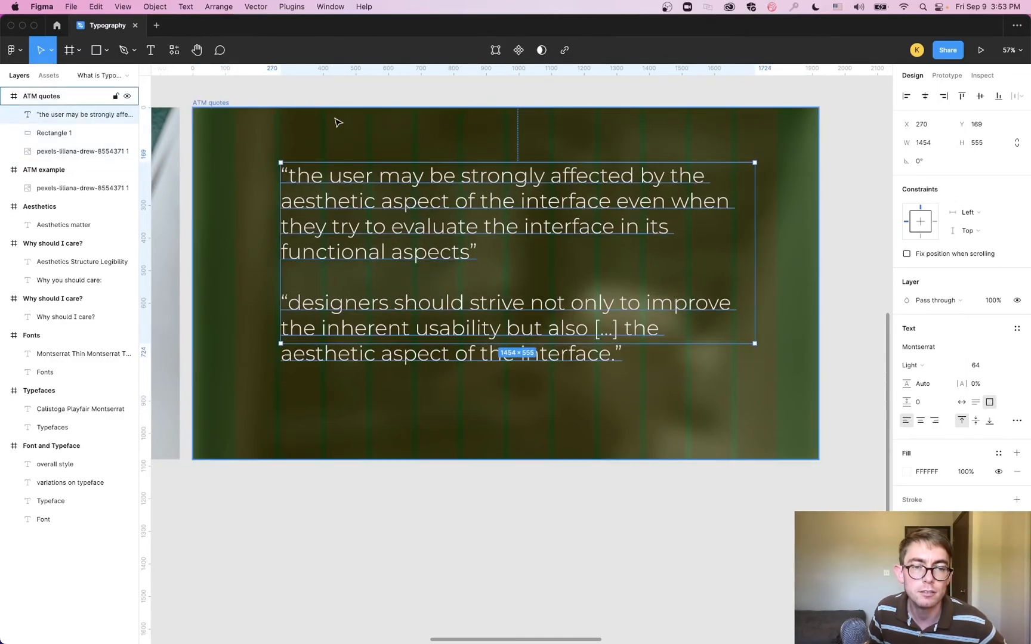
# Hide the 12-column layout grid on the ATM quotes frame, keeping the frame in place.
pyautogui.click(227, 102)
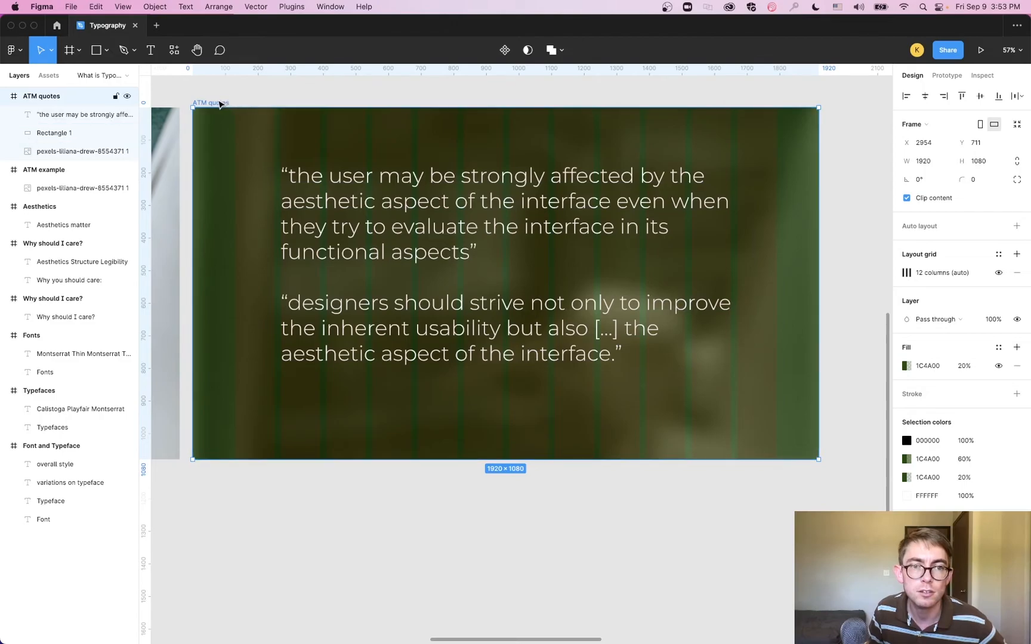
pyautogui.click(998, 273)
pyautogui.click(745, 518)
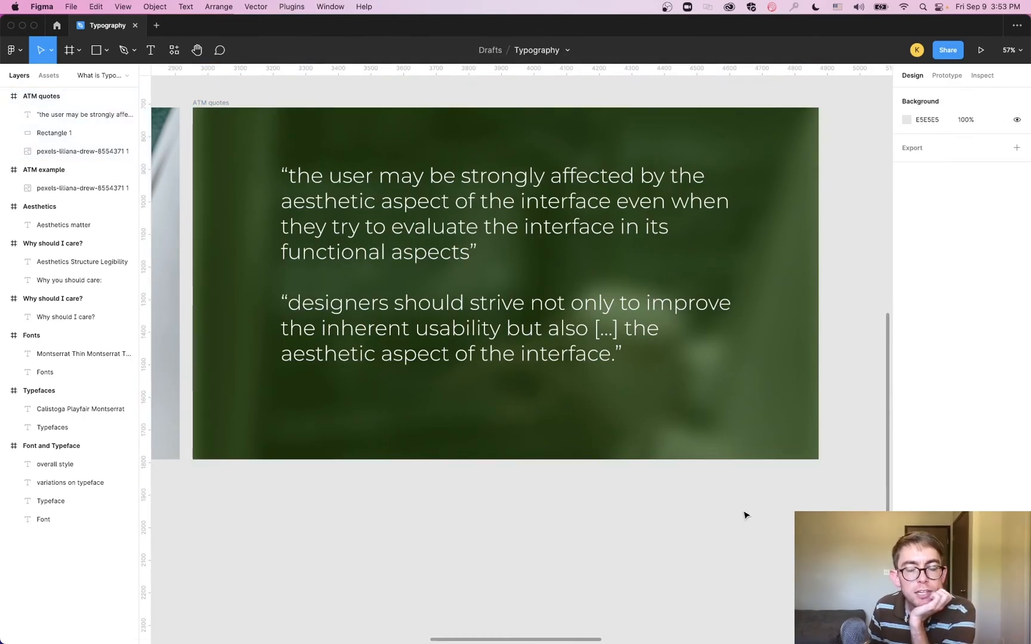
pyautogui.moveTo(628, 430); pyautogui.dragTo(617, 431)
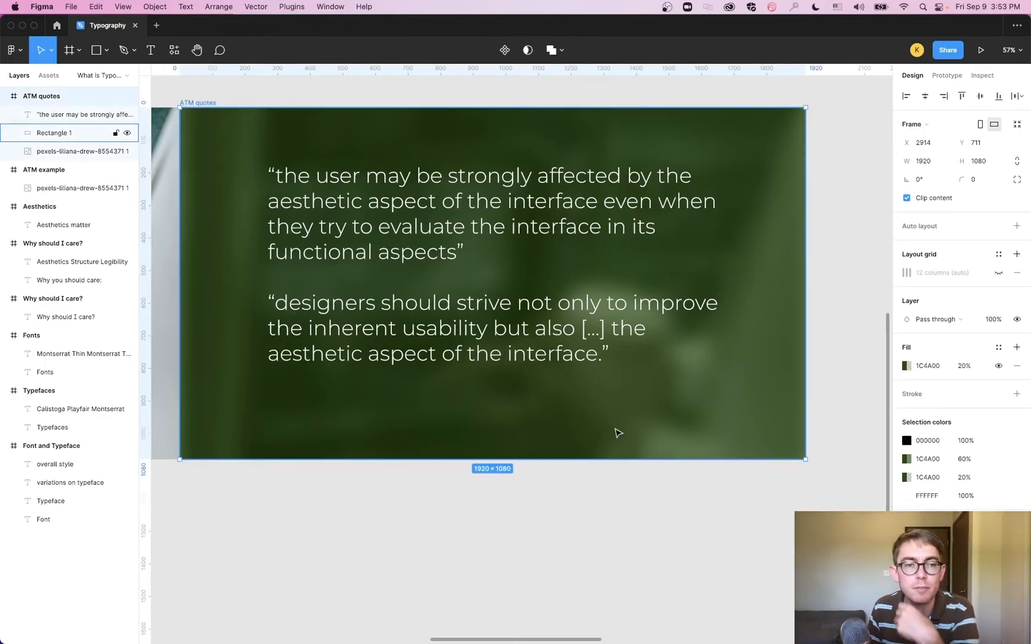
pyautogui.press('super+z')
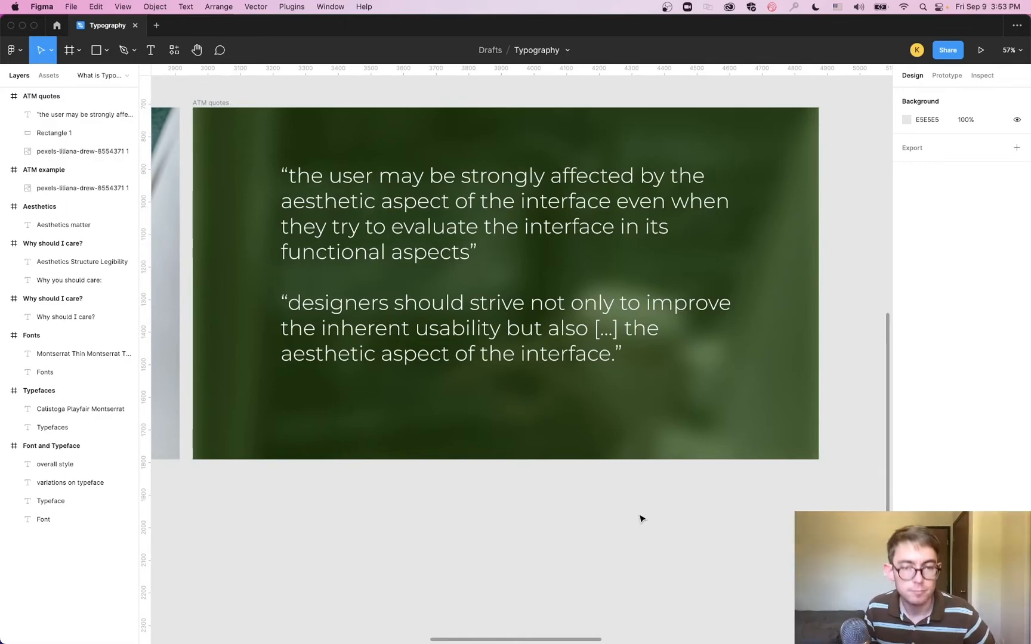
# Review both rows of typography frames, examining the ATM example and ATM quotes frames up close.
pyautogui.scroll(-5, 635, 523)
pyautogui.scroll(-3, 634, 527)
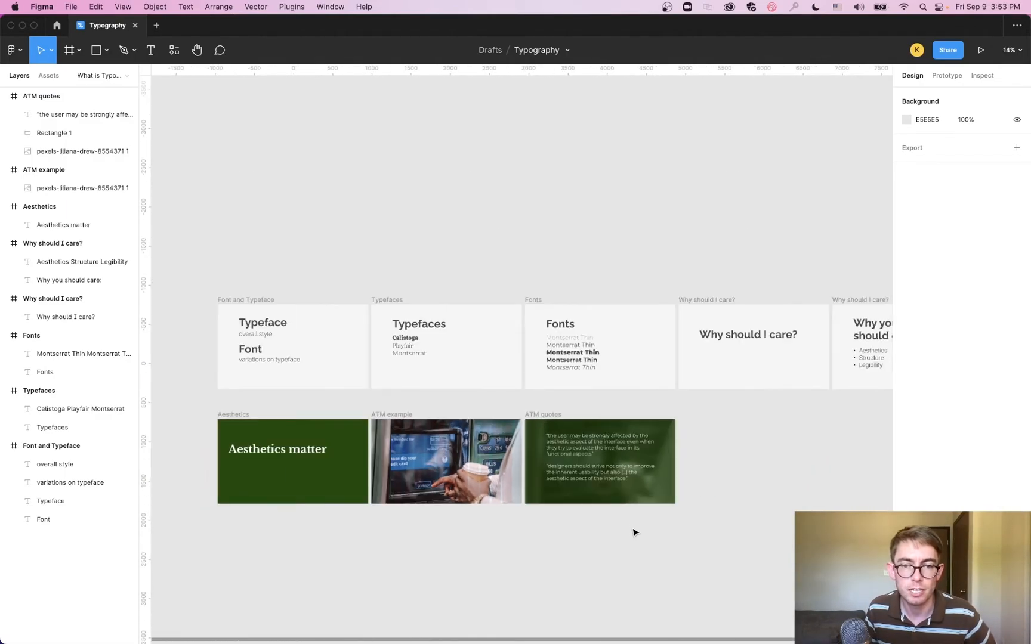
pyautogui.moveTo(674, 561); pyautogui.dragTo(586, 506)
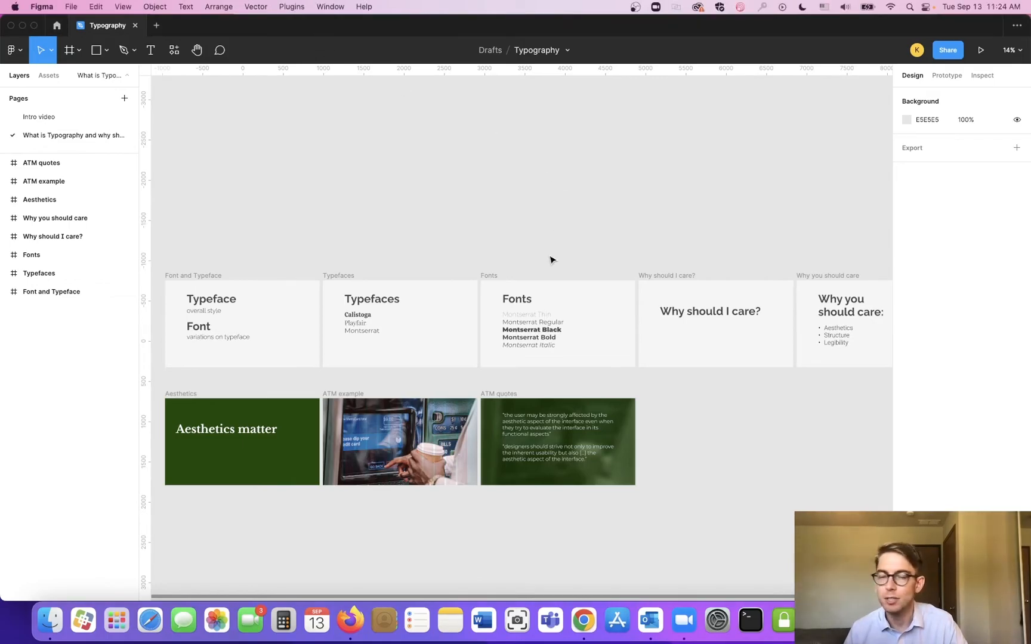
pyautogui.scroll(-2, 518, 251)
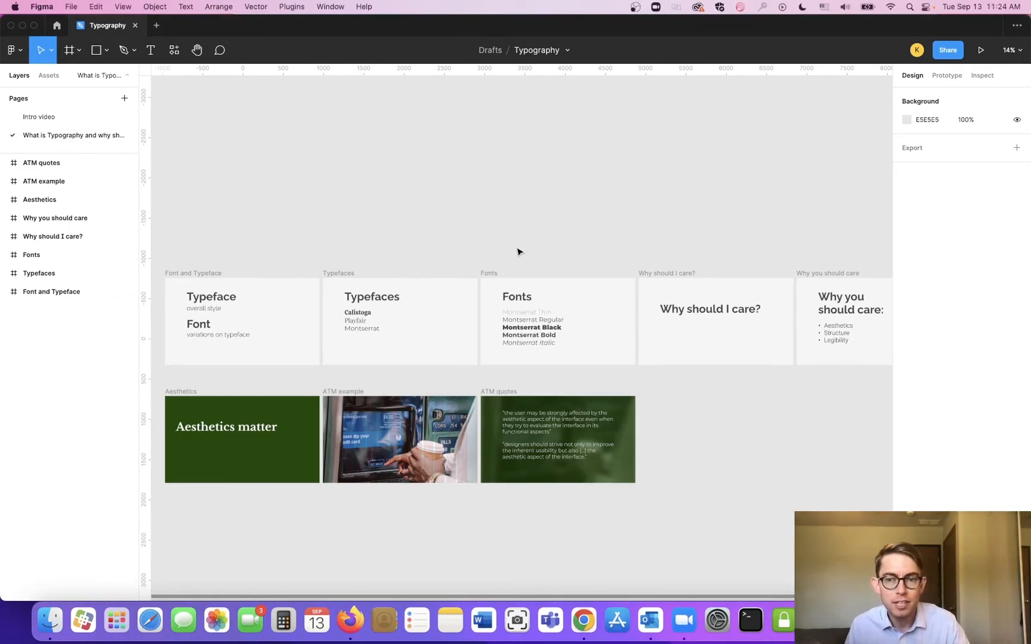
pyautogui.scroll(-5, 518, 251)
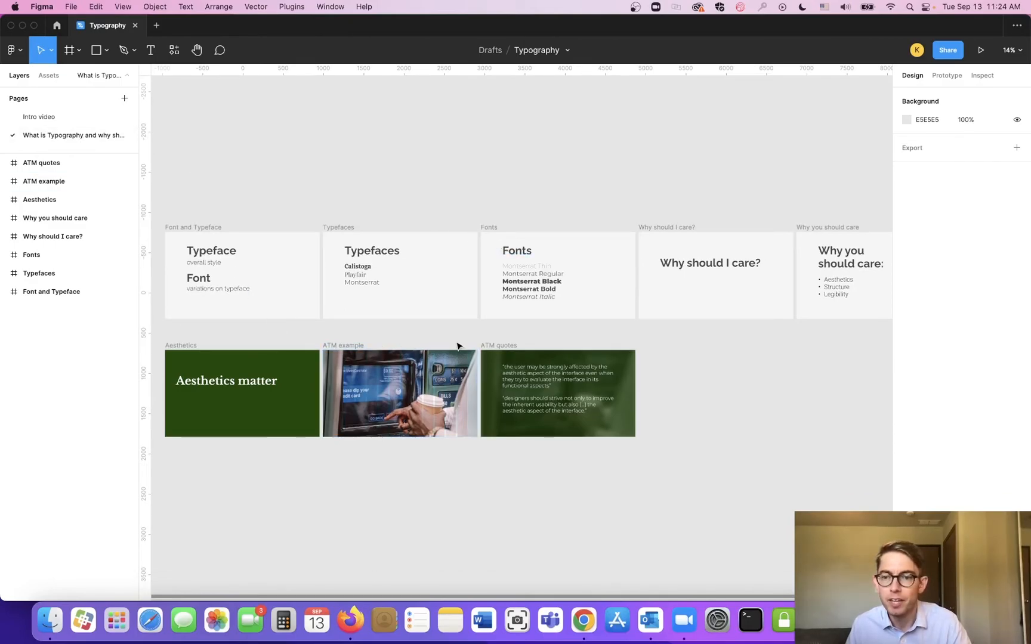
pyautogui.scroll(-1, 439, 364)
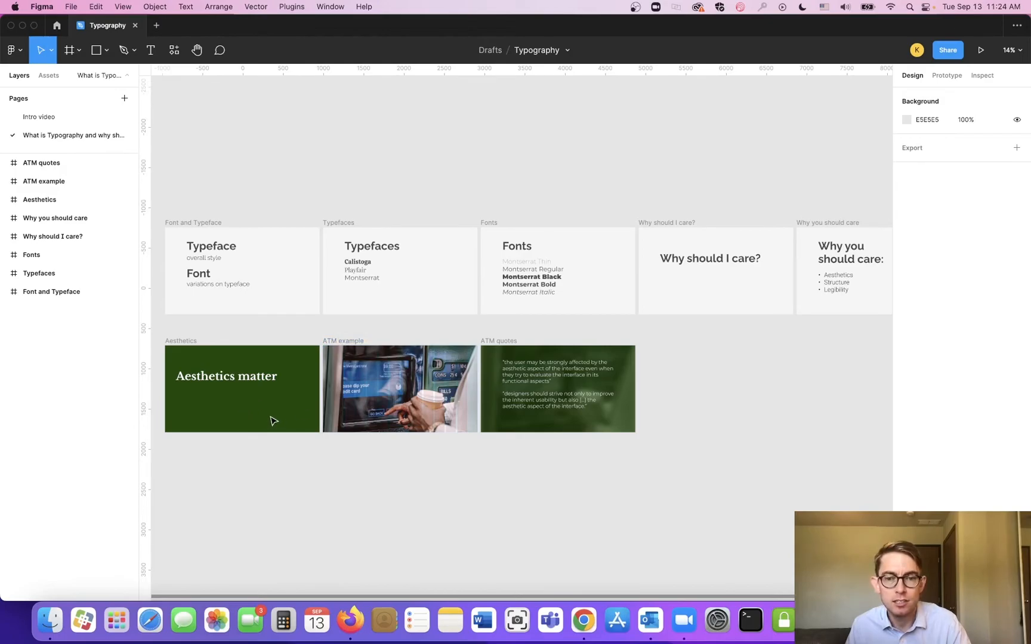
pyautogui.scroll(2, 499, 402)
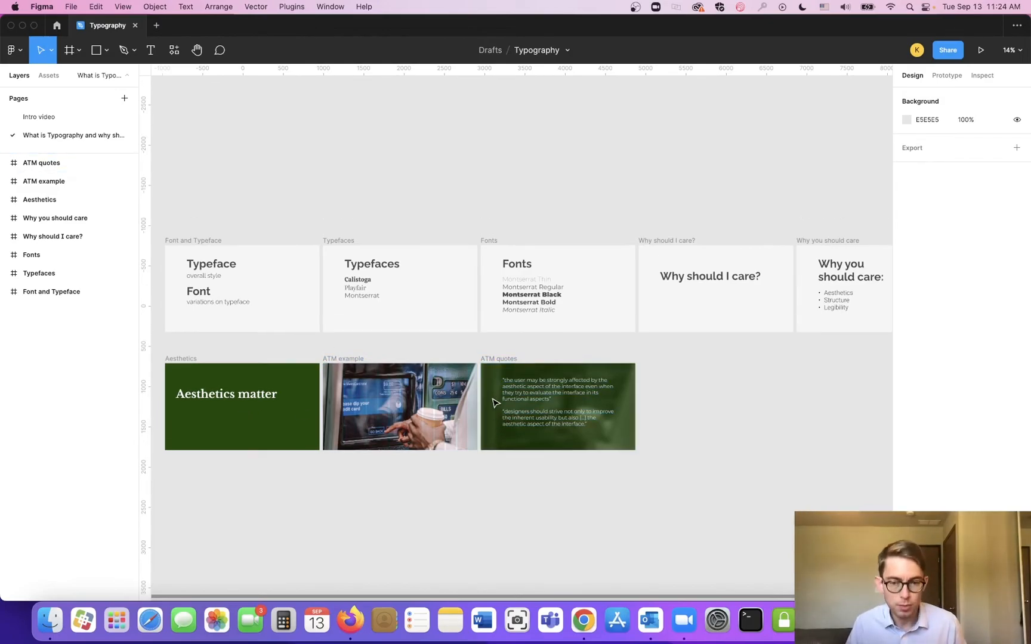
pyautogui.scroll(5, 495, 403)
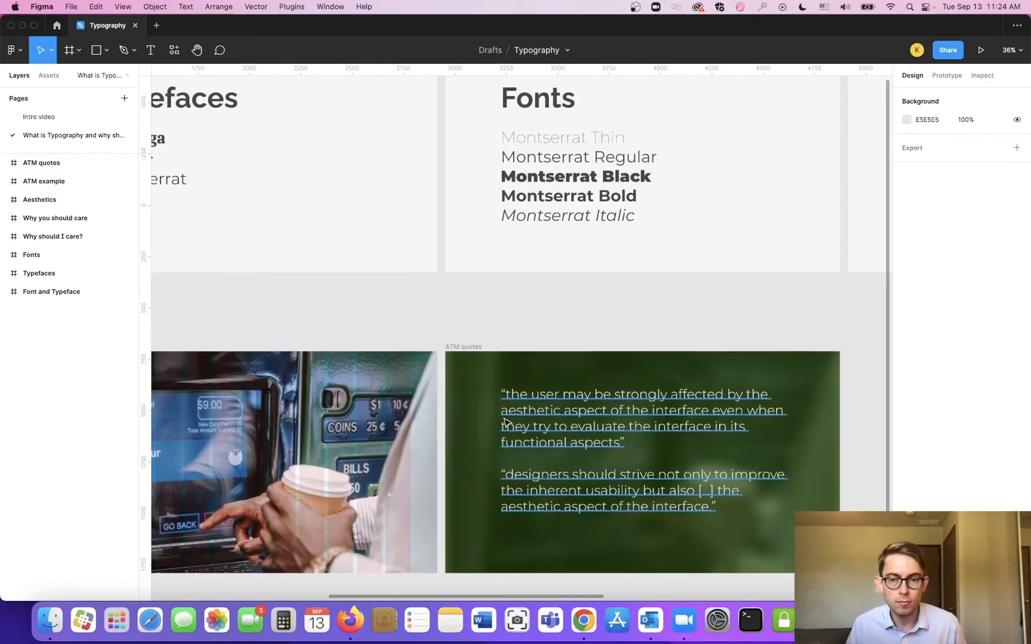
pyautogui.moveTo(465, 443); pyautogui.dragTo(843, 326)
pyautogui.moveTo(485, 371); pyautogui.dragTo(629, 368)
pyautogui.moveTo(692, 355); pyautogui.dragTo(336, 372)
pyautogui.moveTo(636, 376); pyautogui.dragTo(495, 386)
pyautogui.moveTo(407, 371); pyautogui.dragTo(495, 382)
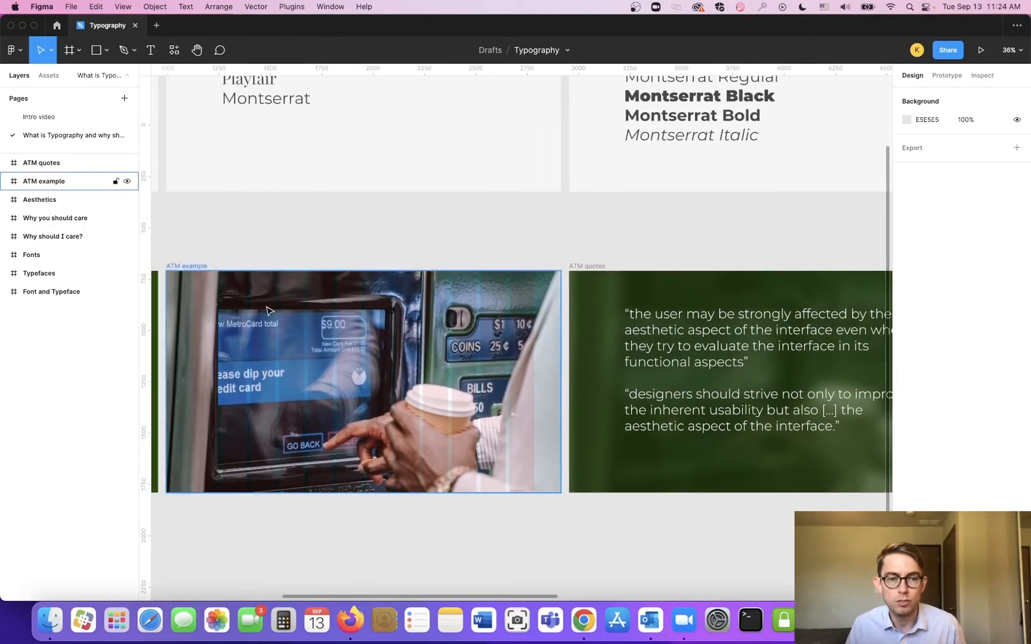
# Hide the 12-column layout grid on the ATM example frame.
pyautogui.click(201, 269)
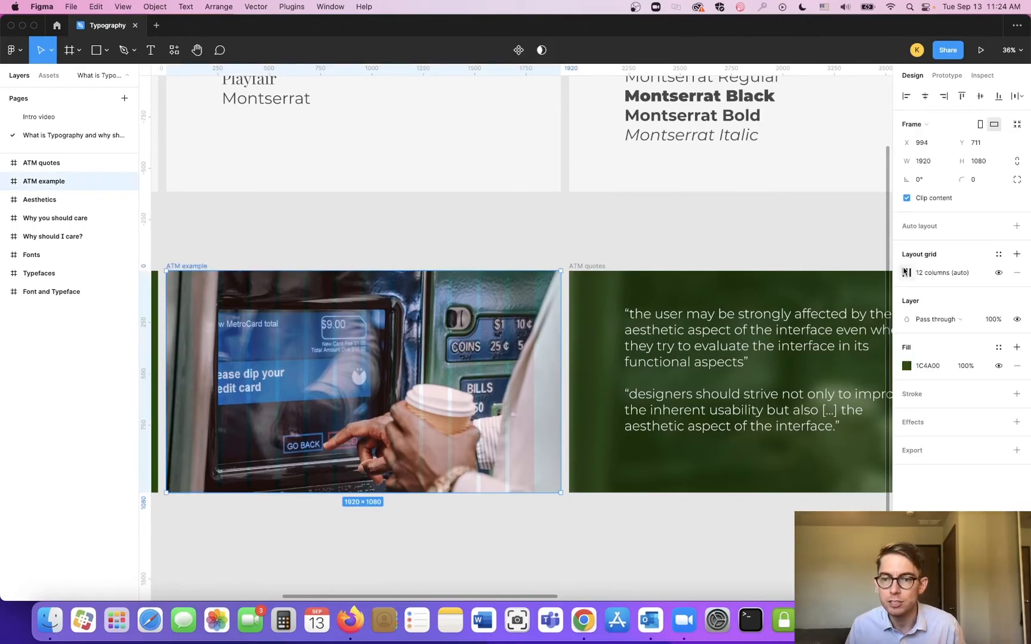
pyautogui.click(998, 273)
pyautogui.scroll(-3, 542, 389)
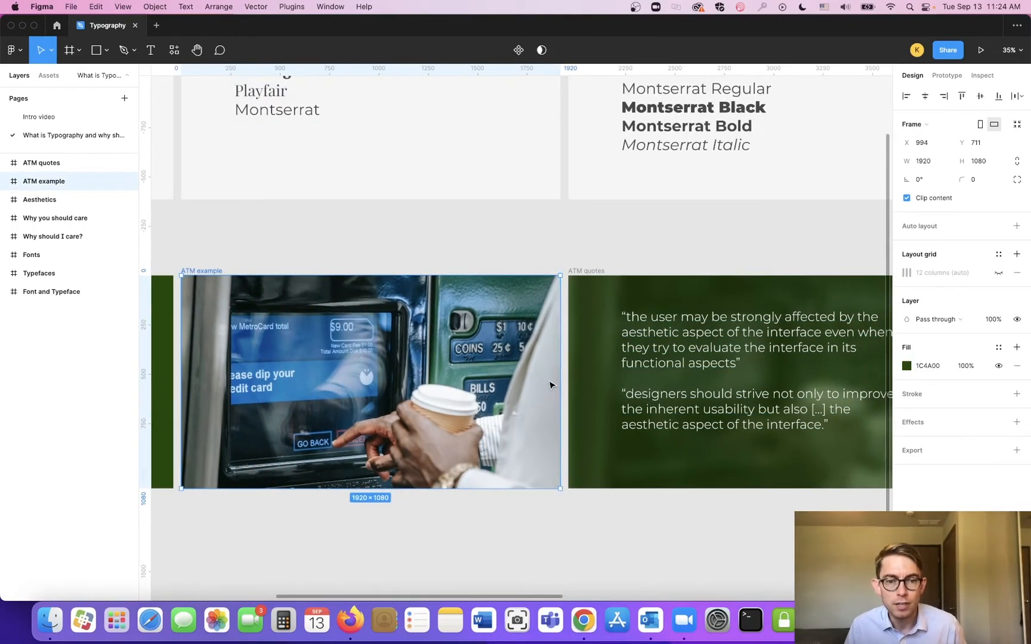
# Duplicate the Aesthetics frame and place the copy directly below the original, aligned with it and matching the row spacing.
pyautogui.scroll(3, 542, 389)
pyautogui.scroll(-3, 476, 404)
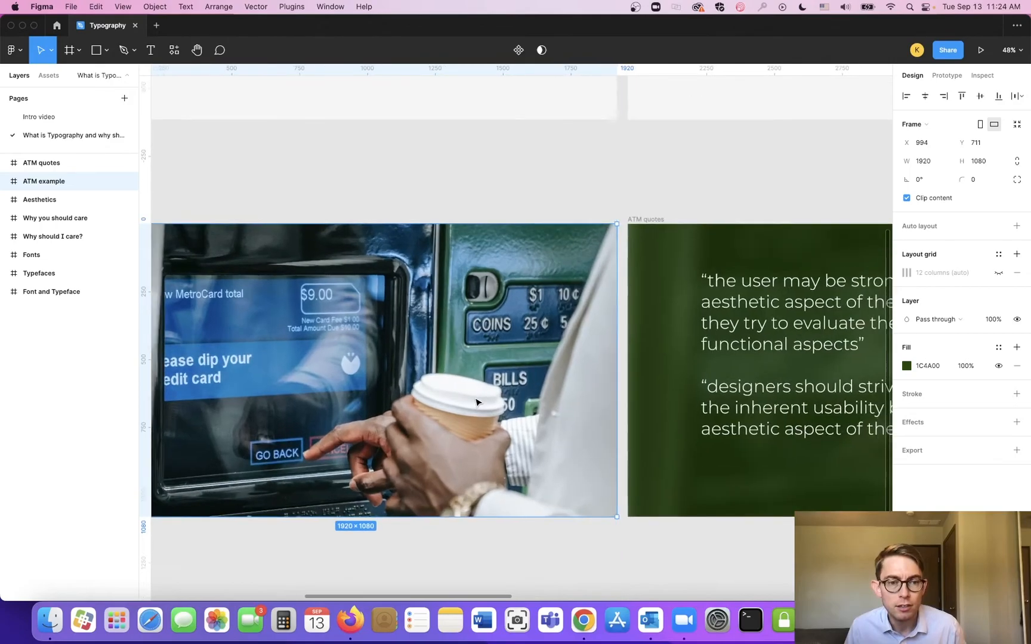
pyautogui.scroll(-3, 476, 404)
pyautogui.moveTo(413, 425); pyautogui.dragTo(526, 360)
pyautogui.click(327, 357)
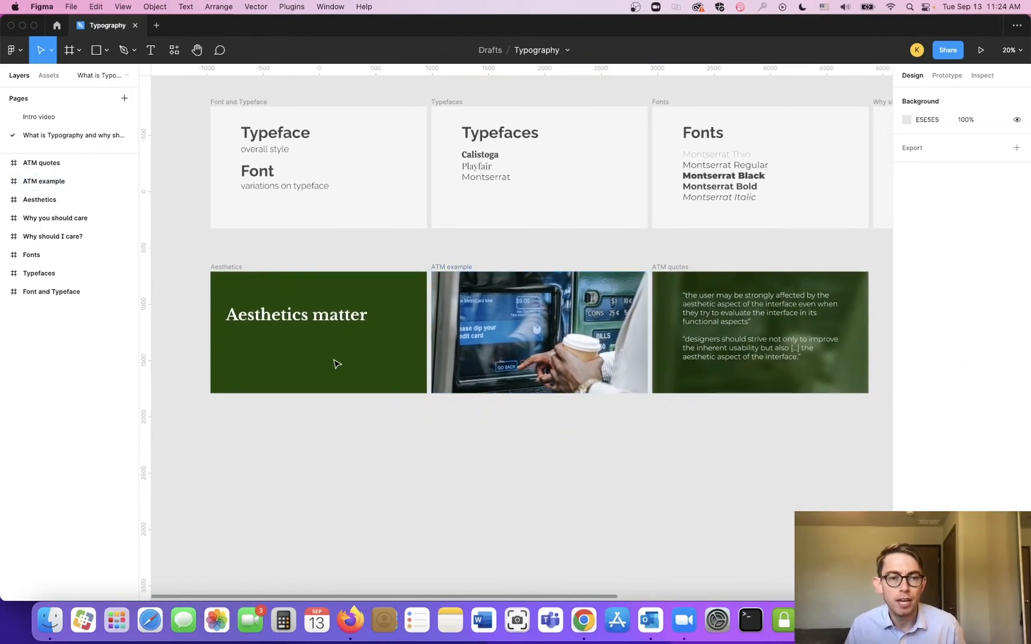
pyautogui.click(239, 268)
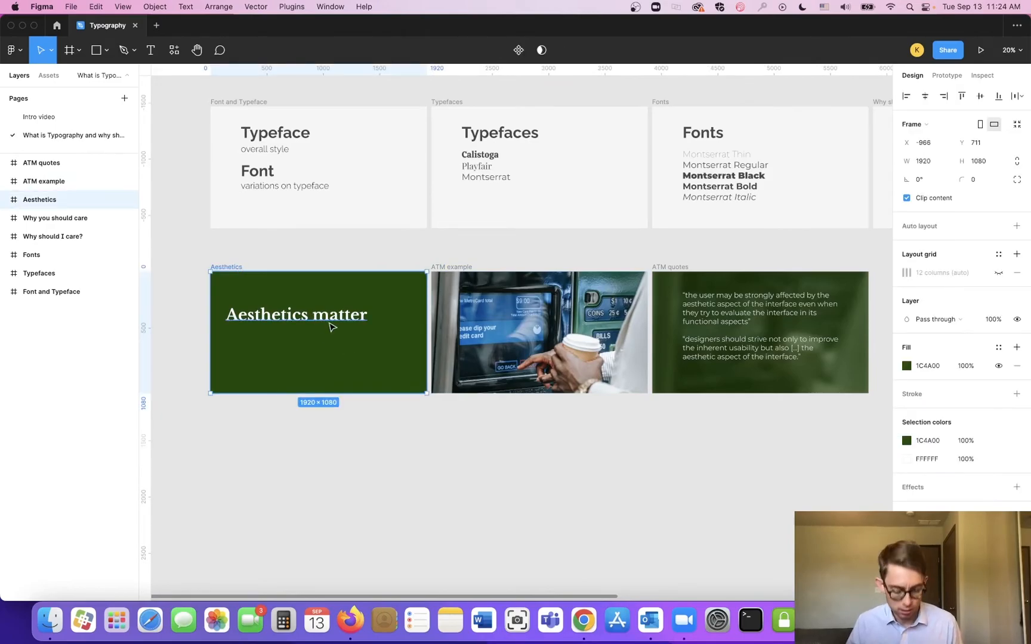
pyautogui.press('super+d')
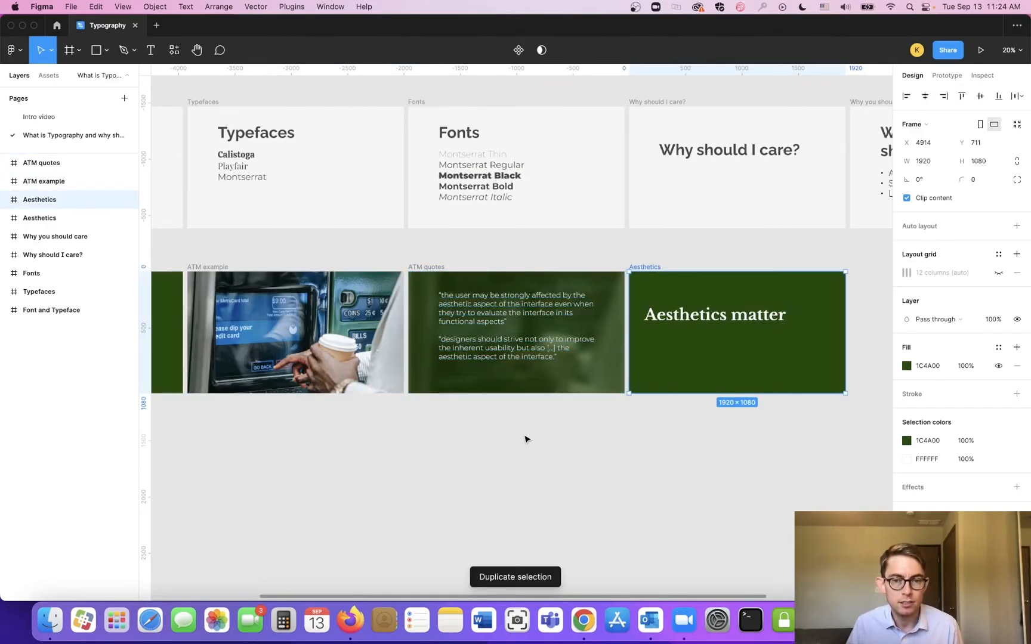
pyautogui.moveTo(702, 374); pyautogui.dragTo(246, 506)
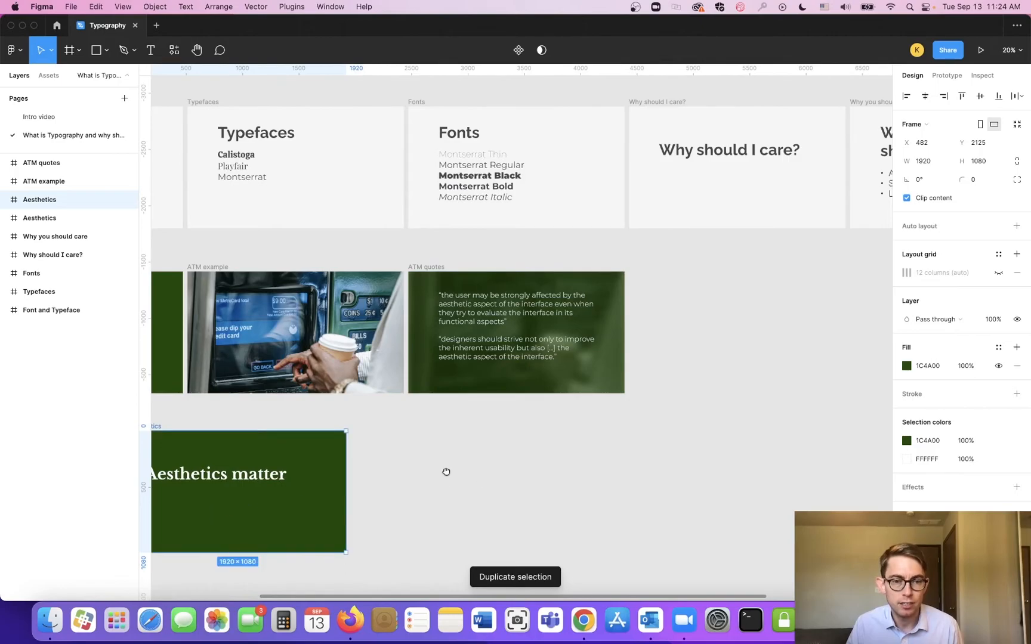
pyautogui.moveTo(446, 472); pyautogui.dragTo(704, 439)
pyautogui.moveTo(510, 440); pyautogui.dragTo(352, 458)
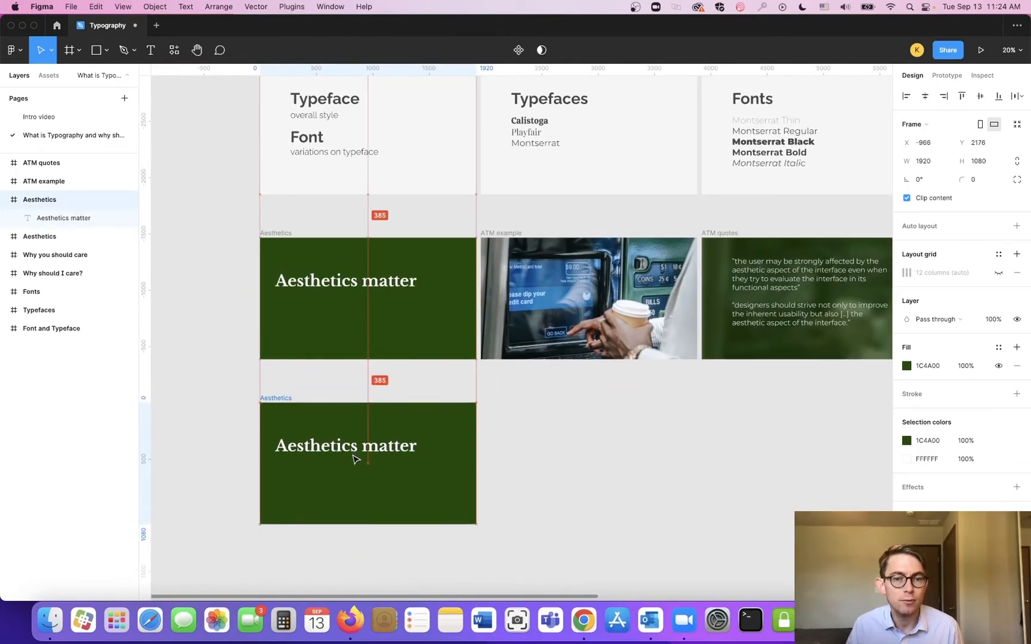
pyautogui.moveTo(422, 437)
pyautogui.mouseDown()
pyautogui.moveTo(419, 419)
pyautogui.moveTo(424, 439)
pyautogui.mouseUp()
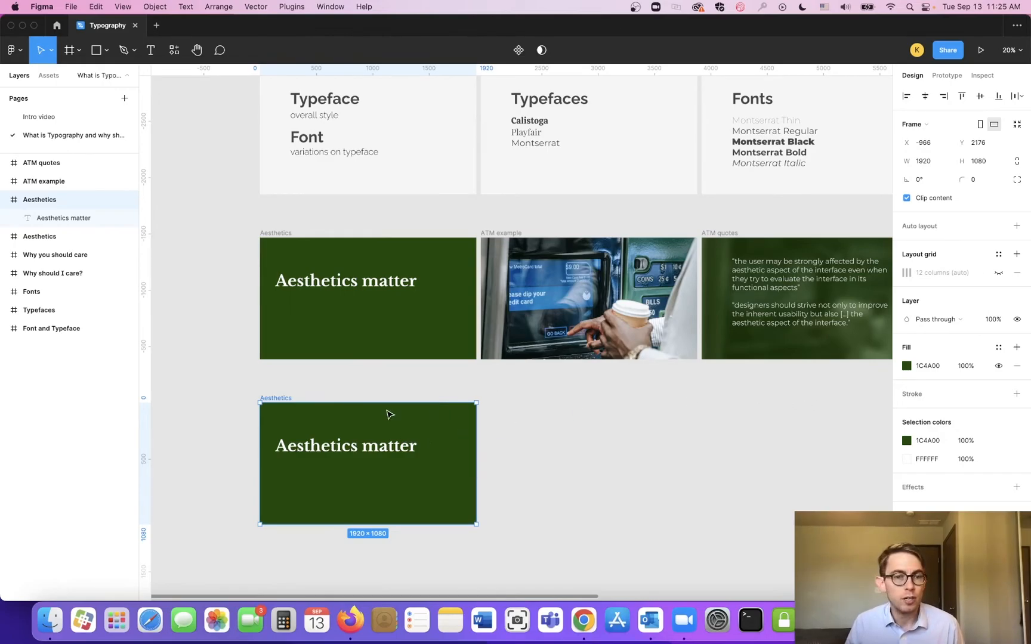
# Rename the duplicated frame to Structure and replace its heading text with "Structure".
pyautogui.doubleClick(293, 398)
pyautogui.write('Structure')
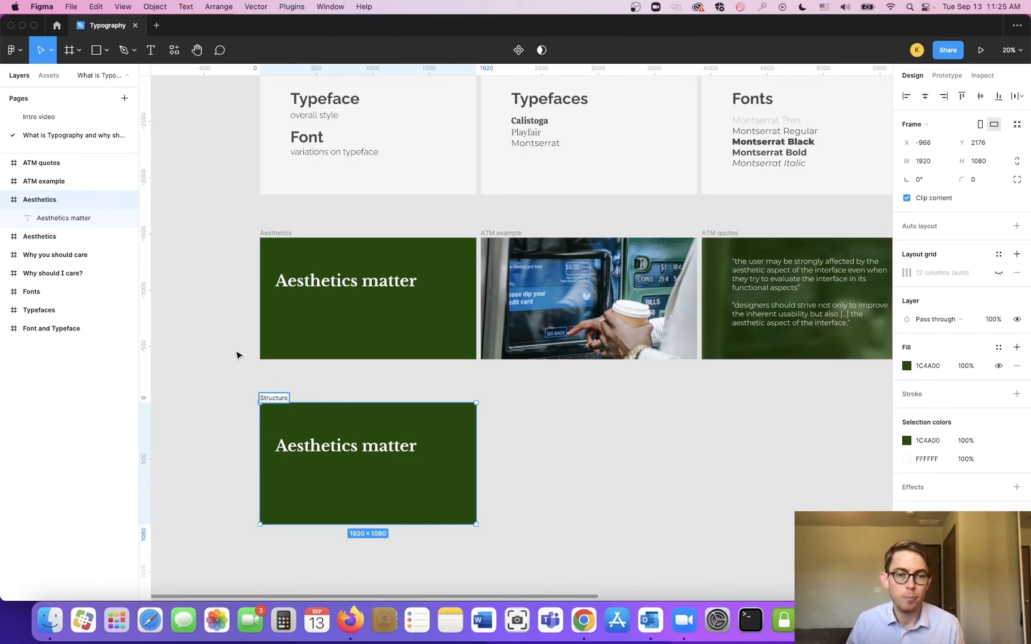
pyautogui.doubleClick(334, 444)
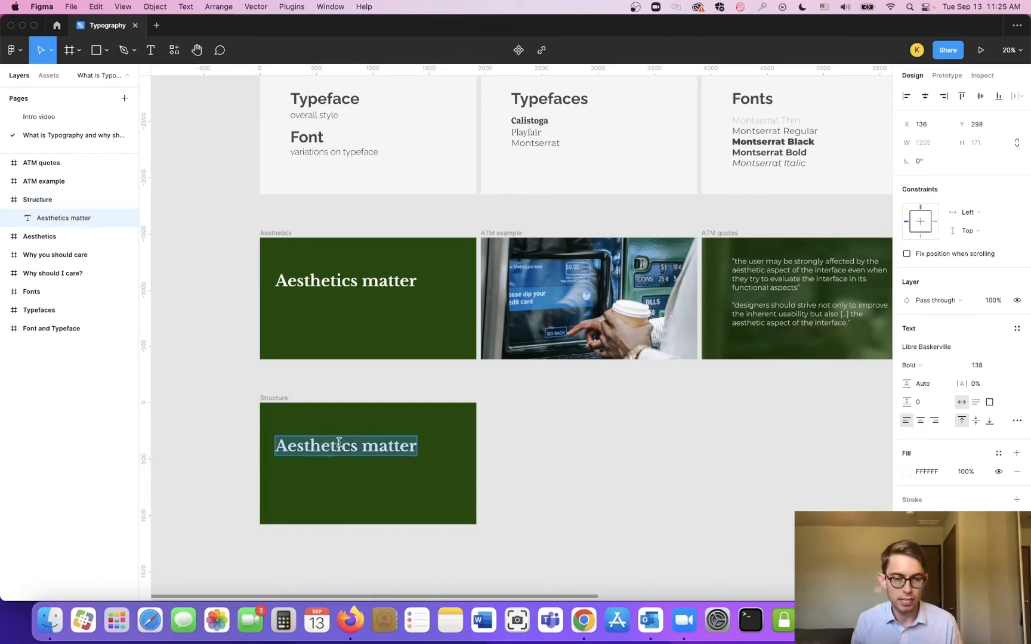
pyautogui.write('Stur')
pyautogui.press('BackSpace')
pyautogui.press('BackSpace')
pyautogui.write('ructure')
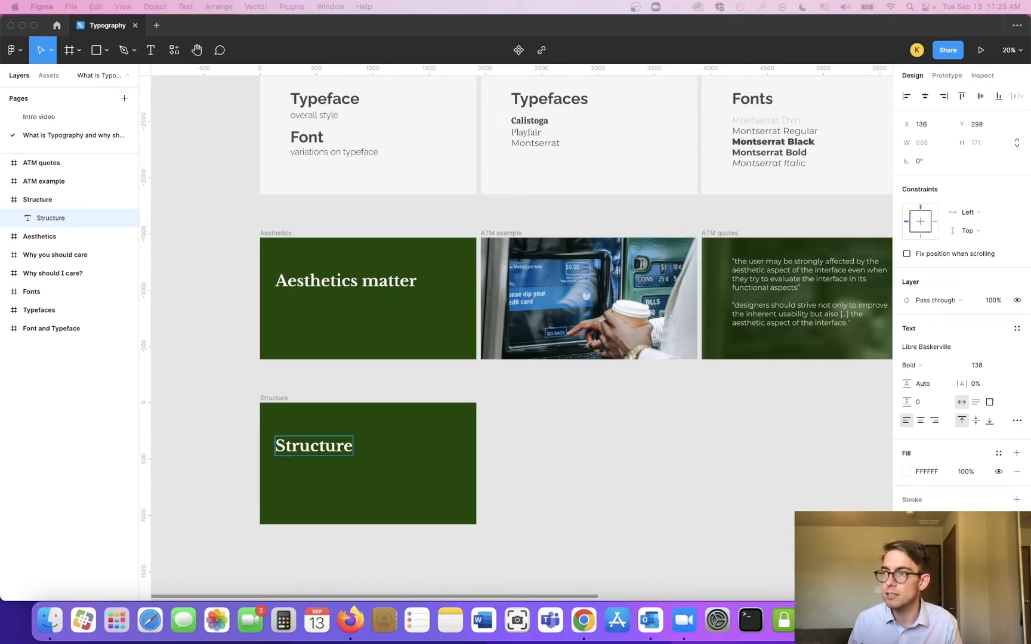
# Switch to the Typography presentation in Google Slides and check the fonts of the Structure slide's heading and body text.
pyautogui.moveTo(1030, 143); pyautogui.dragTo(502, 43)
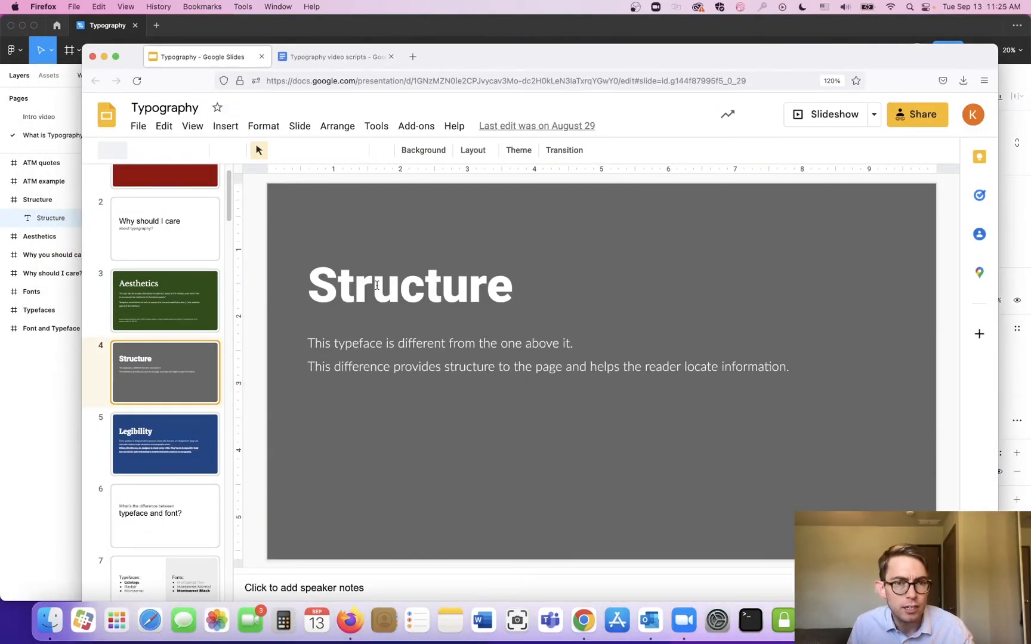
pyautogui.click(376, 285)
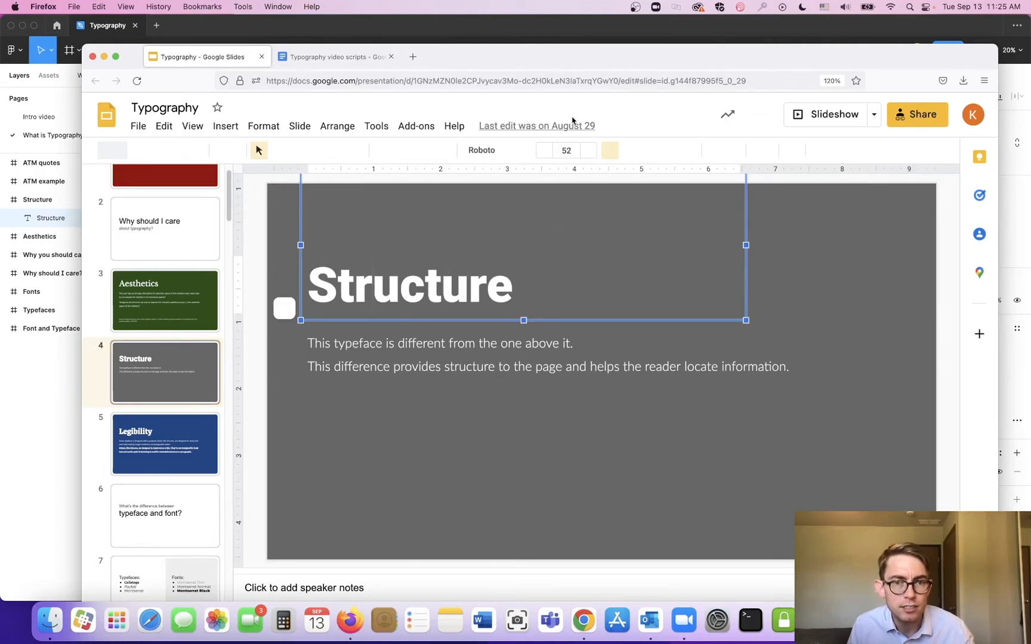
pyautogui.click(451, 342)
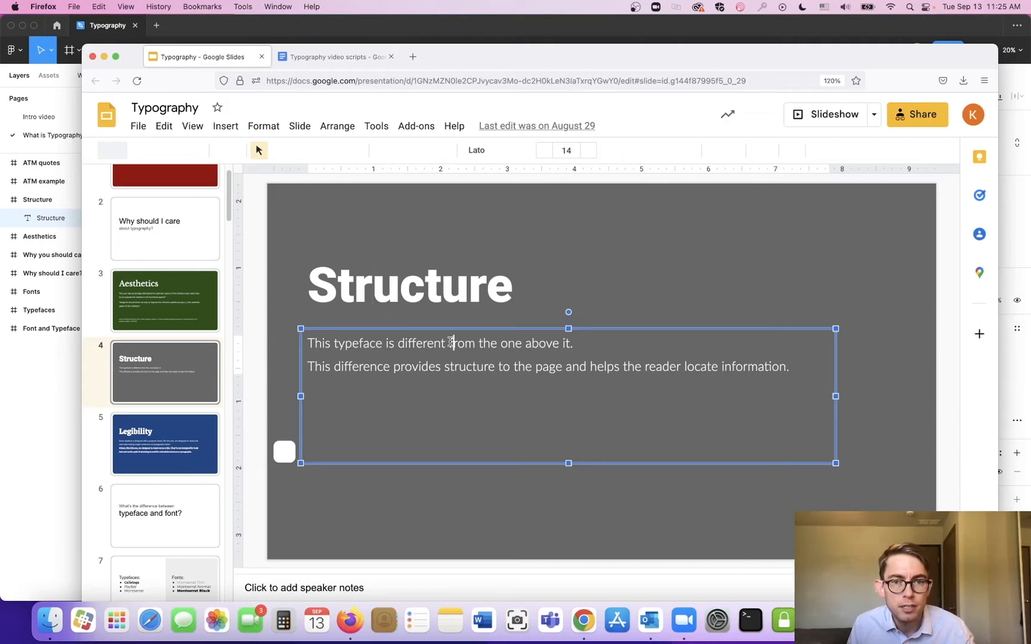
pyautogui.click(425, 287)
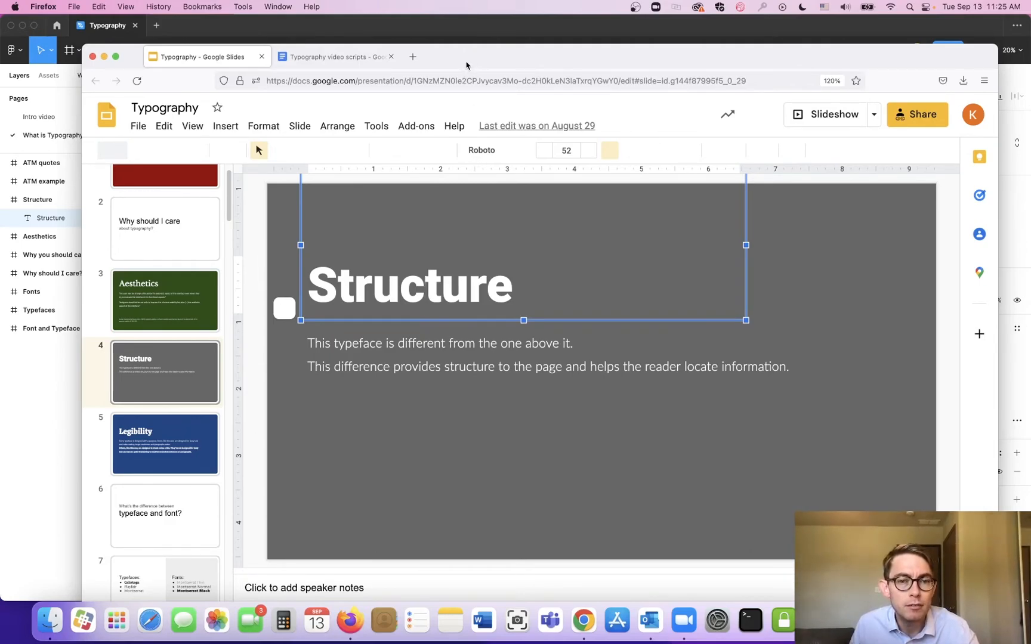
pyautogui.moveTo(467, 66); pyautogui.dragTo(1030, 70)
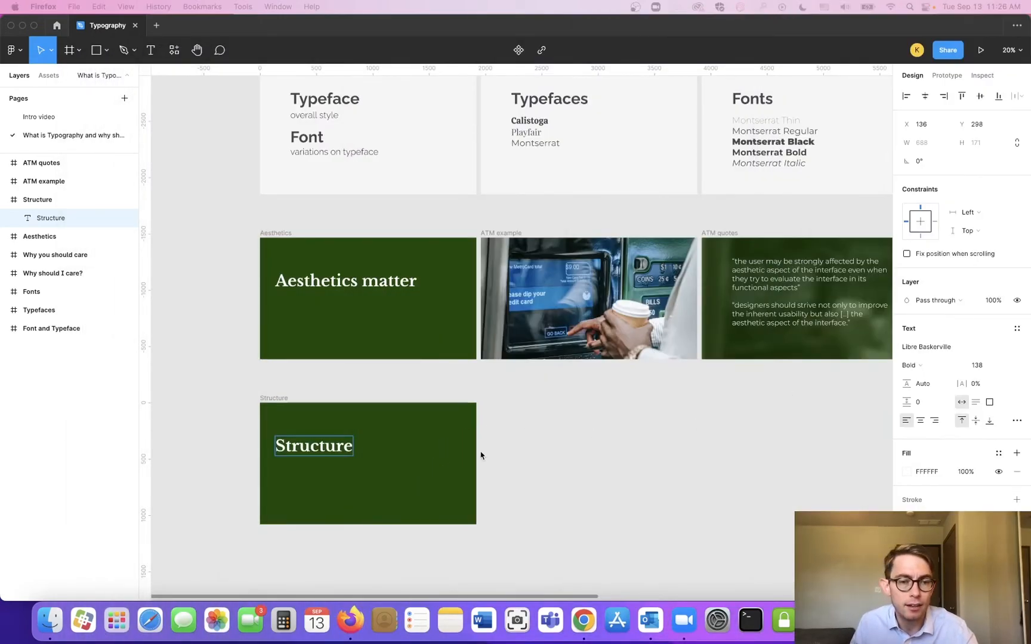
# Return to Figma and set the Structure heading's font to Roboto.
pyautogui.scroll(-3, 471, 471)
pyautogui.click(354, 359)
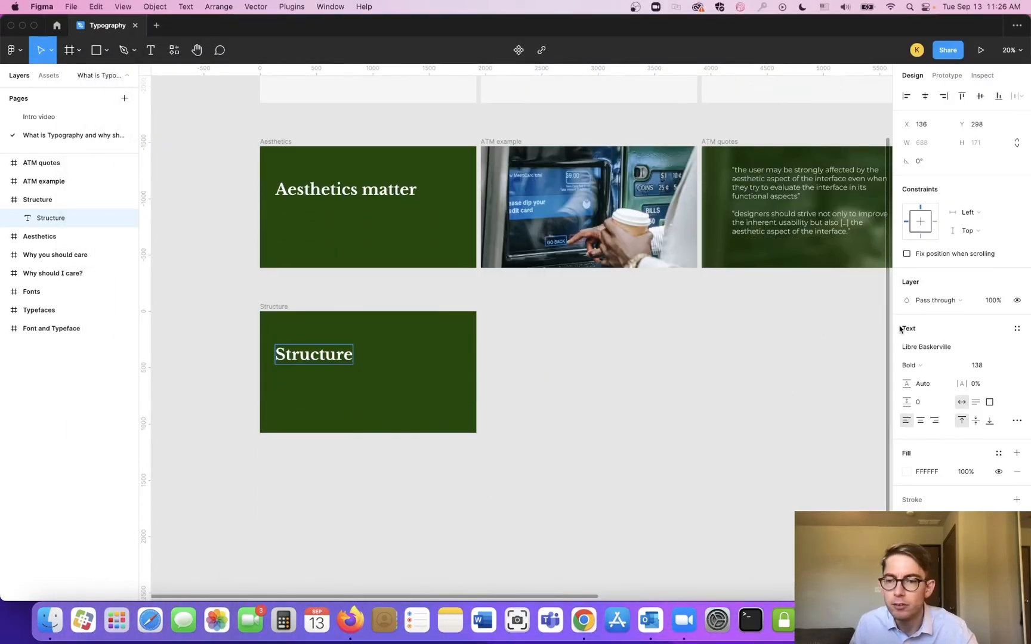
pyautogui.click(930, 348)
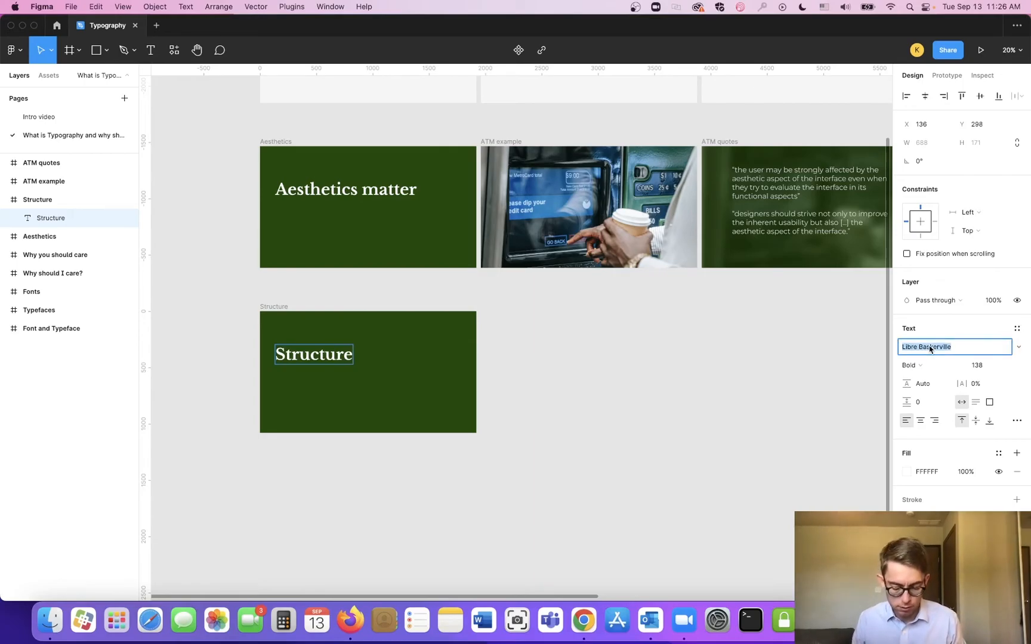
pyautogui.write('Robot')
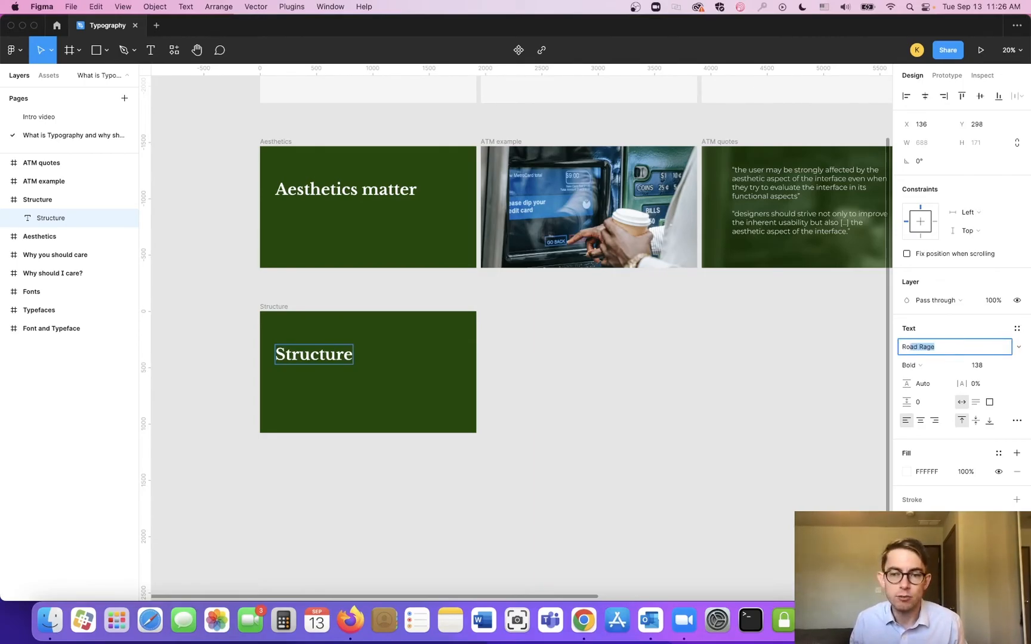
pyautogui.press('Return')
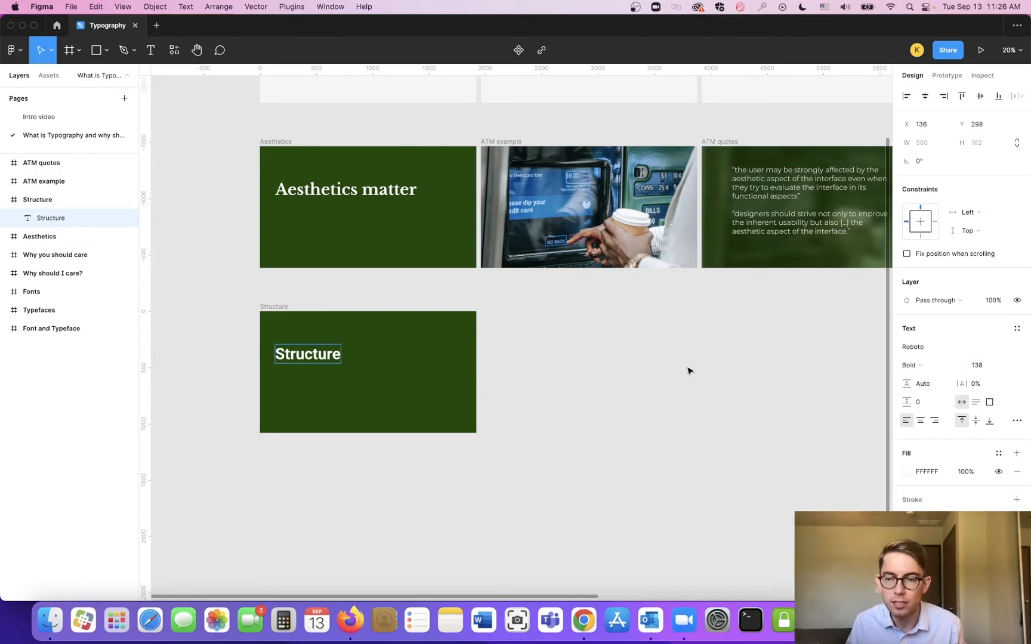
pyautogui.click(441, 387)
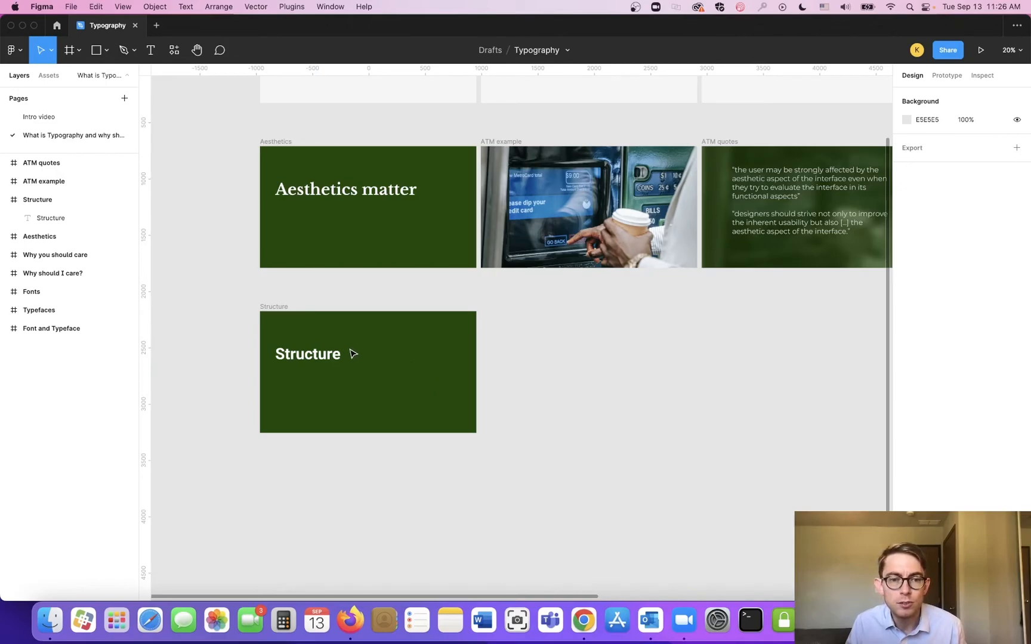
# Change the Structure frame's fill colour to dark grey 343434.
pyautogui.click(309, 311)
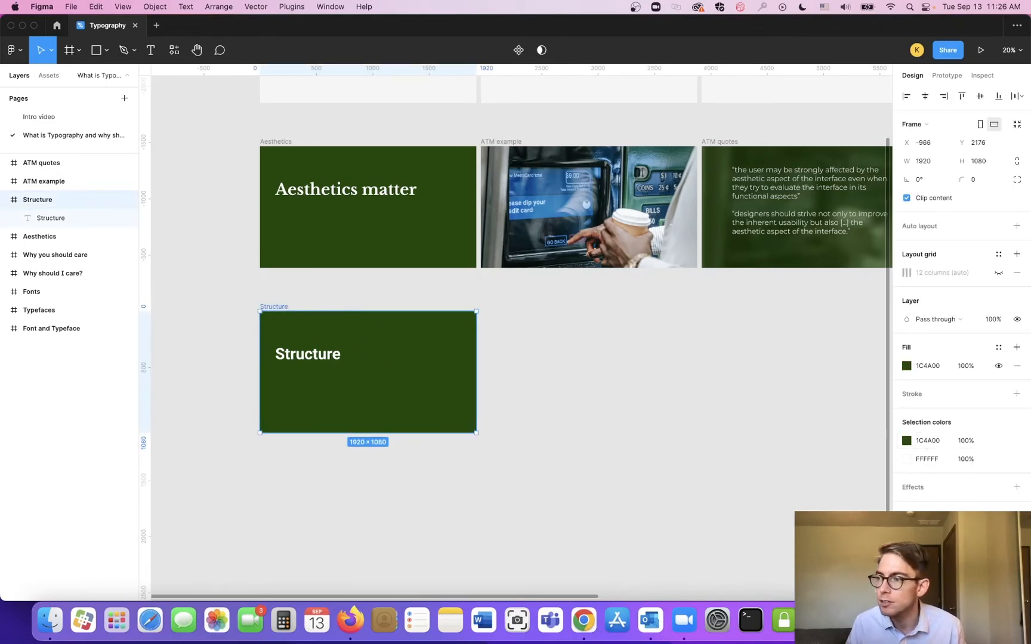
pyautogui.click(907, 367)
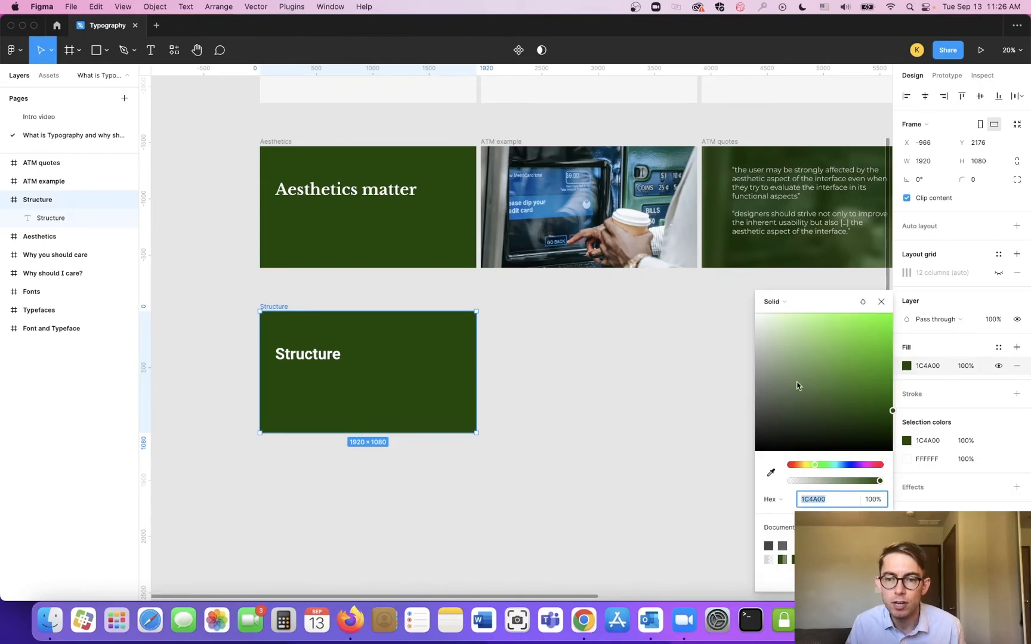
pyautogui.write('343434')
pyautogui.press('Return')
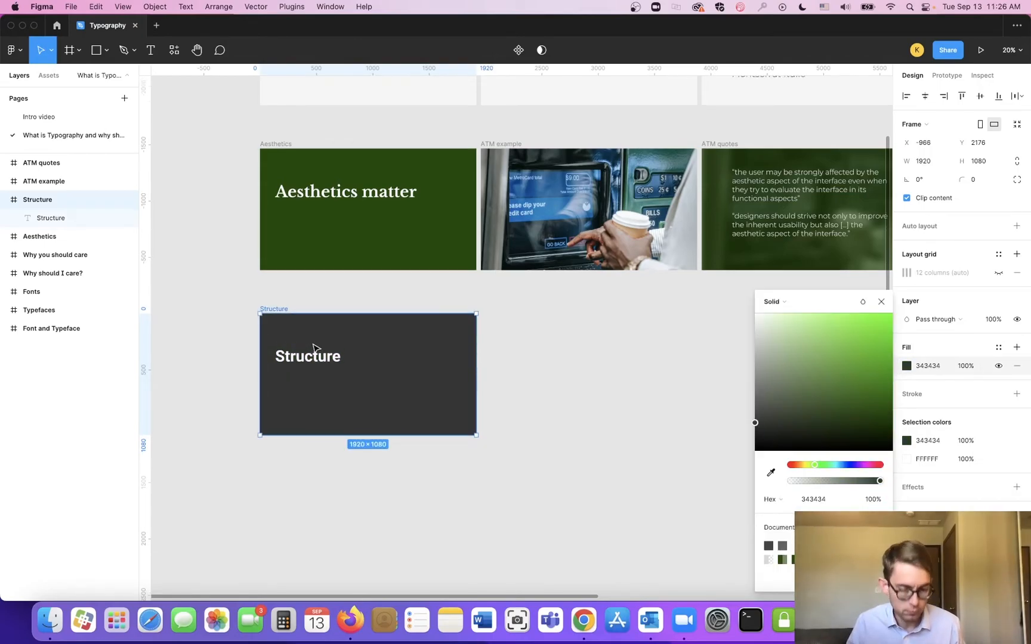
# Lighten the Structure frame's fill to grey 525252 and deselect the frame.
pyautogui.scroll(1, 291, 394)
pyautogui.scroll(5, 291, 394)
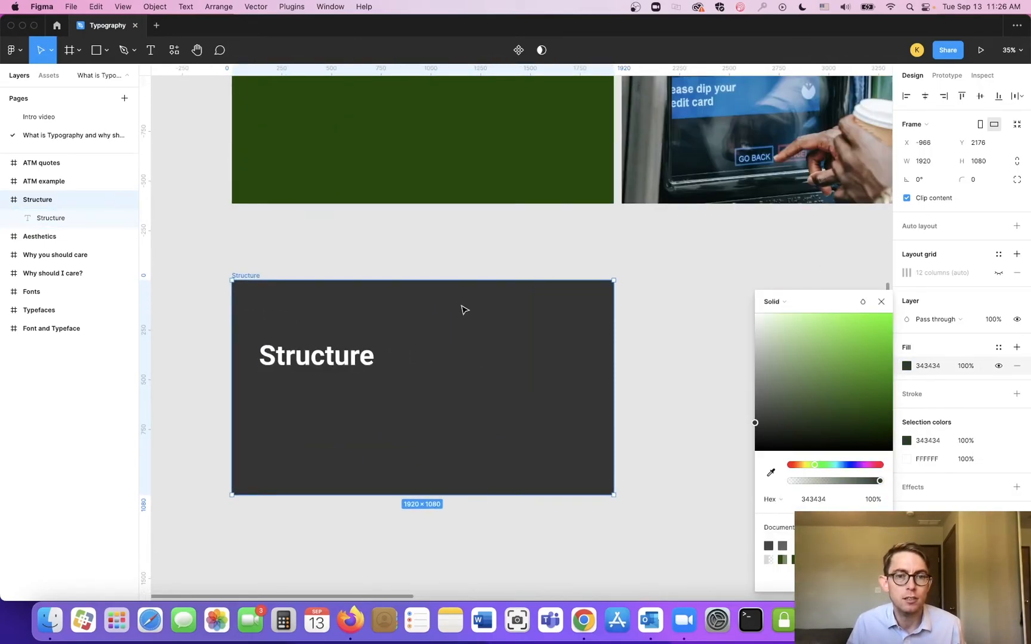
pyautogui.scroll(5, 462, 308)
pyautogui.scroll(-1, 465, 311)
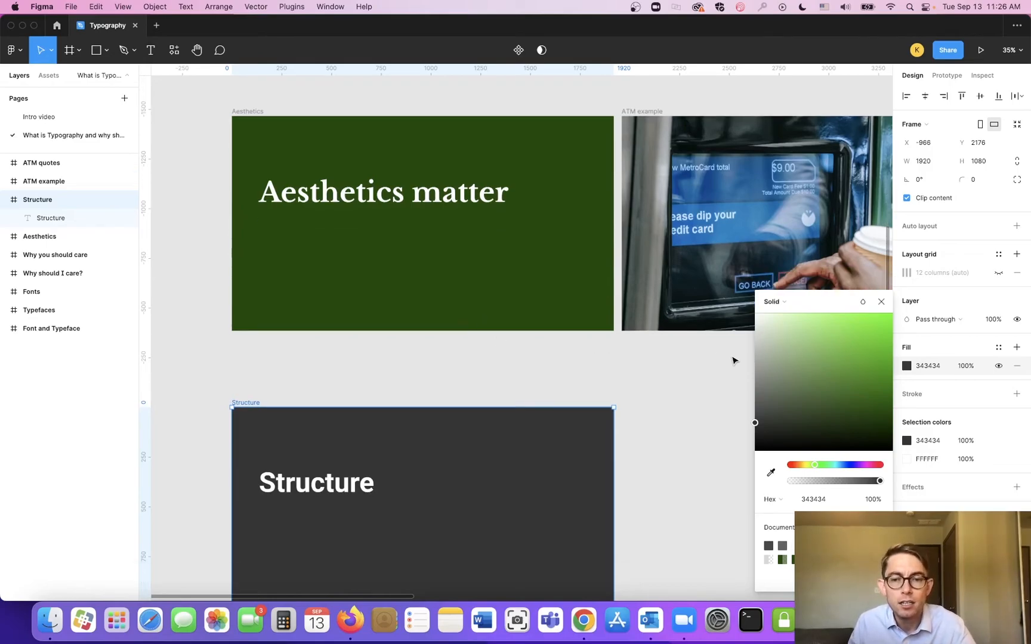
pyautogui.moveTo(793, 386); pyautogui.dragTo(744, 414)
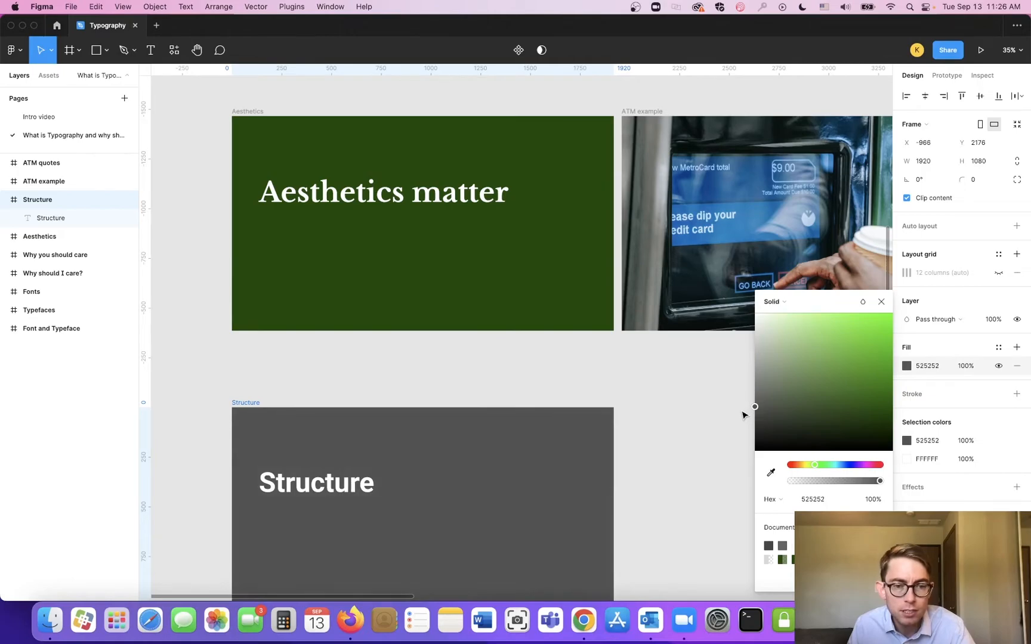
pyautogui.click(682, 460)
pyautogui.moveTo(682, 460); pyautogui.dragTo(722, 359)
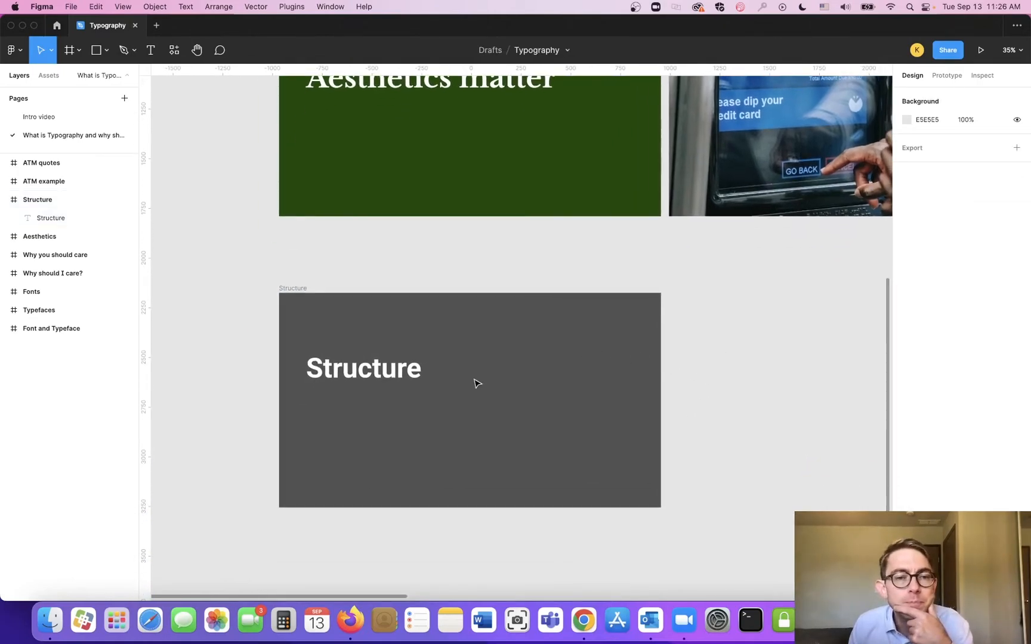
# Compare the text settings of the Structure heading with those of the "Aesthetics matter" heading.
pyautogui.click(403, 374)
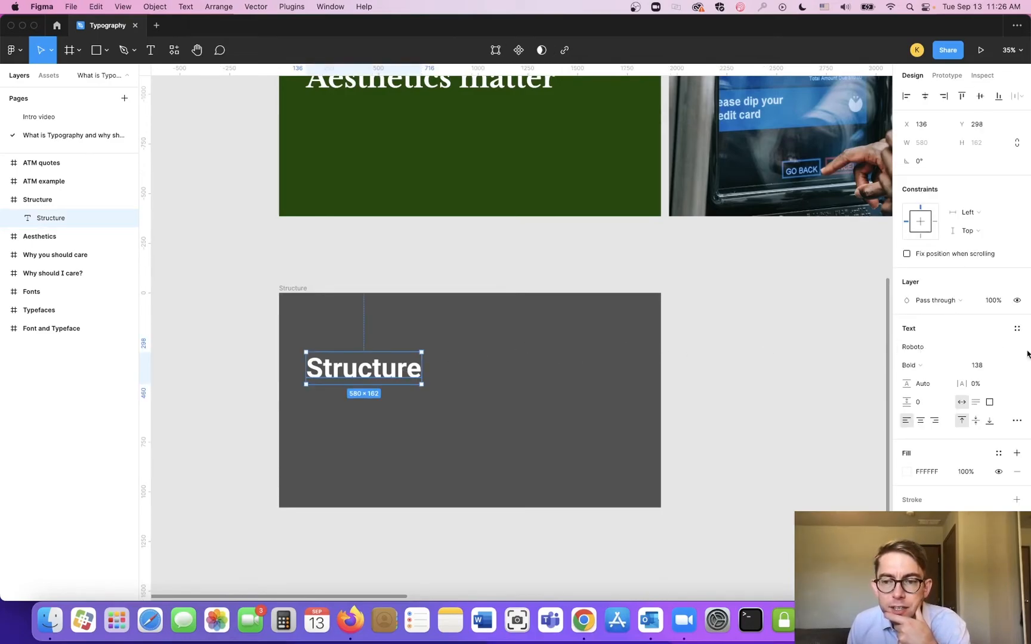
pyautogui.click(803, 376)
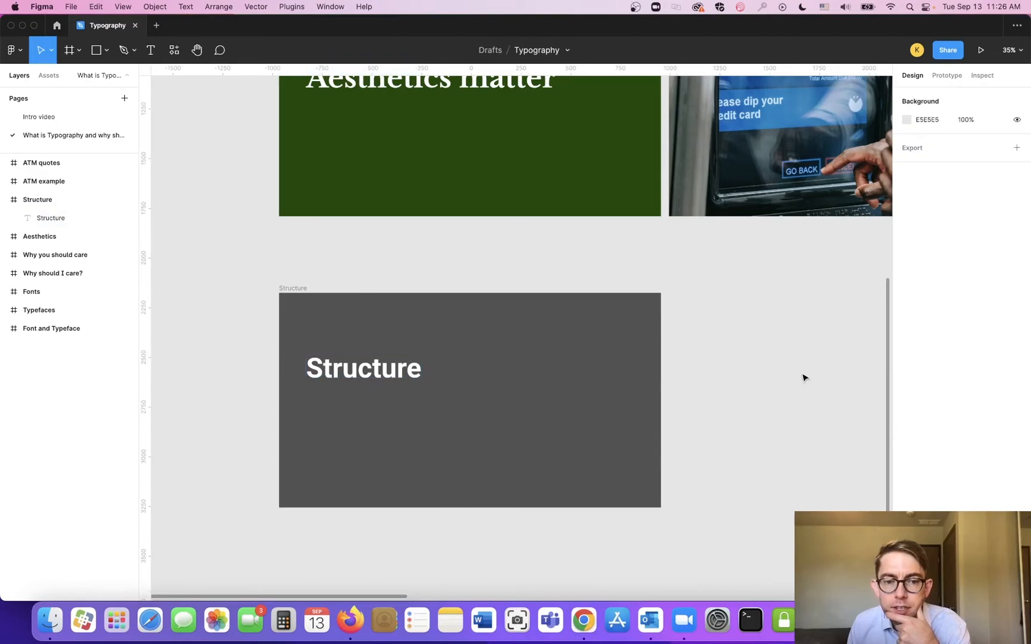
pyautogui.scroll(3, 690, 395)
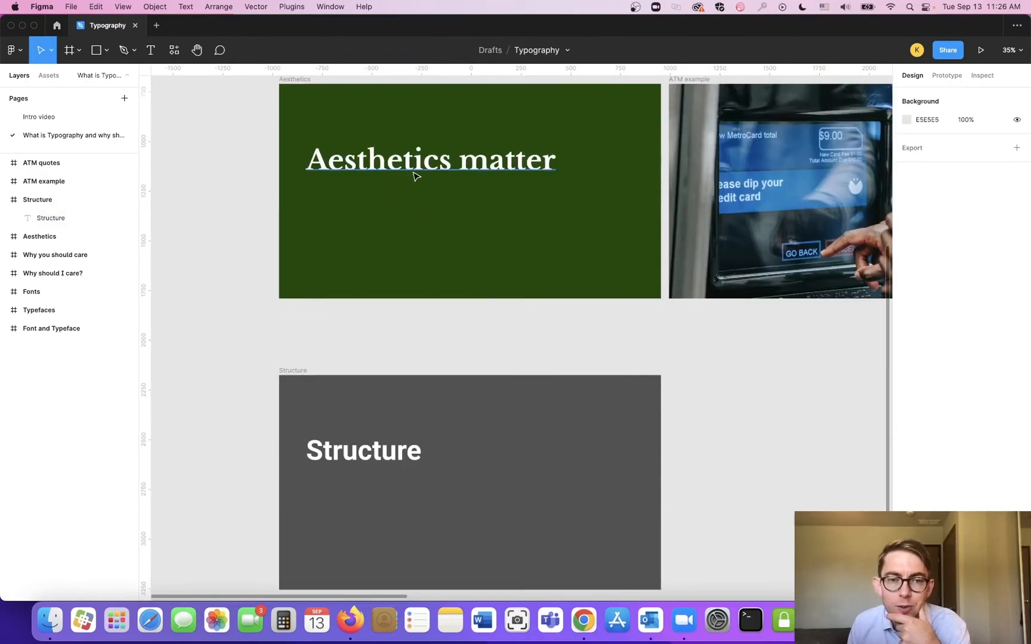
pyautogui.click(318, 174)
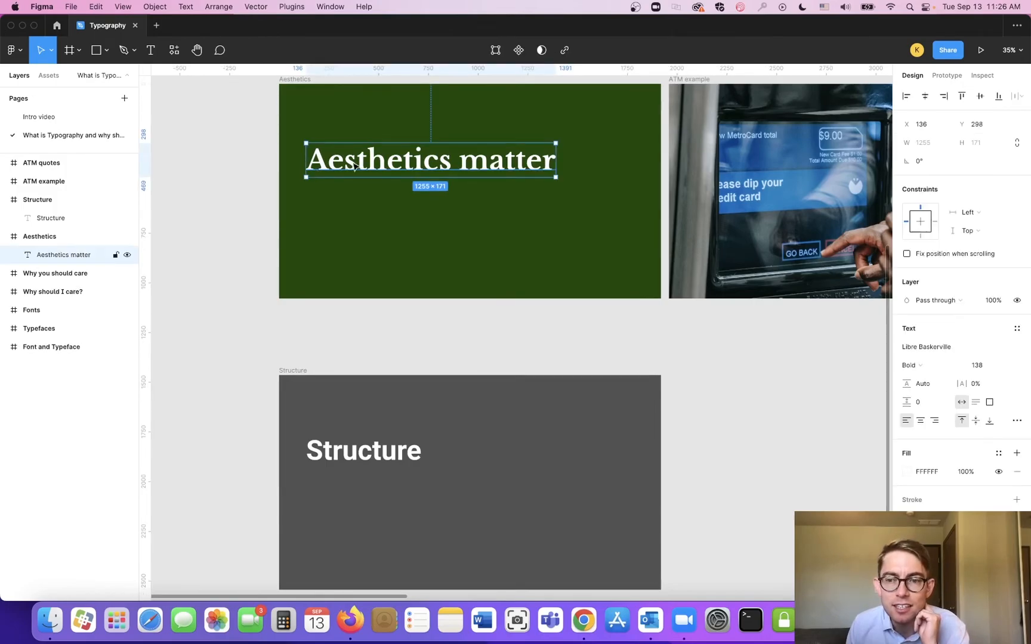
pyautogui.click(405, 245)
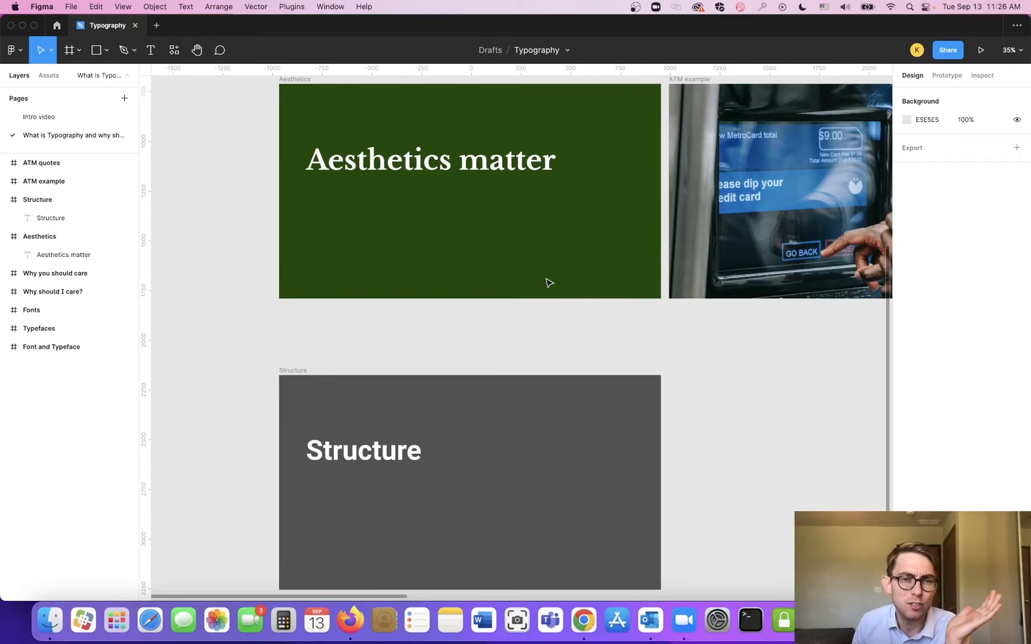
# Browse the available fonts for the Structure heading, from Roboto through the families starting with S.
pyautogui.scroll(-3, 513, 281)
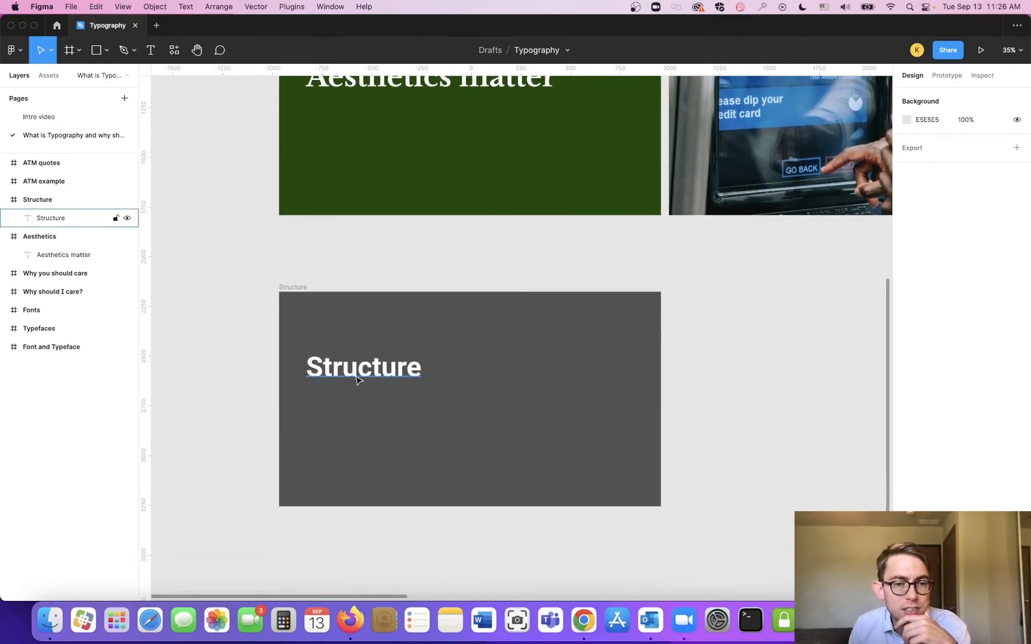
pyautogui.click(346, 374)
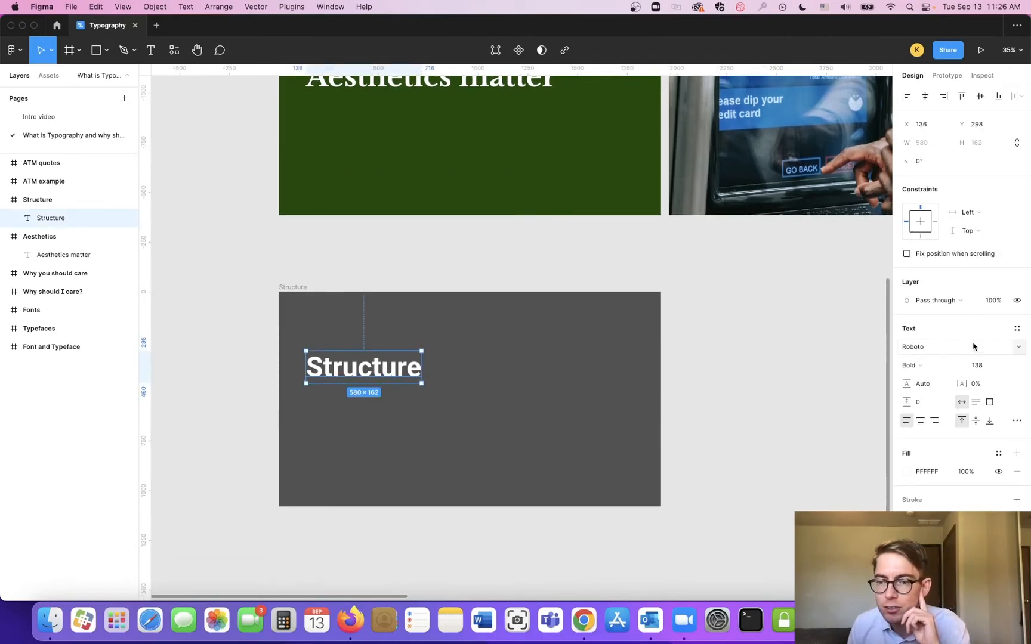
pyautogui.click(1018, 348)
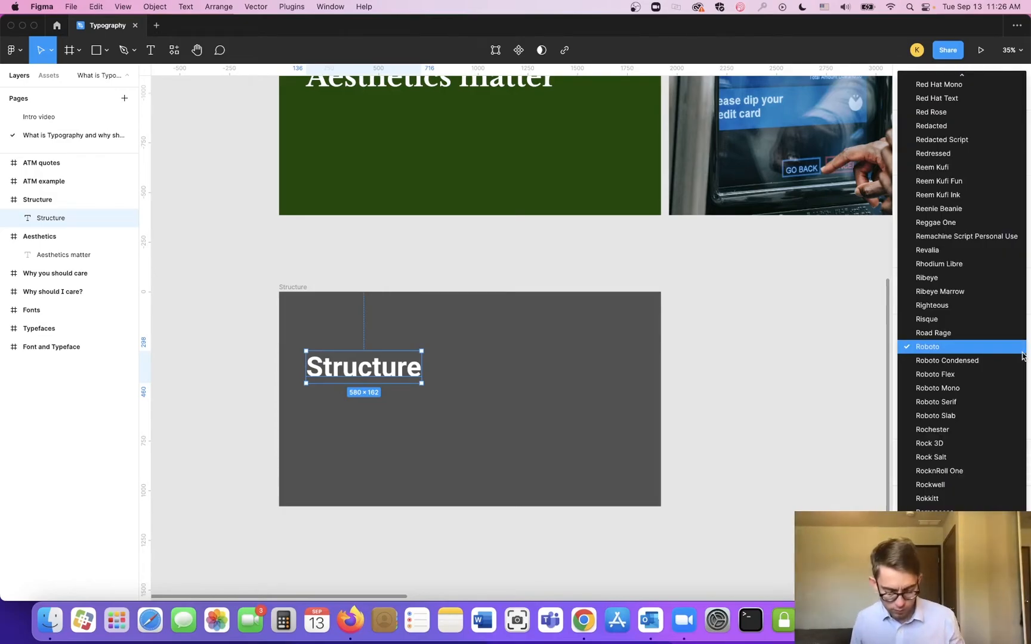
pyautogui.scroll(-15, 1021, 356)
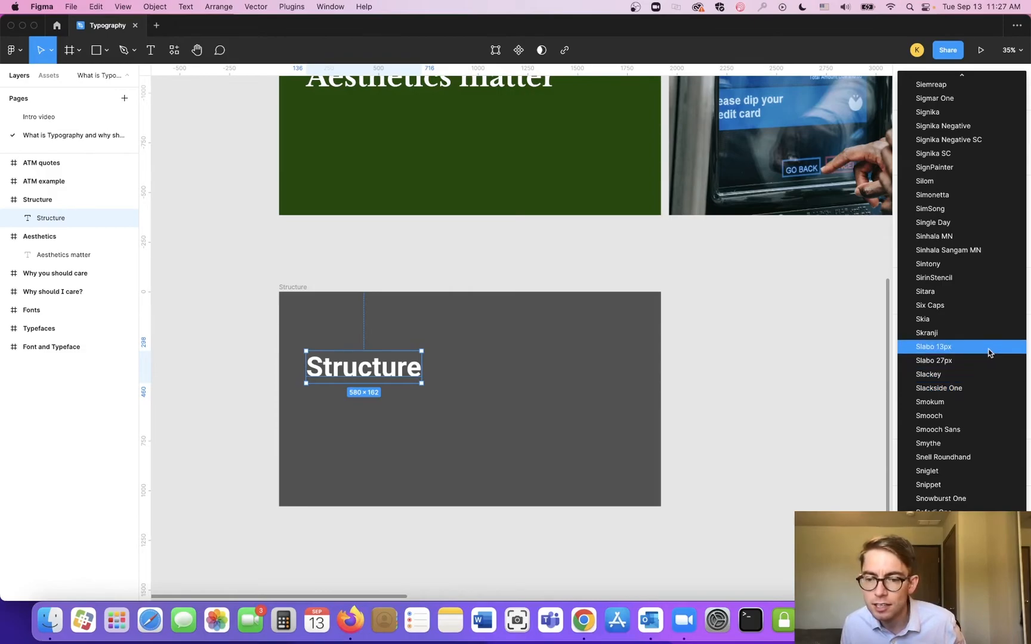
pyautogui.scroll(-10, 995, 361)
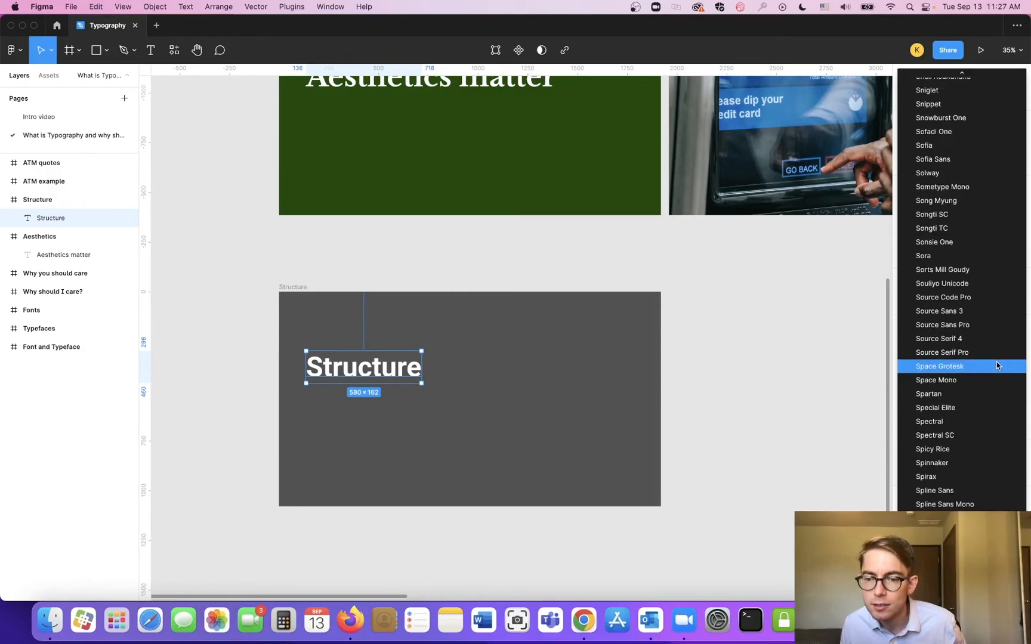
pyautogui.scroll(-1, 995, 365)
pyautogui.scroll(-12, 995, 364)
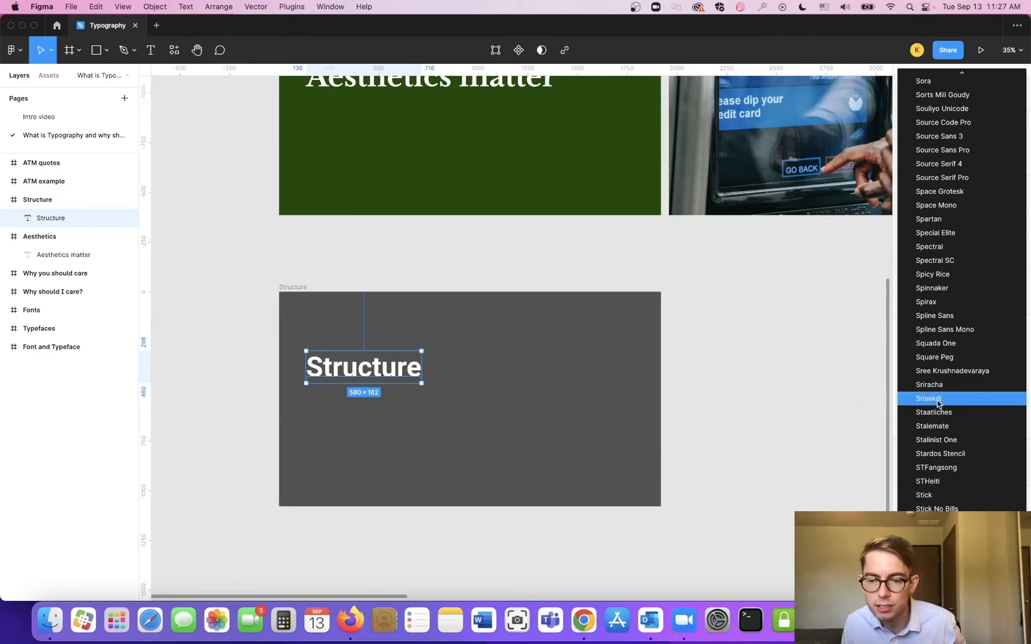
pyautogui.press('Escape')
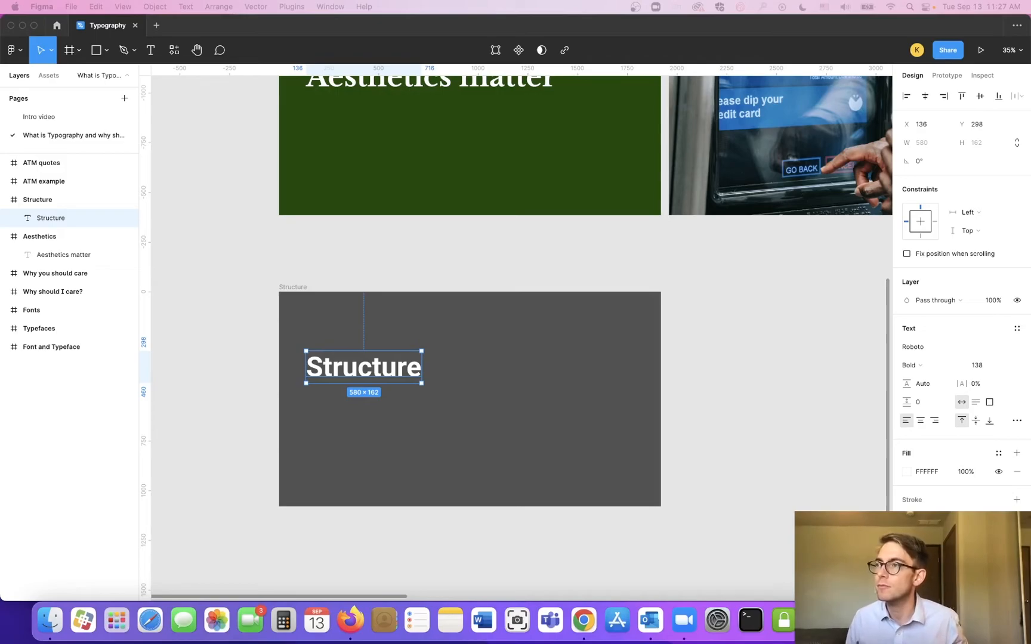
# Switch to Google Fonts in Firefox, search the families for "slab" and examine the slab typefaces.
pyautogui.moveTo(382, 643); pyautogui.dragTo(474, 21)
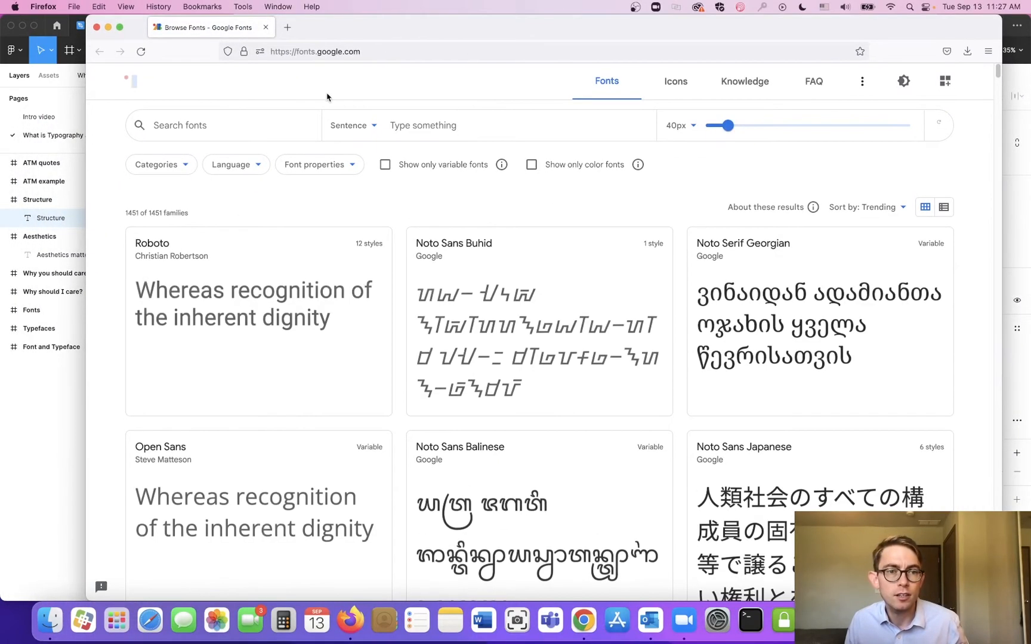
pyautogui.click(272, 123)
pyautogui.write('slab')
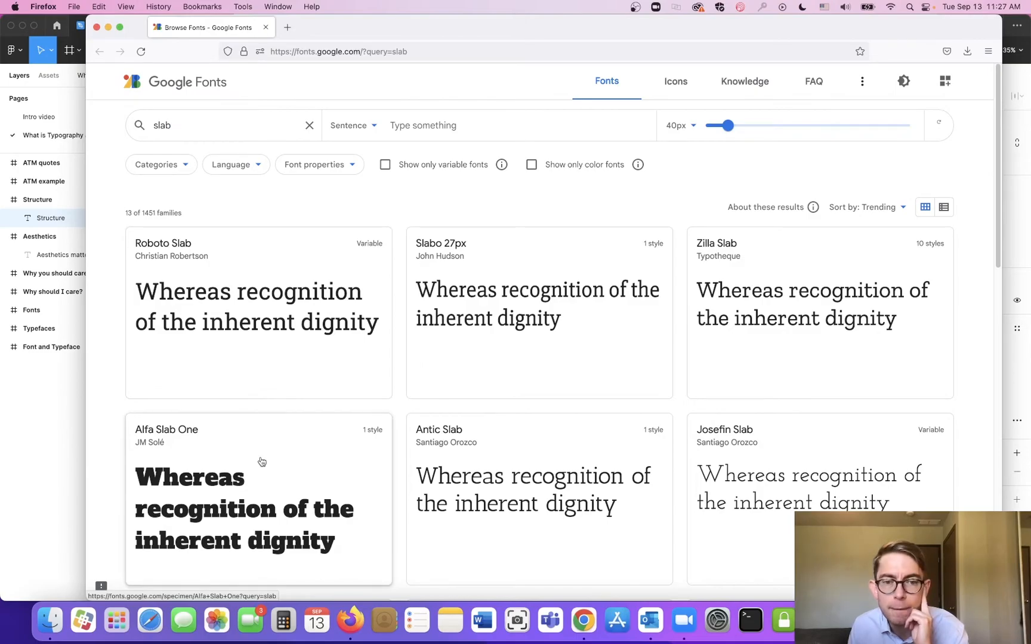
pyautogui.scroll(-2, 260, 463)
pyautogui.scroll(-2, 260, 462)
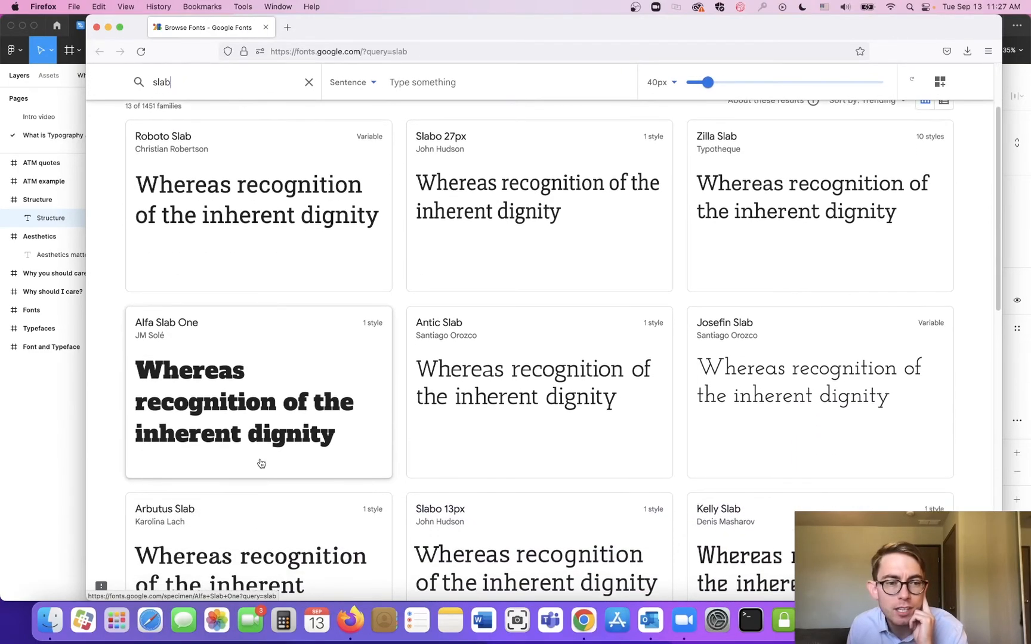
pyautogui.scroll(-1, 250, 417)
pyautogui.scroll(-4, 254, 339)
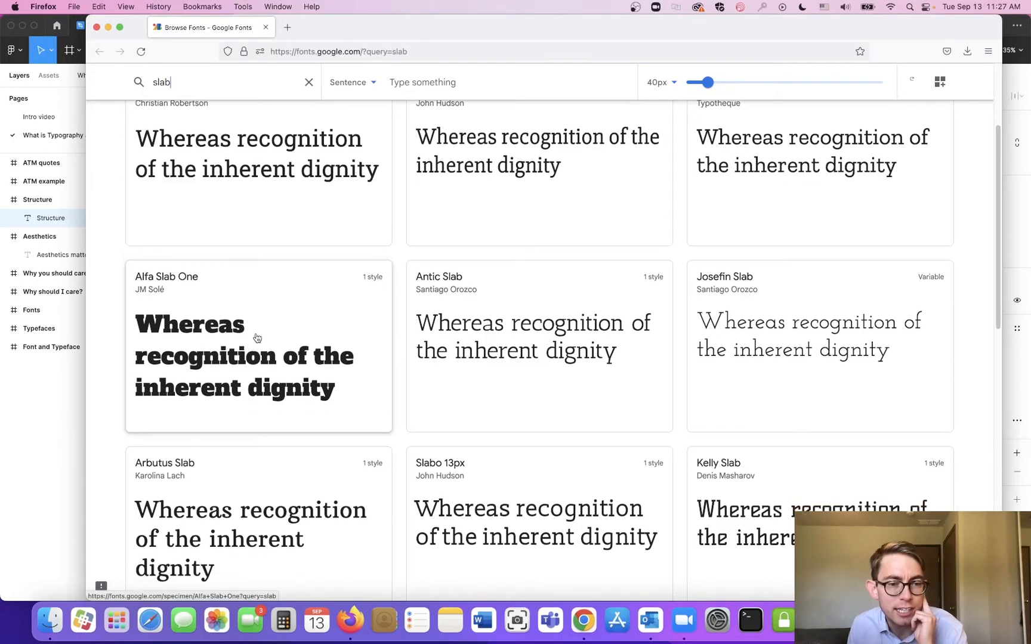
pyautogui.scroll(-5, 250, 305)
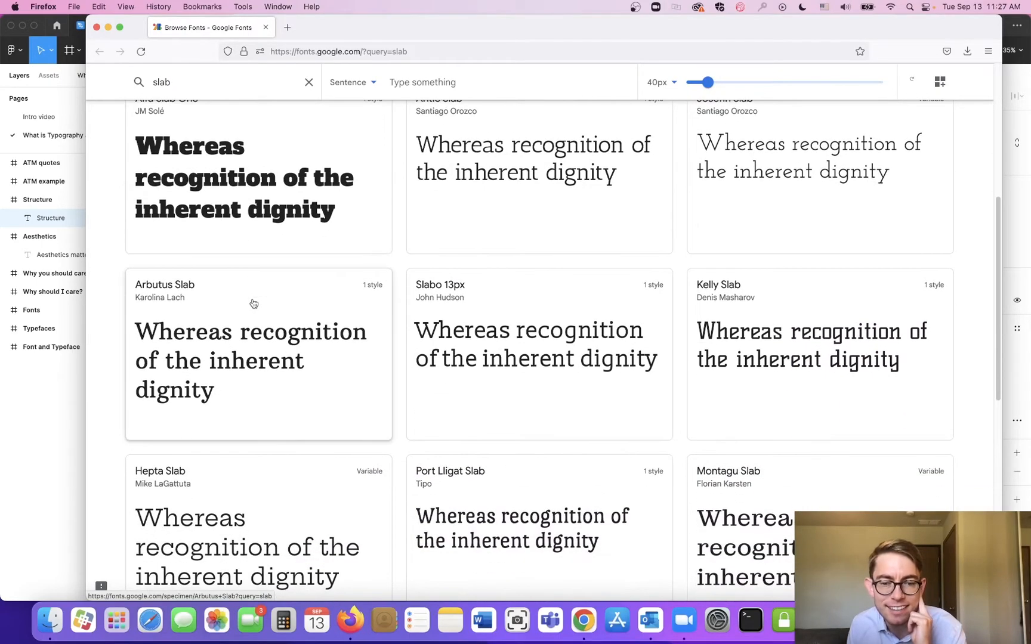
pyautogui.scroll(-2, 251, 303)
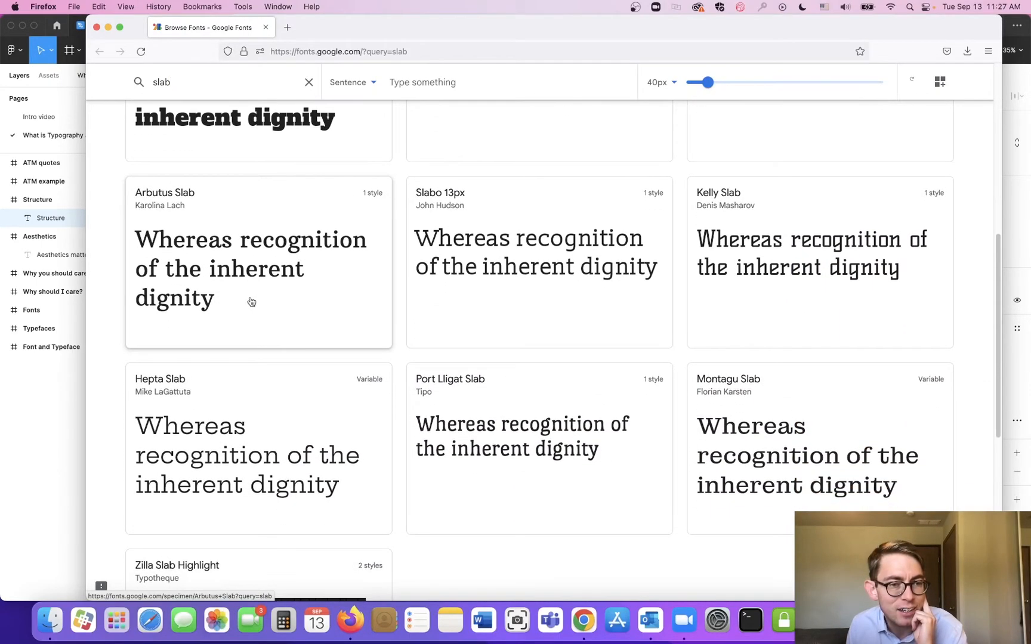
pyautogui.scroll(-3, 257, 467)
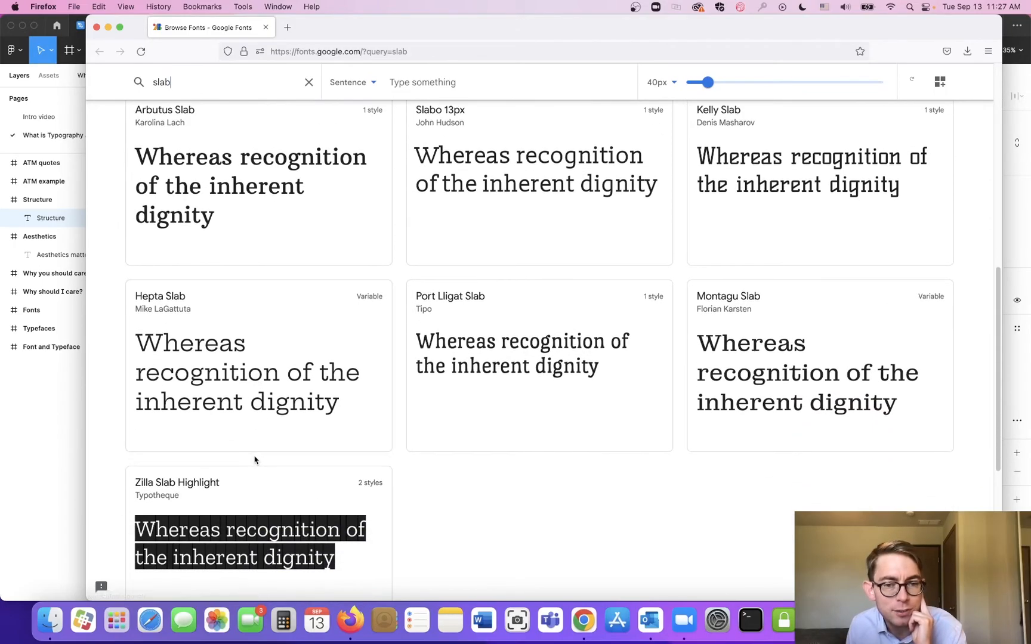
pyautogui.scroll(15, 276, 449)
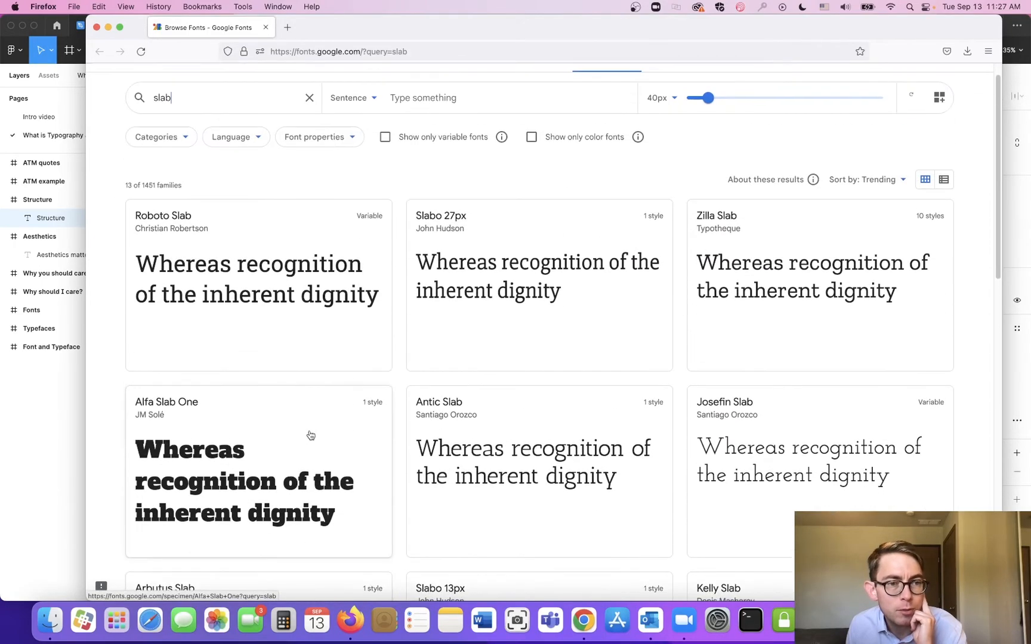
# Return to Figma, set the Structure heading's font to Roboto Slab and deselect the heading.
pyautogui.click(69, 444)
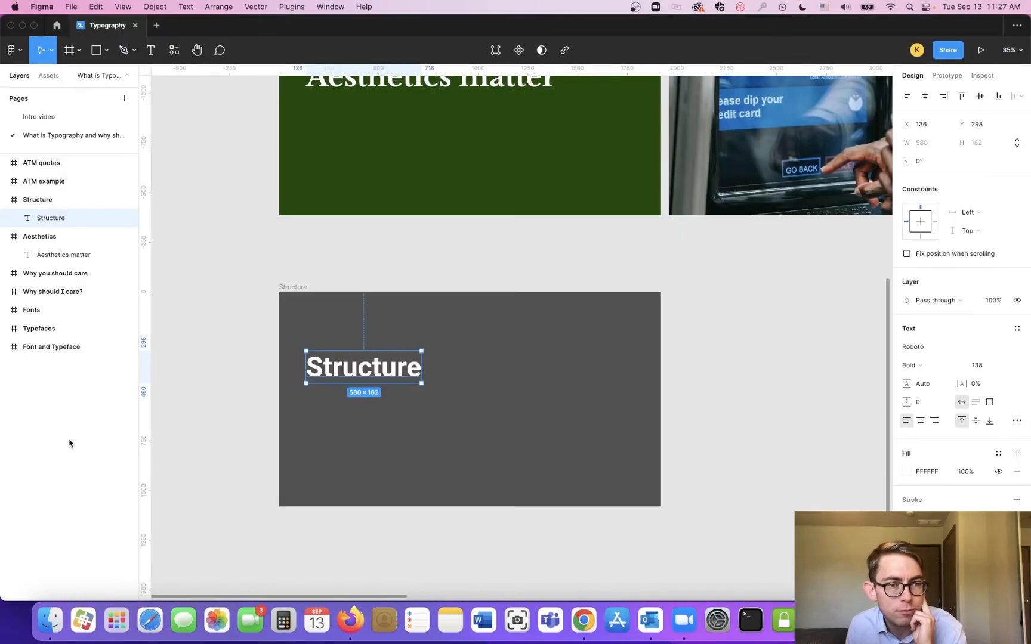
pyautogui.click(928, 348)
pyautogui.click(930, 346)
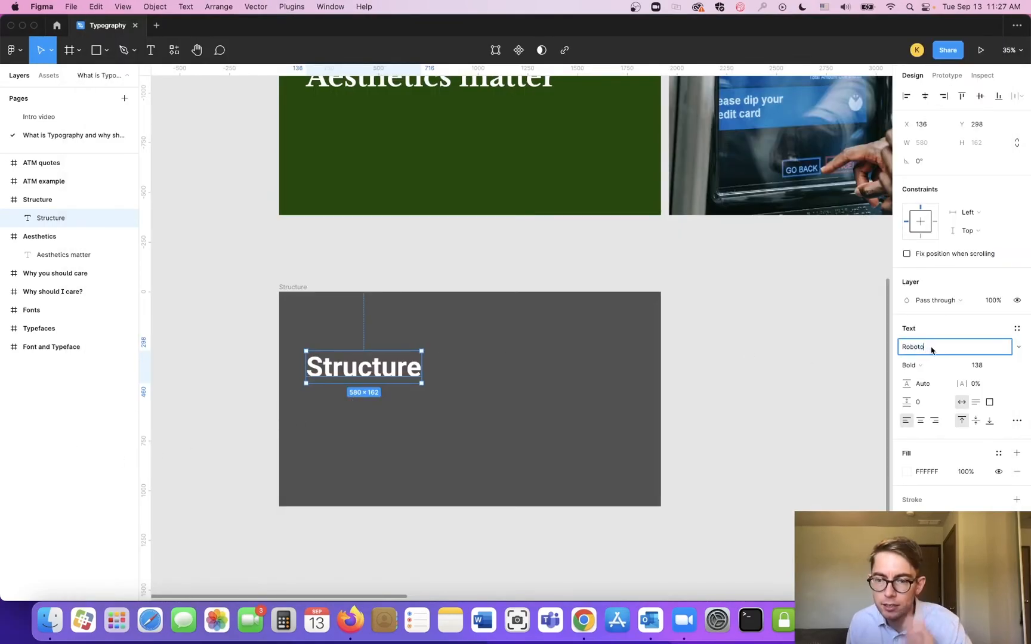
pyautogui.write('Slab')
pyautogui.press('Return')
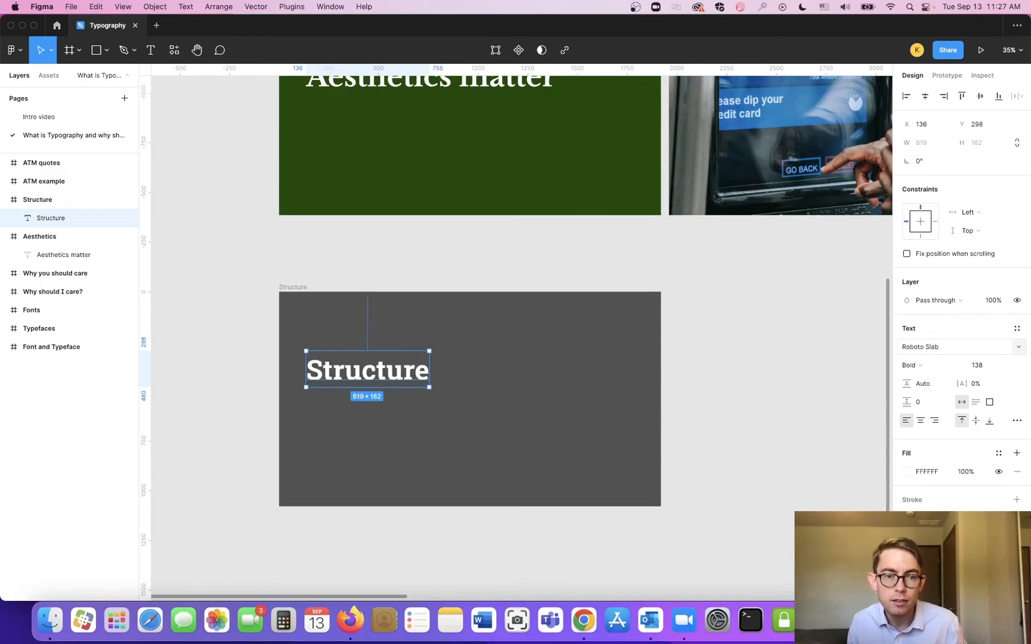
pyautogui.click(623, 356)
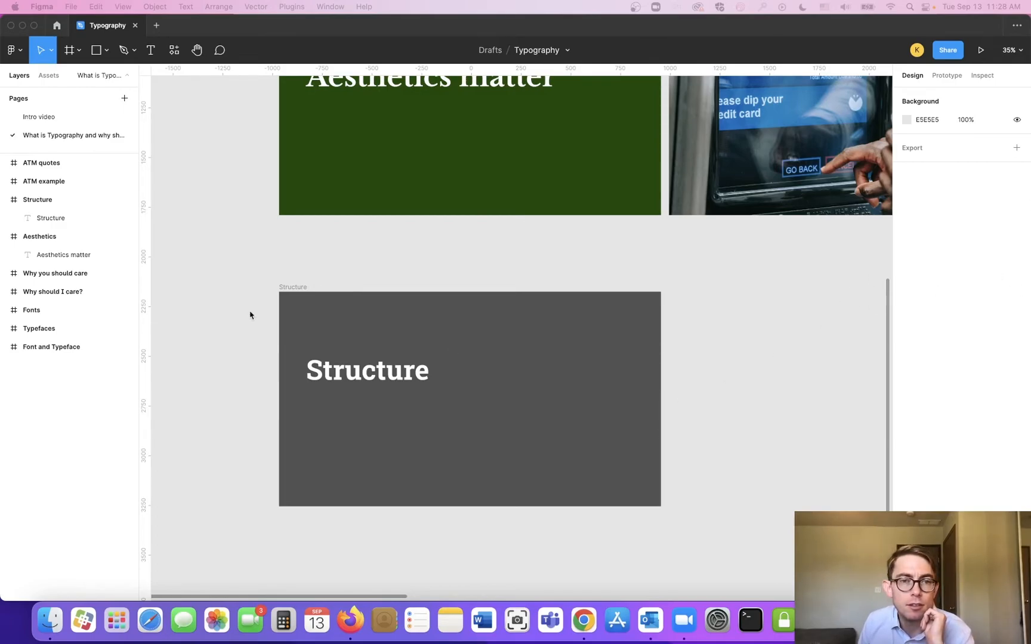
# Check the Structure heading against the "Aesthetics matter" heading and increase the Structure heading's font size to 168.
pyautogui.scroll(5, 250, 315)
pyautogui.click(358, 248)
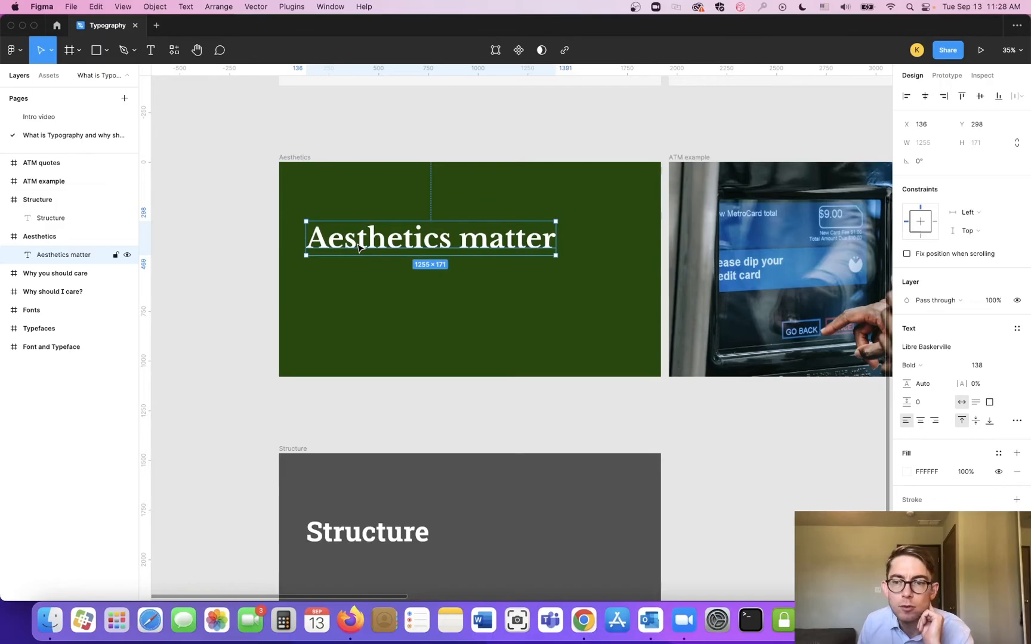
pyautogui.click(402, 530)
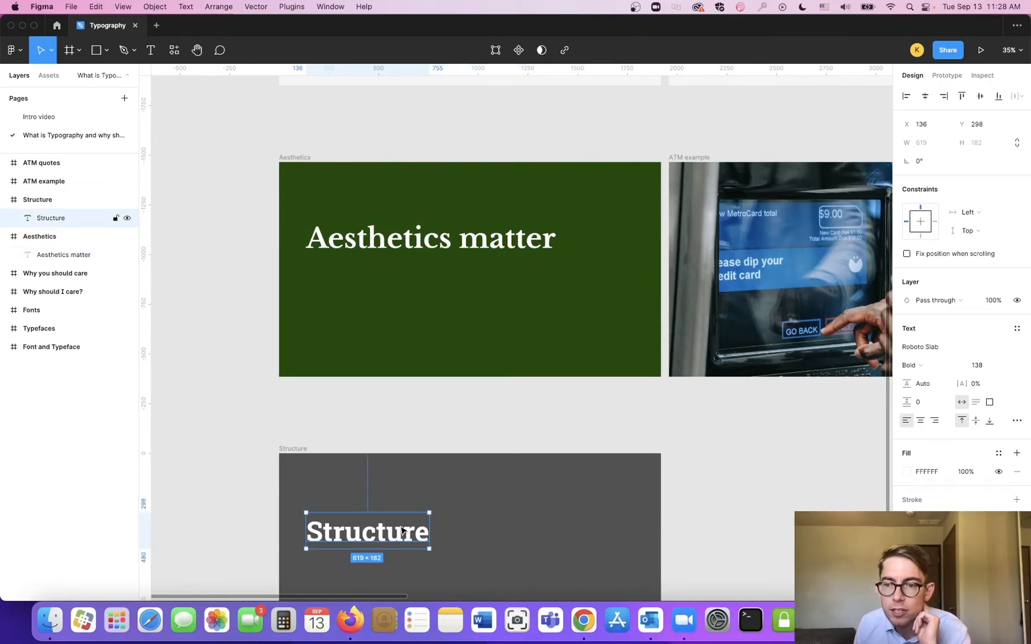
pyautogui.scroll(-5, 430, 513)
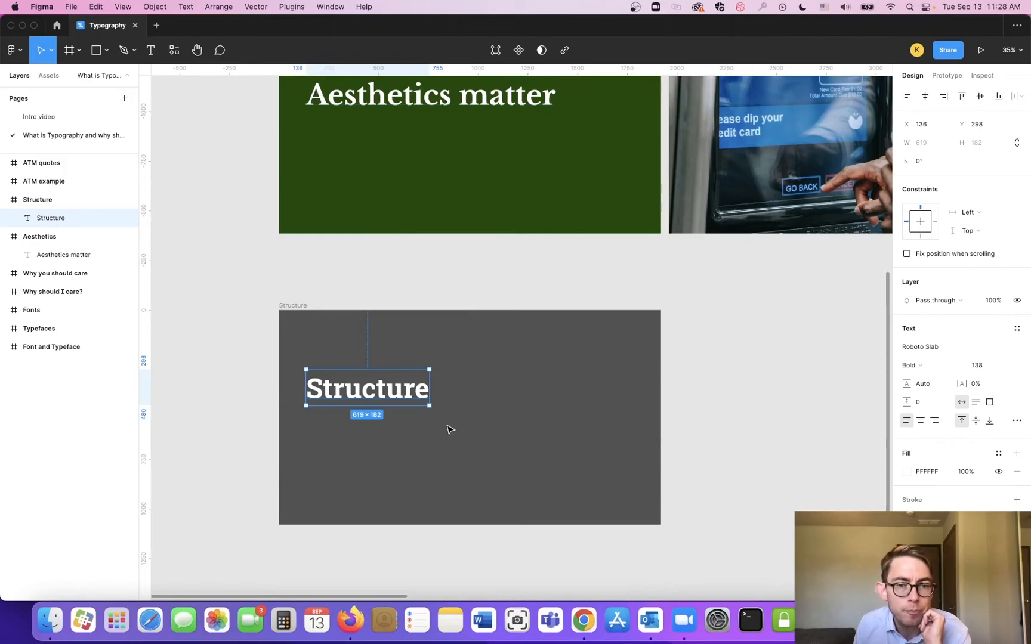
pyautogui.doubleClick(411, 401)
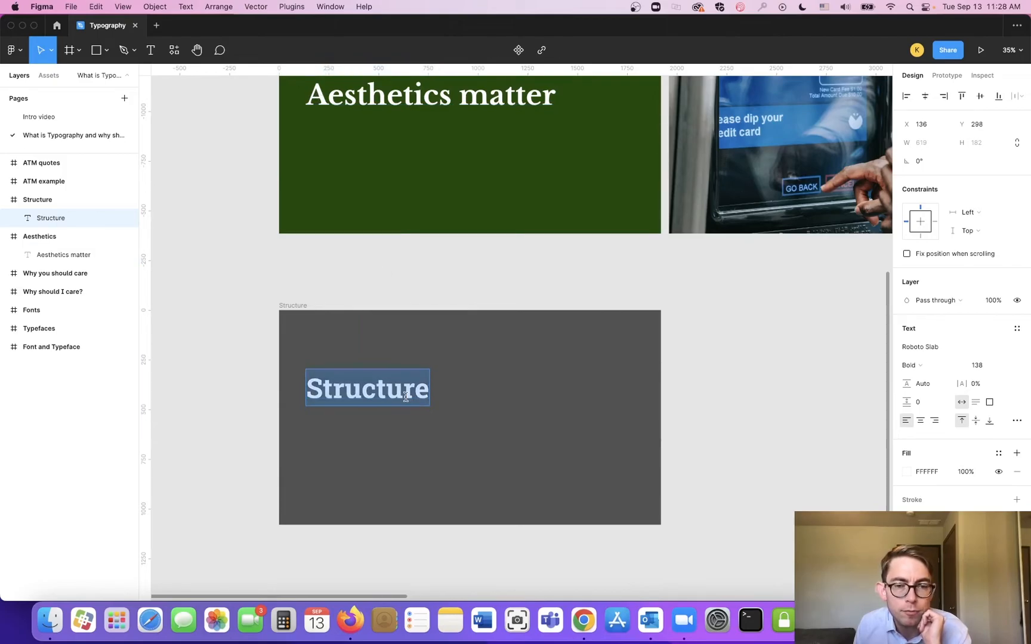
pyautogui.click(979, 364)
pyautogui.hotkey('shift', 'Up')
pyautogui.hotkey('shift', 'Up')
pyautogui.hotkey('shift', 'Up')
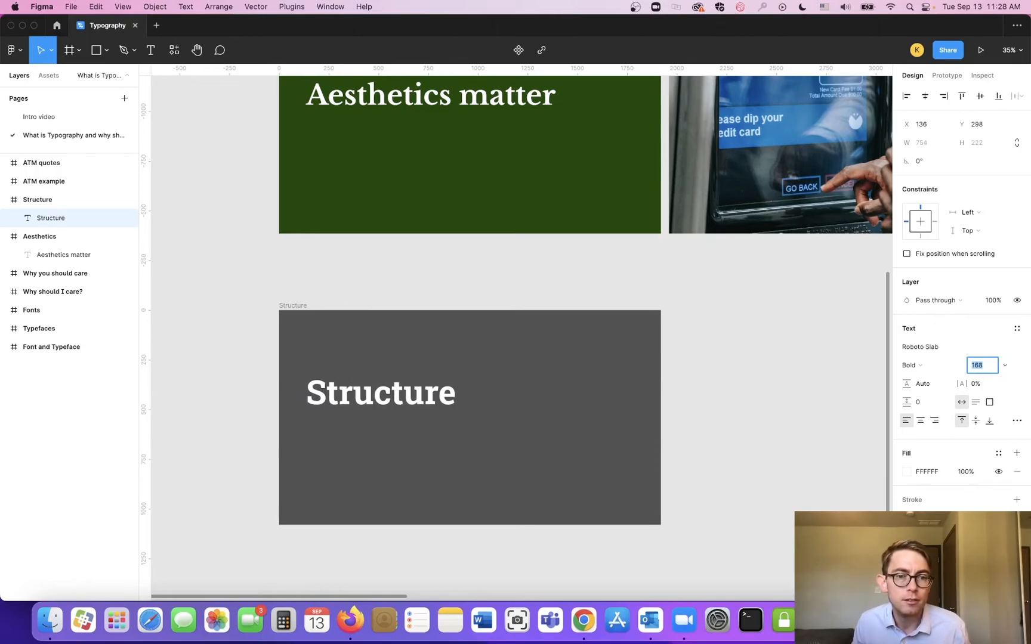
pyautogui.press('Escape')
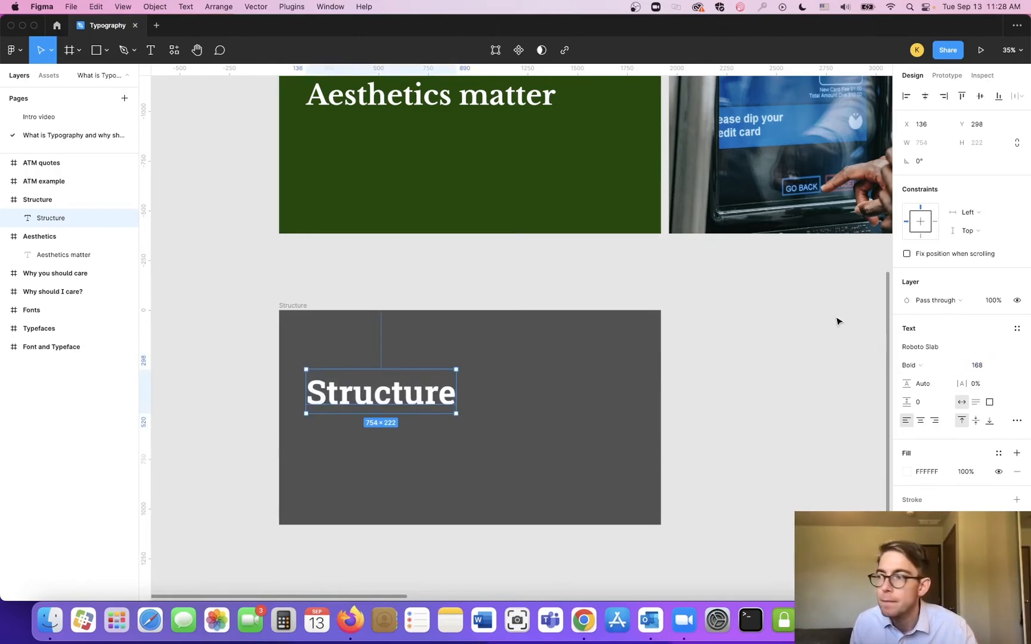
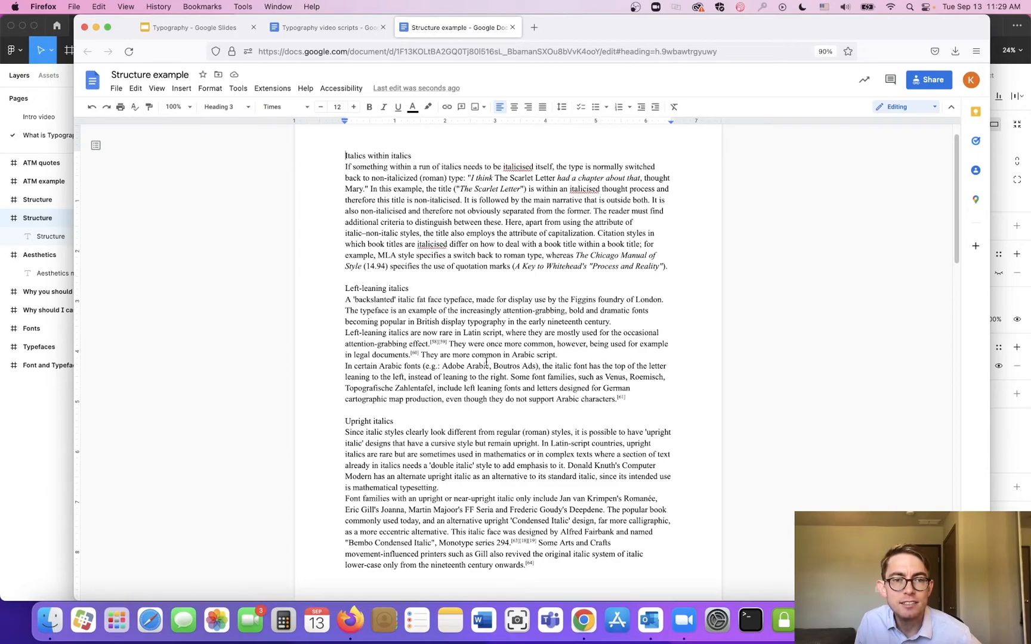
# Examine the plain-text layout of the three italics sections on the first page of the Structure example document.
pyautogui.moveTo(347, 412); pyautogui.dragTo(598, 559)
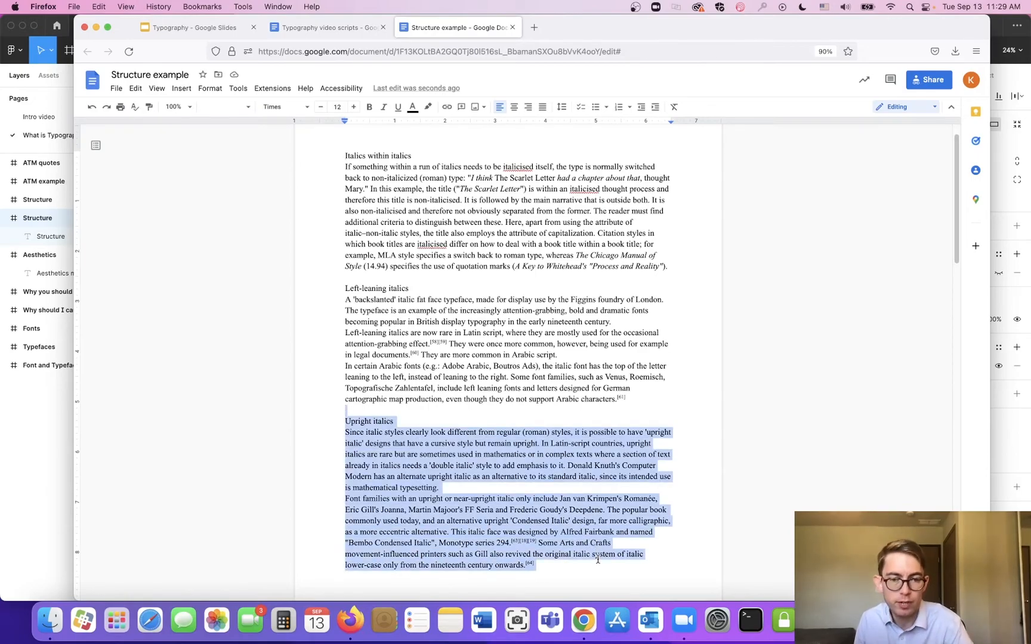
pyautogui.click(594, 561)
pyautogui.moveTo(598, 563); pyautogui.dragTo(322, 499)
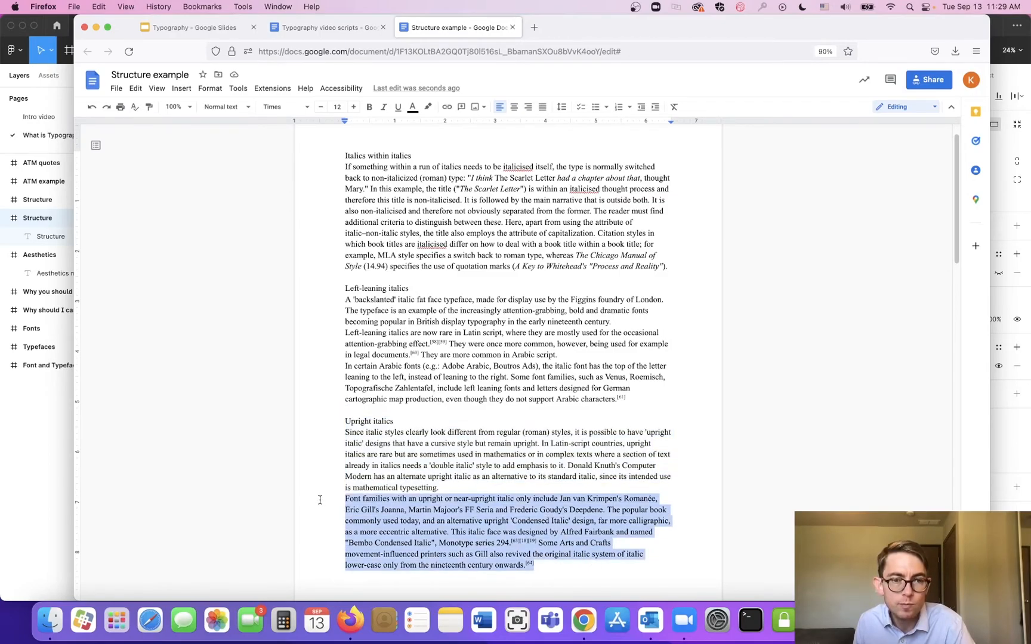
pyautogui.scroll(1, 495, 471)
pyautogui.scroll(-1, 494, 471)
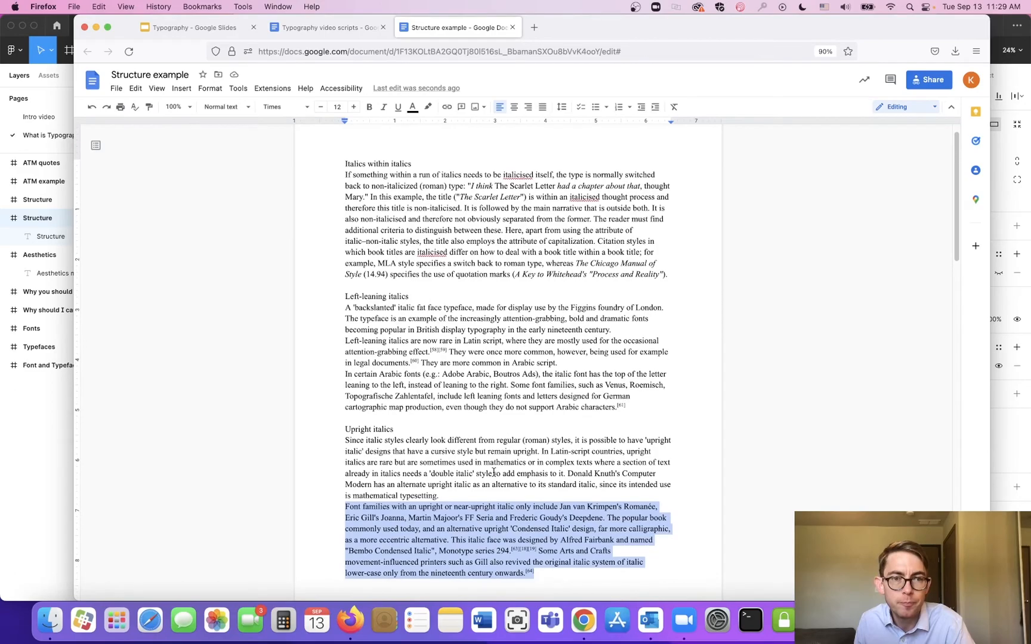
pyautogui.press('super+minus')
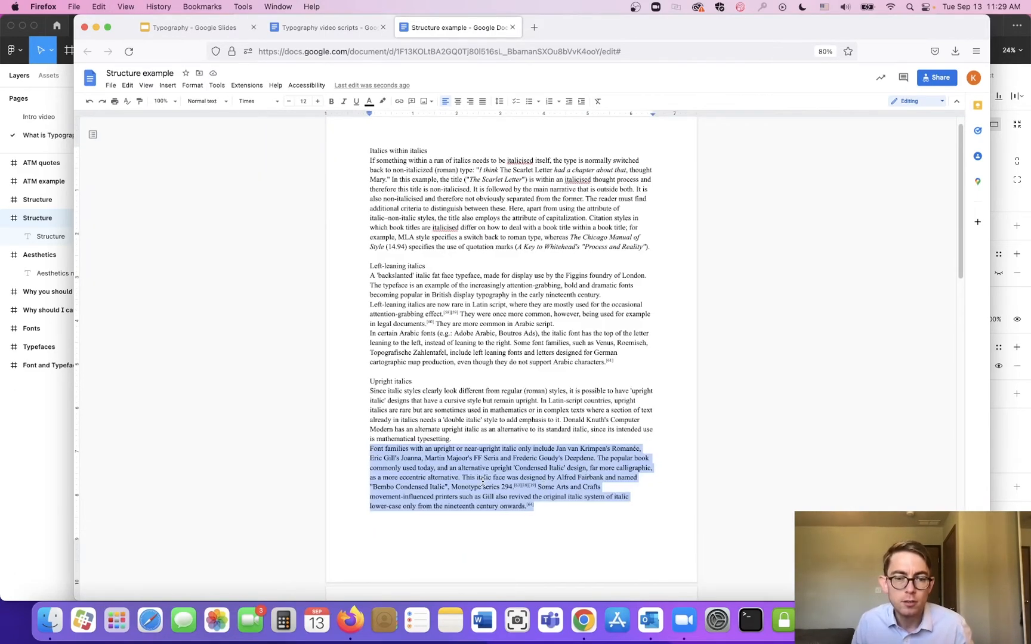
pyautogui.scroll(1, 486, 479)
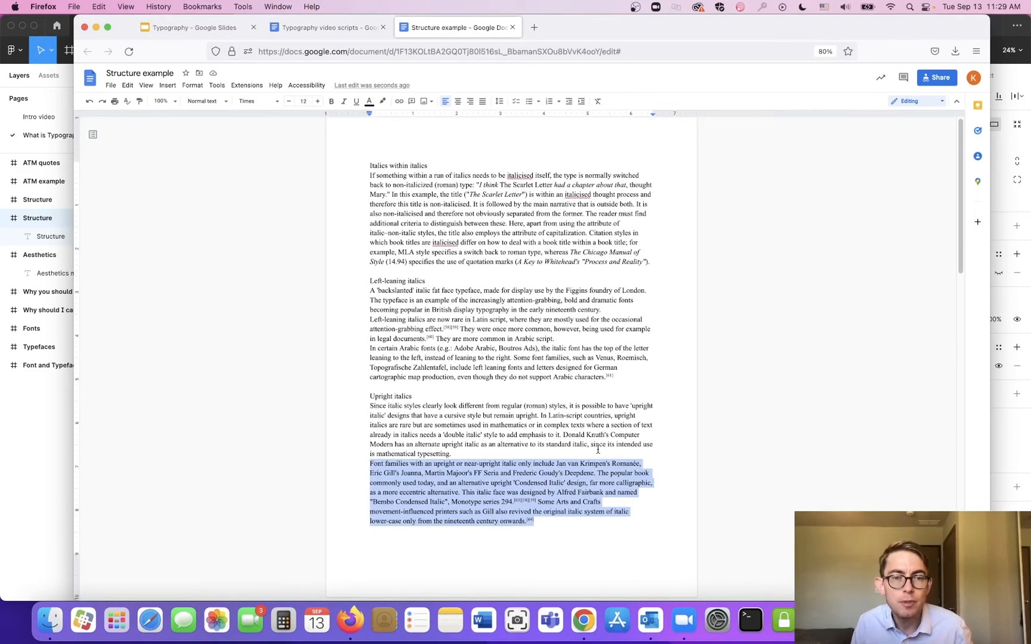
pyautogui.scroll(1, 632, 447)
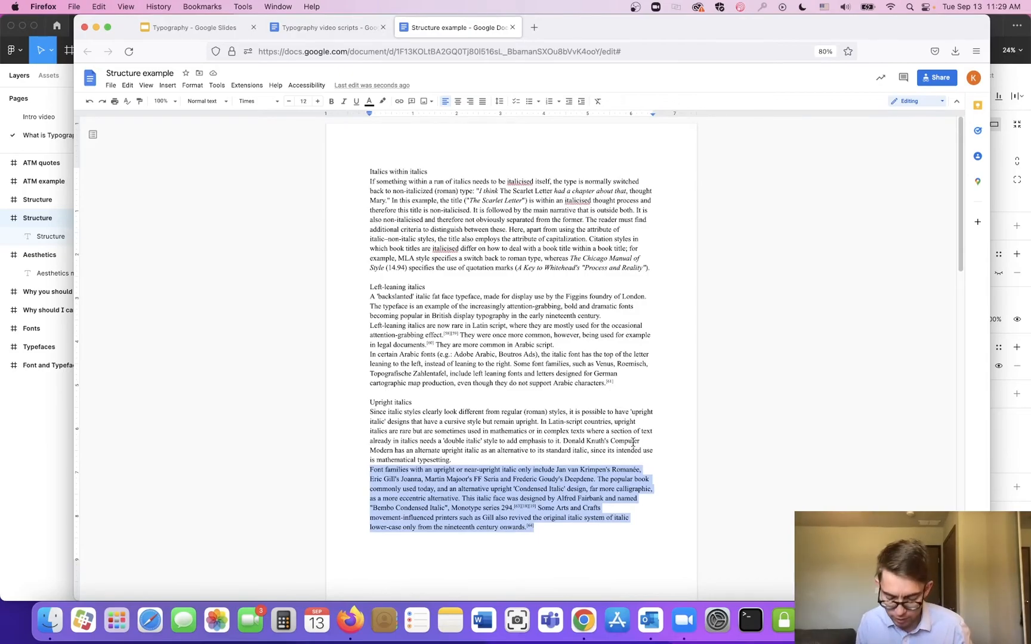
pyautogui.press('super+minus')
pyautogui.click(674, 344)
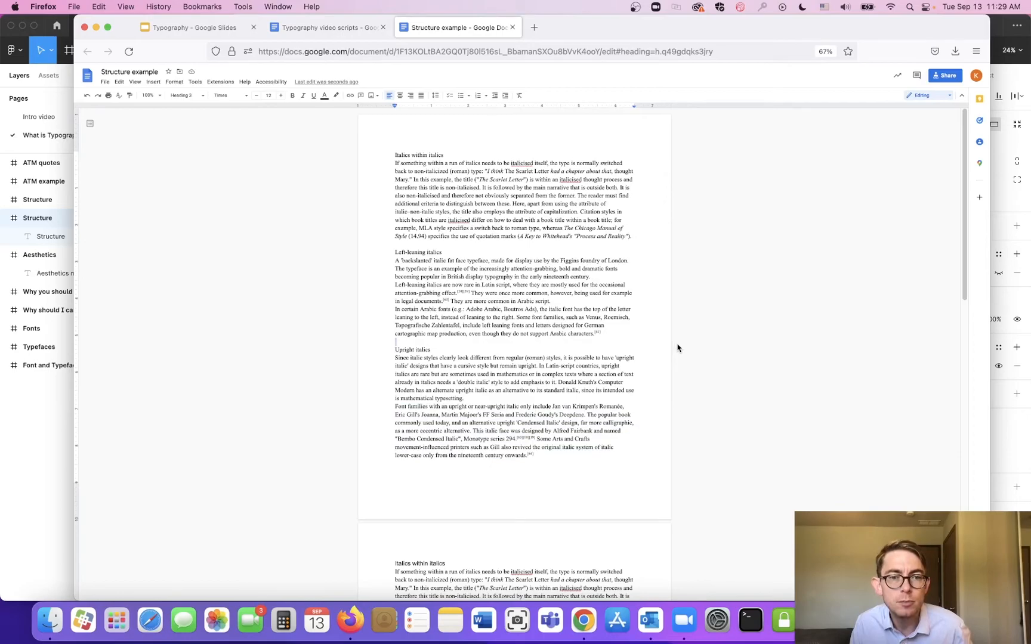
pyautogui.click(690, 337)
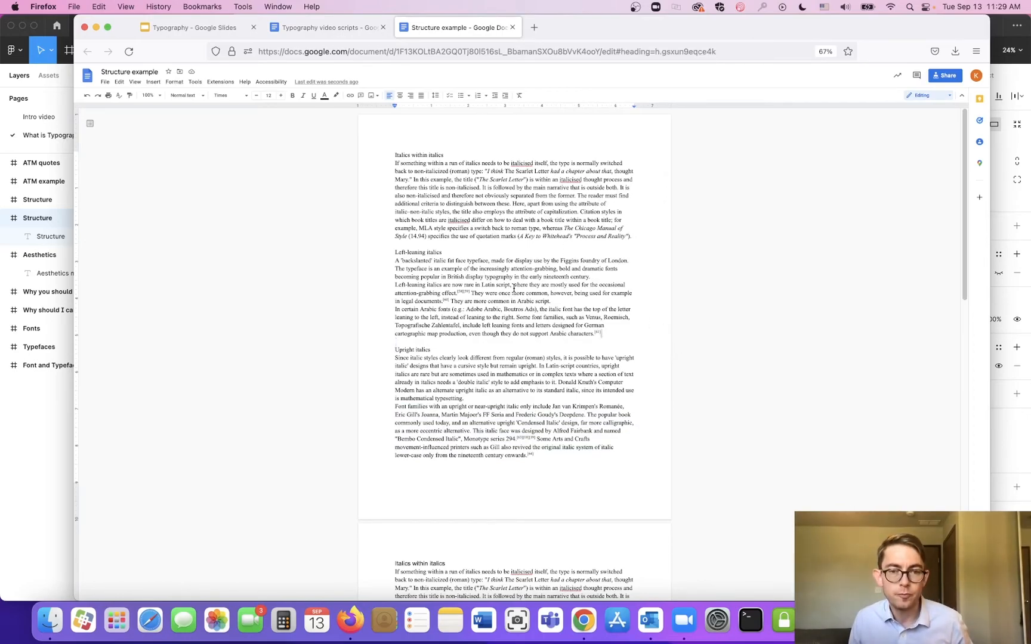
pyautogui.scroll(5, 514, 289)
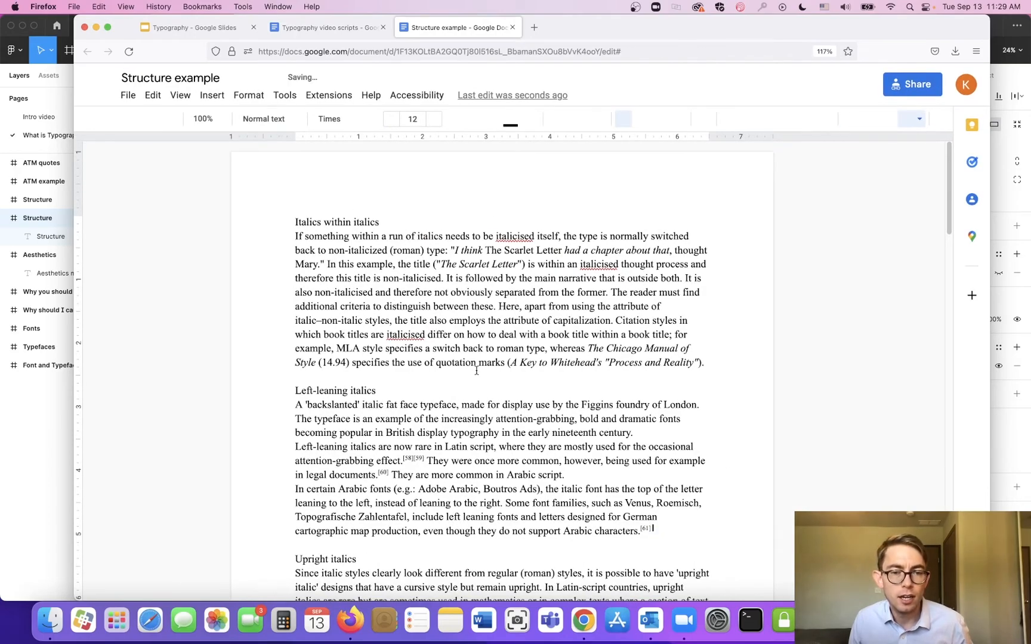
pyautogui.moveTo(475, 374); pyautogui.dragTo(487, 350)
pyautogui.press('BackSpace')
pyautogui.press('super+z')
# Copy all three italics sections of the Structure example document, from "Italics within italics" through the end of "Upright italics".
pyautogui.click(800, 381)
pyautogui.scroll(-1, 840, 319)
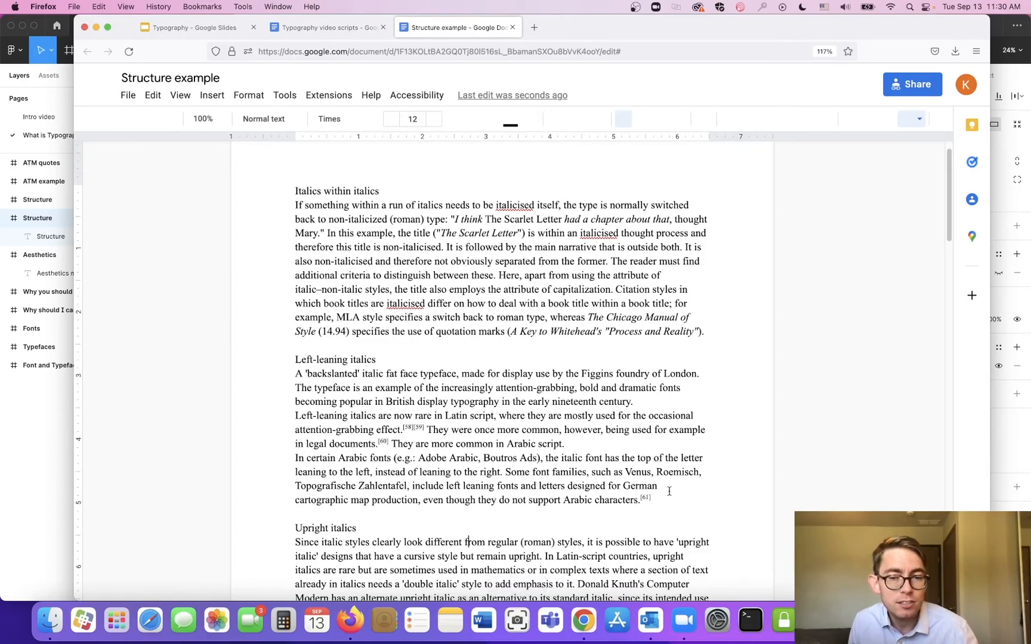
pyautogui.moveTo(666, 500); pyautogui.dragTo(279, 191)
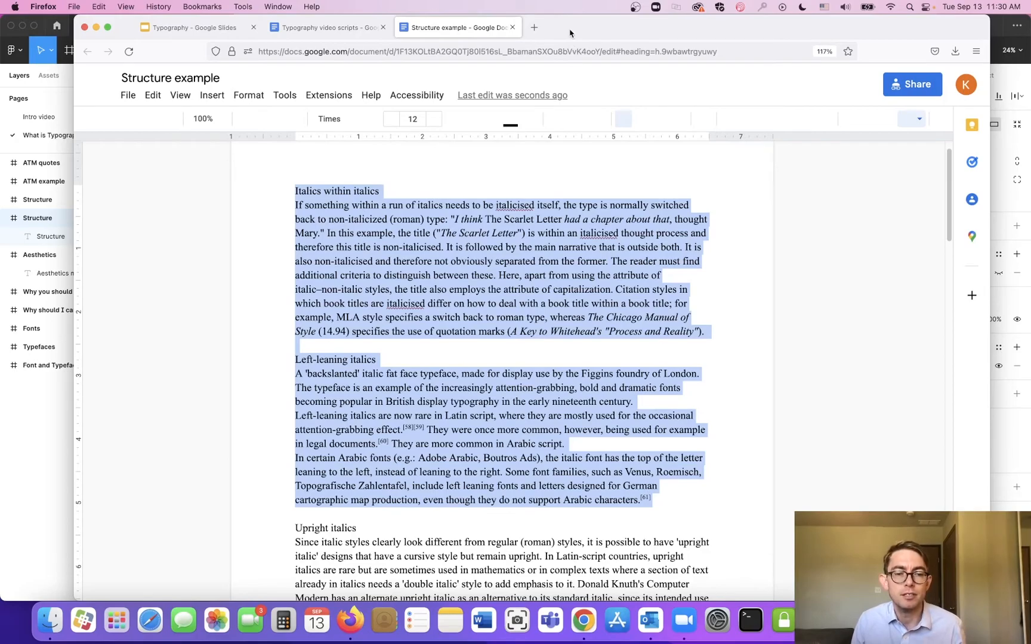
pyautogui.scroll(-3, 507, 402)
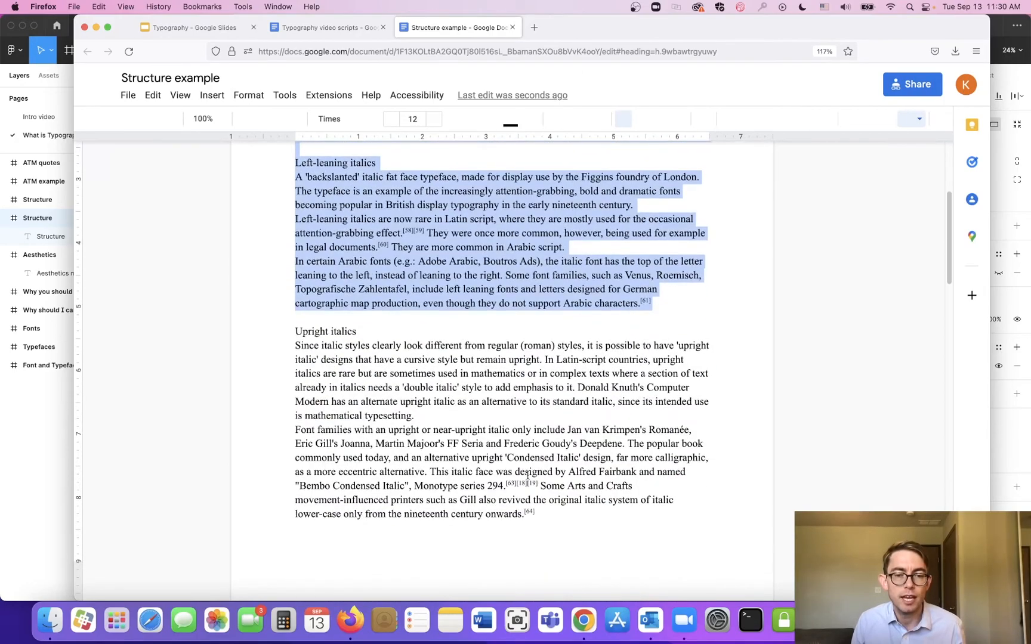
pyautogui.moveTo(567, 517); pyautogui.dragTo(248, 202)
pyautogui.press('super+c')
# Switch to Figma and delete the Structure heading from the second Structure frame.
pyautogui.press('super+Tab')
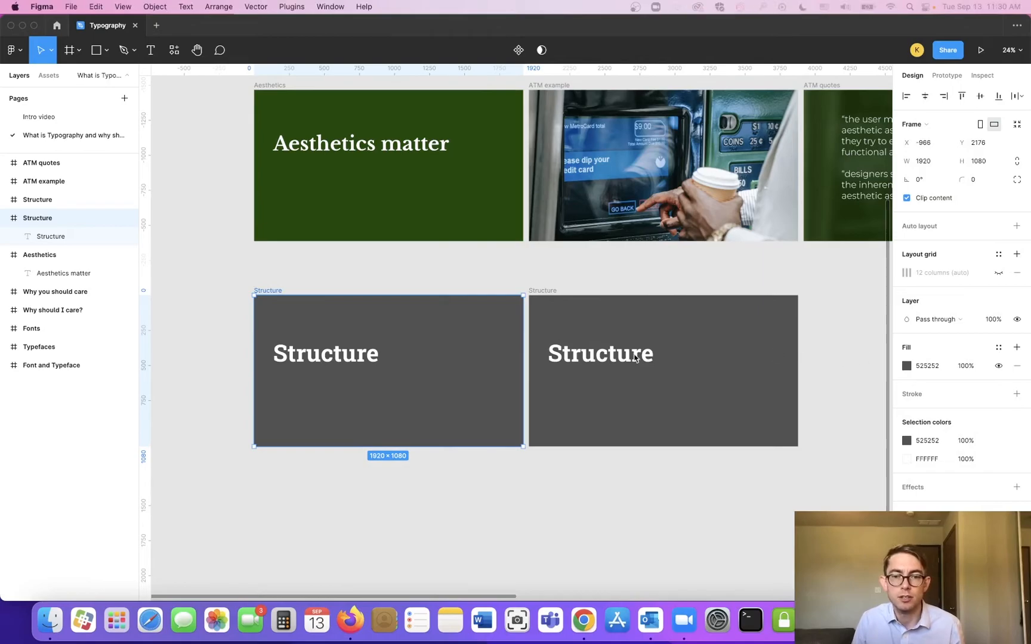
pyautogui.click(637, 359)
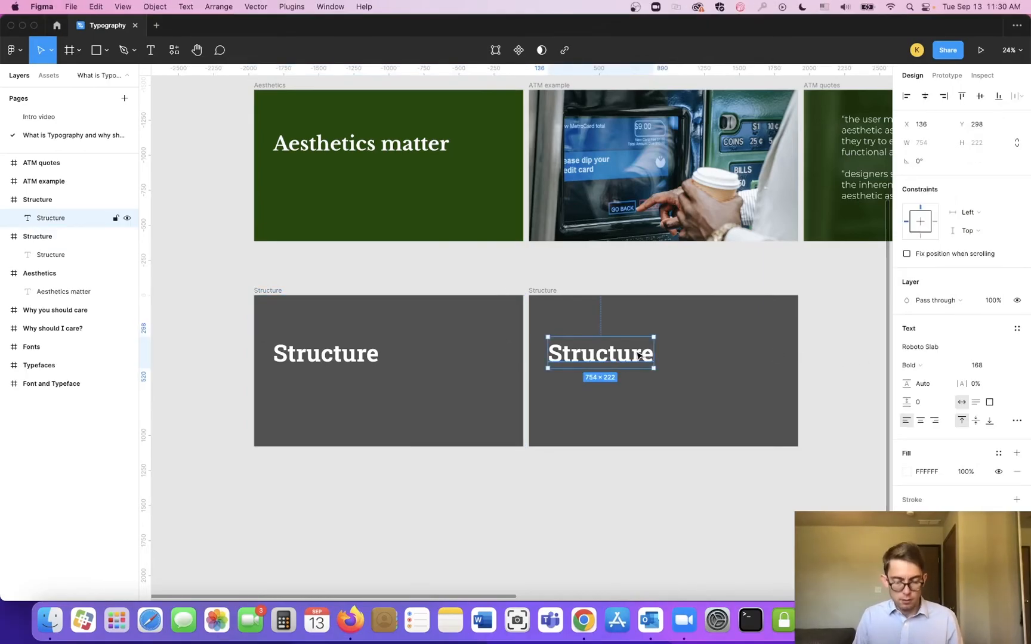
pyautogui.scroll(1, 668, 387)
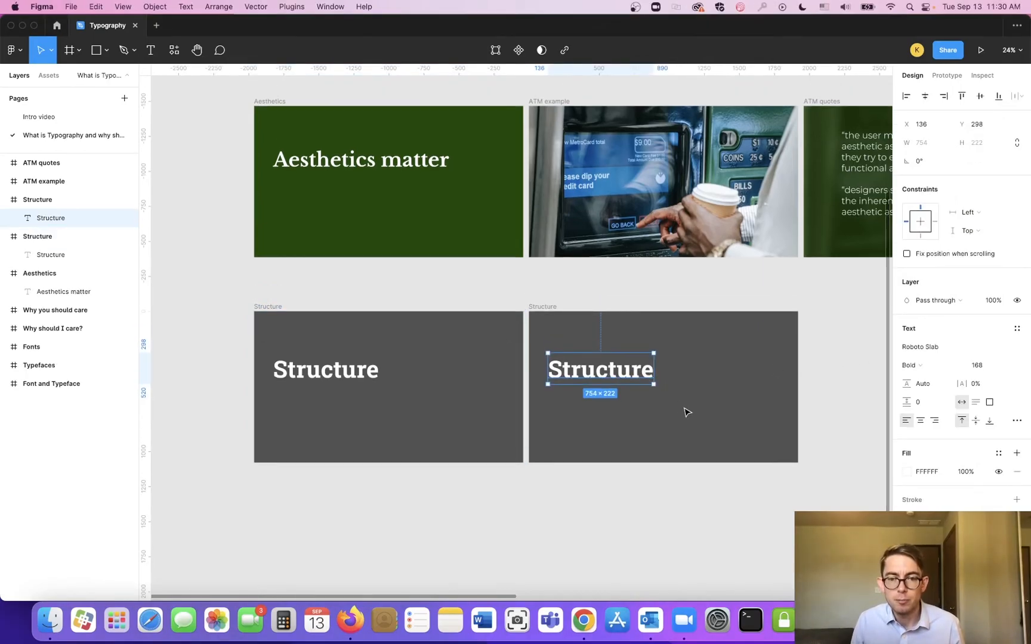
pyautogui.scroll(2, 683, 411)
pyautogui.scroll(5, 684, 412)
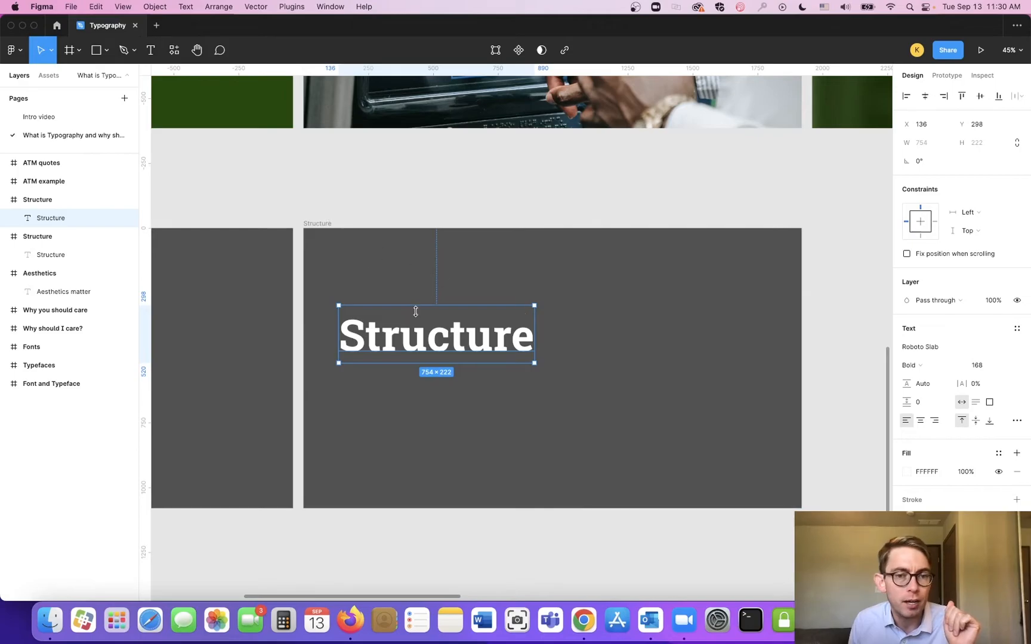
pyautogui.press('Delete')
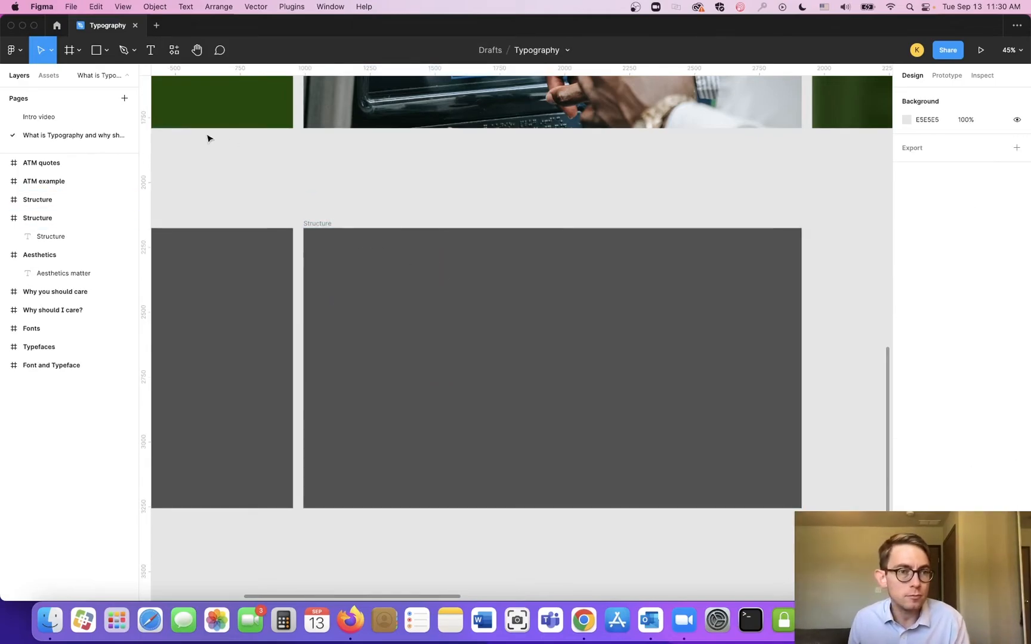
# Create a text box about 1547 × 1080 inside the empty Structure frame and set its font to Times New Roman.
pyautogui.click(153, 52)
pyautogui.moveTo(346, 228); pyautogui.dragTo(745, 508)
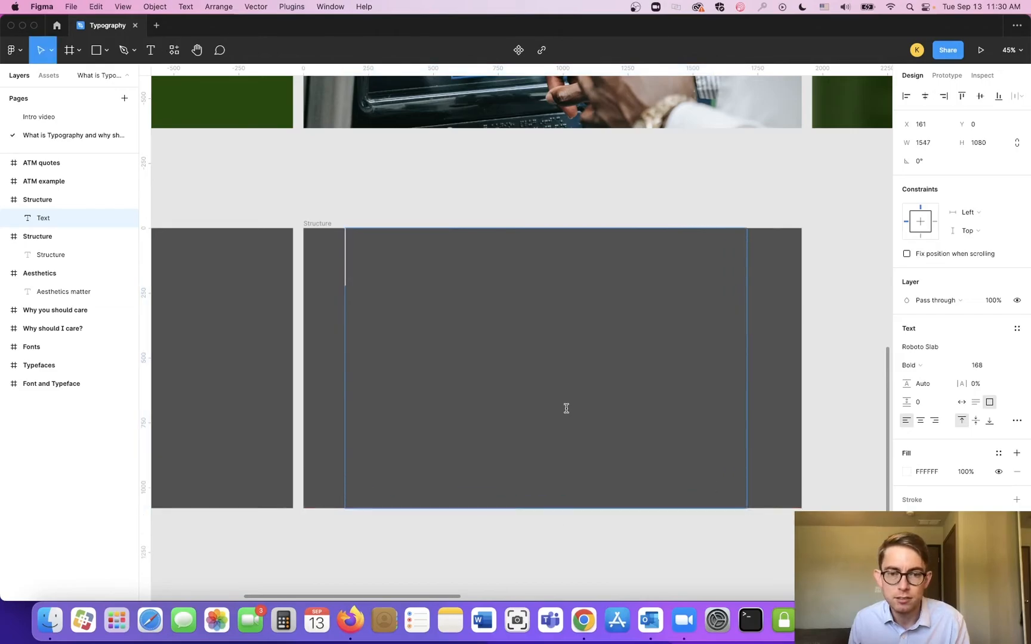
pyautogui.click(922, 348)
pyautogui.press('super+a')
pyautogui.write('Times New')
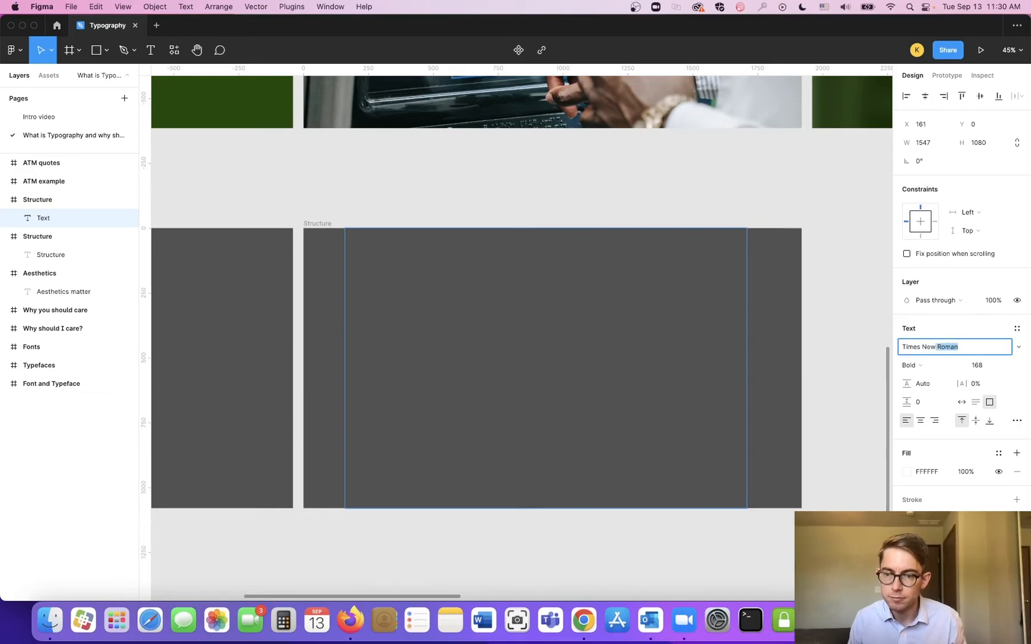
pyautogui.press('Return')
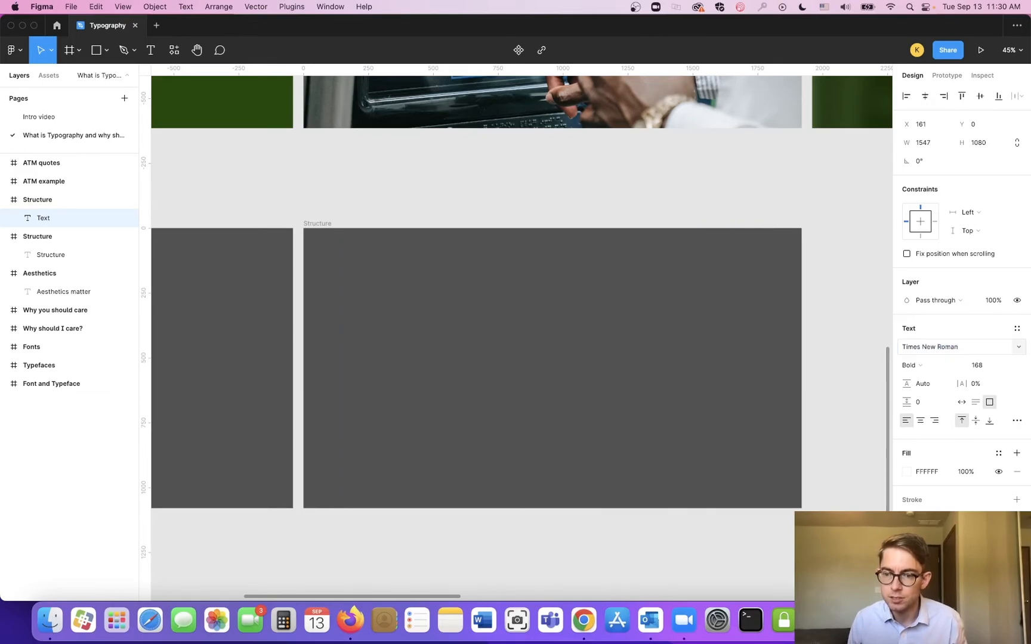
# Set the text box's font size to 12 and paste the copied italics sections into it.
pyautogui.click(1003, 366)
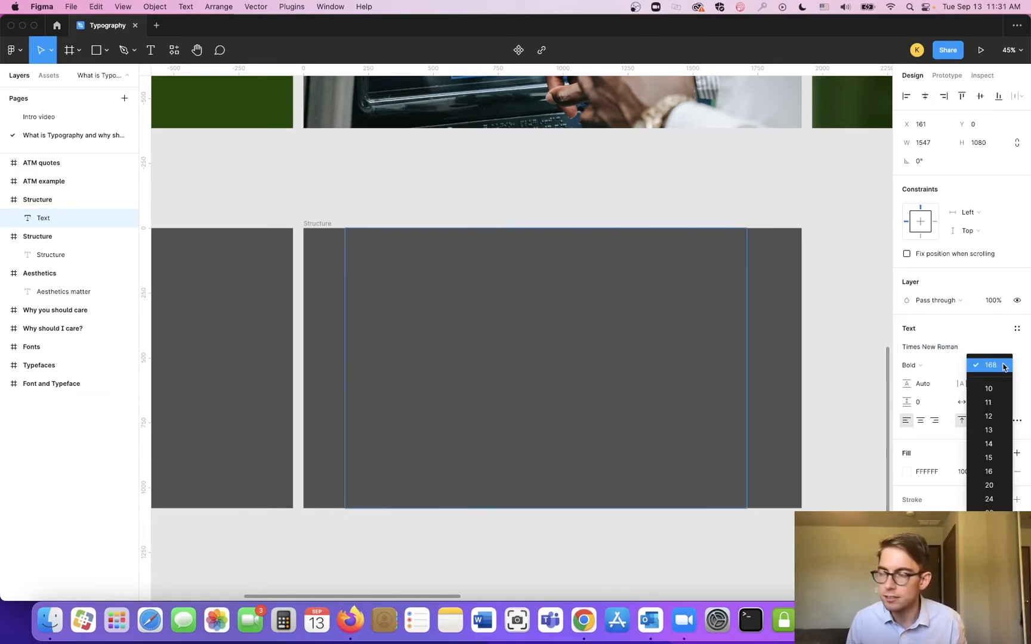
pyautogui.click(1002, 416)
pyautogui.click(533, 323)
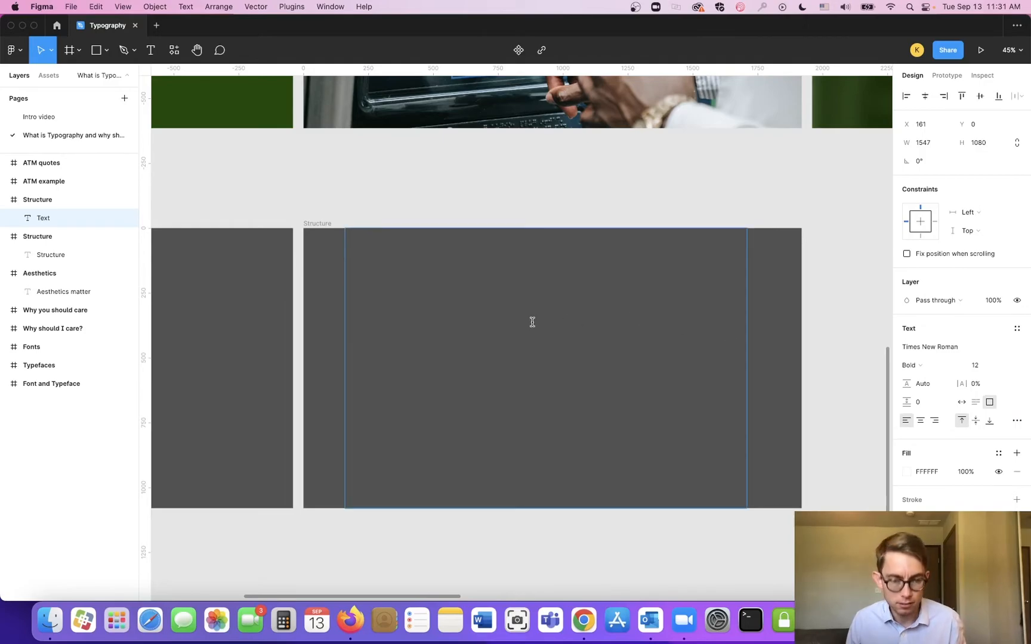
pyautogui.press('super+v')
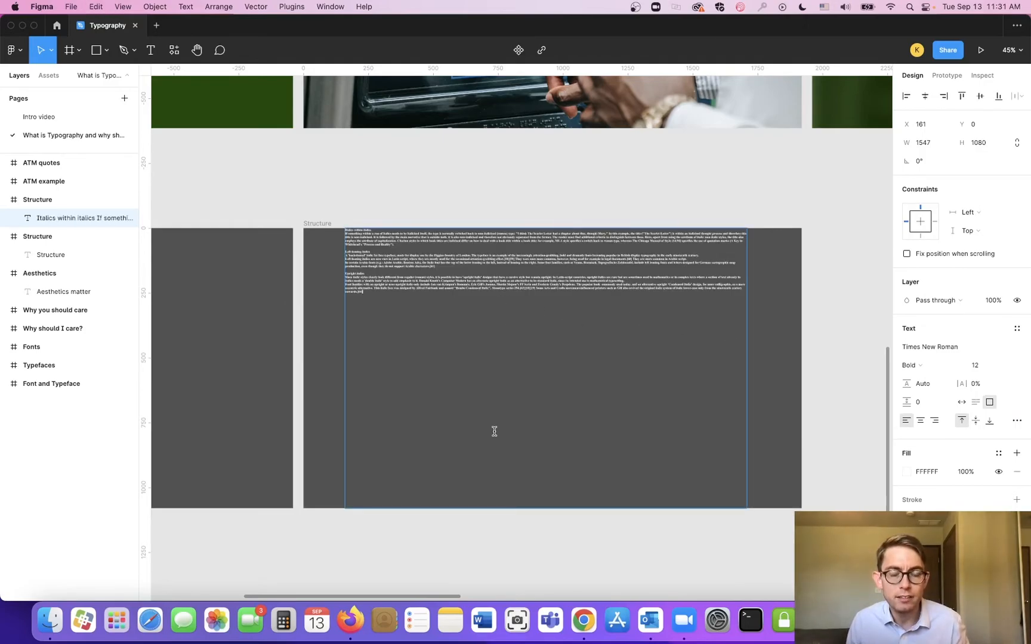
# Select all the pasted text and set its font weight to Regular.
pyautogui.moveTo(475, 333); pyautogui.dragTo(294, 222)
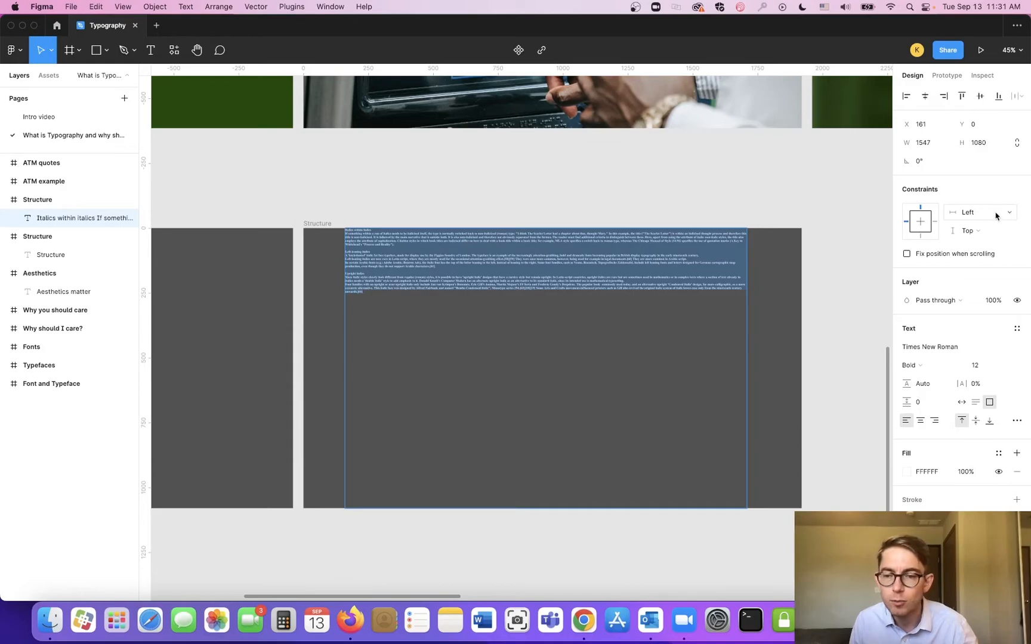
pyautogui.click(957, 369)
pyautogui.press('Return')
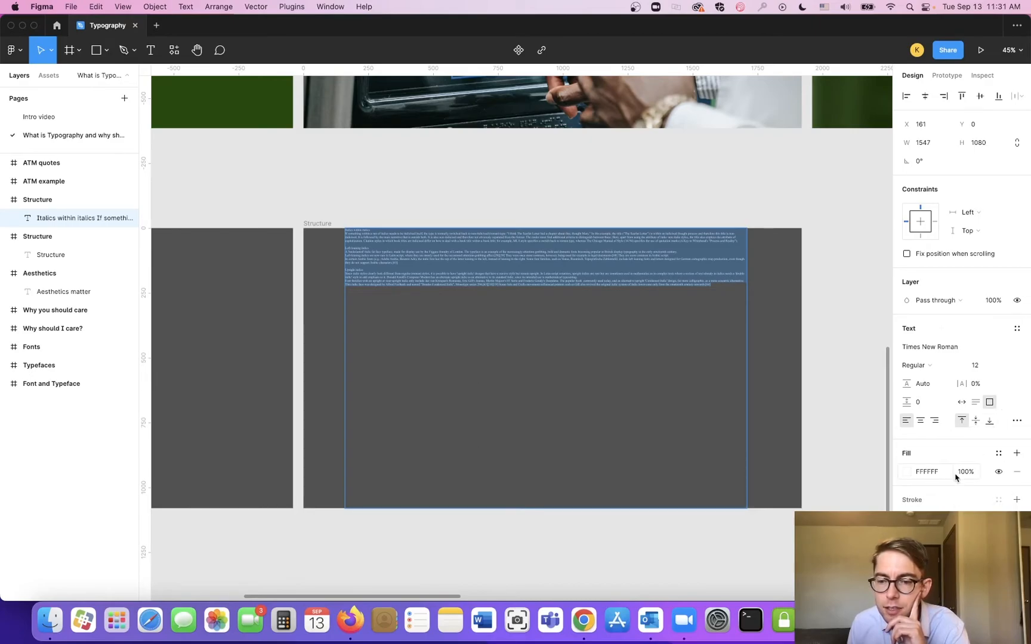
# Change the pasted text's fill to black, 000000.
pyautogui.click(999, 455)
pyautogui.click(1000, 456)
pyautogui.click(911, 475)
pyautogui.moveTo(812, 394); pyautogui.dragTo(725, 476)
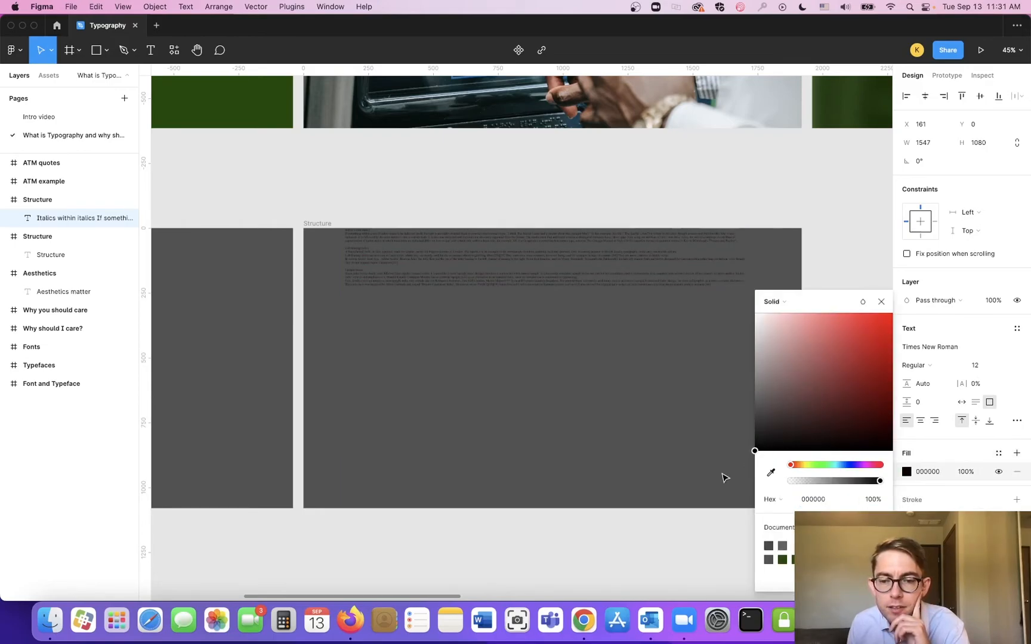
pyautogui.click(881, 302)
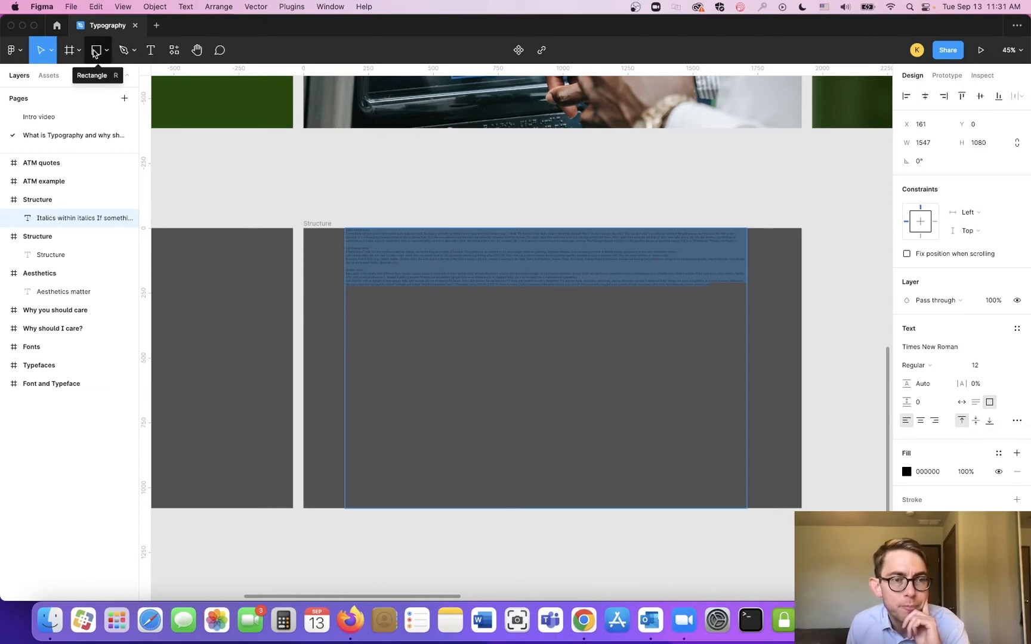
# Try font sizes 32 and 20 on the pasted text, settle on 24, and finish editing the text.
pyautogui.click(1010, 368)
pyautogui.click(1002, 460)
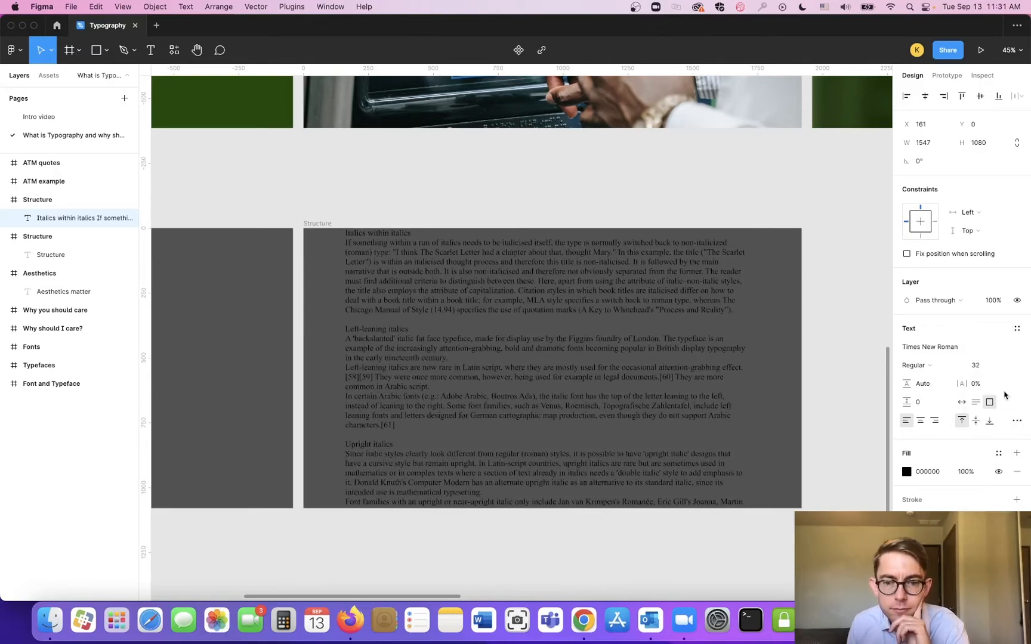
pyautogui.click(1006, 366)
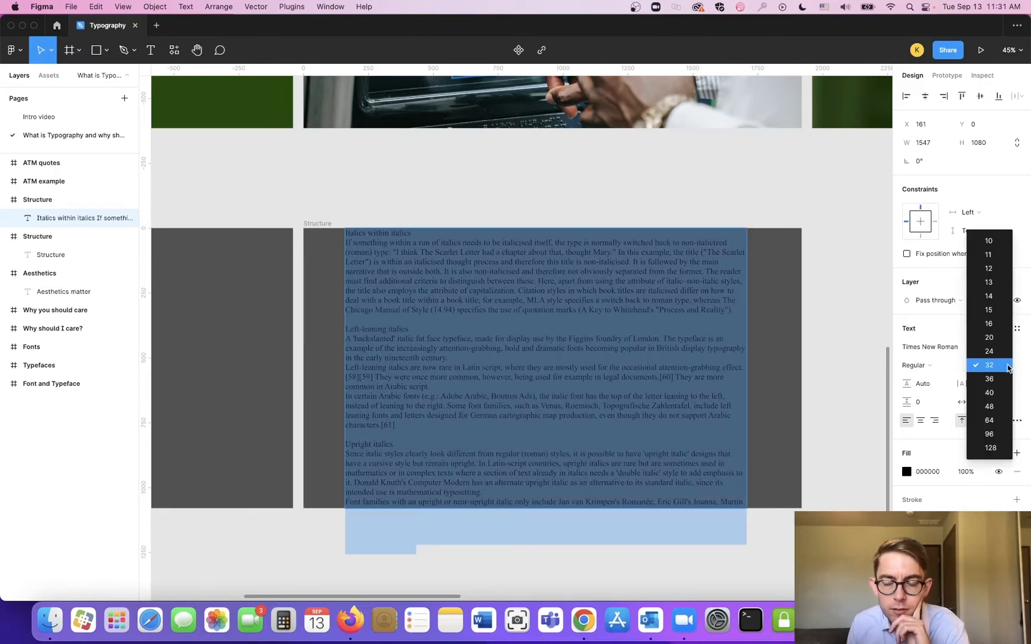
pyautogui.click(990, 338)
pyautogui.click(1005, 371)
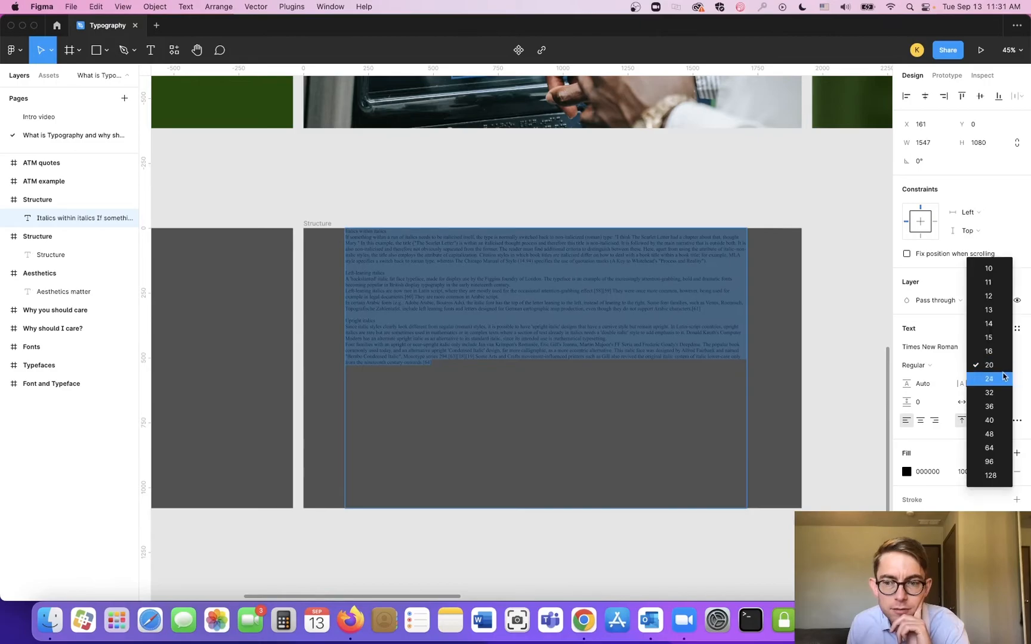
pyautogui.click(1004, 379)
pyautogui.doubleClick(592, 326)
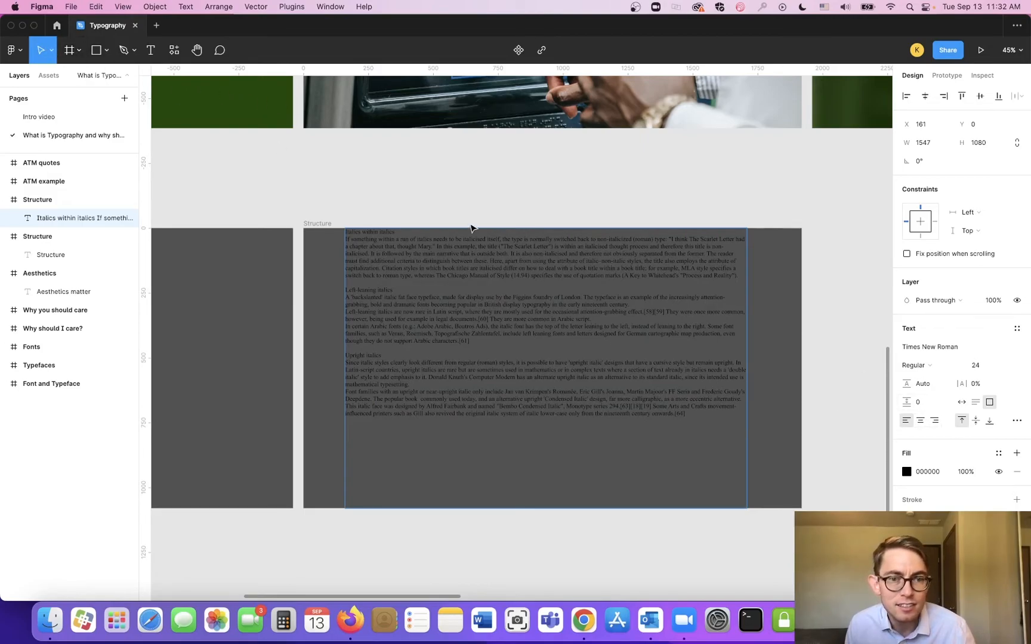
pyautogui.press('Escape')
# Lower the text box's upper edge to make it about 1543 × 999 and show the Structure frame's 12-column layout grid.
pyautogui.moveTo(346, 227); pyautogui.dragTo(345, 247)
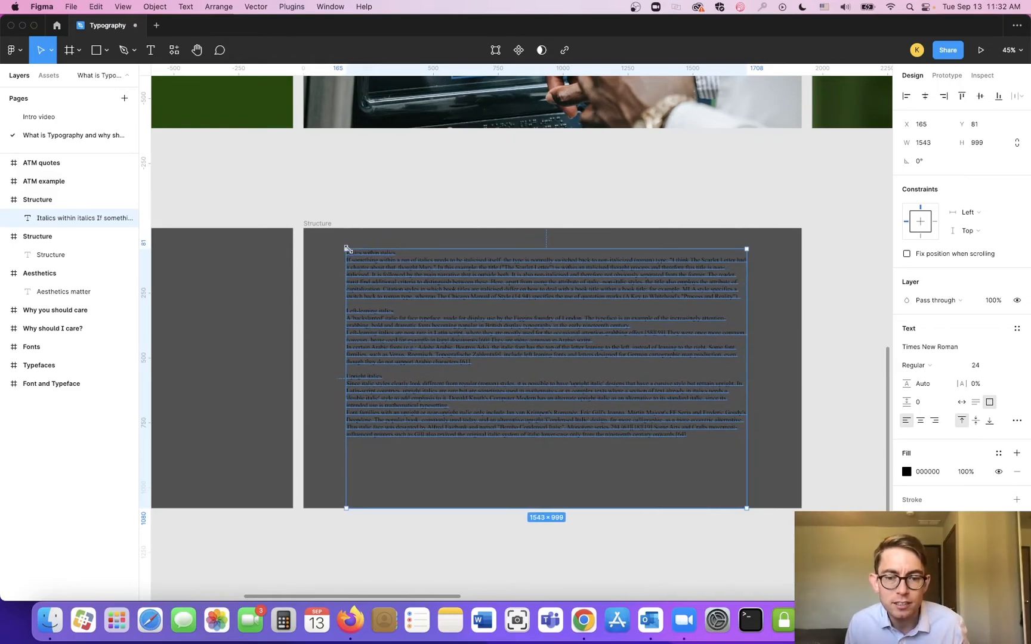
pyautogui.click(328, 222)
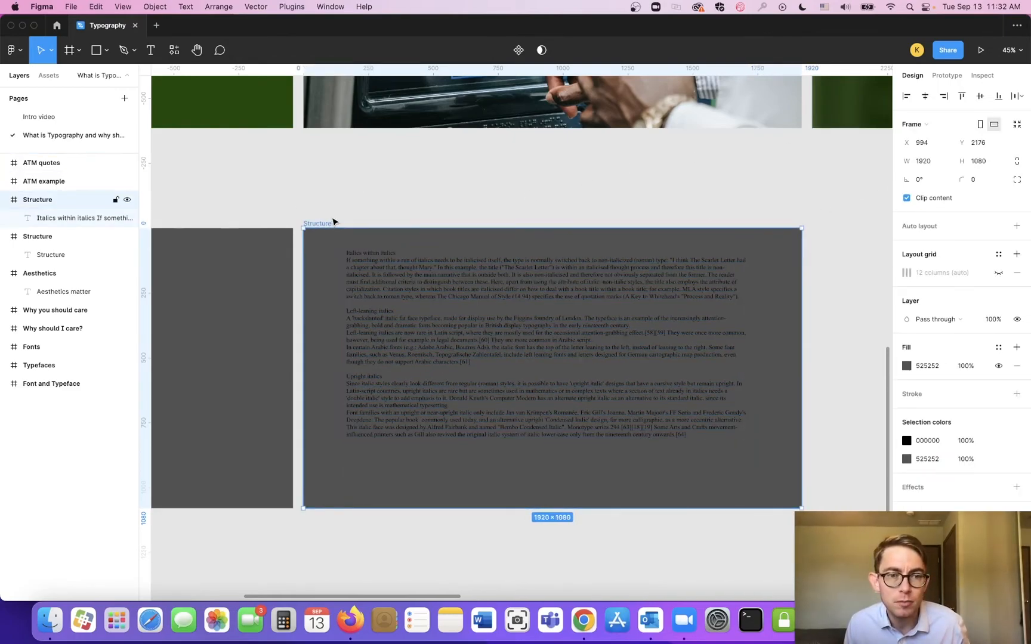
pyautogui.click(998, 273)
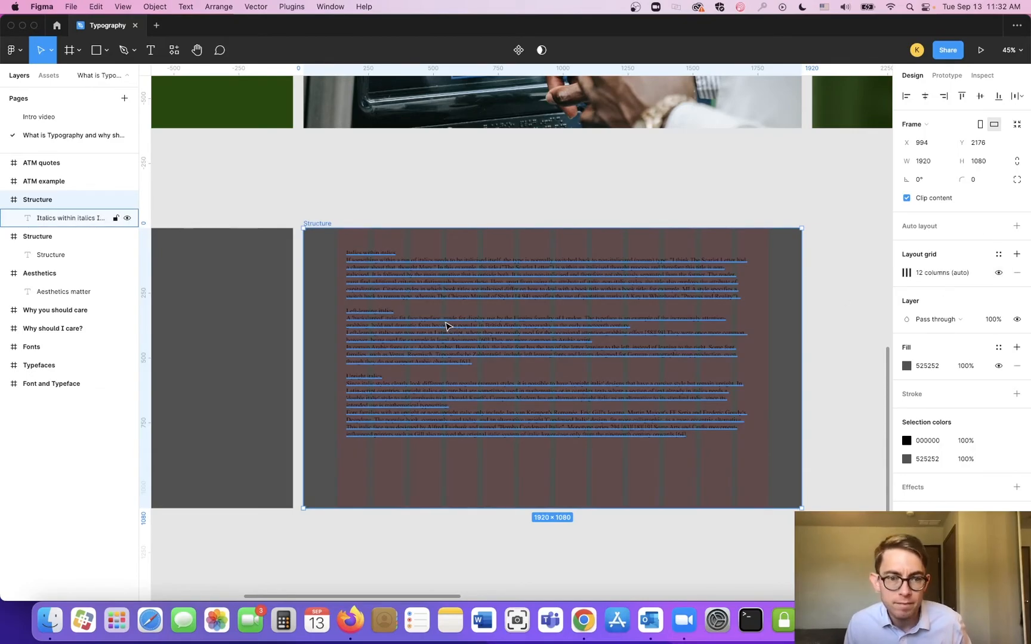
# Move the text box to X 130, Y 126 at the first grid column and widen it to 1660 to reach the last column.
pyautogui.scroll(4, 445, 325)
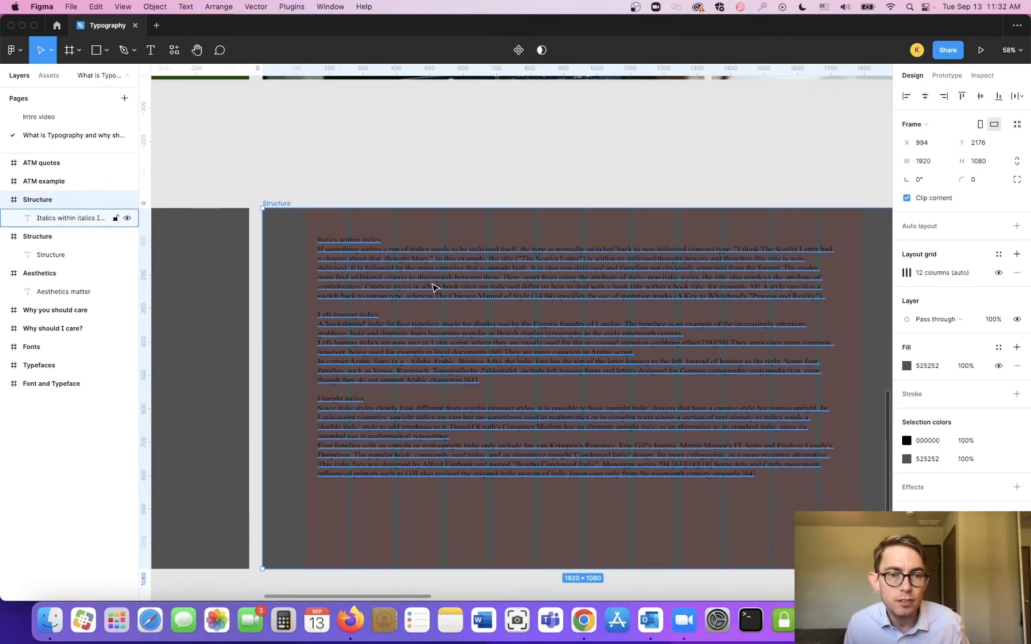
pyautogui.click(439, 287)
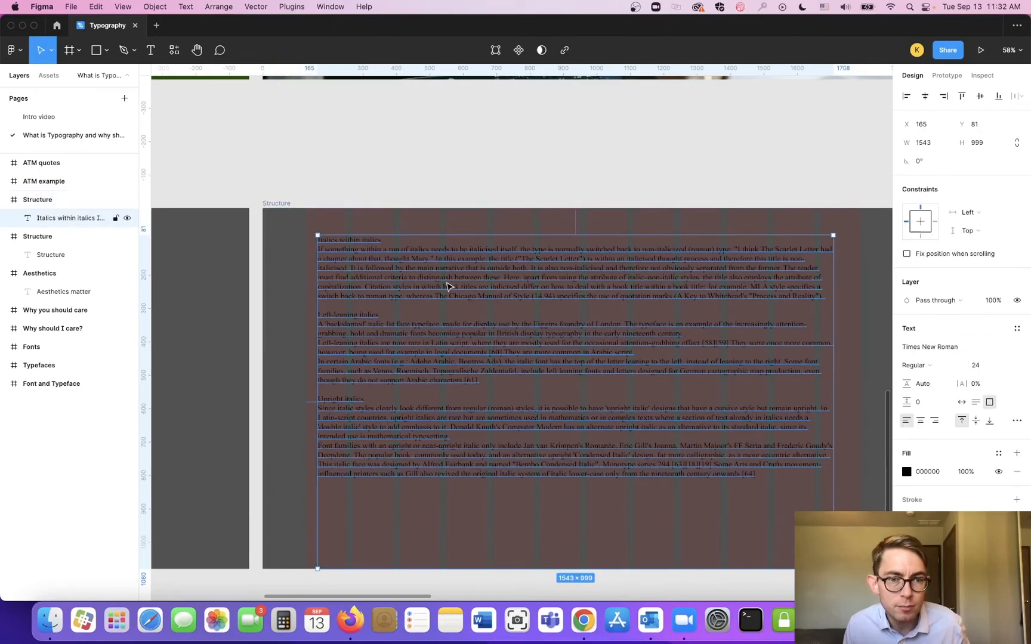
pyautogui.moveTo(439, 283); pyautogui.dragTo(428, 292)
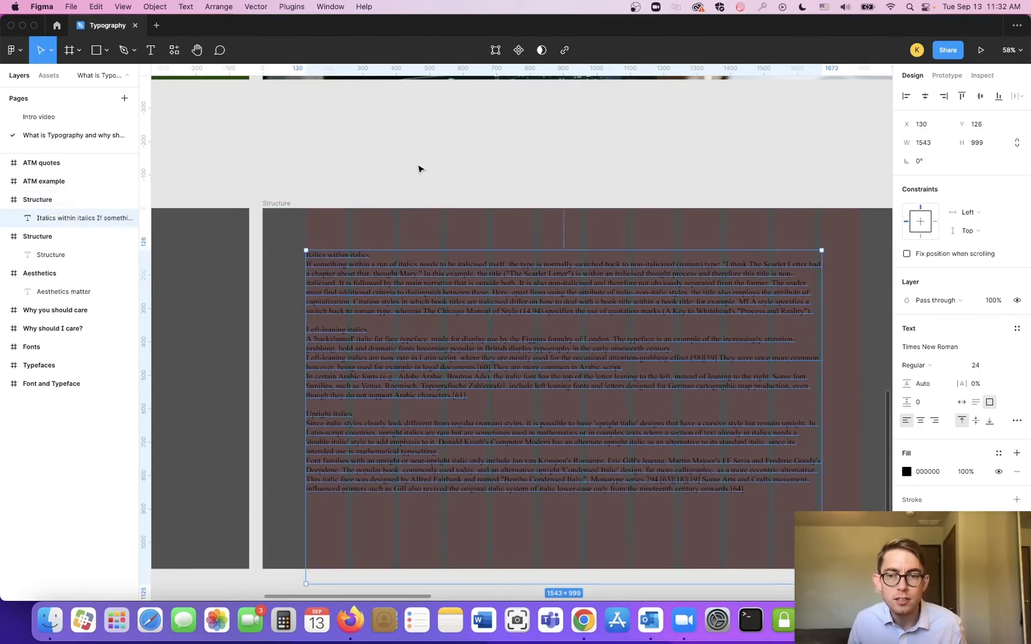
pyautogui.moveTo(822, 404); pyautogui.dragTo(861, 403)
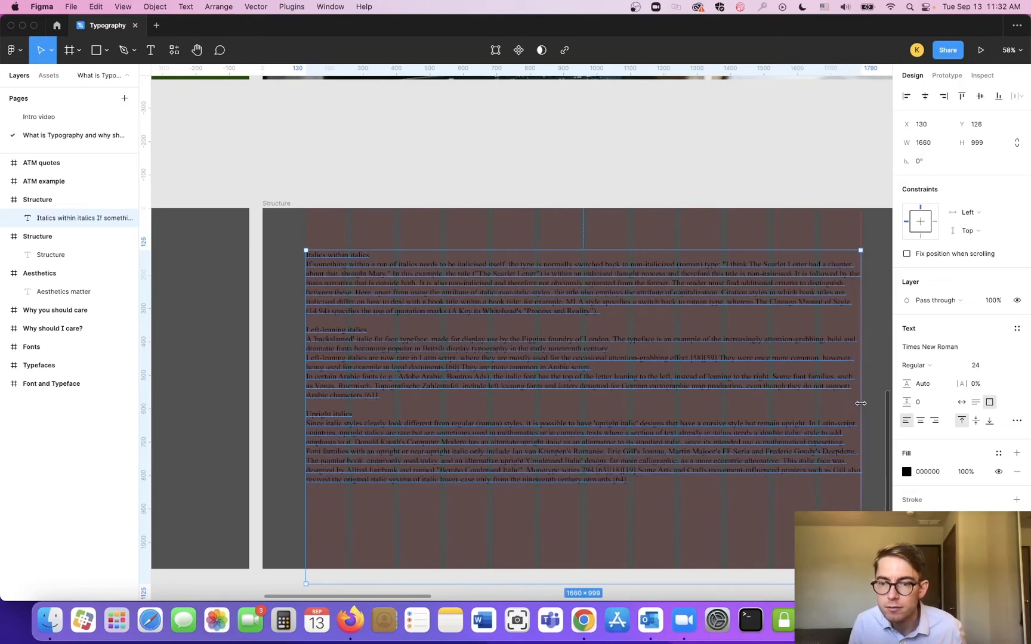
# Draw a rectangle about 1663 × 1095 covering the grid columns of the Structure frame.
pyautogui.click(430, 138)
pyautogui.click(99, 56)
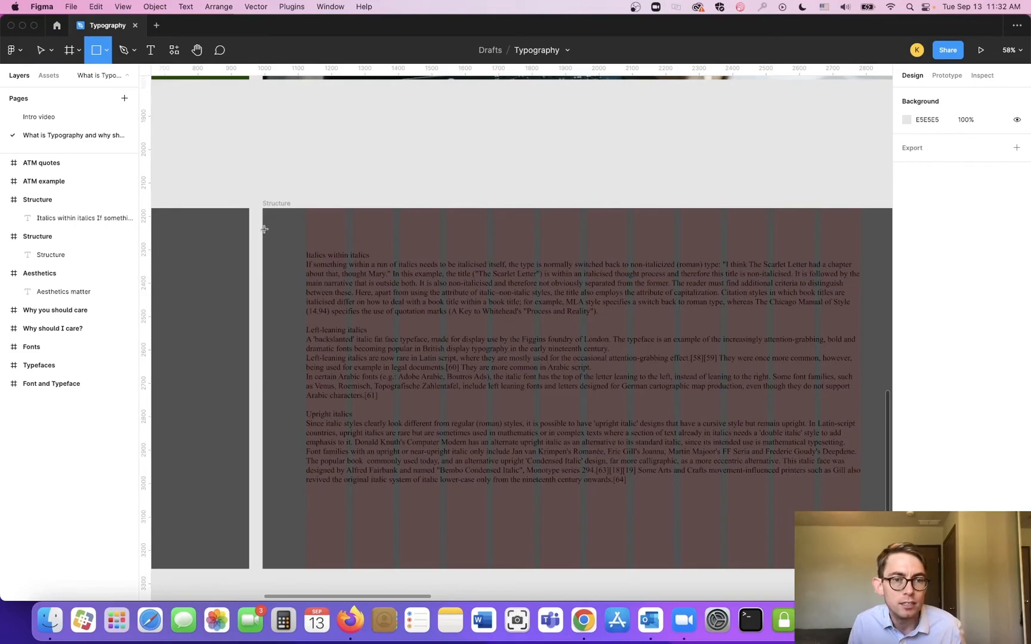
pyautogui.moveTo(305, 204)
pyautogui.mouseDown()
pyautogui.moveTo(502, 436)
pyautogui.moveTo(700, 499)
pyautogui.moveTo(860, 574)
pyautogui.mouseUp()
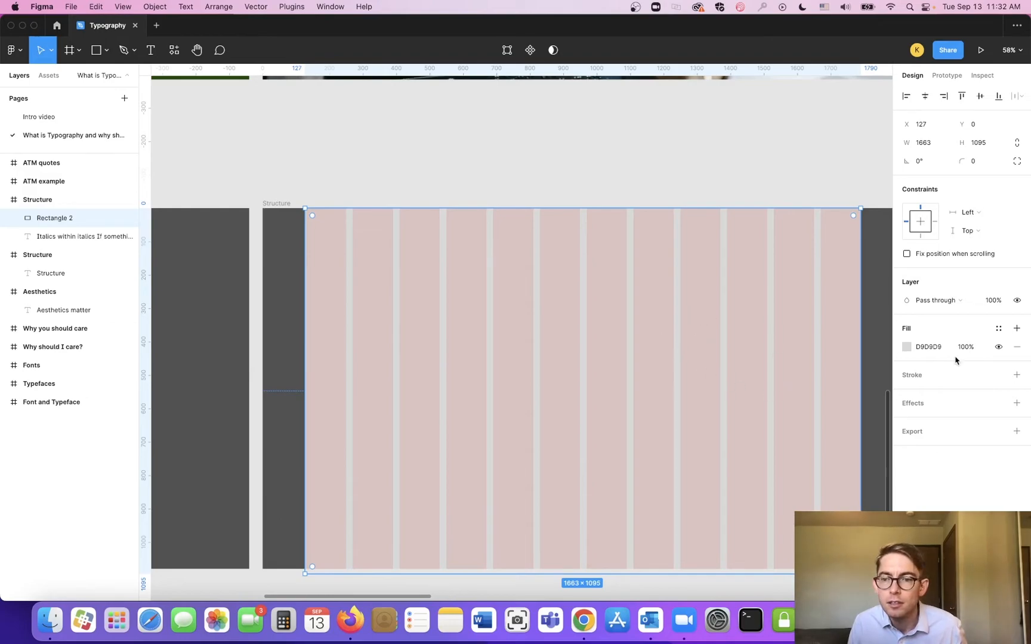
# Fill the rectangle with white, FFFFFF, and place it behind the italics text layer.
pyautogui.click(911, 349)
pyautogui.moveTo(756, 324); pyautogui.dragTo(727, 310)
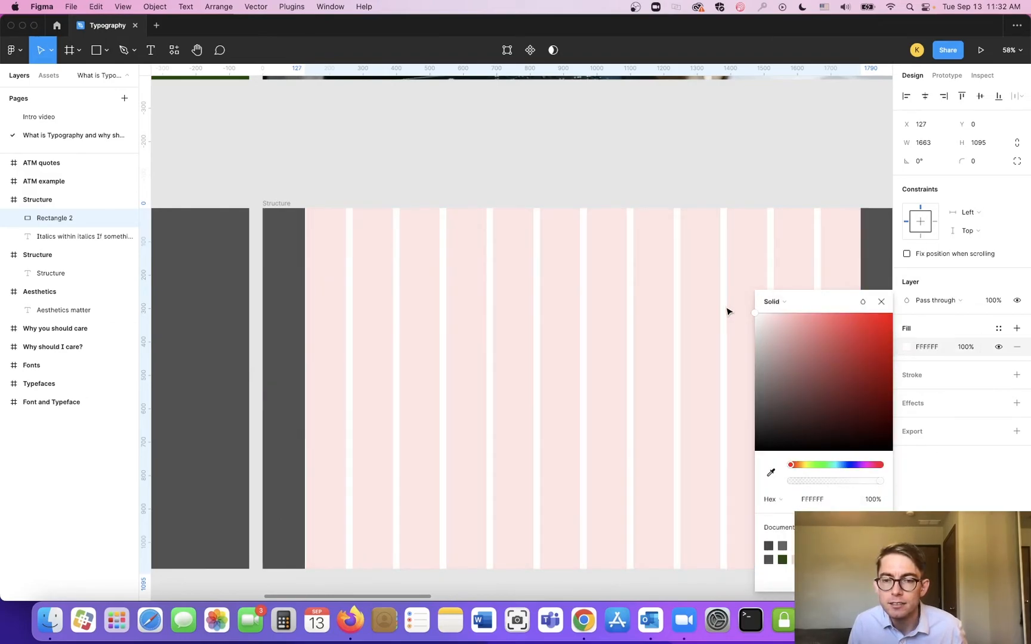
pyautogui.click(716, 172)
pyautogui.moveTo(91, 217); pyautogui.dragTo(62, 236)
pyautogui.click(327, 161)
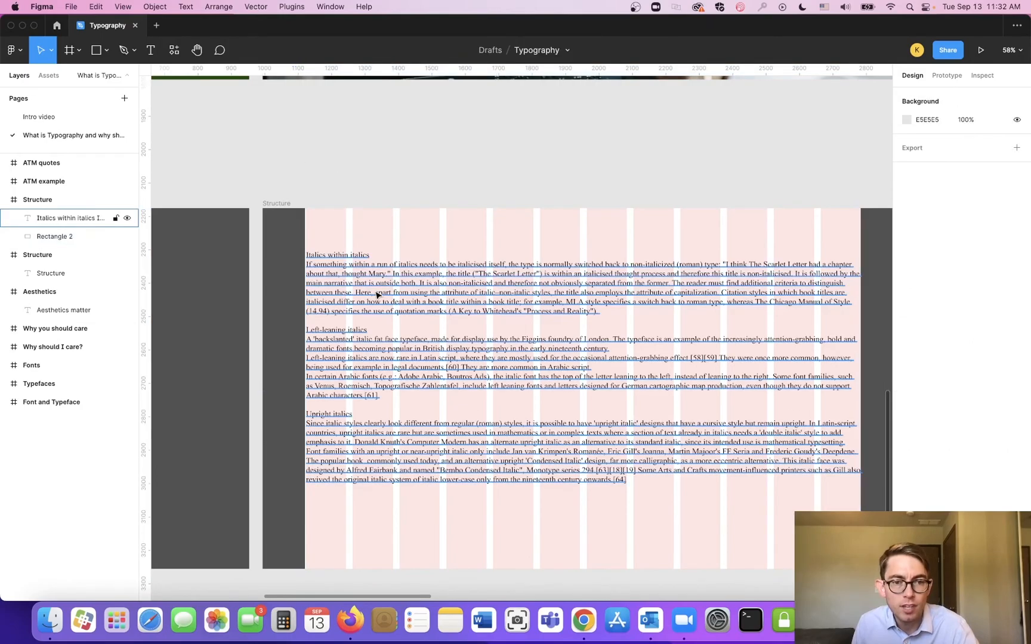
# Narrow the text box to 1520 by aligning its left edge with the second grid column at X 270.
pyautogui.click(376, 294)
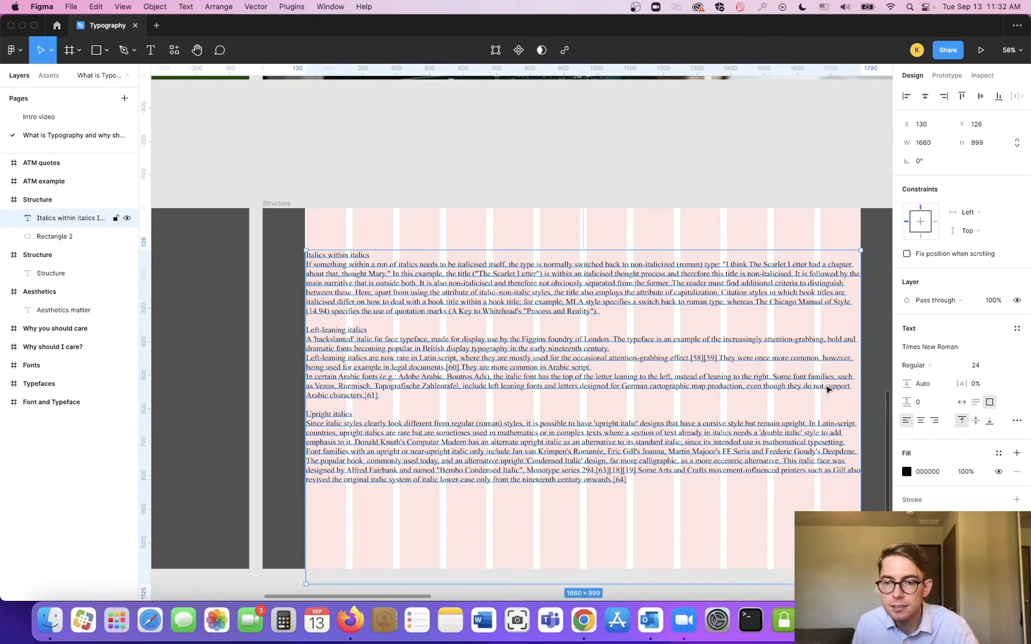
pyautogui.click(458, 232)
pyautogui.click(366, 278)
pyautogui.moveTo(314, 292); pyautogui.dragTo(352, 287)
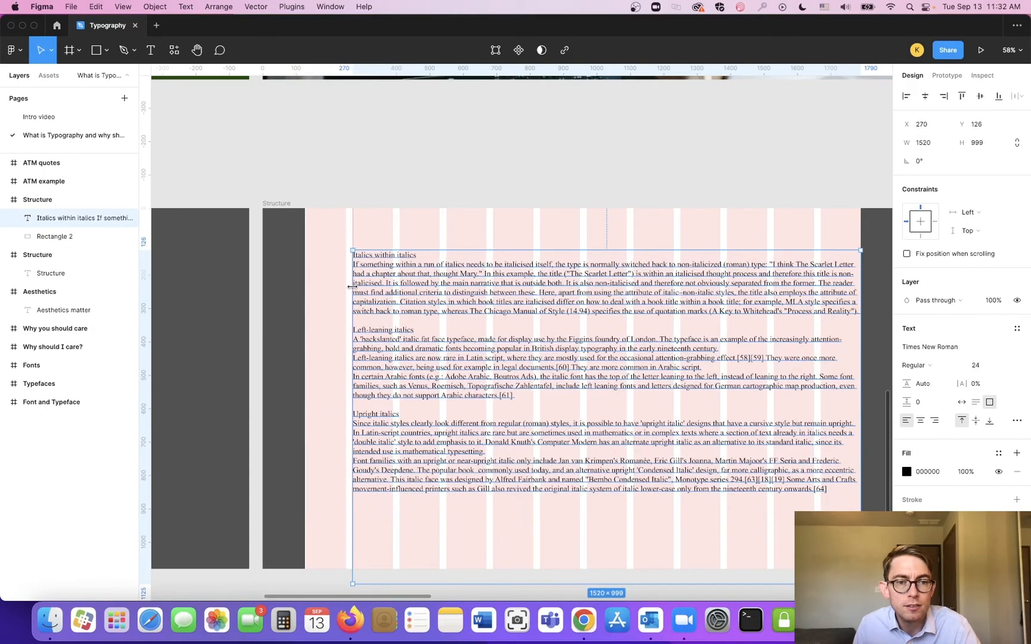
# Narrow the italics text box to 1380 wide so its right edge meets the eleventh grid column.
pyautogui.moveTo(860, 324); pyautogui.dragTo(811, 323)
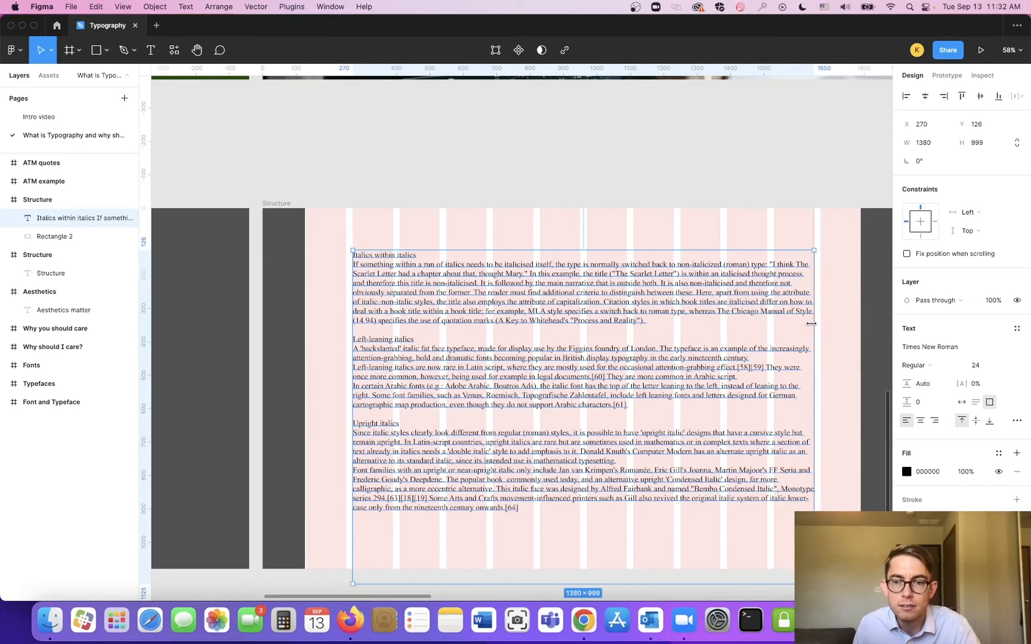
pyautogui.click(549, 165)
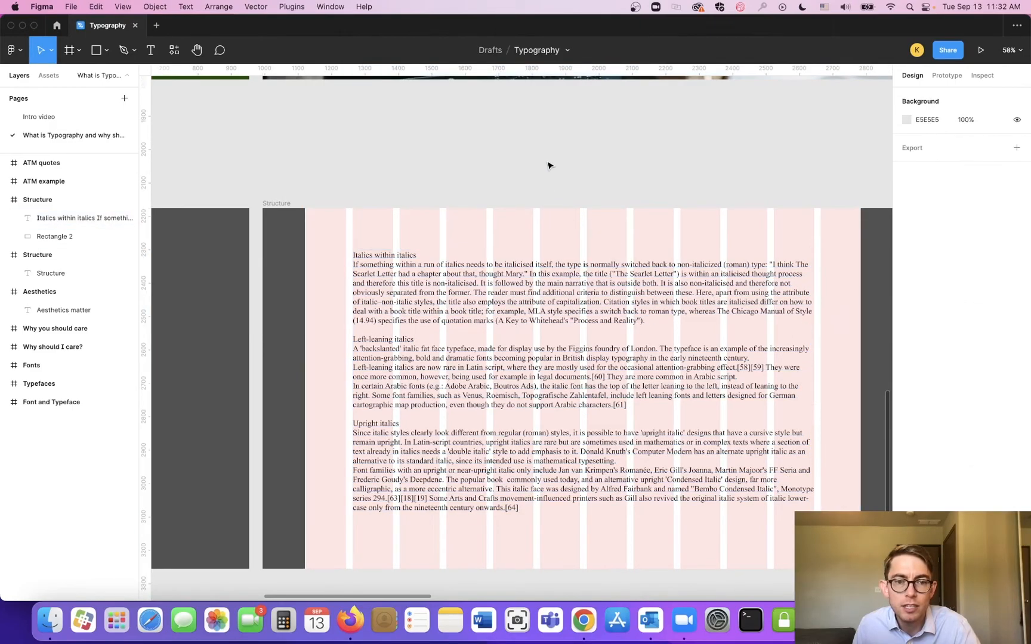
# Hide the 12-column layout grid on the Structure frame that holds the italics text.
pyautogui.scroll(-1, 540, 412)
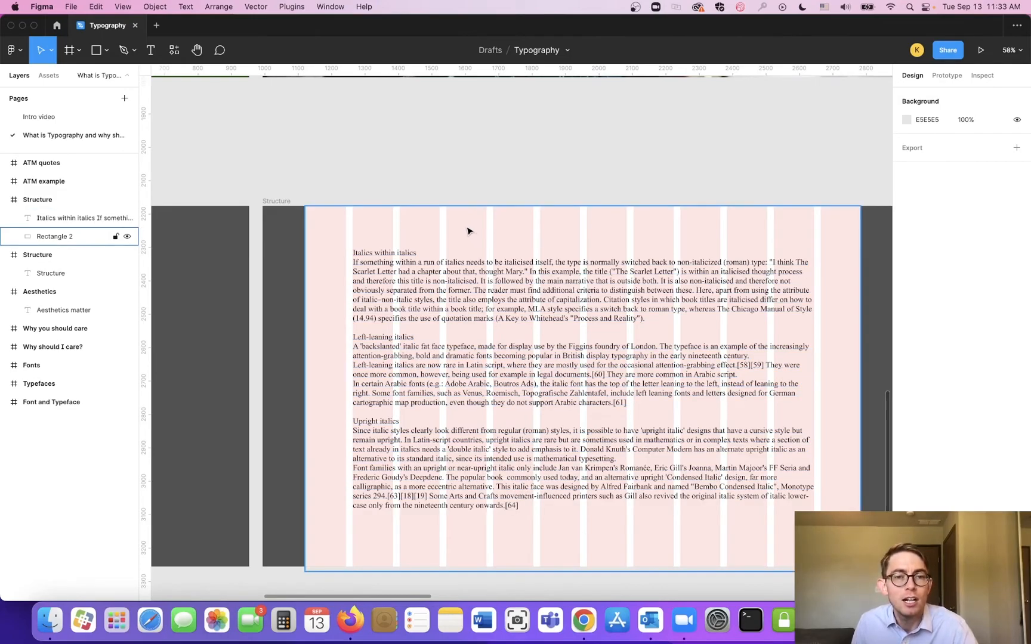
pyautogui.click(279, 201)
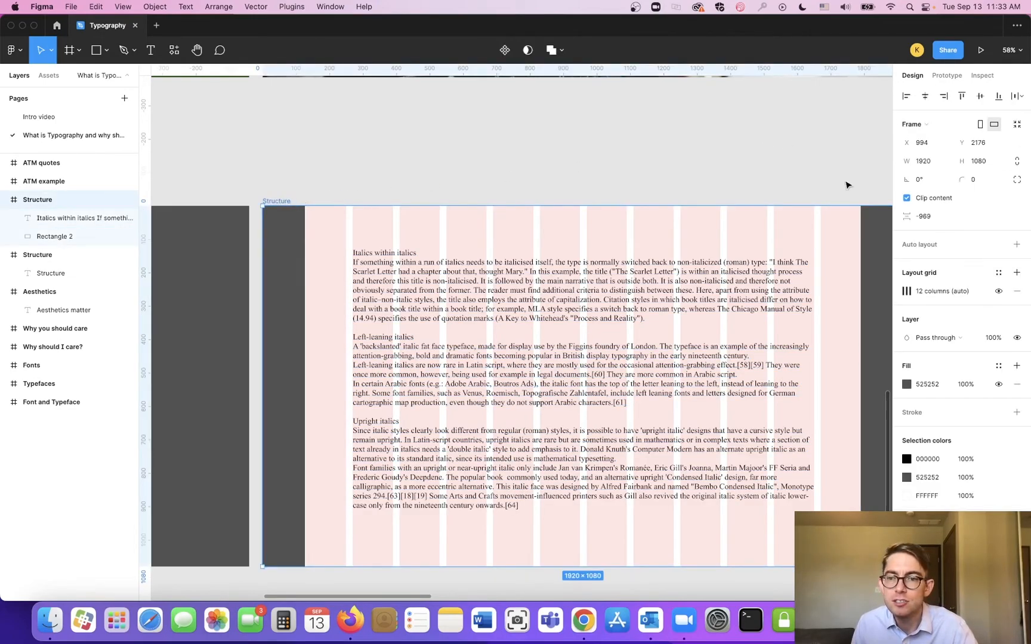
pyautogui.click(1000, 292)
pyautogui.click(660, 137)
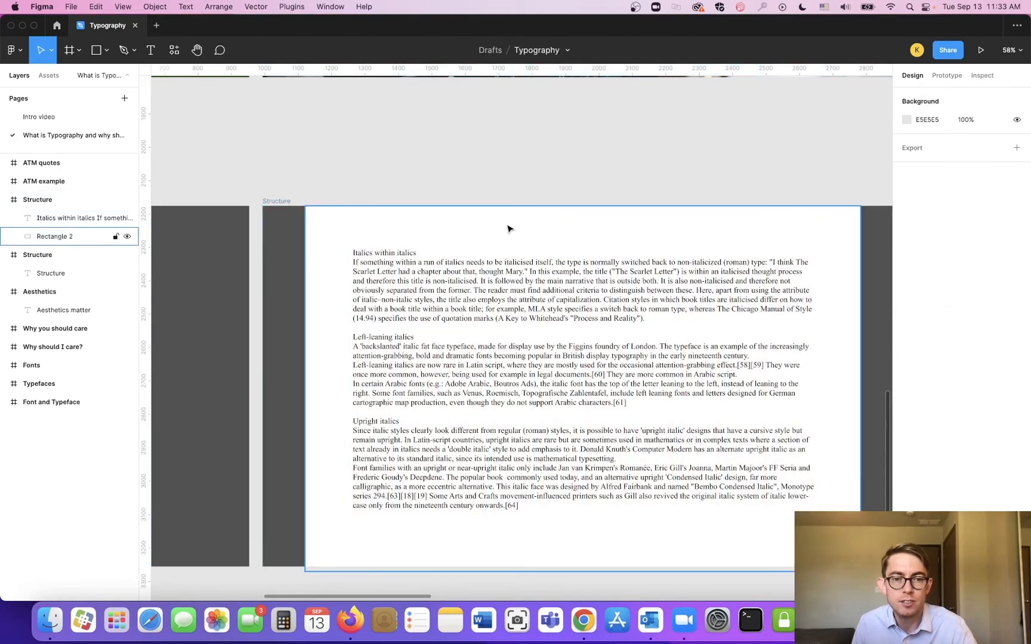
# Rename the frame with the white page and italics text as Structure Example 1.
pyautogui.hscroll(-10, 372, 168)
pyautogui.hscroll(3, 684, 168)
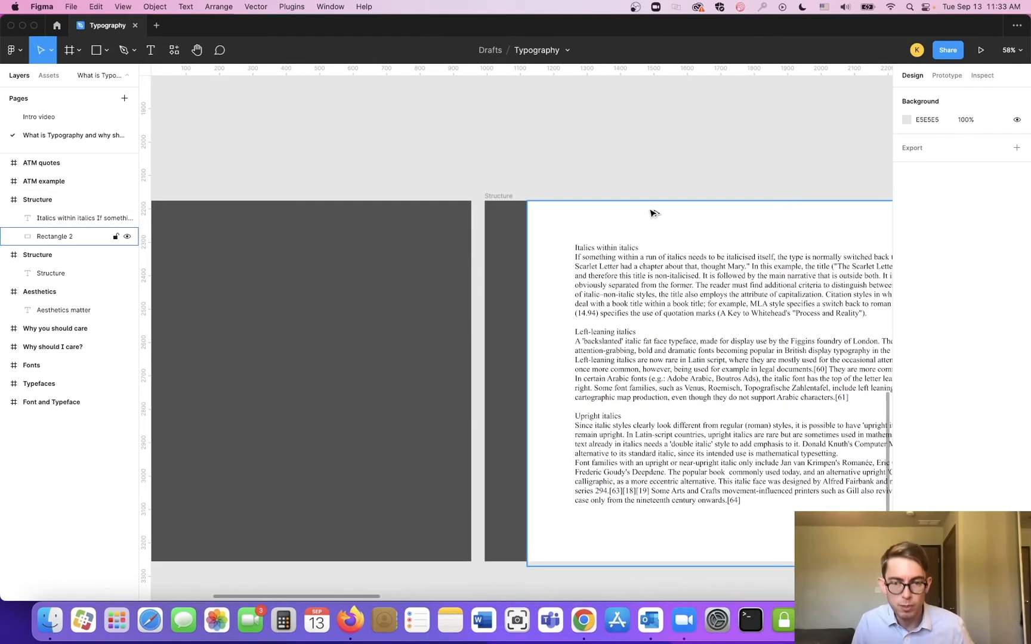
pyautogui.scroll(-5, 650, 212)
pyautogui.hscroll(5, 656, 197)
pyautogui.scroll(1, 656, 196)
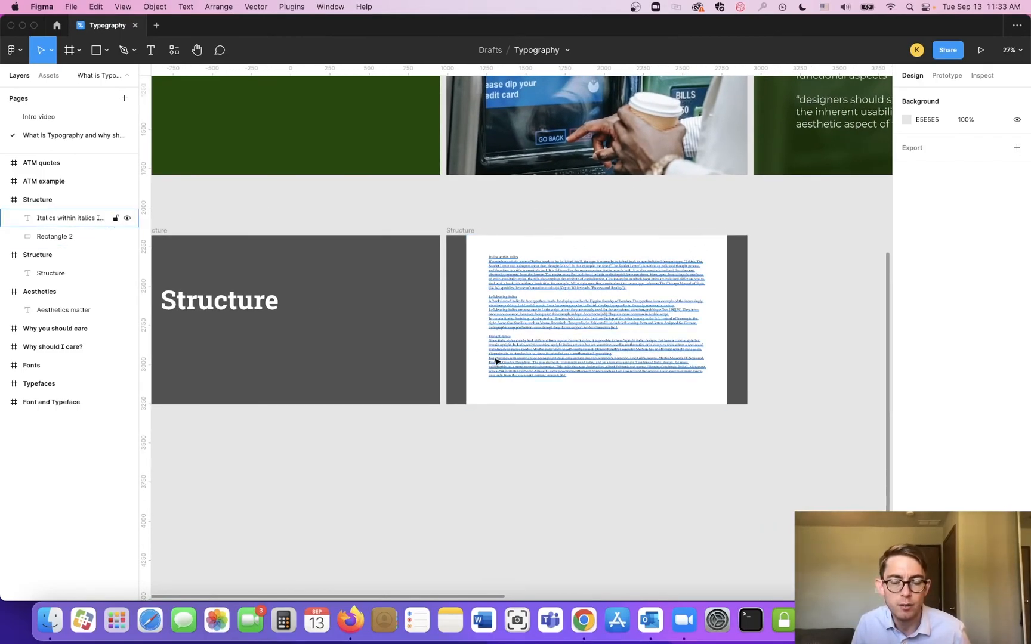
pyautogui.click(463, 233)
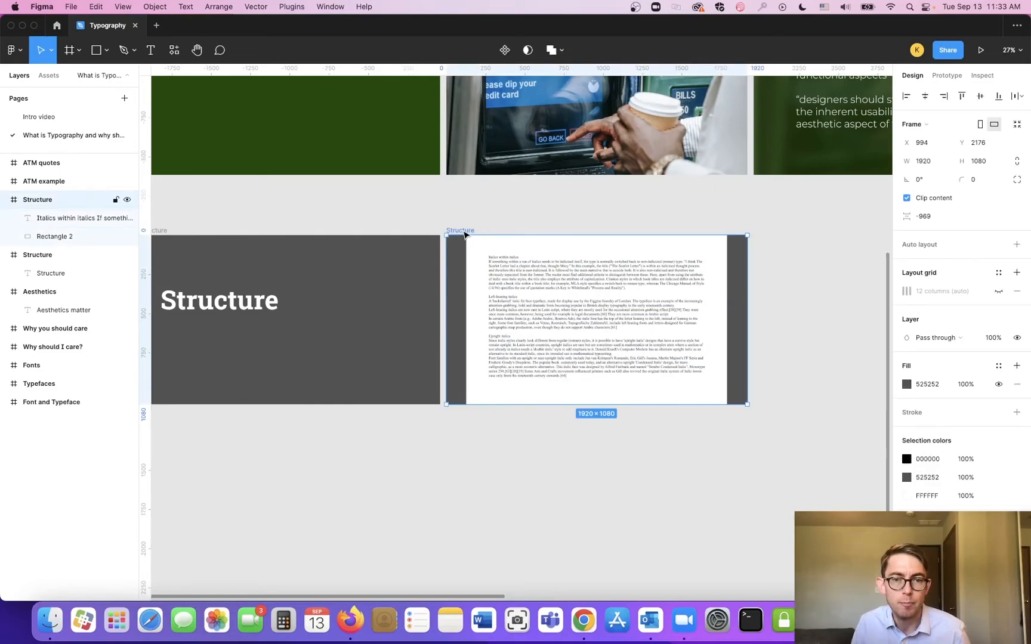
pyautogui.press('super+r')
pyautogui.write('Example')
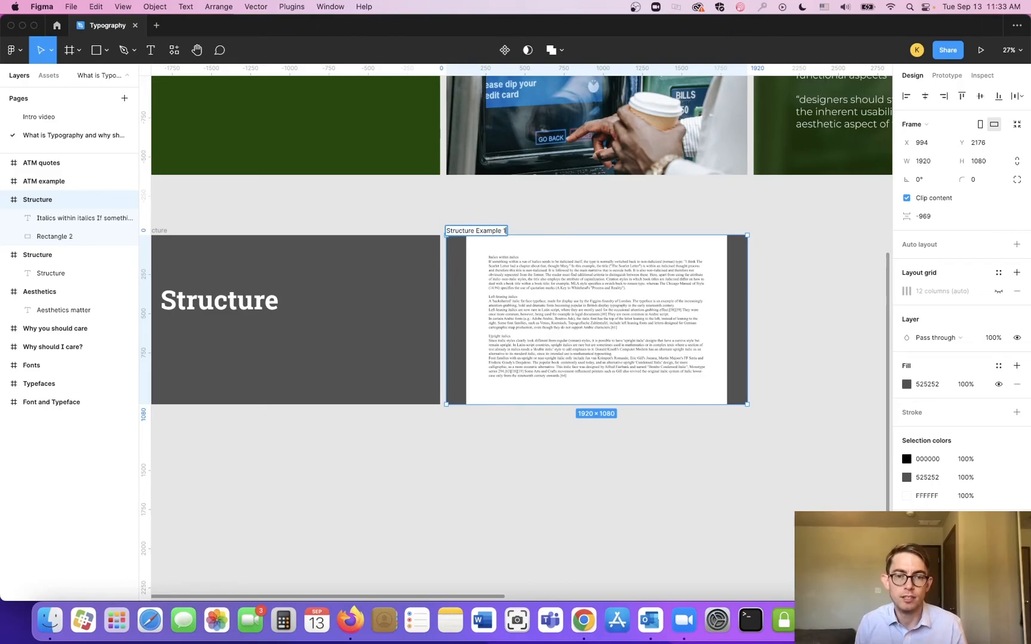
pyautogui.click(649, 225)
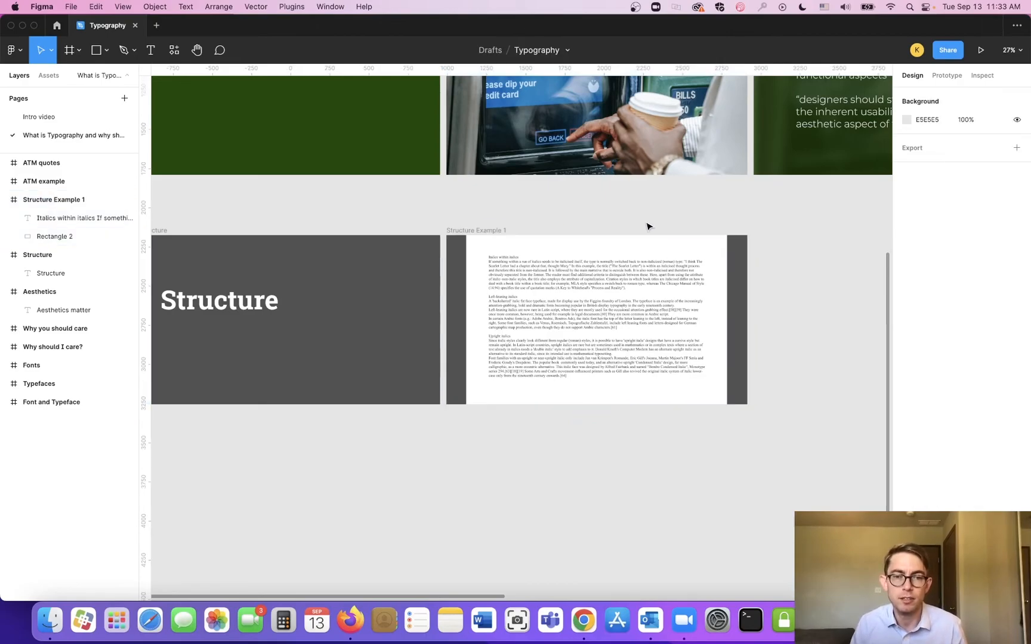
# Duplicate the Structure Example 1 frame twice to make Structure Example 2 and Structure Example 3.
pyautogui.click(485, 233)
pyautogui.press('super+d')
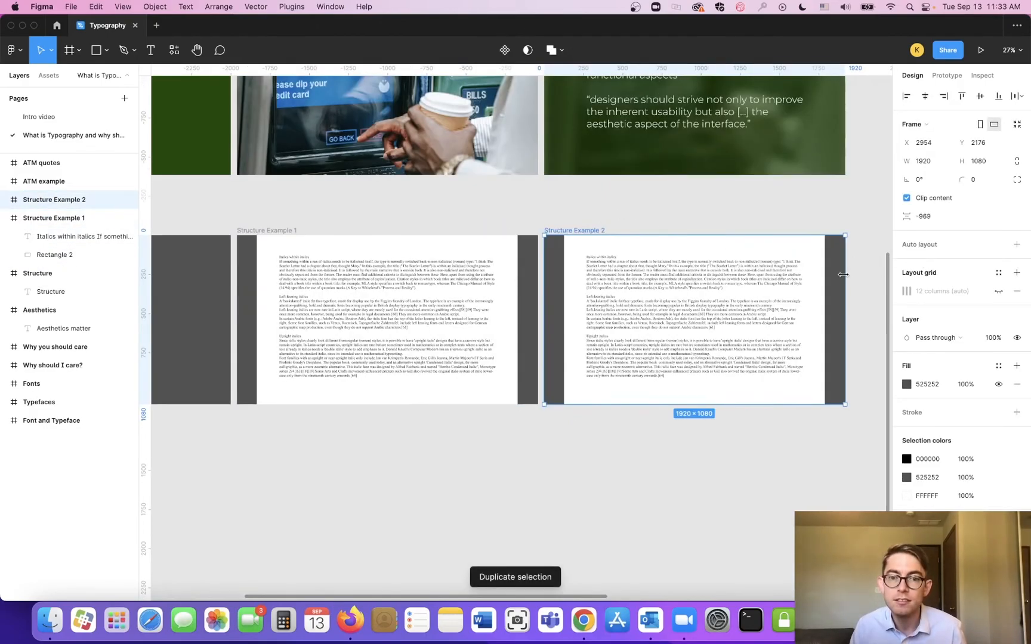
pyautogui.press('super+d')
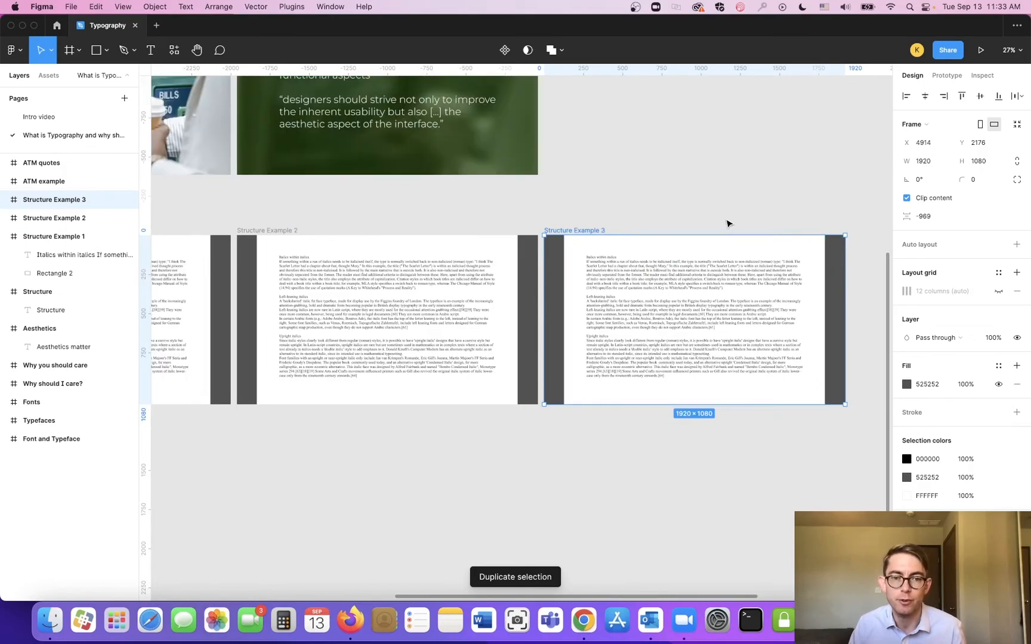
# Set the font of the "Italics within italics" heading in Structure Example 2 to Arial.
pyautogui.click(389, 263)
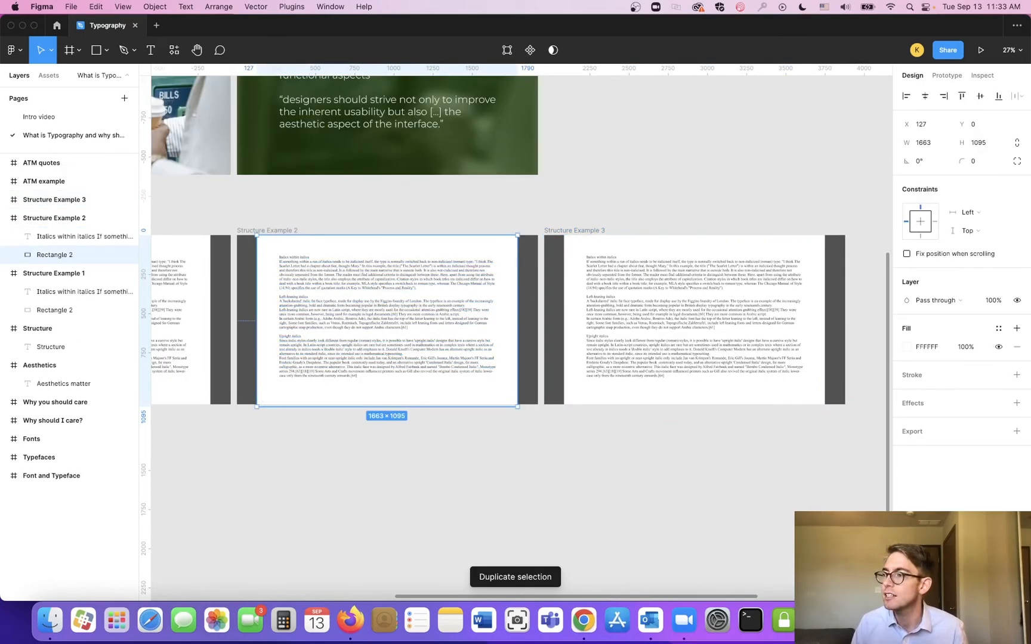
pyautogui.scroll(2, 274, 292)
pyautogui.scroll(10, 274, 293)
pyautogui.tripleClick(312, 229)
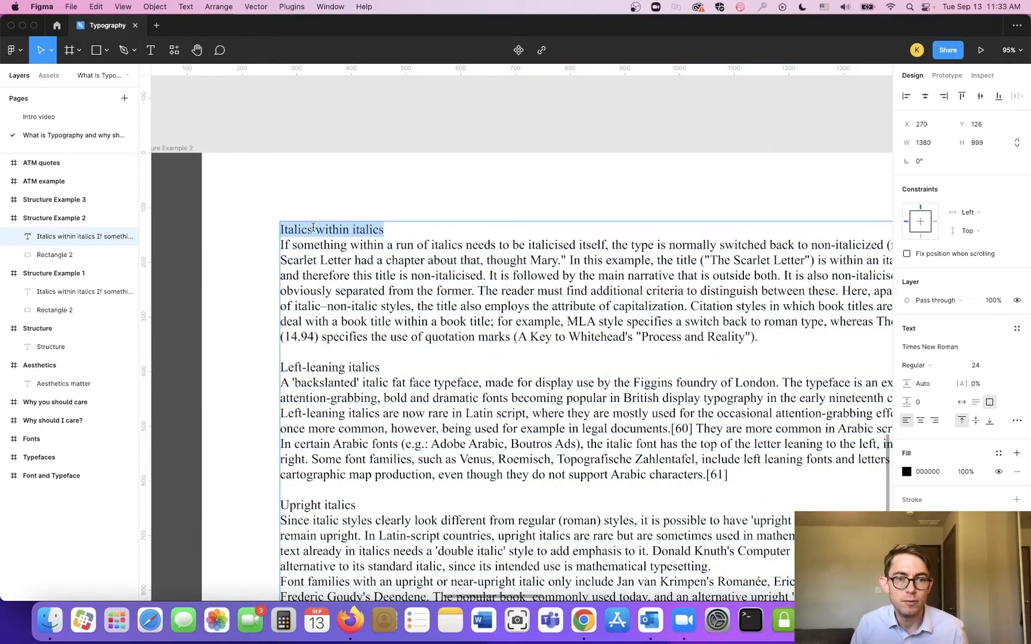
pyautogui.click(938, 354)
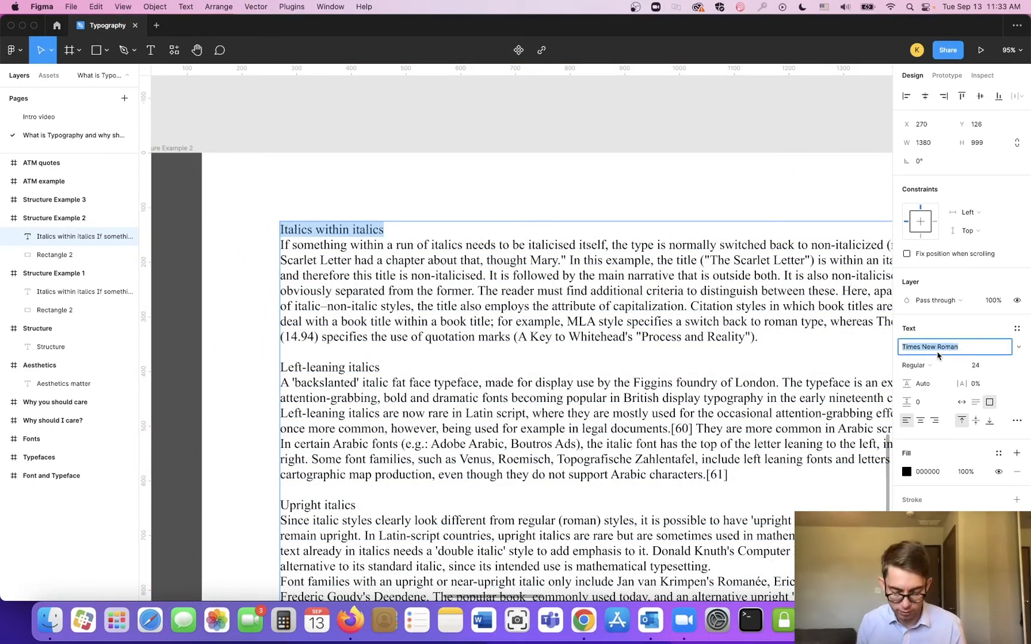
pyautogui.write('Arial')
pyautogui.press('Return')
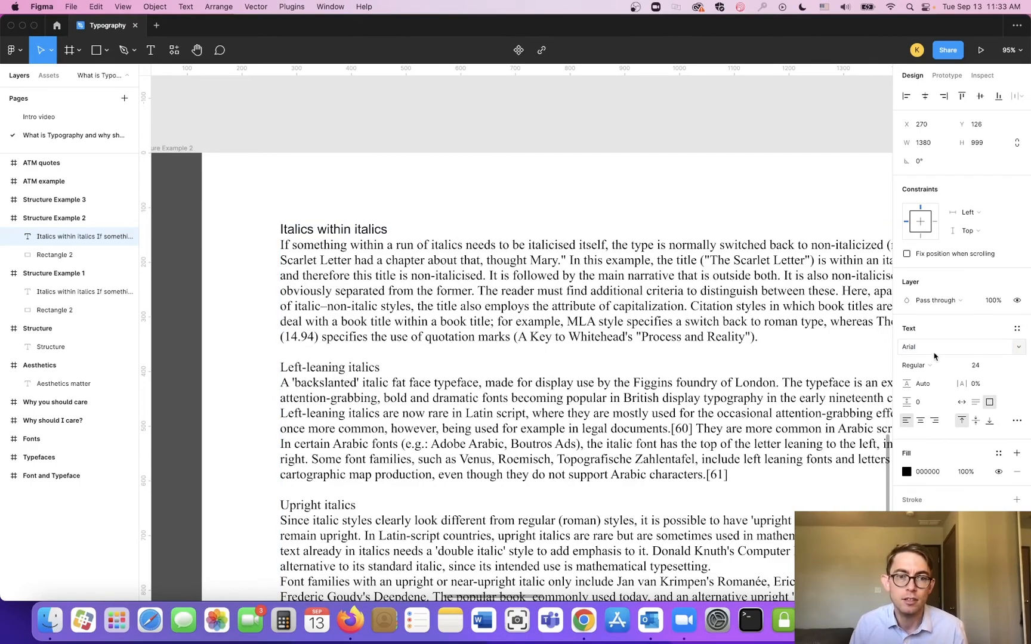
# Set the font of the "Left-leaning italics" heading in Structure Example 2 to Arial.
pyautogui.tripleClick(328, 367)
pyautogui.click(927, 351)
pyautogui.write('Arial')
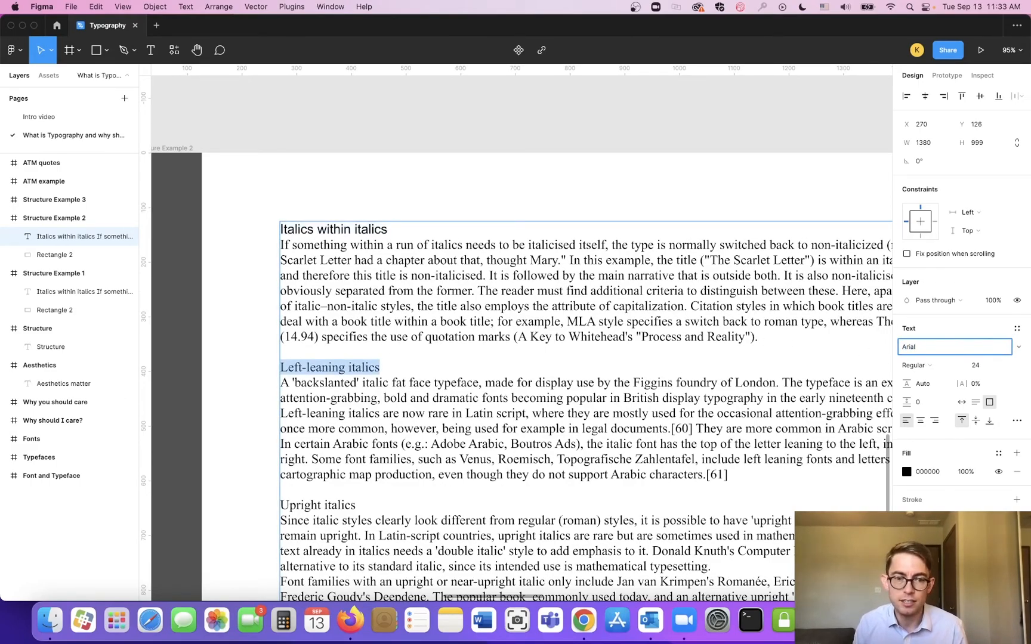
pyautogui.press('Return')
# Set the font of the "Upright italics" heading in Structure Example 2 to Arial and deselect the text.
pyautogui.tripleClick(324, 508)
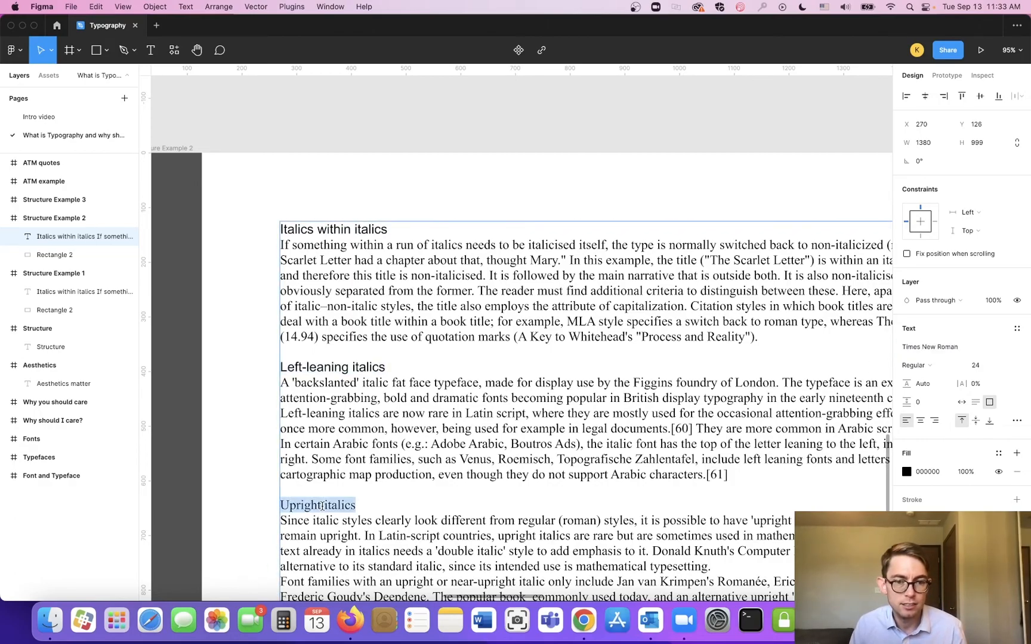
pyautogui.click(933, 346)
pyautogui.write('Aria')
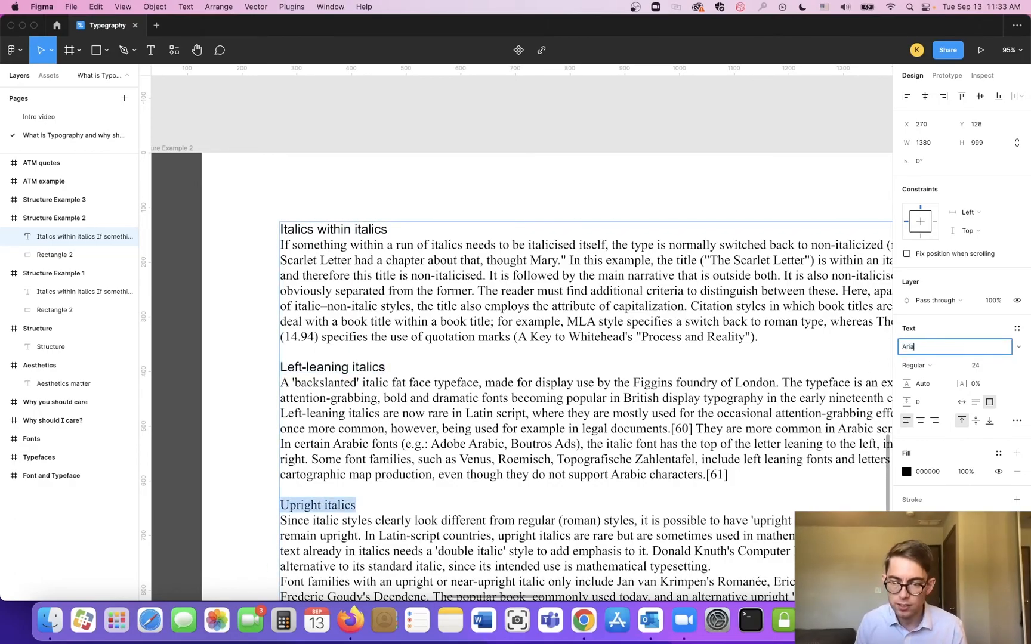
pyautogui.write('l')
pyautogui.press('Return')
pyautogui.scroll(-3, 658, 342)
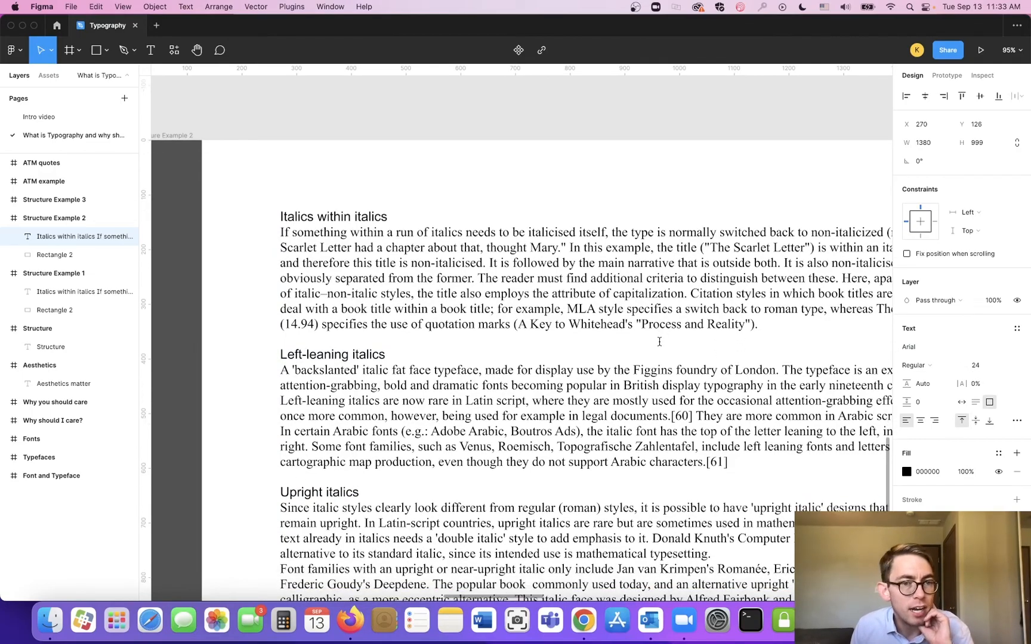
pyautogui.scroll(-5, 651, 325)
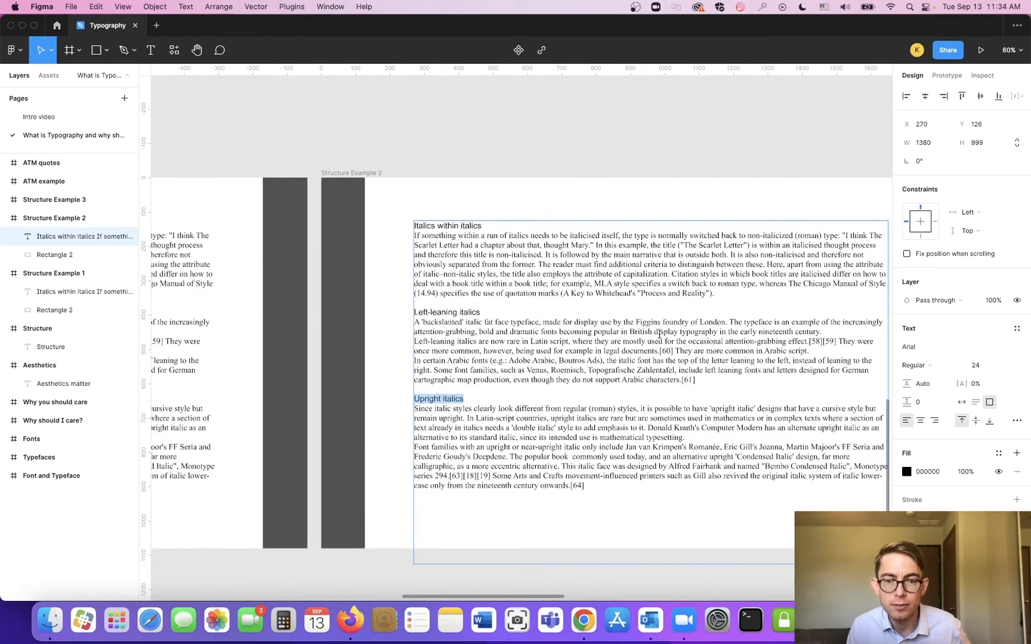
pyautogui.click(683, 150)
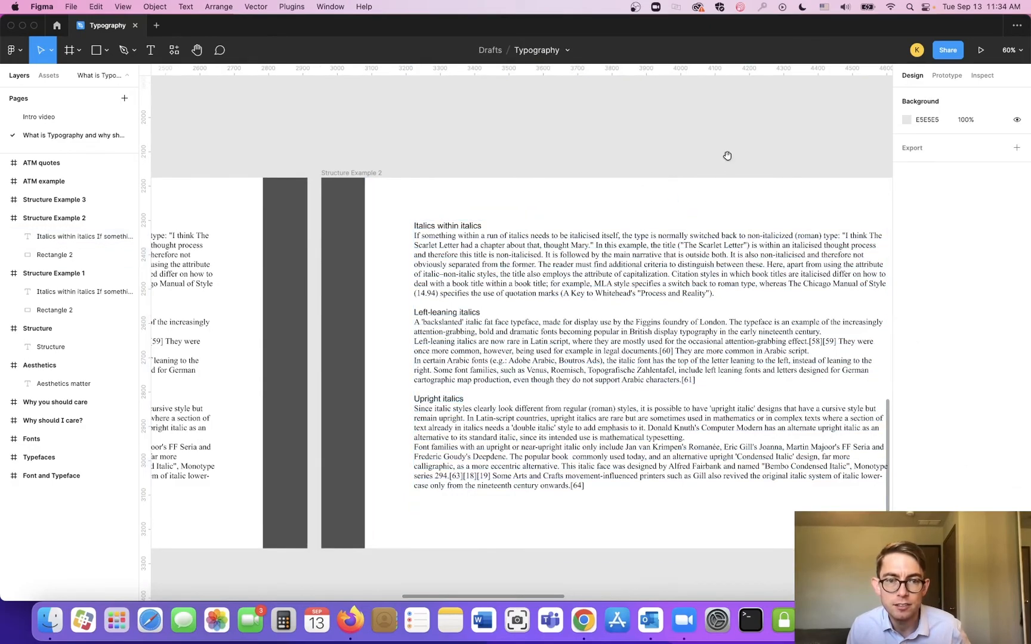
# Set the font of the "Italics within italics" heading in Structure Example 3 to Arial.
pyautogui.moveTo(729, 160); pyautogui.dragTo(631, 147)
pyautogui.moveTo(515, 150); pyautogui.dragTo(442, 160)
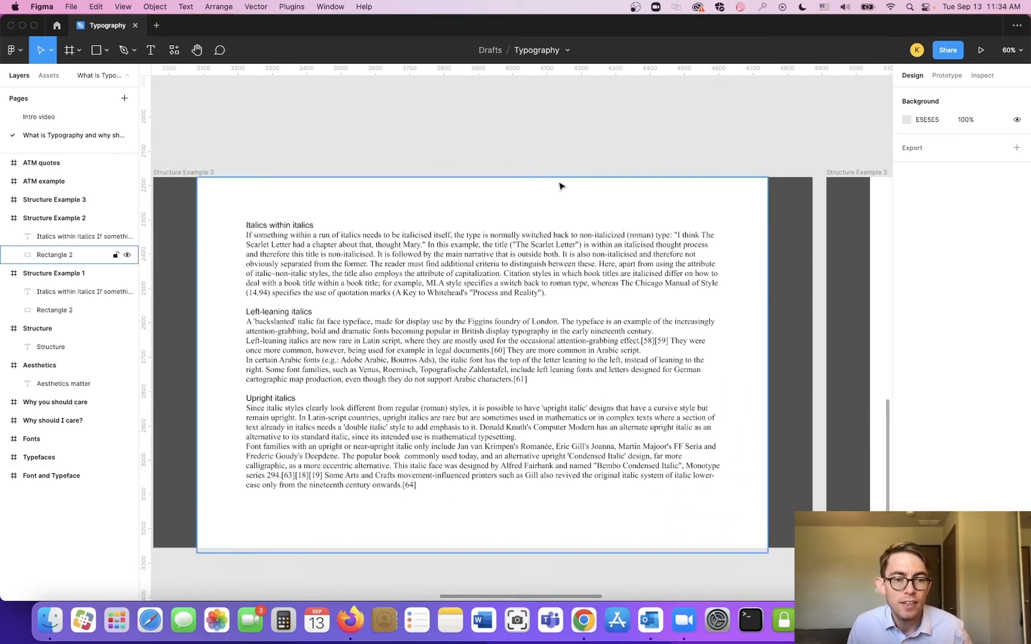
pyautogui.hscroll(10, 650, 138)
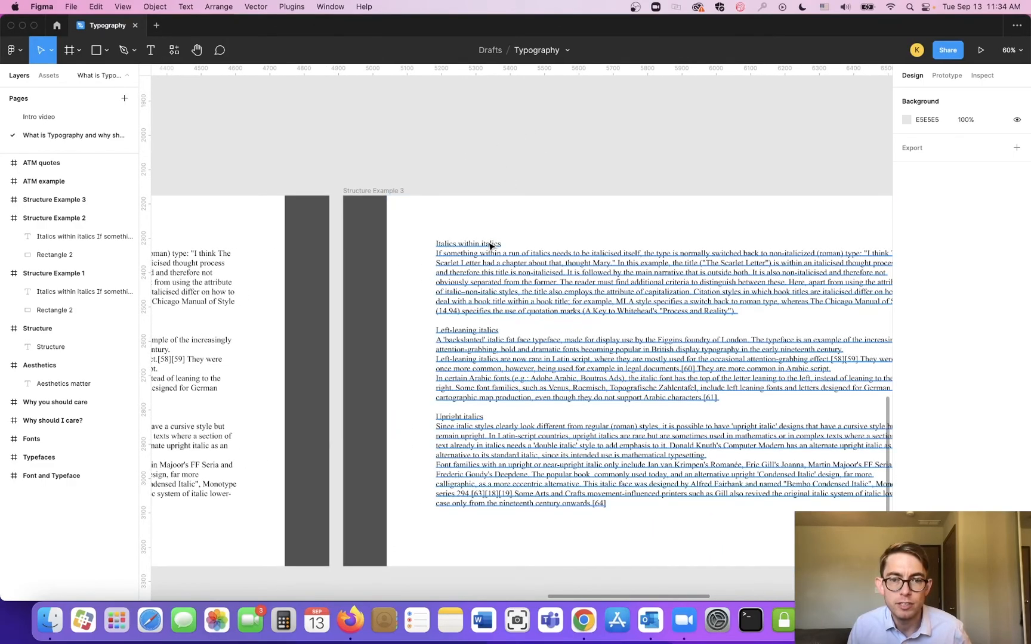
pyautogui.doubleClick(488, 242)
pyautogui.tripleClick(486, 243)
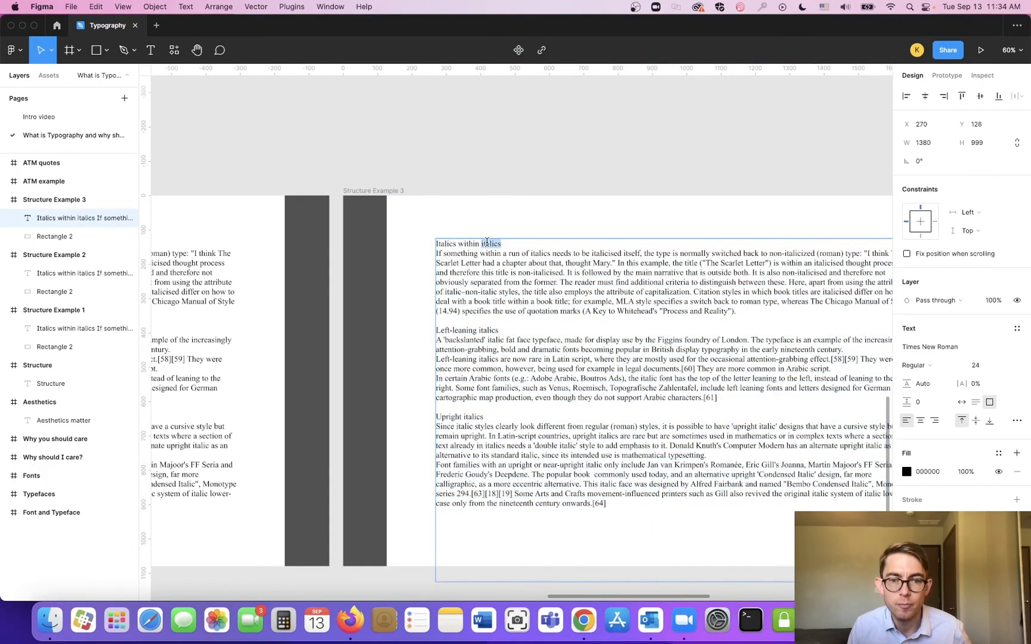
pyautogui.click(942, 349)
pyautogui.write('Arial')
pyautogui.press('Return')
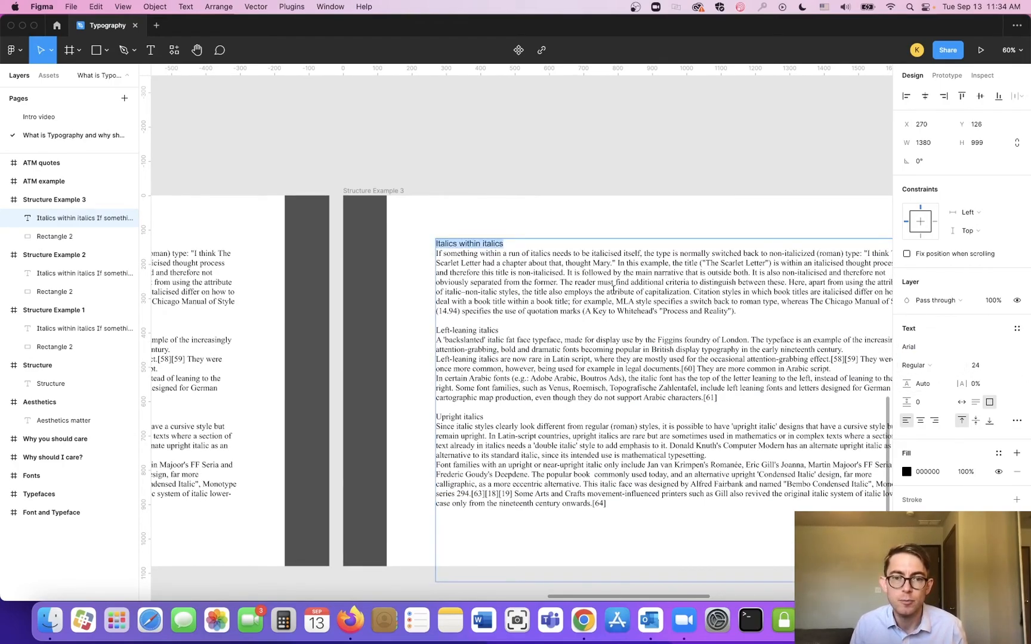
pyautogui.tripleClick(473, 330)
pyautogui.keyDown('shift'); pyautogui.click(470, 413); pyautogui.keyUp('shift')
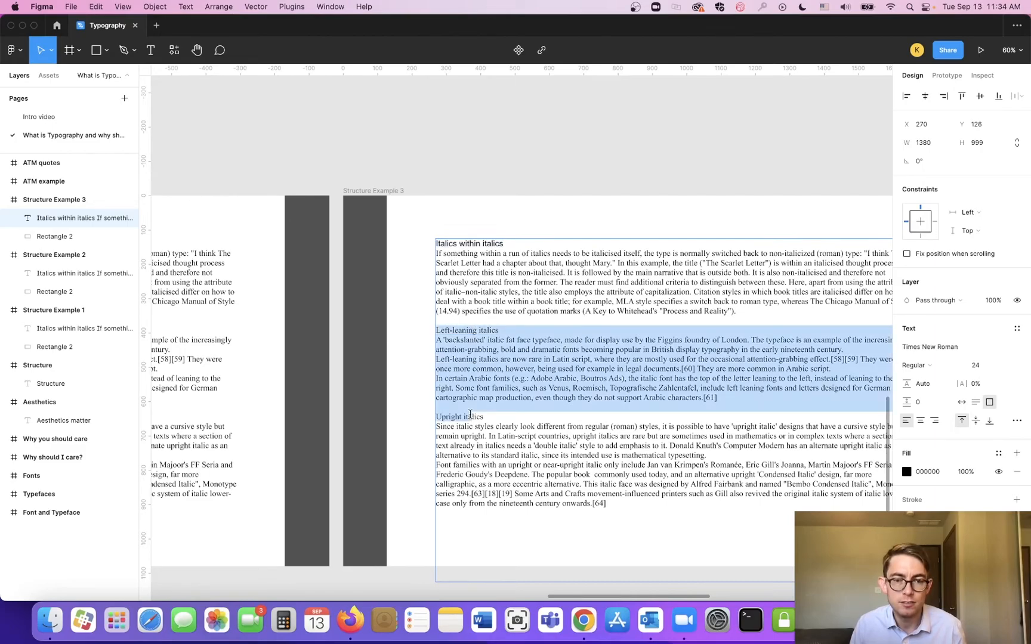
pyautogui.tripleClick(482, 416)
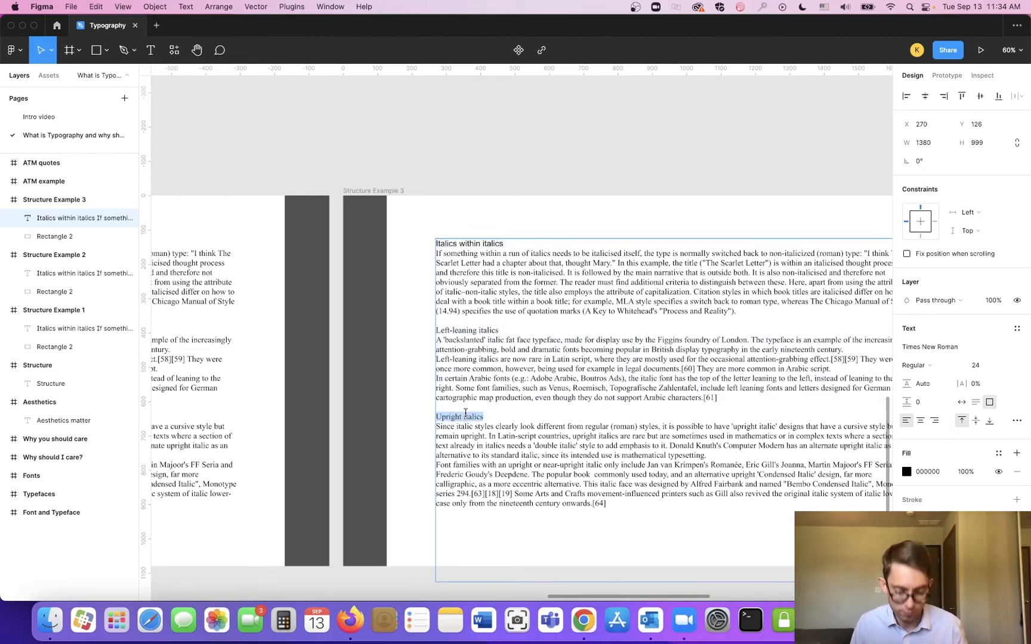
# Set the font of the "Left-leaning italics" heading in Structure Example 3 to Arial.
pyautogui.tripleClick(462, 330)
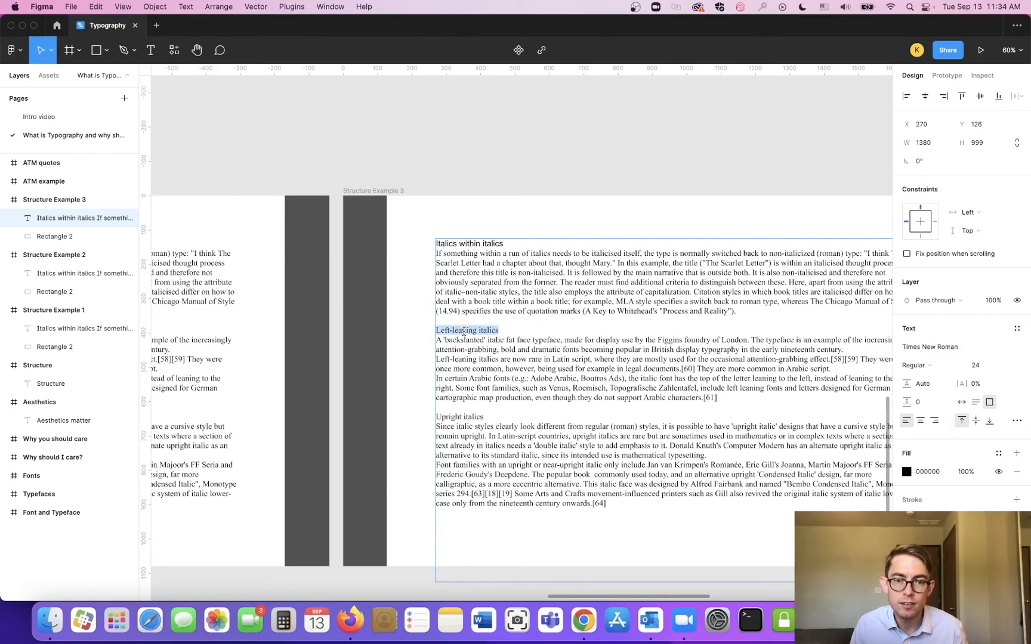
pyautogui.click(935, 350)
pyautogui.write('ar')
pyautogui.press('Return')
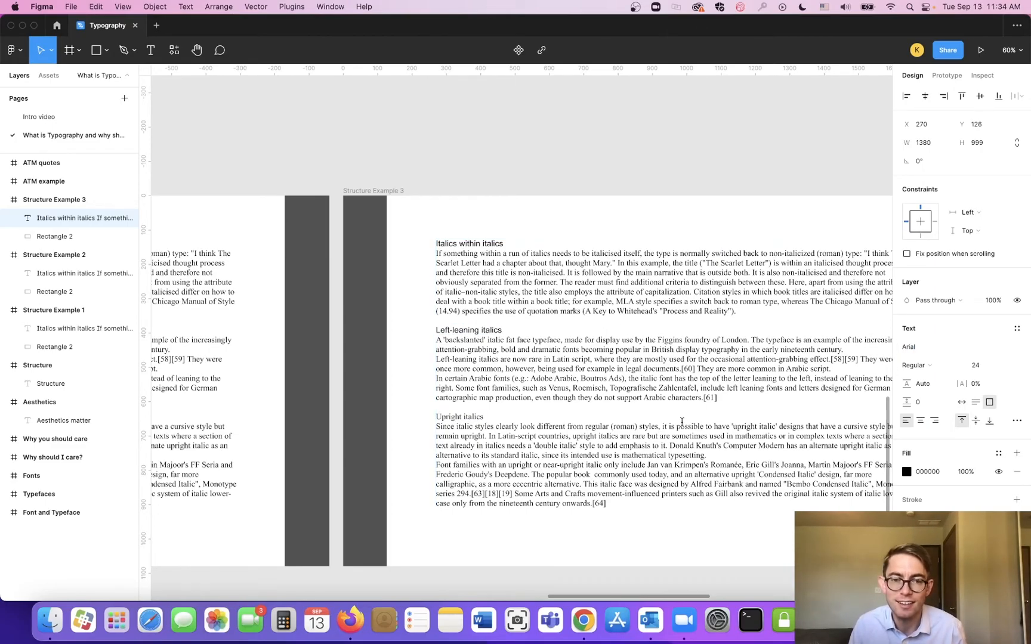
# Set the font of the "Upright italics" heading in Structure Example 3 to Arial.
pyautogui.doubleClick(477, 410)
pyautogui.tripleClick(475, 415)
pyautogui.click(929, 346)
pyautogui.write('arial')
pyautogui.press('Return')
# Make the "Upright italics" heading in Structure Example 3 Bold at size 32.
pyautogui.click(928, 368)
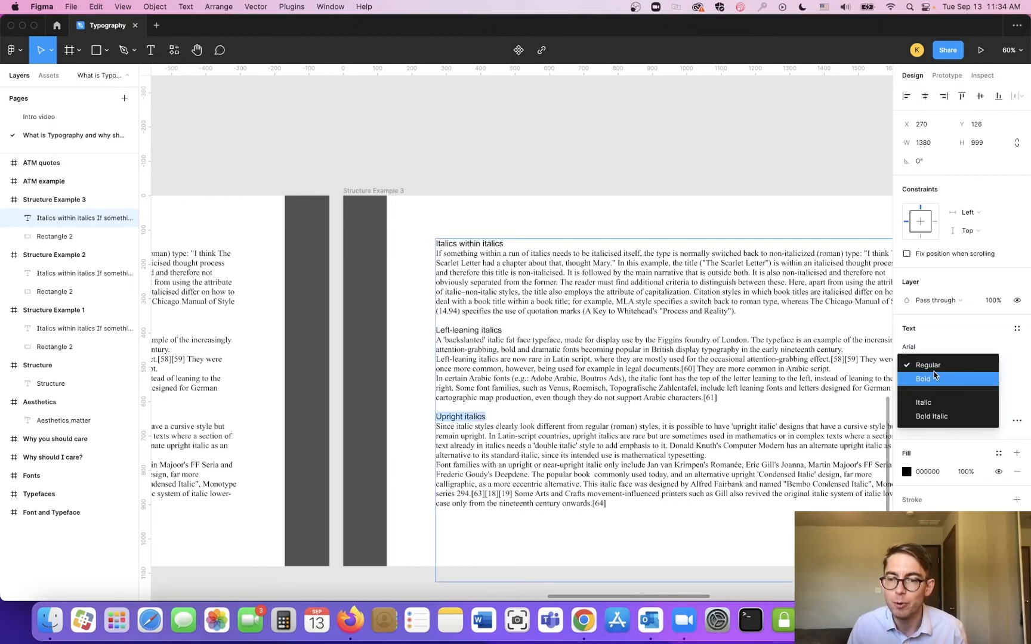
pyautogui.click(935, 378)
pyautogui.click(1005, 366)
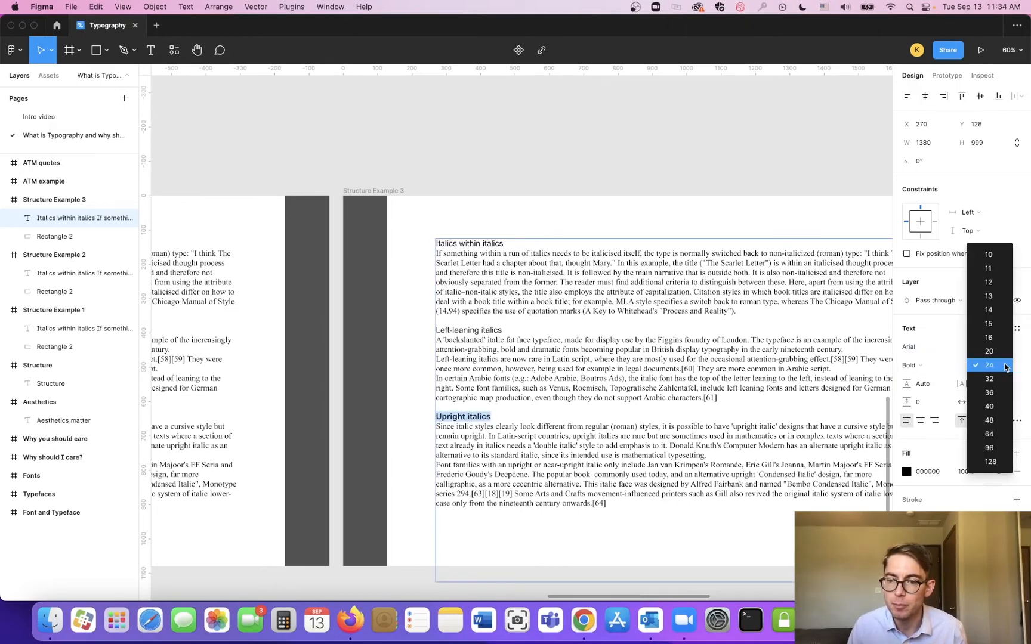
pyautogui.click(992, 379)
# Make the "Left-leaning italics" heading in Structure Example 3 Bold at size 32.
pyautogui.doubleClick(472, 330)
pyautogui.tripleClick(471, 330)
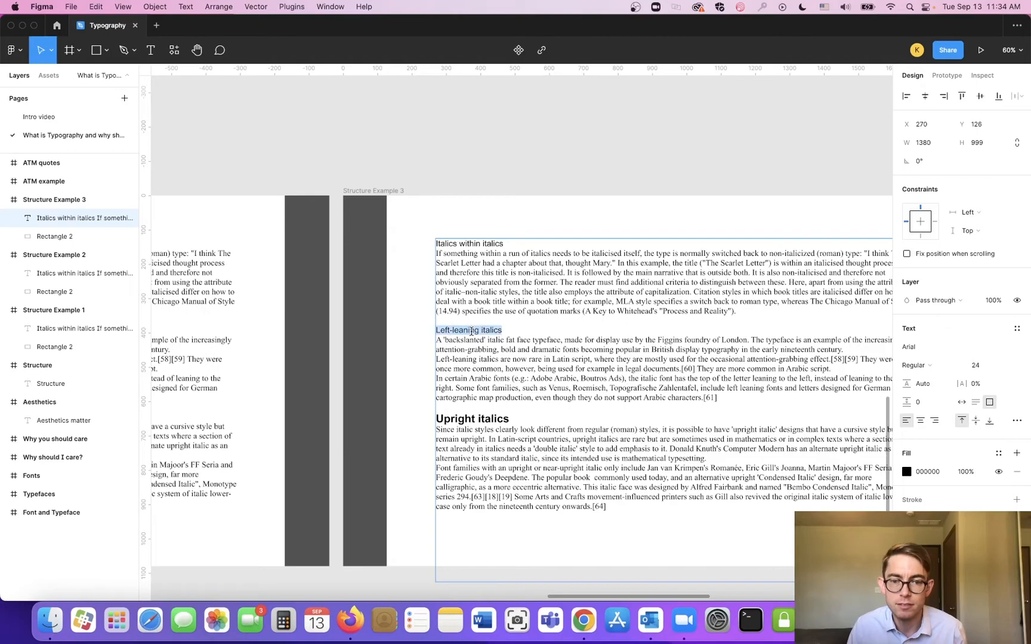
pyautogui.click(952, 371)
pyautogui.click(953, 378)
pyautogui.click(1006, 367)
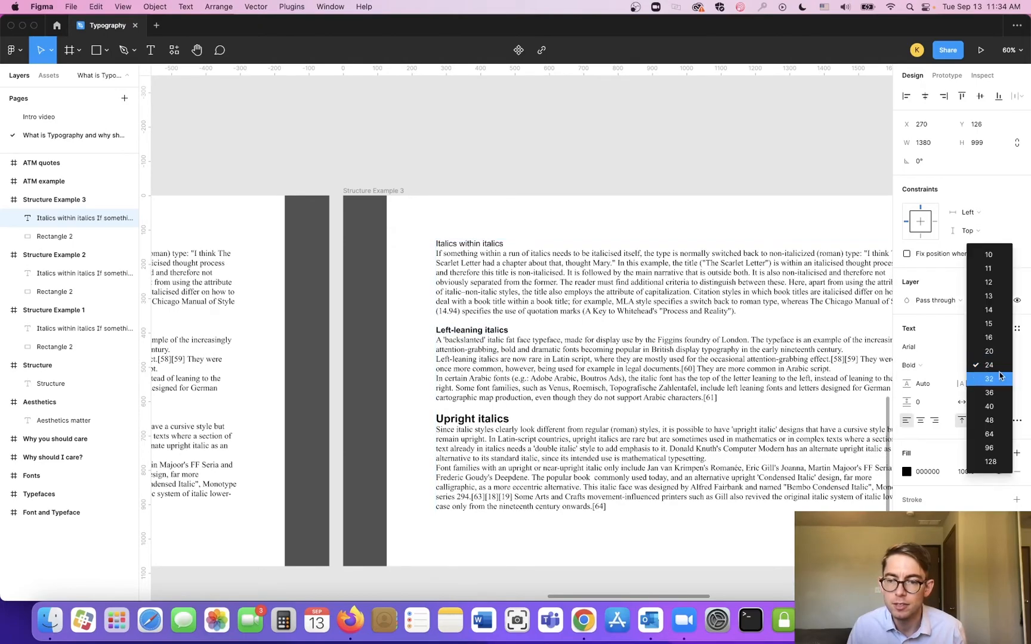
pyautogui.click(1000, 377)
# Make the "Italics within italics" heading in Structure Example 3 Bold at size 32.
pyautogui.tripleClick(499, 244)
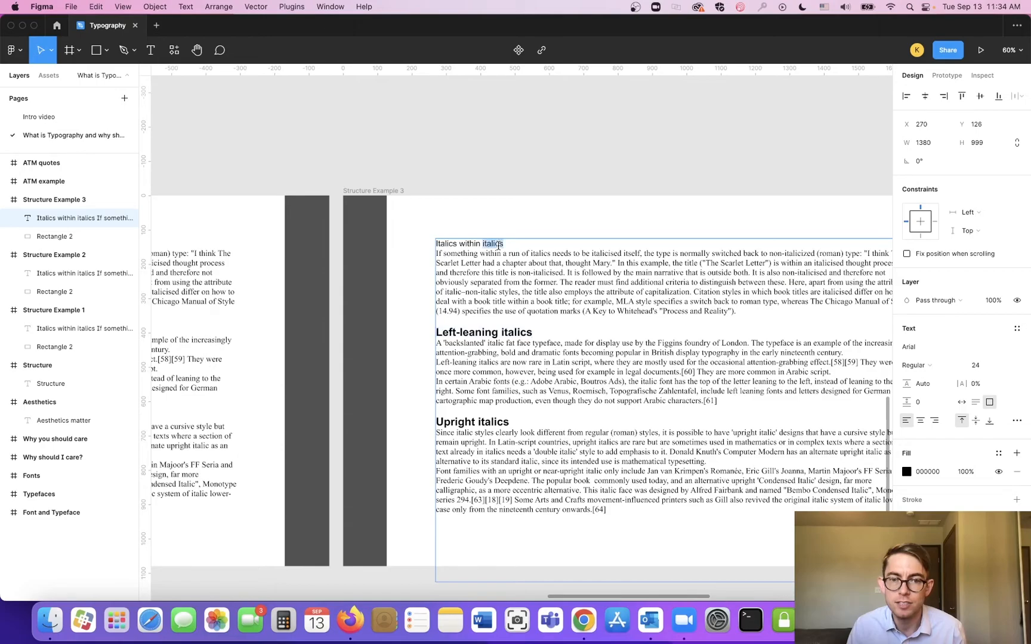
pyautogui.click(1007, 366)
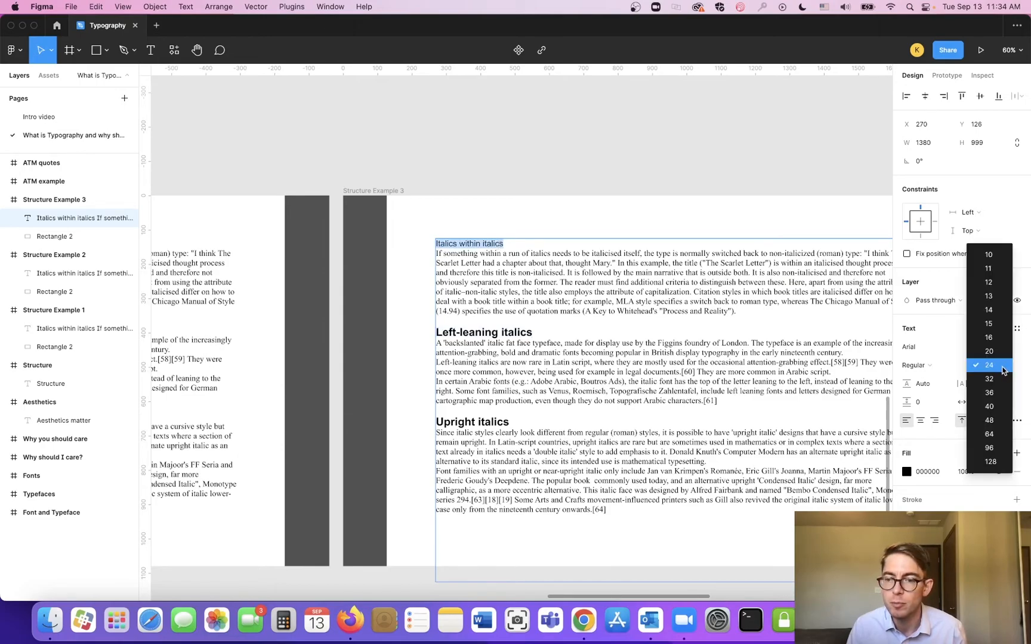
pyautogui.click(1003, 377)
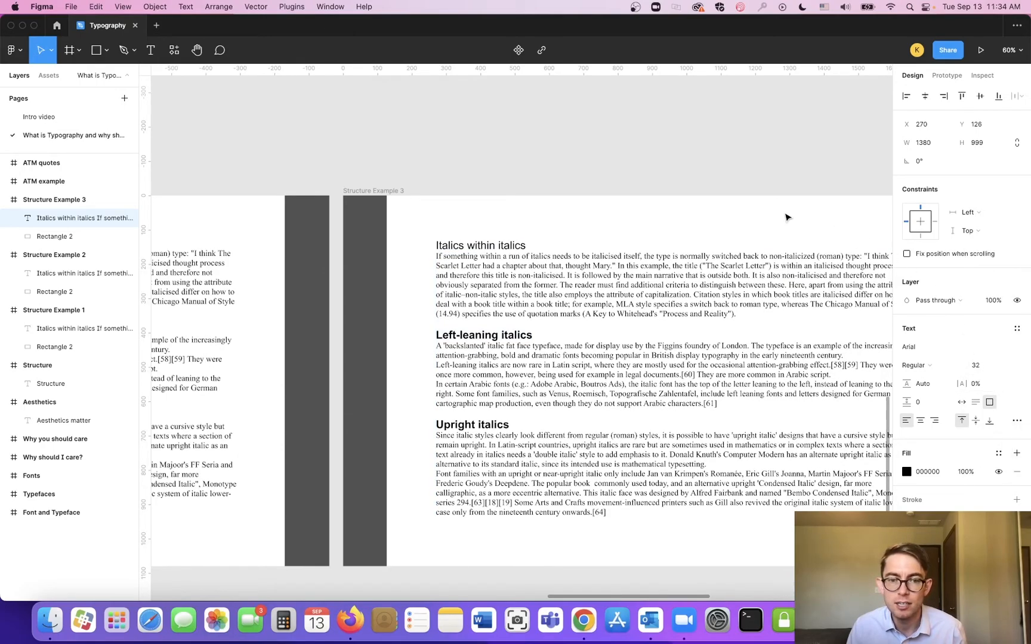
pyautogui.click(958, 366)
pyautogui.click(959, 381)
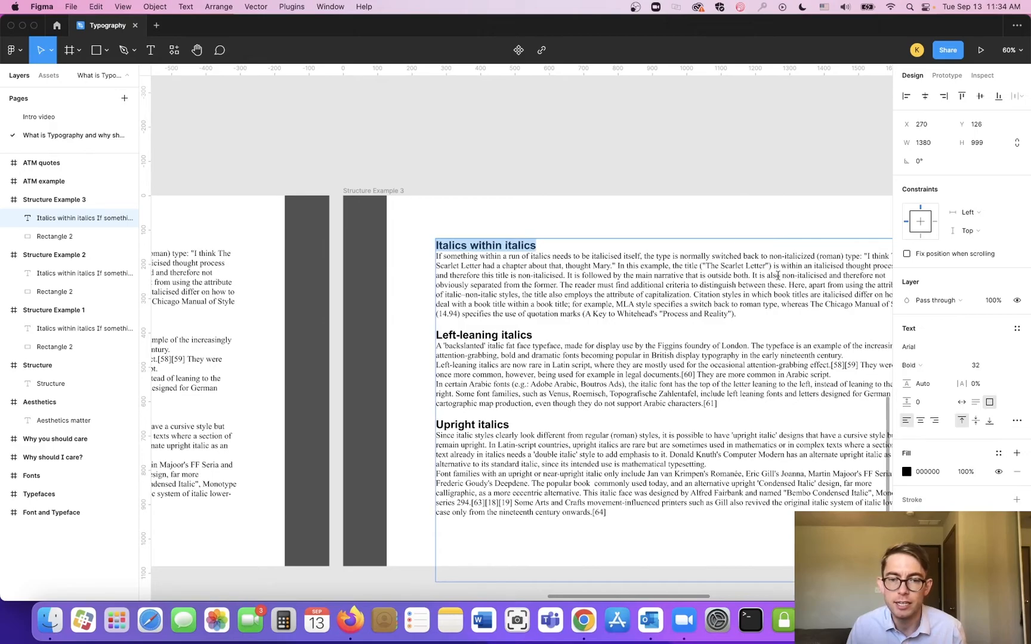
pyautogui.press('Escape')
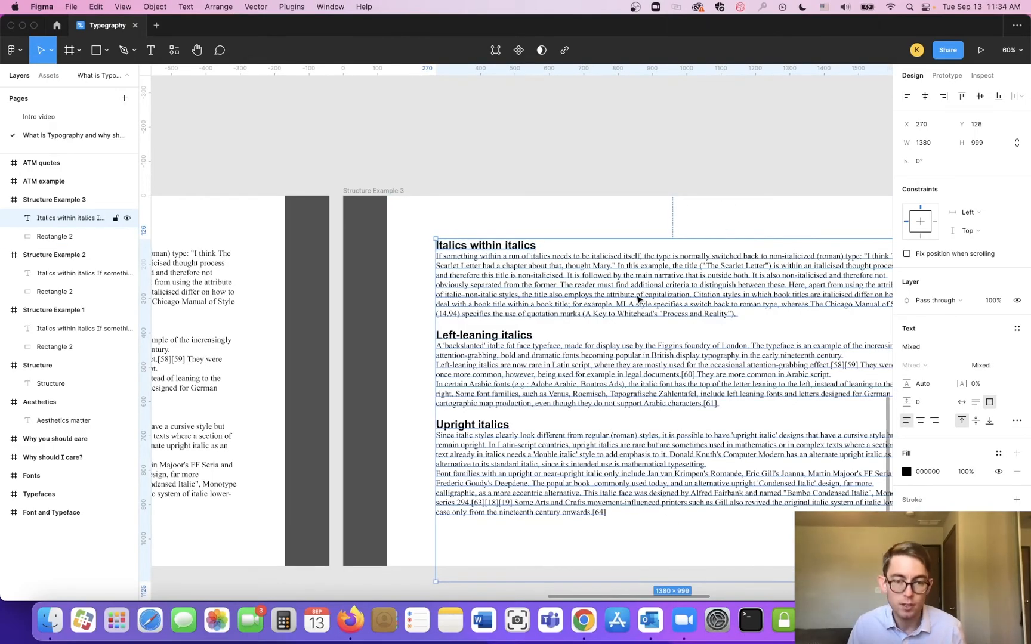
pyautogui.click(657, 190)
pyautogui.hscroll(5, 720, 176)
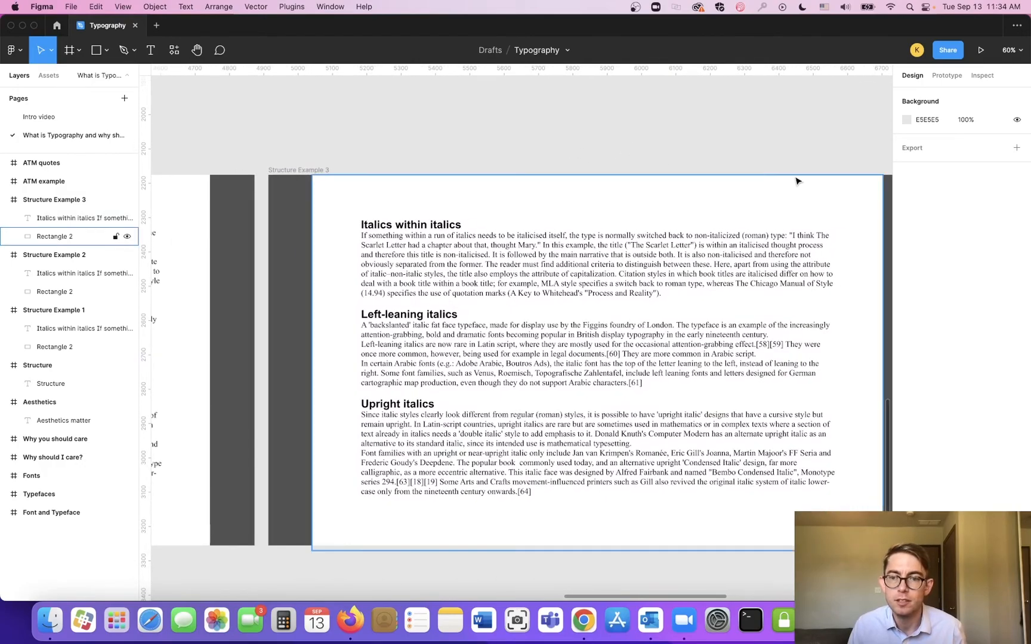
# Check the text block of Structure Example 3 against the frame's 12-column layout grid, and hide the grid again.
pyautogui.click(318, 172)
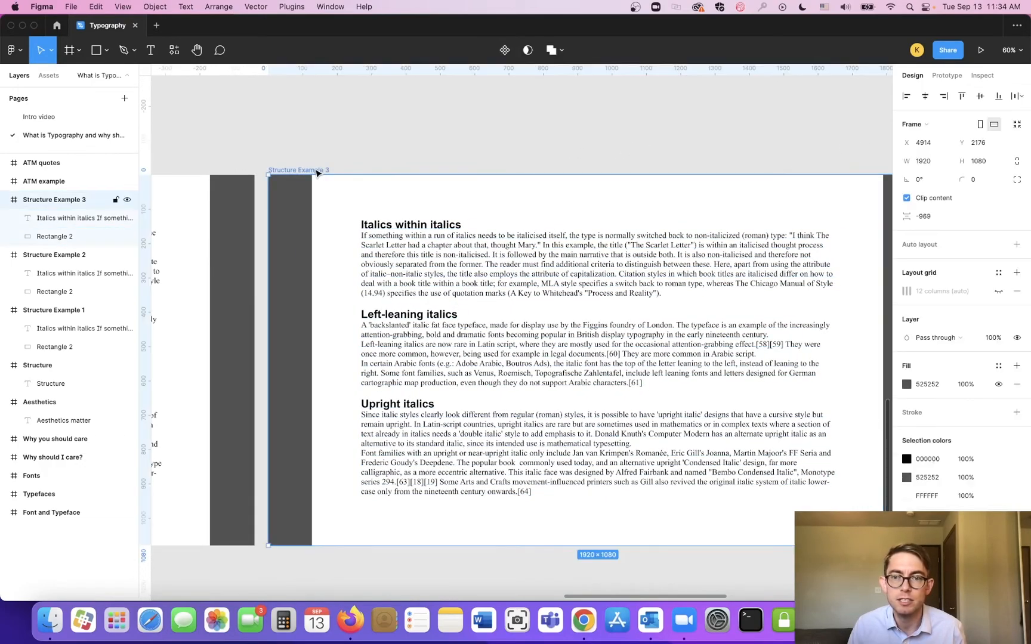
pyautogui.click(998, 291)
pyautogui.click(806, 262)
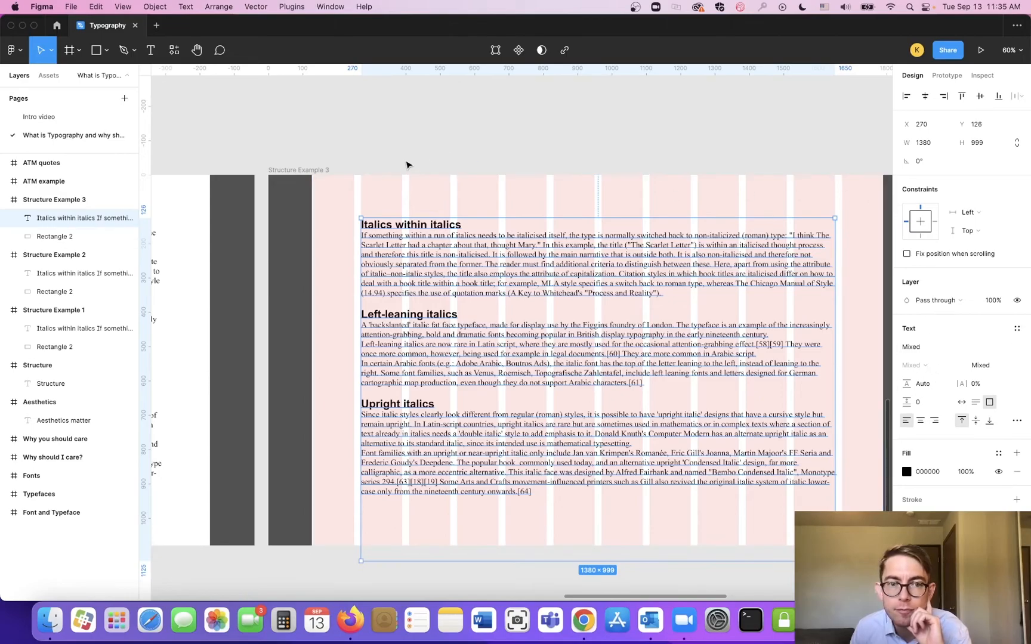
pyautogui.click(308, 171)
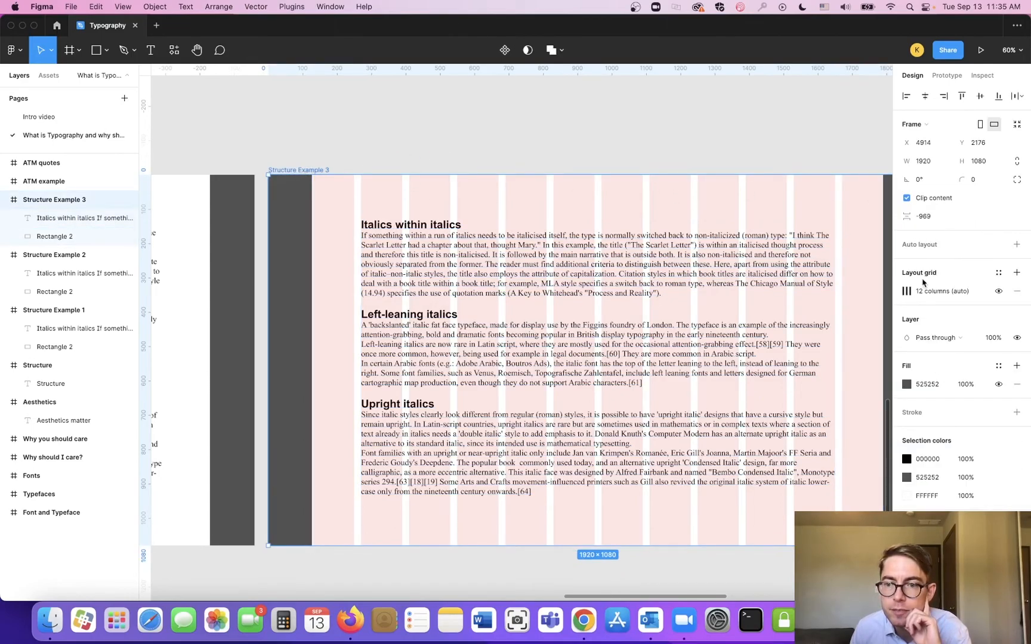
pyautogui.click(998, 292)
# Compare the heading styles across the Structure Example 1, 2 and 3 slides.
pyautogui.scroll(-1, 413, 364)
pyautogui.press('alt')
pyautogui.scroll(-5, 414, 363)
pyautogui.moveTo(389, 410); pyautogui.dragTo(641, 434)
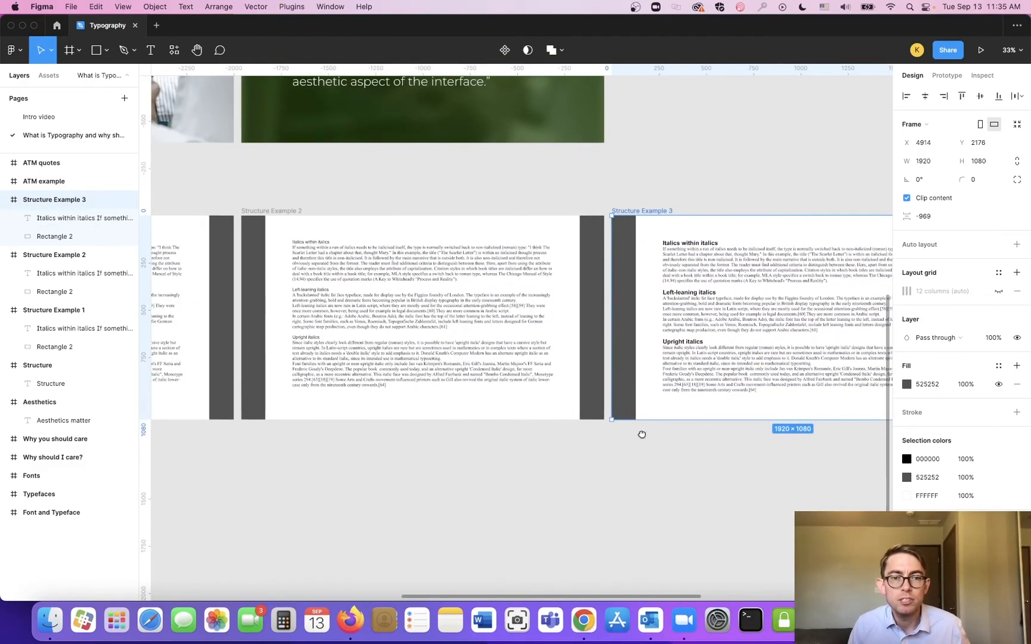
pyautogui.moveTo(484, 441); pyautogui.dragTo(596, 437)
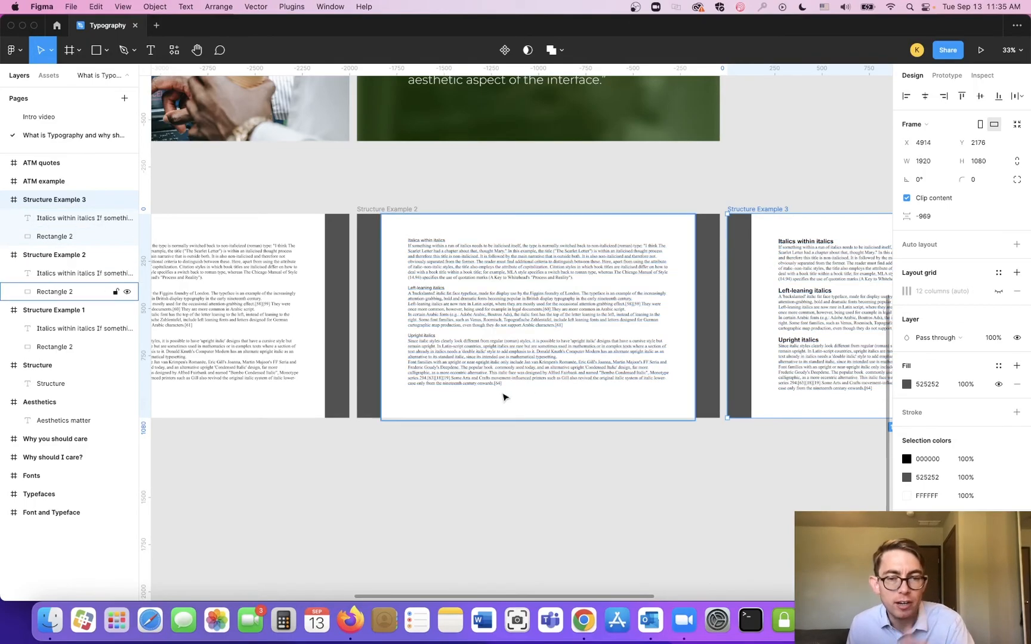
pyautogui.moveTo(419, 467); pyautogui.dragTo(543, 456)
pyautogui.moveTo(722, 447); pyautogui.dragTo(290, 438)
pyautogui.moveTo(630, 440); pyautogui.dragTo(611, 458)
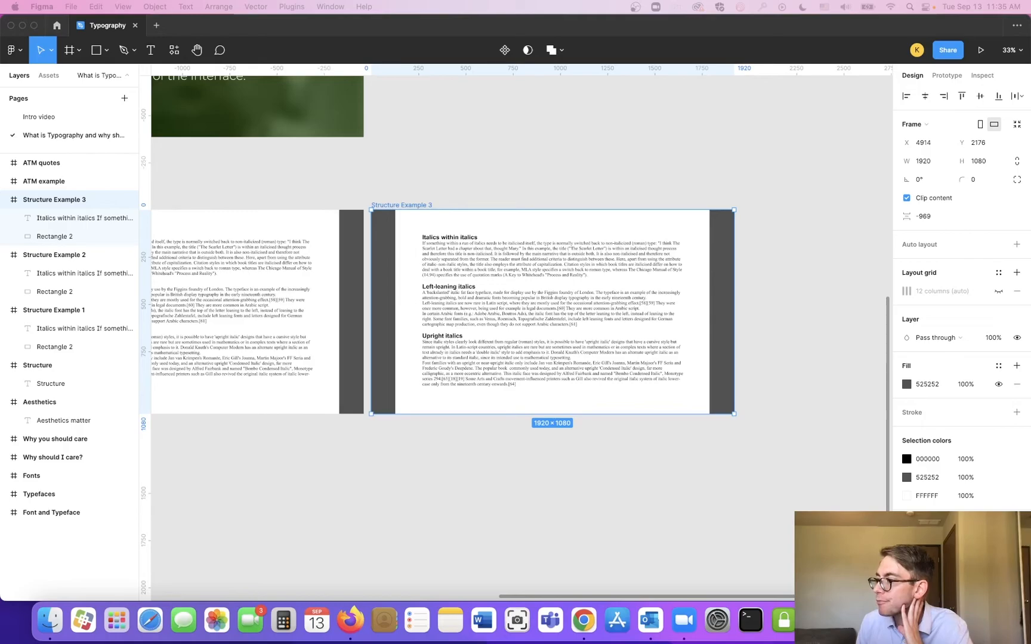
pyautogui.scroll(-3, 405, 392)
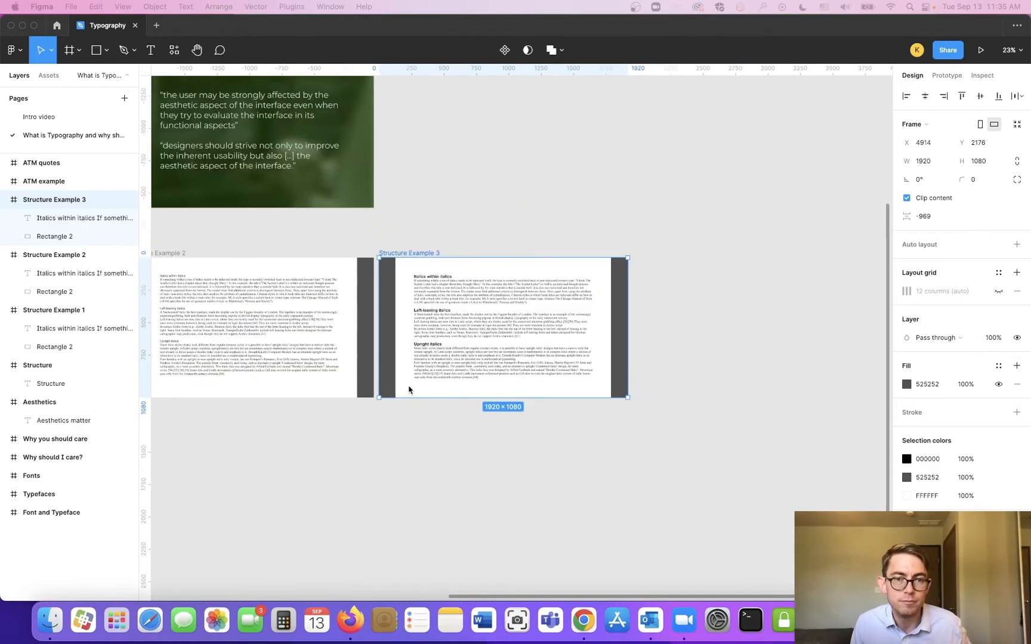
# Review the whole slide overview, including the introduction, Aesthetics and Structure rows.
pyautogui.scroll(-3, 409, 390)
pyautogui.click(429, 434)
pyautogui.moveTo(343, 447); pyautogui.dragTo(555, 438)
pyautogui.scroll(3, 468, 399)
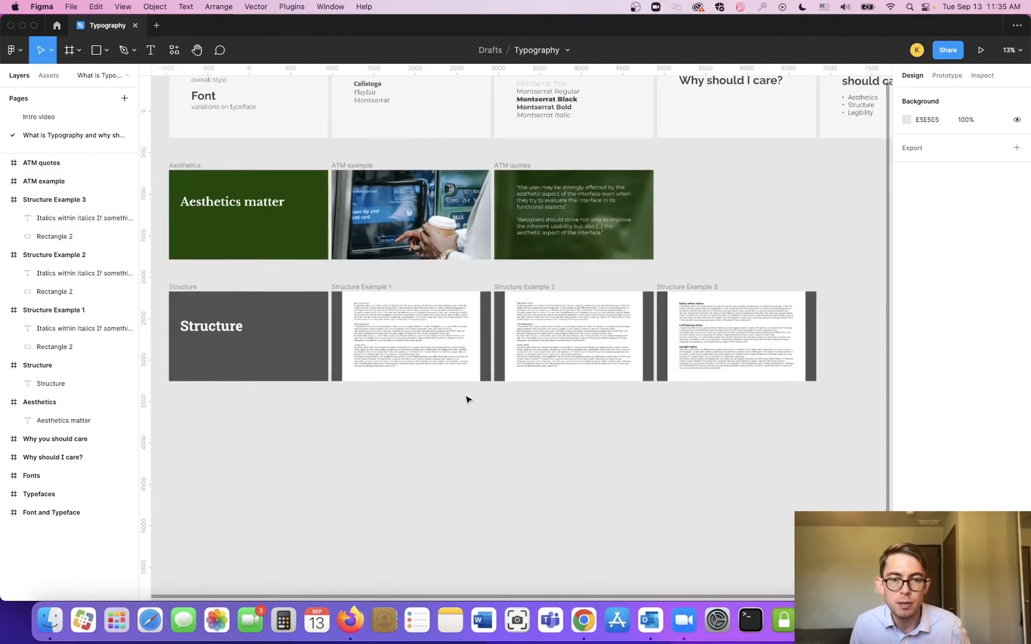
pyautogui.scroll(2, 468, 400)
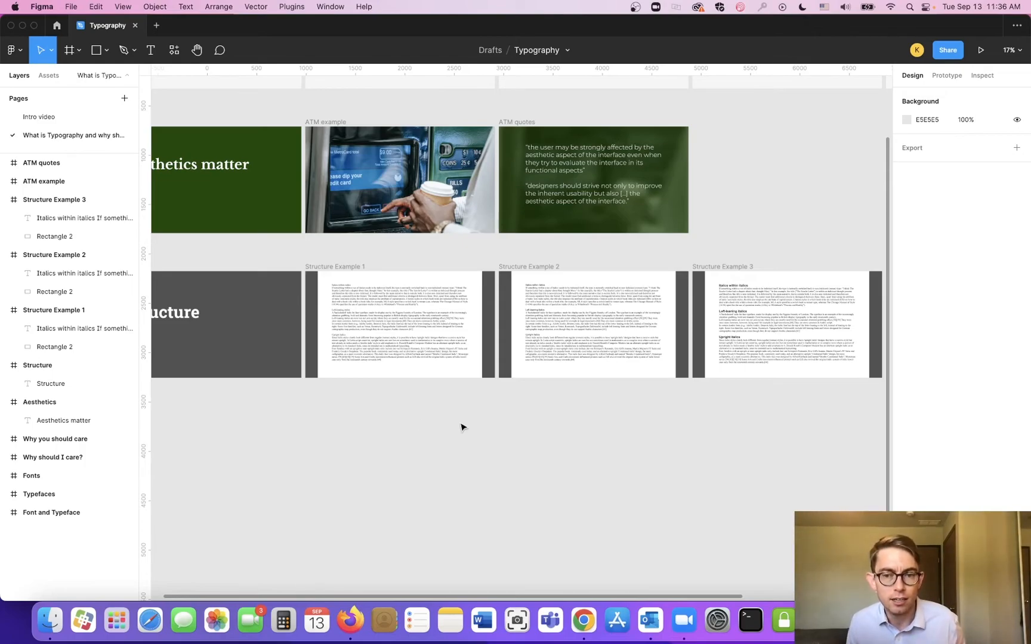
pyautogui.scroll(-2, 468, 417)
pyautogui.scroll(-5, 470, 418)
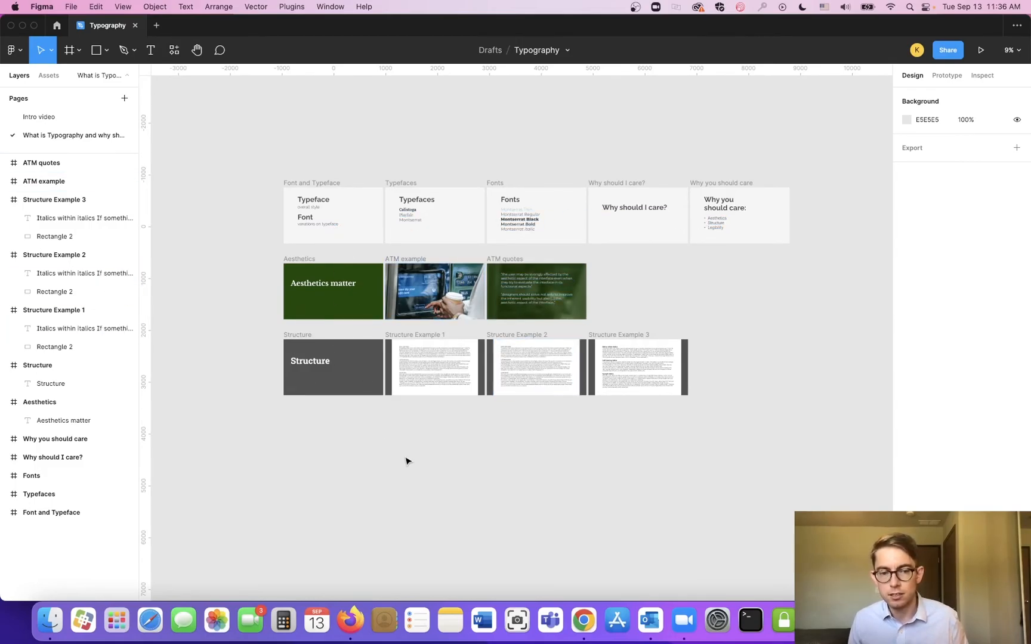
pyautogui.scroll(3, 346, 488)
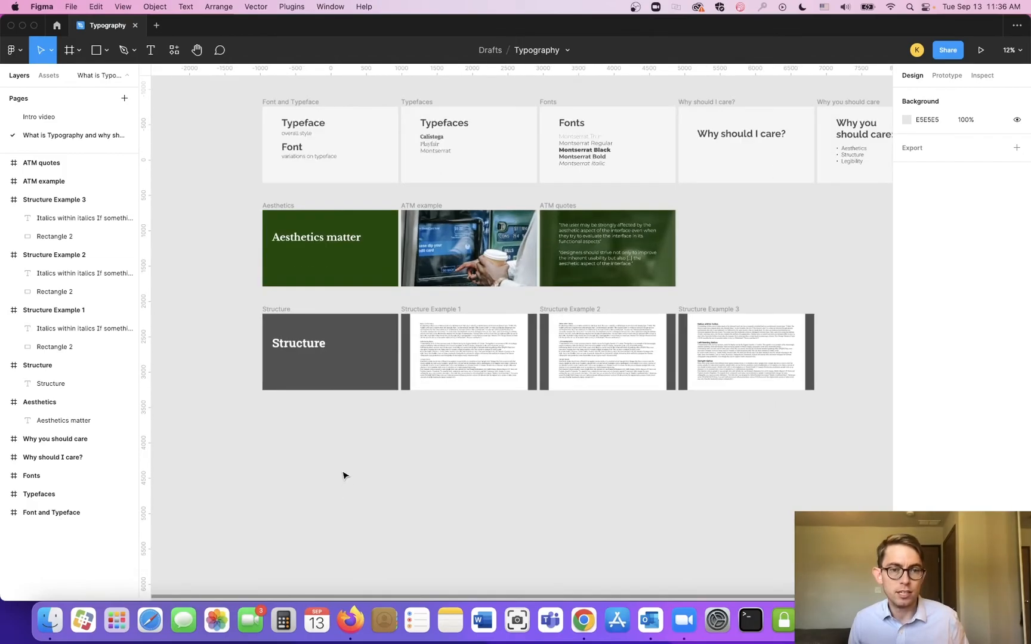
# Duplicate the Structure title slide and place the copy directly below the original as the start of a new row.
pyautogui.click(267, 331)
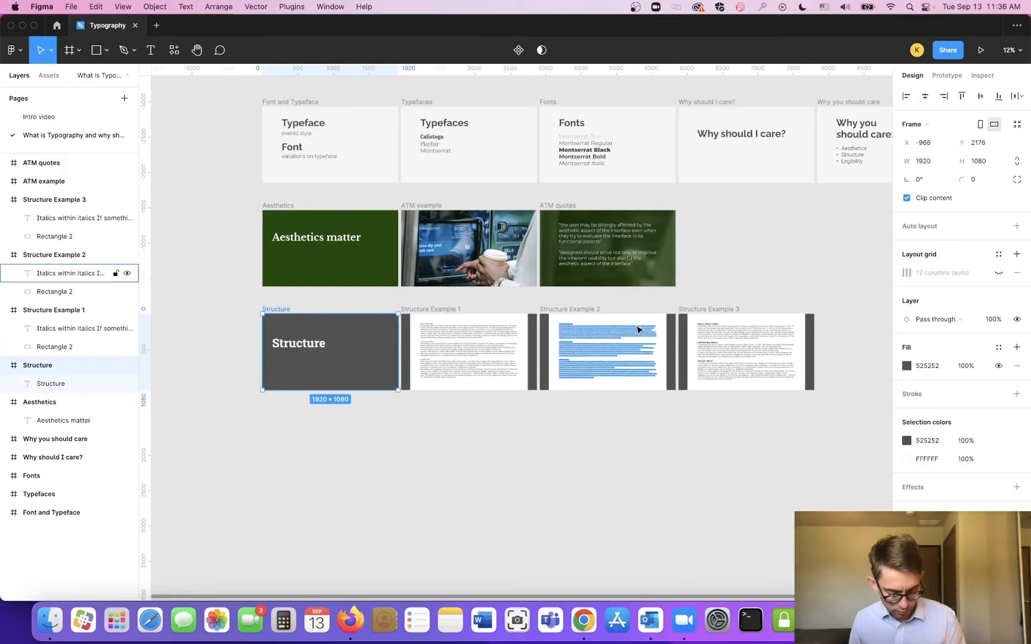
pyautogui.press('super+d')
pyautogui.moveTo(750, 341); pyautogui.dragTo(201, 428)
pyautogui.moveTo(432, 465); pyautogui.dragTo(626, 448)
pyautogui.moveTo(504, 444); pyautogui.dragTo(506, 447)
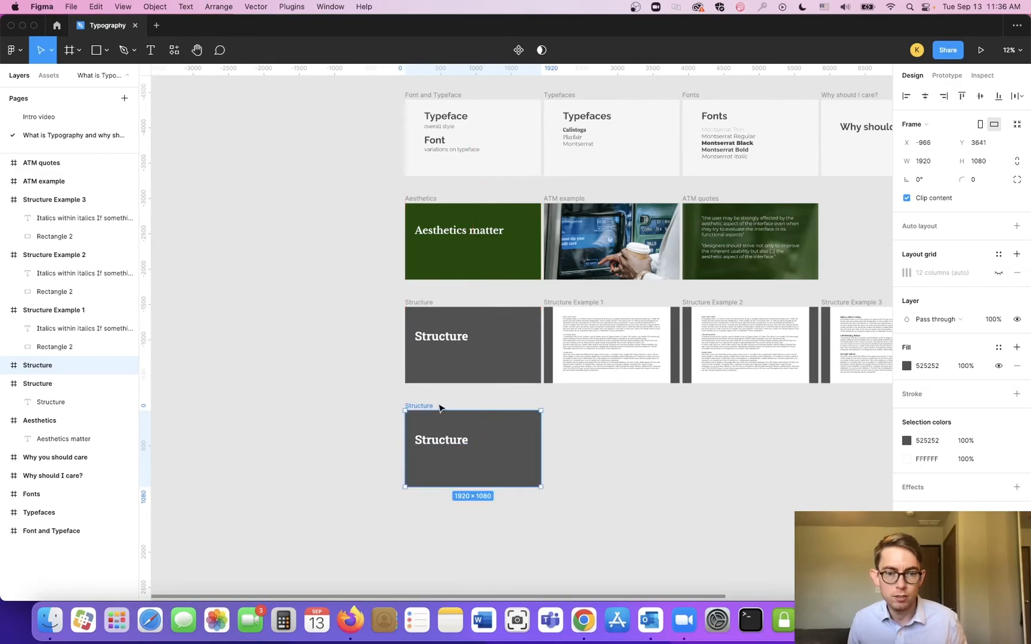
# Rename the duplicated Structure frame as Legibility.
pyautogui.doubleClick(420, 407)
pyautogui.write('Le')
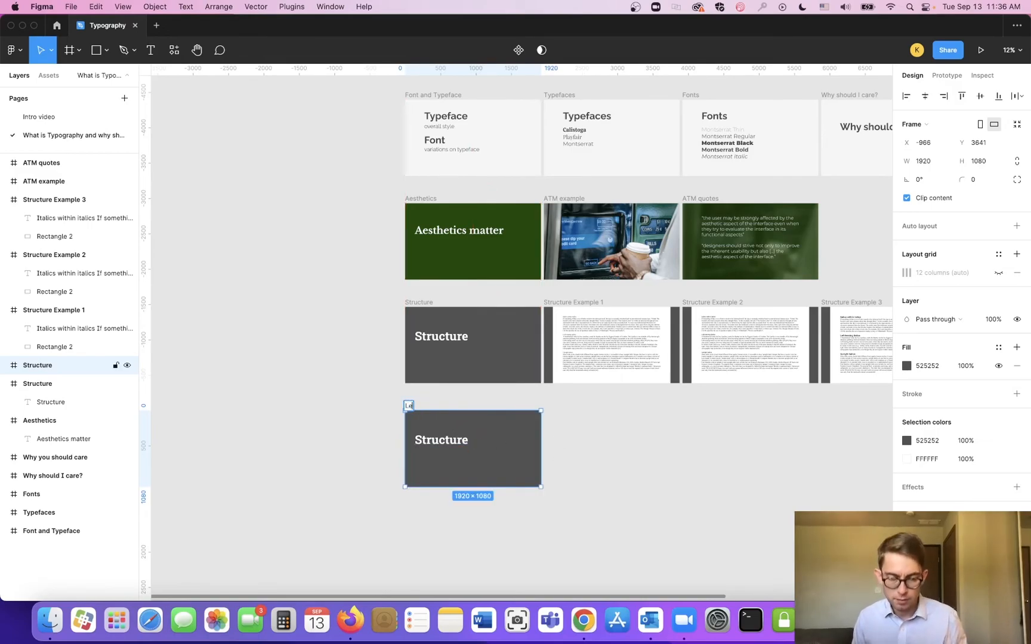
pyautogui.write('gibility')
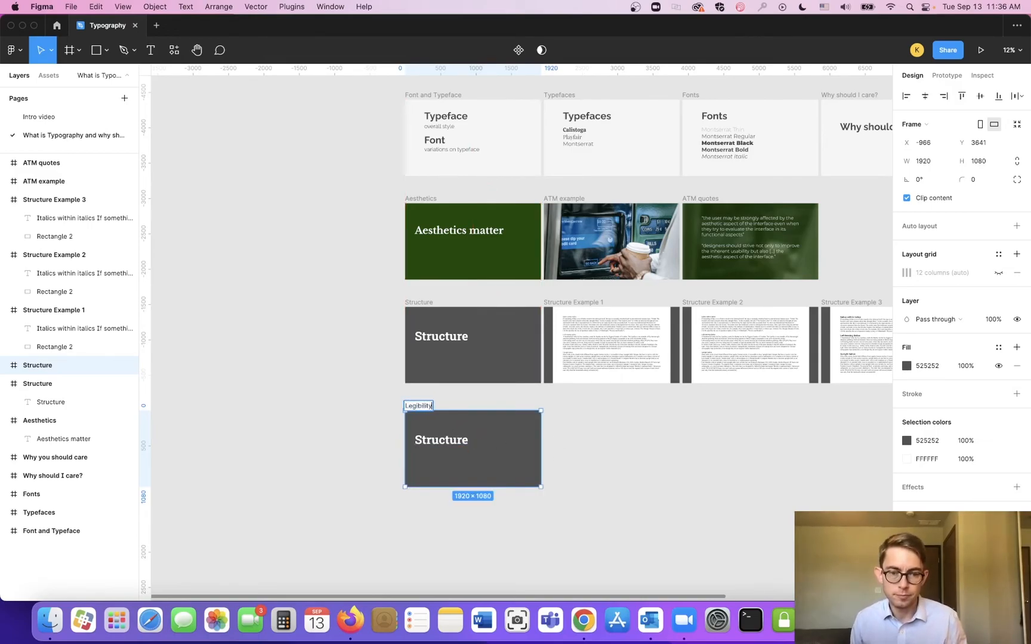
pyautogui.click(659, 451)
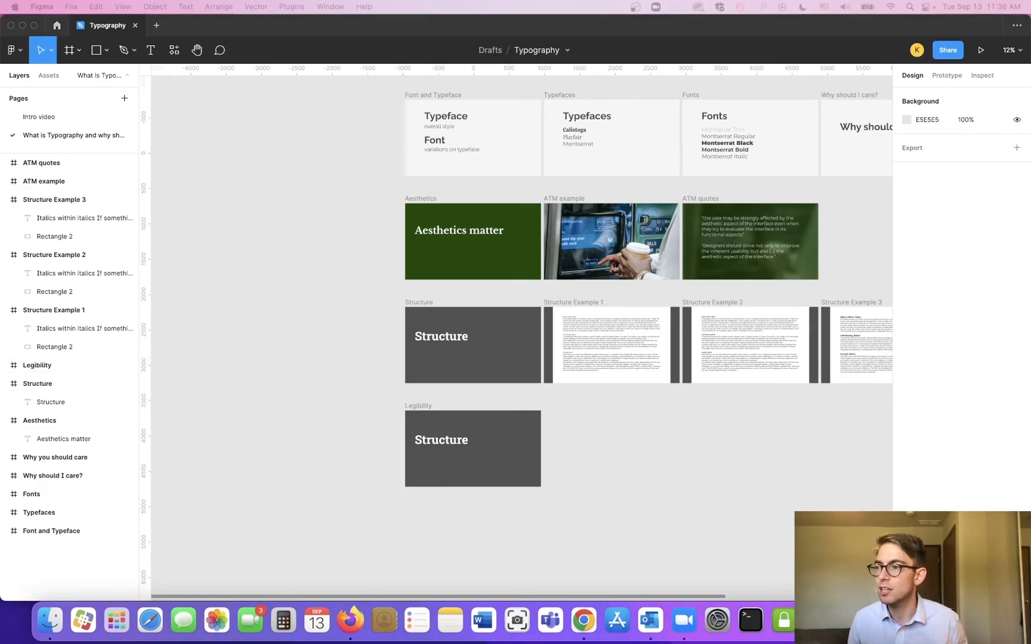
pyautogui.moveTo(1030, 310); pyautogui.dragTo(1030, 78)
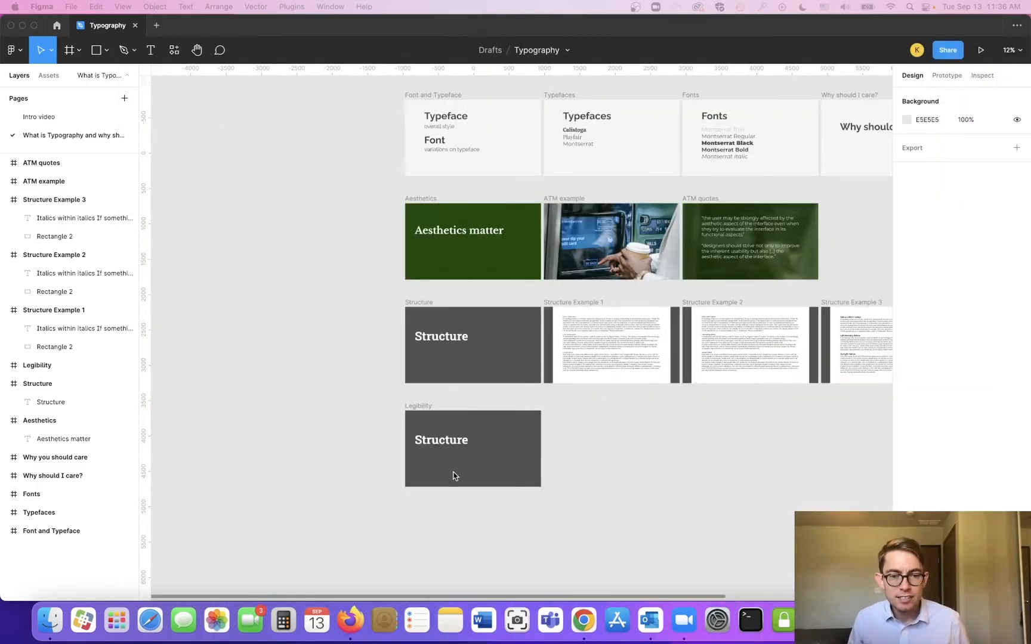
pyautogui.scroll(5, 457, 474)
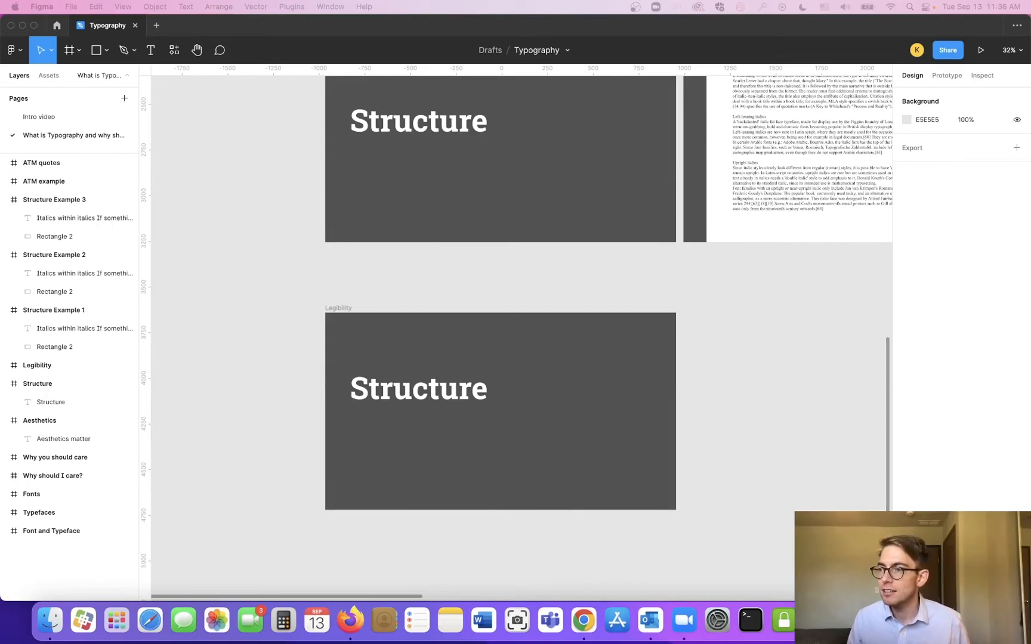
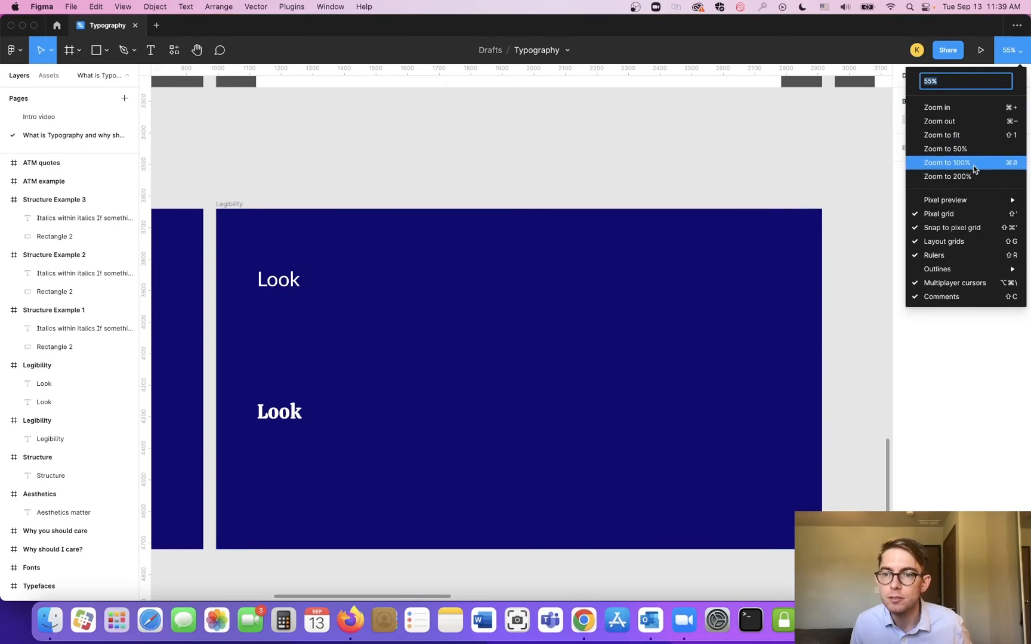
# Examine the two "Look" text samples on the second Legibility slide at different zoom levels.
pyautogui.click(973, 163)
pyautogui.click(1015, 54)
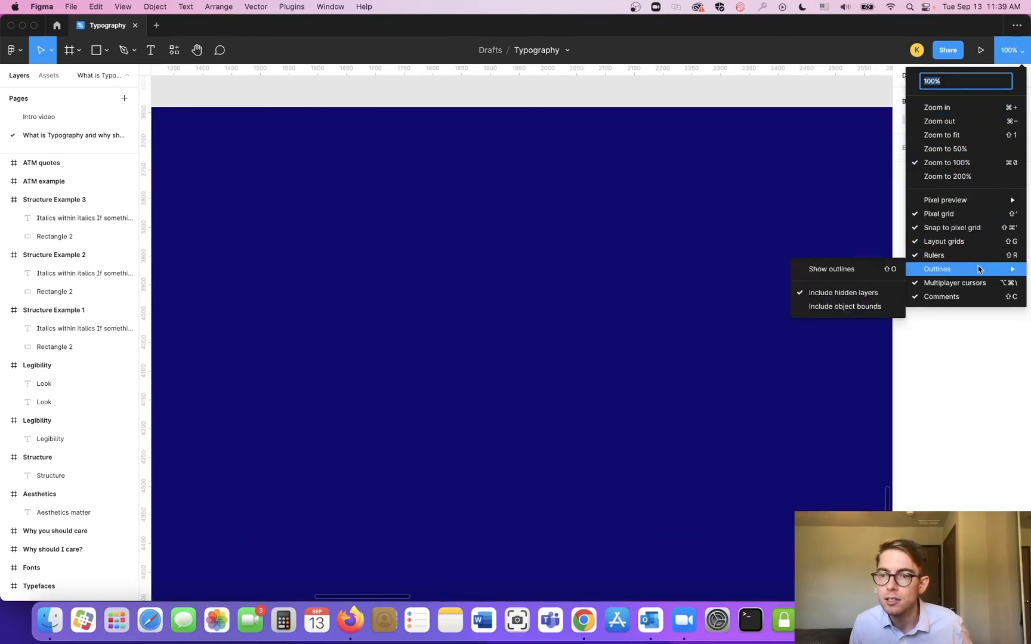
pyautogui.click(960, 135)
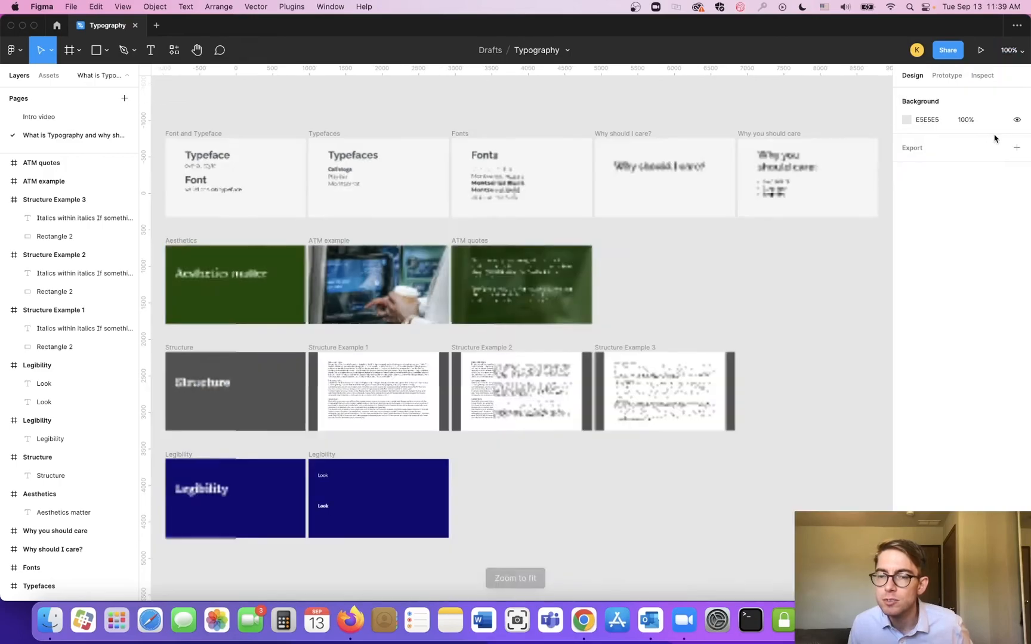
pyautogui.scroll(5, 334, 506)
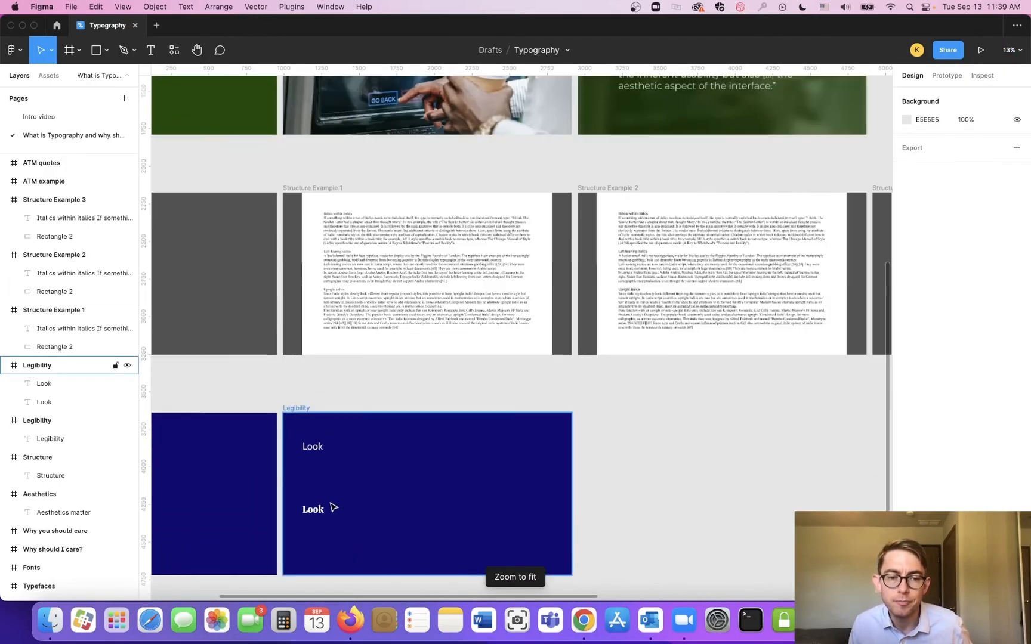
pyautogui.moveTo(465, 384); pyautogui.dragTo(481, 249)
pyautogui.scroll(2, 465, 354)
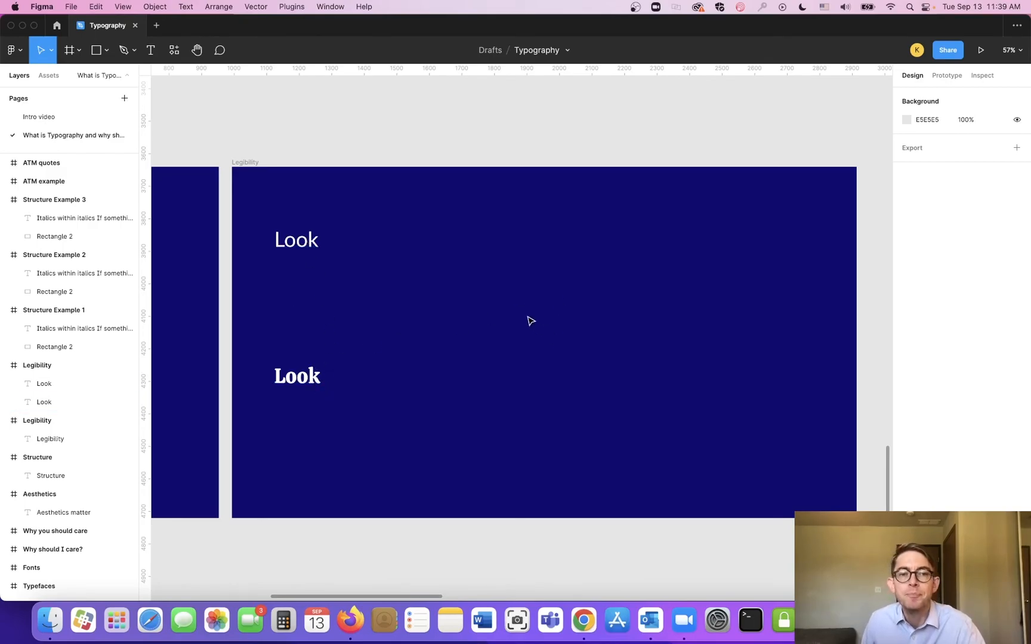
# Duplicate the Legibility slide containing the two "Look" text samples.
pyautogui.click(244, 163)
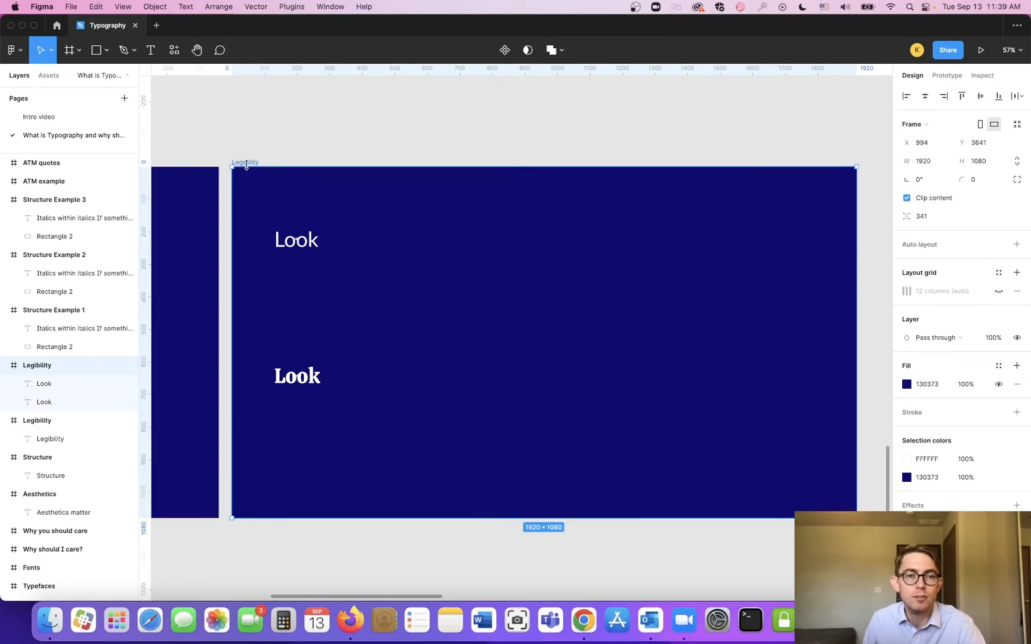
pyautogui.press('super+d')
pyautogui.scroll(-5, 480, 191)
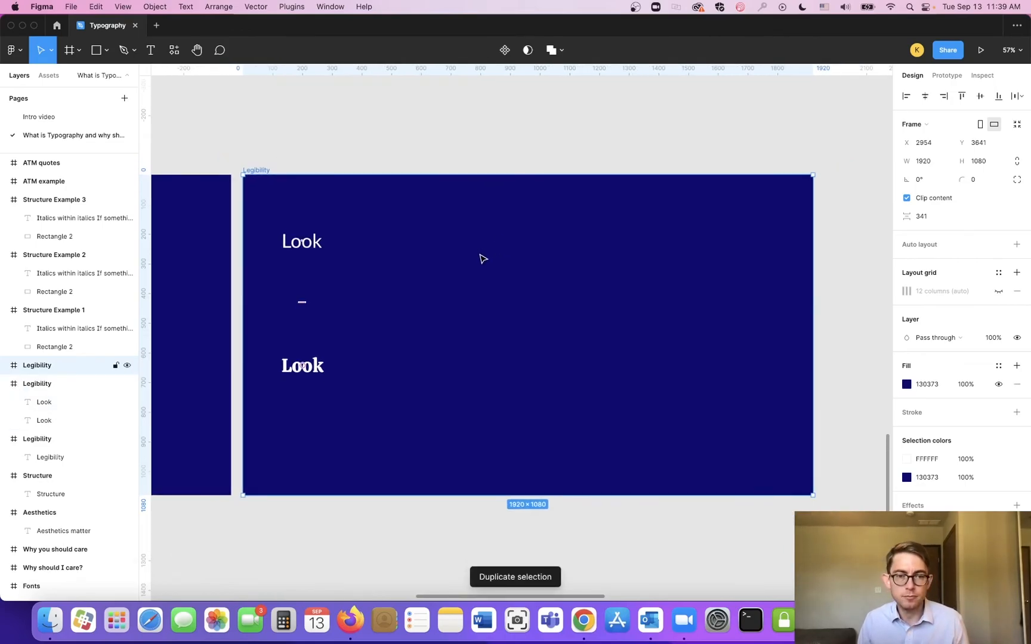
pyautogui.click(265, 201)
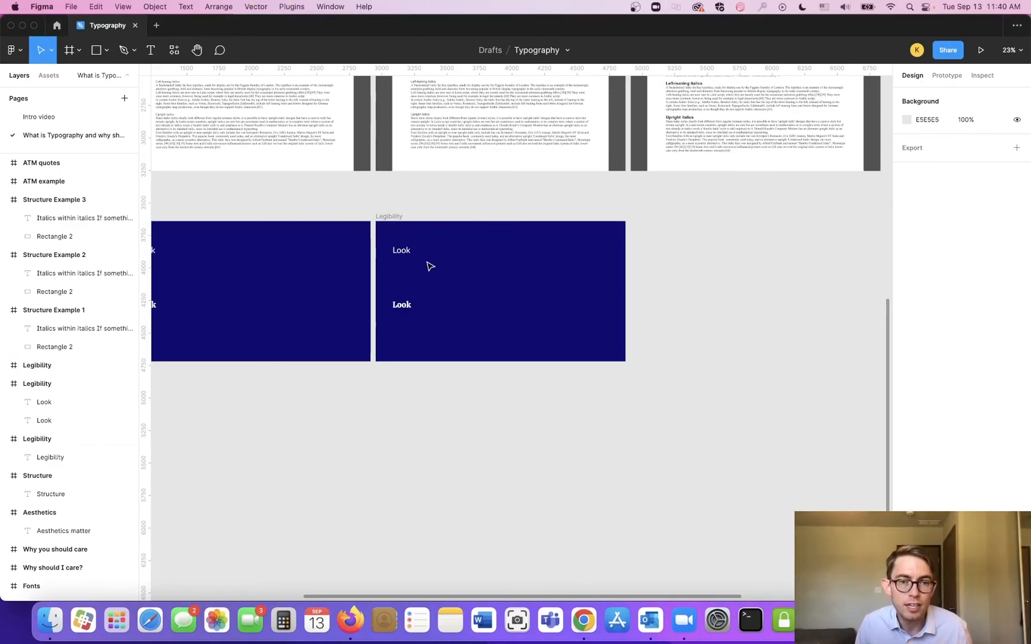
# Add a comma after the upper "Look" text sample on the duplicated Legibility slide.
pyautogui.click(407, 253)
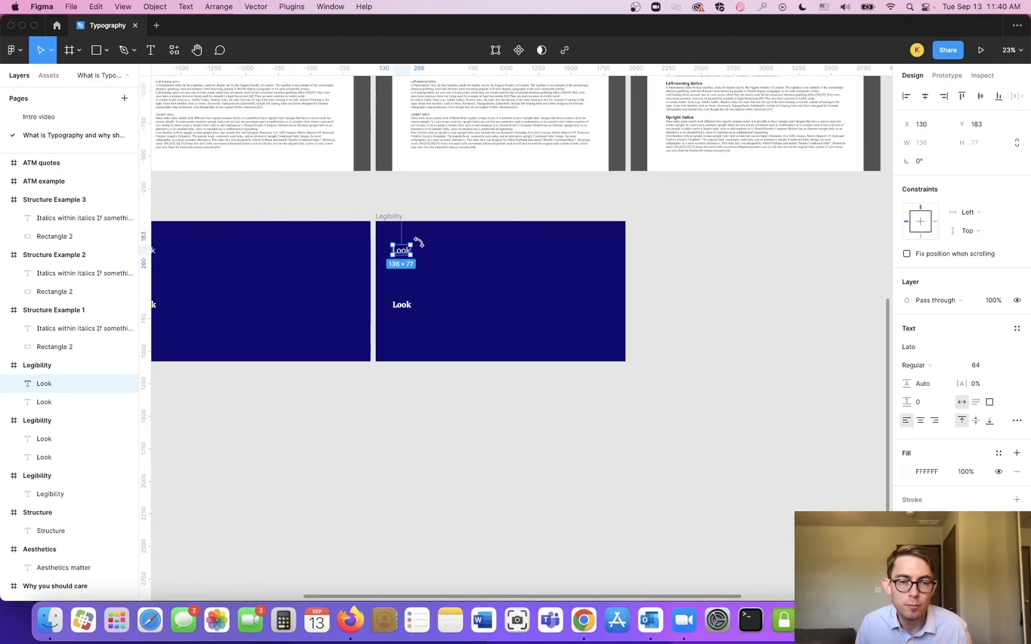
pyautogui.scroll(5, 412, 253)
pyautogui.scroll(5, 396, 271)
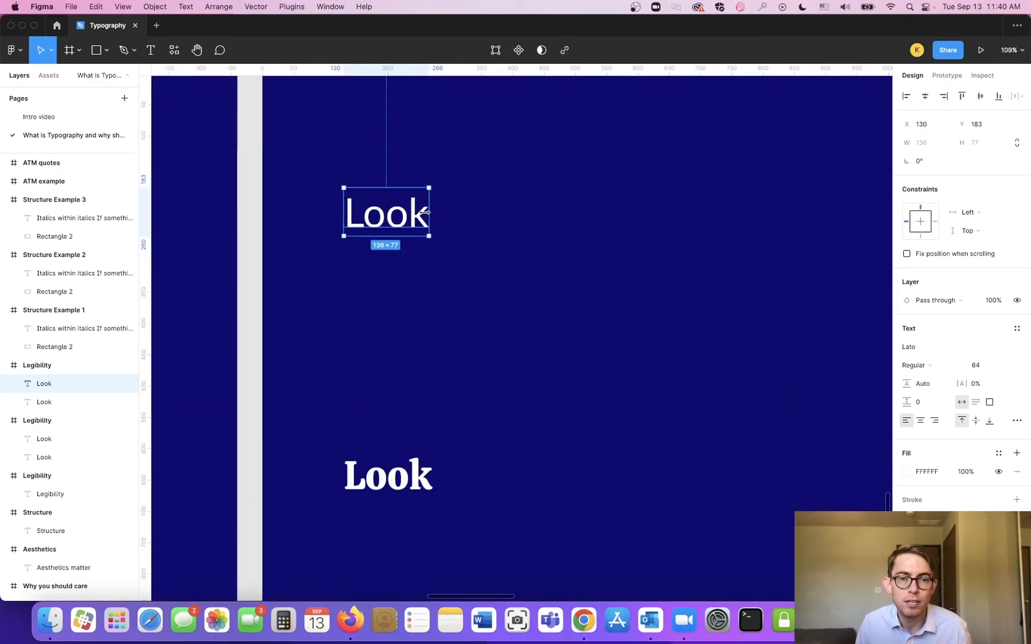
pyautogui.doubleClick(424, 213)
pyautogui.click(426, 211)
pyautogui.write(',')
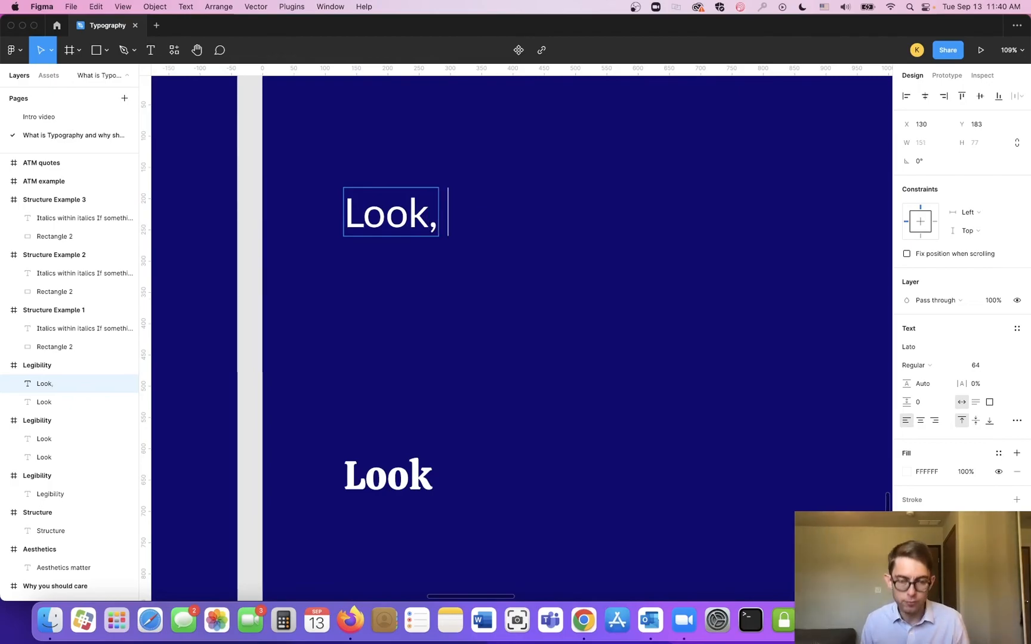
# Try pasting the paragraph about the typeface below into the single-line "Look," sample, and undo the paste.
pyautogui.press('super+v')
pyautogui.scroll(-10, 579, 277)
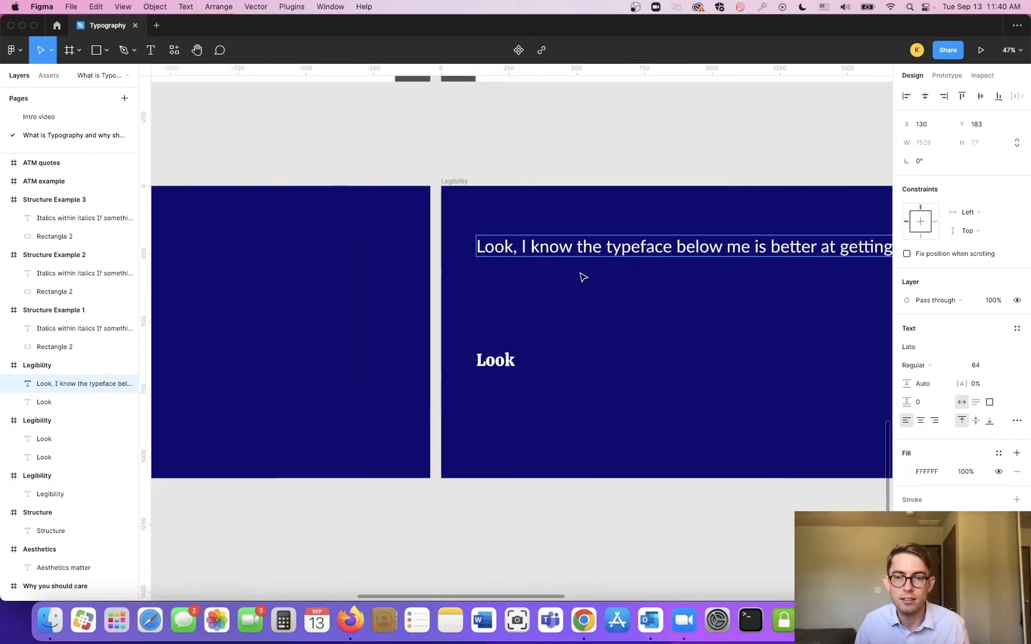
pyautogui.scroll(-3, 589, 276)
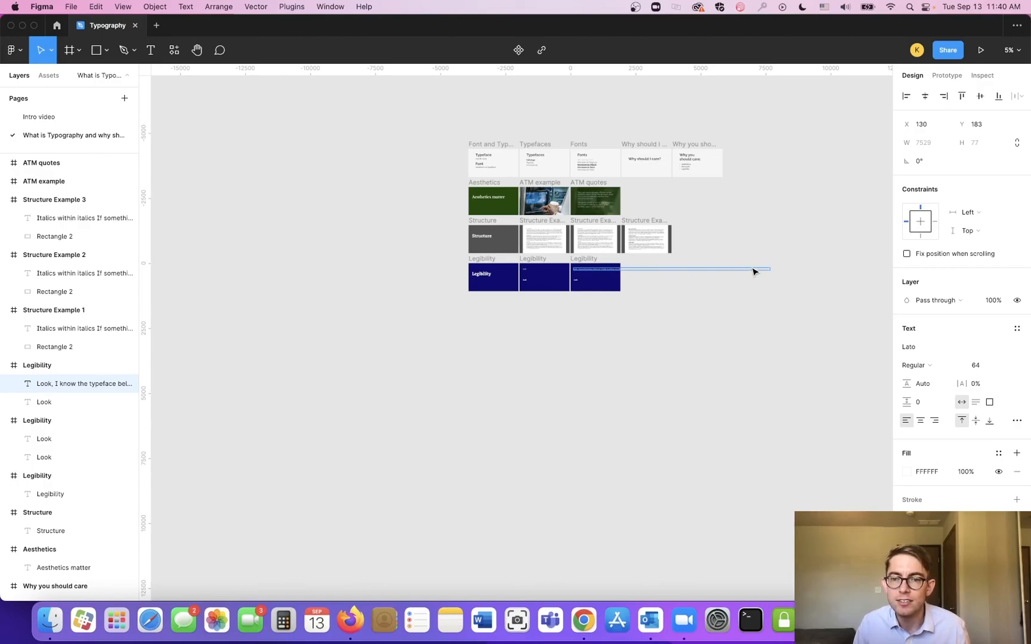
pyautogui.scroll(7, 610, 272)
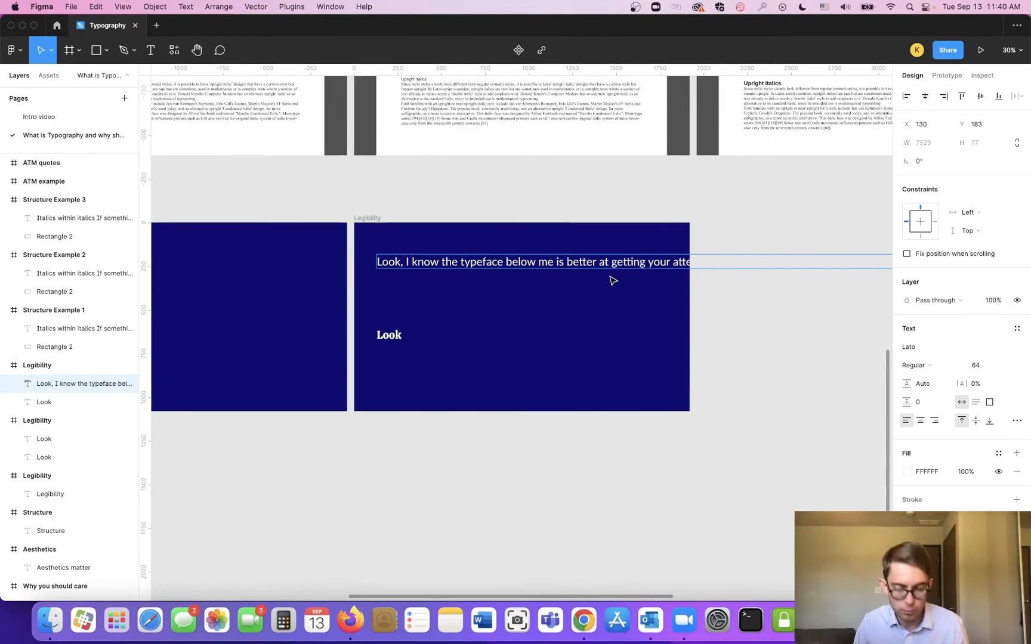
pyautogui.press('super+z')
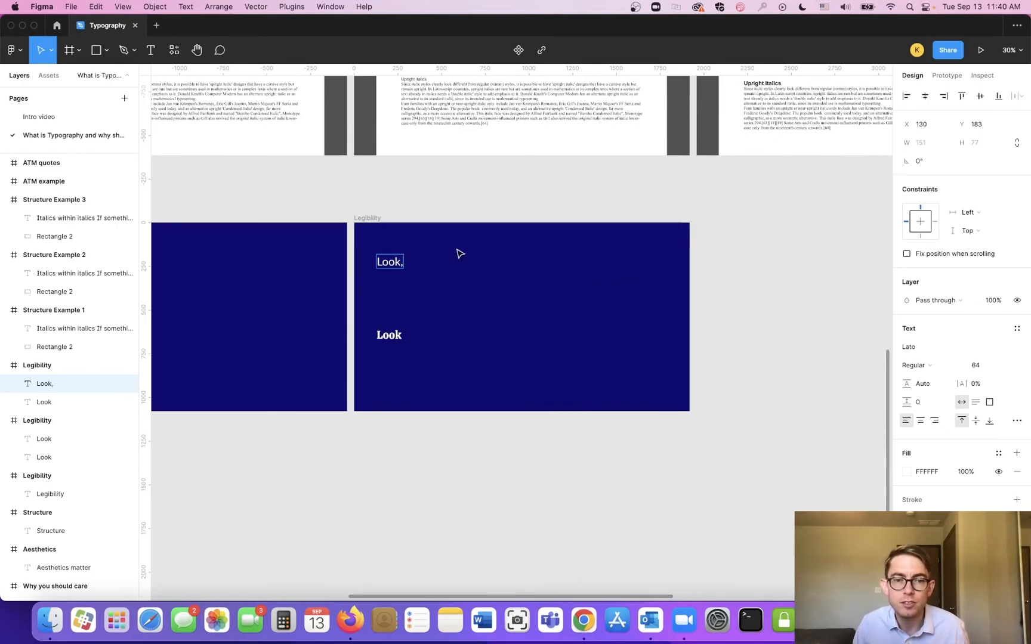
# Enlarge the "Look," text box to about 1528 × 353 and append the paragraph beginning "I know the typeface below me is better".
pyautogui.press('Escape')
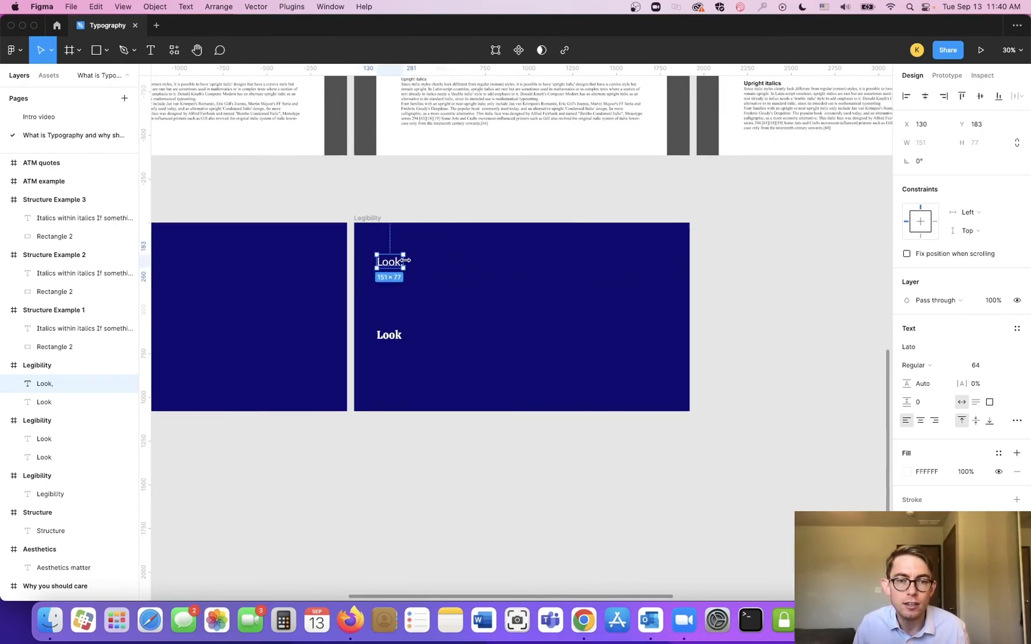
pyautogui.moveTo(405, 261); pyautogui.dragTo(601, 317)
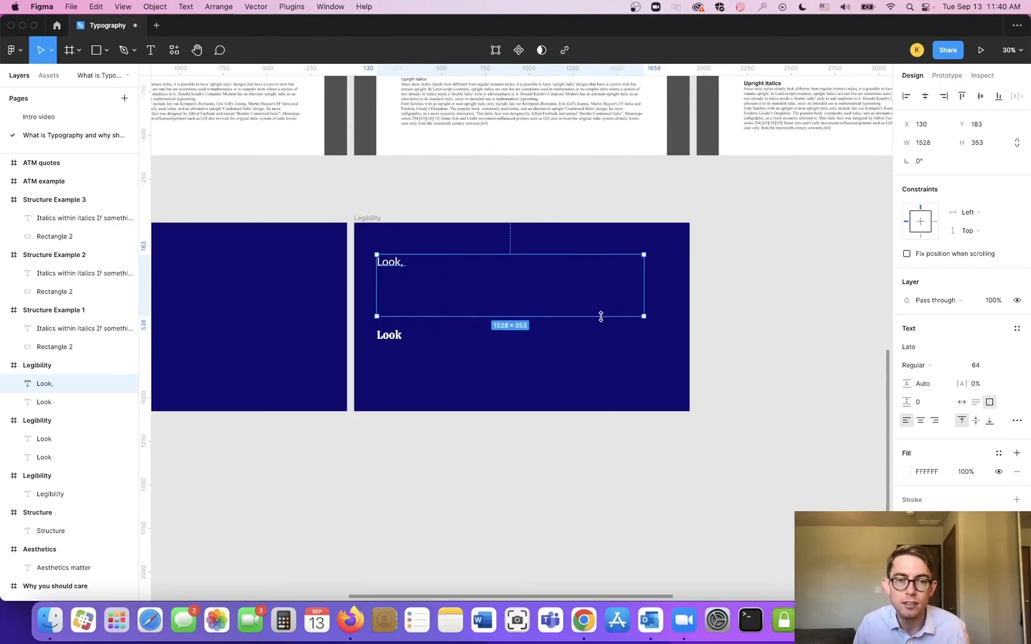
pyautogui.doubleClick(404, 267)
pyautogui.click(445, 265)
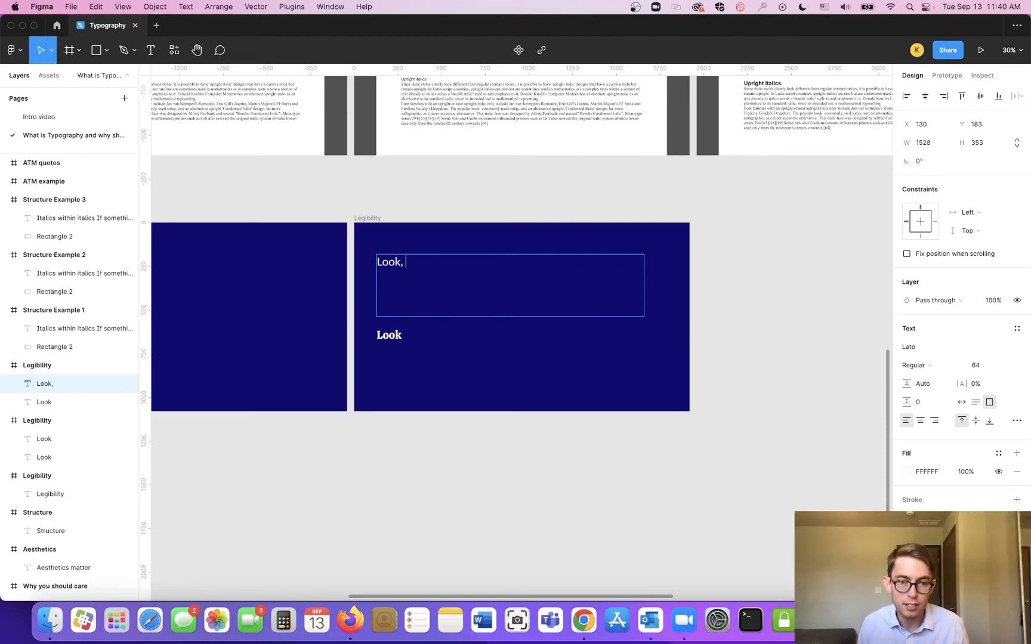
pyautogui.write('I know the typeface below me is better at getting your attention, but if you want to read a lot of text, pick a typeface like me. I’m designed for use in body text, so I don’t stand out as much. I’m beautiful in my own way, but I’m designed to be transparent, not showy.')
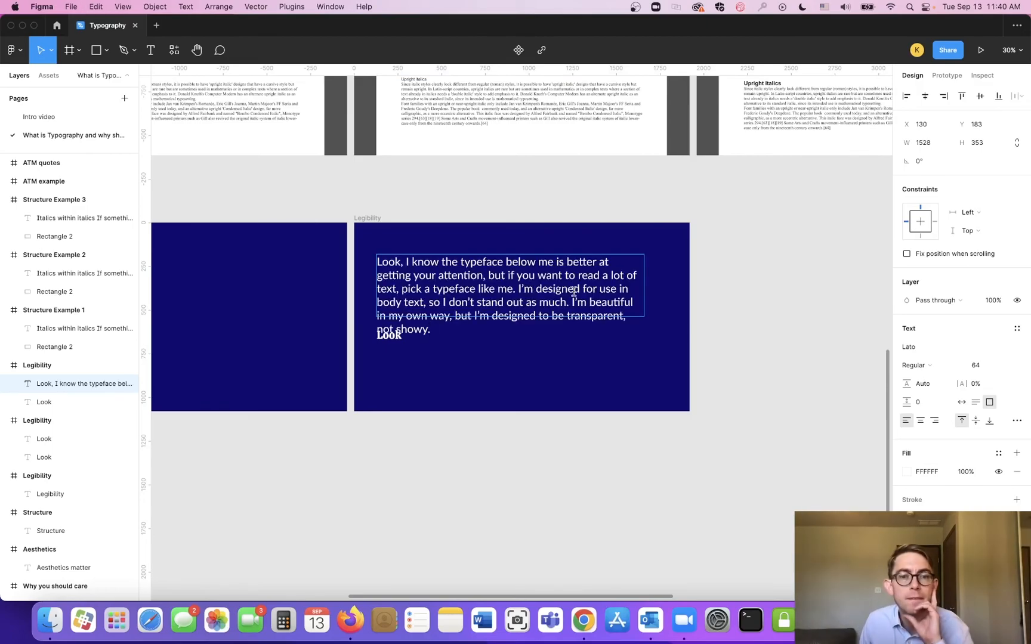
pyautogui.press('Escape')
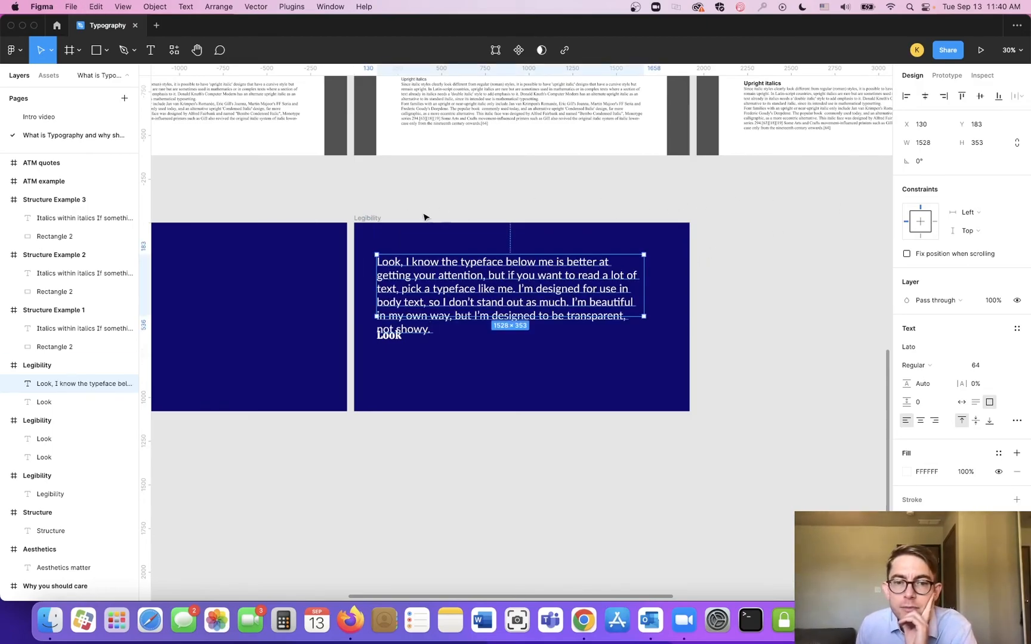
# Show the Legibility slide's 12-column layout grid and widen the upper paragraph's text box to 1660 to fit the outer column.
pyautogui.press('Escape')
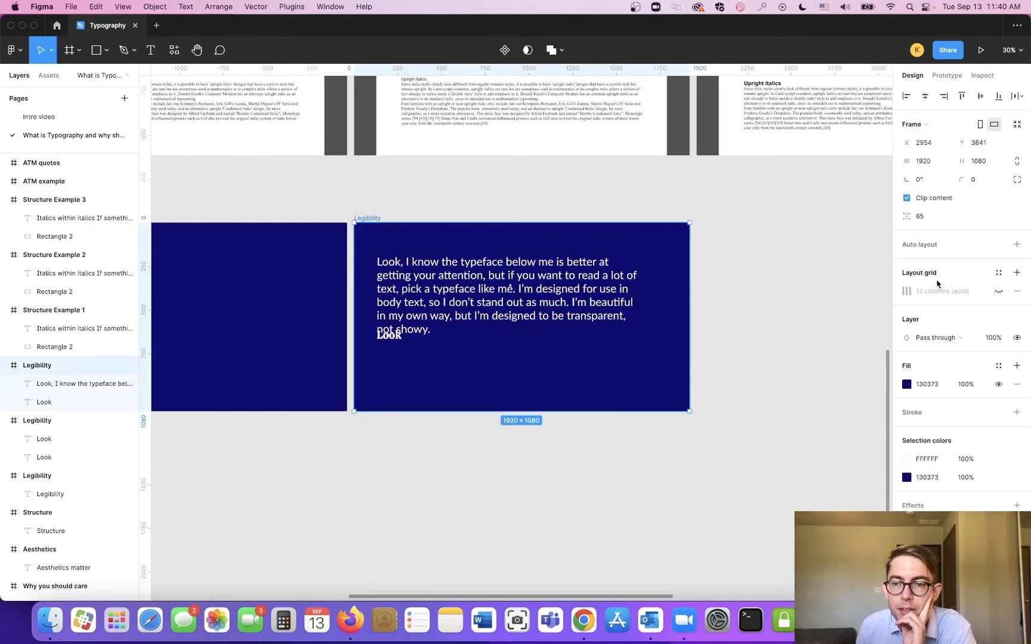
pyautogui.click(998, 291)
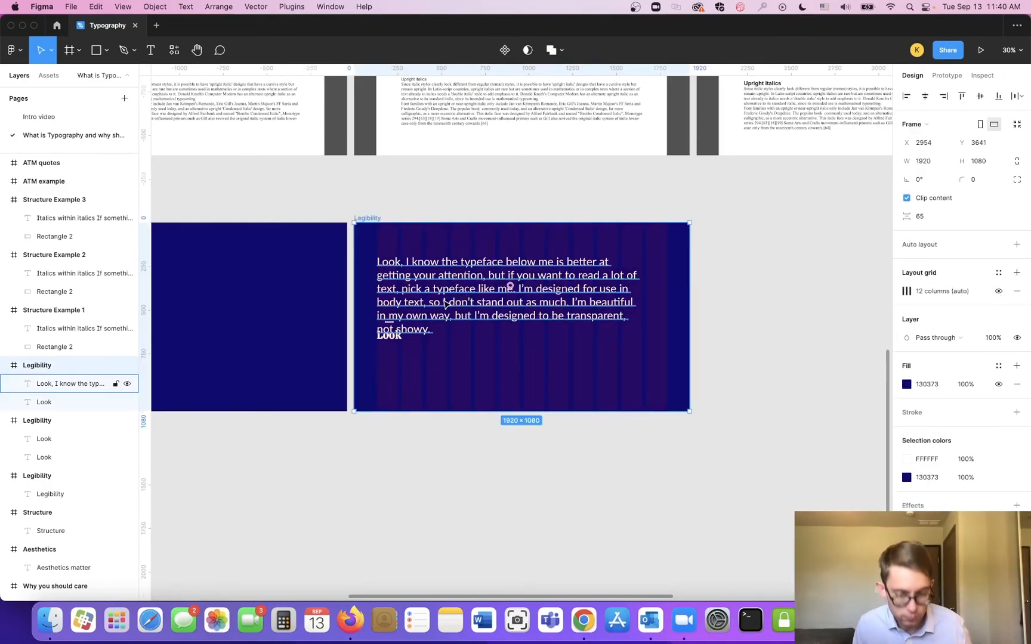
pyautogui.scroll(3, 460, 298)
pyautogui.click(719, 297)
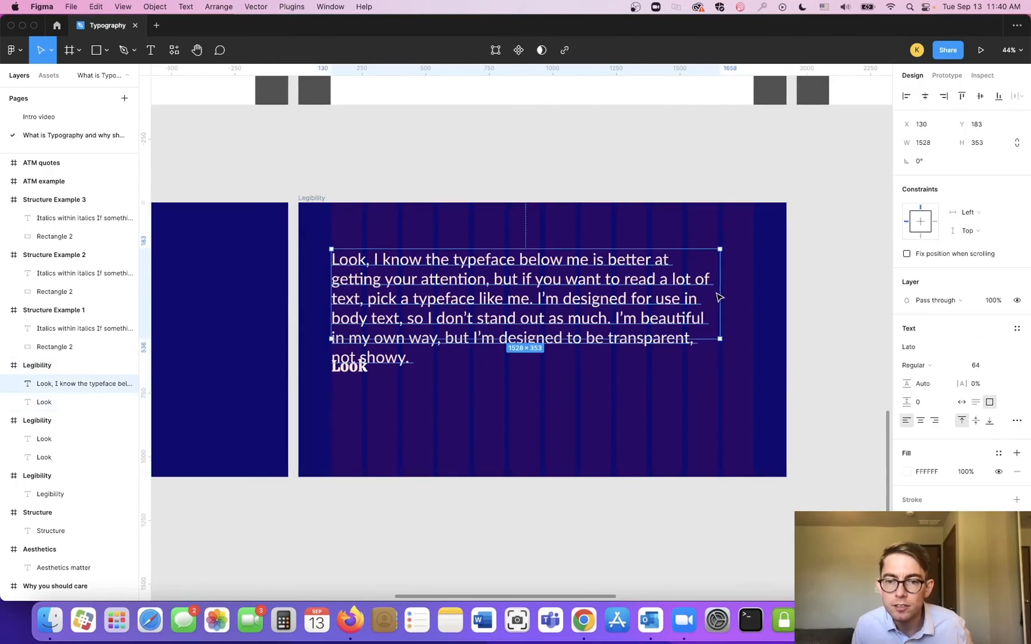
pyautogui.moveTo(718, 292); pyautogui.dragTo(753, 297)
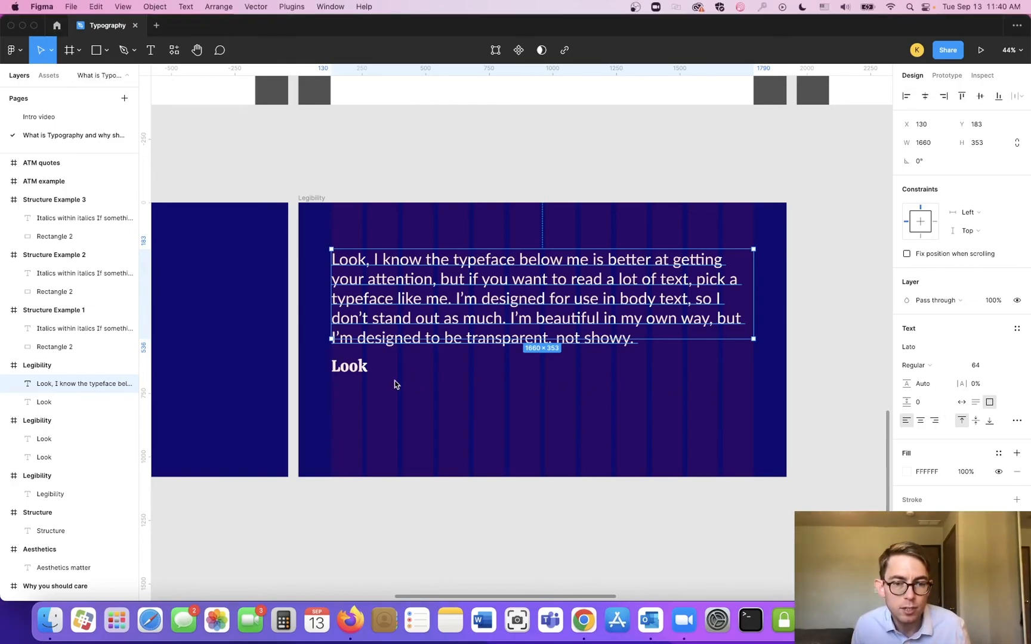
# Enlarge the lower "Look" text box to about 1660 × 387 so it spans the grid columns.
pyautogui.click(354, 368)
pyautogui.moveTo(367, 376); pyautogui.dragTo(750, 453)
pyautogui.click(372, 365)
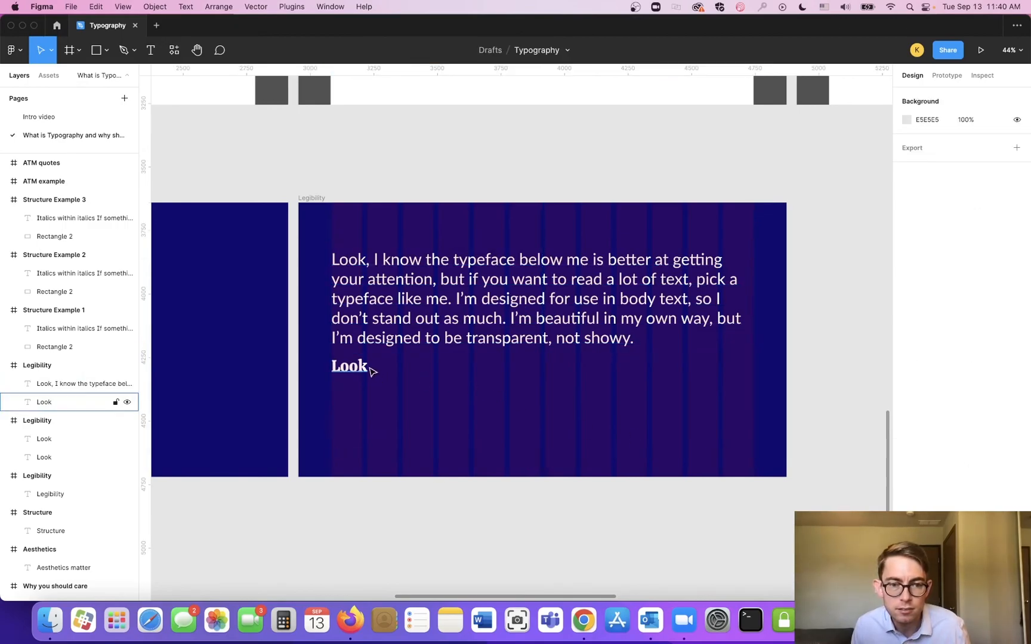
# Extend the lower "Look" sample with a comma and the paragraph beginning "I'm a great typeface for a title or a heading".
pyautogui.click(370, 370)
pyautogui.doubleClick(368, 370)
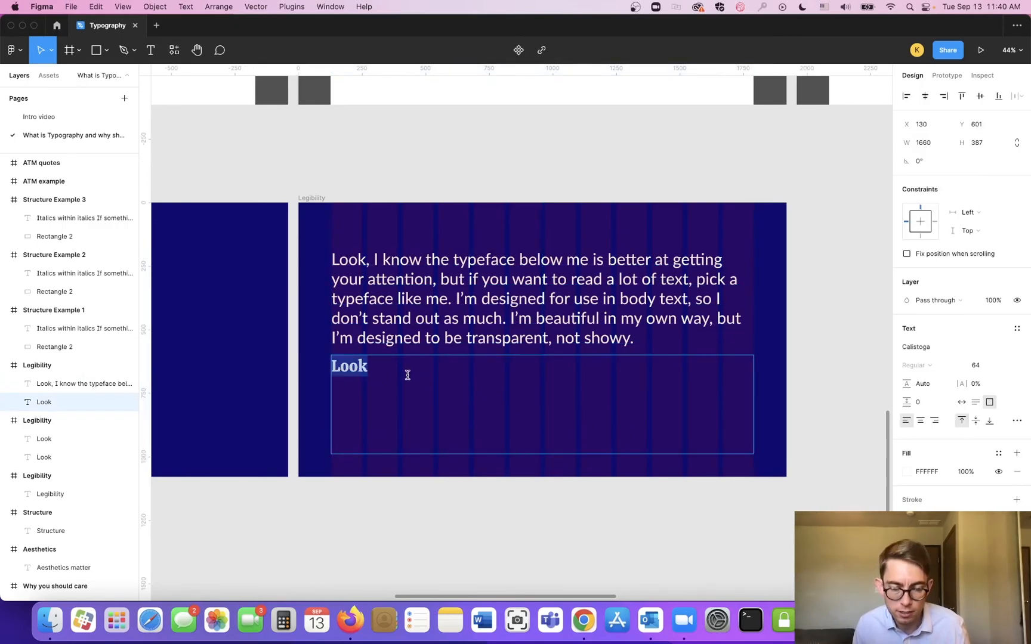
pyautogui.press('Right')
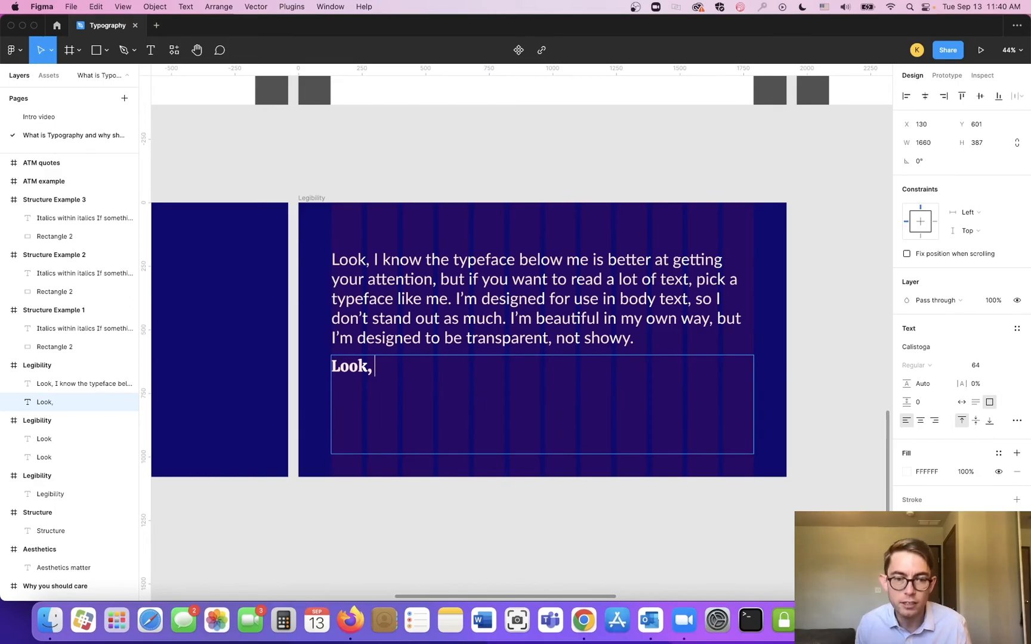
pyautogui.write(',')
pyautogui.write('I’m a great typeface for a title or a heading, but you don’t want to read me for a full paragraph. Isn’t it kind of getting tedious already? If you need a font to grab attention, a display font like me is the way to go! Otherwise, pick a general font.')
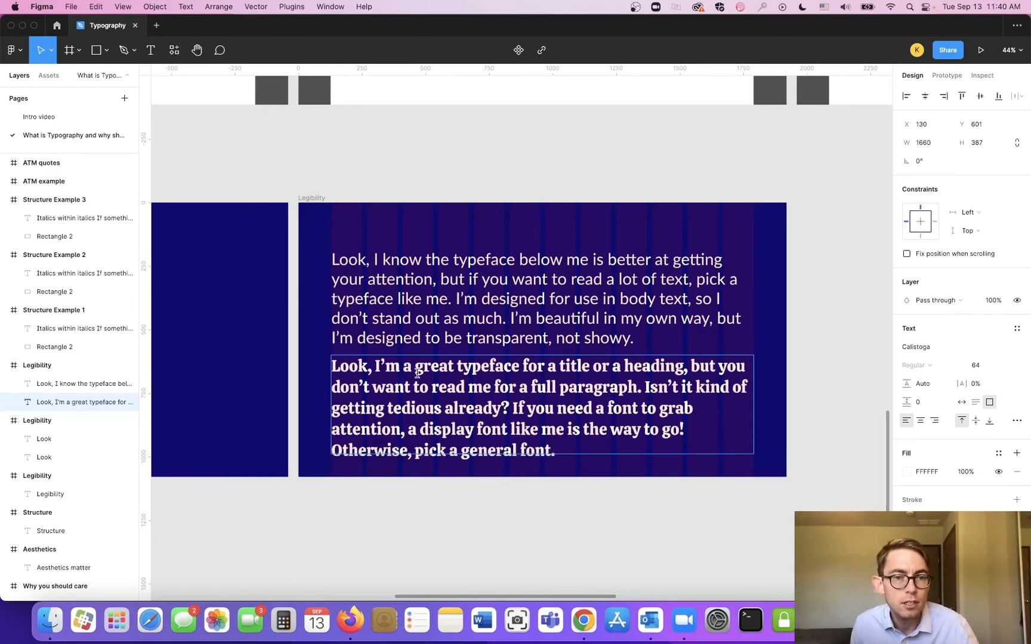
pyautogui.press('Escape')
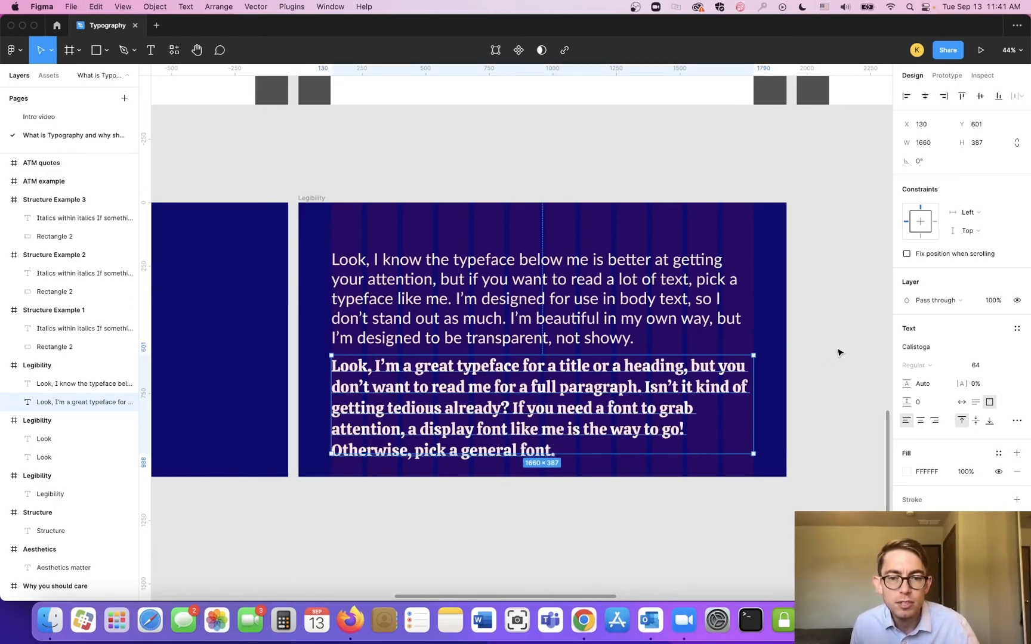
pyautogui.click(836, 359)
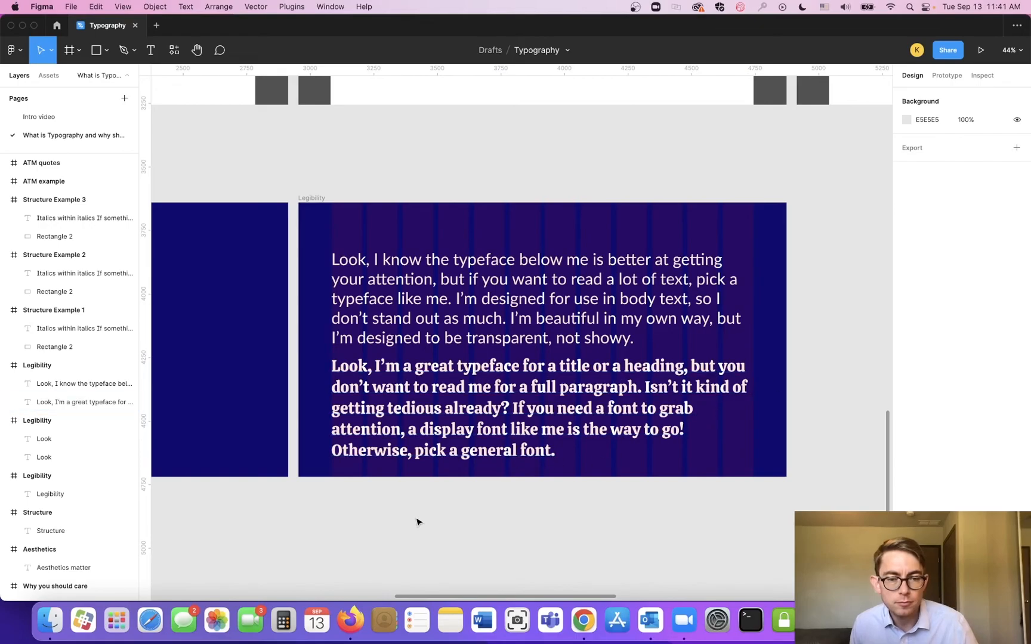
# Move both paragraphs up together so that they are vertically centred on the Legibility slide.
pyautogui.moveTo(387, 508); pyautogui.dragTo(647, 500)
pyautogui.scroll(-5, 603, 468)
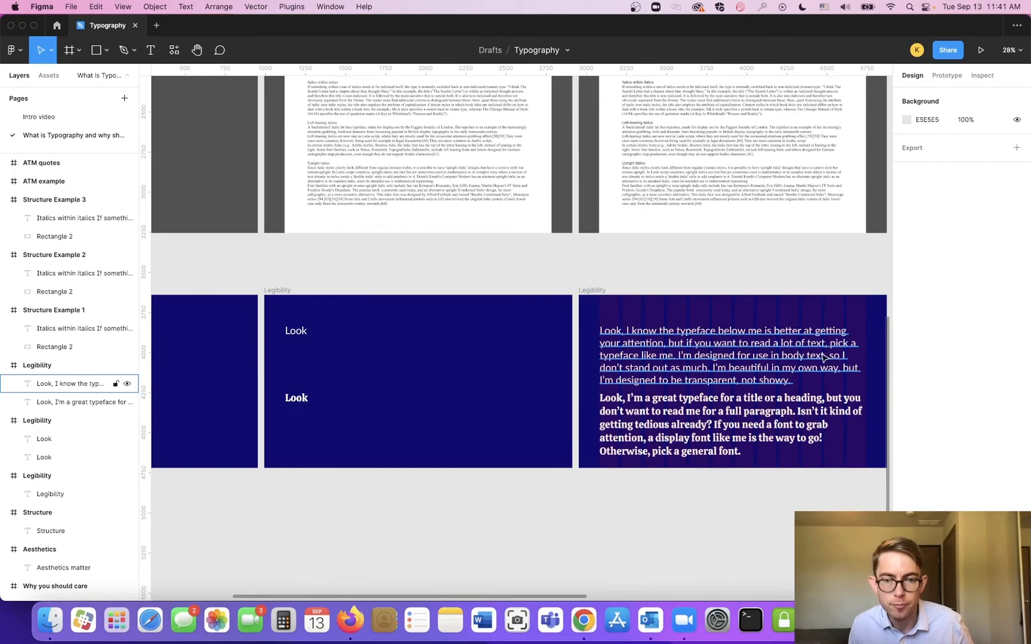
pyautogui.moveTo(587, 334); pyautogui.dragTo(680, 414)
pyautogui.moveTo(661, 371); pyautogui.dragTo(661, 364)
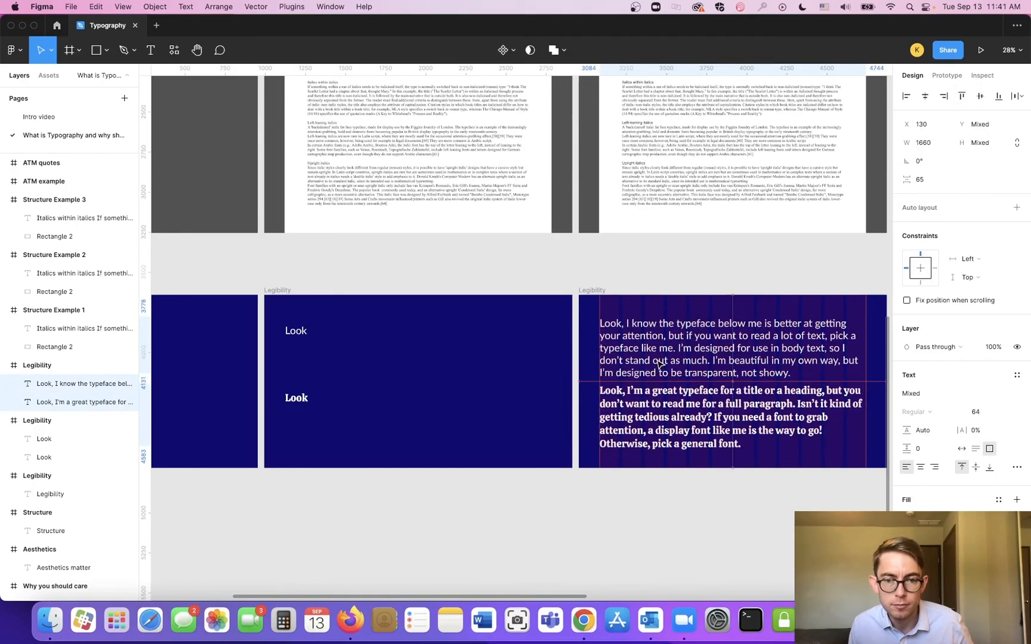
pyautogui.click(660, 291)
# Try to distribute the vertical spacing of the two paragraphs on the Legibility slide.
pyautogui.scroll(5, 620, 377)
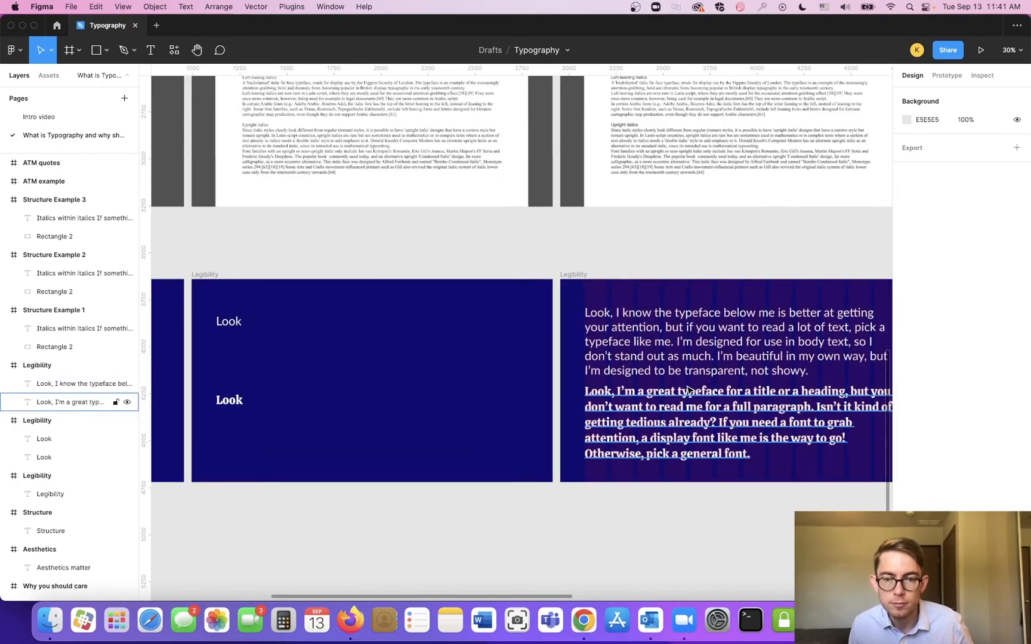
pyautogui.hscroll(3, 621, 377)
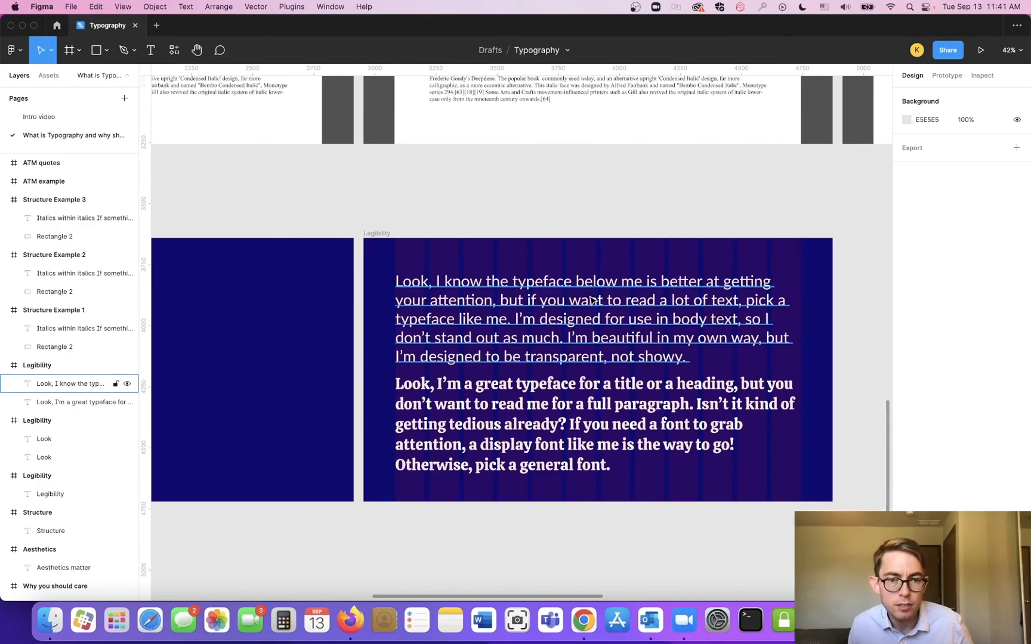
pyautogui.moveTo(424, 257); pyautogui.dragTo(542, 389)
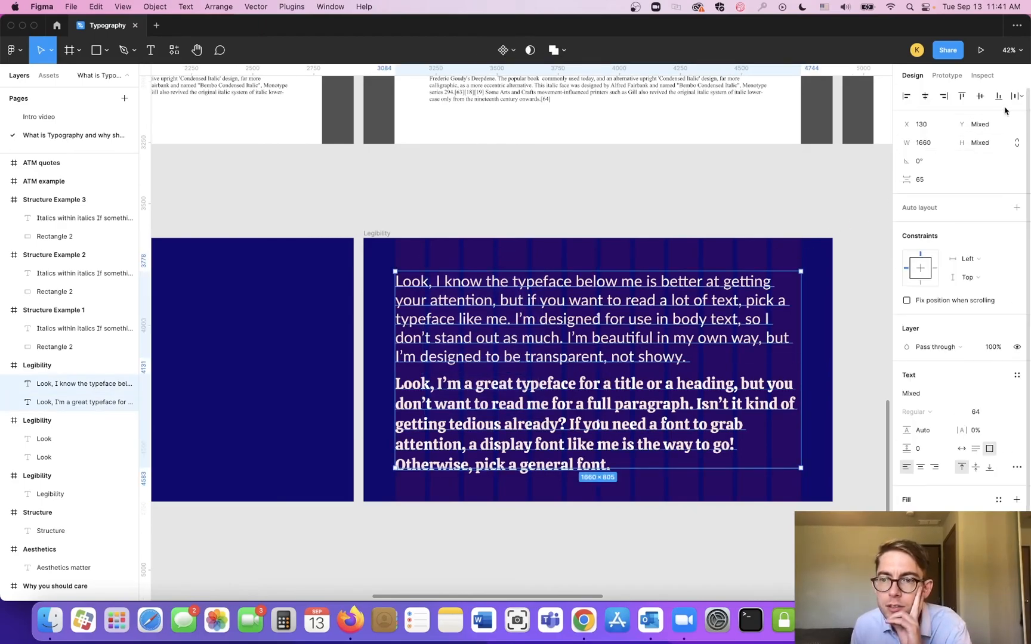
pyautogui.click(1019, 97)
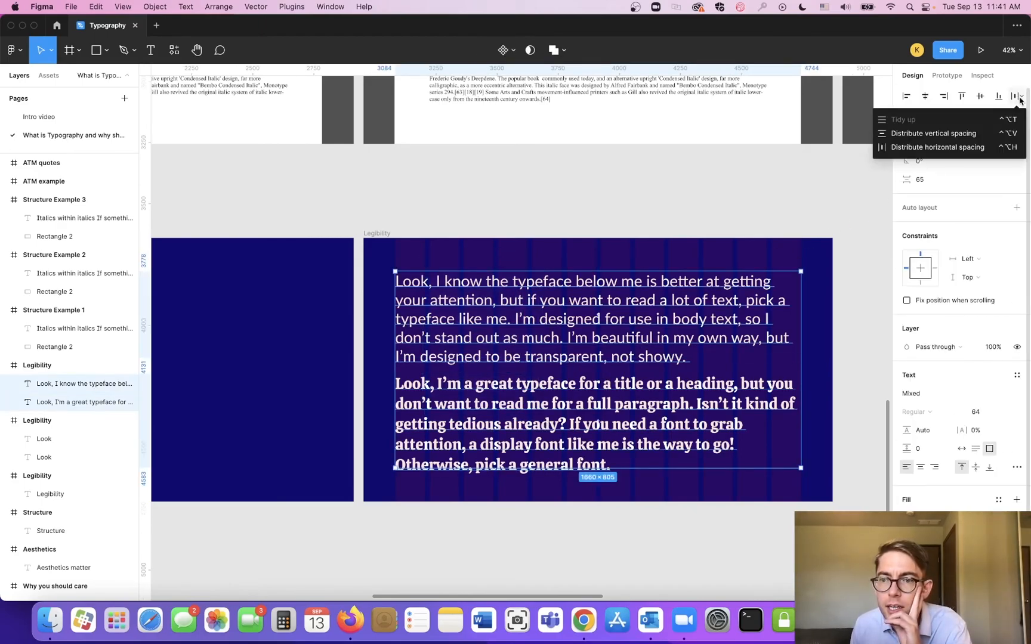
pyautogui.click(936, 138)
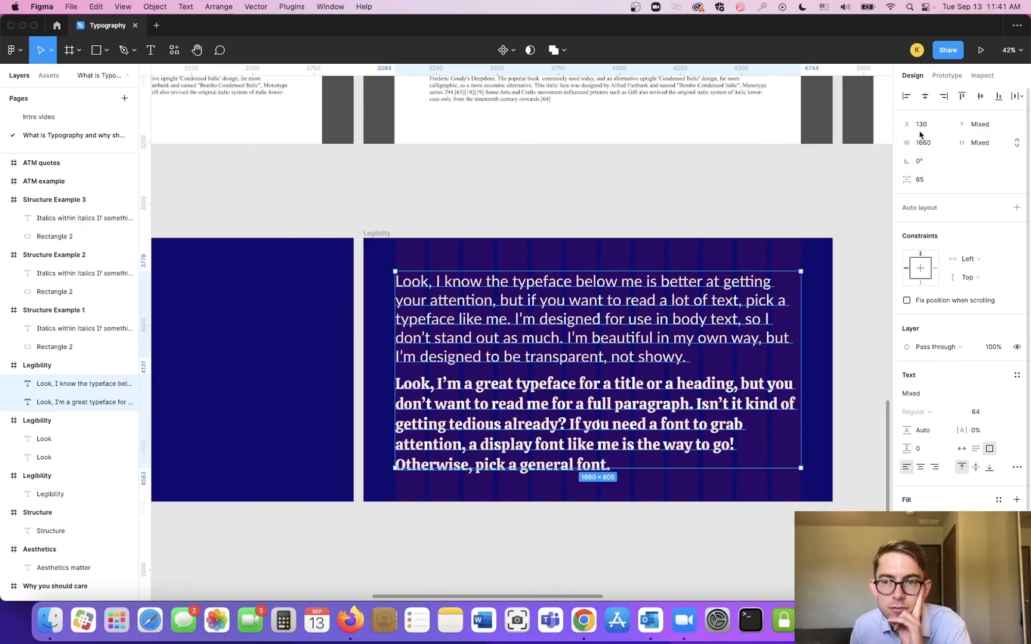
pyautogui.click(1022, 98)
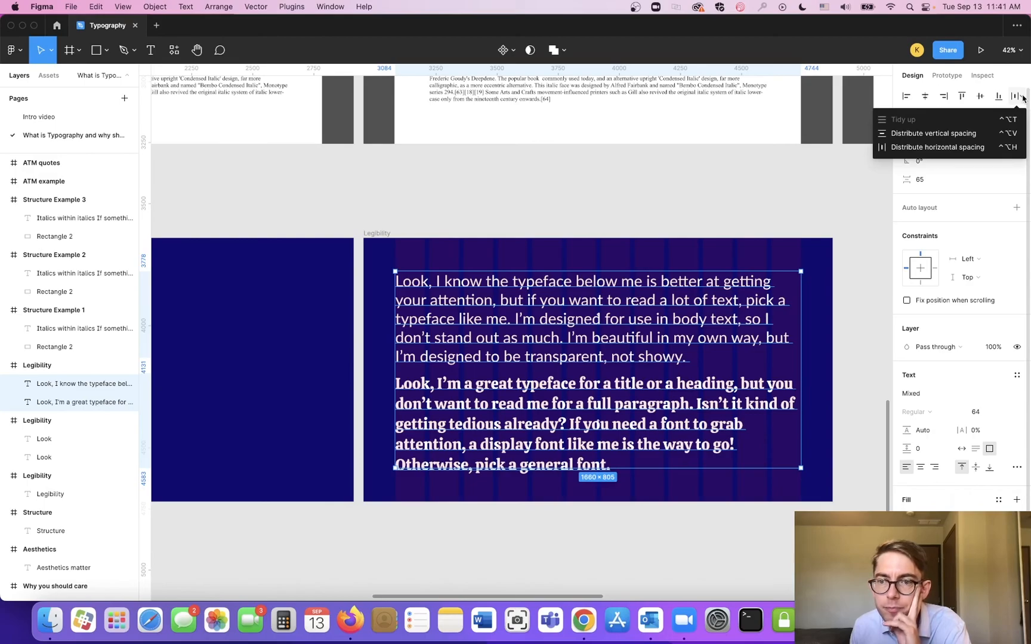
pyautogui.click(578, 220)
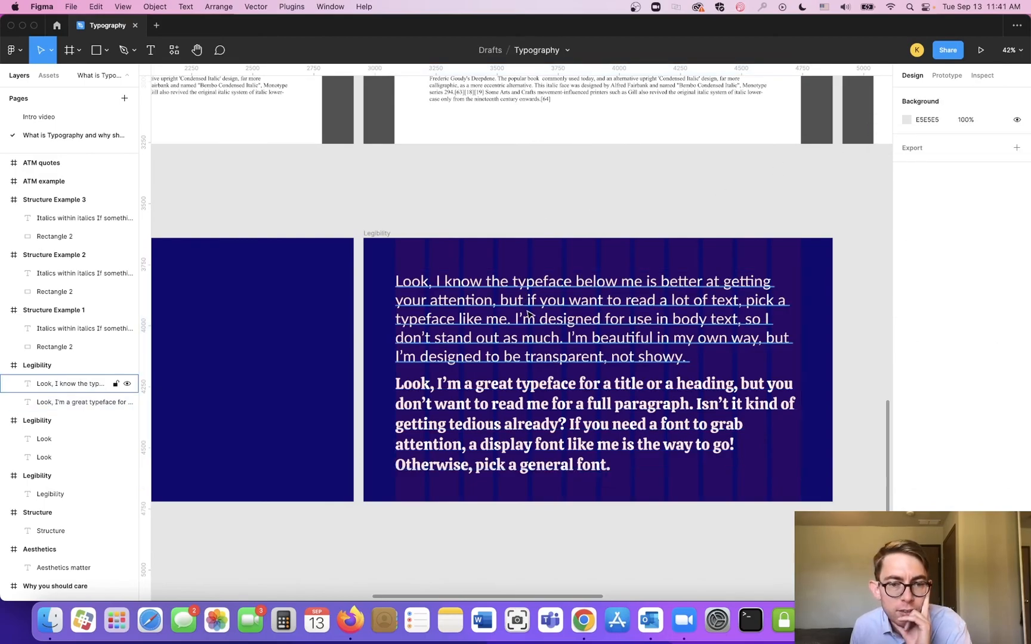
# Move the upper paragraph up to about Y 88 to widen the gap above the bold paragraph.
pyautogui.moveTo(528, 312); pyautogui.dragTo(527, 305)
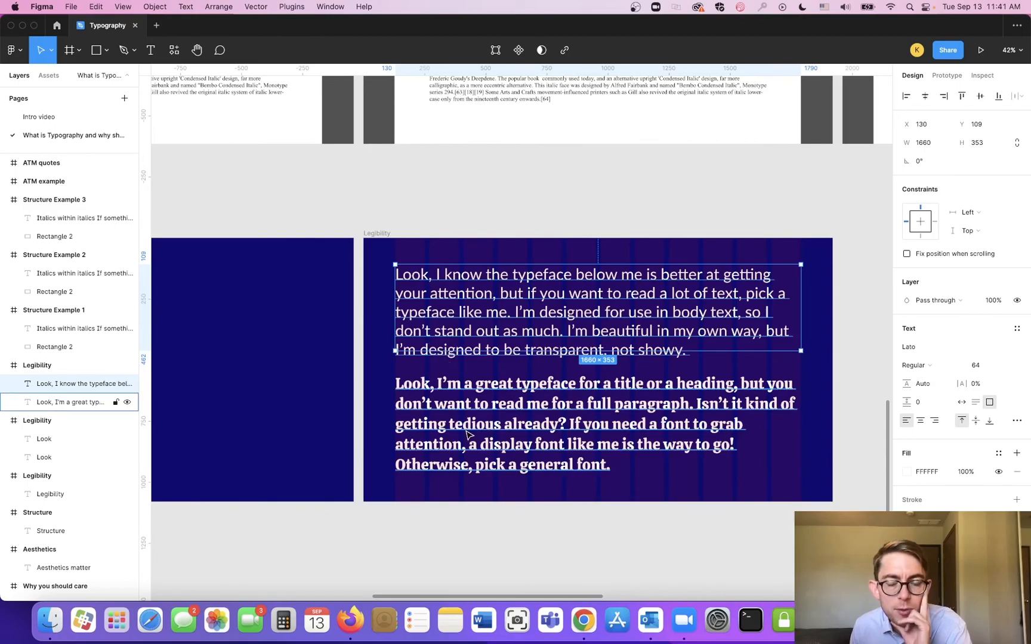
pyautogui.click(544, 218)
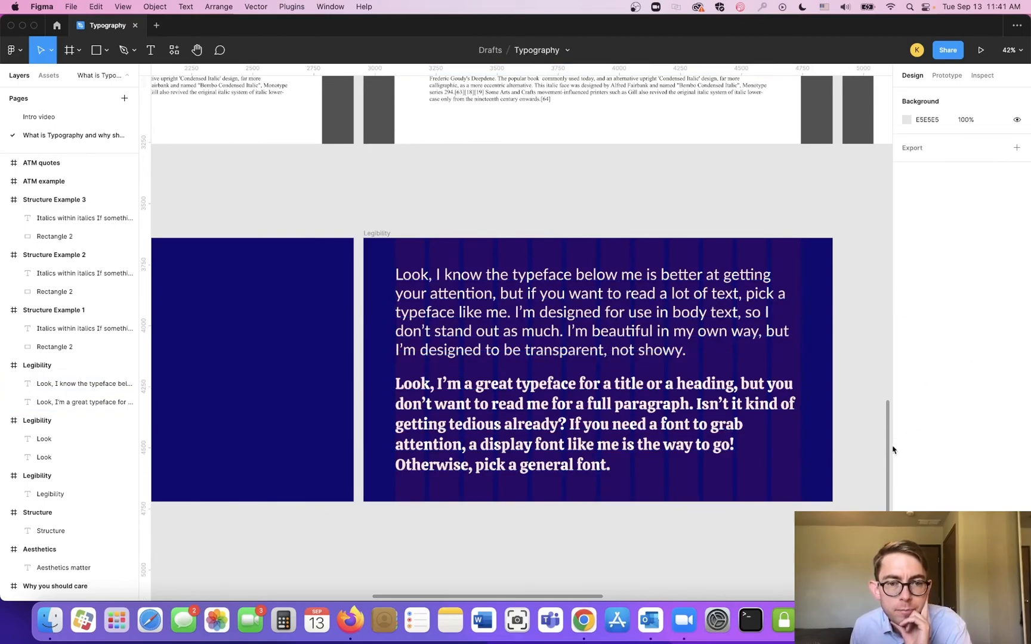
pyautogui.moveTo(518, 315); pyautogui.dragTo(518, 309)
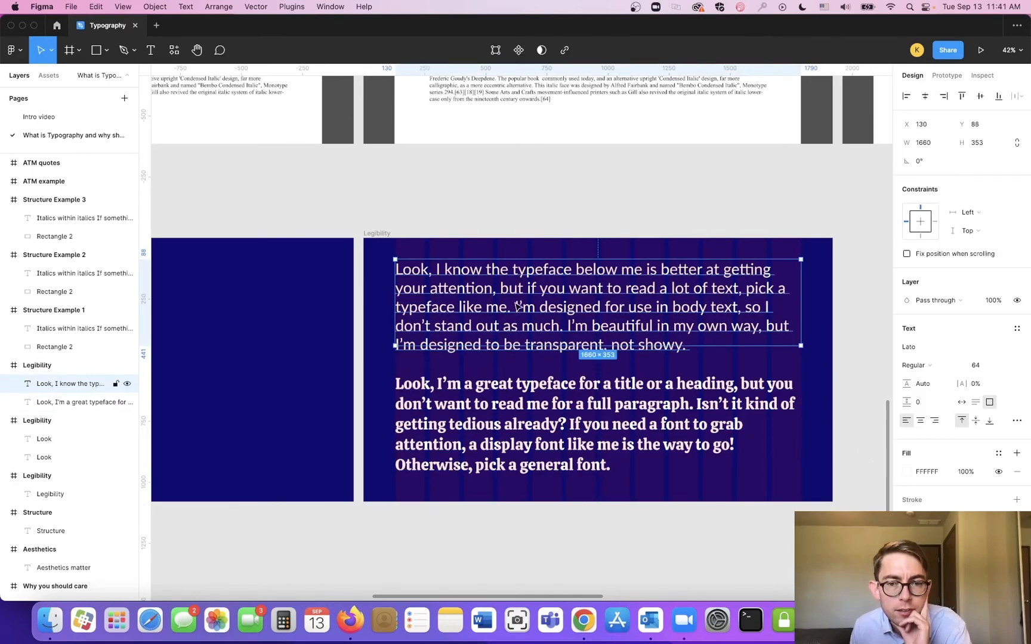
pyautogui.click(509, 188)
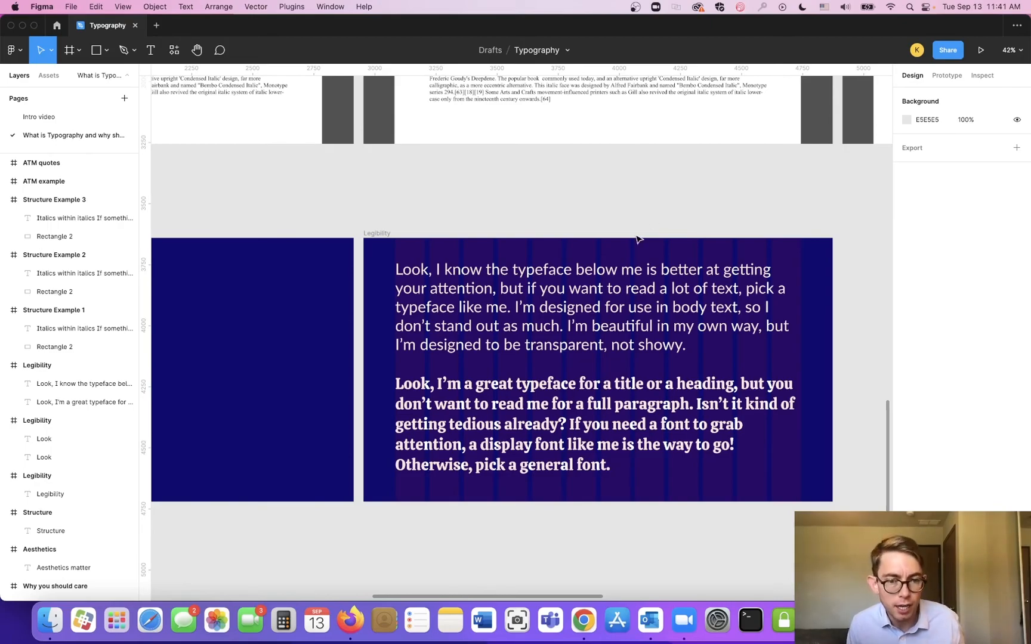
# Move the upper paragraph on the Legibility slide down to about Y 104.
pyautogui.click(596, 292)
pyautogui.moveTo(596, 291); pyautogui.dragTo(596, 295)
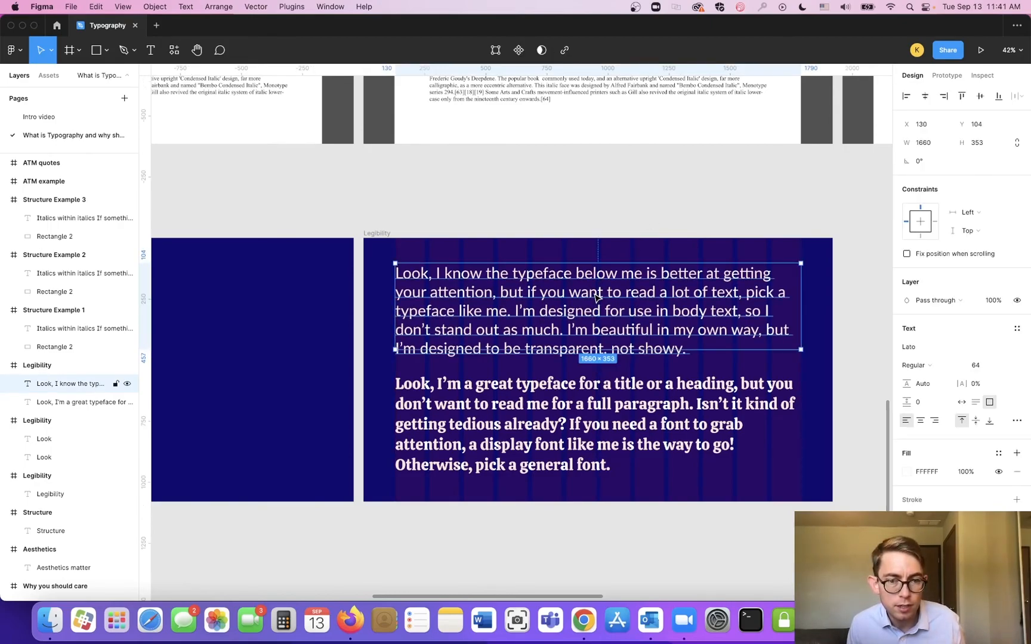
pyautogui.click(475, 218)
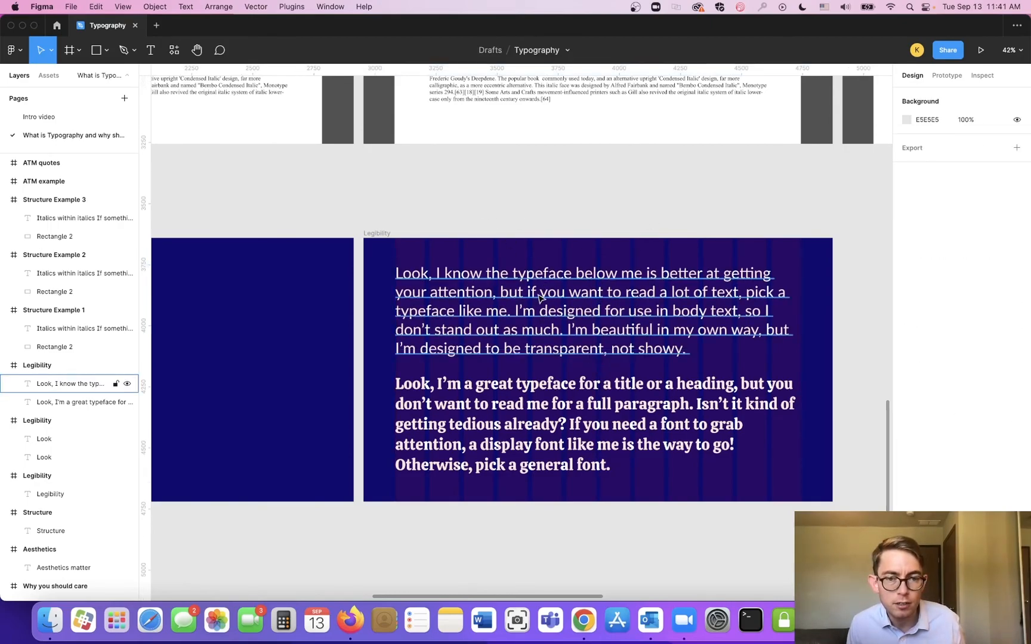
# Duplicate the two-paragraph Legibility slide and delete the older Legibility slide that holds the short "Look" samples.
pyautogui.click(386, 240)
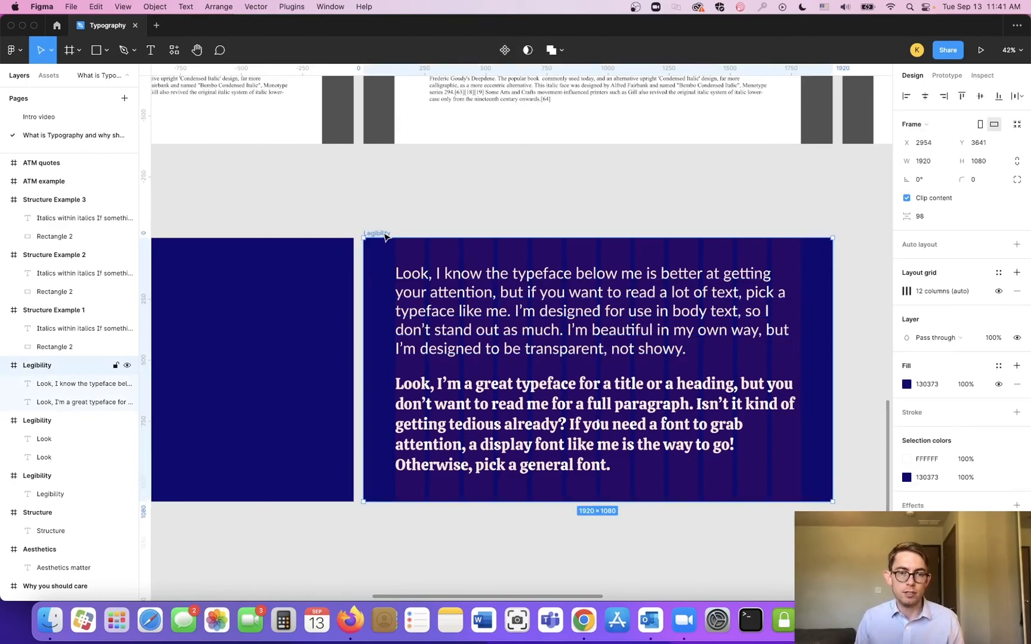
pyautogui.press('super+d')
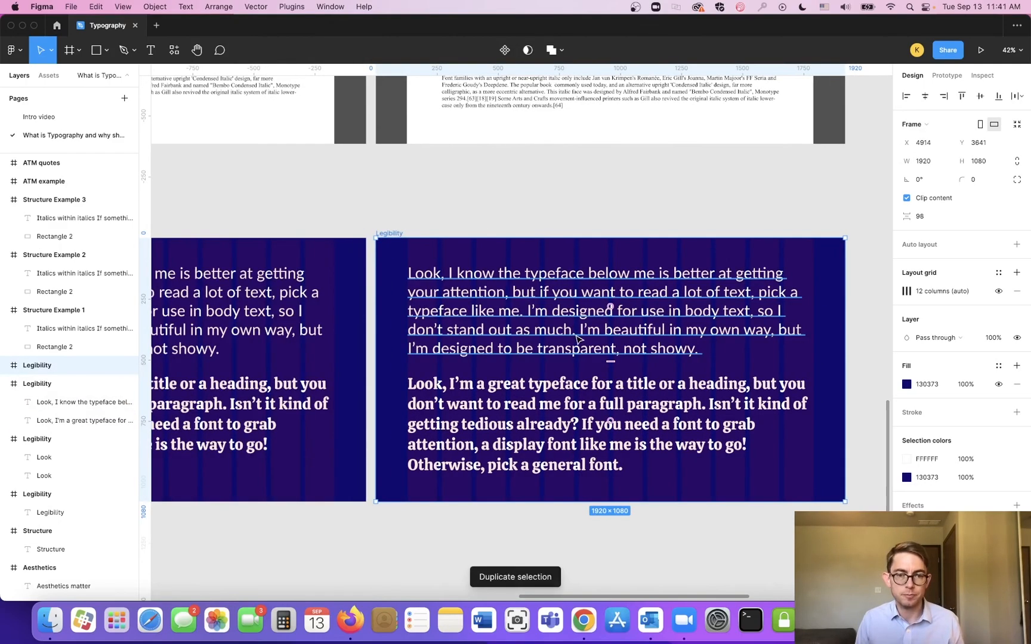
pyautogui.scroll(-3, 564, 344)
pyautogui.scroll(-5, 565, 344)
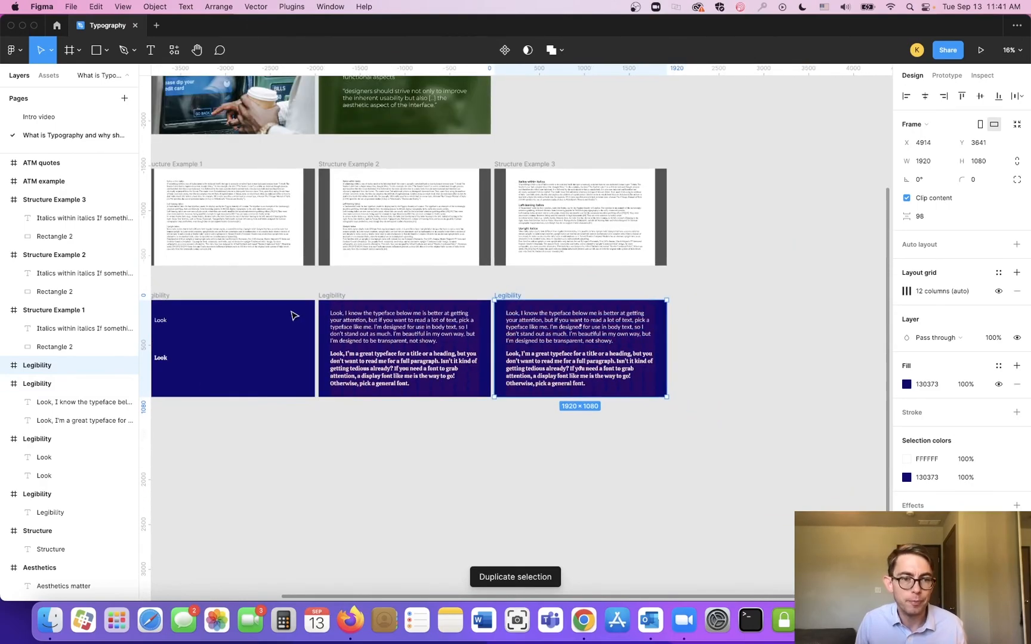
pyautogui.click(160, 300)
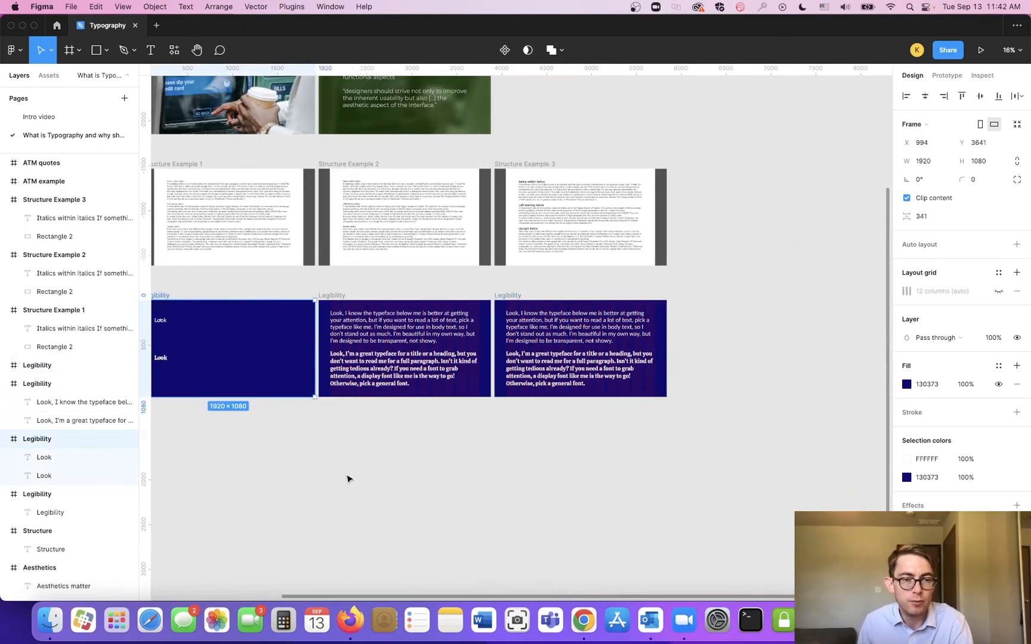
pyautogui.moveTo(334, 596); pyautogui.dragTo(223, 595)
pyautogui.press('Delete')
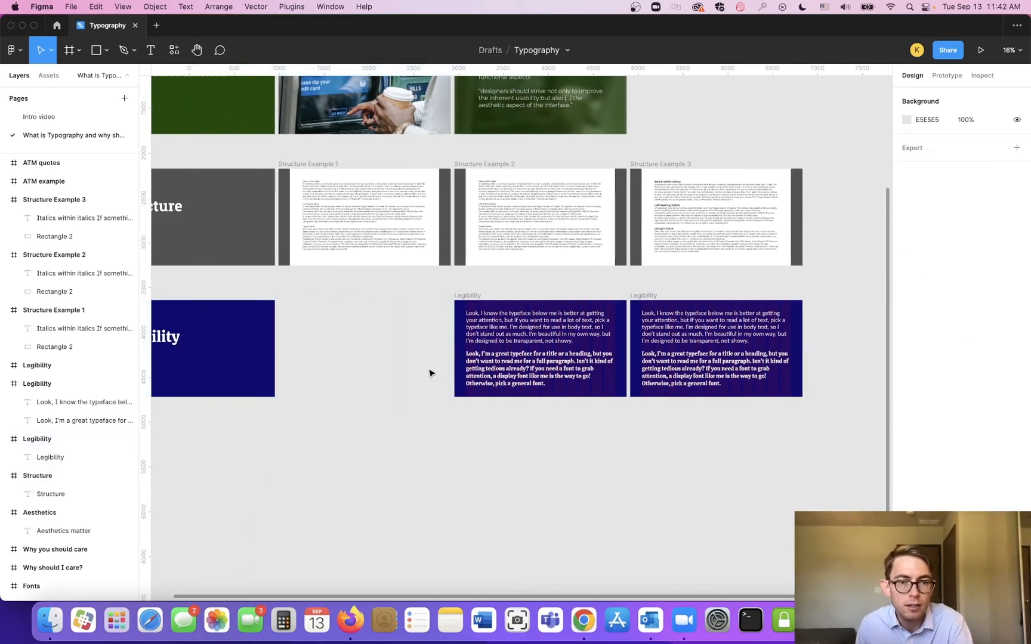
# Move both two-paragraph Legibility slides into the gap beside the Legibility title slide, aligned at X 994 and Y 3641.
pyautogui.moveTo(350, 298); pyautogui.dragTo(660, 388)
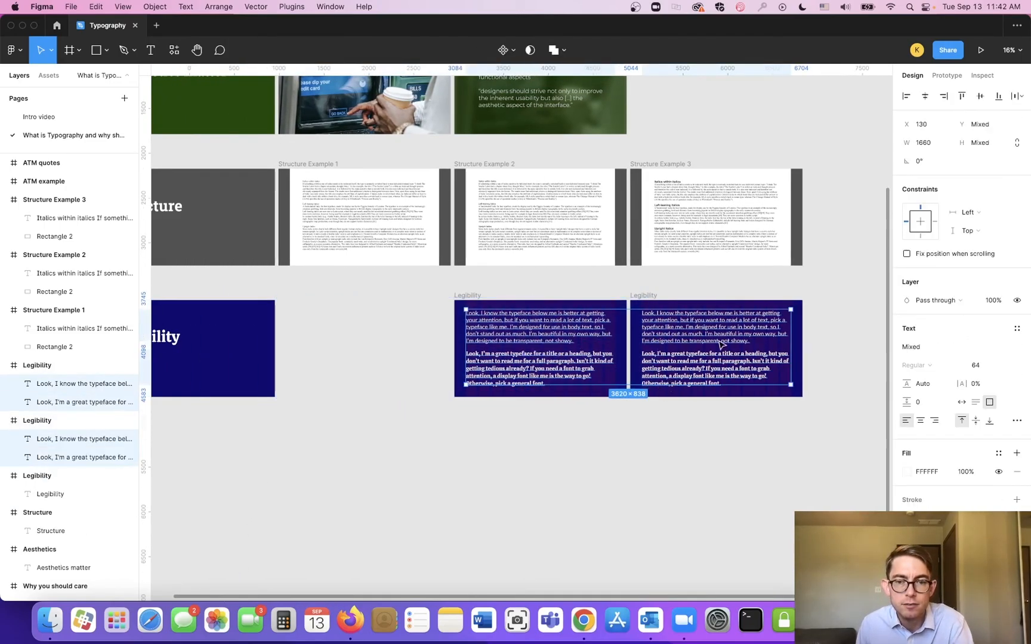
pyautogui.press('Escape')
pyautogui.click(508, 306)
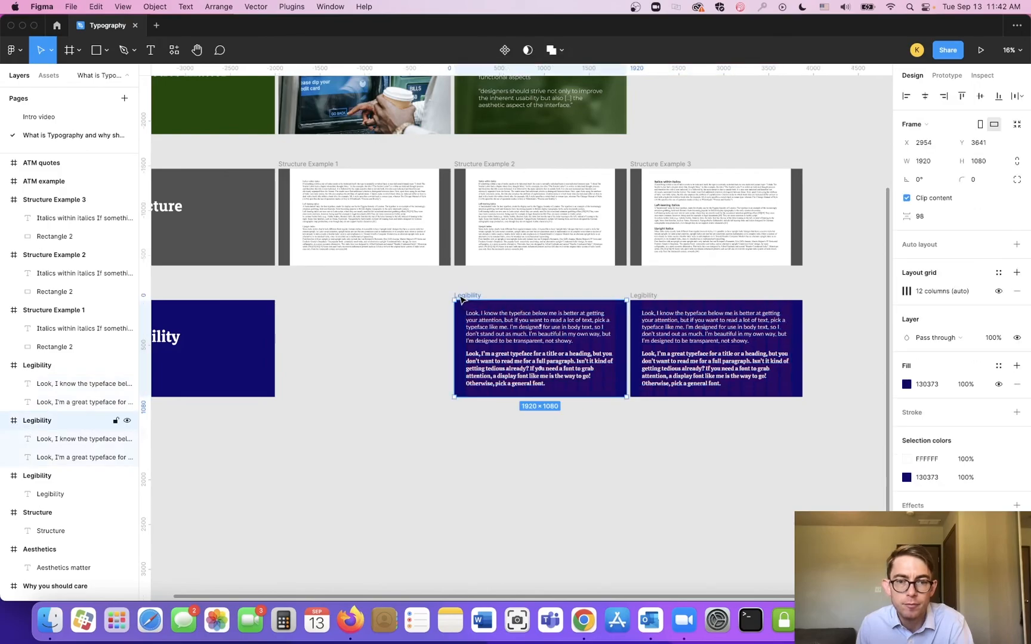
pyautogui.keyDown('shift'); pyautogui.click(643, 297); pyautogui.keyUp('shift')
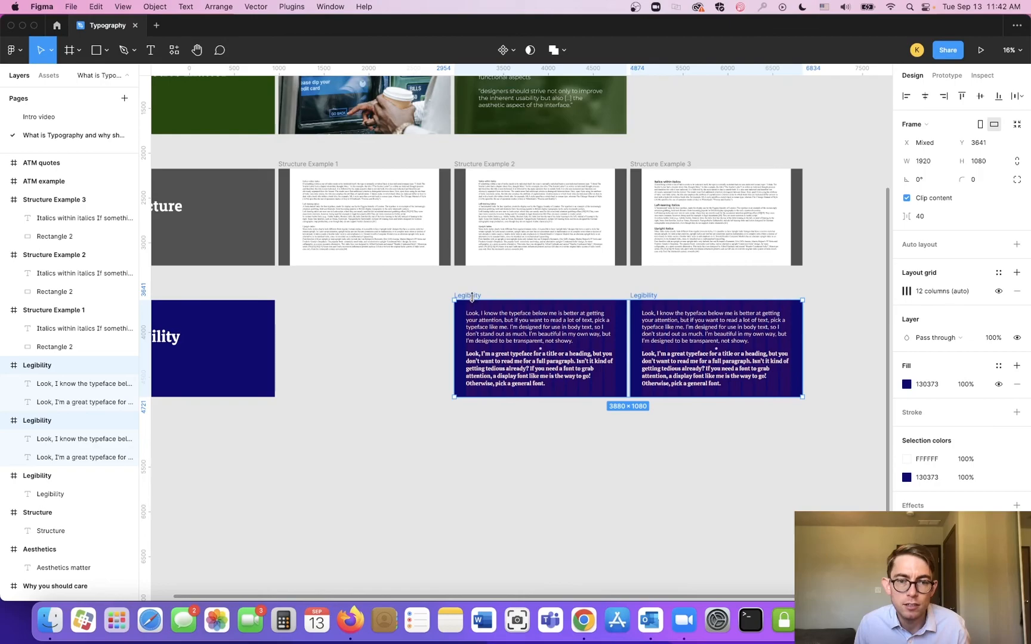
pyautogui.scroll(2, 471, 301)
pyautogui.scroll(2, 470, 309)
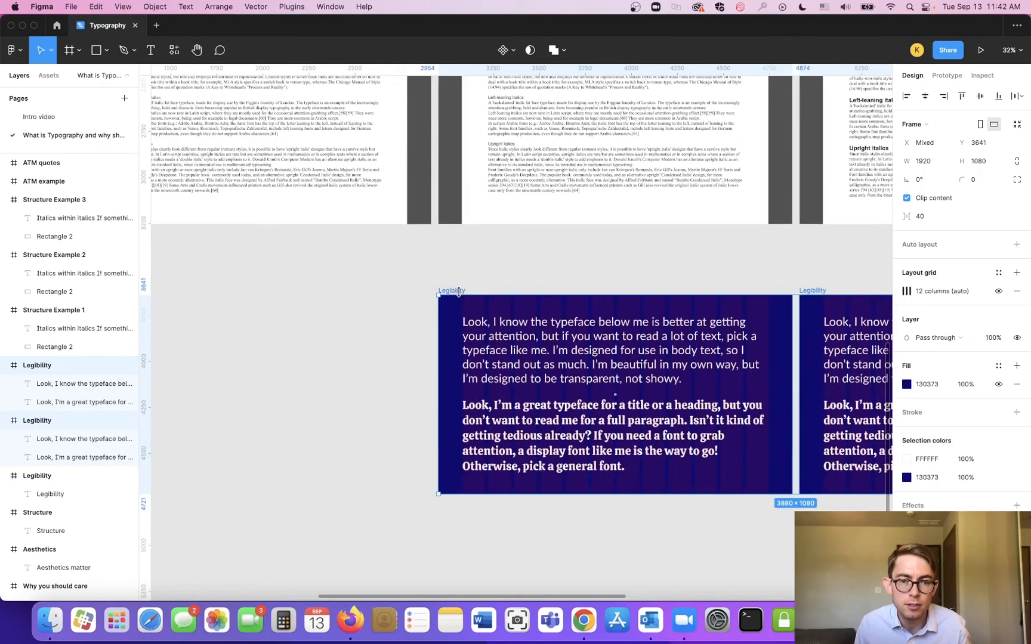
pyautogui.moveTo(464, 306); pyautogui.dragTo(179, 318)
pyautogui.scroll(-3, 268, 322)
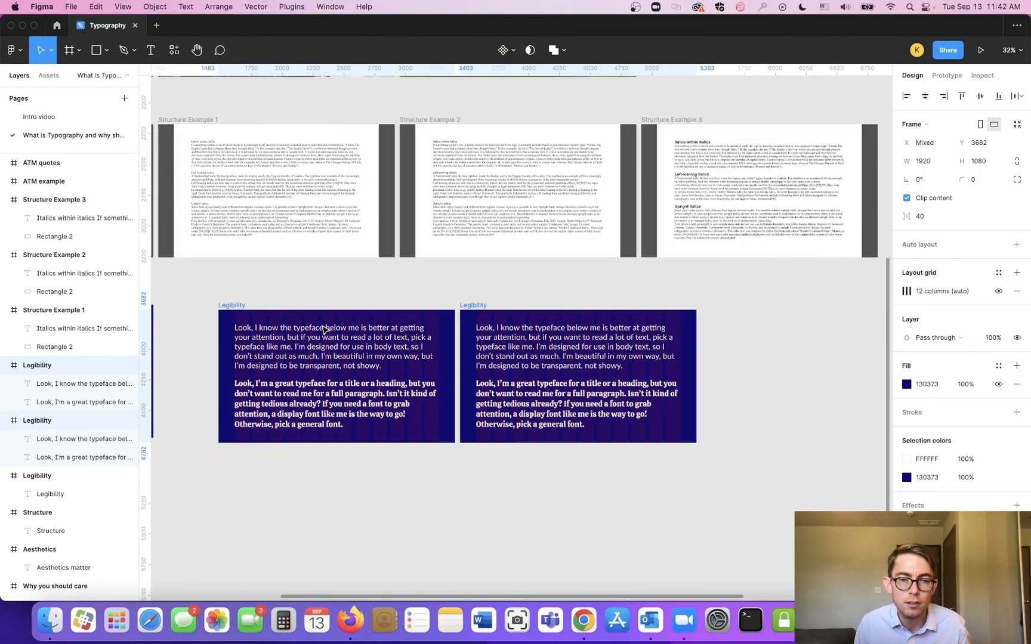
pyautogui.moveTo(268, 321); pyautogui.dragTo(196, 318)
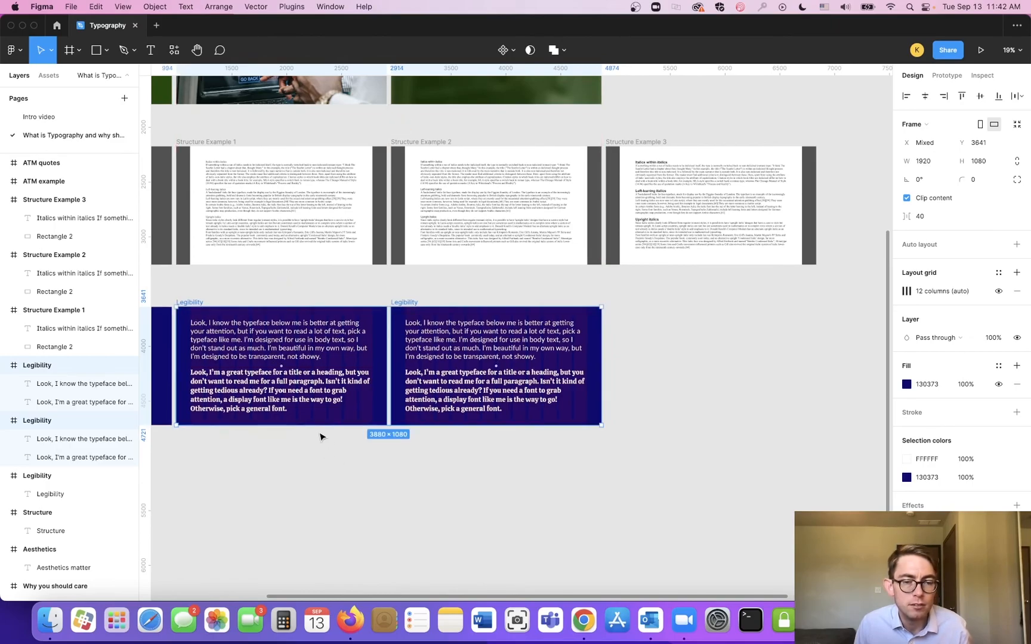
# Rename the first two-paragraph Legibility slide as "Legibility Example 1".
pyautogui.moveTo(319, 432); pyautogui.dragTo(515, 455)
pyautogui.scroll(2, 511, 349)
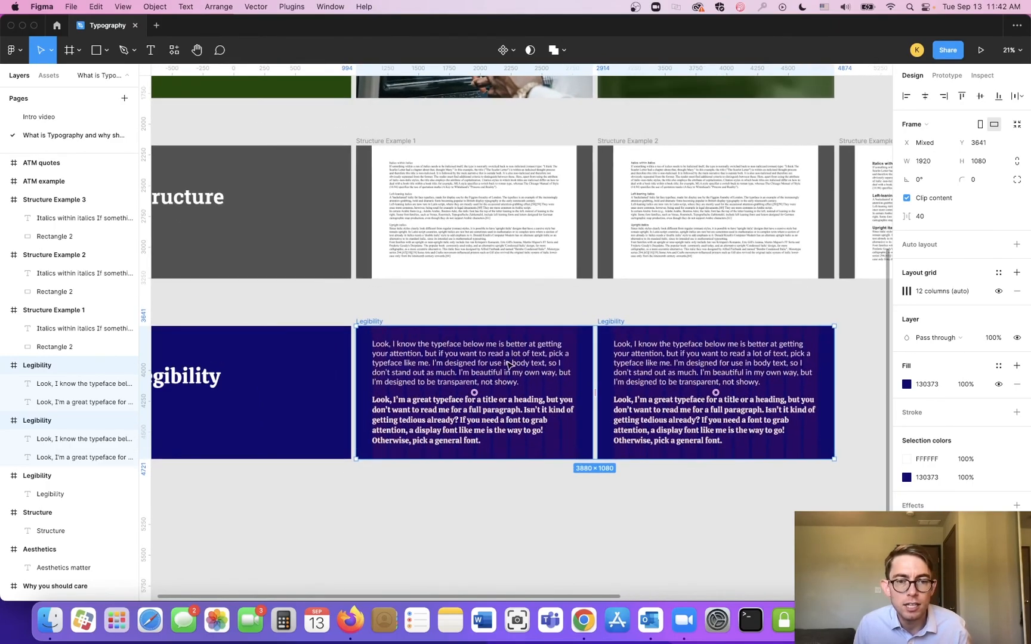
pyautogui.click(374, 322)
pyautogui.doubleClick(375, 322)
pyautogui.press('Left')
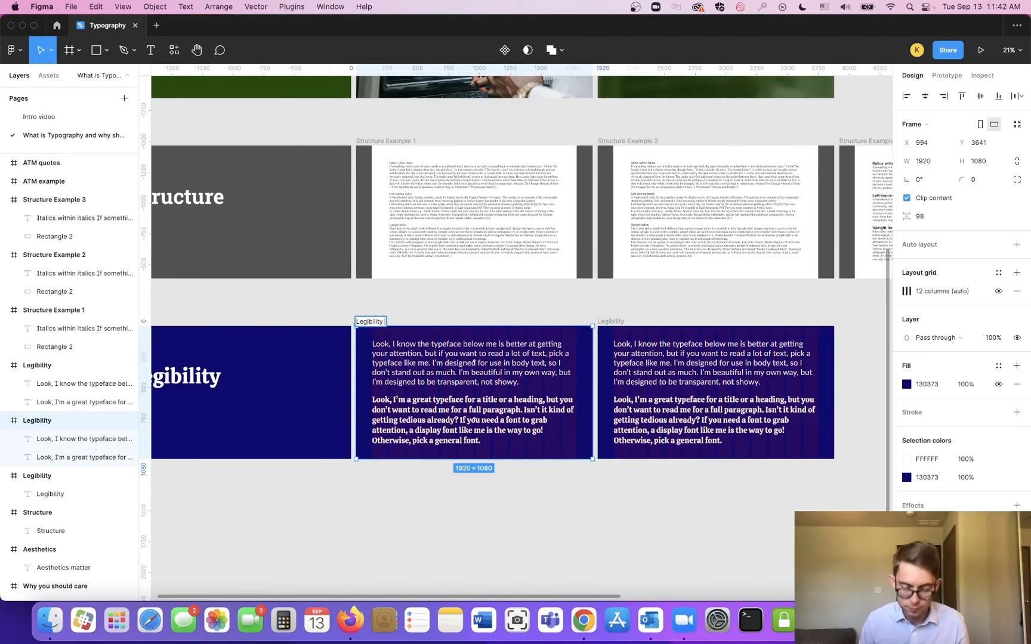
pyautogui.write('Examp')
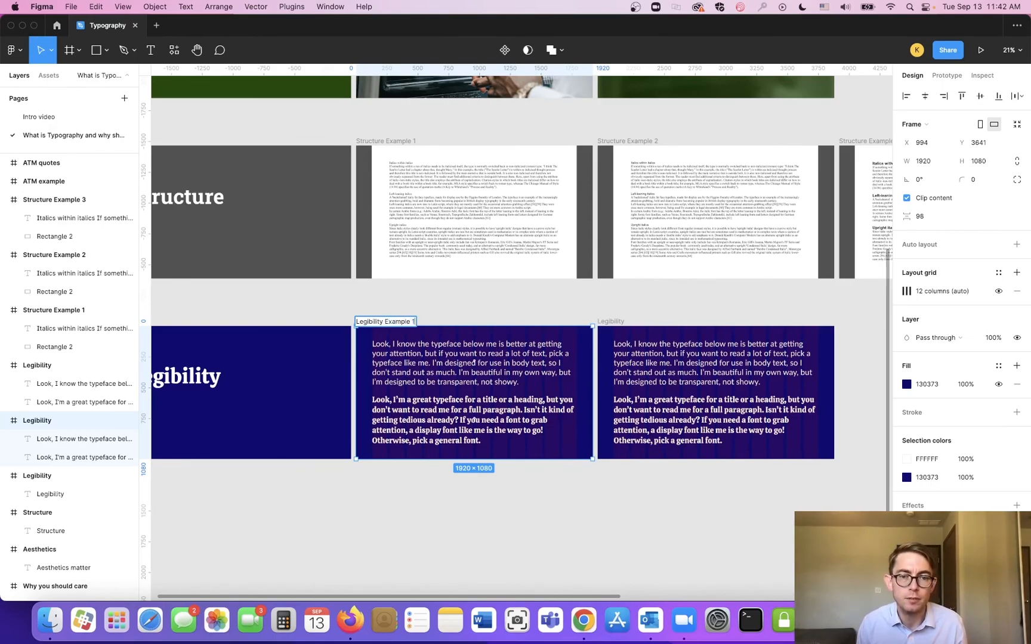
pyautogui.write('le 1')
# Copy the new slide name and use it to rename the second two-paragraph slide as "Legibility Example 2".
pyautogui.tripleClick(401, 321)
pyautogui.press('super+c')
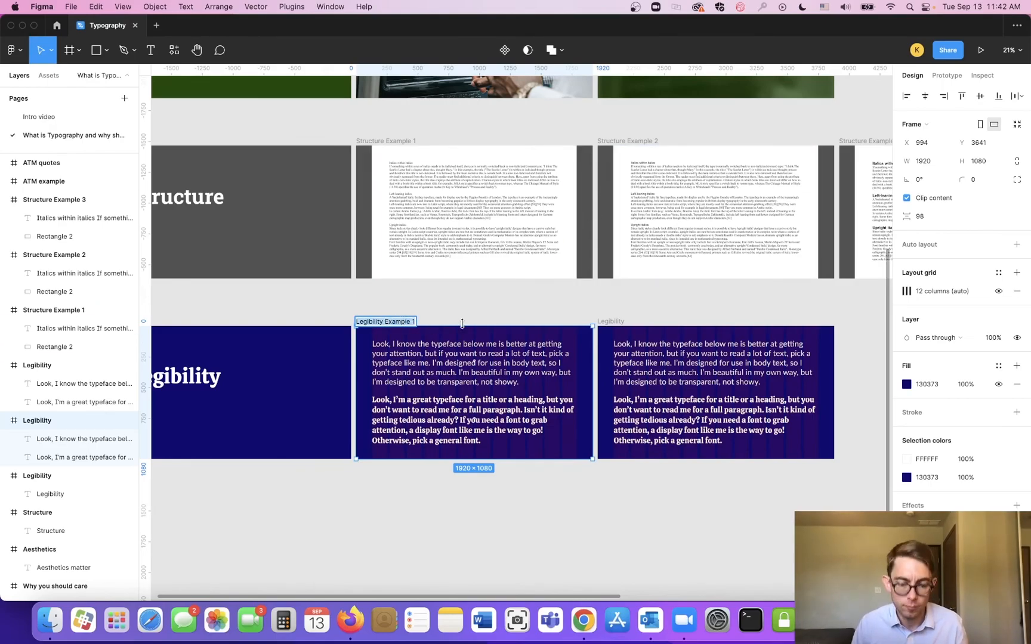
pyautogui.press('Return')
pyautogui.doubleClick(608, 322)
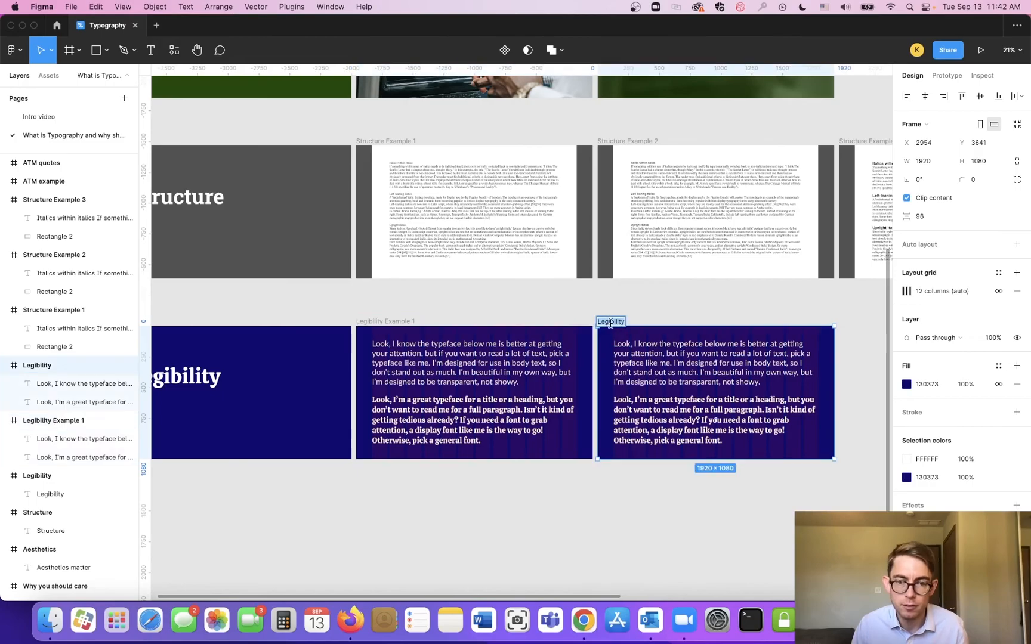
pyautogui.press('super+v')
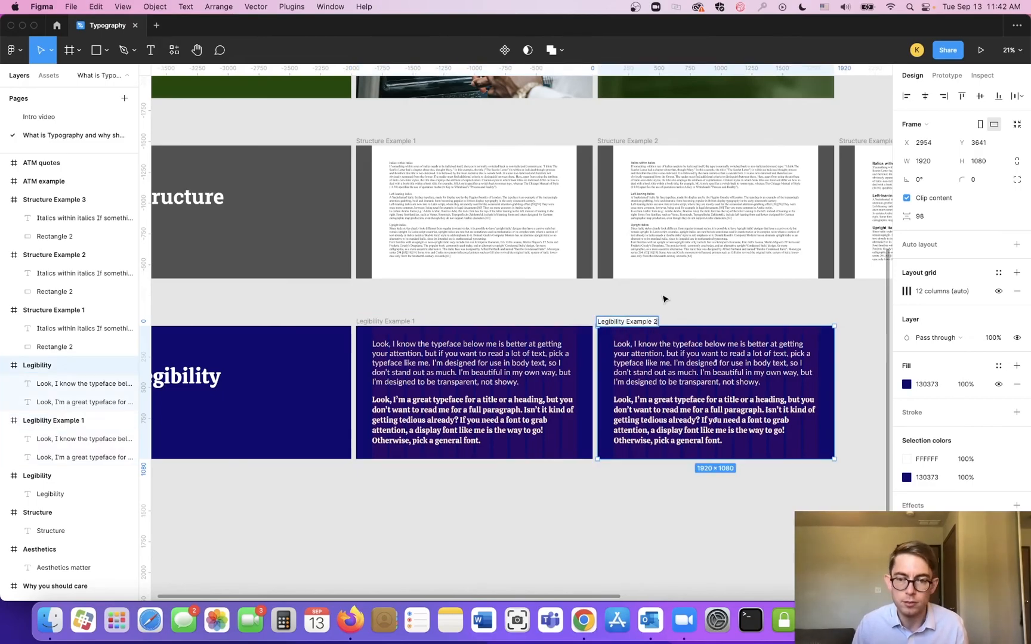
# Shorten the upper paragraph on Legibility Example 1 to the single word "Look".
pyautogui.click(463, 365)
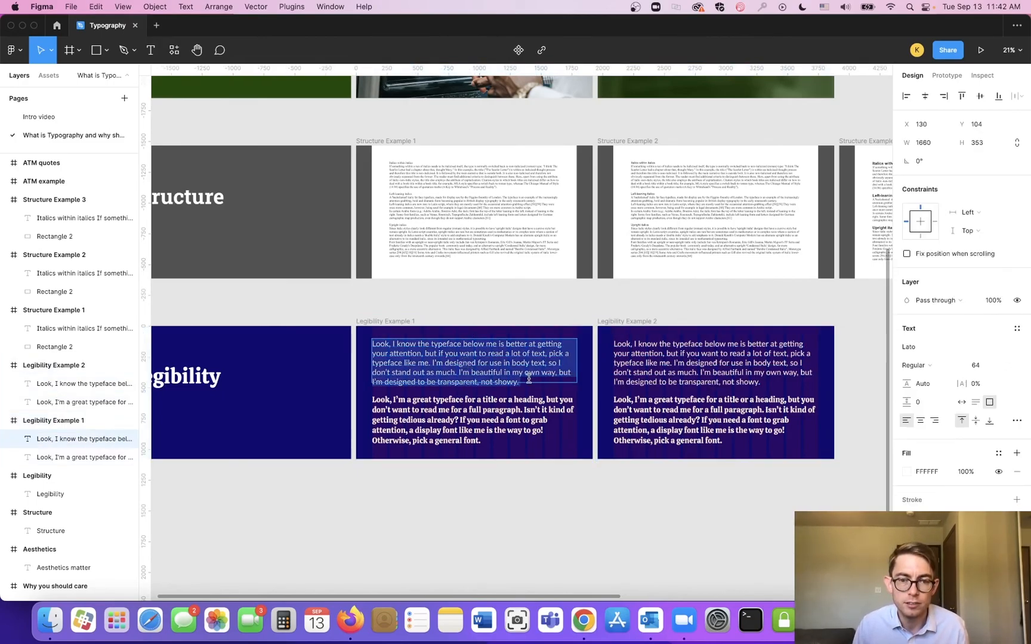
pyautogui.moveTo(527, 380); pyautogui.dragTo(393, 346)
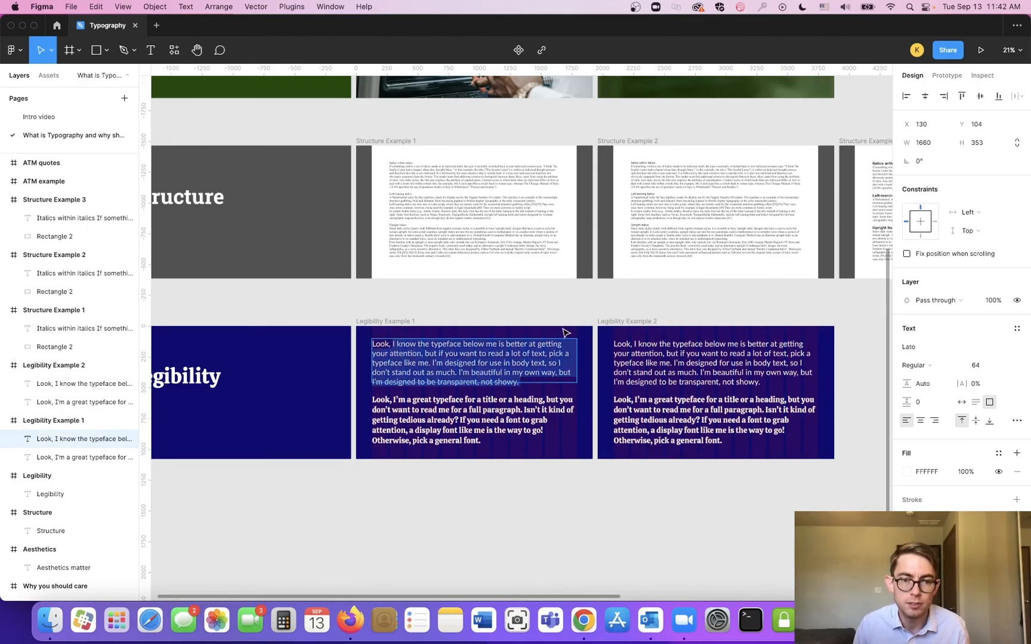
pyautogui.press('BackSpace')
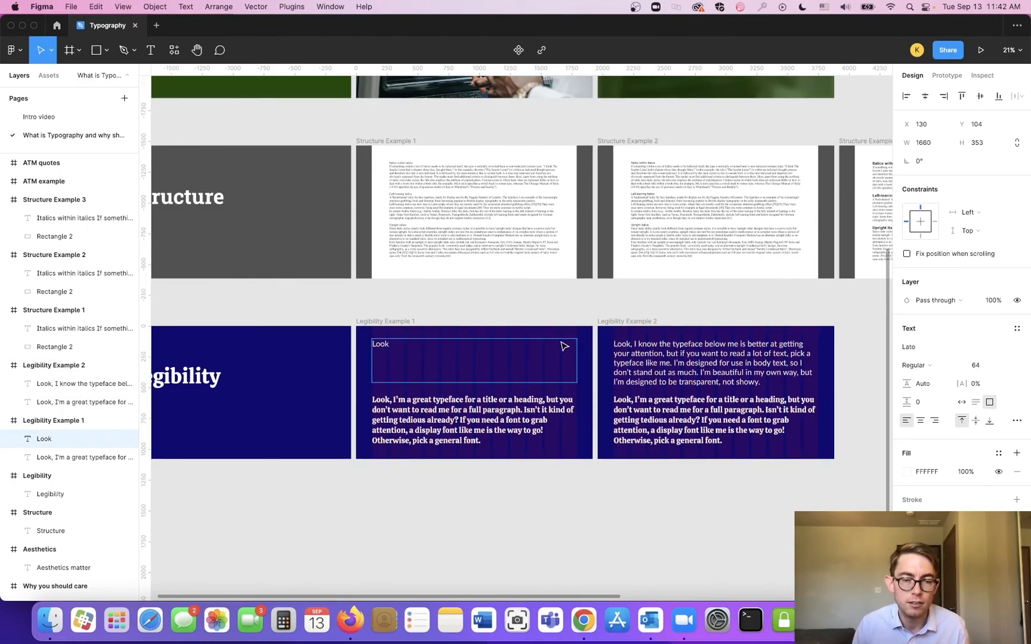
# Reduce the lower bold paragraph on Legibility Example 1 to the single word "Look".
pyautogui.doubleClick(450, 421)
pyautogui.moveTo(485, 441); pyautogui.dragTo(371, 399)
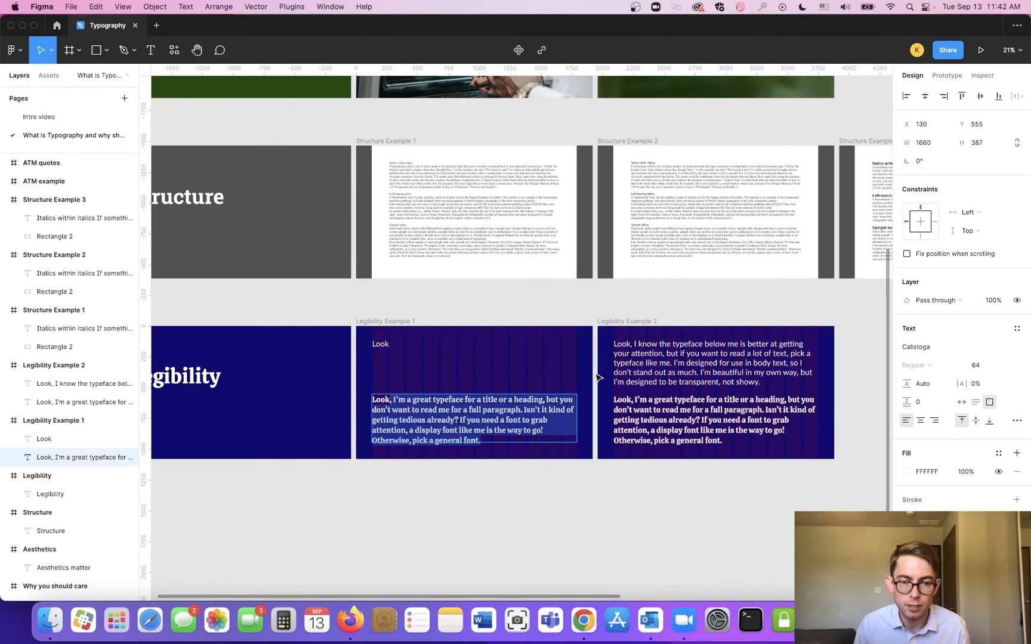
pyautogui.write('Look')
pyautogui.scroll(2, 485, 385)
pyautogui.scroll(3, 479, 433)
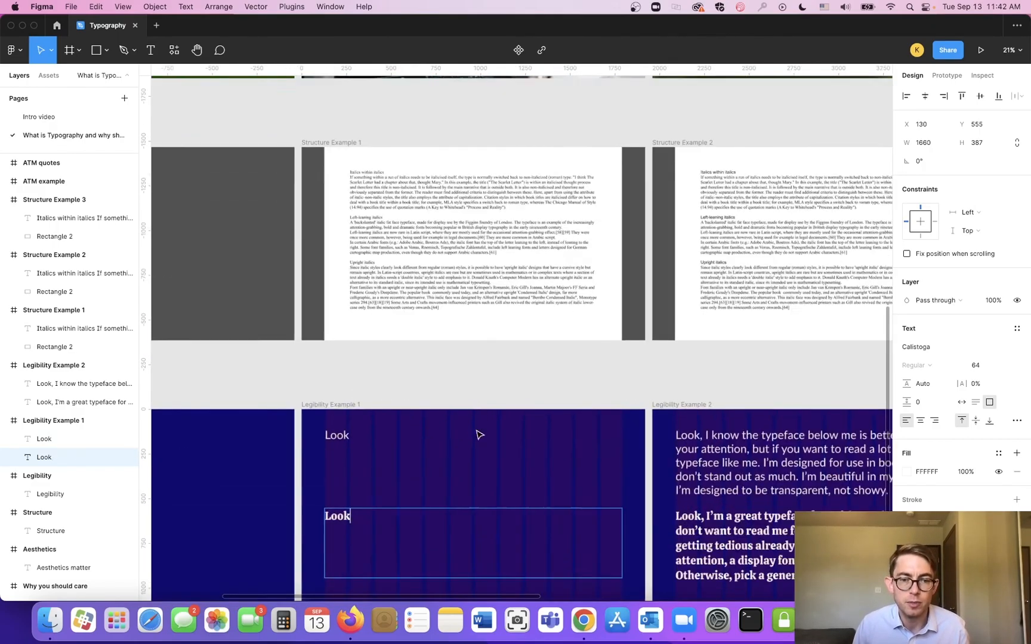
pyautogui.press('Escape')
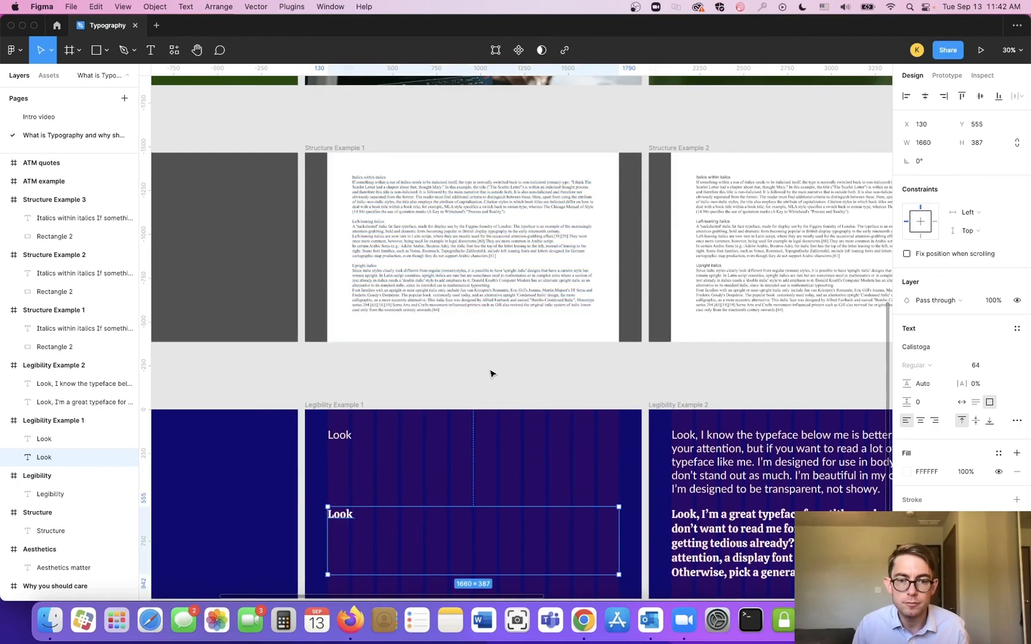
pyautogui.moveTo(491, 375); pyautogui.dragTo(402, 247)
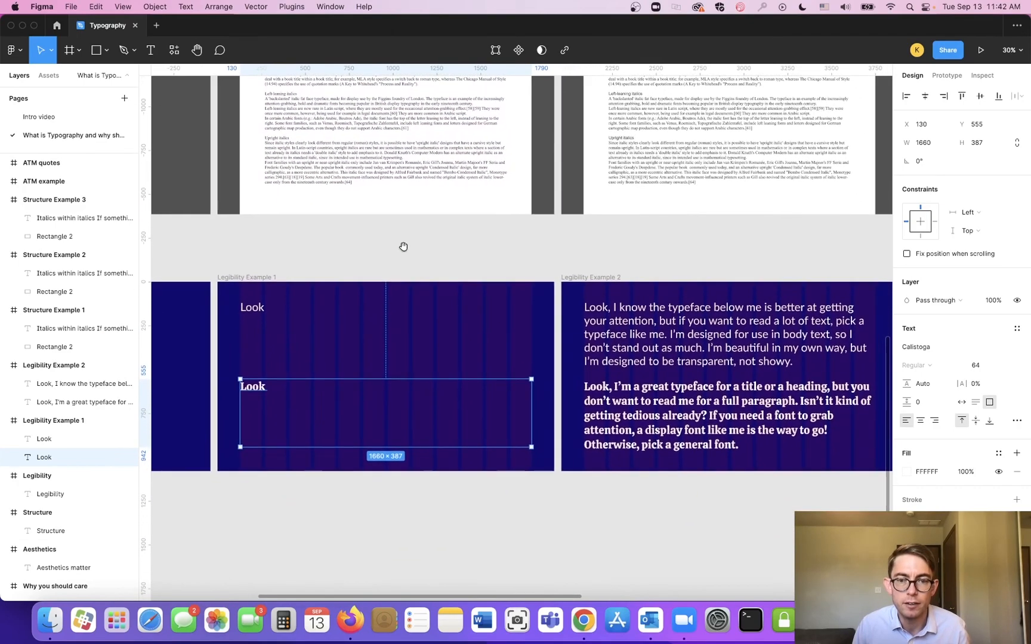
pyautogui.click(290, 269)
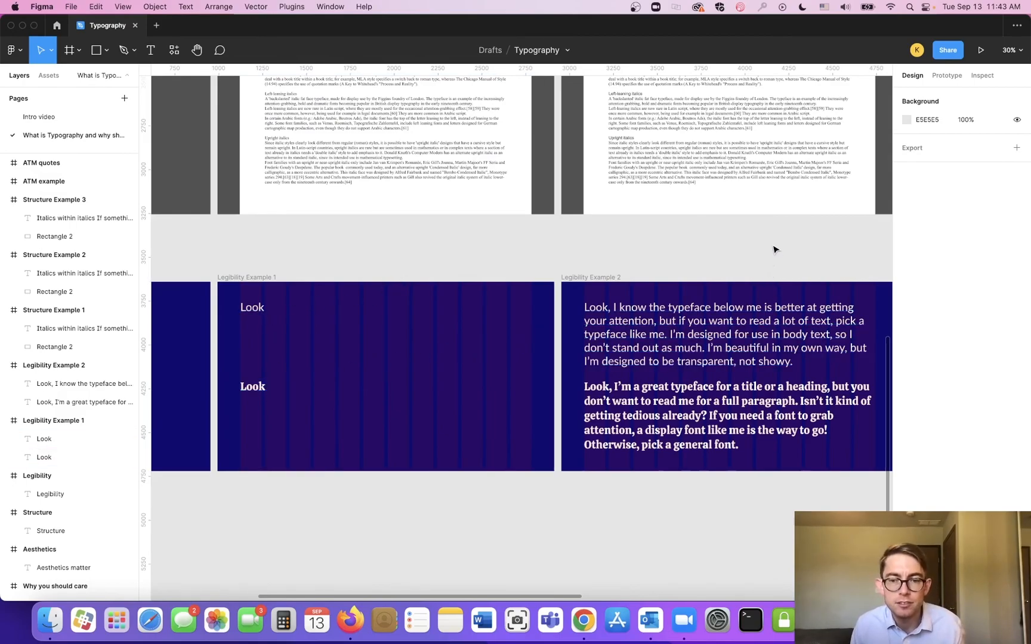
# Duplicate the Legibility Example 2 slide to make a third example slide.
pyautogui.moveTo(773, 249); pyautogui.dragTo(720, 233)
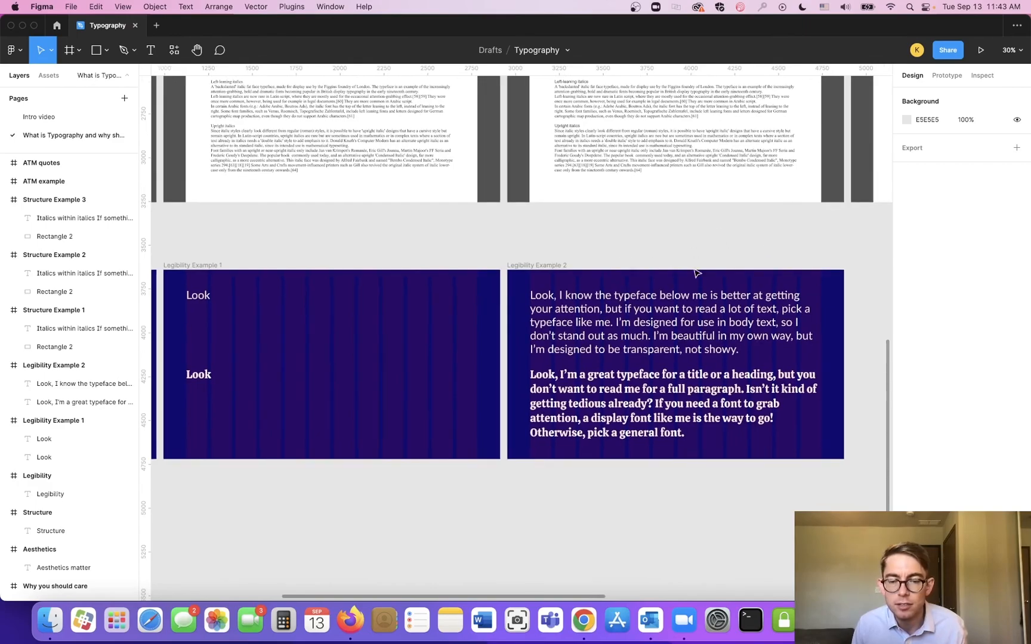
pyautogui.scroll(-3, 697, 272)
pyautogui.click(580, 274)
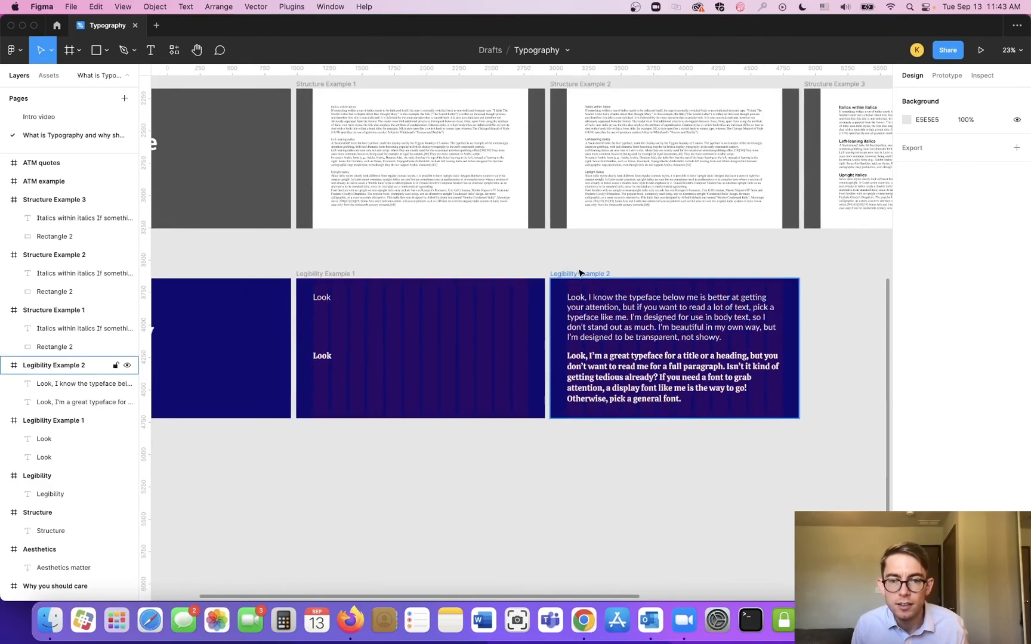
pyautogui.click(580, 273)
pyautogui.press('super+d')
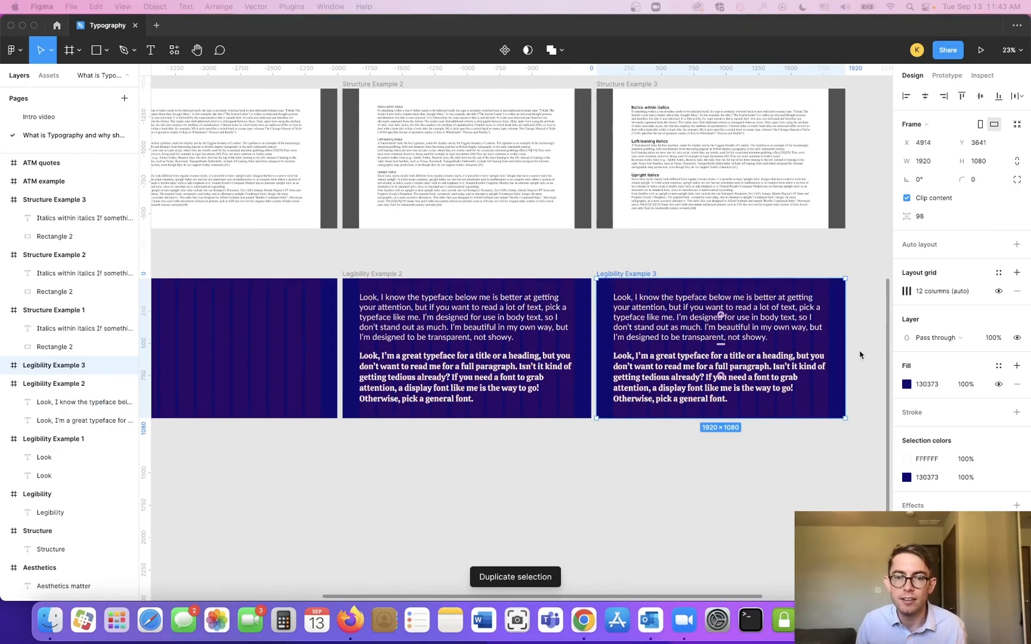
# Replace the bold paragraph on the Legibility Example 3 slide with "Let's work together!".
pyautogui.click(720, 374)
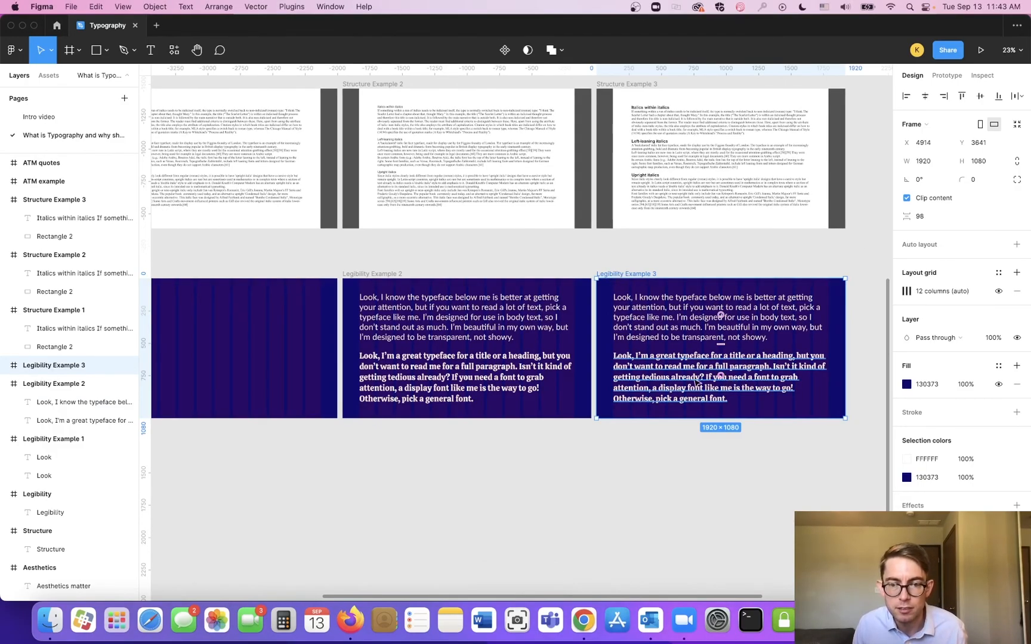
pyautogui.click(728, 380)
pyautogui.doubleClick(730, 396)
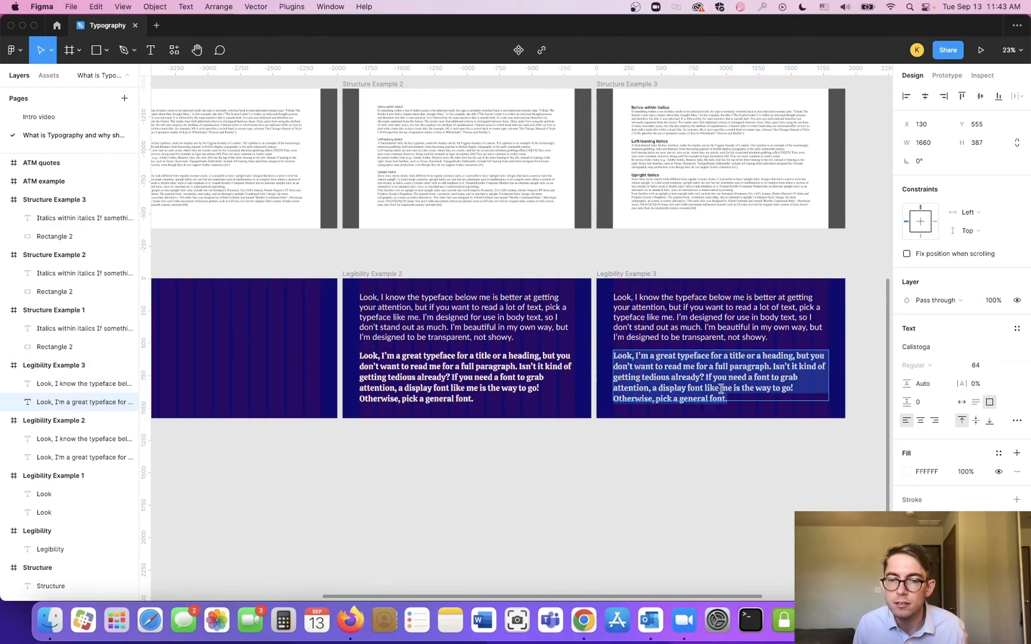
pyautogui.write("Let's work toget")
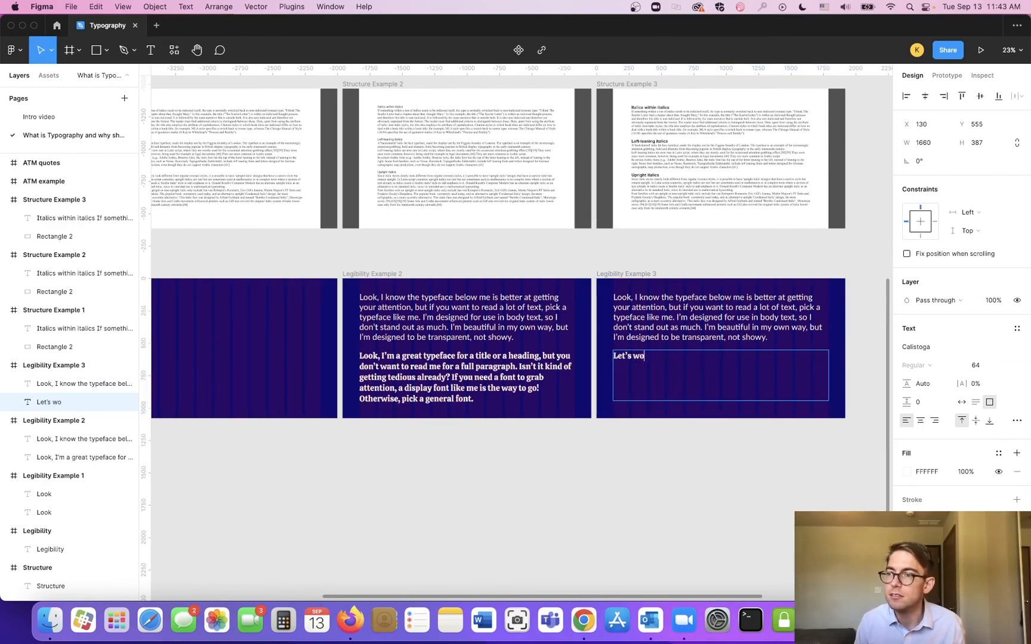
pyautogui.write('her!')
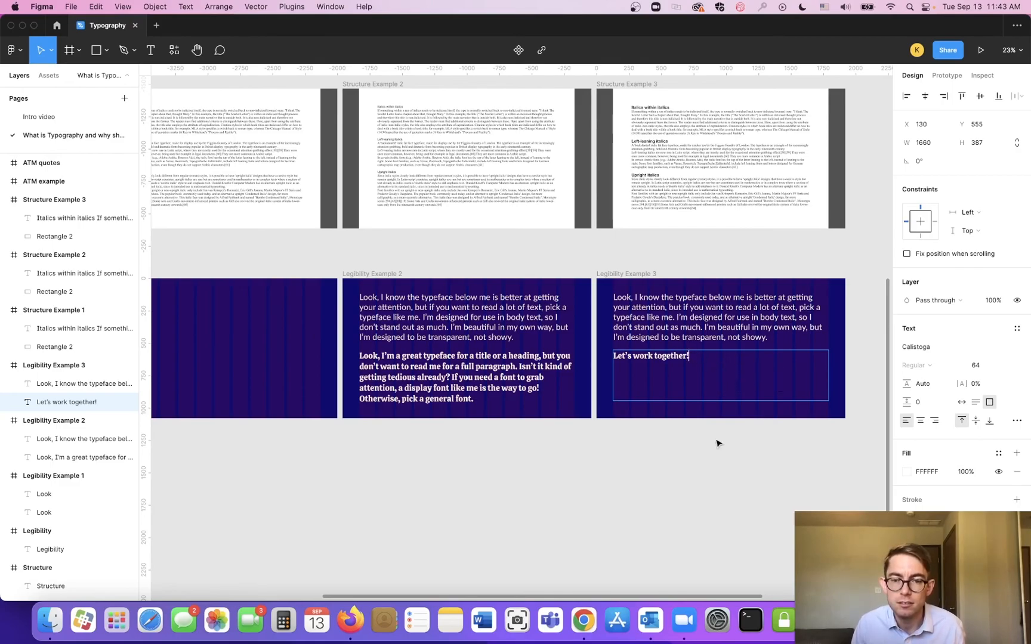
pyautogui.press('Escape')
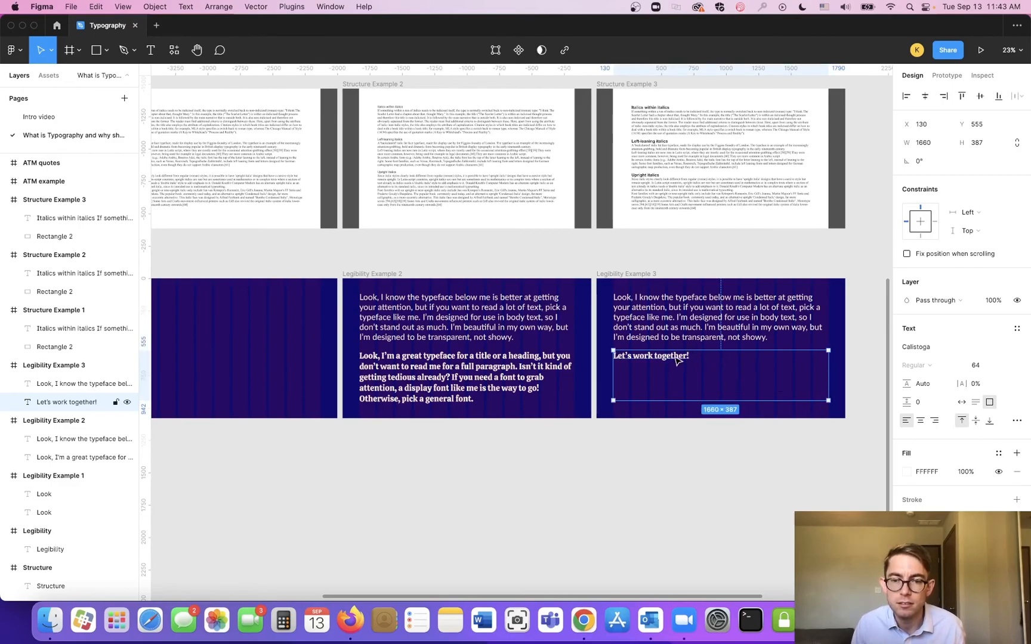
# Rearrange Legibility Example 3 so the "Let's work together!" heading sits at Y 201 above the body paragraph at Y 332.
pyautogui.moveTo(674, 362); pyautogui.dragTo(674, 327)
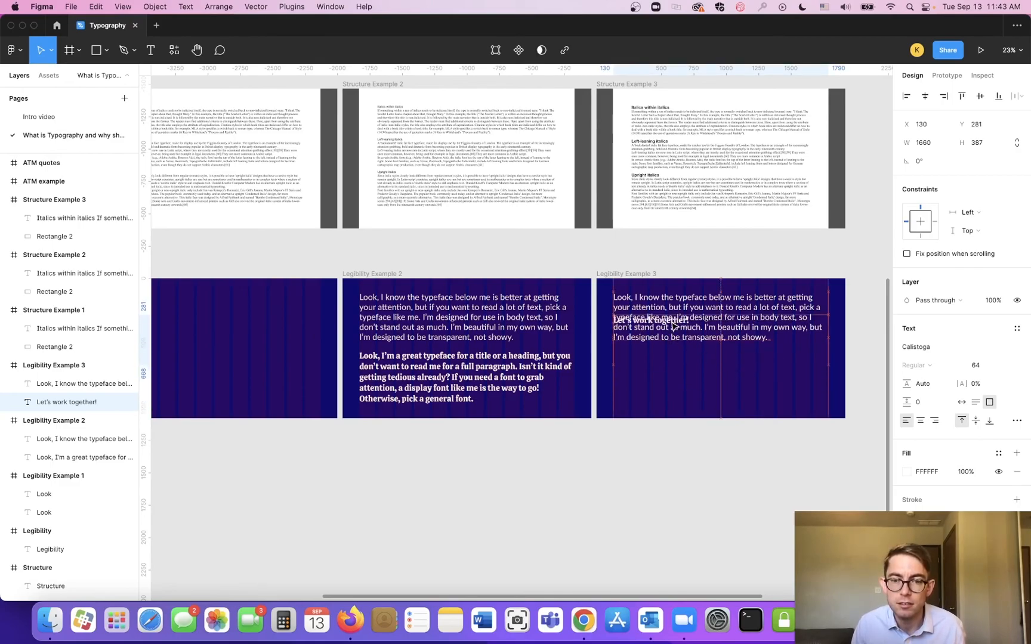
pyautogui.click(783, 301)
pyautogui.moveTo(783, 301); pyautogui.dragTo(784, 358)
pyautogui.keyDown('shift'); pyautogui.click(665, 319); pyautogui.keyUp('shift')
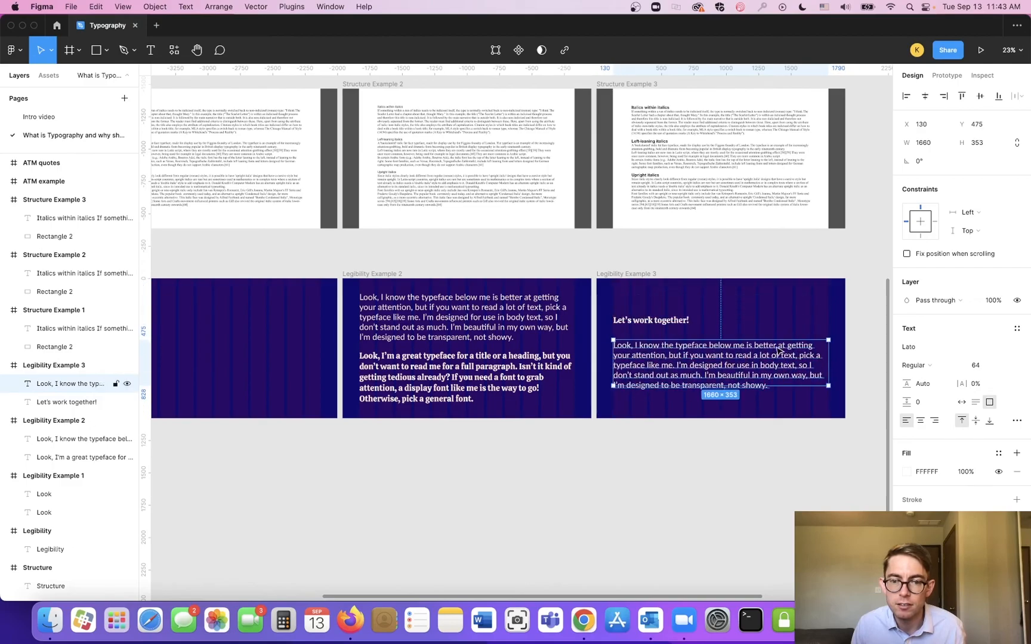
pyautogui.moveTo(665, 321)
pyautogui.mouseDown()
pyautogui.moveTo(666, 306)
pyautogui.moveTo(669, 316)
pyautogui.mouseUp()
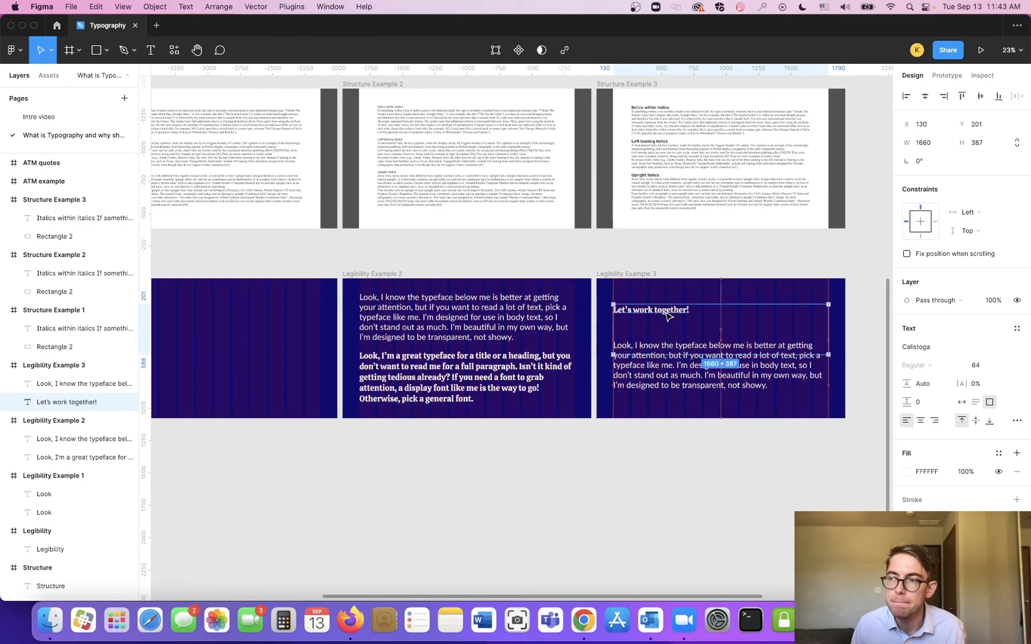
pyautogui.click(668, 383)
pyautogui.moveTo(668, 383); pyautogui.dragTo(669, 365)
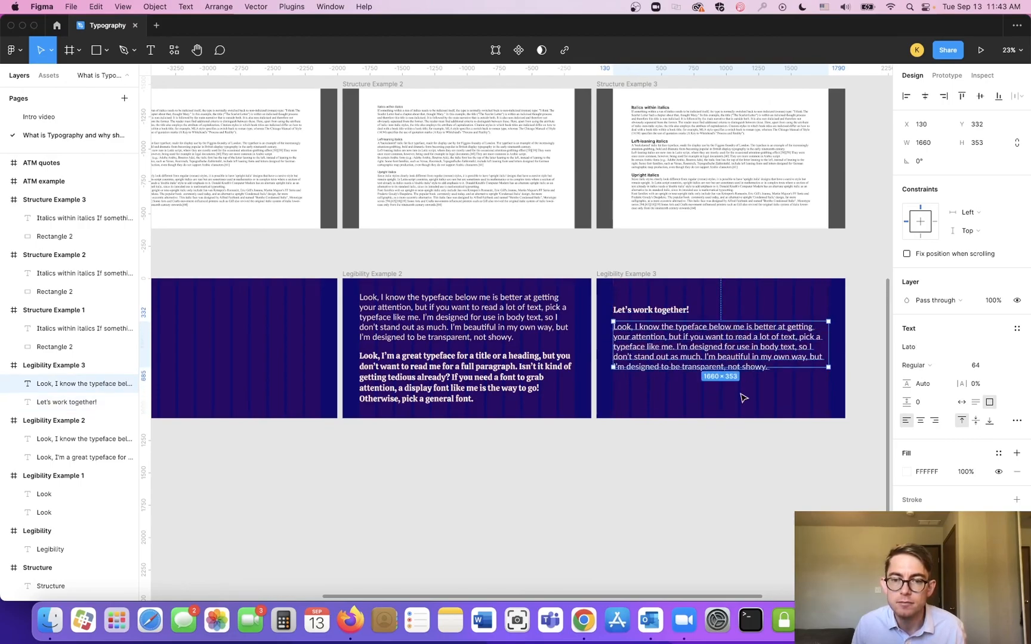
pyautogui.click(720, 255)
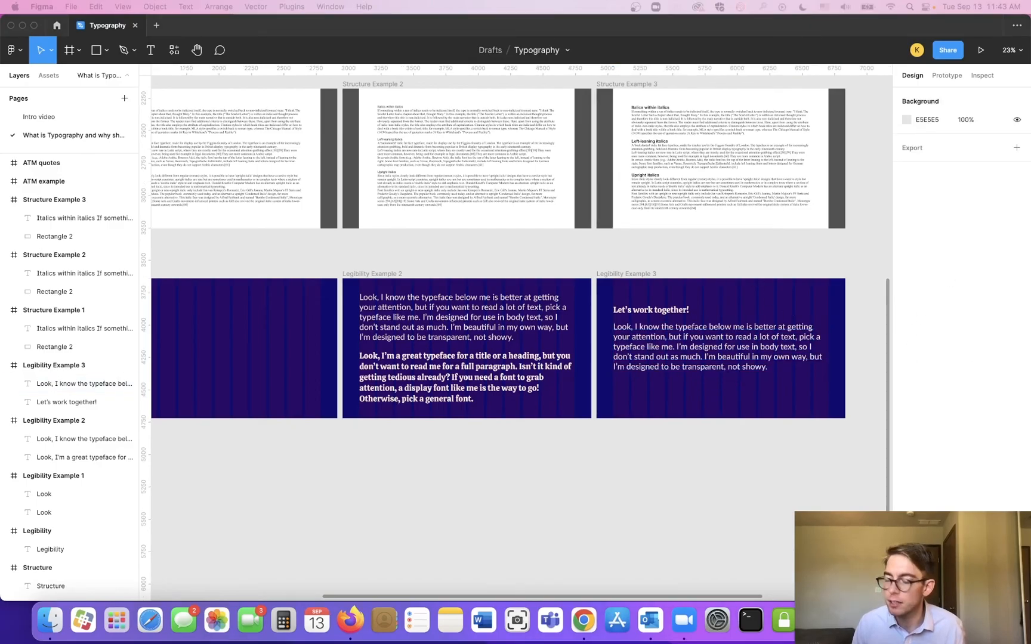
# Replace the body paragraph on Legibility Example 3 with the "Sounds great. I love teamwork." team-player text and extend its text box to 1660 × 409.
pyautogui.doubleClick(721, 348)
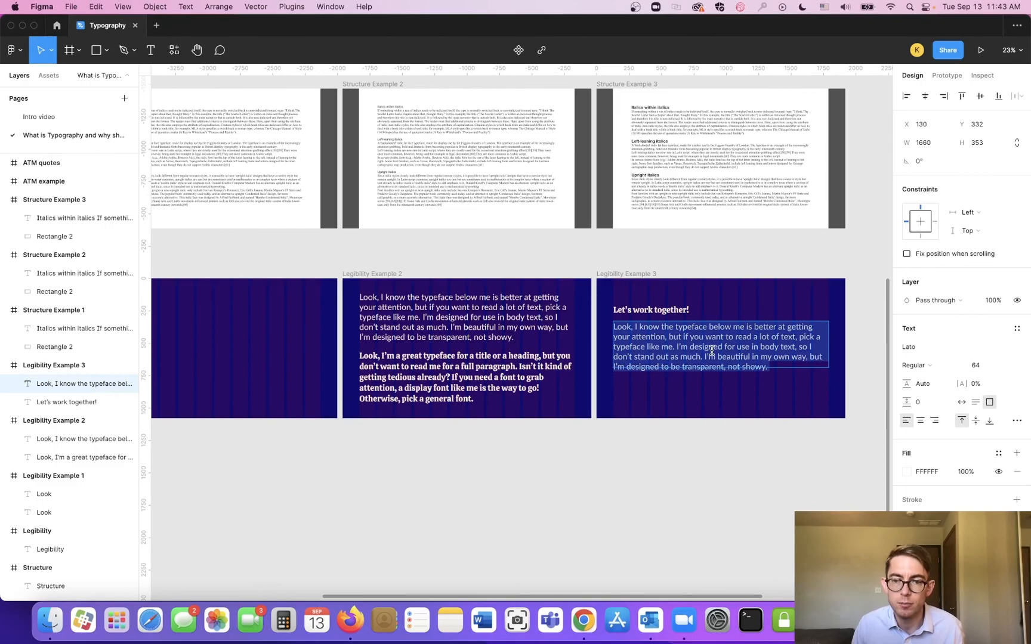
pyautogui.write("Sounds great. I love teamwork. In fact, that's what I'm best at. I don't show off; I'm a team player. If you ever want to put a lot of text on the page, I'm your typeface. That's right. Click on that dropdown, pick me, and your readers' eyeballs will thank you.")
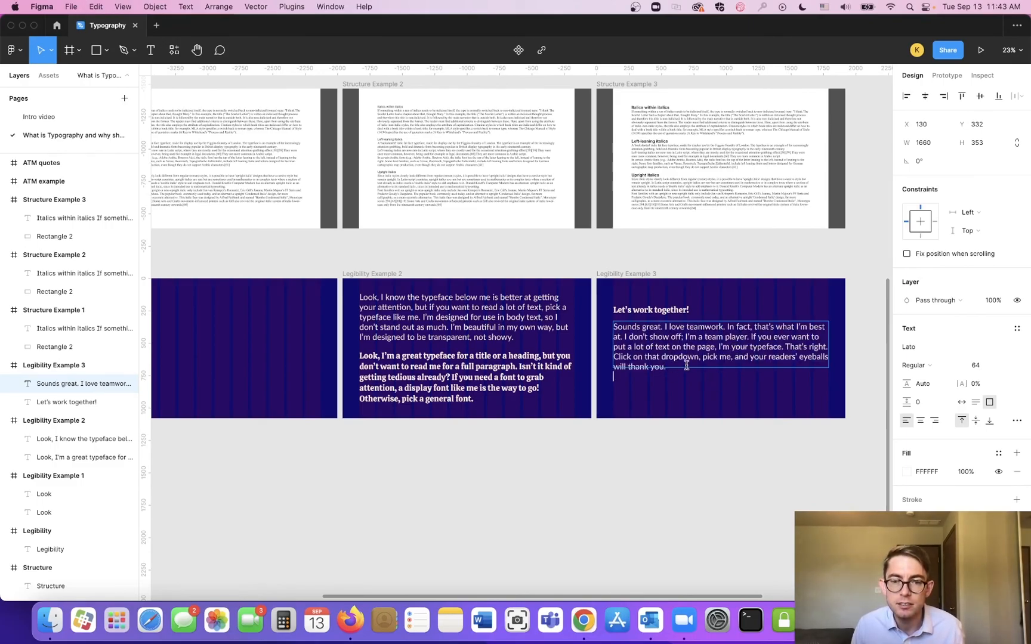
pyautogui.press('Escape')
pyautogui.moveTo(698, 368); pyautogui.dragTo(698, 376)
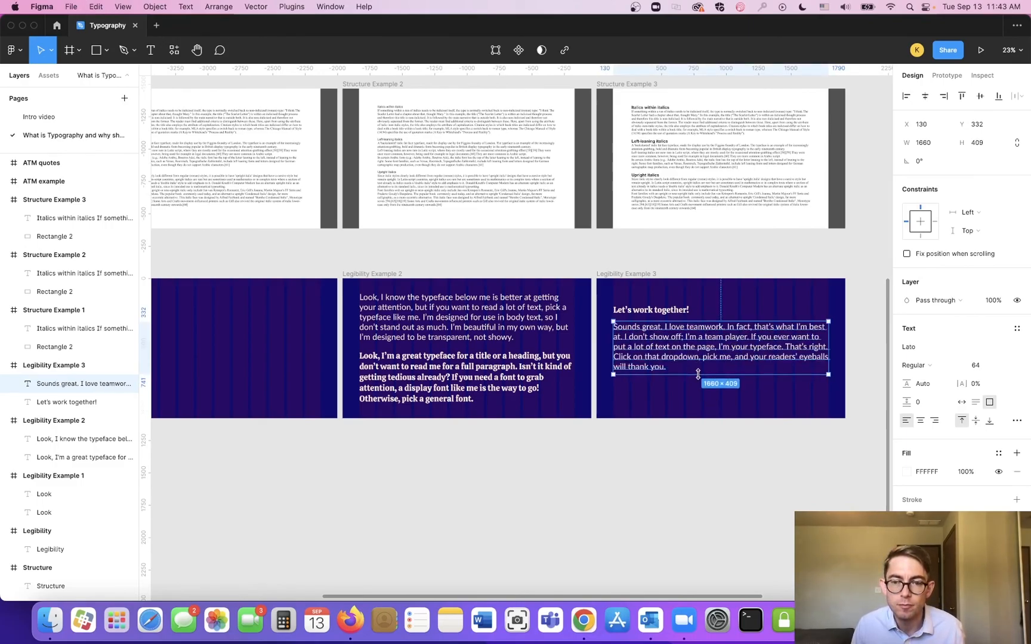
# Hide the 12-column layout grid on the Legibility Example 3 slide.
pyautogui.scroll(2, 686, 356)
pyautogui.scroll(3, 687, 357)
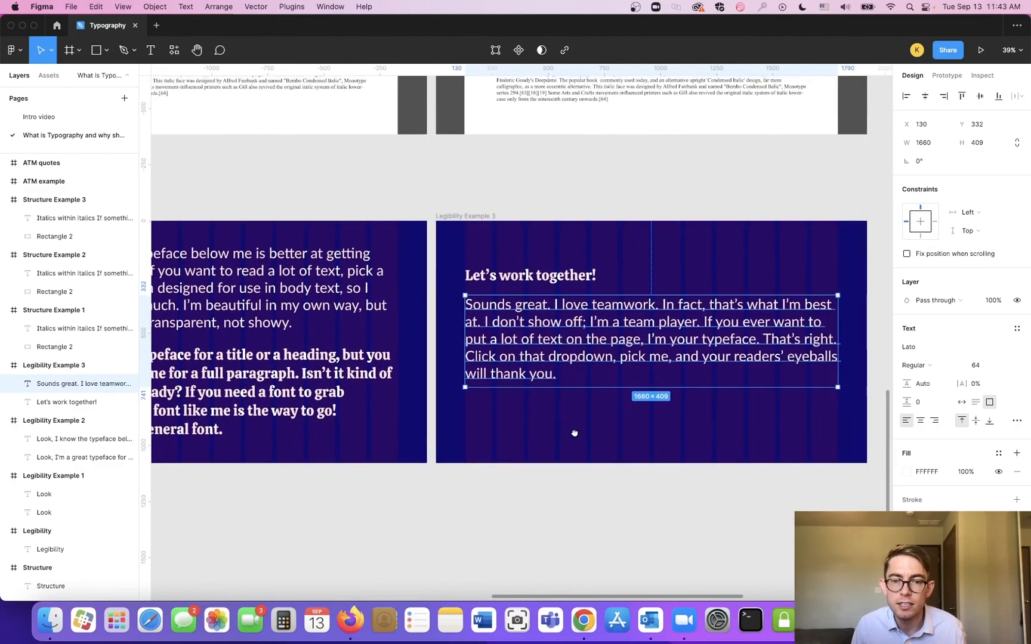
pyautogui.hscroll(1, 572, 430)
pyautogui.click(750, 440)
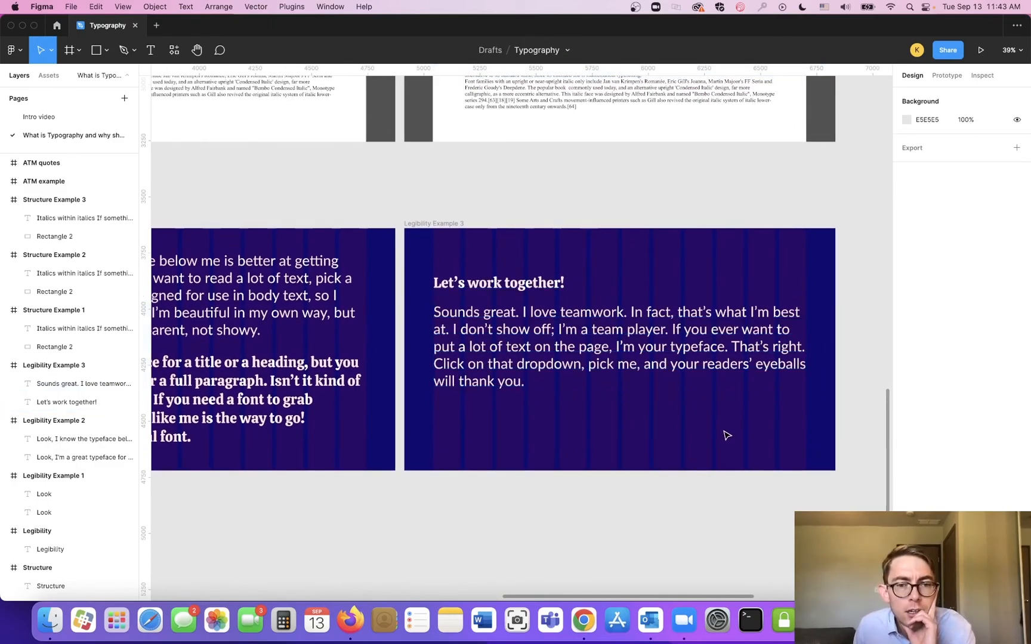
pyautogui.click(430, 223)
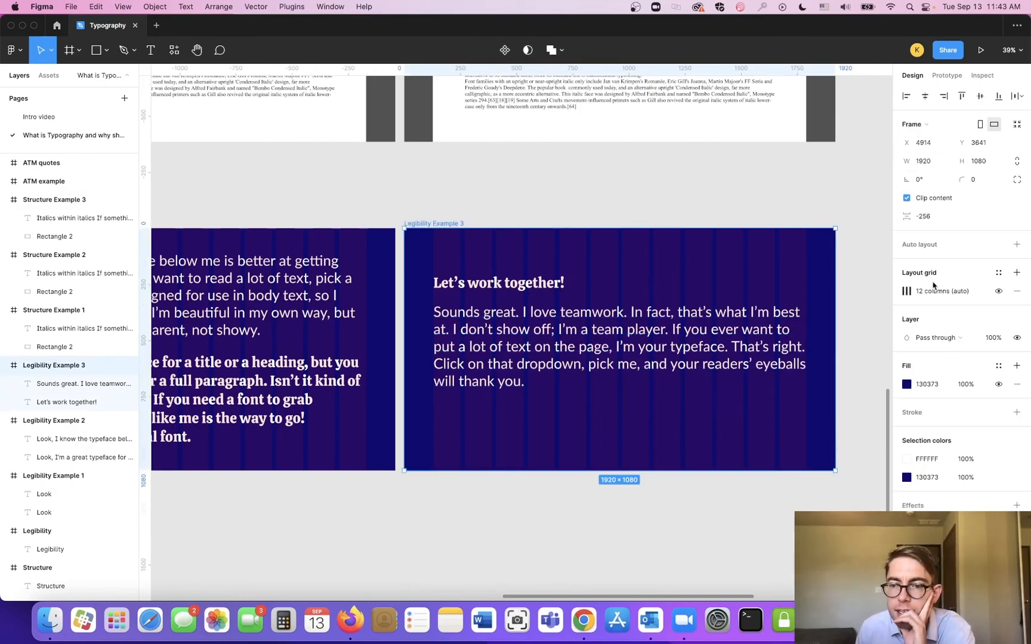
pyautogui.click(998, 291)
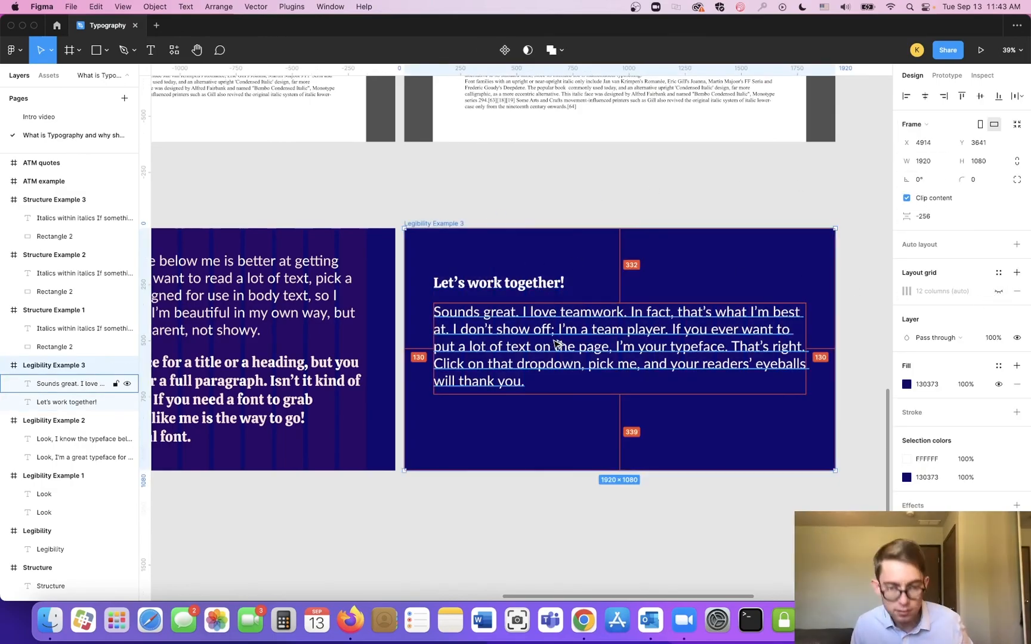
# Shrink the "Let's work together!" text box to about 674 × 81 and move it down to Y 214, closer to the paragraph.
pyautogui.scroll(2, 557, 347)
pyautogui.scroll(2, 602, 391)
pyautogui.moveTo(651, 497); pyautogui.dragTo(609, 442)
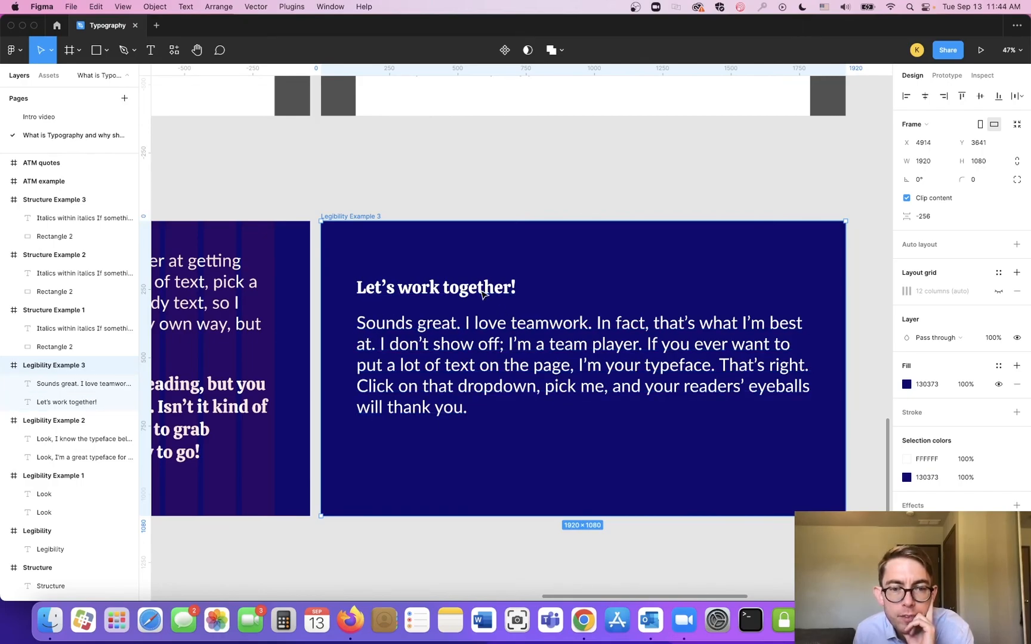
pyautogui.moveTo(482, 294); pyautogui.dragTo(482, 298)
pyautogui.press('super+z')
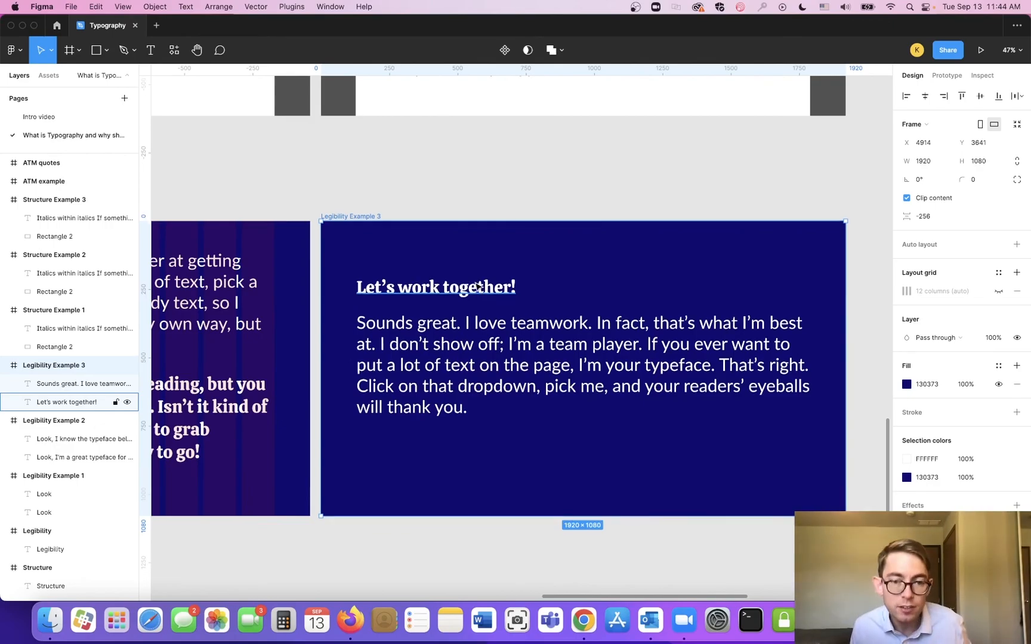
pyautogui.click(493, 291)
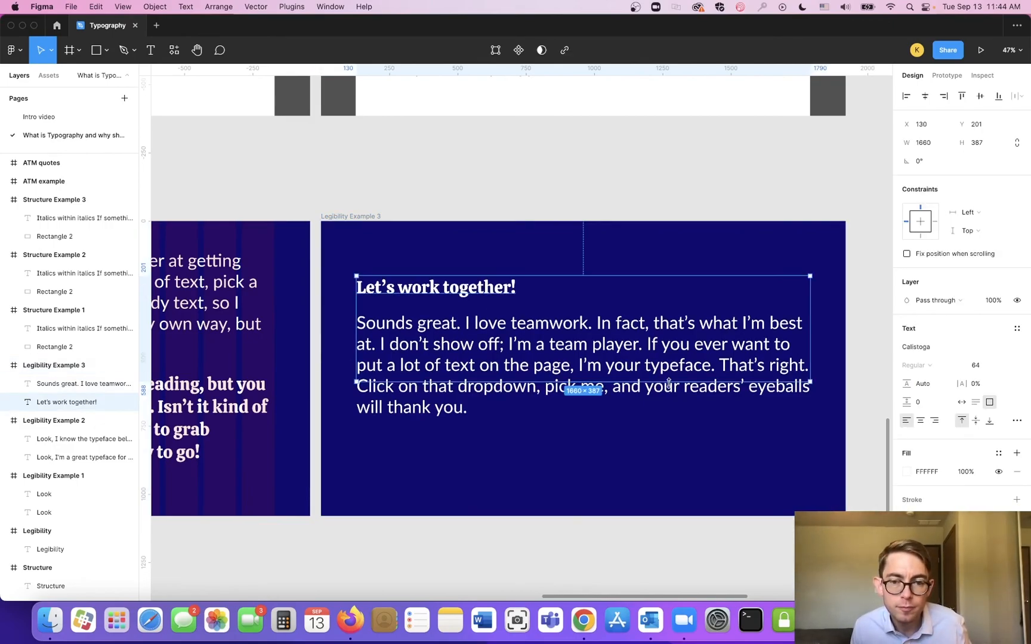
pyautogui.doubleClick(812, 381)
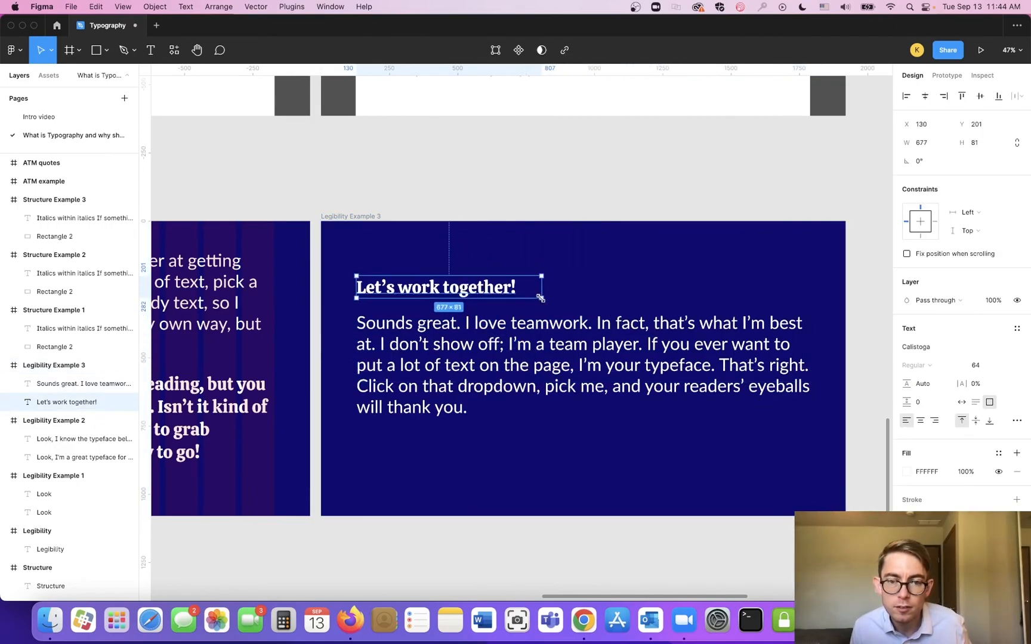
pyautogui.moveTo(501, 289); pyautogui.dragTo(502, 293)
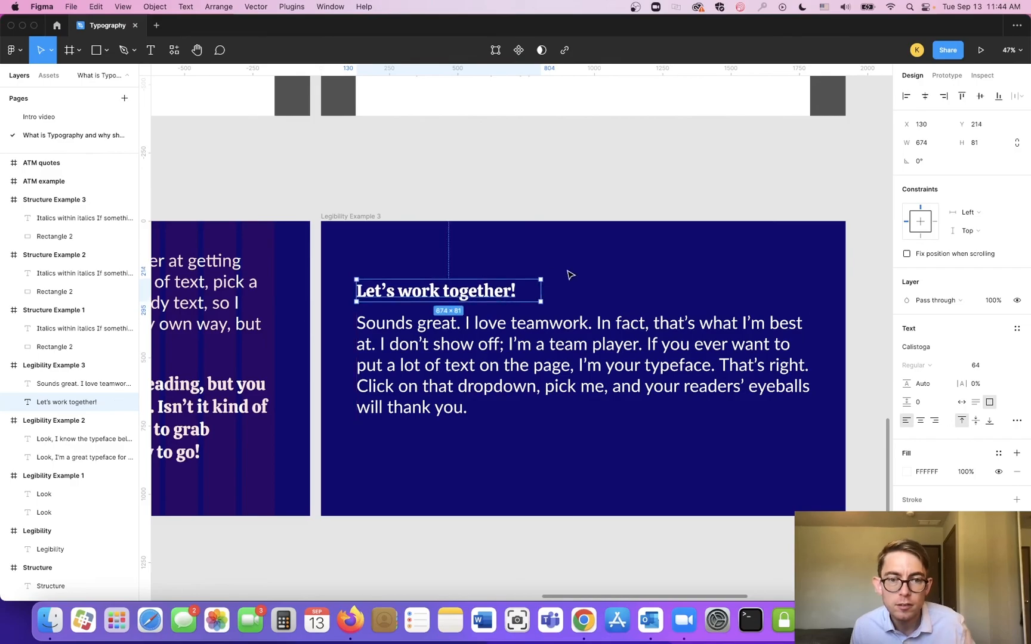
pyautogui.click(594, 210)
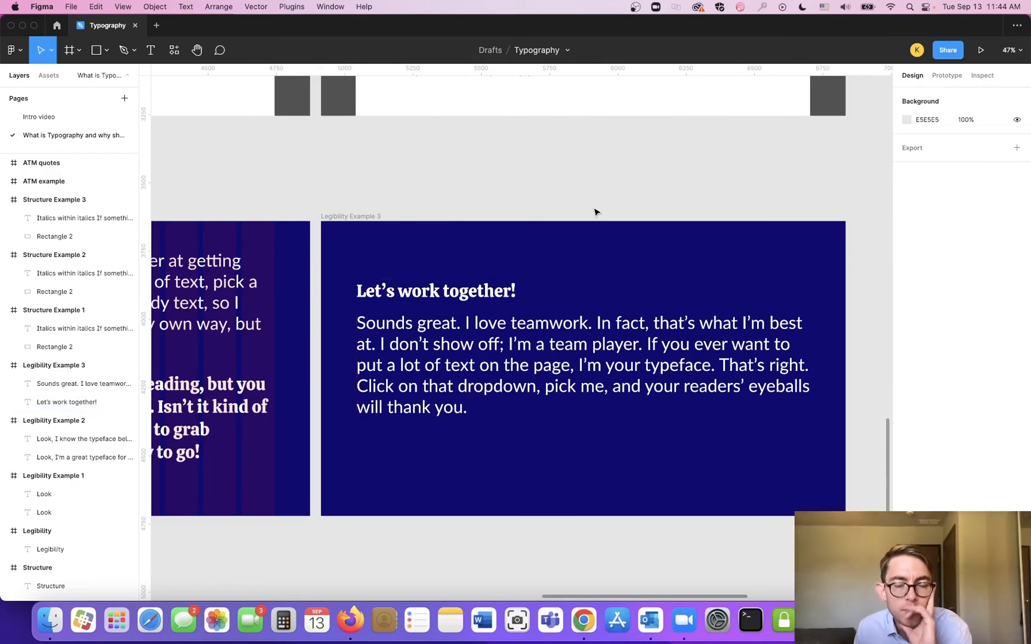
# Hide the layout grids on the Legibility Example 2 and Legibility Example 1 slides.
pyautogui.scroll(-1, 571, 251)
pyautogui.click(574, 264)
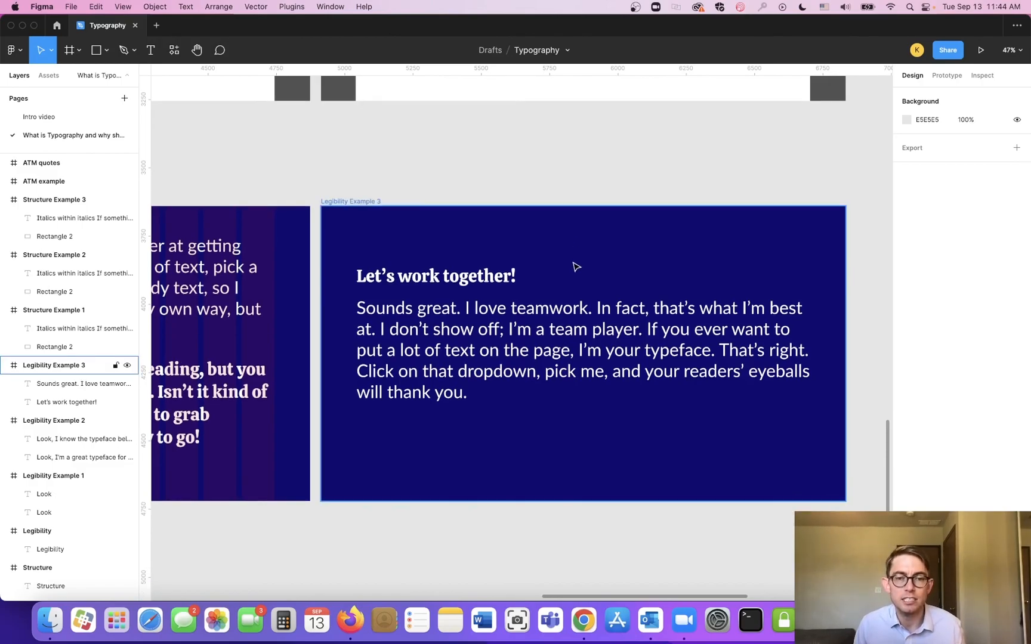
pyautogui.scroll(-5, 575, 265)
pyautogui.scroll(-1, 563, 316)
pyautogui.moveTo(525, 390); pyautogui.dragTo(704, 451)
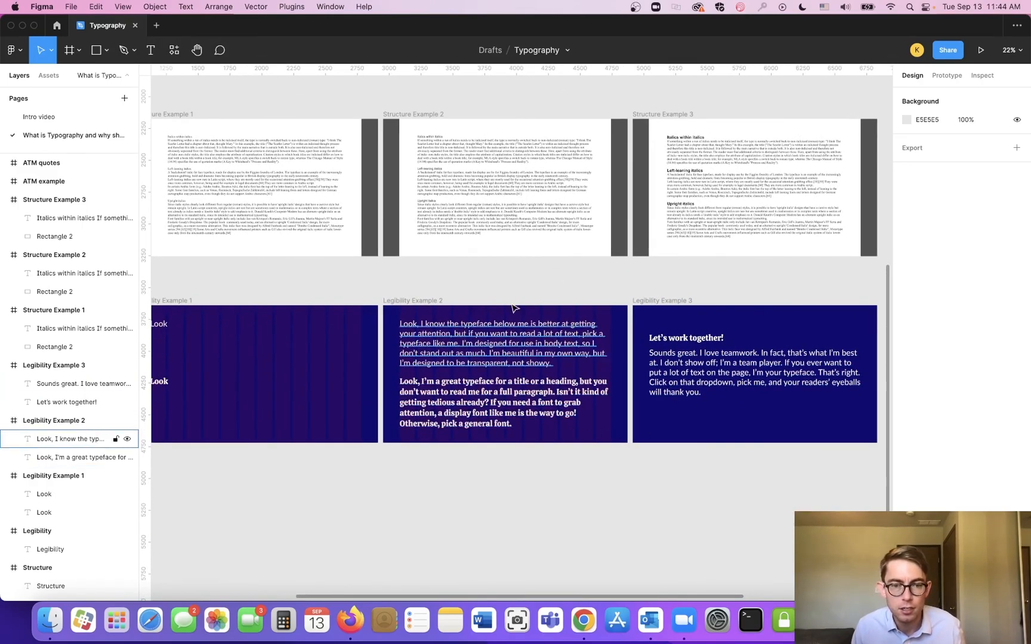
pyautogui.click(426, 302)
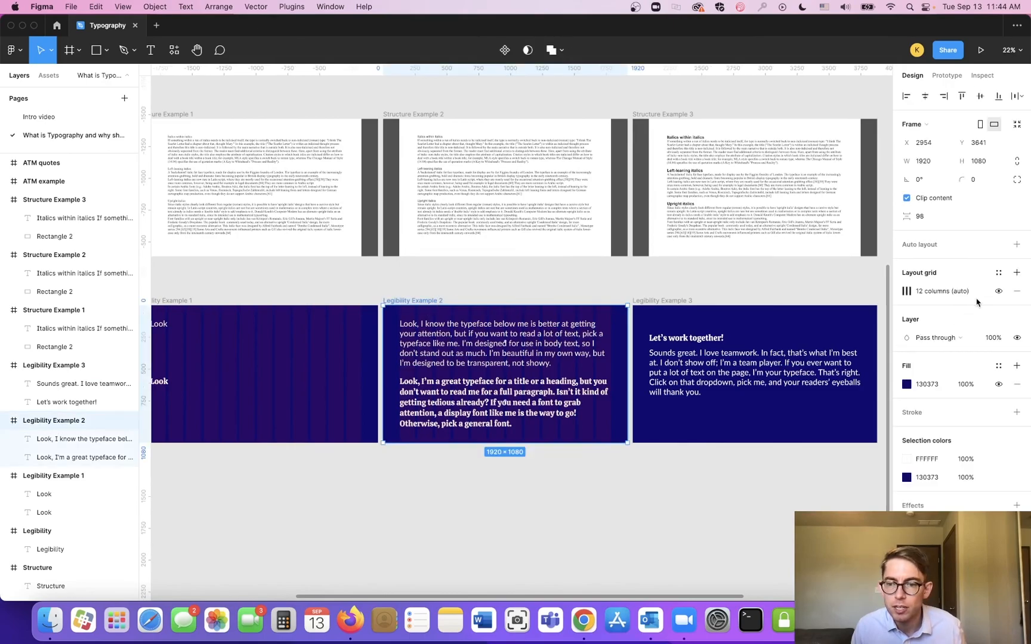
pyautogui.click(998, 291)
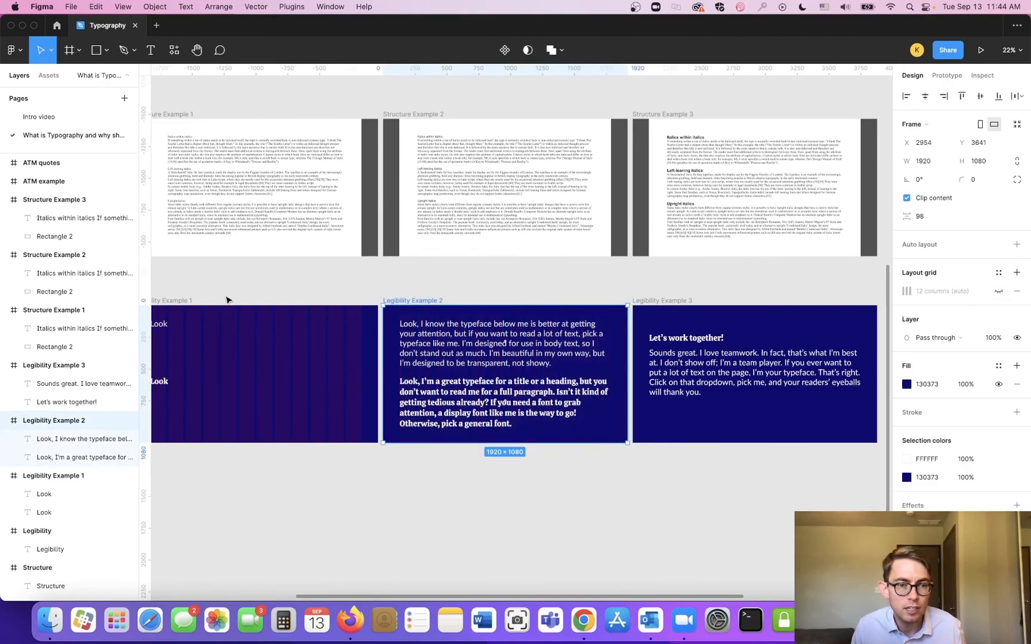
pyautogui.click(199, 300)
pyautogui.click(998, 292)
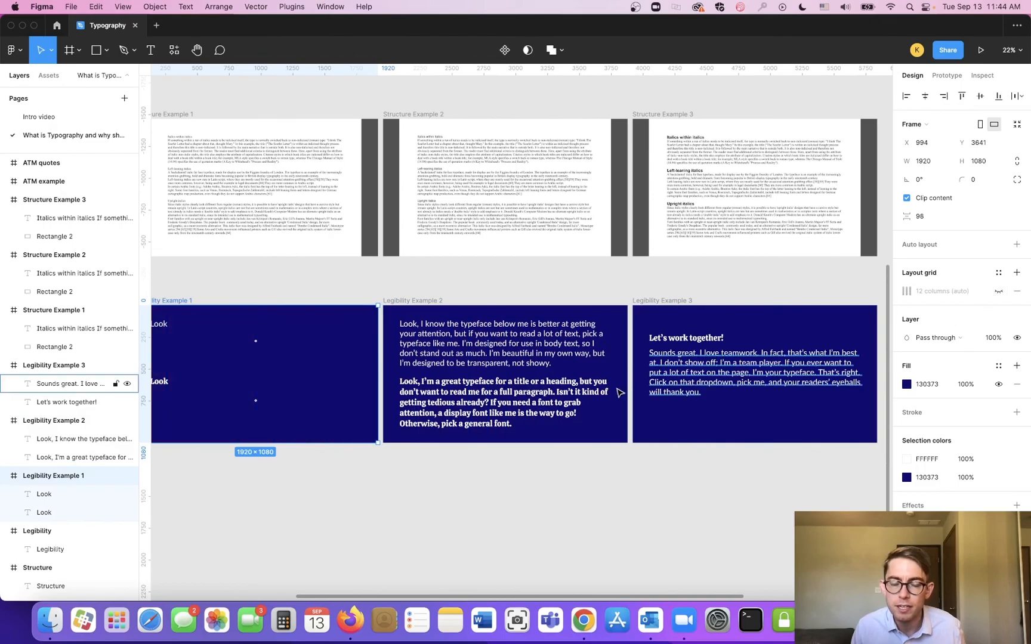
# Switch to Firefox and review the Structure and Legibility sections of the "Typography video scripts" document, then return to Figma.
pyautogui.scroll(-5, 476, 468)
pyautogui.scroll(-2, 450, 502)
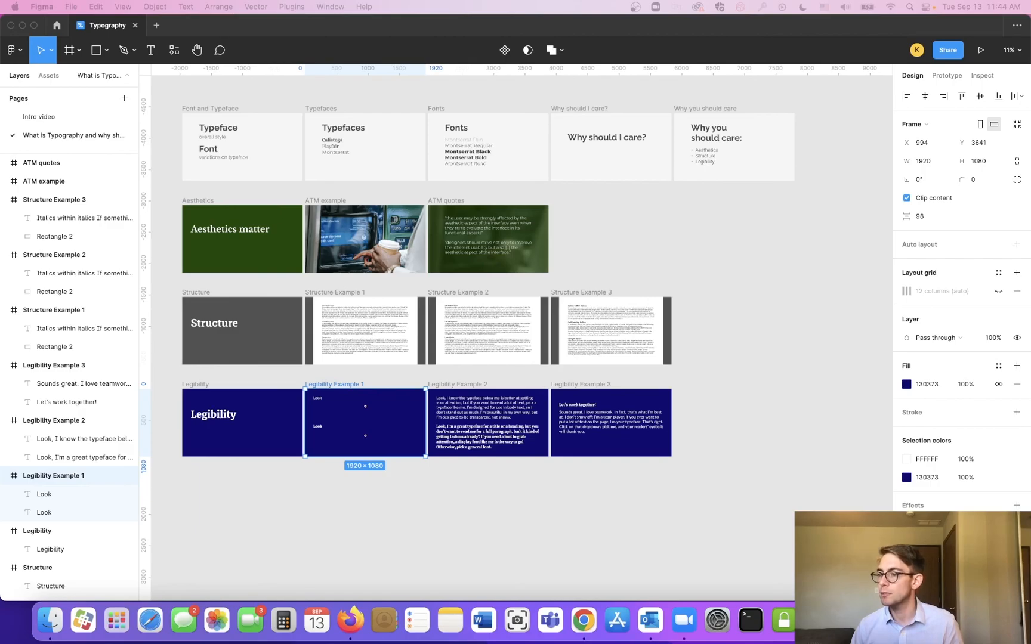
pyautogui.moveTo(2, 179); pyautogui.dragTo(802, 11)
pyautogui.scroll(-1, 594, 357)
pyautogui.click(594, 356)
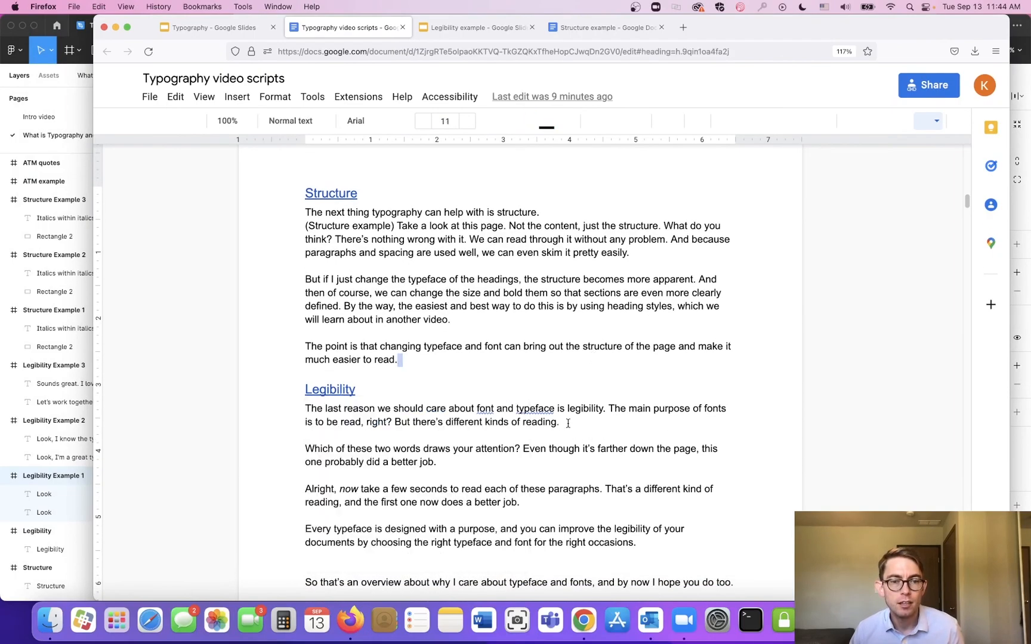
pyautogui.scroll(-1, 568, 423)
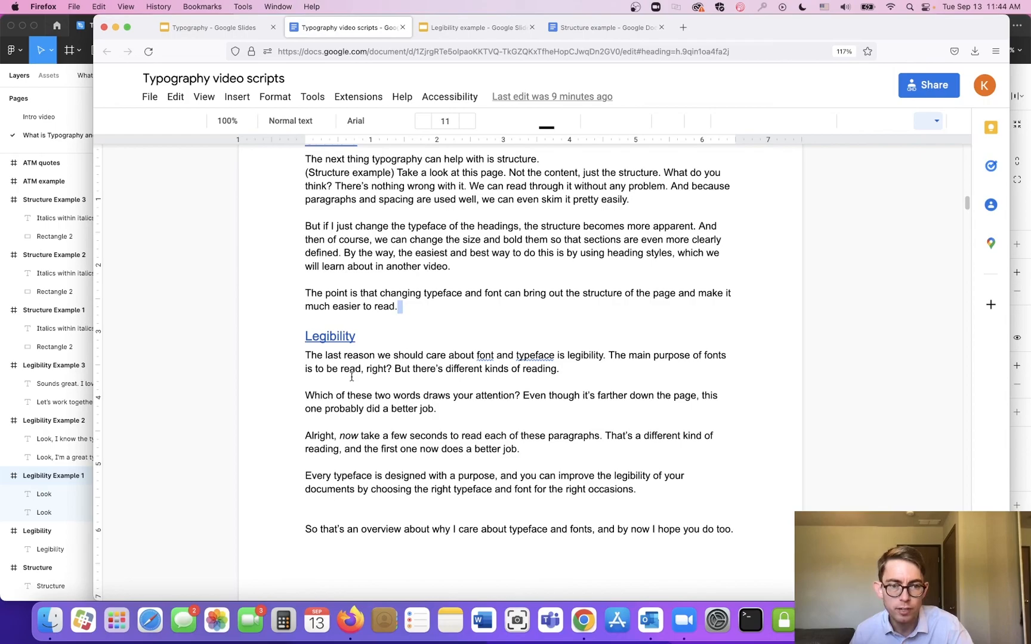
pyautogui.click(344, 356)
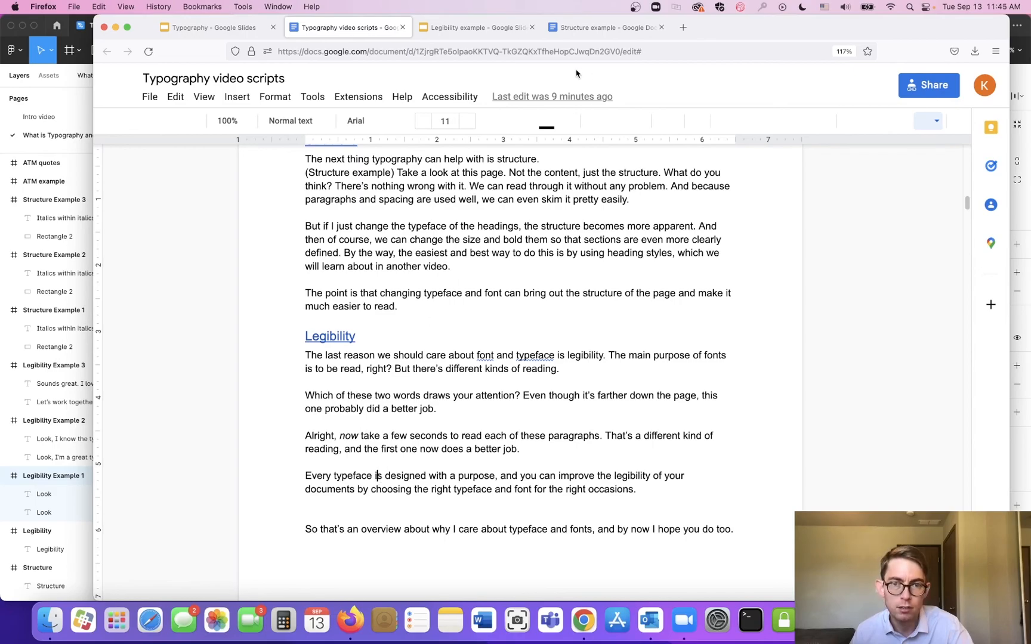
pyautogui.moveTo(748, 29); pyautogui.dragTo(1030, 23)
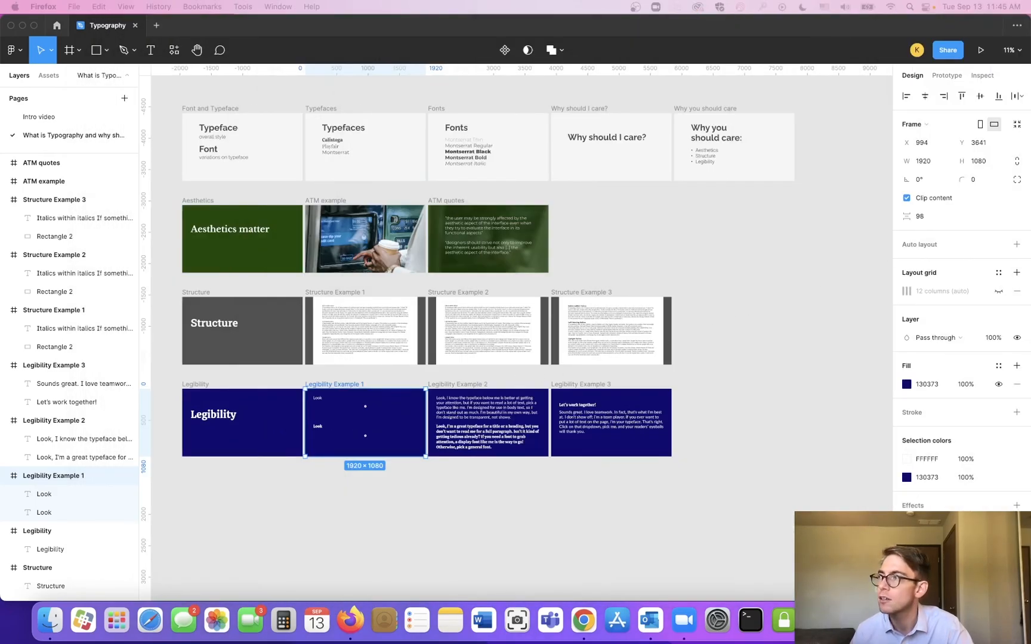
pyautogui.moveTo(1030, 334); pyautogui.dragTo(674, 24)
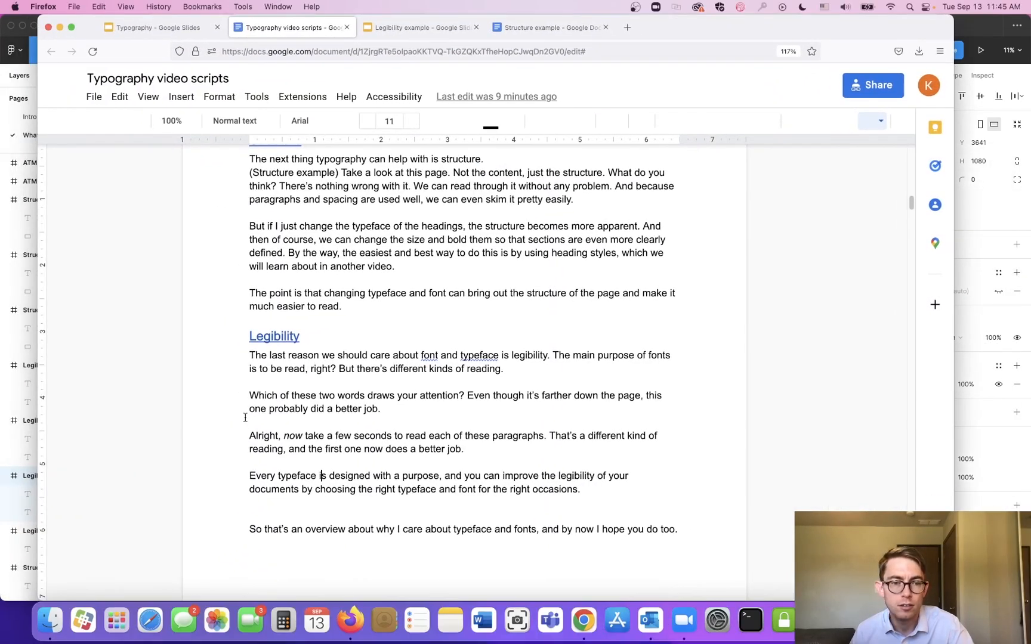
pyautogui.scroll(1, 282, 539)
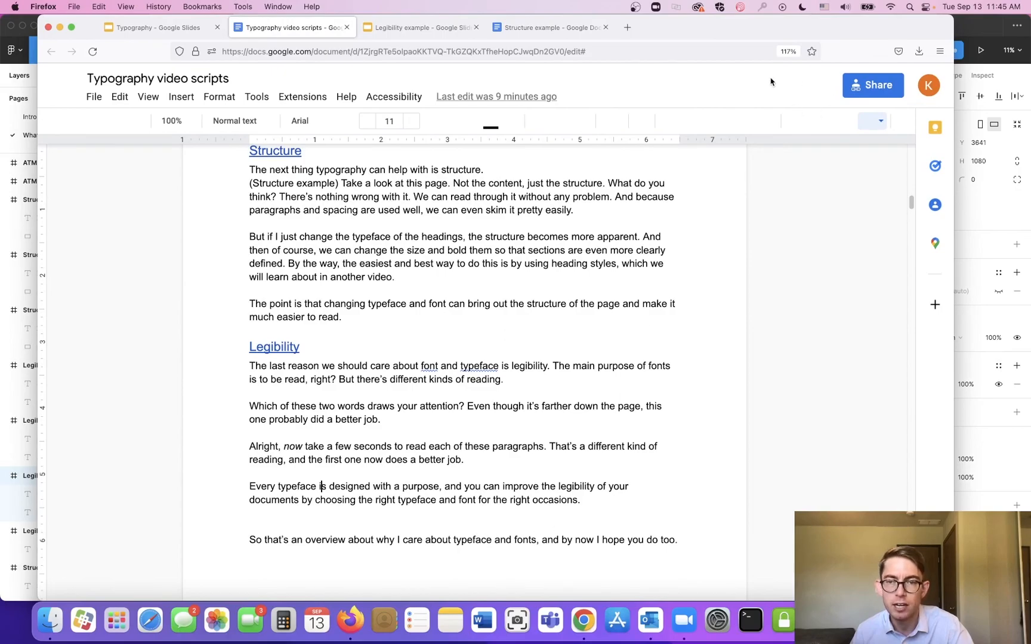
pyautogui.moveTo(745, 35); pyautogui.dragTo(1030, 37)
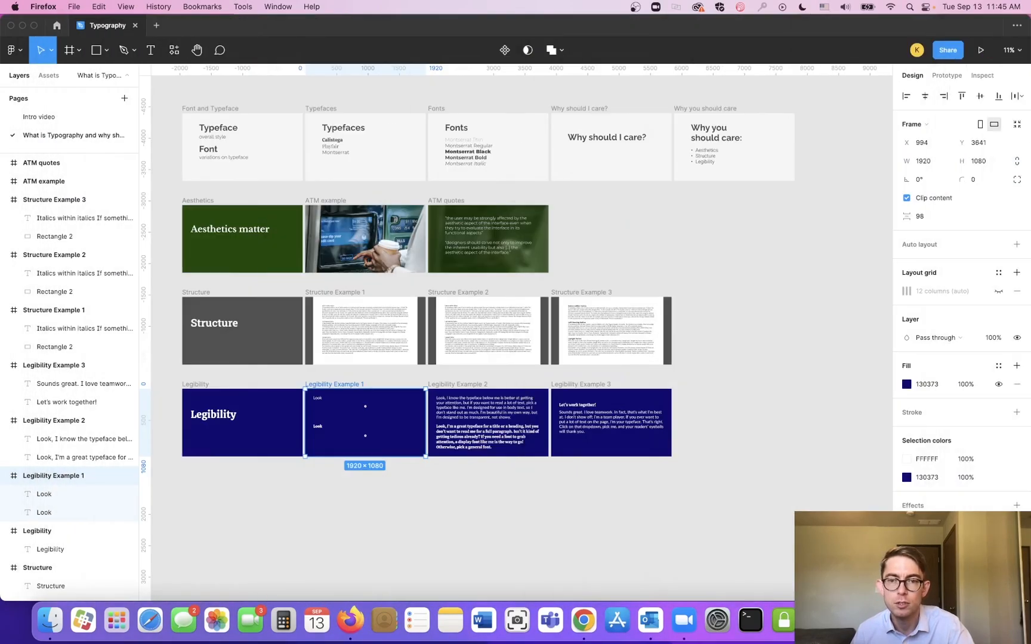
# Duplicate the "Why you should care" slide and place the copy beneath the Legibility title slide, aligned with the first column and evenly spaced.
pyautogui.click(755, 165)
pyautogui.click(732, 169)
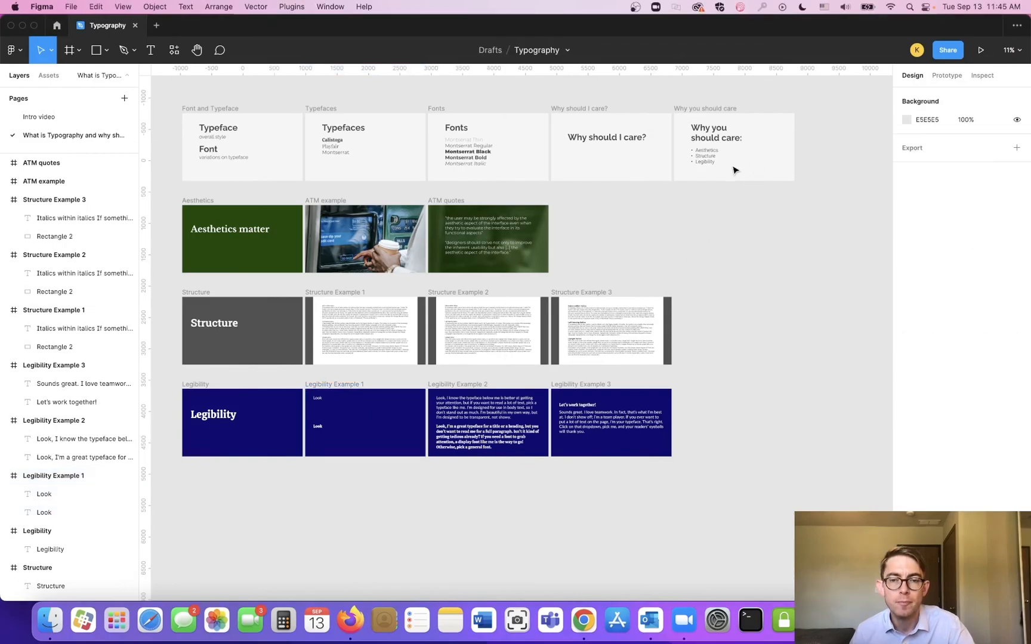
pyautogui.click(711, 109)
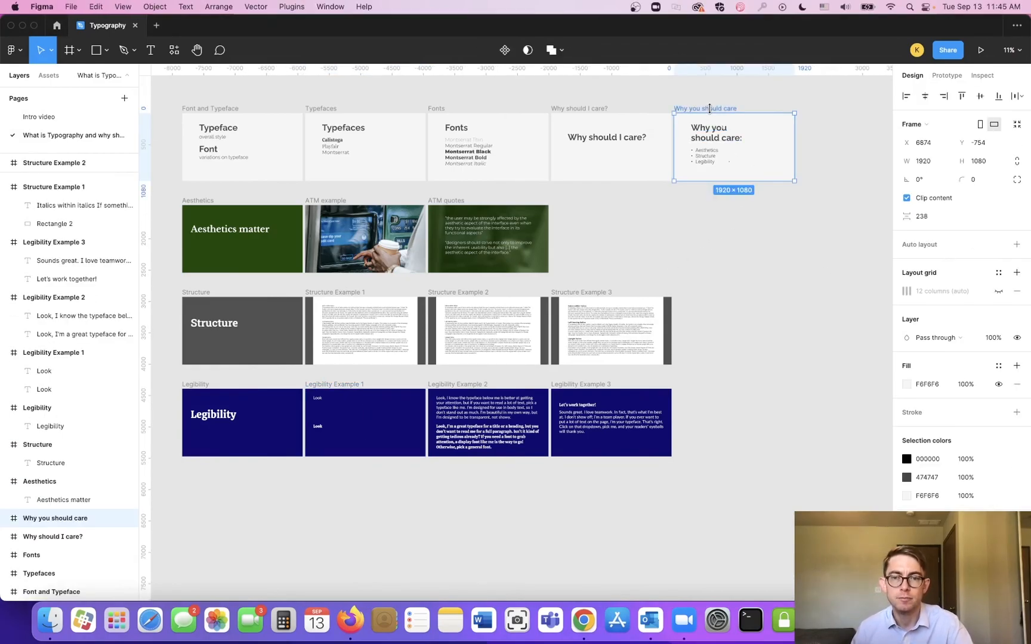
pyautogui.press('super+d')
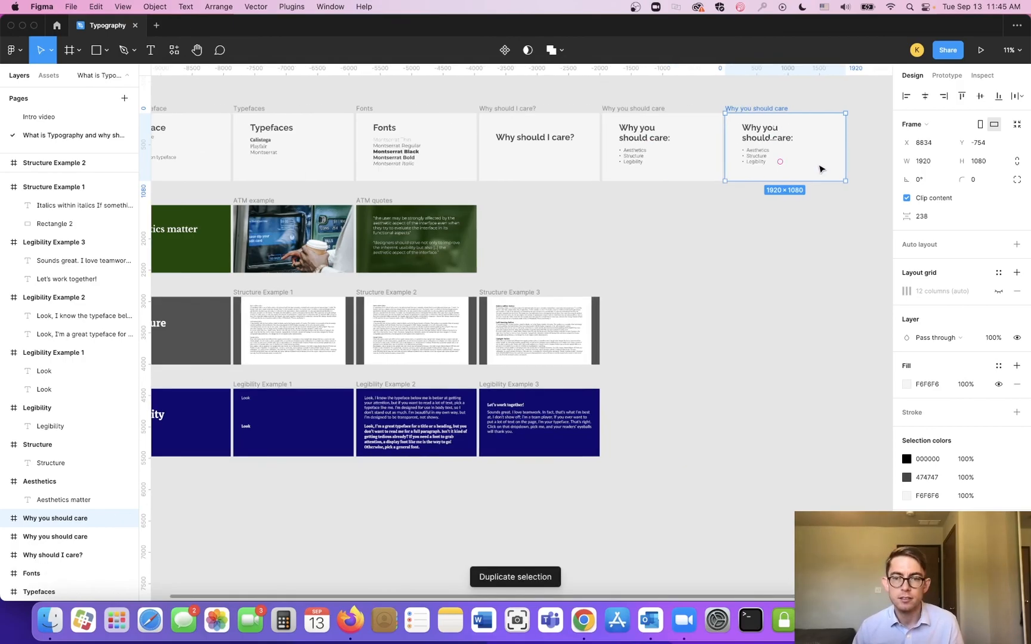
pyautogui.moveTo(755, 110); pyautogui.dragTo(201, 474)
pyautogui.moveTo(373, 486); pyautogui.dragTo(638, 459)
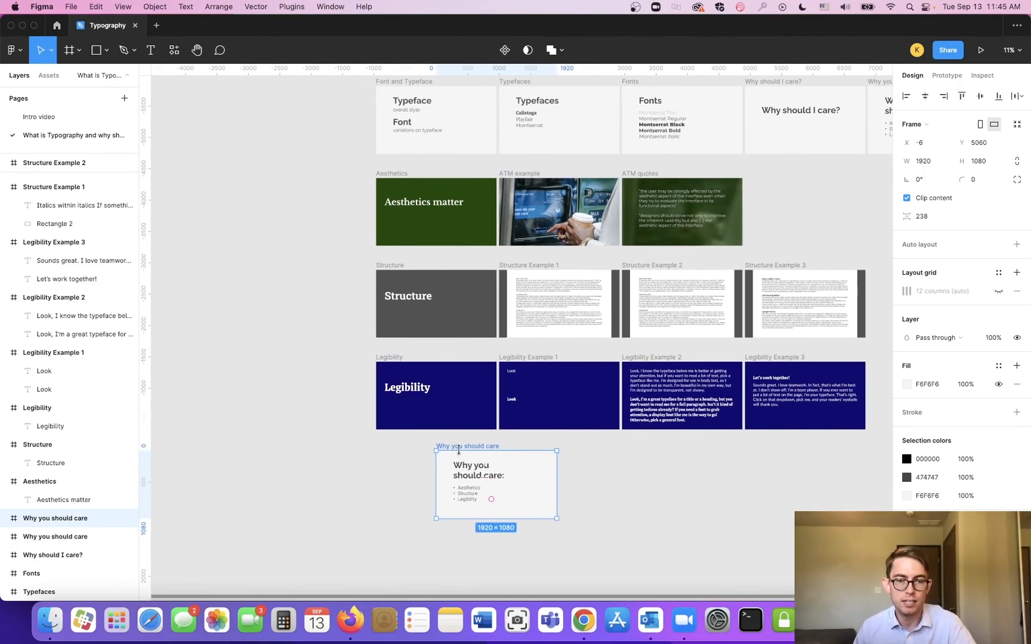
pyautogui.moveTo(446, 447); pyautogui.dragTo(398, 443)
pyautogui.click(544, 481)
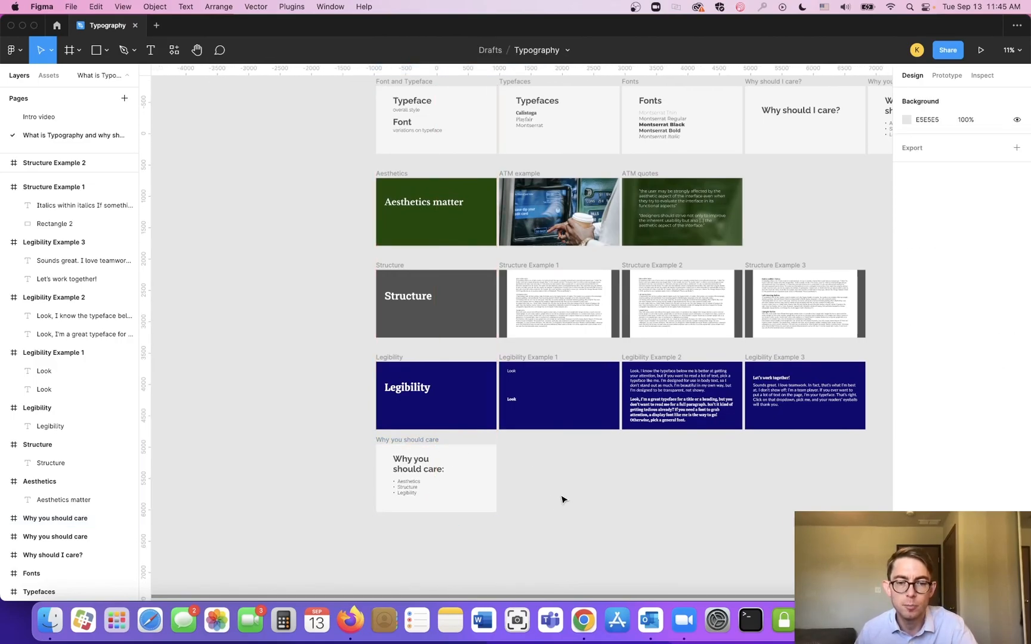
pyautogui.moveTo(409, 440); pyautogui.dragTo(421, 452)
pyautogui.click(549, 472)
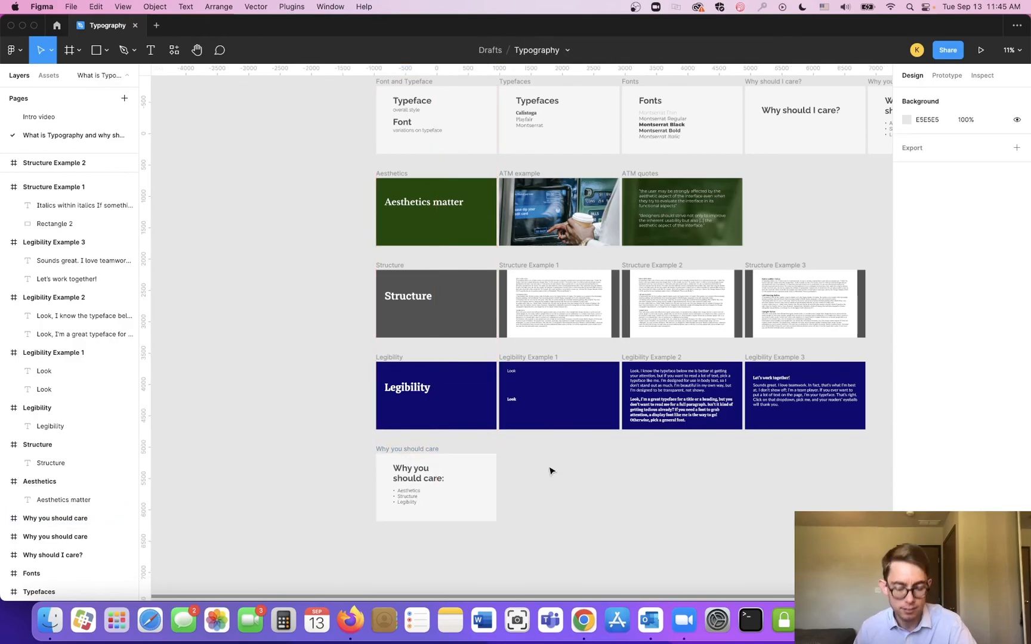
pyautogui.scroll(-1, 558, 473)
pyautogui.scroll(-2, 559, 473)
pyautogui.moveTo(582, 474); pyautogui.dragTo(442, 480)
pyautogui.scroll(3, 444, 486)
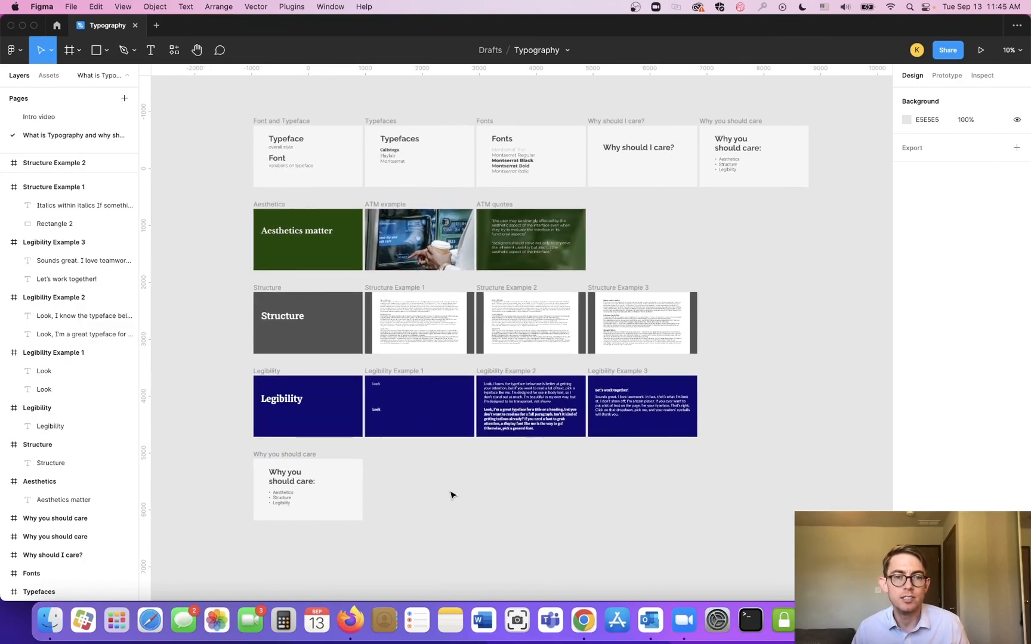
pyautogui.scroll(2, 453, 507)
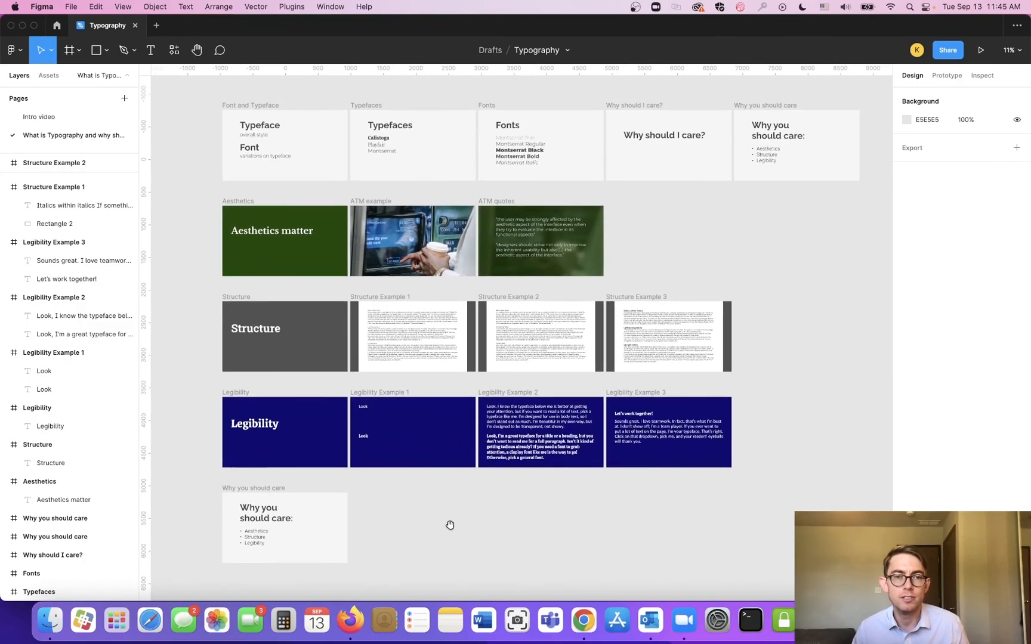